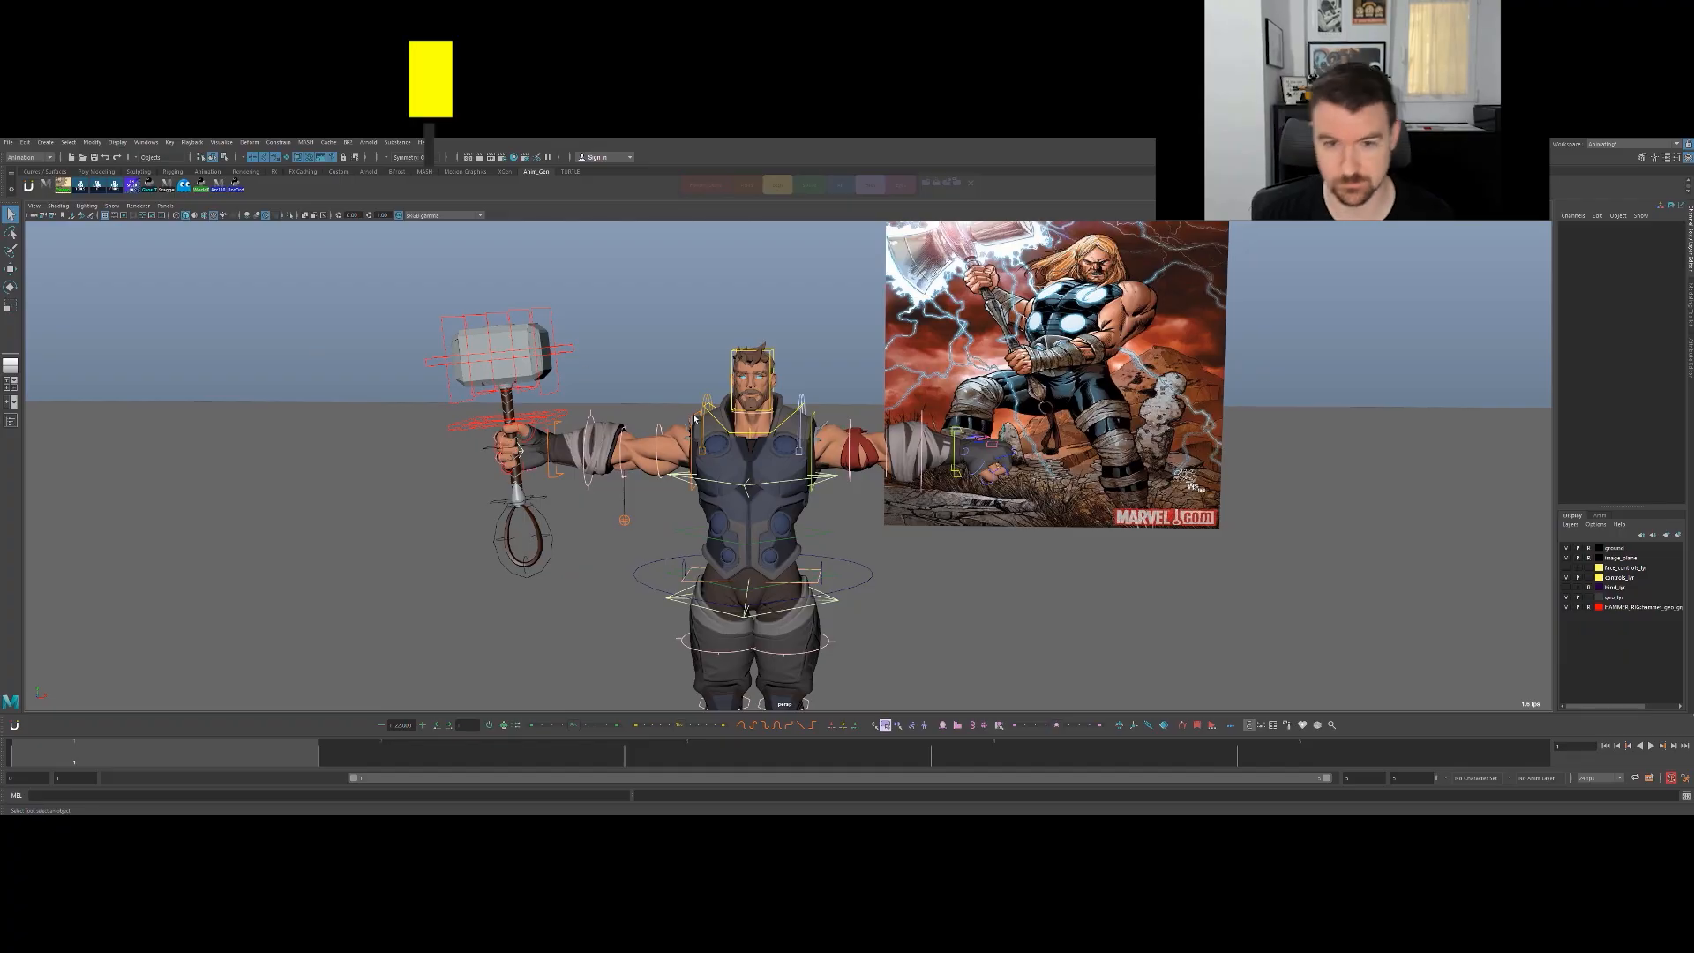
# Rotate Thor's centre-of-gravity control to turn the body and lower it slightly, following the reference image.
pyautogui.moveTo(854, 573); pyautogui.dragTo(860, 578)
pyautogui.keyDown('alt'); pyautogui.moveTo(891, 567); pyautogui.dragTo(923, 513, button='middle'); pyautogui.keyUp('alt')
pyautogui.press('e')
pyautogui.moveTo(814, 514)
pyautogui.mouseDown()
pyautogui.moveTo(794, 506)
pyautogui.moveTo(807, 498)
pyautogui.mouseUp()
pyautogui.press('w')
pyautogui.keyDown('alt'); pyautogui.moveTo(809, 496); pyautogui.dragTo(766, 465, button='middle'); pyautogui.keyUp('alt')
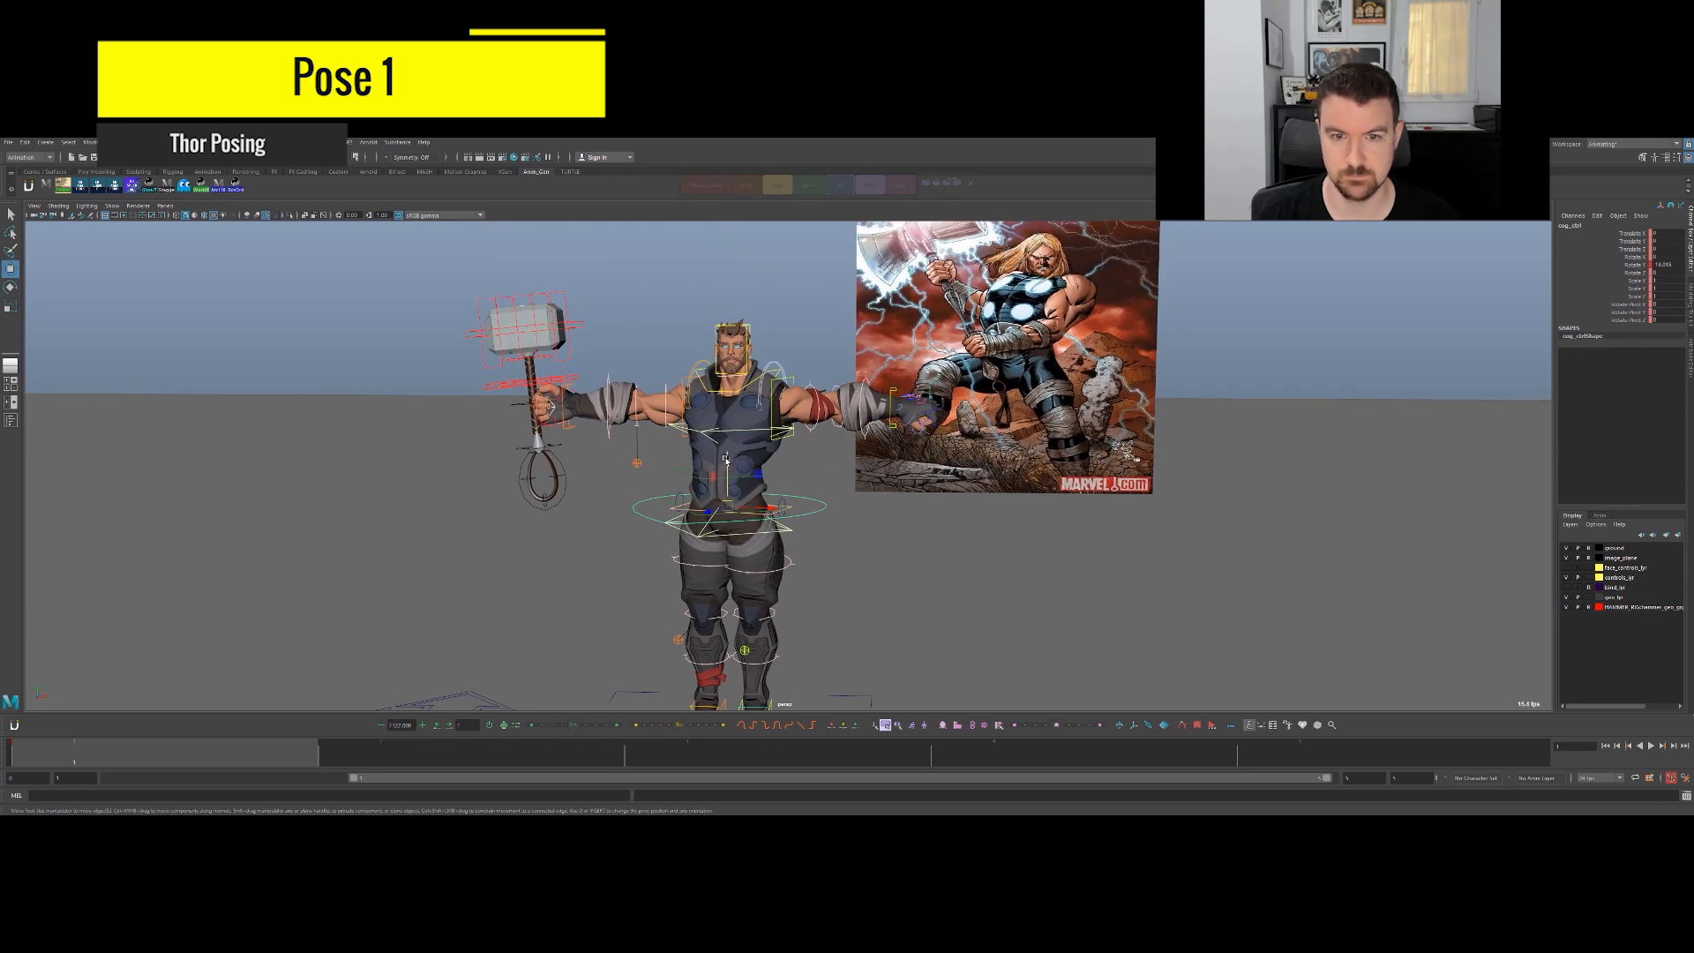
pyautogui.press('q')
pyautogui.scroll(3, 774, 484)
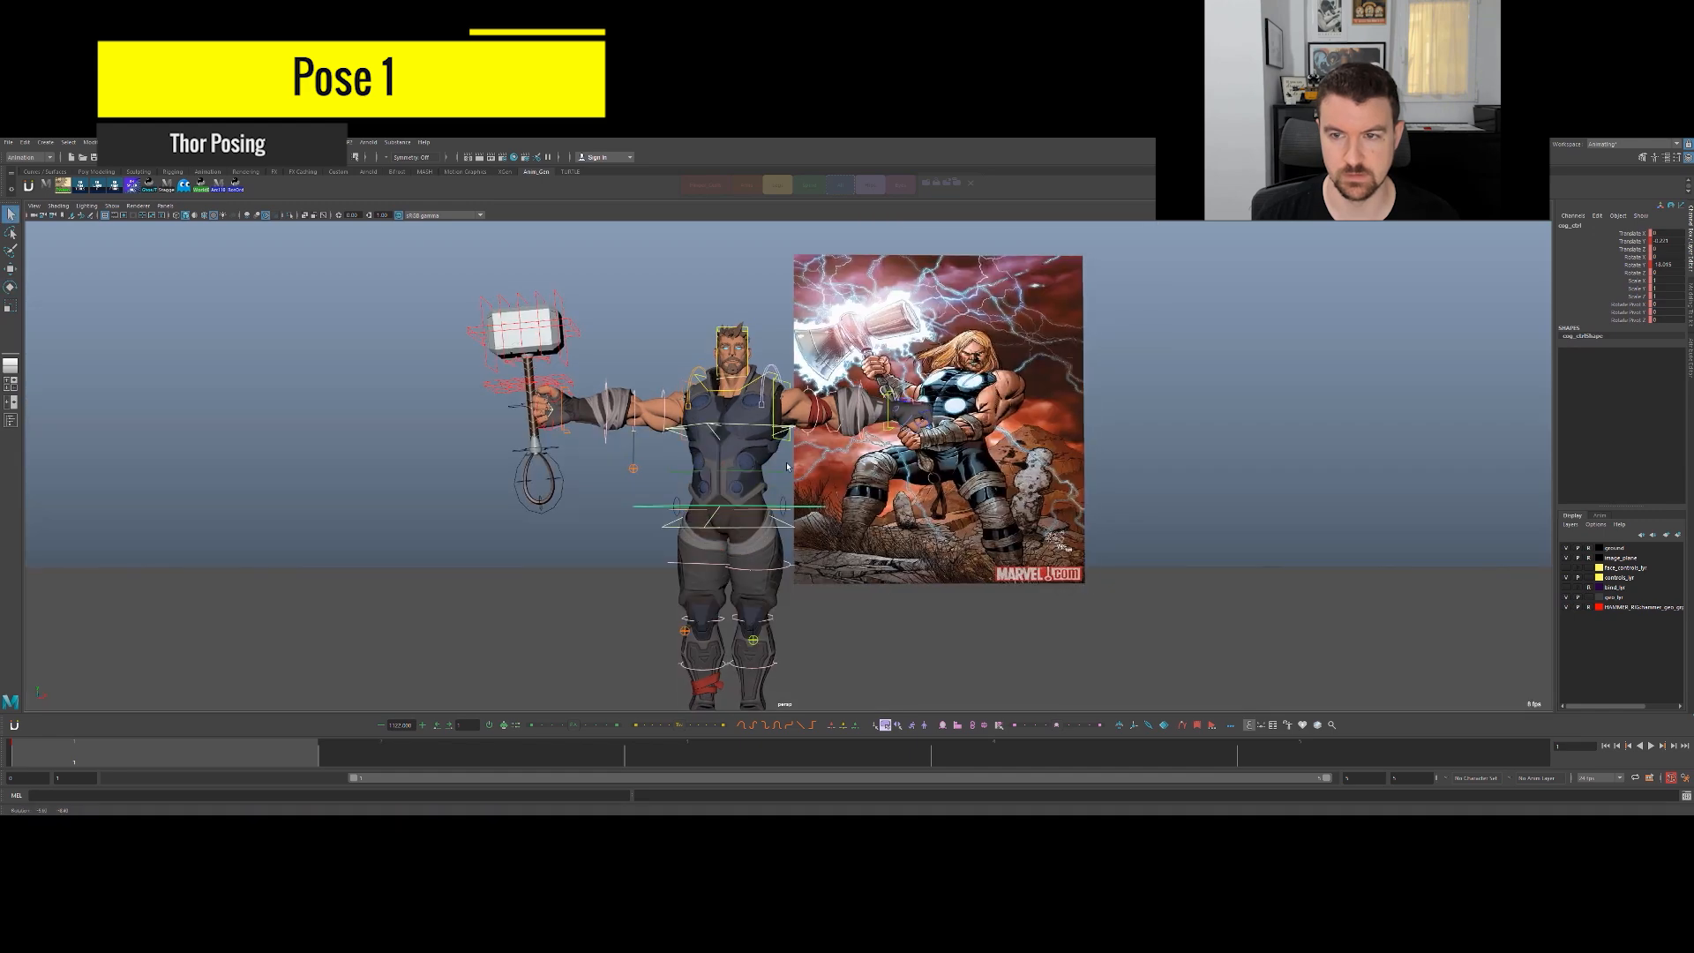
# Rotate Thor's head with the upper head control to match the facing direction in the reference.
pyautogui.click(775, 473)
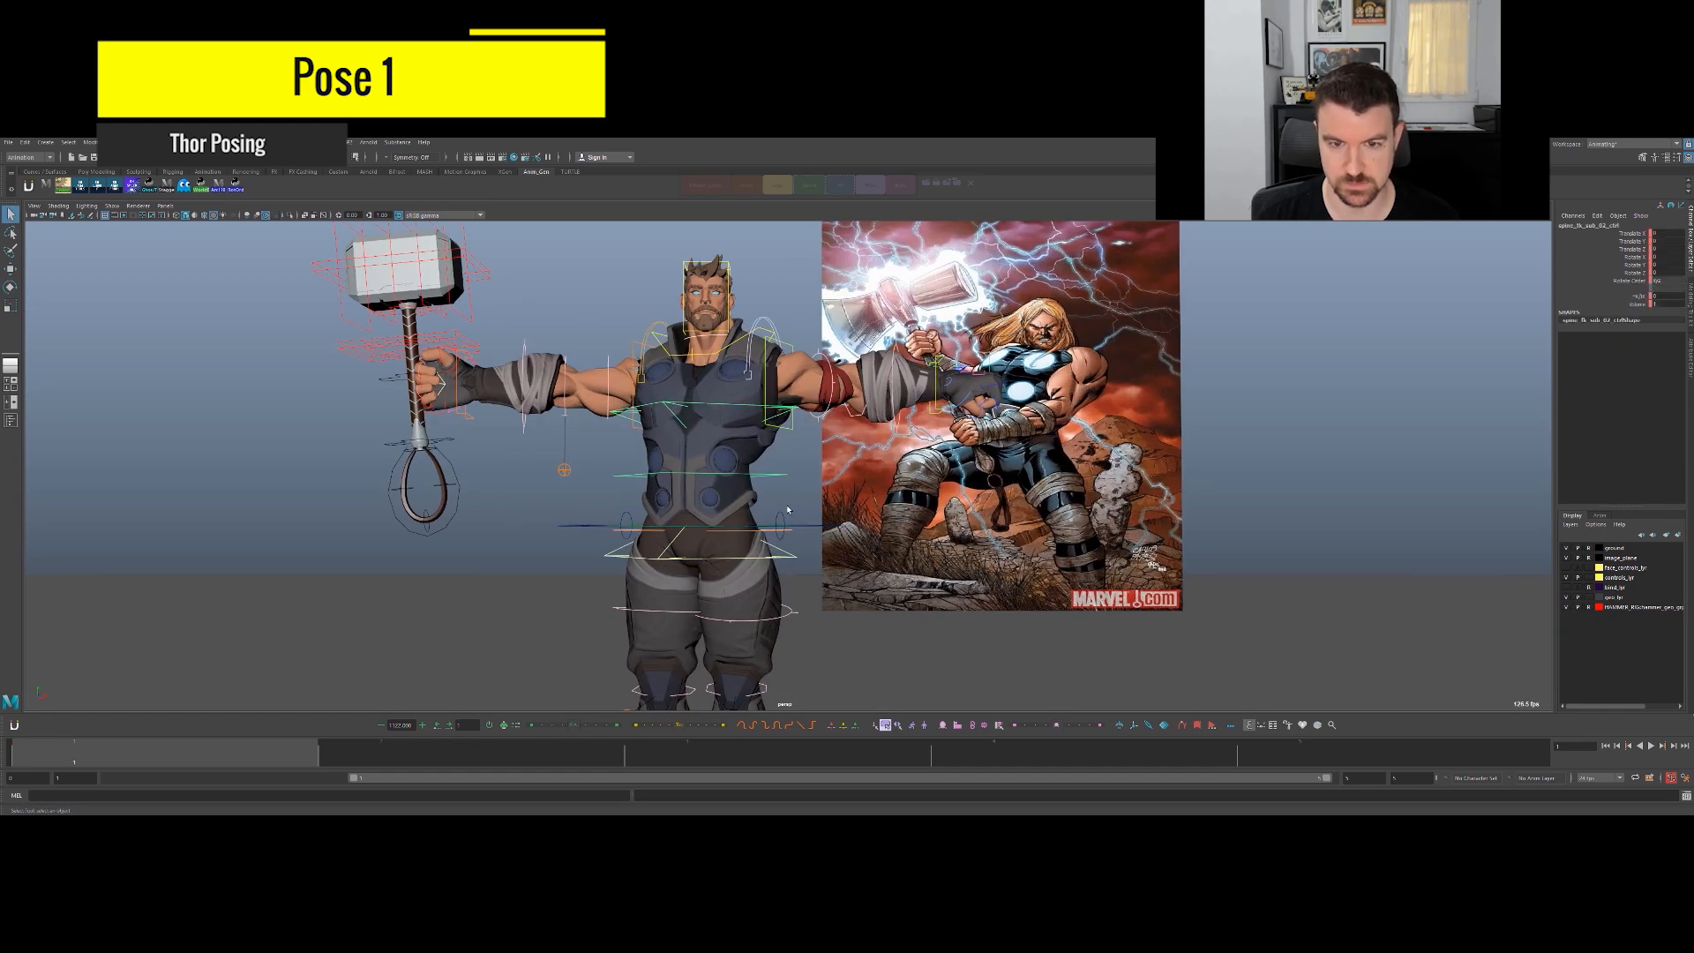
pyautogui.keyDown('alt'); pyautogui.moveTo(776, 473); pyautogui.dragTo(754, 421); pyautogui.keyUp('alt')
pyautogui.click(810, 185)
pyautogui.press('e')
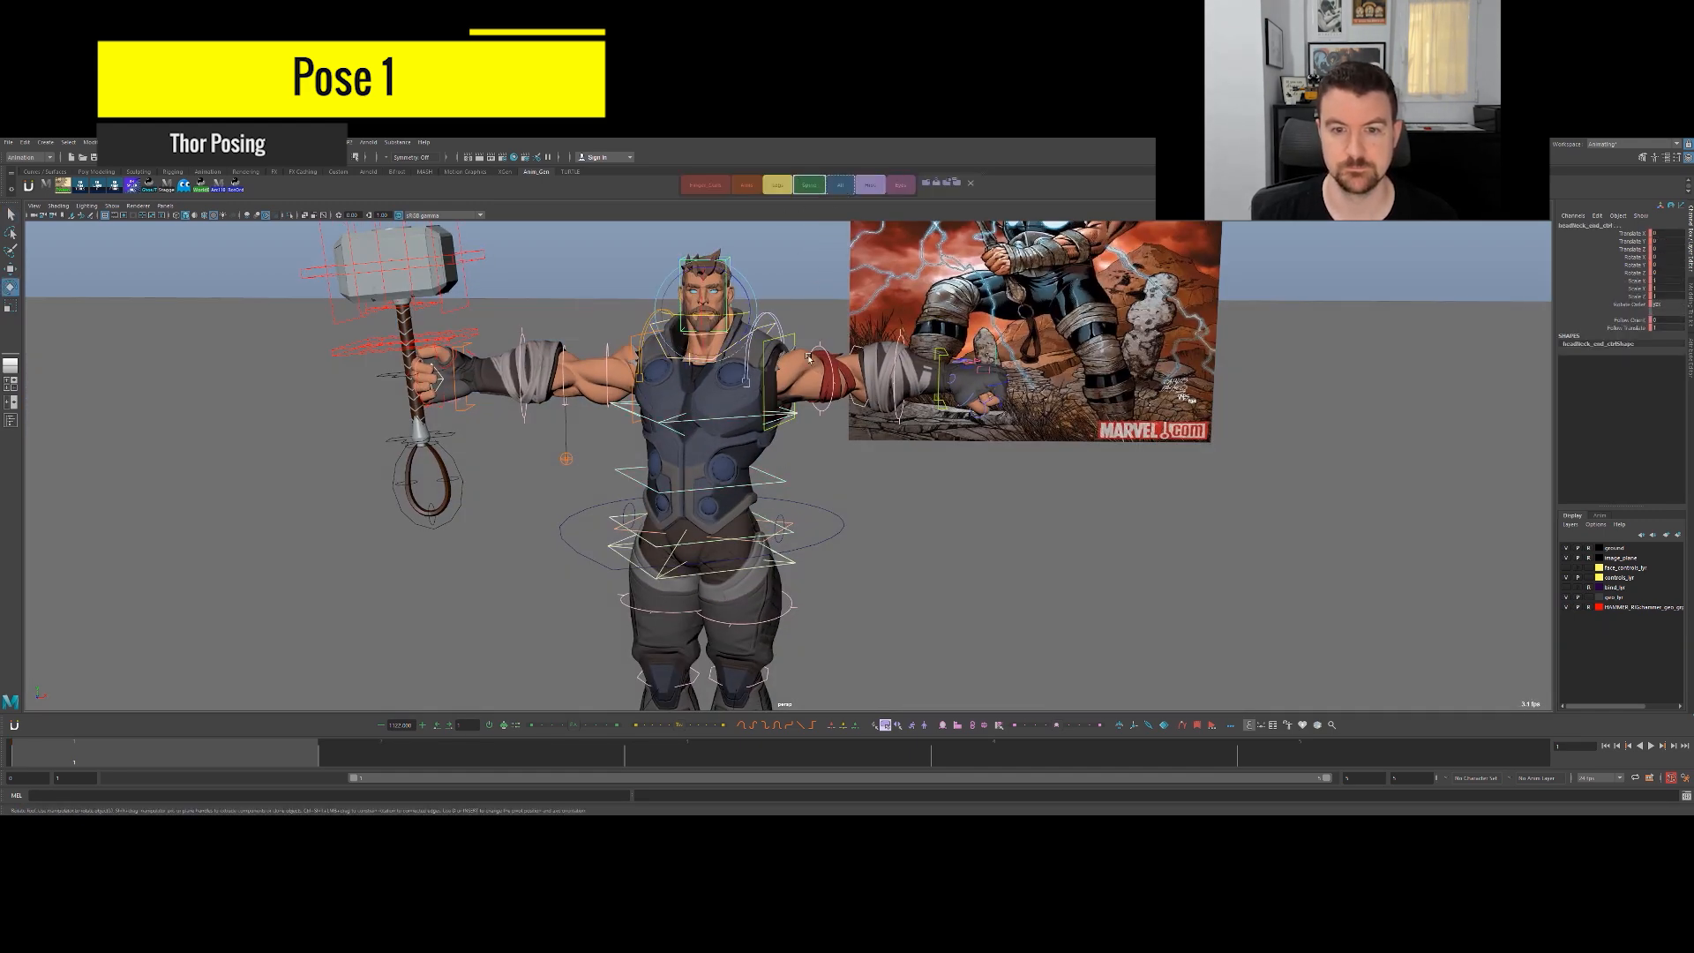
pyautogui.moveTo(740, 346); pyautogui.dragTo(721, 317)
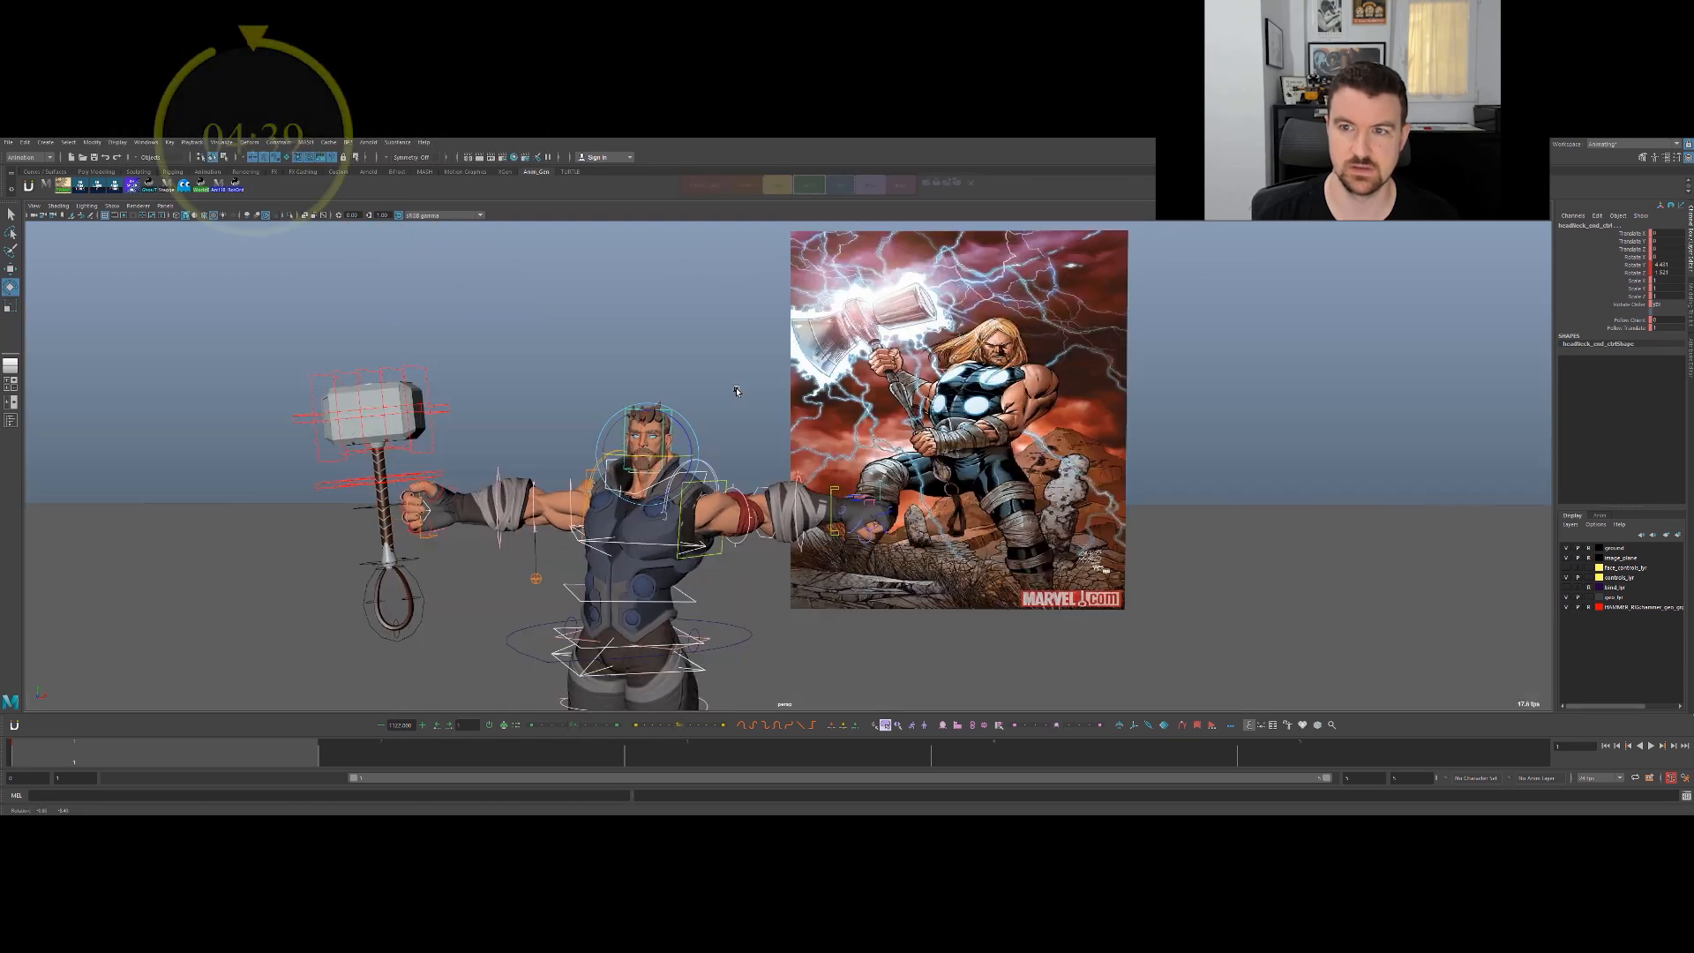
pyautogui.keyDown('alt'); pyautogui.moveTo(737, 391); pyautogui.dragTo(624, 384); pyautogui.keyUp('alt')
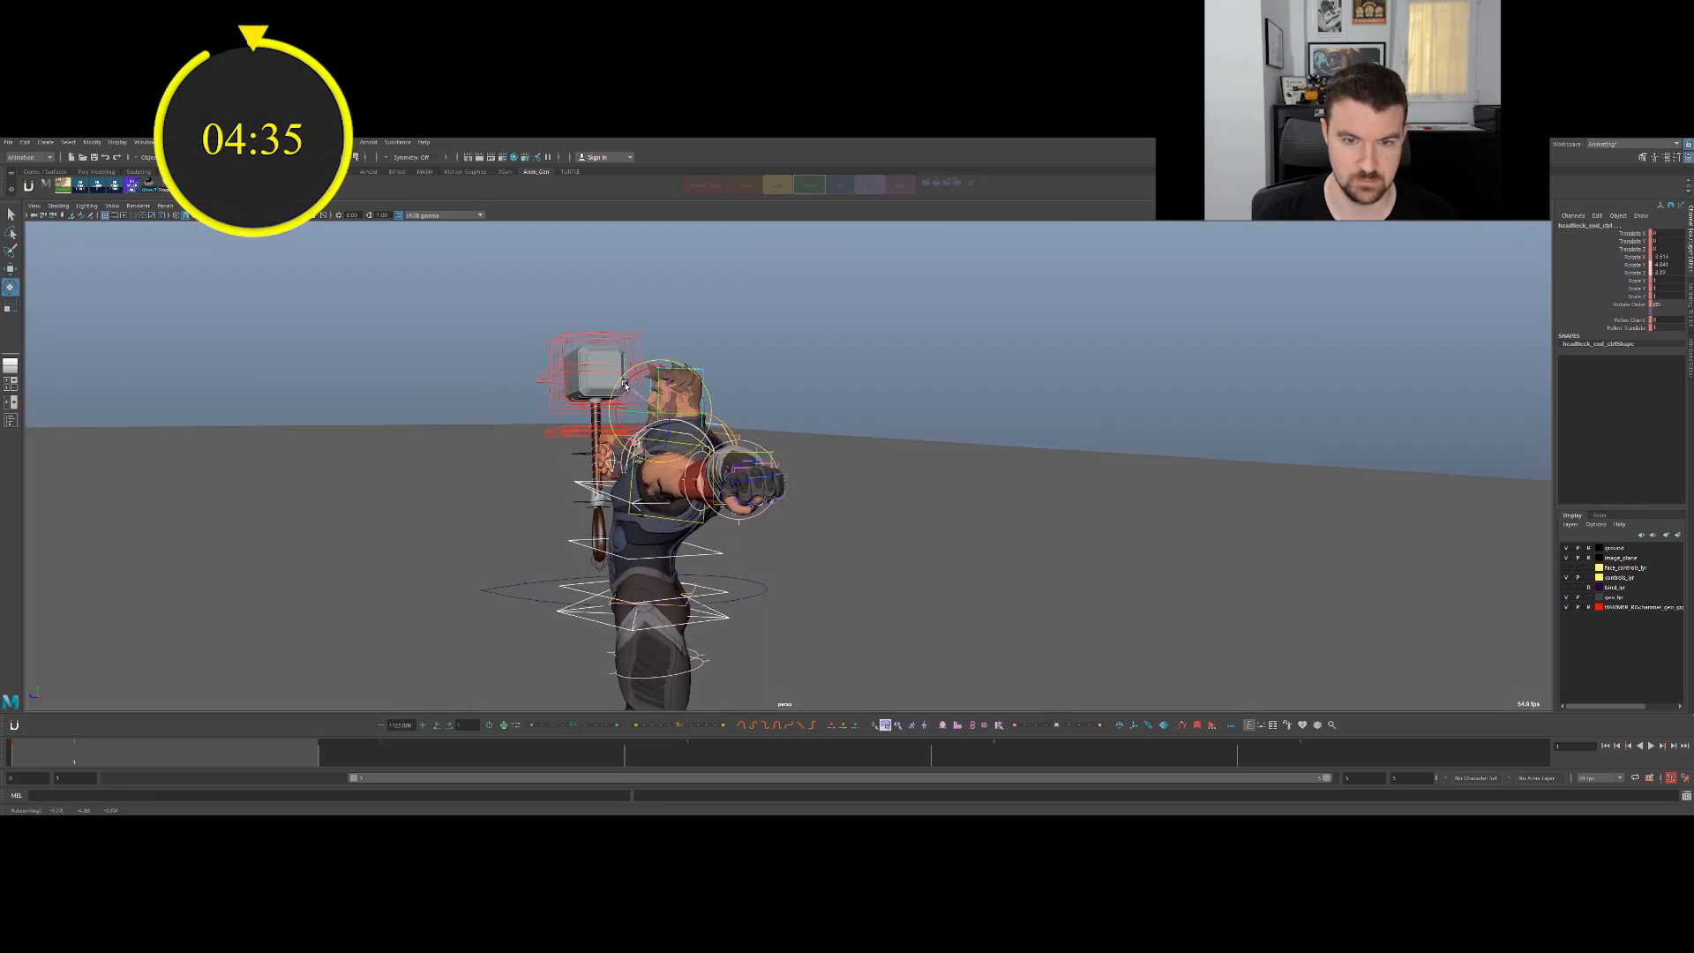
# Adjust Thor's backward torso lean and head tilt as seen from the side.
pyautogui.keyDown('alt'); pyautogui.moveTo(788, 555); pyautogui.dragTo(678, 566); pyautogui.keyUp('alt')
pyautogui.click(753, 598)
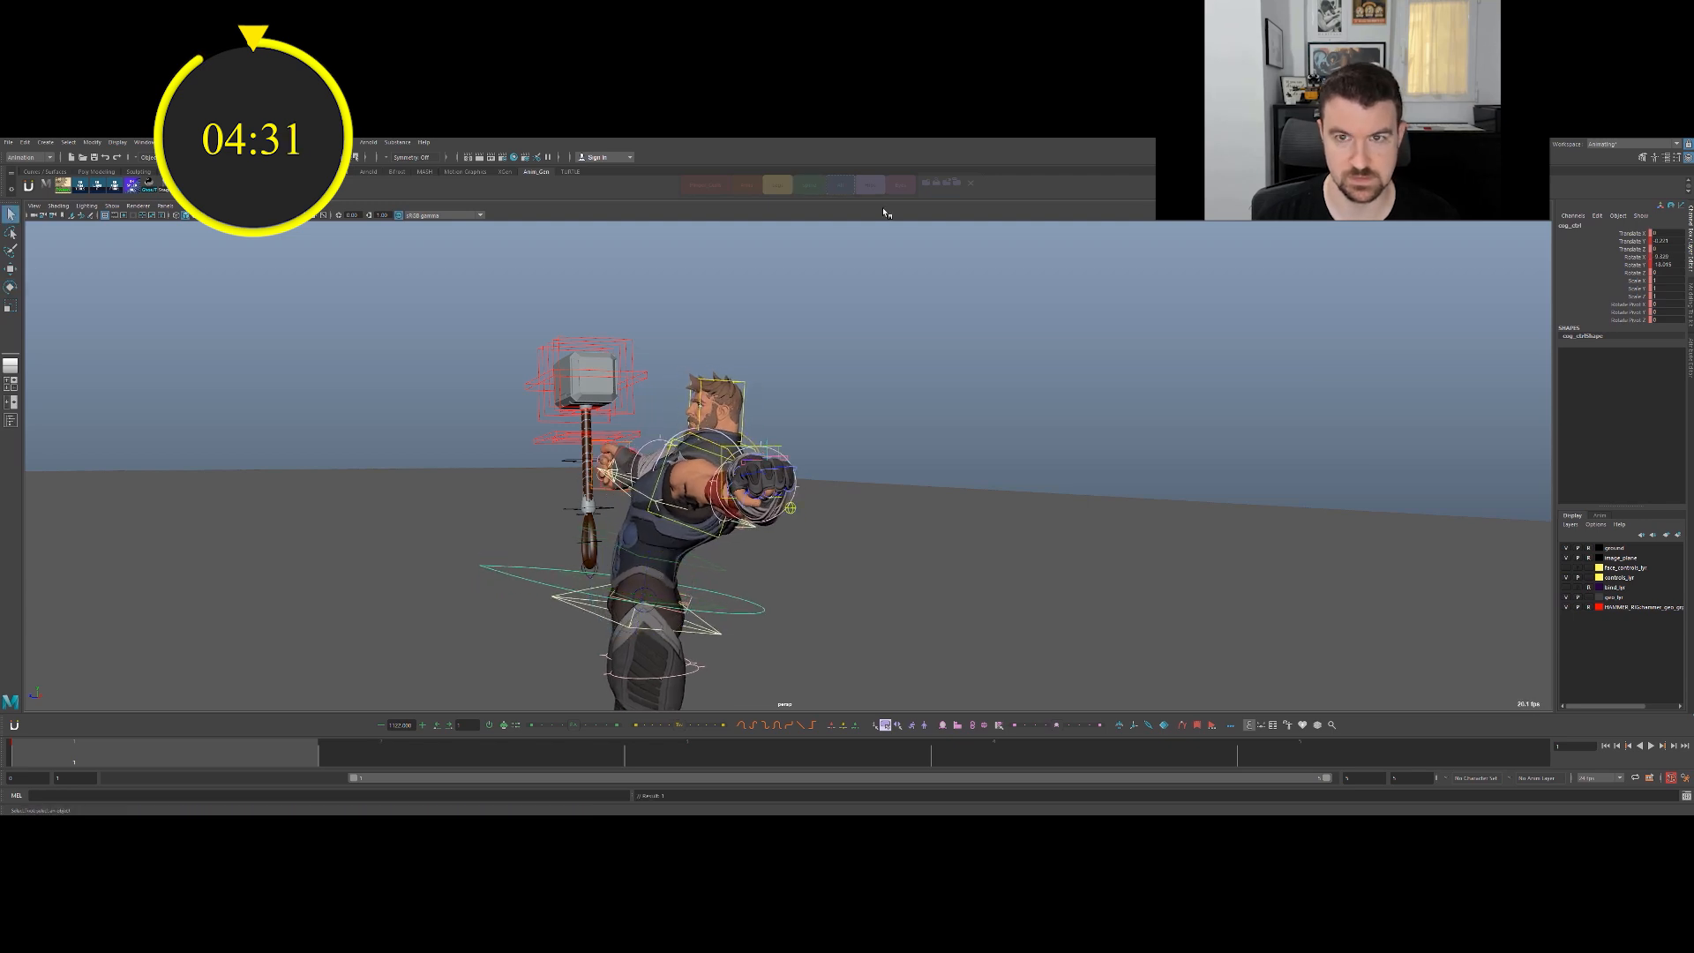
pyautogui.click(732, 404)
pyautogui.press('e')
pyautogui.moveTo(687, 391); pyautogui.dragTo(685, 392)
pyautogui.keyDown('alt'); pyautogui.moveTo(626, 539); pyautogui.dragTo(633, 524, button='middle'); pyautogui.keyUp('alt')
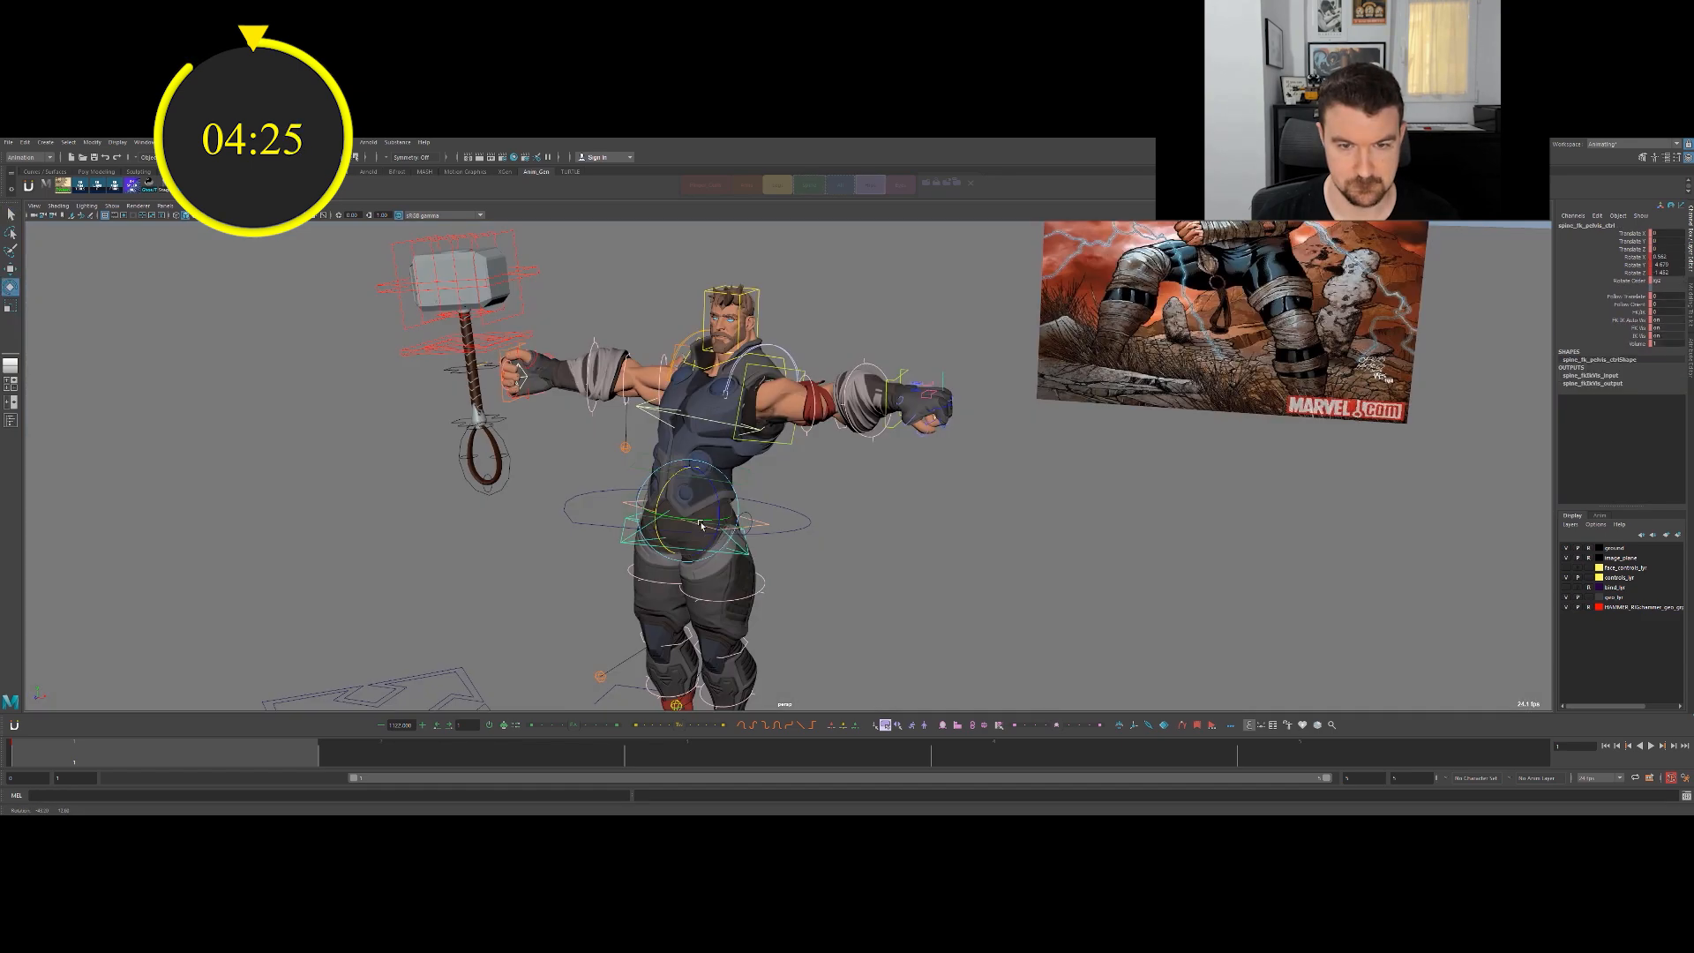
# Rotate the pelvis and lower spine controls to offset the hips from the torso.
pyautogui.keyDown('alt'); pyautogui.moveTo(701, 525); pyautogui.dragTo(712, 521); pyautogui.keyUp('alt')
pyautogui.click(705, 508)
pyautogui.press('e')
pyautogui.press('q')
pyautogui.click(738, 468)
pyautogui.press('e')
pyautogui.moveTo(720, 459); pyautogui.dragTo(685, 477)
pyautogui.press('q')
pyautogui.press('e')
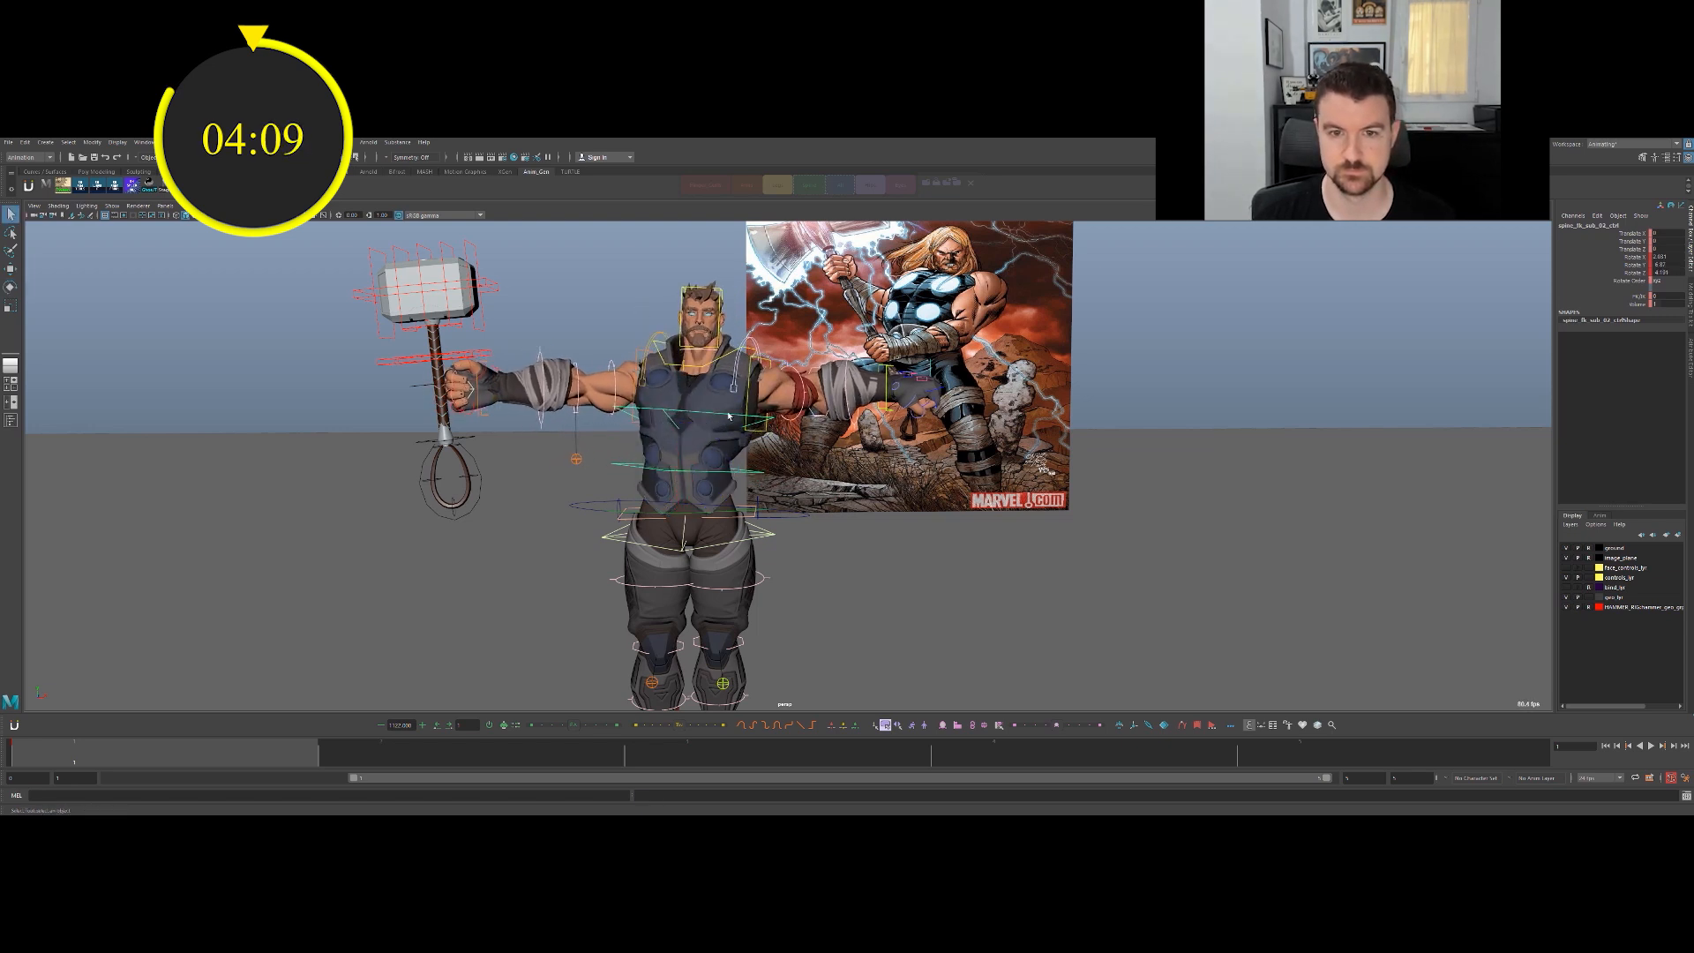
# Rotate the upper spine control to tilt and twist Thor's chest.
pyautogui.click(728, 415)
pyautogui.press('e')
pyautogui.moveTo(716, 417); pyautogui.dragTo(687, 454)
pyautogui.press('q')
# Rotate the neck and head controls to angle Thor's face like the reference.
pyautogui.click(711, 369)
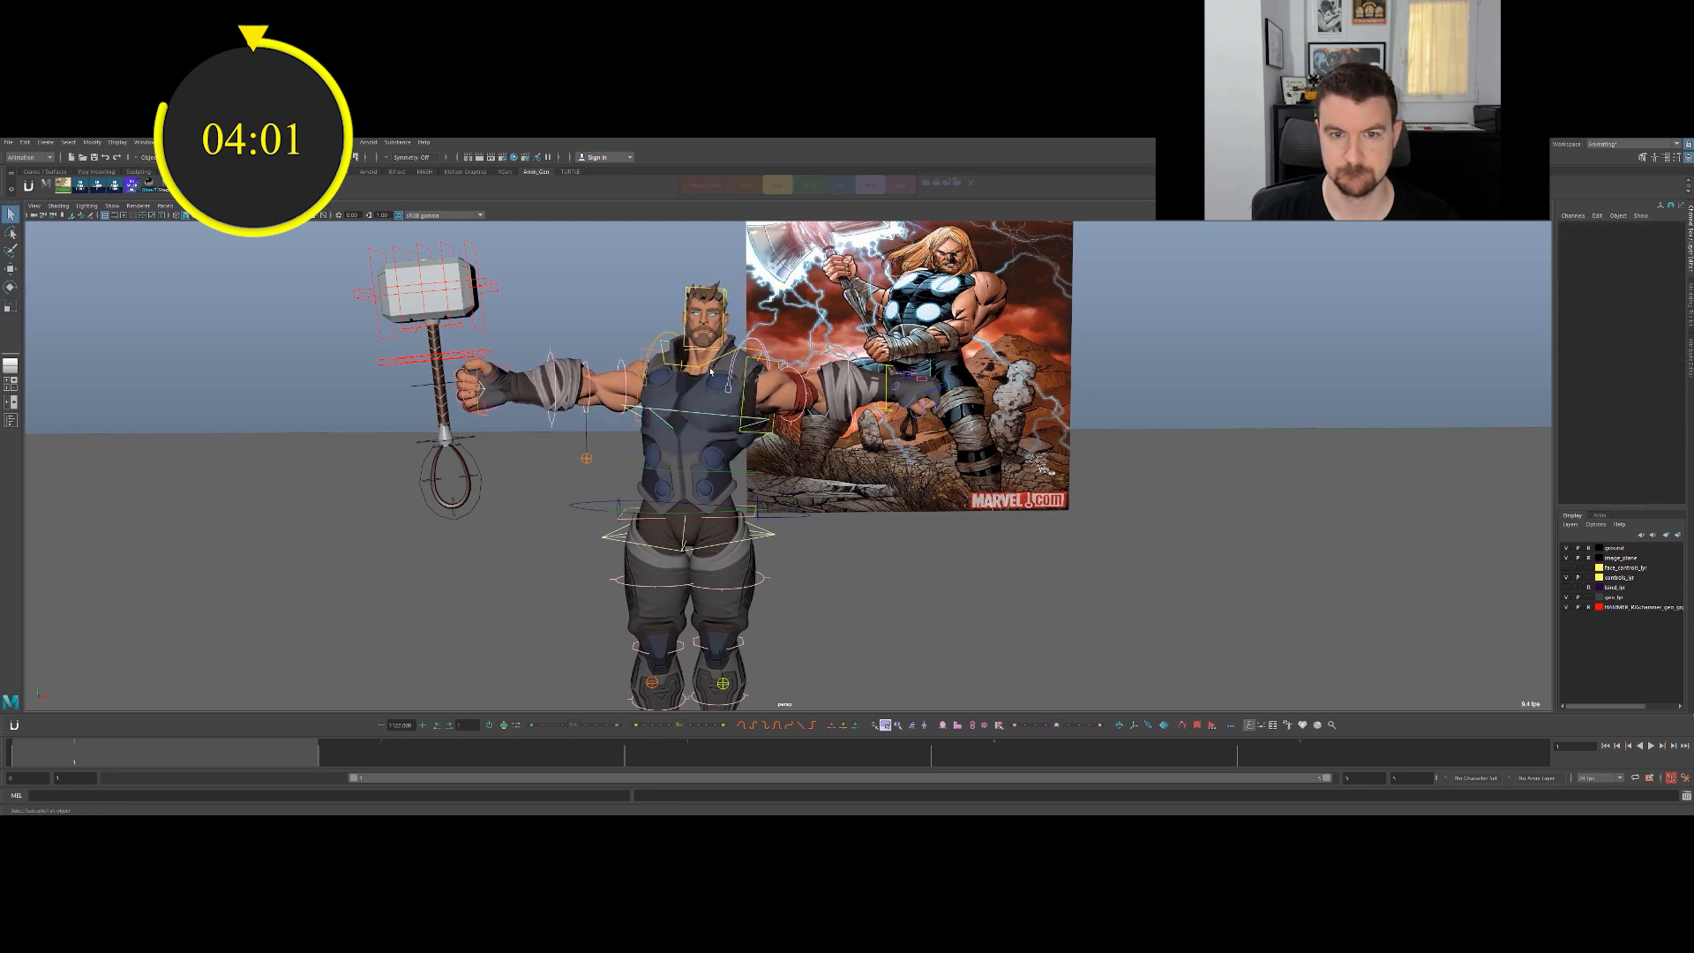
pyautogui.press('e')
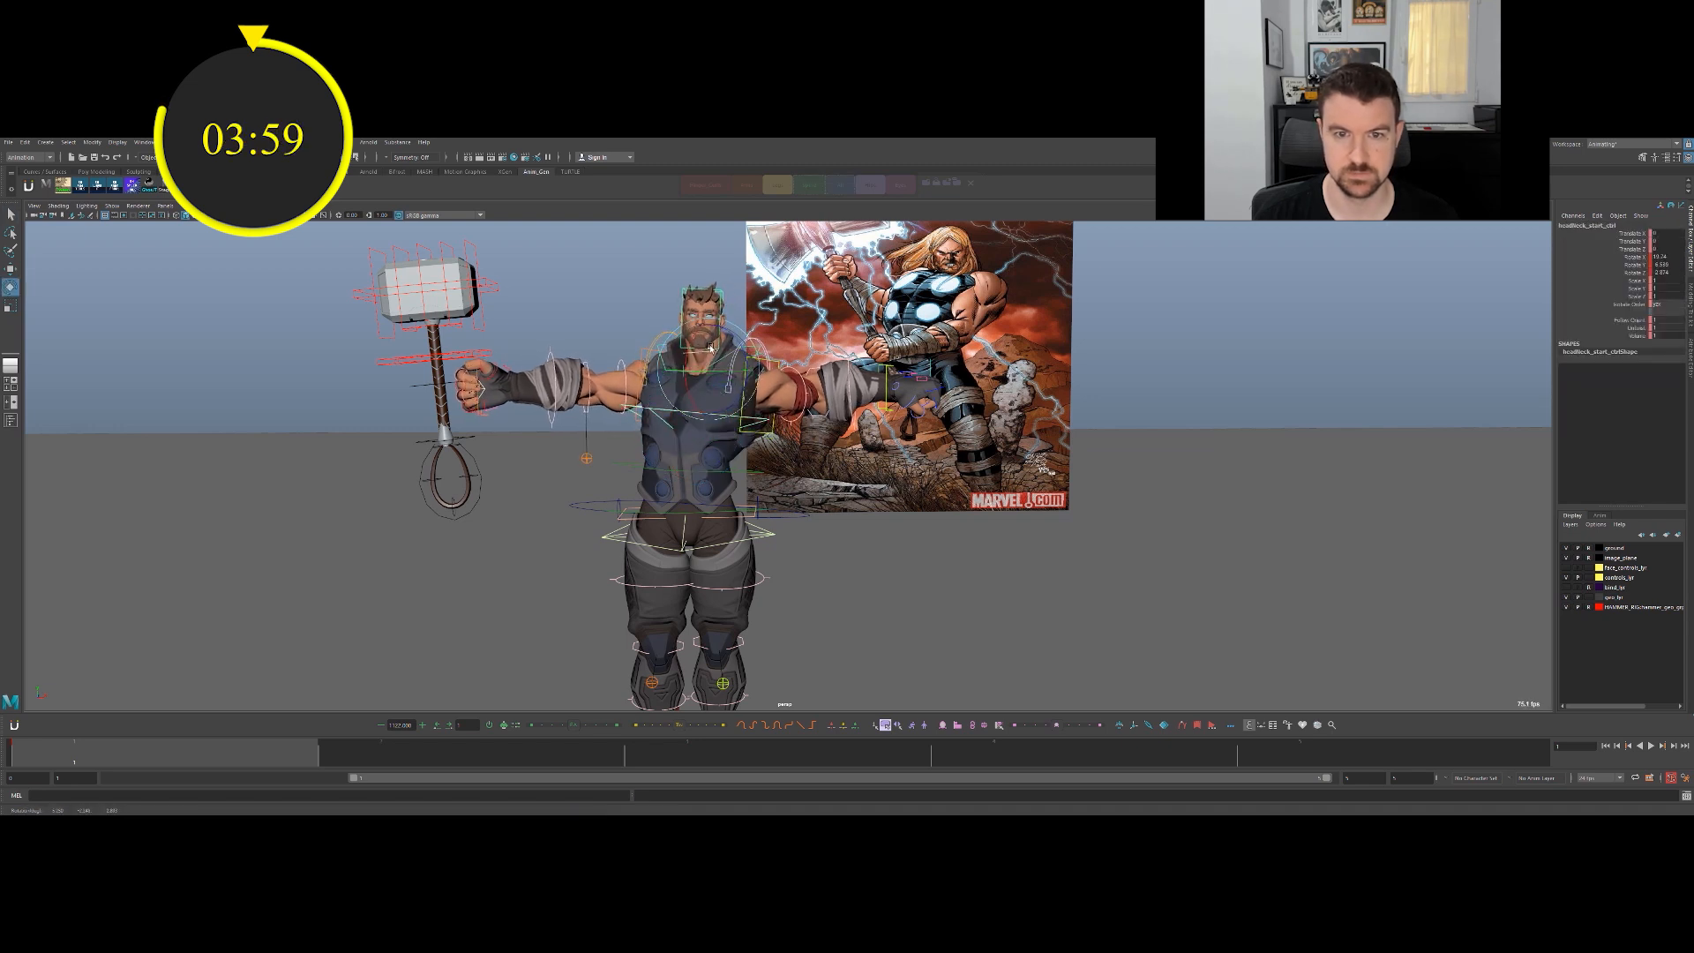
pyautogui.click(702, 344)
pyautogui.press('e')
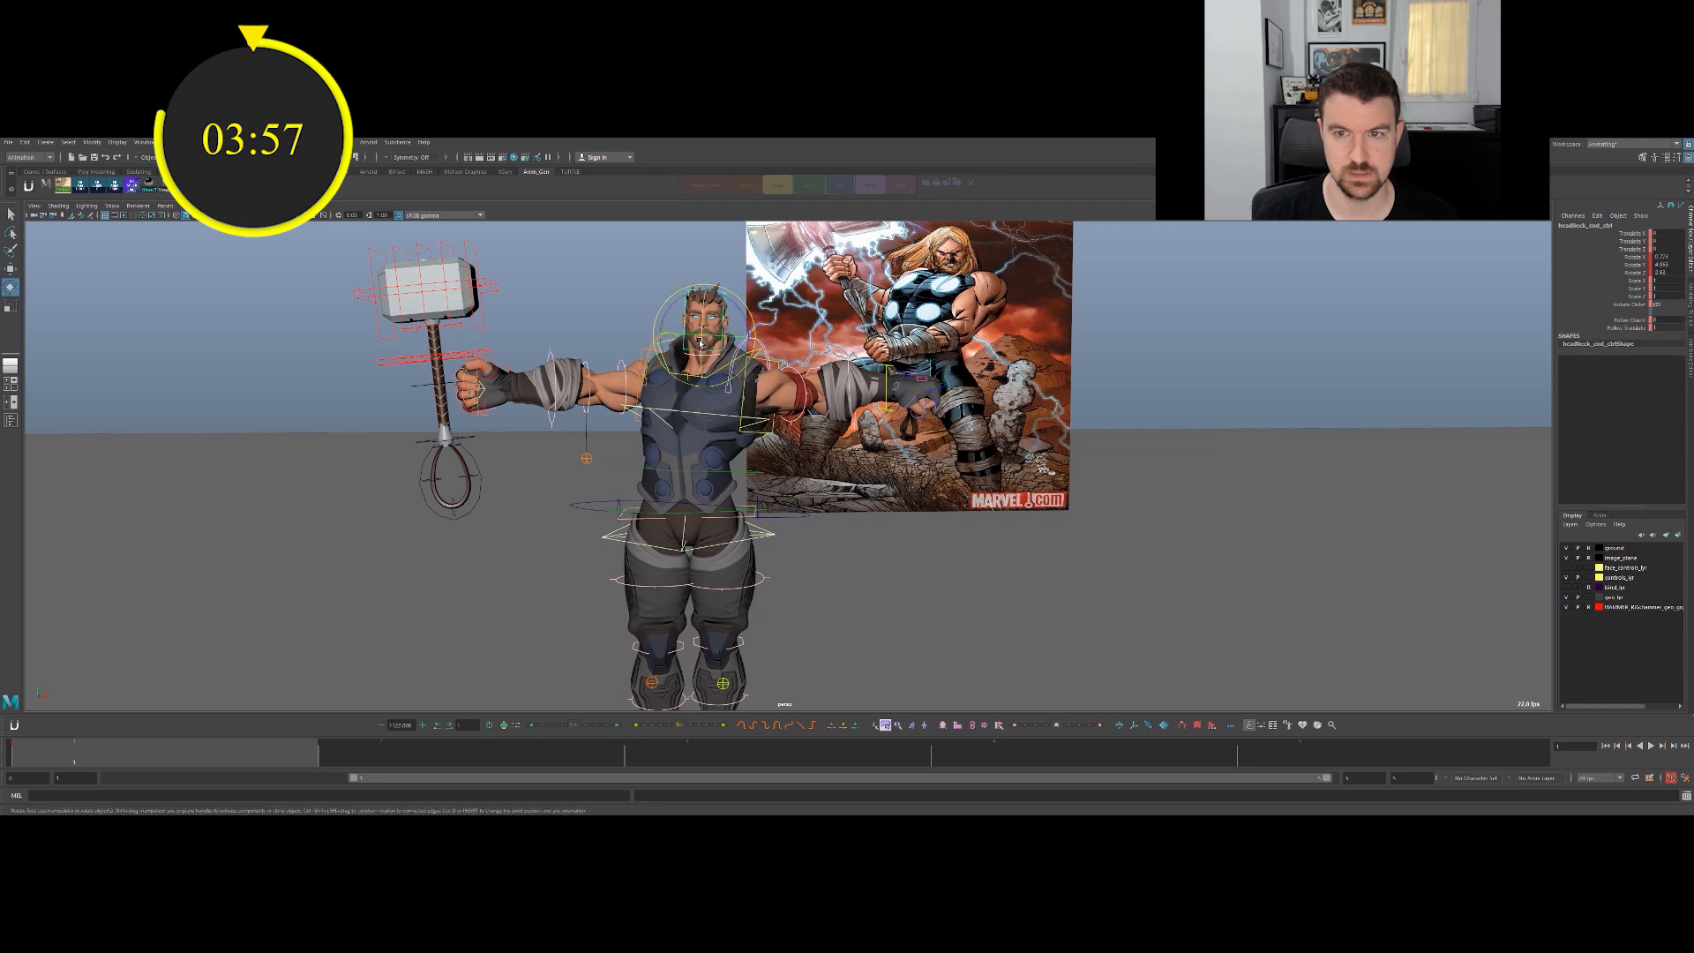
pyautogui.keyDown('alt'); pyautogui.moveTo(707, 338); pyautogui.dragTo(719, 412); pyautogui.keyUp('alt')
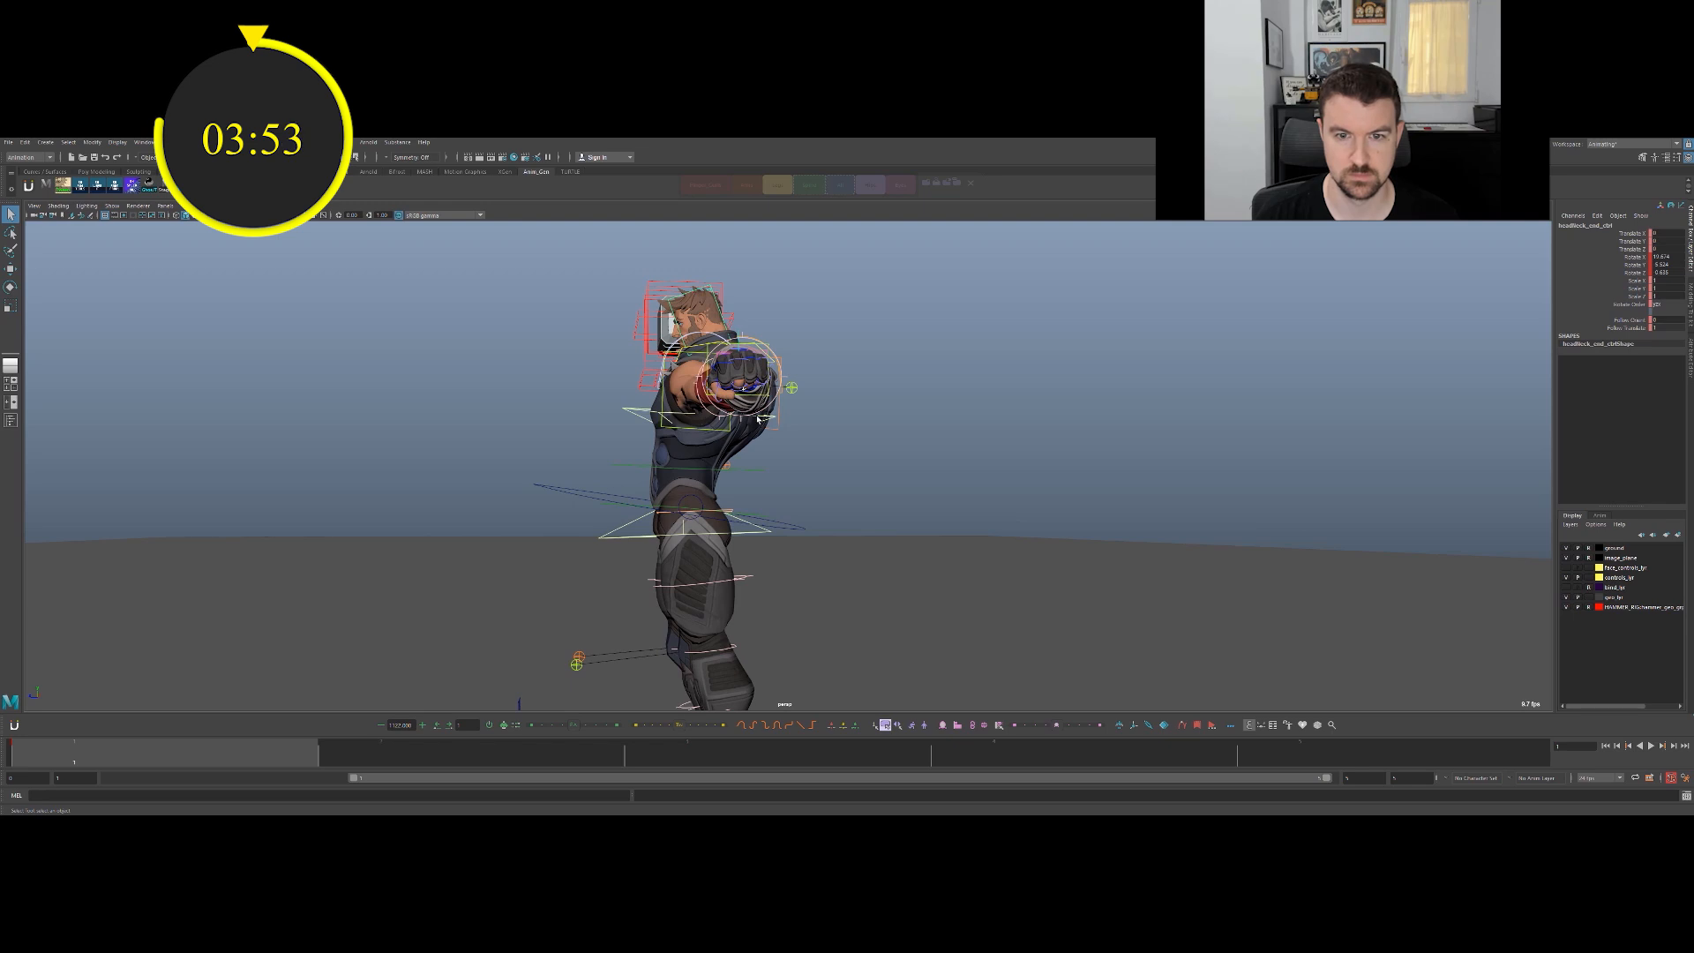
# Refine the chest and spine rotation in the side profile to shape the arched back.
pyautogui.click(720, 412)
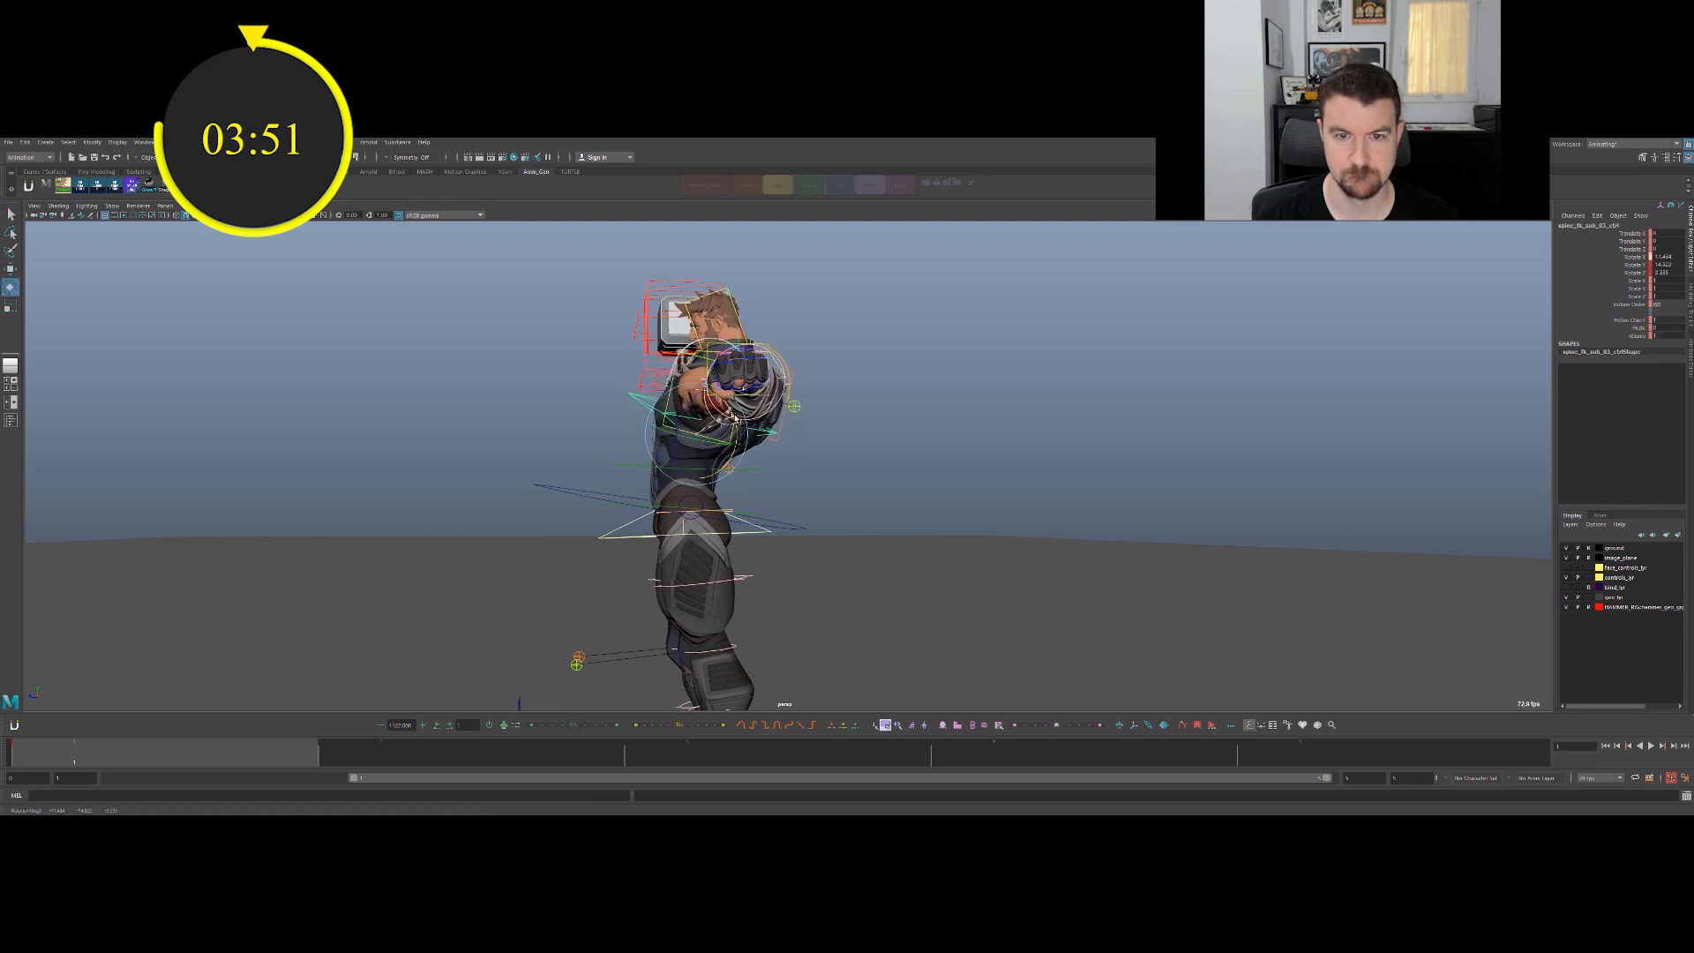
pyautogui.click(745, 467)
pyautogui.press('e')
pyautogui.moveTo(754, 441); pyautogui.dragTo(773, 434)
pyautogui.press('q')
# Move the right foot control up and outward to lift and bend the right leg.
pyautogui.keyDown('alt'); pyautogui.moveTo(684, 564); pyautogui.dragTo(757, 412, button='middle'); pyautogui.keyUp('alt')
pyautogui.keyDown('alt'); pyautogui.moveTo(758, 412); pyautogui.dragTo(873, 477); pyautogui.keyUp('alt')
pyautogui.click(700, 603)
pyautogui.press('w')
pyautogui.keyDown('alt'); pyautogui.moveTo(700, 604); pyautogui.dragTo(664, 548); pyautogui.keyUp('alt')
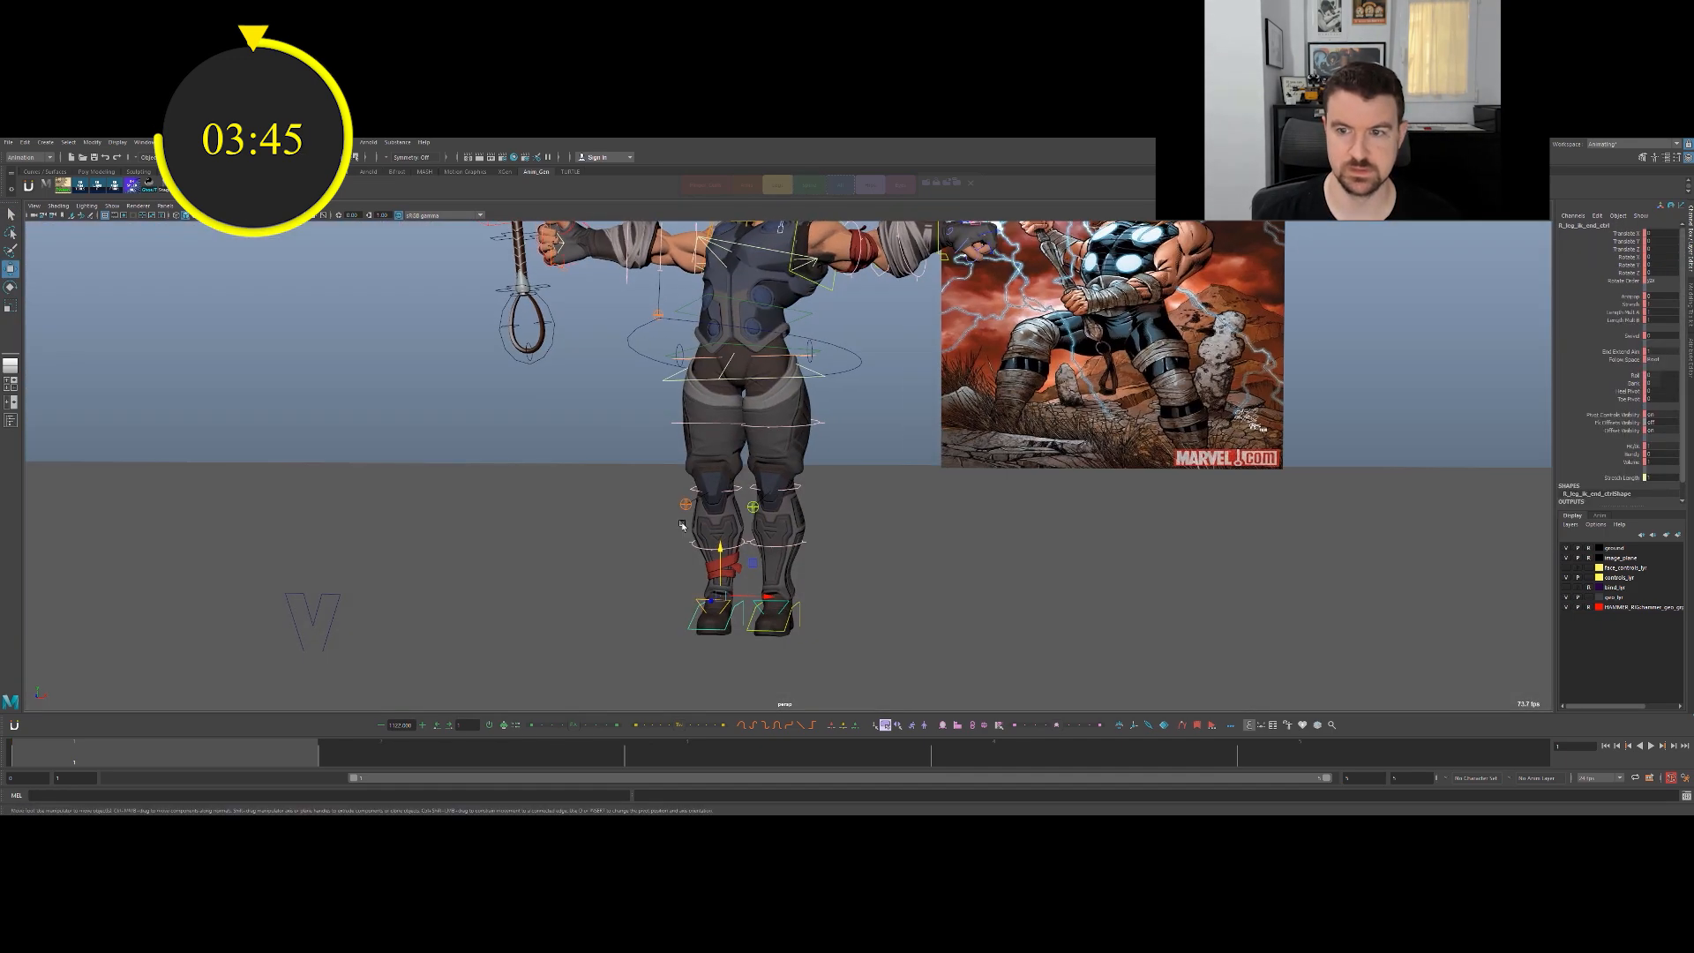
pyautogui.keyDown('alt'); pyautogui.moveTo(673, 503); pyautogui.dragTo(676, 569, button='middle'); pyautogui.keyUp('alt')
pyautogui.keyDown('alt'); pyautogui.moveTo(676, 570); pyautogui.dragTo(623, 544, button='right'); pyautogui.keyUp('alt')
pyautogui.moveTo(739, 598); pyautogui.dragTo(701, 525)
# Turn the right foot outward and shift it farther to the side of the body.
pyautogui.press('e')
pyautogui.keyDown('alt'); pyautogui.moveTo(703, 521); pyautogui.dragTo(737, 529, button='right'); pyautogui.keyUp('alt')
pyautogui.press('q')
pyautogui.press('w')
pyautogui.press('q')
pyautogui.press('w')
pyautogui.moveTo(602, 615); pyautogui.dragTo(556, 620)
pyautogui.keyDown('alt'); pyautogui.moveTo(494, 521); pyautogui.dragTo(454, 513, button='right'); pyautogui.keyUp('alt')
pyautogui.keyDown('alt'); pyautogui.moveTo(453, 514); pyautogui.dragTo(733, 626); pyautogui.keyUp('alt')
# Rotate and reposition the left foot to form the straight supporting leg.
pyautogui.press('q')
pyautogui.click(760, 661)
pyautogui.press('w')
pyautogui.press('e')
pyautogui.moveTo(773, 657); pyautogui.dragTo(751, 641)
pyautogui.press('w')
pyautogui.keyDown('alt'); pyautogui.moveTo(755, 631); pyautogui.dragTo(750, 591); pyautogui.keyUp('alt')
pyautogui.press('q')
pyautogui.keyDown('alt'); pyautogui.moveTo(719, 472); pyautogui.dragTo(623, 587); pyautogui.keyUp('alt')
pyautogui.press('e')
pyautogui.press('w')
pyautogui.keyDown('alt'); pyautogui.moveTo(459, 591); pyautogui.dragTo(607, 586); pyautogui.keyUp('alt')
pyautogui.keyDown('alt'); pyautogui.moveTo(776, 585); pyautogui.dragTo(650, 505); pyautogui.keyUp('alt')
pyautogui.keyDown('alt'); pyautogui.moveTo(650, 504); pyautogui.dragTo(597, 487, button='middle'); pyautogui.keyUp('alt')
pyautogui.press('q')
# Switch the left arm from IK to FK using the left hand control's attribute.
pyautogui.keyDown('alt'); pyautogui.moveTo(741, 424); pyautogui.dragTo(711, 457); pyautogui.keyUp('alt')
pyautogui.click(711, 457)
pyautogui.click(796, 414)
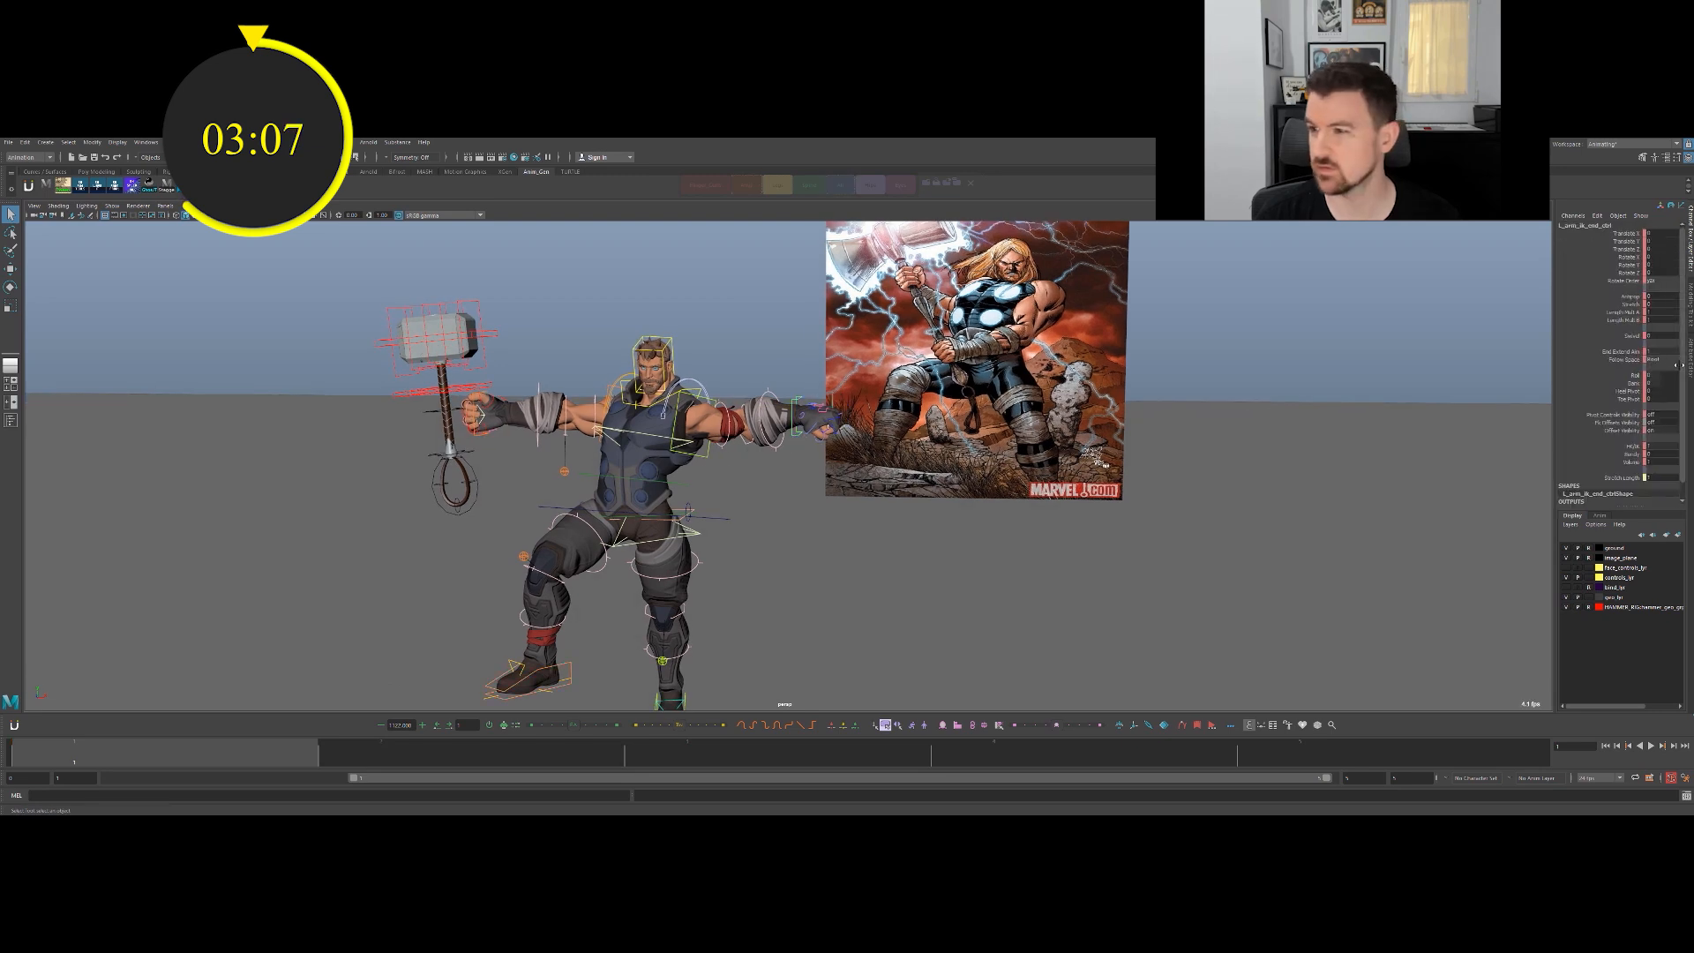
pyautogui.click(1631, 446)
pyautogui.moveTo(750, 446); pyautogui.dragTo(664, 447, button='middle')
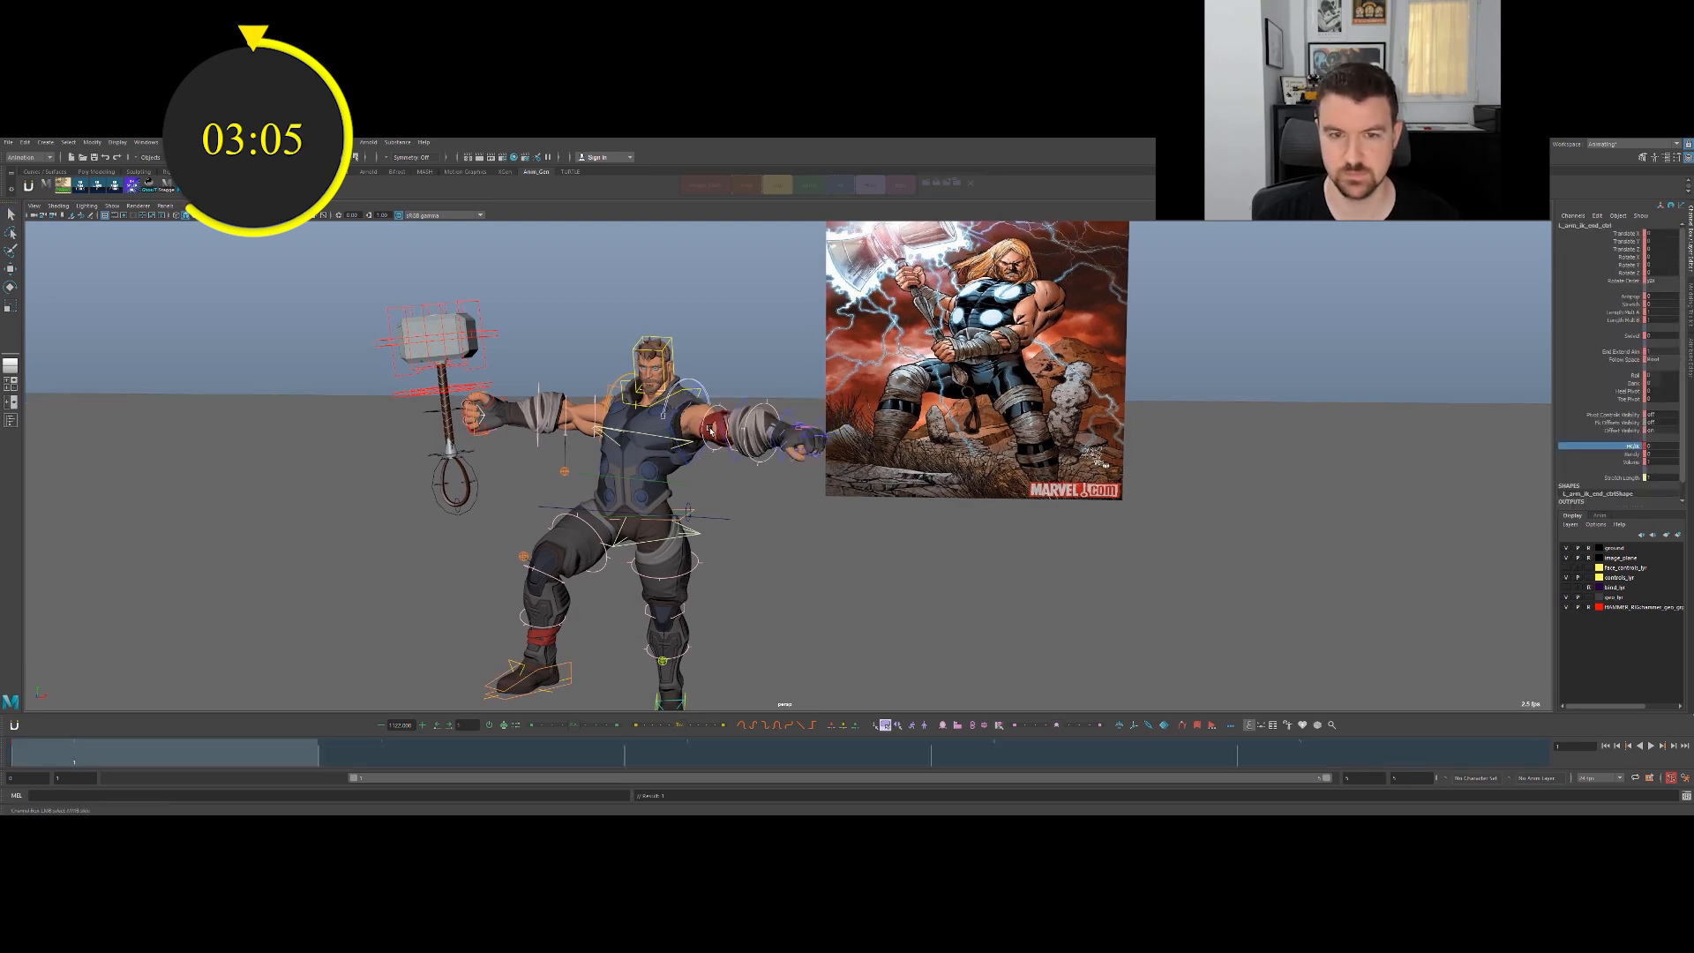
# Rotate the left upper arm, forearm and hand FK controls to bring the arm across the waist.
pyautogui.click(710, 430)
pyautogui.press('e')
pyautogui.moveTo(726, 415); pyautogui.dragTo(724, 452)
pyautogui.press('e')
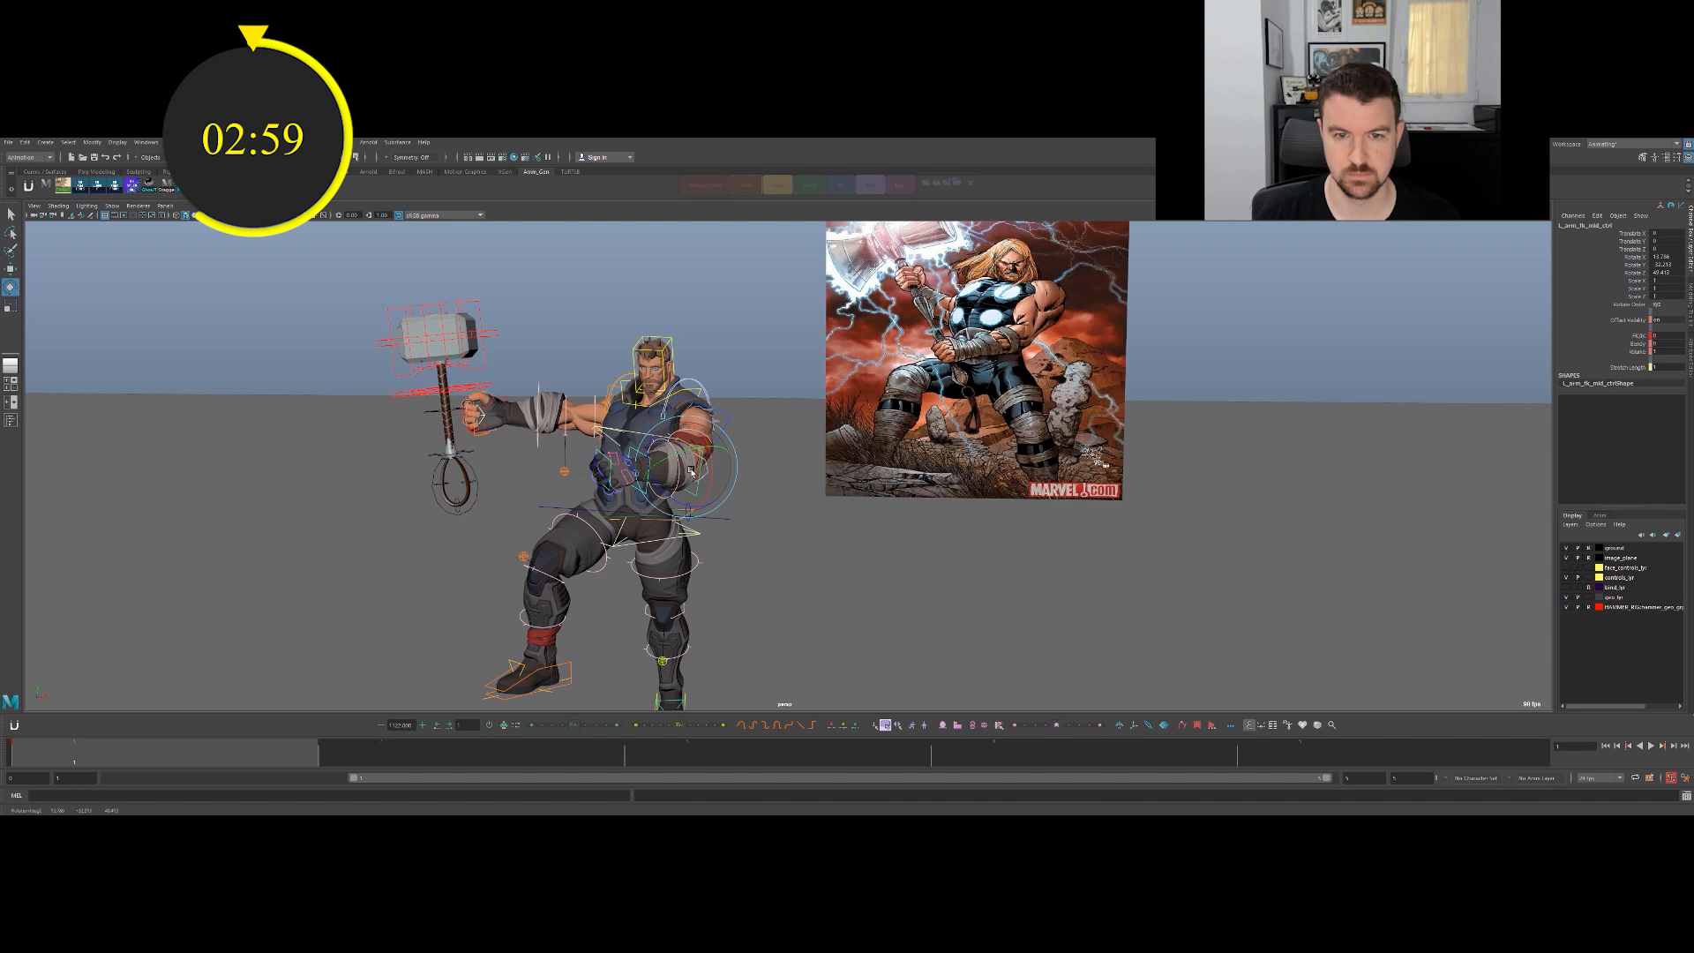
pyautogui.click(706, 463)
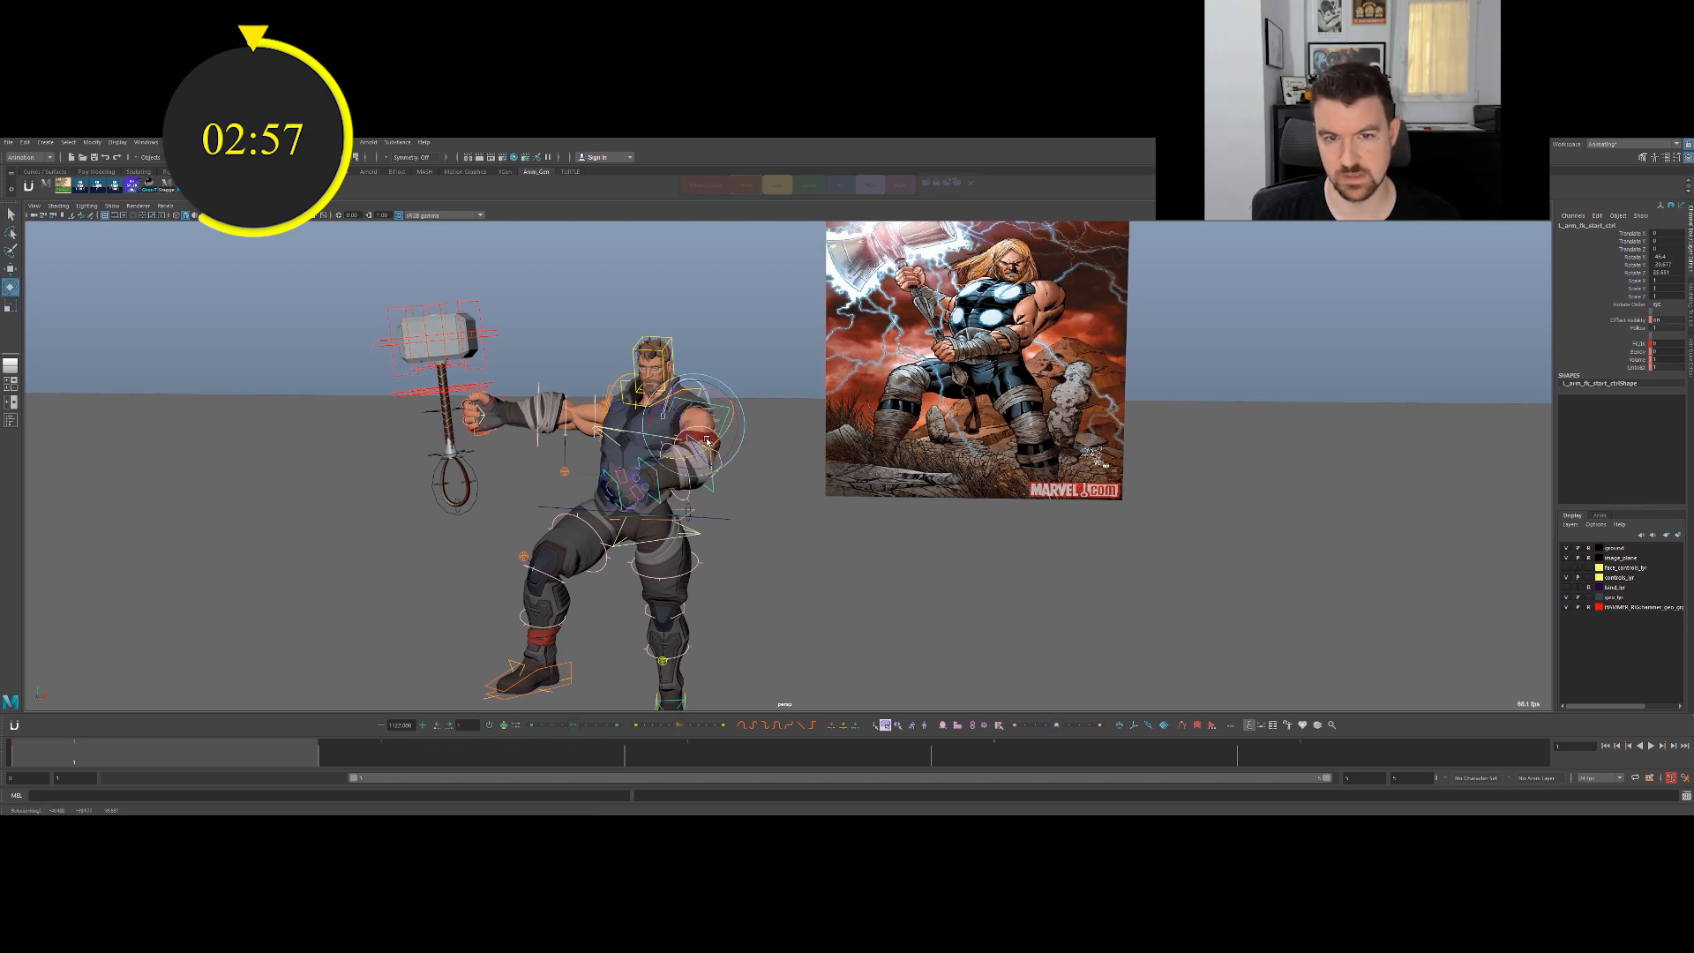
pyautogui.click(641, 505)
pyautogui.moveTo(642, 505); pyautogui.dragTo(629, 503)
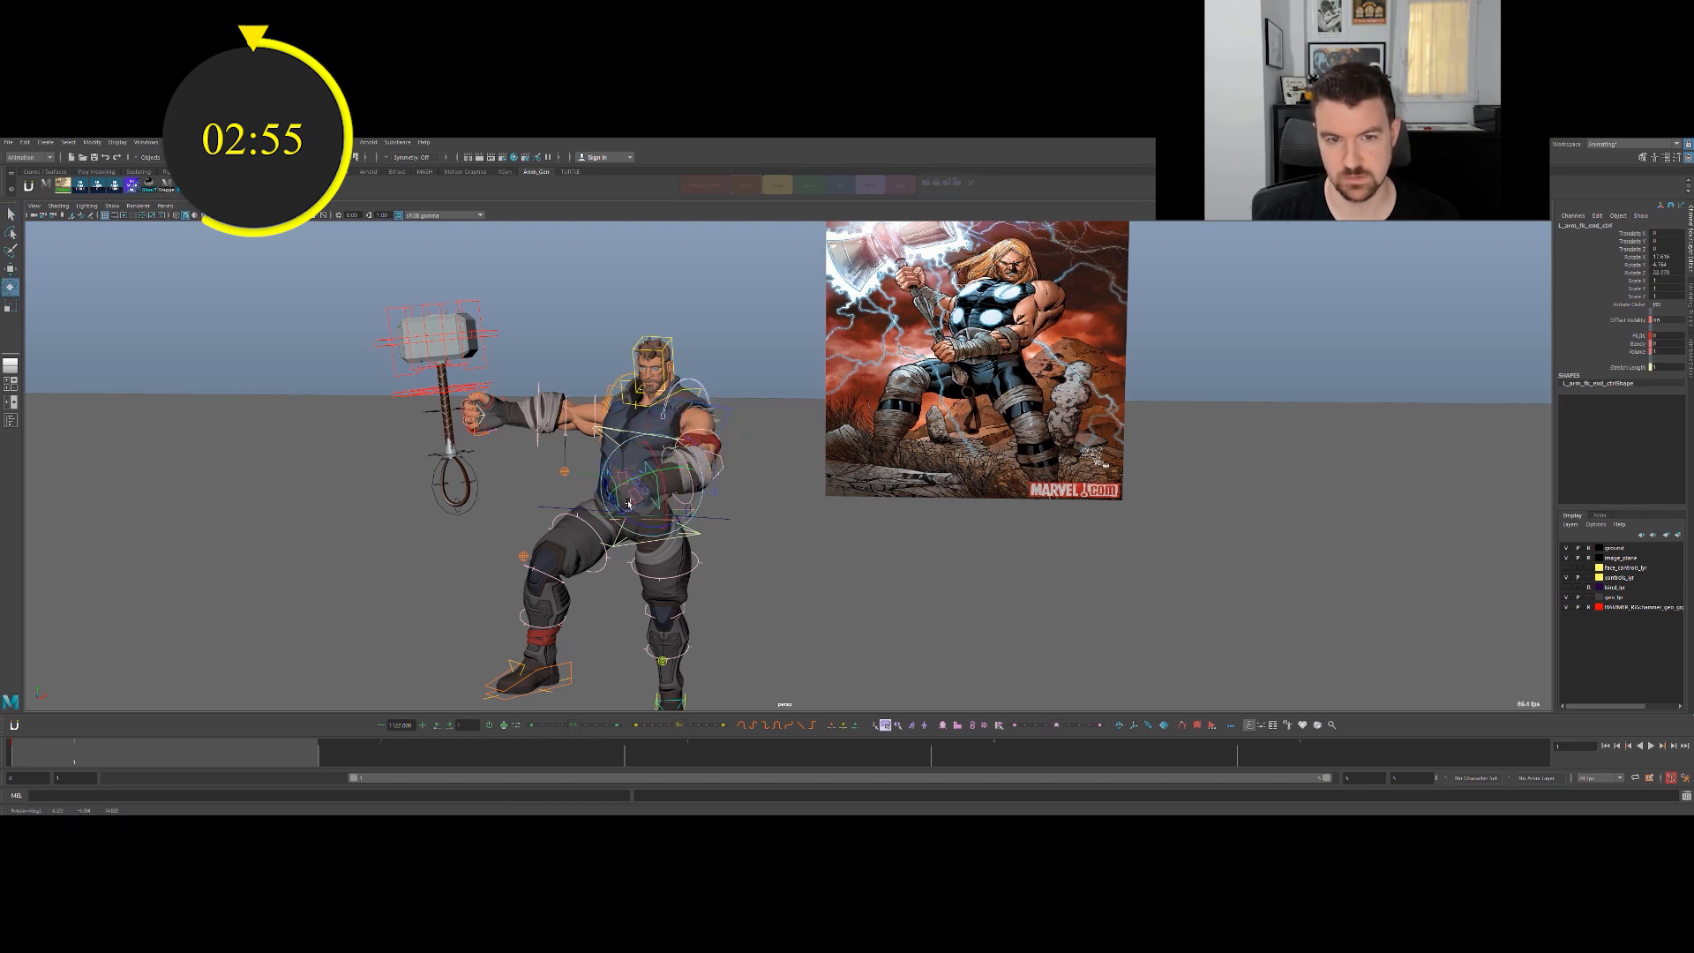
# Refine the left upper arm's rotation so the arm sits closer to the torso.
pyautogui.click(718, 418)
pyautogui.press('e')
pyautogui.click(725, 420)
pyautogui.moveTo(725, 420); pyautogui.dragTo(702, 433)
pyautogui.press('q')
# Adjust the left shoulder and forearm rotation to place the left fist in front of the belt.
pyautogui.click(735, 425)
pyautogui.press('e')
pyautogui.press('q')
pyautogui.click(730, 425)
pyautogui.press('e')
pyautogui.click(660, 485)
pyautogui.press('e')
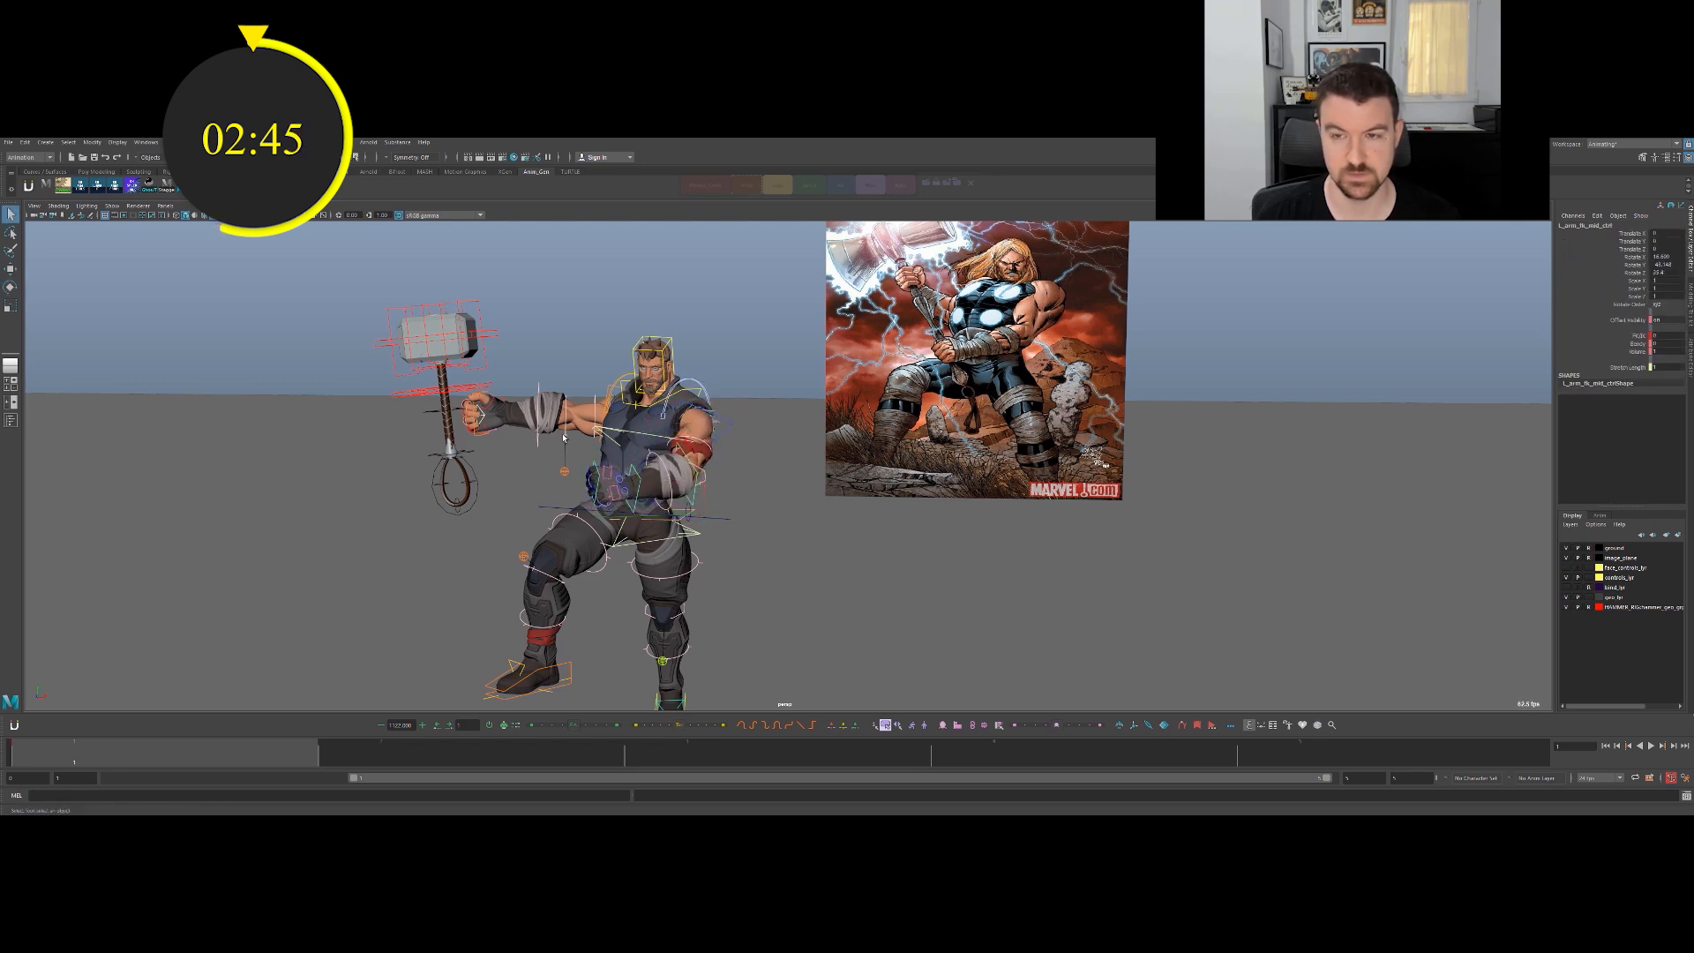
pyautogui.click(491, 490)
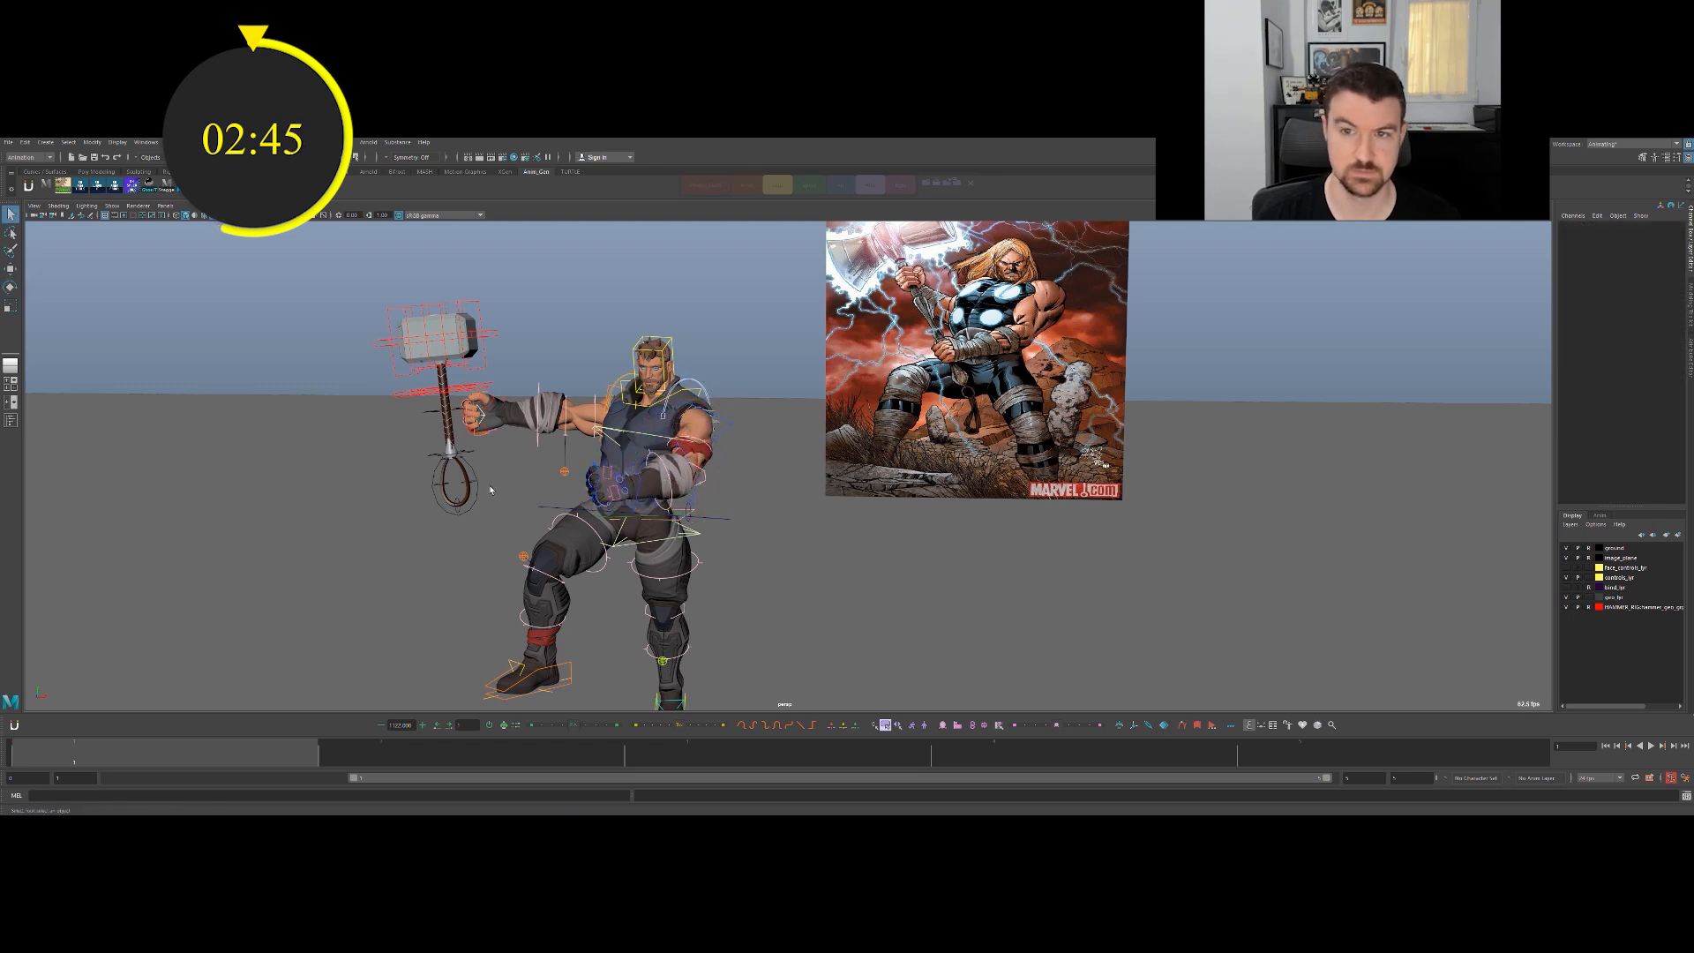
# Move the hammer handle control toward the body and tilt the hammer so the right arm bends.
pyautogui.click(494, 392)
pyautogui.moveTo(482, 406); pyautogui.dragTo(569, 412)
pyautogui.press('e')
pyautogui.press('w')
pyautogui.keyDown('alt'); pyautogui.moveTo(609, 411); pyautogui.dragTo(556, 428); pyautogui.keyUp('alt')
pyautogui.press('e')
pyautogui.press('w')
pyautogui.keyDown('alt'); pyautogui.moveTo(634, 455); pyautogui.dragTo(633, 397); pyautogui.keyUp('alt')
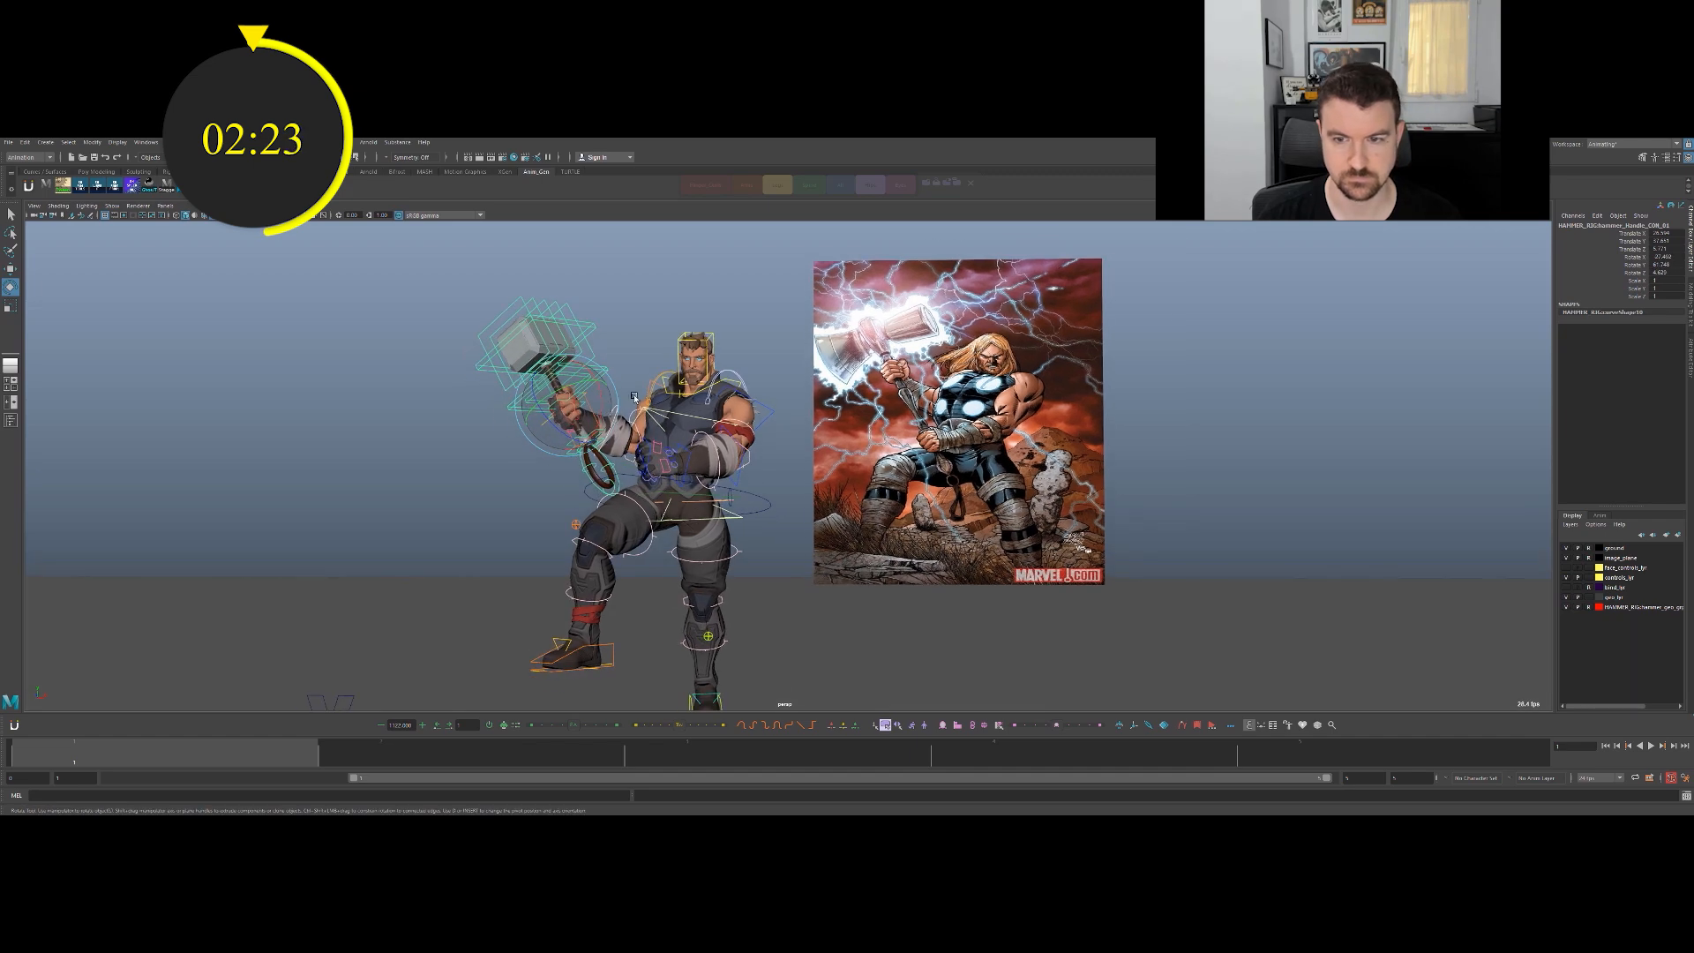
# Move the left foot outward to widen the stance and adjust its depth from the side.
pyautogui.keyDown('alt'); pyautogui.moveTo(633, 397); pyautogui.dragTo(637, 370, button='middle'); pyautogui.keyUp('alt')
pyautogui.press('w')
pyautogui.click(731, 681)
pyautogui.click(724, 687)
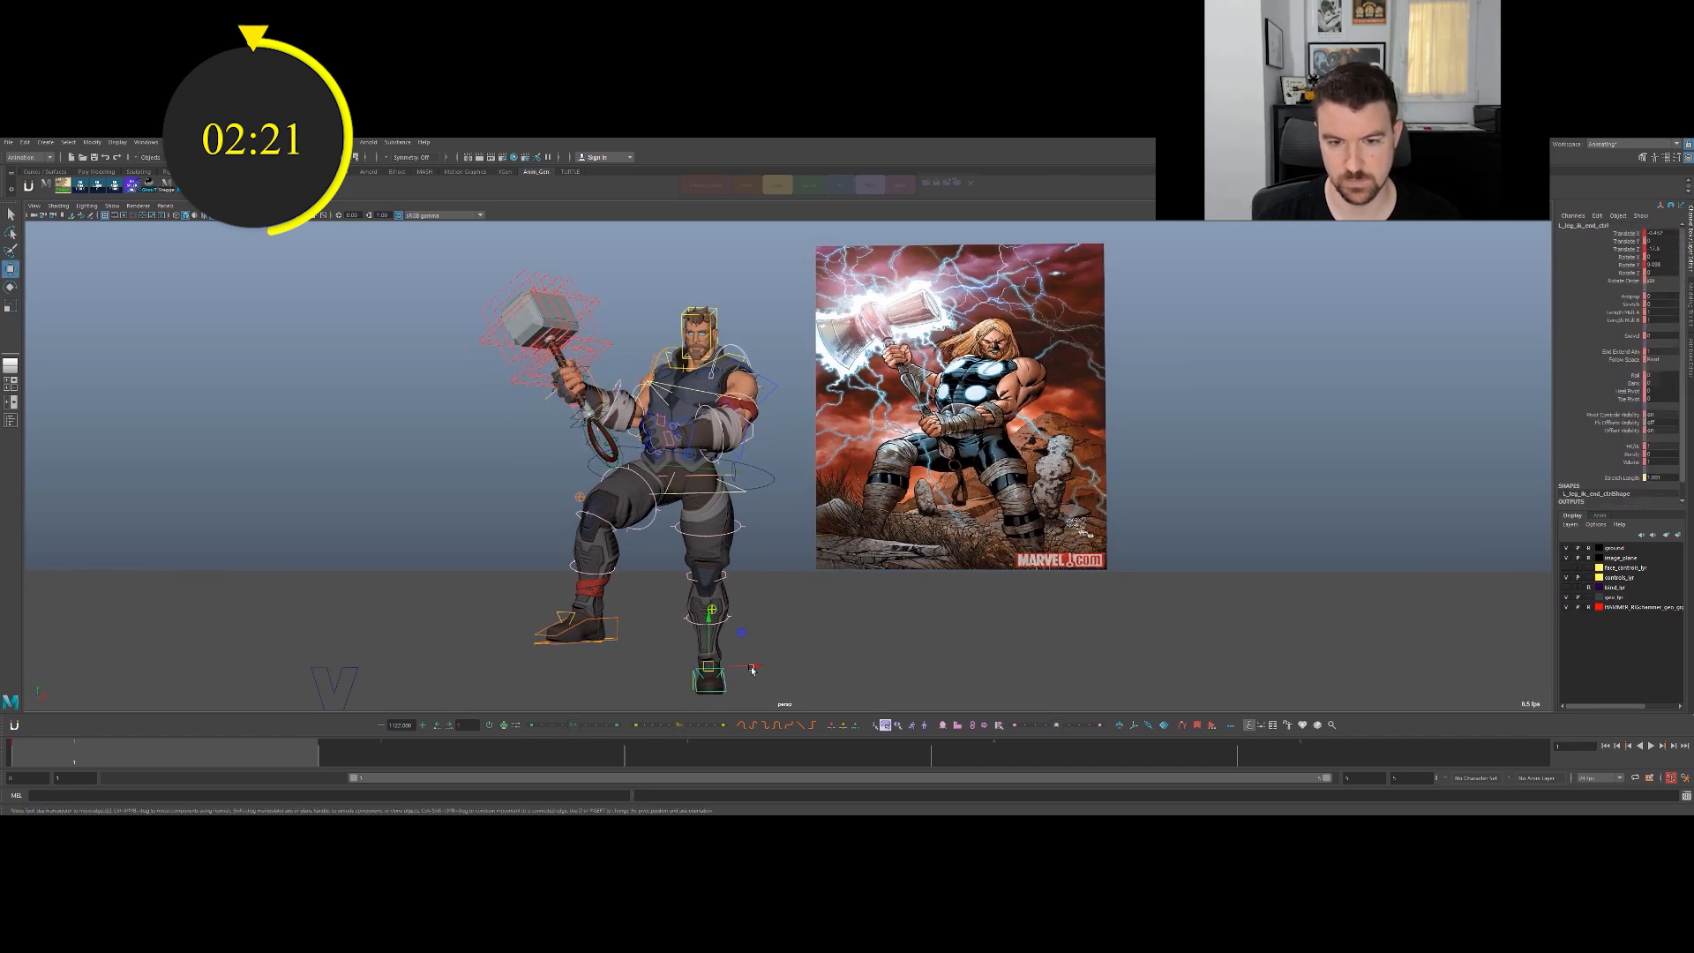
pyautogui.moveTo(752, 668); pyautogui.dragTo(586, 642)
pyautogui.moveTo(698, 668); pyautogui.dragTo(693, 608)
pyautogui.press('w')
pyautogui.press('w')
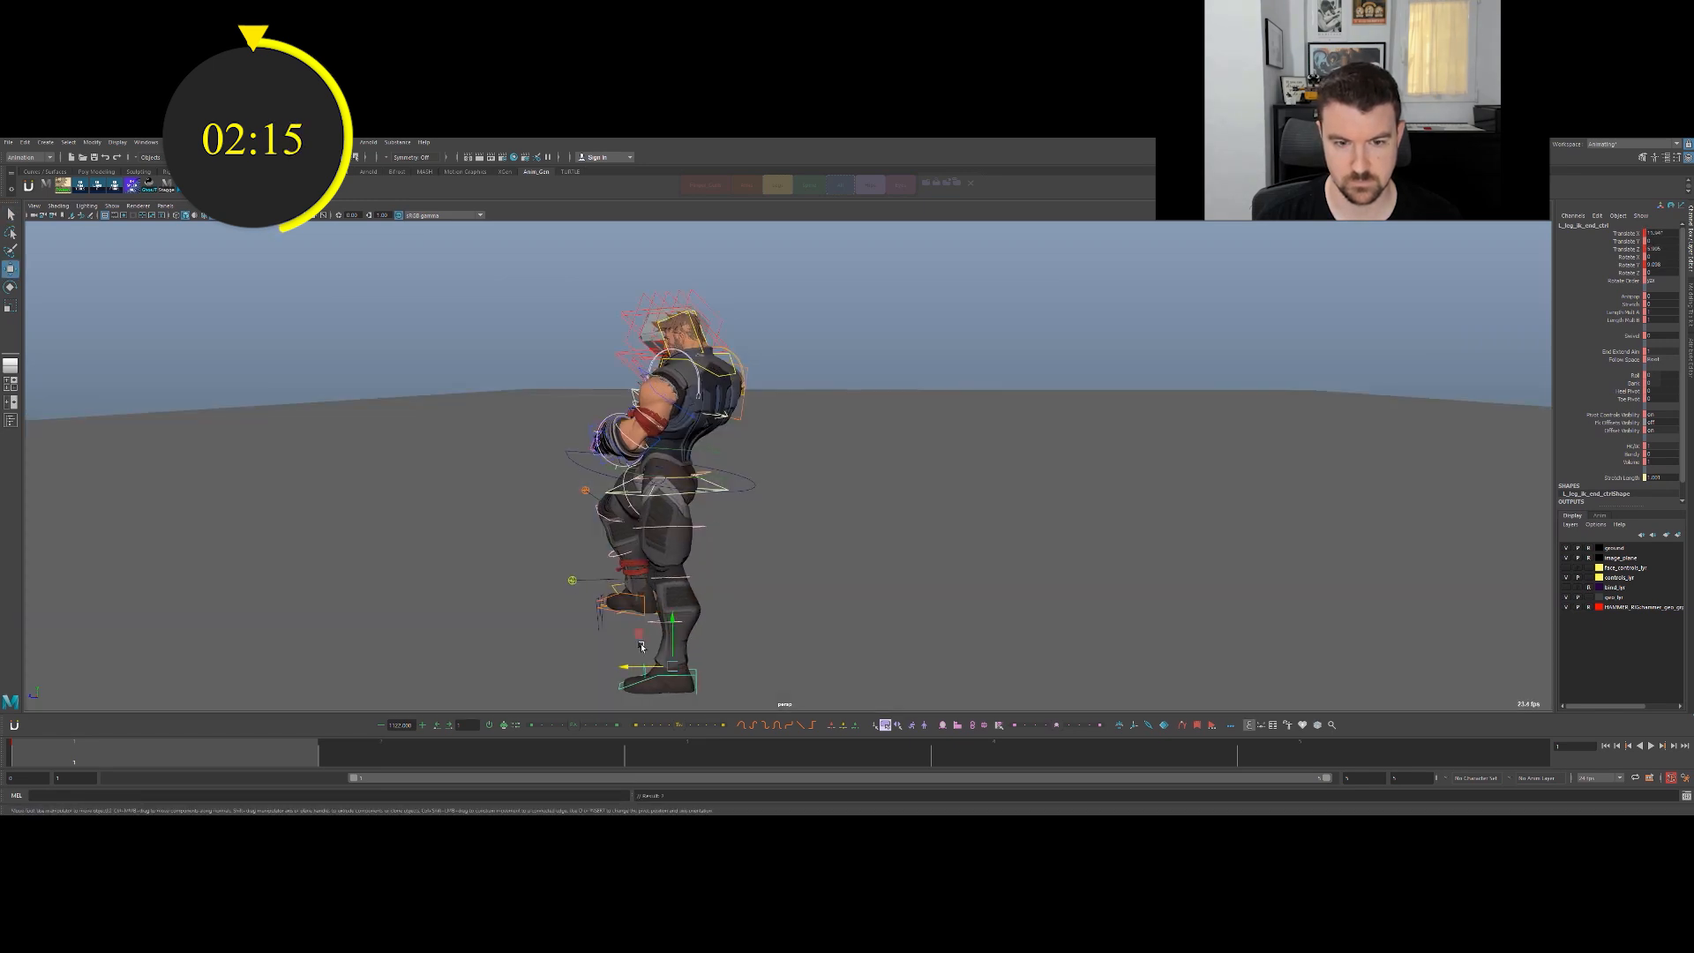
pyautogui.moveTo(634, 668); pyautogui.dragTo(642, 668)
# Reposition the centre-of-gravity control to lower the hips and balance the body between both feet.
pyautogui.press('q')
pyautogui.click(744, 489)
pyautogui.press('w')
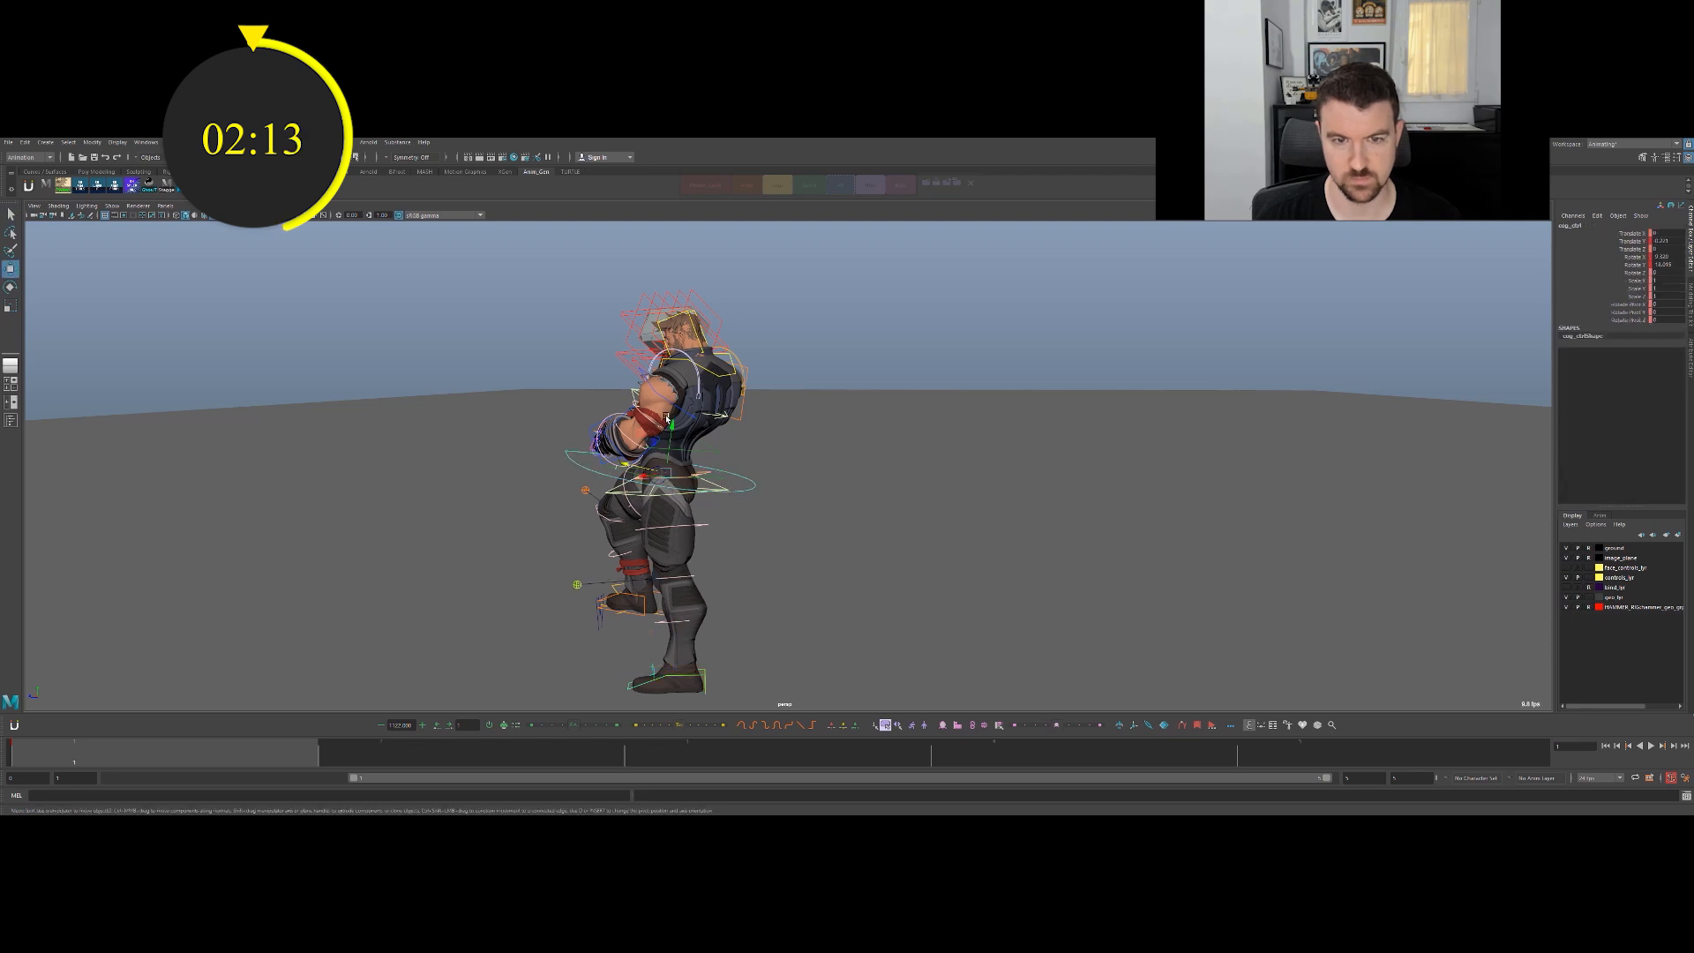
pyautogui.moveTo(679, 453); pyautogui.dragTo(766, 461)
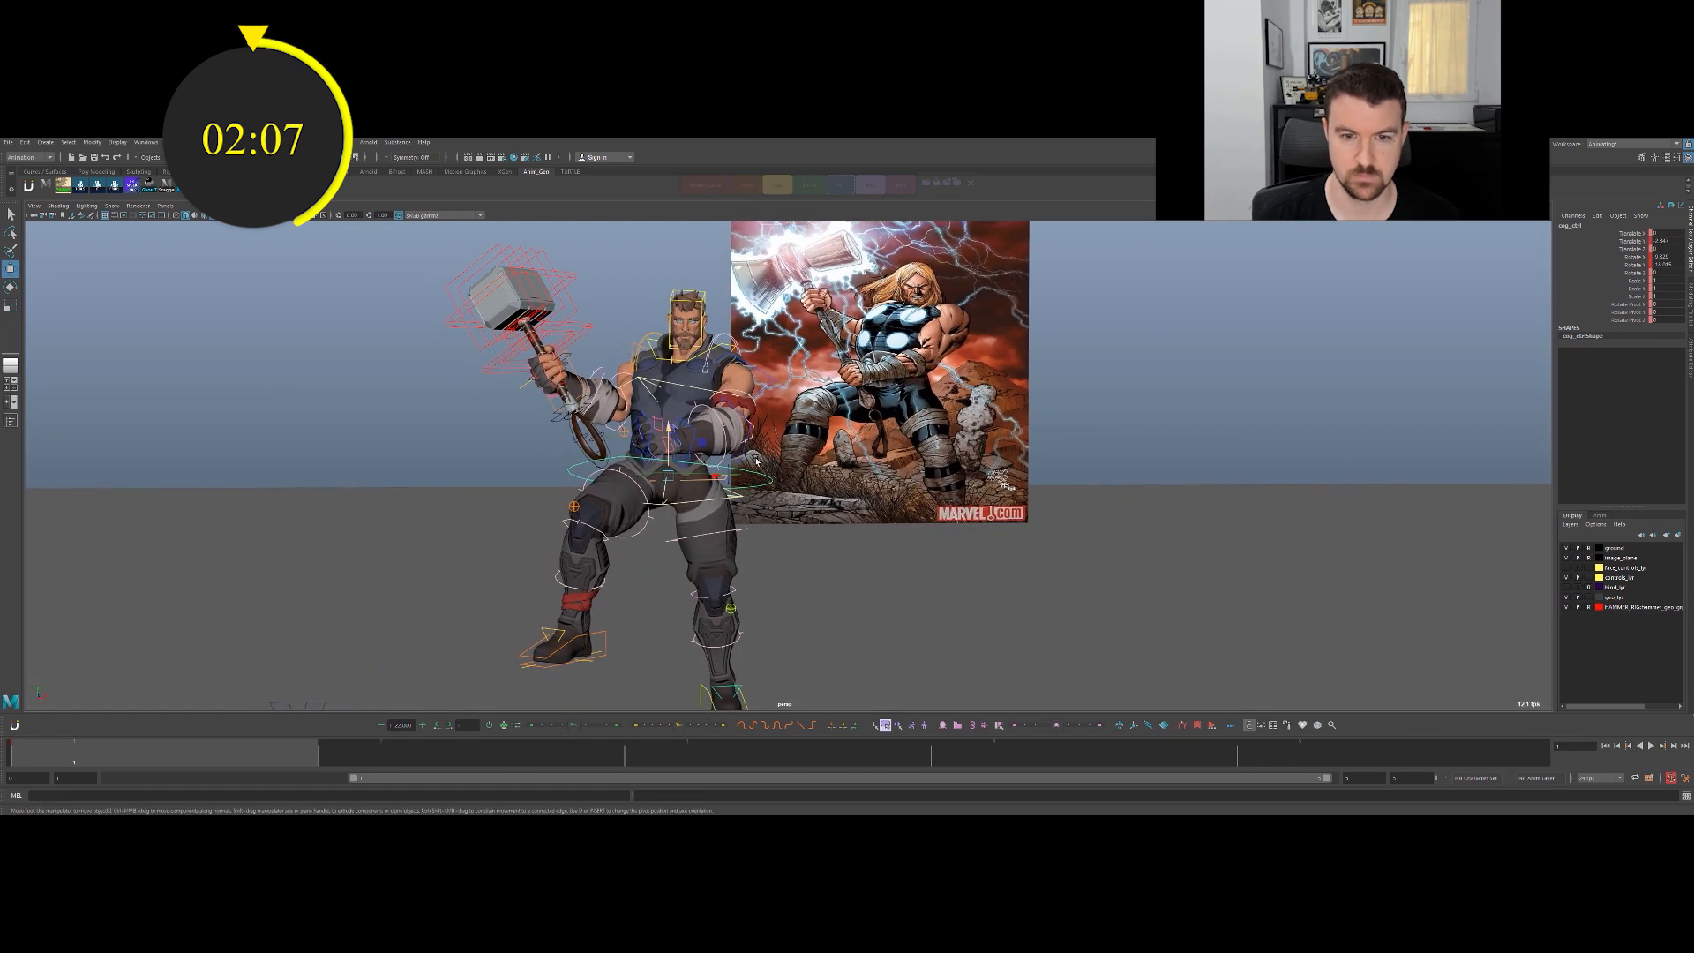
pyautogui.moveTo(662, 432); pyautogui.dragTo(684, 424)
# Check the pose with the rig controls hidden, and adjust the neck and head rotation.
pyautogui.click(686, 395)
pyautogui.hotkey('alt', '1')
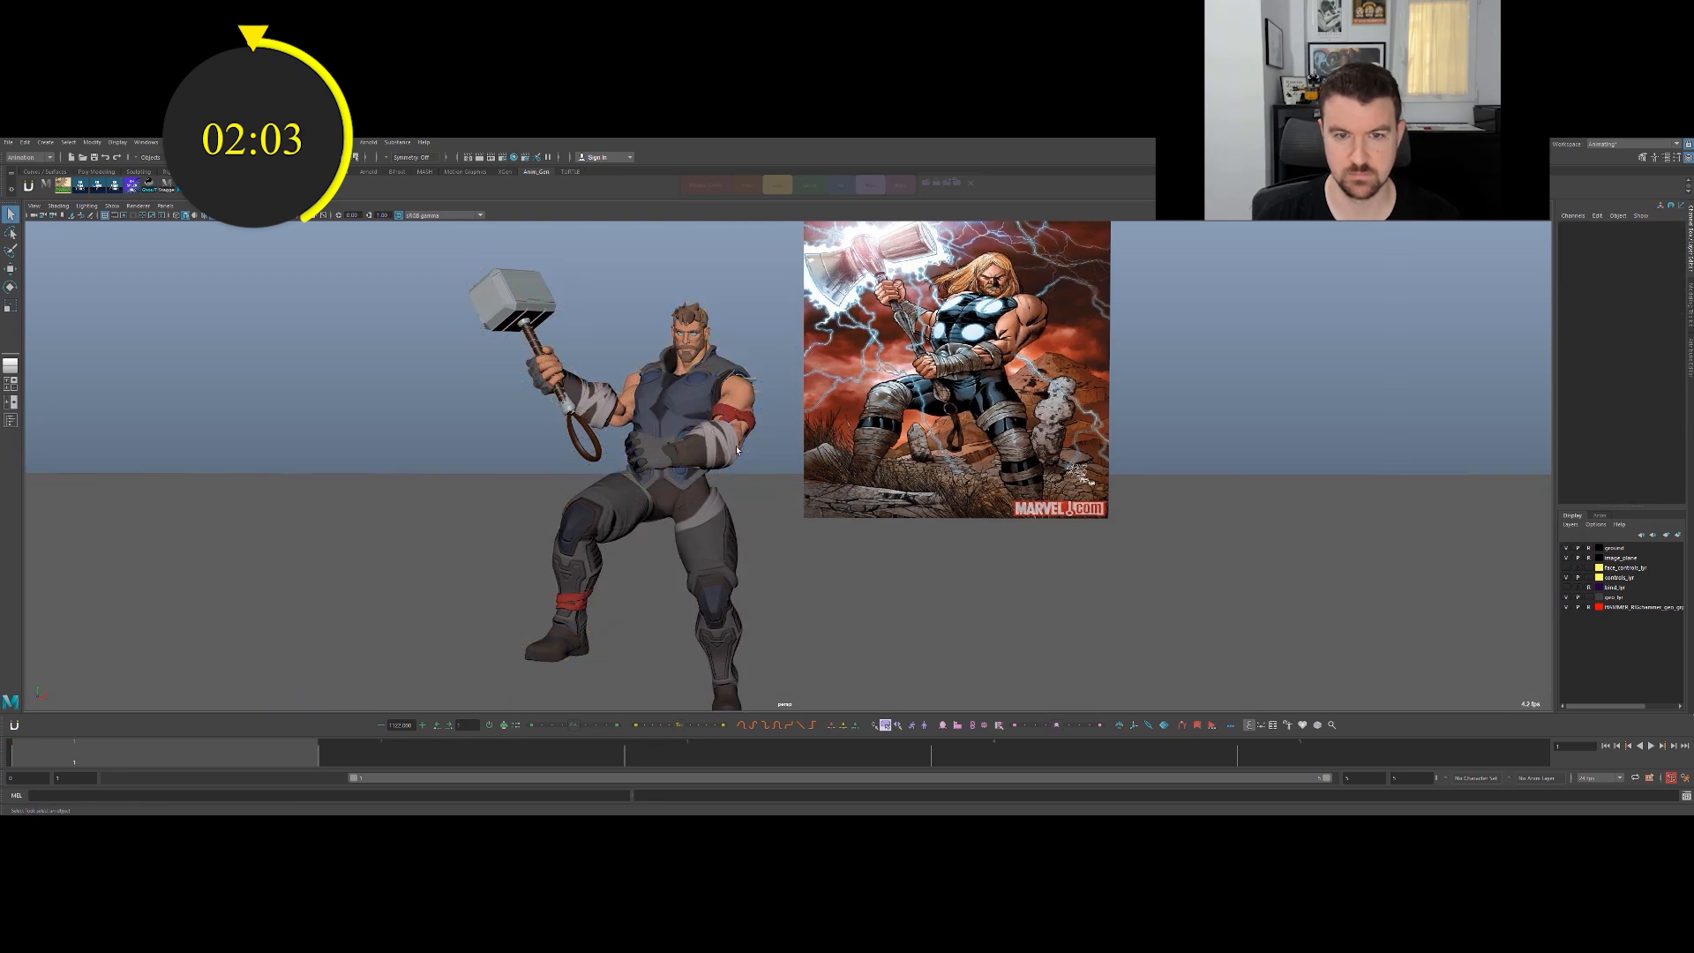
pyautogui.hotkey('alt', '1')
pyautogui.moveTo(708, 404)
pyautogui.keyDown('alt'); pyautogui.mouseDown()
pyautogui.moveTo(701, 373)
pyautogui.moveTo(706, 386)
pyautogui.mouseUp(); pyautogui.keyUp('alt')
pyautogui.click(701, 373)
pyautogui.press('e')
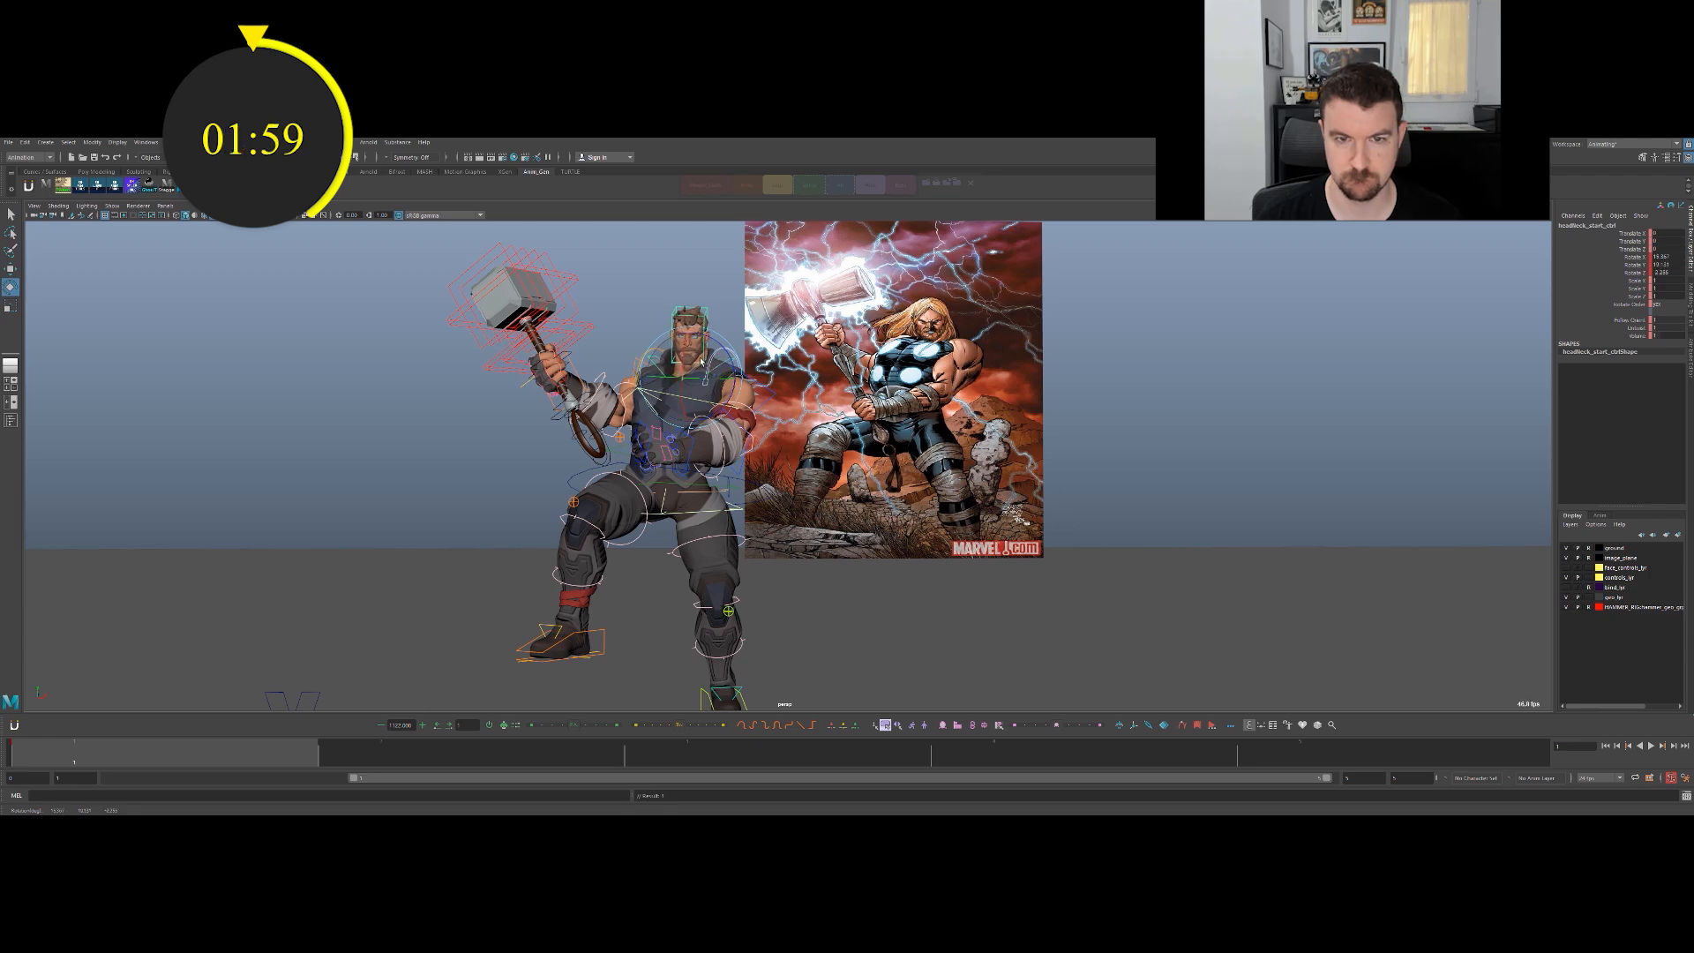
pyautogui.click(727, 376)
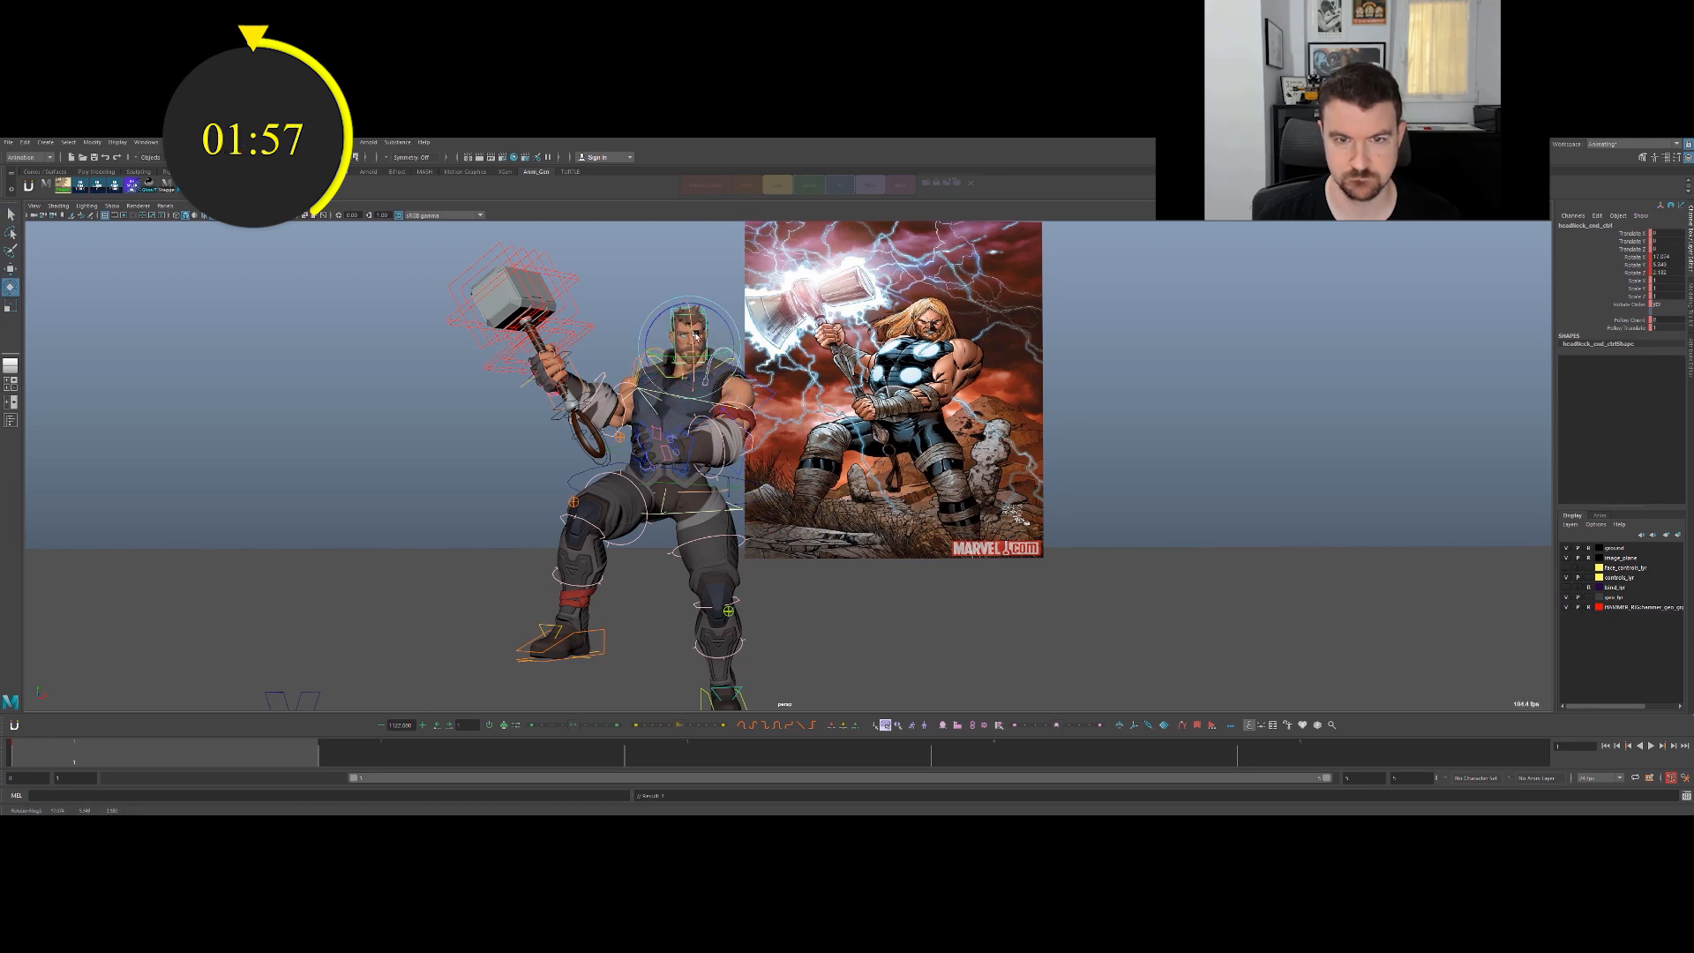
# Rotate the uppermost spine control to refine the chest angle against the reference.
pyautogui.moveTo(797, 379)
pyautogui.keyDown('alt'); pyautogui.mouseDown()
pyautogui.moveTo(718, 418)
pyautogui.moveTo(814, 424)
pyautogui.moveTo(808, 404)
pyautogui.mouseUp(); pyautogui.keyUp('alt')
pyautogui.click(720, 413)
pyautogui.press('e')
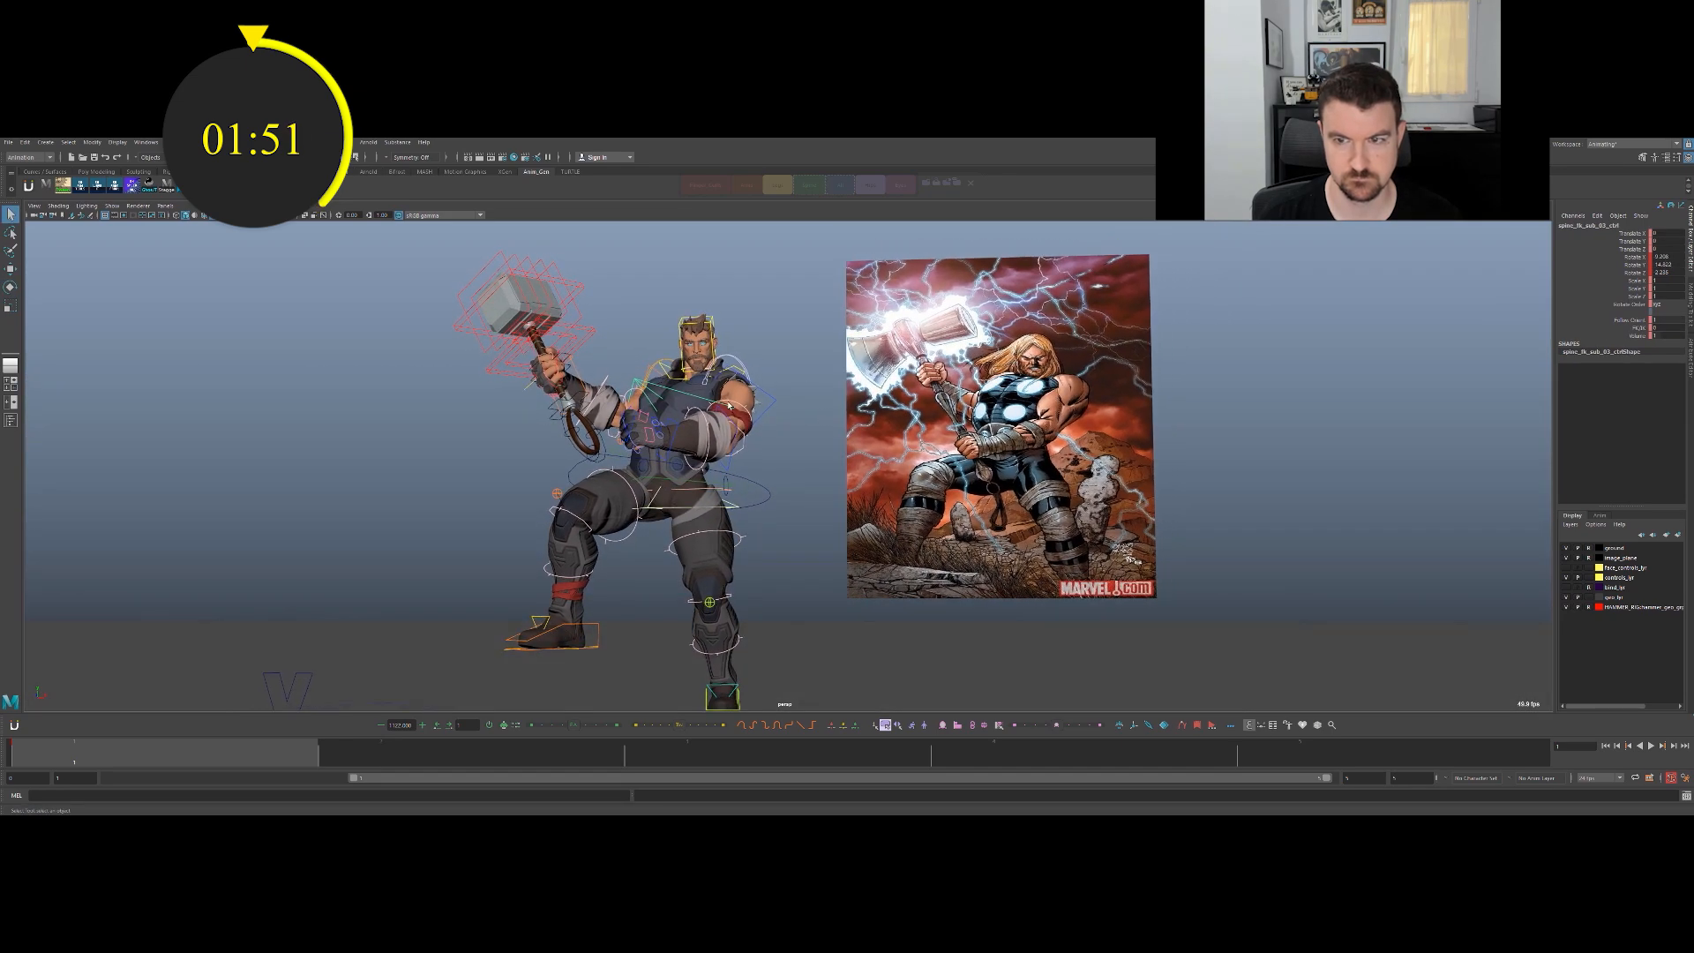
# Reposition the hammer relative to the body and rotate it to a new angle with the handle control.
pyautogui.scroll(1, 691, 419)
pyautogui.keyDown('alt'); pyautogui.moveTo(691, 419); pyautogui.dragTo(597, 405, button='right'); pyautogui.keyUp('alt')
pyautogui.click(651, 353)
pyautogui.keyDown('alt'); pyautogui.moveTo(651, 352); pyautogui.dragTo(785, 381); pyautogui.keyUp('alt')
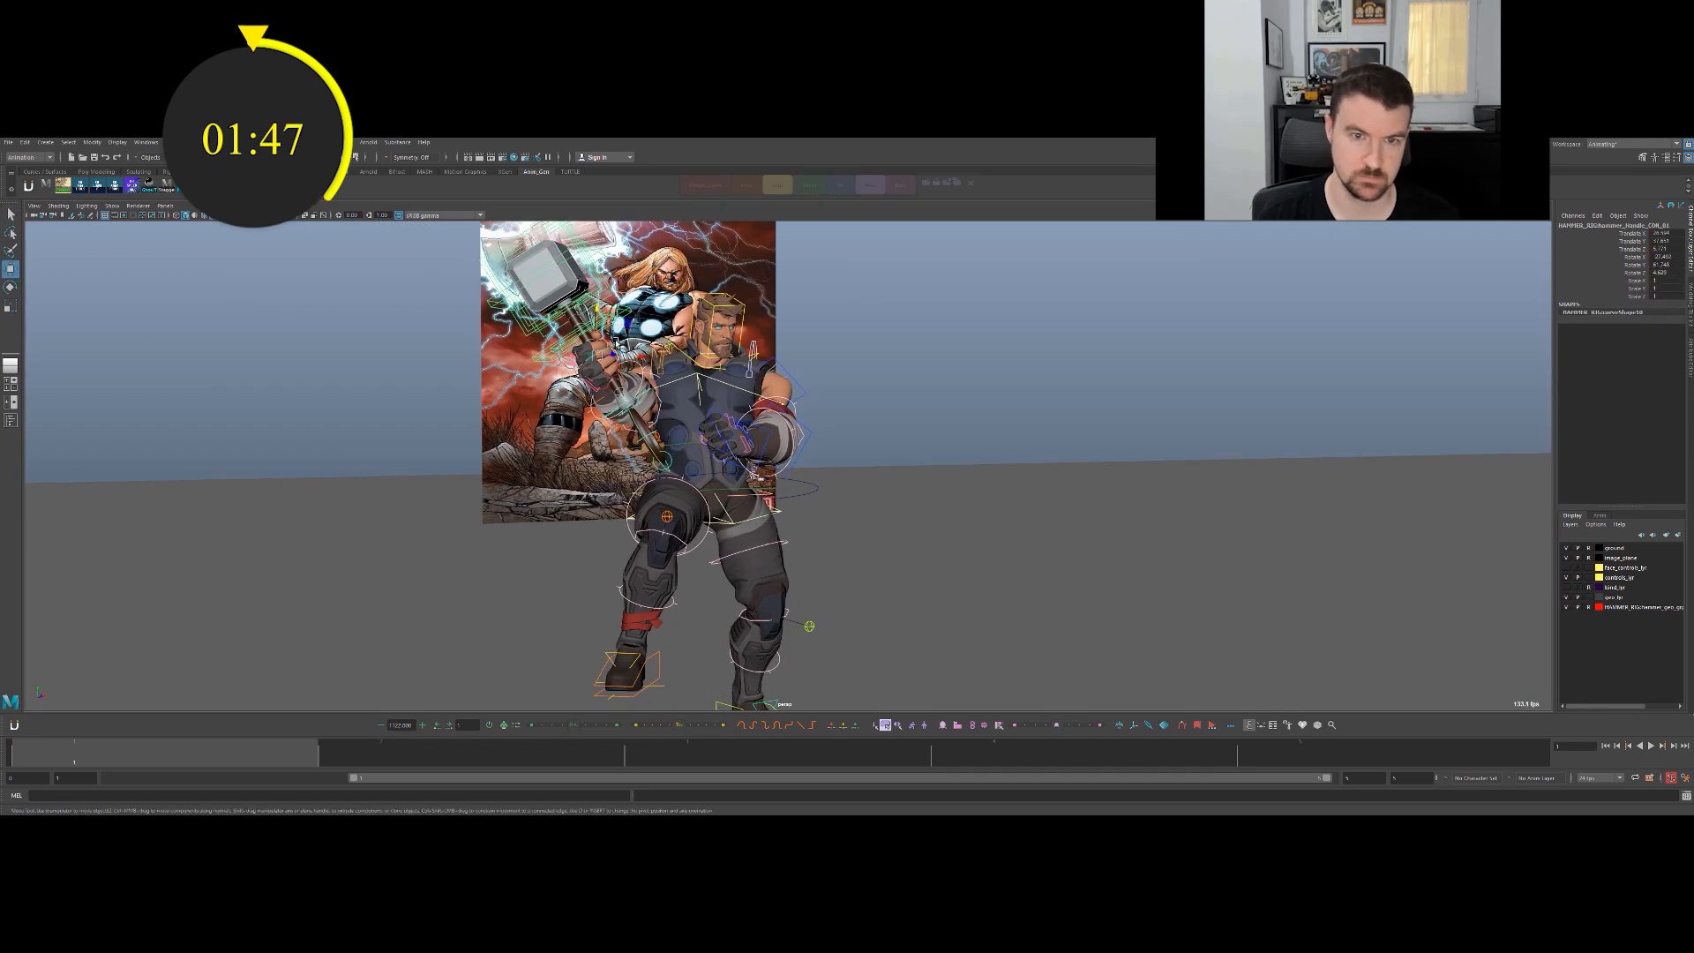
pyautogui.moveTo(589, 311); pyautogui.dragTo(705, 344)
pyautogui.moveTo(598, 375); pyautogui.dragTo(494, 340)
pyautogui.press('e')
pyautogui.moveTo(625, 406); pyautogui.dragTo(686, 427)
pyautogui.press('w')
pyautogui.press('q')
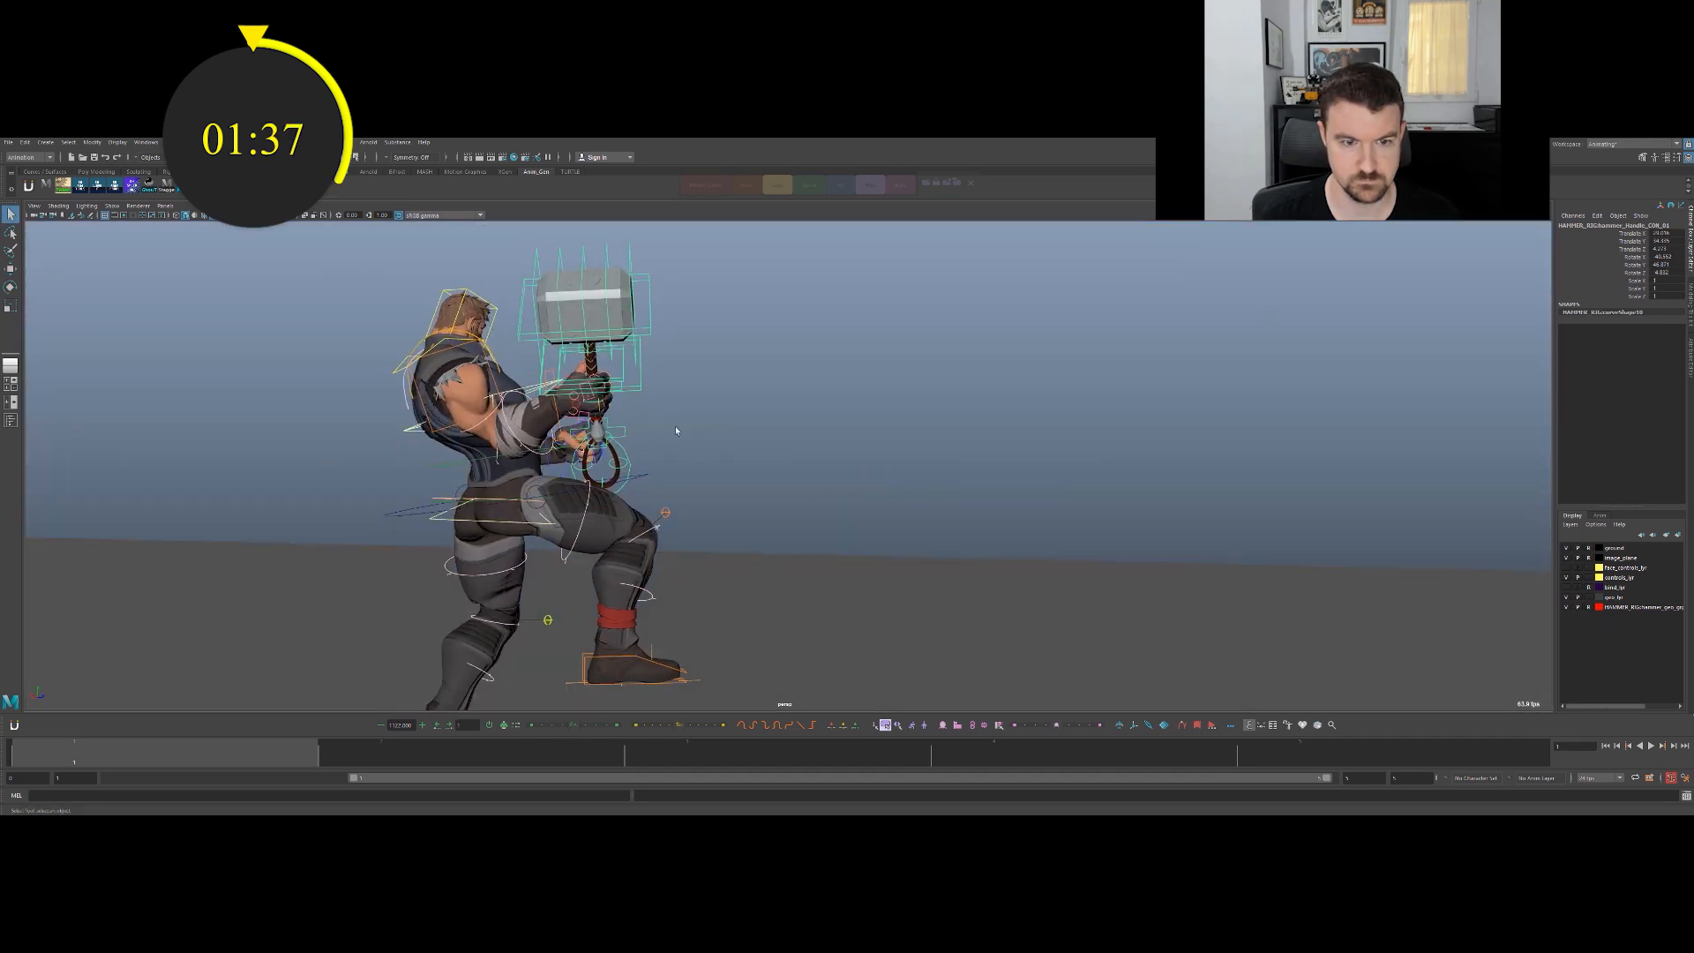
# Adjust the right elbow's pole vector control in wireframe display, and restore the shaded display.
pyautogui.press('4')
pyautogui.keyDown('alt'); pyautogui.moveTo(503, 461); pyautogui.dragTo(448, 447); pyautogui.keyUp('alt')
pyautogui.press('w')
pyautogui.click(498, 457)
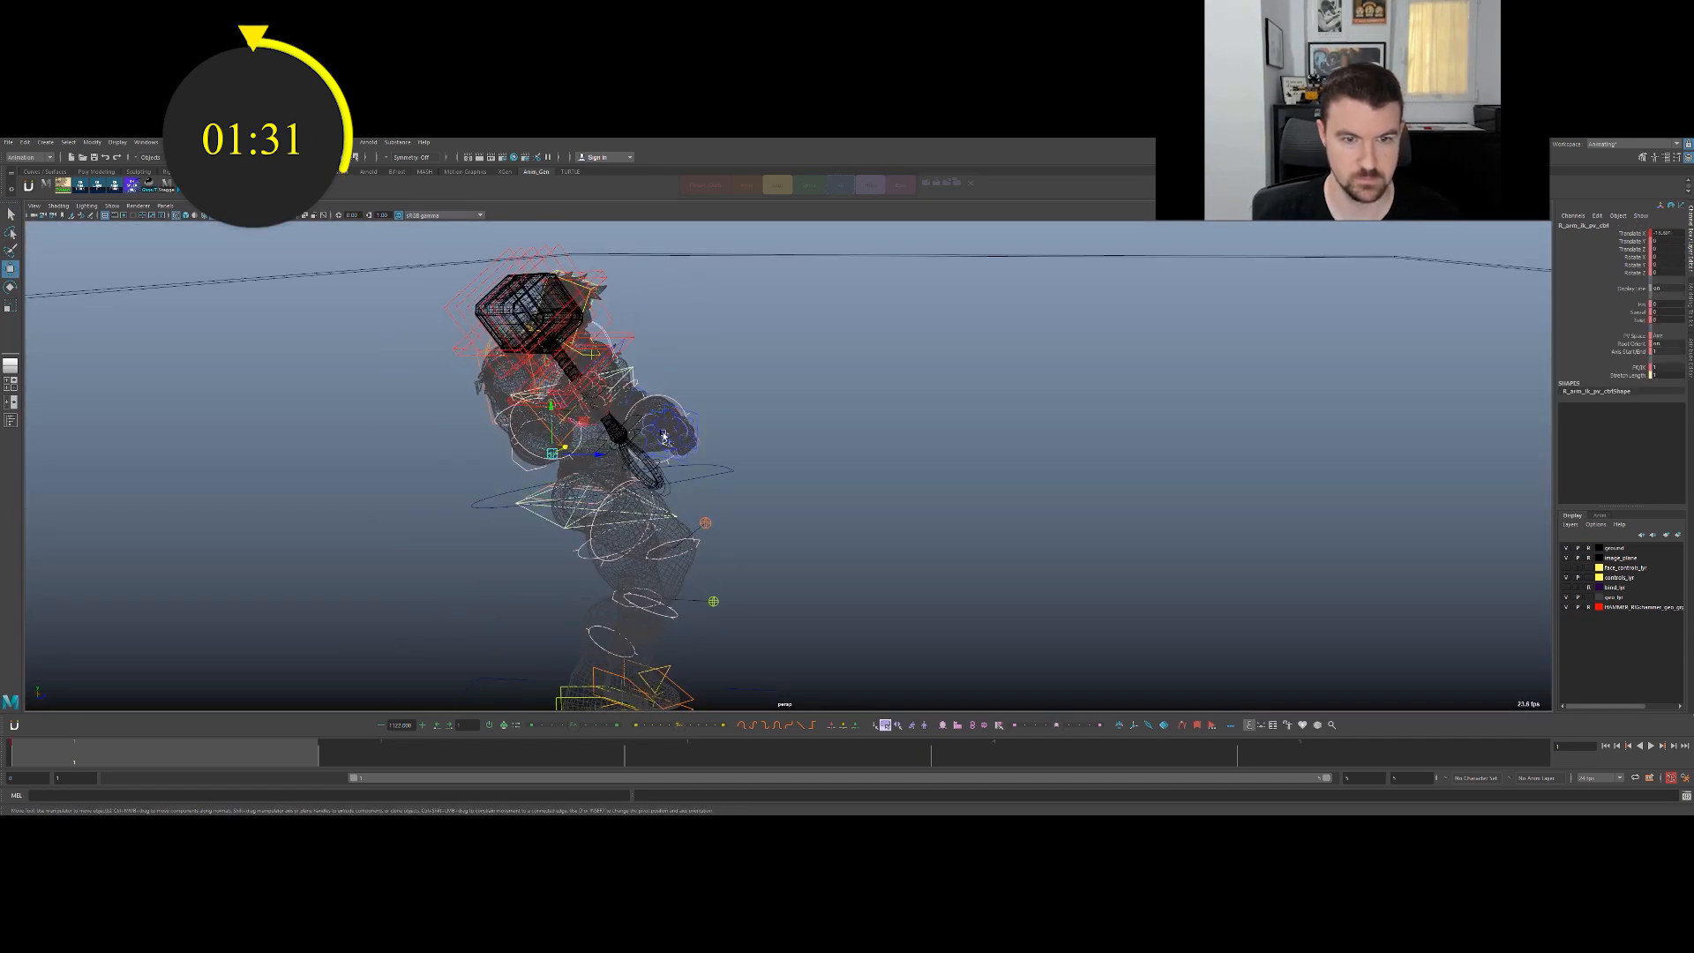
pyautogui.keyDown('alt'); pyautogui.moveTo(665, 441); pyautogui.dragTo(607, 446); pyautogui.keyUp('alt')
pyautogui.press('5')
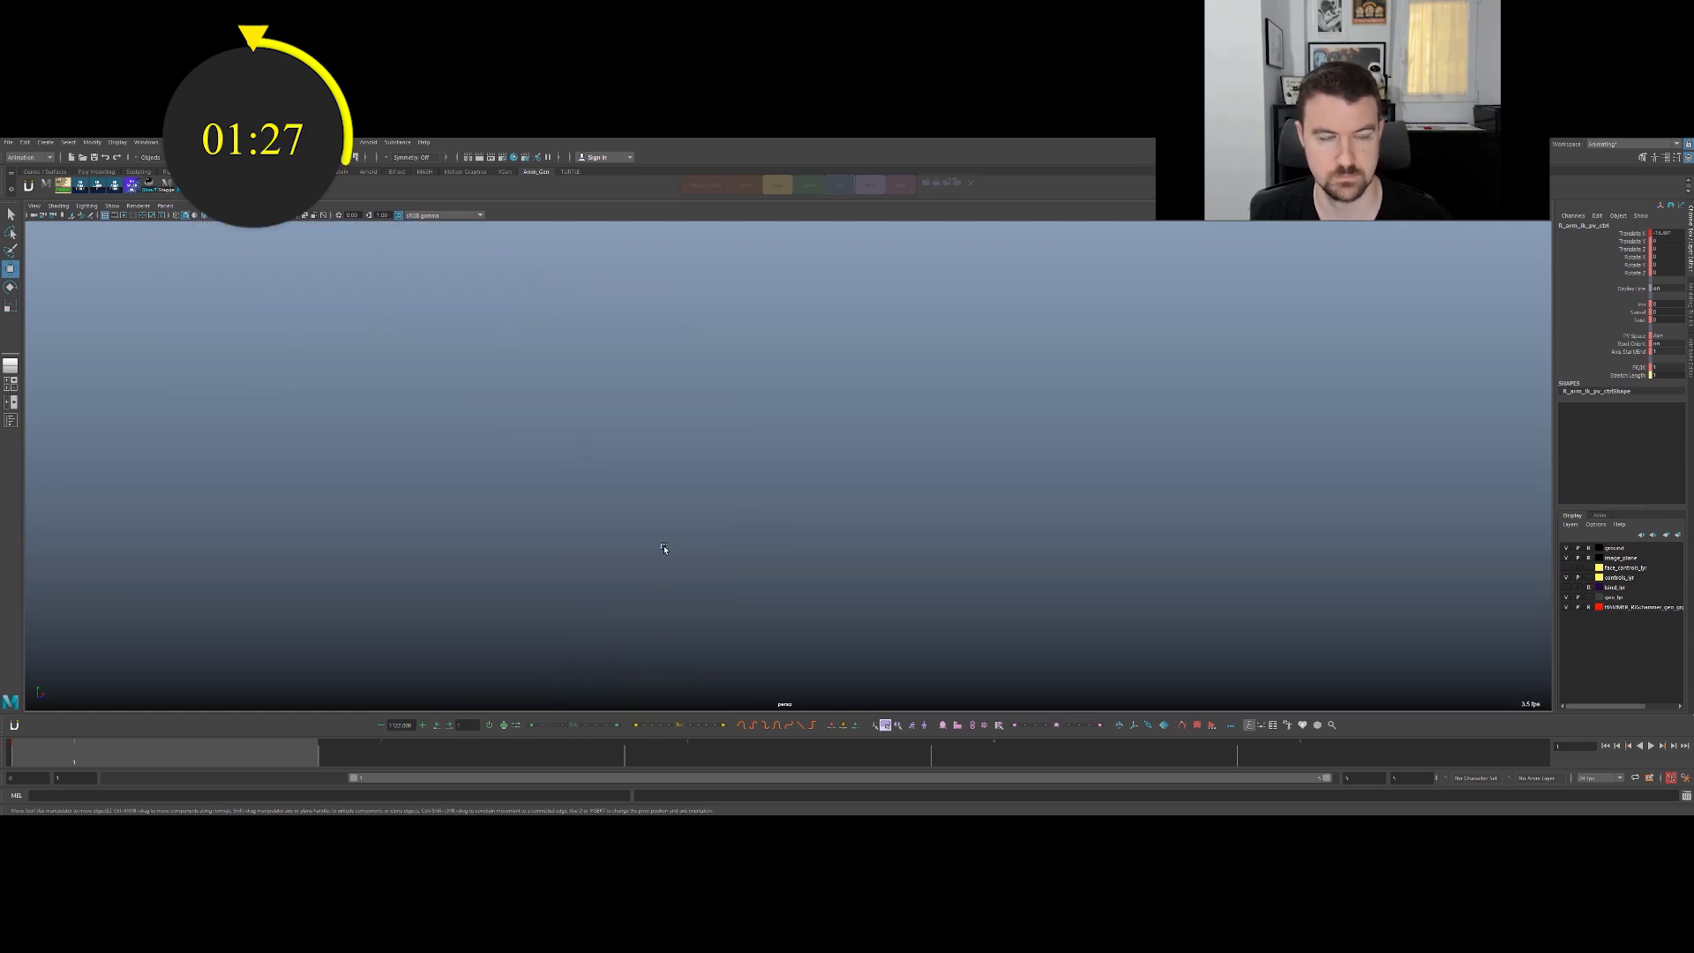
# Reposition the right elbow's pole vector control, judging the hammer arm from the side and from the front.
pyautogui.press('q')
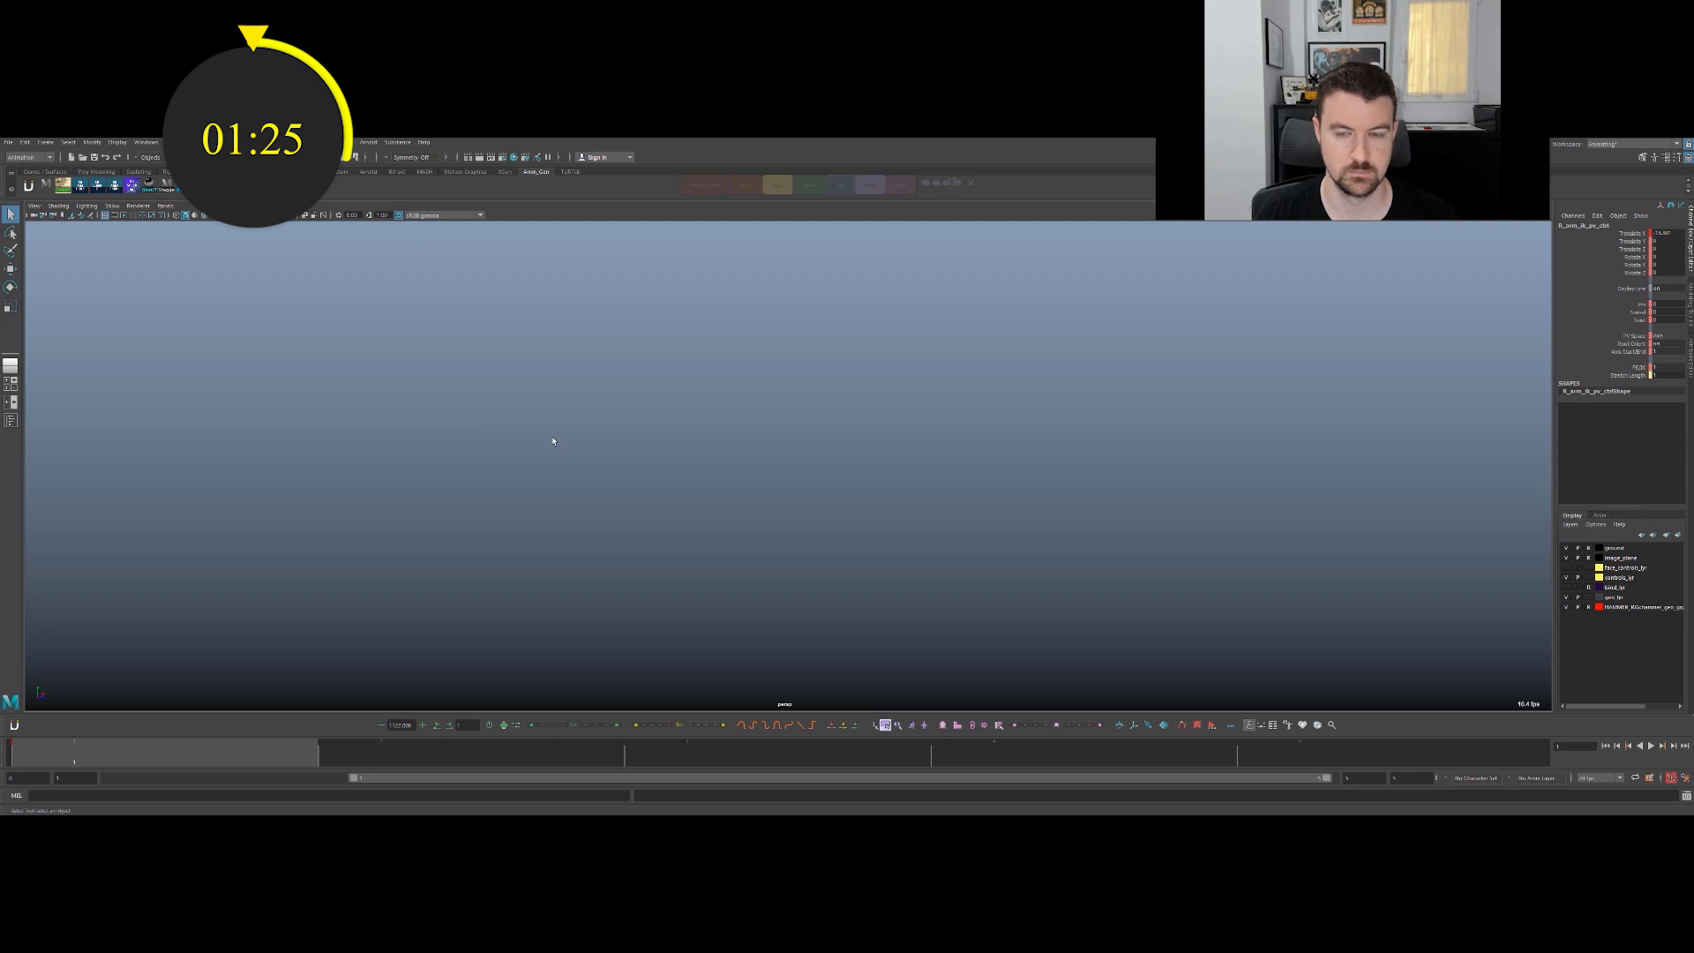
pyautogui.keyDown('alt'); pyautogui.moveTo(614, 449); pyautogui.dragTo(707, 420); pyautogui.keyUp('alt')
pyautogui.keyDown('alt'); pyautogui.moveTo(707, 420); pyautogui.dragTo(510, 349, button='right'); pyautogui.keyUp('alt')
pyautogui.press('6')
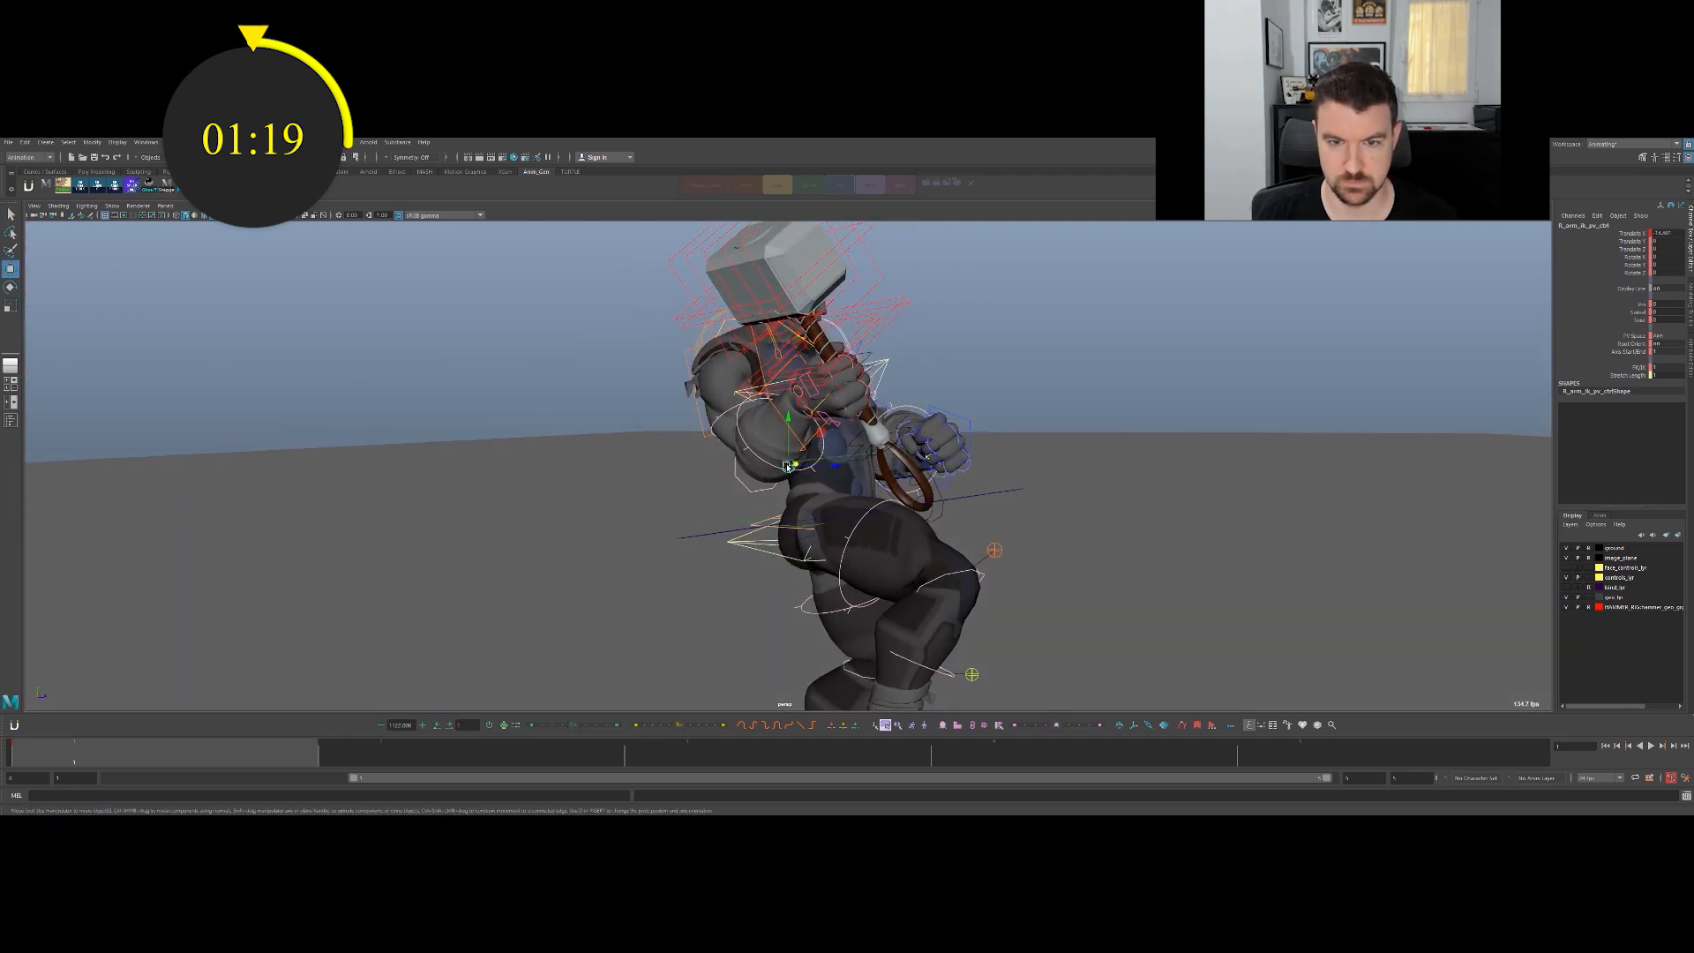
pyautogui.moveTo(750, 459); pyautogui.dragTo(711, 522)
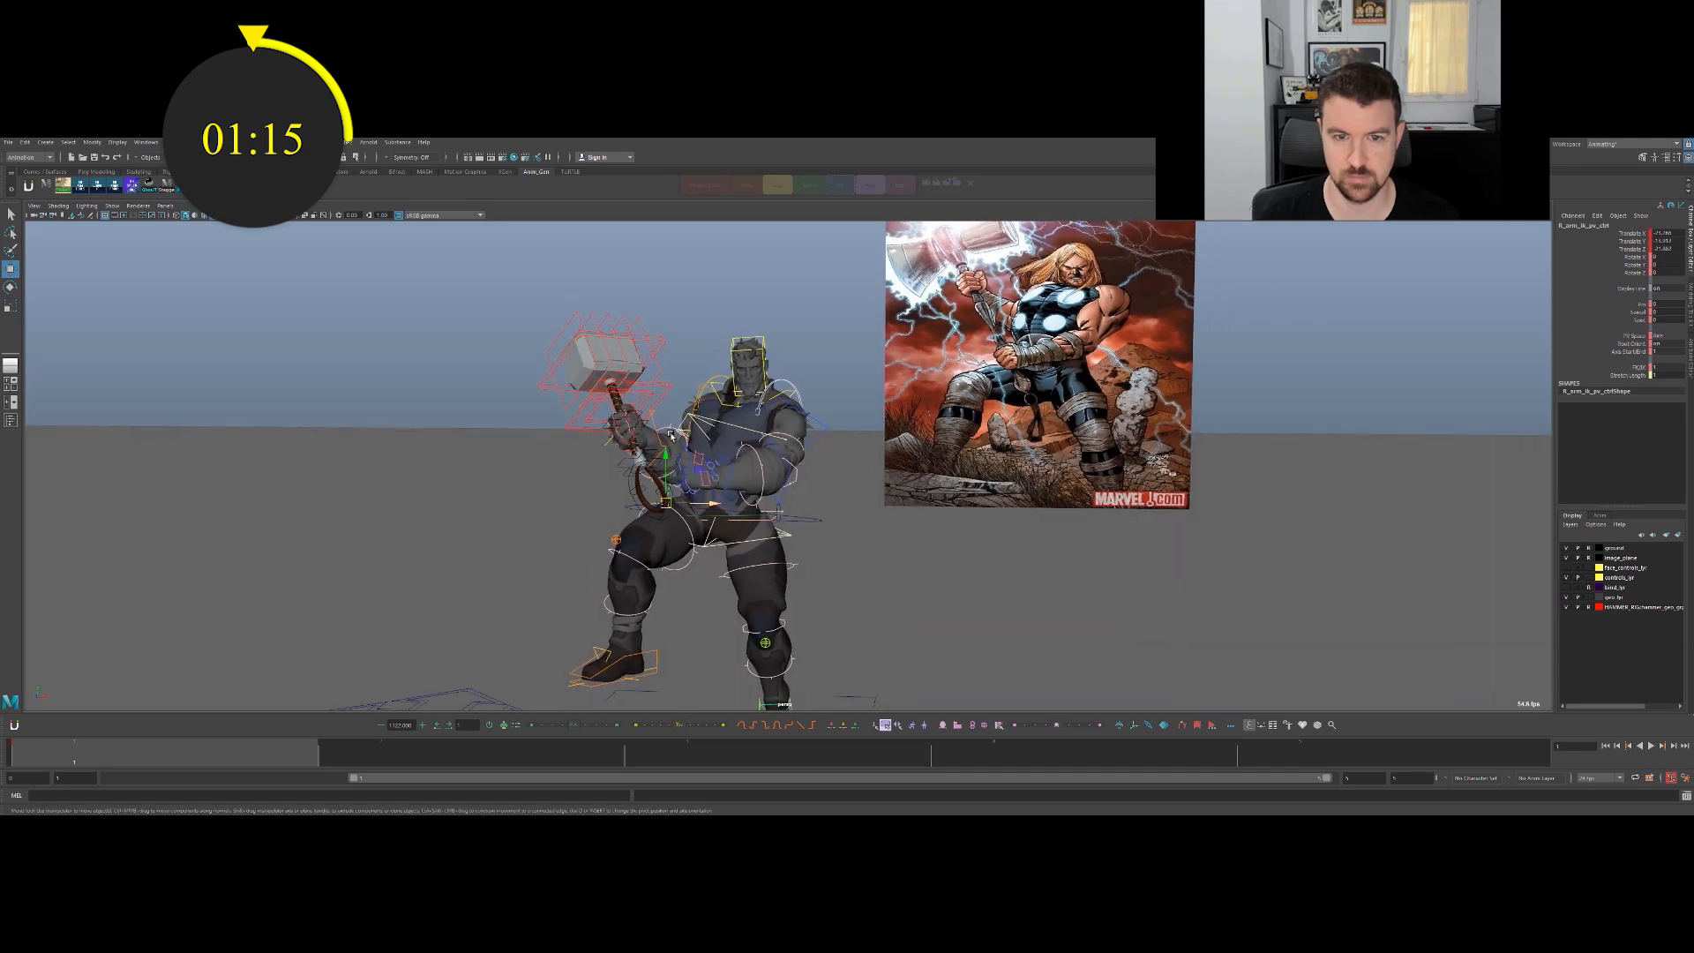
pyautogui.moveTo(711, 508); pyautogui.dragTo(740, 479)
pyautogui.keyDown('alt'); pyautogui.moveTo(740, 479); pyautogui.dragTo(709, 519, button='middle'); pyautogui.keyUp('alt')
pyautogui.moveTo(681, 552); pyautogui.dragTo(671, 544)
# Compare the arm and hammer silhouette with the reference image while toggling the rig controls' visibility.
pyautogui.hotkey('alt', '1')
pyautogui.keyDown('alt'); pyautogui.moveTo(739, 496); pyautogui.dragTo(683, 470); pyautogui.keyUp('alt')
pyautogui.press('q')
pyautogui.keyDown('alt'); pyautogui.moveTo(683, 470); pyautogui.dragTo(674, 439, button='middle'); pyautogui.keyUp('alt')
pyautogui.hotkey('alt', '1')
pyautogui.keyDown('alt'); pyautogui.moveTo(674, 440); pyautogui.dragTo(593, 404); pyautogui.keyUp('alt')
pyautogui.press('w')
pyautogui.keyDown('alt'); pyautogui.moveTo(565, 419); pyautogui.dragTo(600, 398, button='right'); pyautogui.keyUp('alt')
pyautogui.click(577, 363)
pyautogui.keyDown('alt'); pyautogui.moveTo(603, 360); pyautogui.dragTo(550, 387); pyautogui.keyUp('alt')
pyautogui.press('e')
pyautogui.press('w')
pyautogui.press('q')
# Rotate the left upper arm's FK control to bring the arm closer to the reference.
pyautogui.click(754, 399)
pyautogui.click(755, 399)
pyautogui.press('e')
pyautogui.moveTo(755, 402); pyautogui.dragTo(738, 398)
pyautogui.press('q')
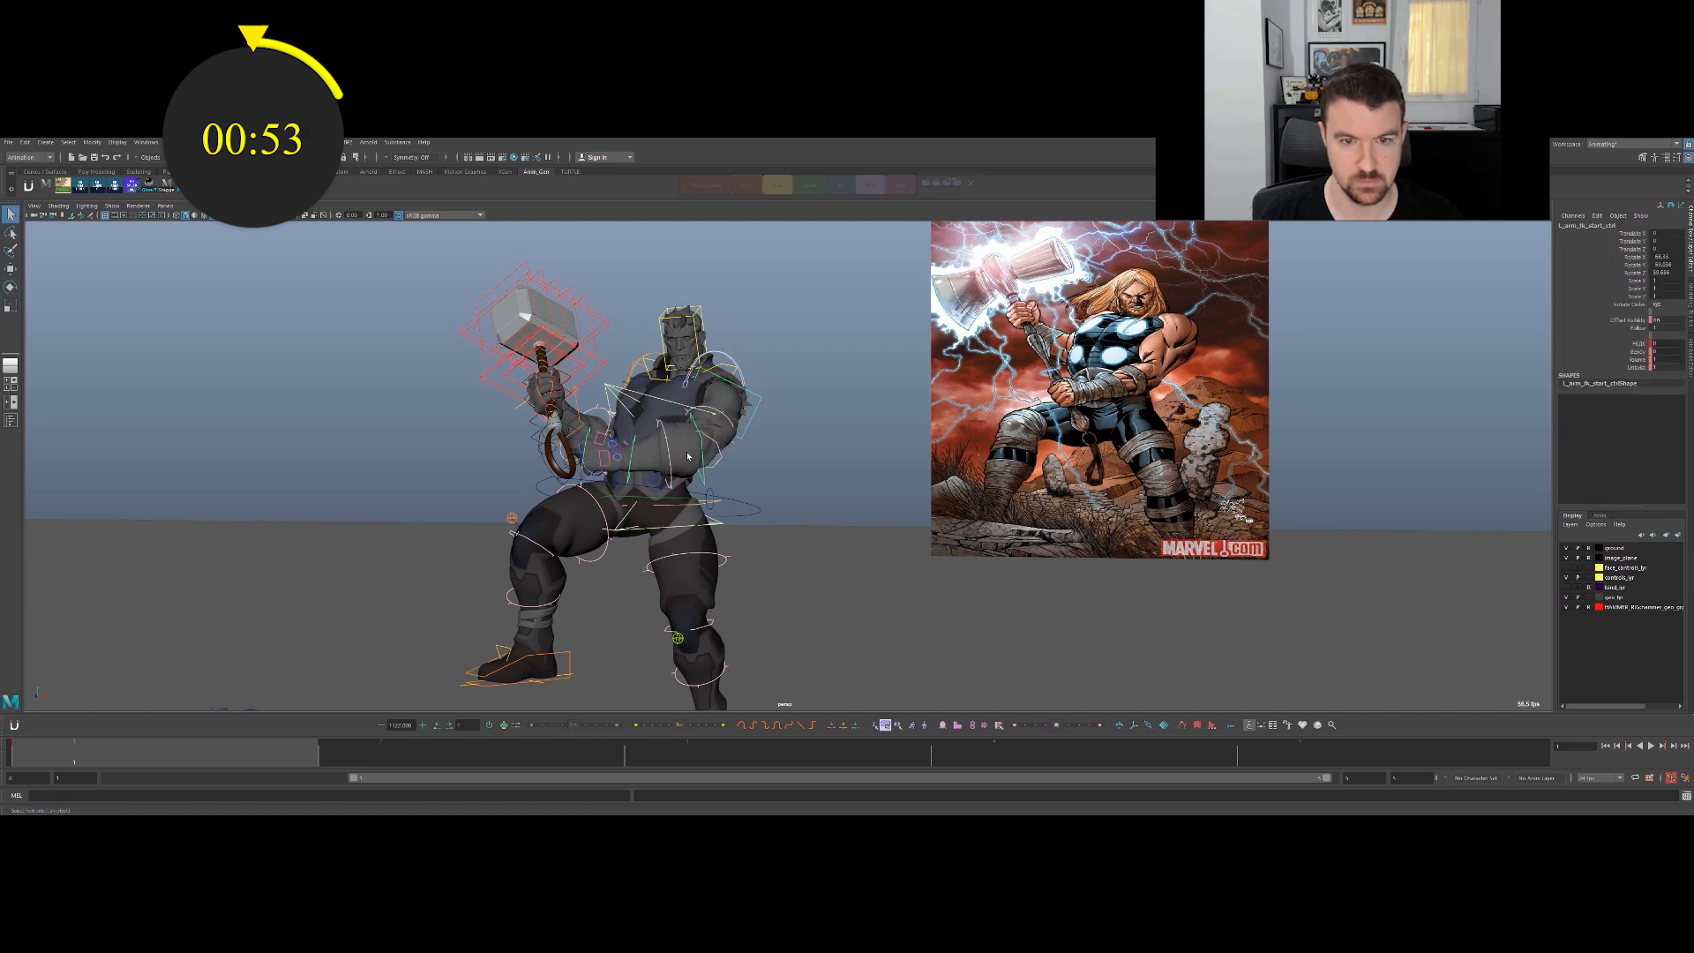
# Rotate the left forearm with its FK elbow control so that it crosses the torso as in the reference.
pyautogui.click(700, 454)
pyautogui.click(701, 456)
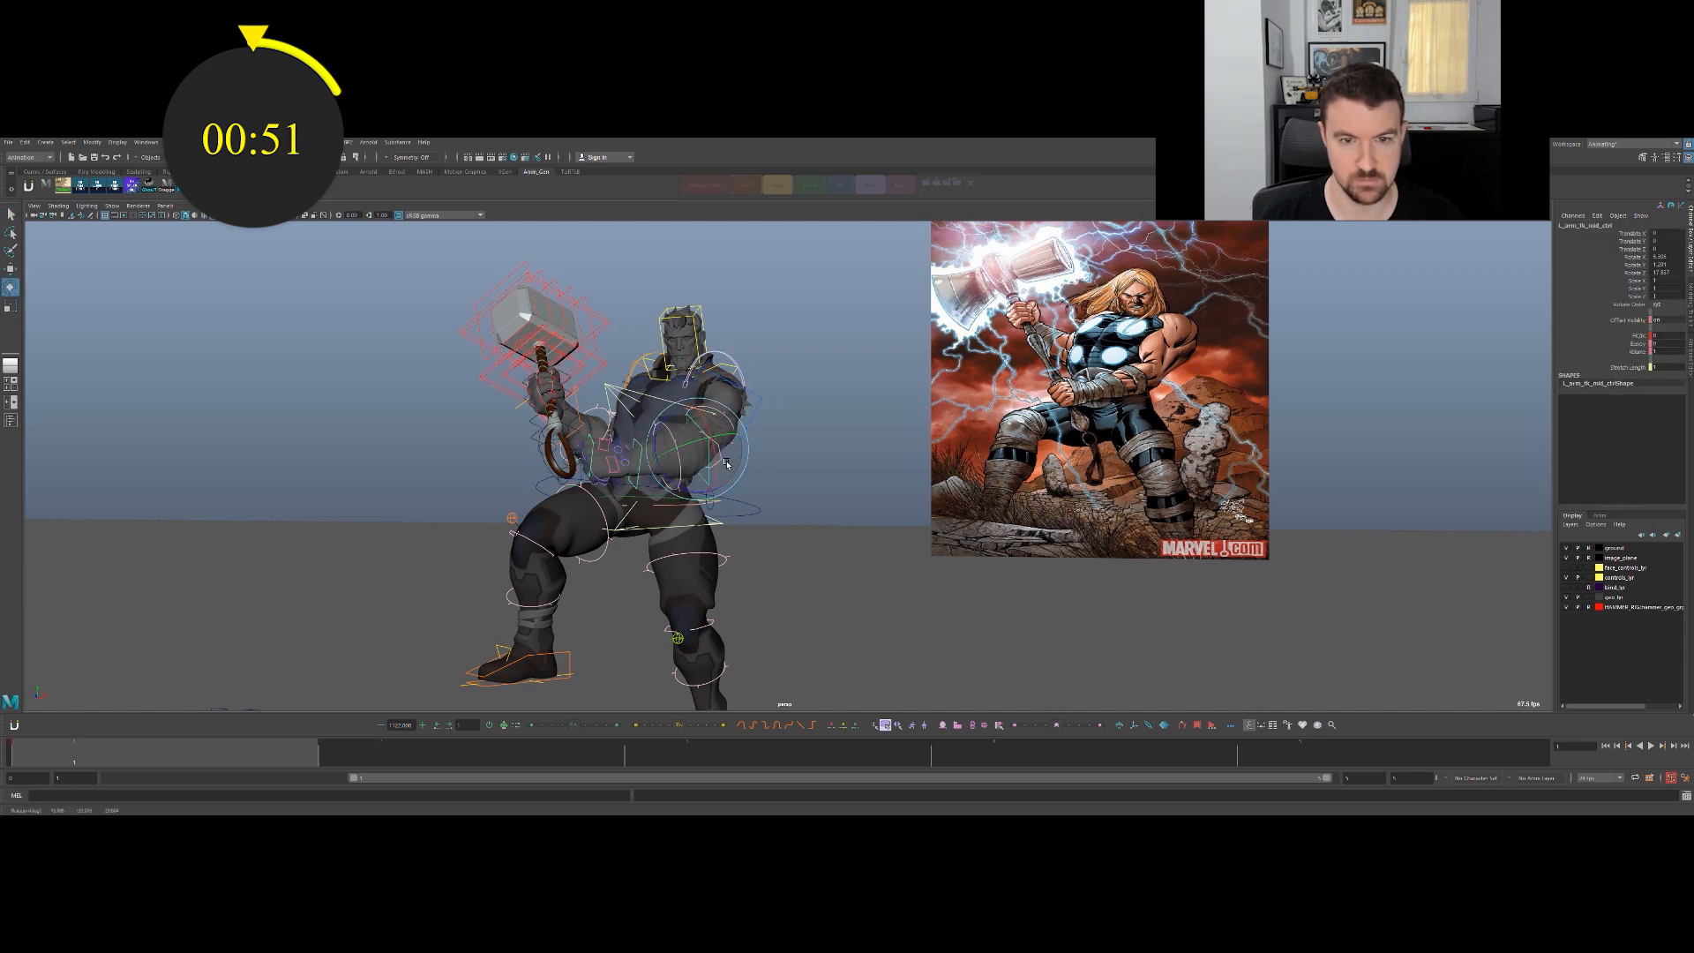
pyautogui.moveTo(759, 404); pyautogui.dragTo(748, 402)
pyautogui.press('q')
pyautogui.click(703, 462)
pyautogui.press('e')
pyautogui.moveTo(704, 470)
pyautogui.mouseDown()
pyautogui.moveTo(729, 427)
pyautogui.moveTo(708, 441)
pyautogui.mouseUp()
pyautogui.press('q')
pyautogui.click(734, 422)
pyautogui.press('e')
pyautogui.click(679, 465)
pyautogui.press('e')
pyautogui.press('q')
# Check the left arm from new angles and refine the rotation of its FK elbow control.
pyautogui.keyDown('alt'); pyautogui.moveTo(708, 436); pyautogui.dragTo(679, 433, button='right'); pyautogui.keyUp('alt')
pyautogui.keyDown('alt'); pyautogui.moveTo(679, 432); pyautogui.dragTo(732, 467); pyautogui.keyUp('alt')
pyautogui.keyDown('alt'); pyautogui.moveTo(733, 467); pyautogui.dragTo(680, 432, button='middle'); pyautogui.keyUp('alt')
pyautogui.keyDown('alt'); pyautogui.moveTo(679, 432); pyautogui.dragTo(695, 369); pyautogui.keyUp('alt')
pyautogui.keyDown('alt'); pyautogui.moveTo(696, 370); pyautogui.dragTo(733, 363, button='right'); pyautogui.keyUp('alt')
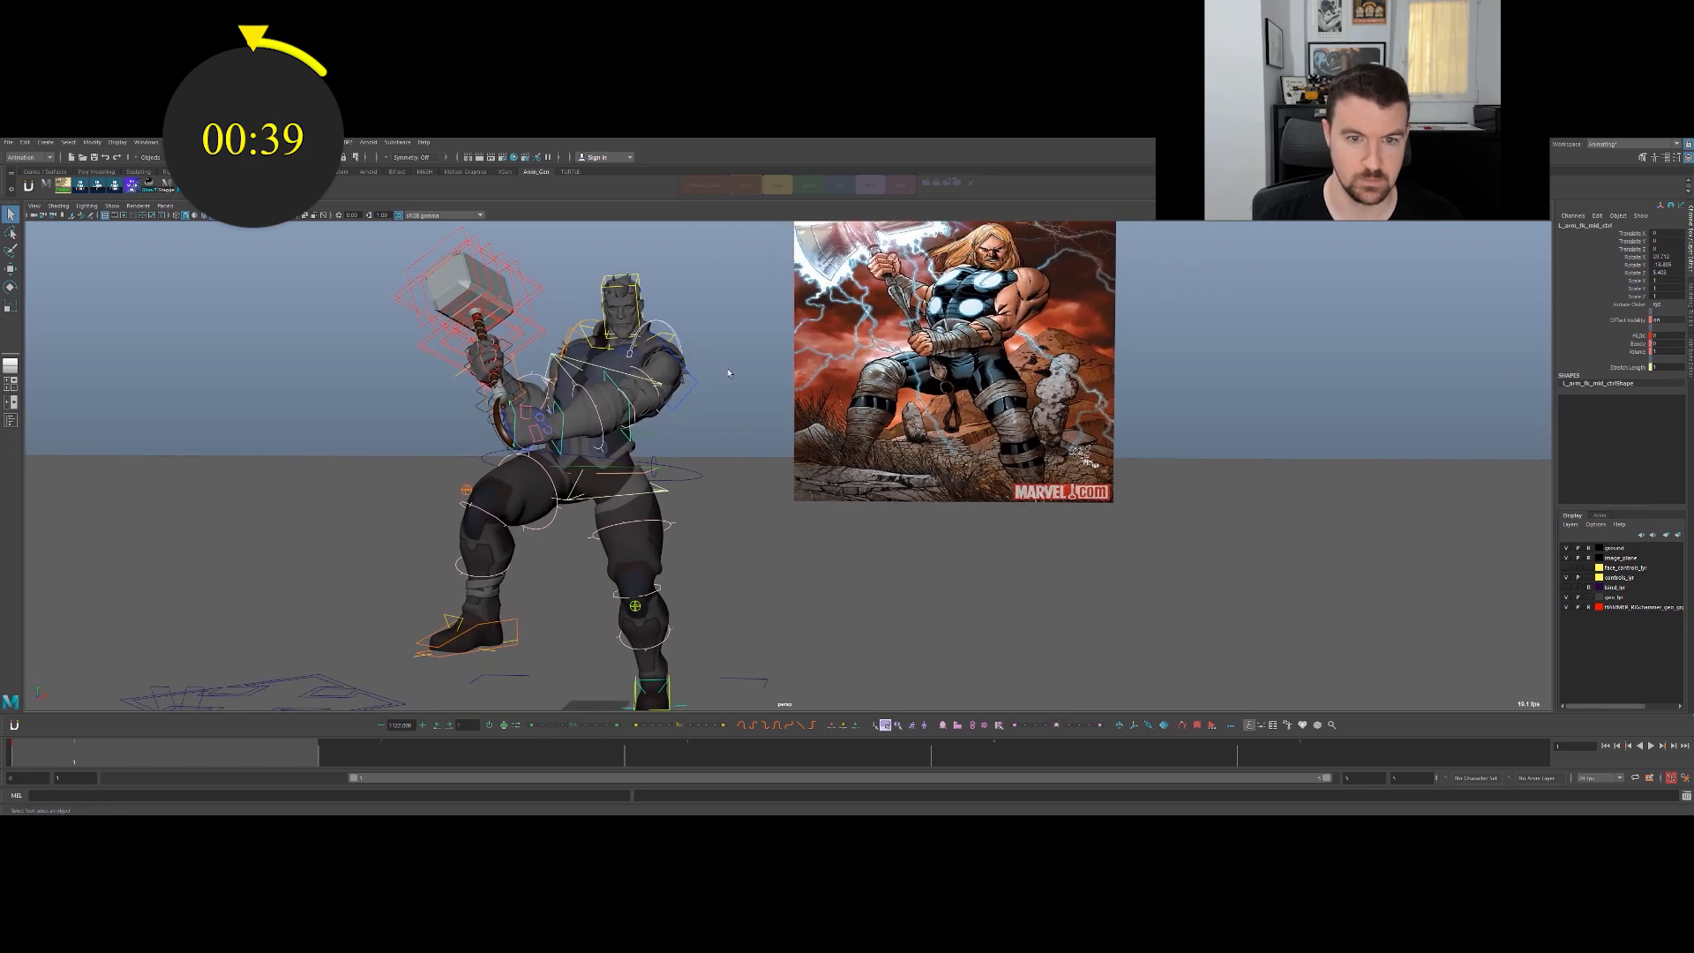
pyautogui.keyDown('alt'); pyautogui.moveTo(733, 363); pyautogui.dragTo(716, 363); pyautogui.keyUp('alt')
pyautogui.keyDown('alt'); pyautogui.moveTo(716, 364); pyautogui.dragTo(771, 362, button='middle'); pyautogui.keyUp('alt')
pyautogui.press('e')
pyautogui.moveTo(668, 413); pyautogui.dragTo(659, 430)
# Examine the full pose against the reference from several angles, toggling the rig controls' visibility.
pyautogui.keyDown('alt'); pyautogui.moveTo(633, 391); pyautogui.dragTo(618, 391, button='right'); pyautogui.keyUp('alt')
pyautogui.keyDown('alt'); pyautogui.moveTo(618, 391); pyautogui.dragTo(726, 396); pyautogui.keyUp('alt')
pyautogui.press('q')
pyautogui.keyDown('alt'); pyautogui.moveTo(726, 396); pyautogui.dragTo(800, 396, button='middle'); pyautogui.keyUp('alt')
pyautogui.hotkey('alt', '1')
pyautogui.keyDown('alt'); pyautogui.moveTo(799, 396); pyautogui.dragTo(812, 408, button='right'); pyautogui.keyUp('alt')
pyautogui.keyDown('alt'); pyautogui.moveTo(801, 411); pyautogui.dragTo(820, 402, button='middle'); pyautogui.keyUp('alt')
pyautogui.keyDown('alt'); pyautogui.moveTo(820, 401); pyautogui.dragTo(775, 377); pyautogui.keyUp('alt')
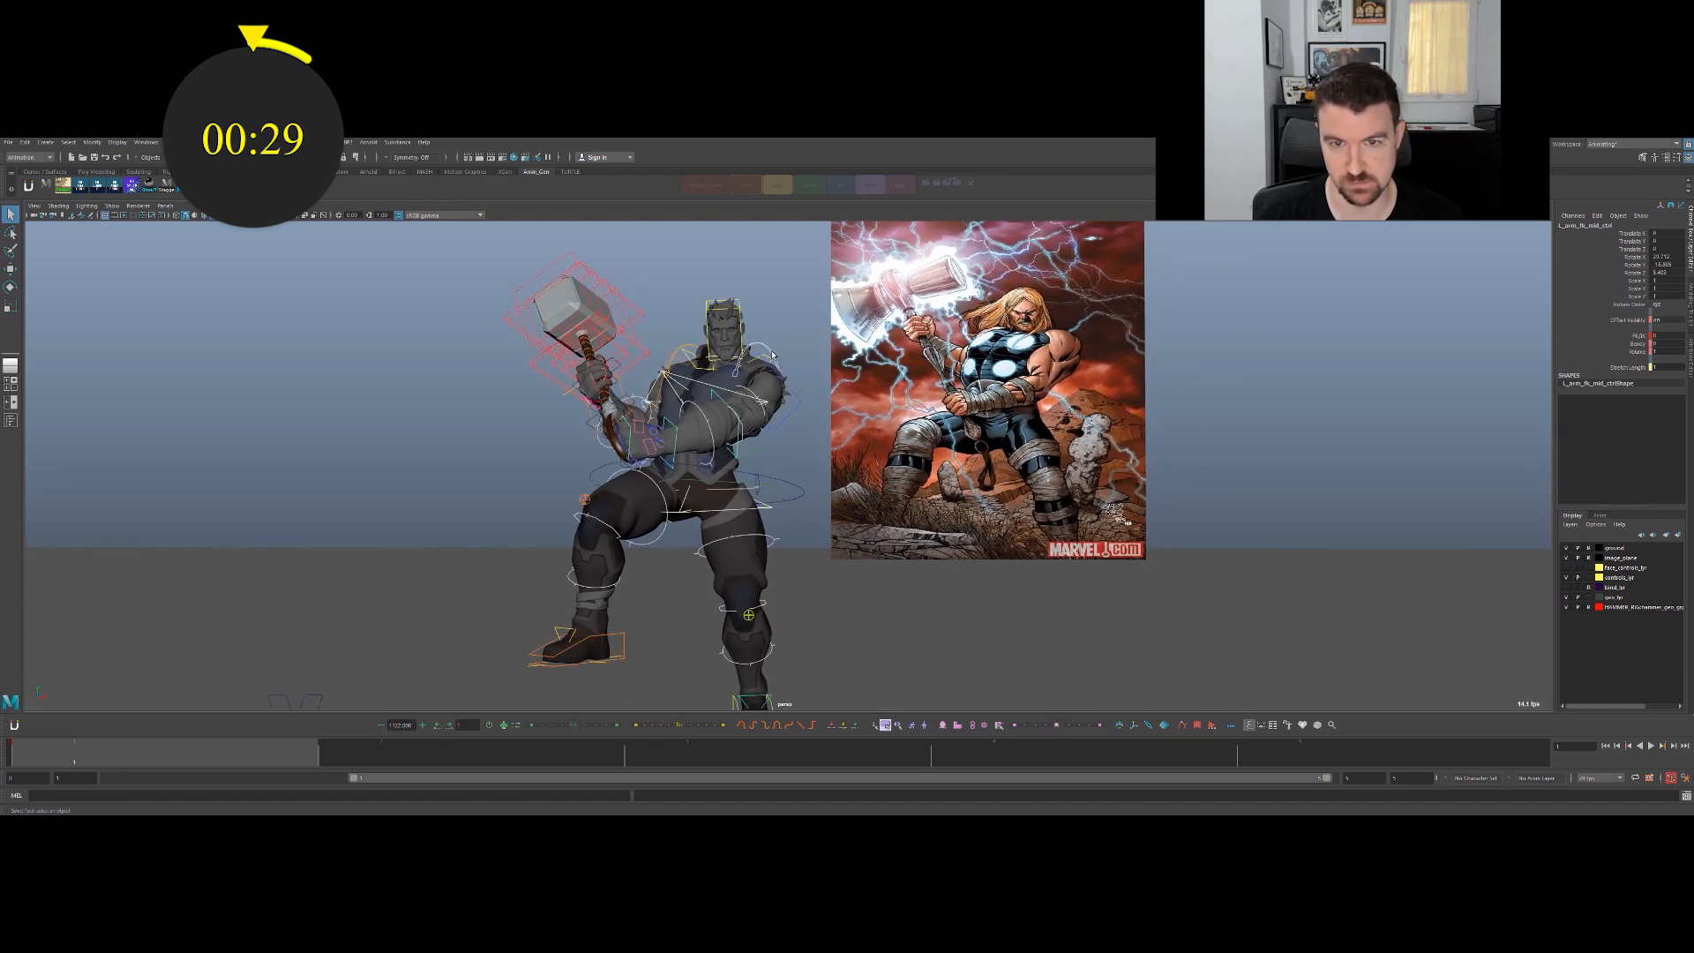
# Rotate the right shoulder control slightly, and check the pose with the rig controls' visibility toggled.
pyautogui.click(772, 355)
pyautogui.press('e')
pyautogui.click(703, 355)
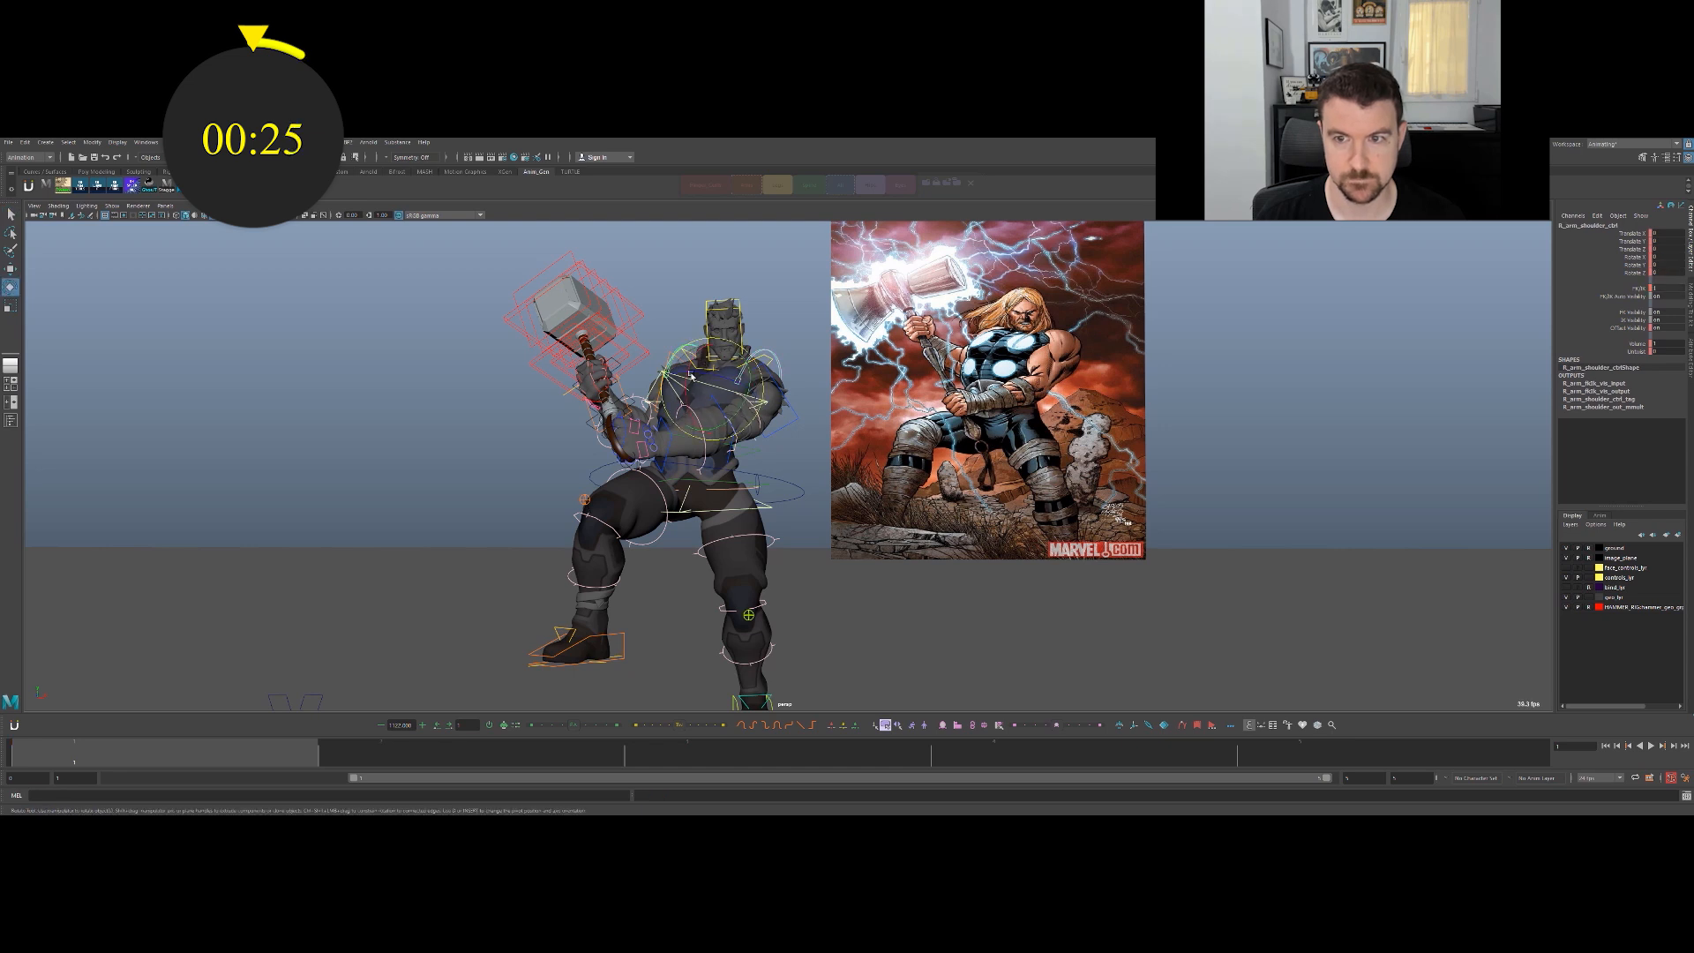
pyautogui.moveTo(705, 371)
pyautogui.mouseDown()
pyautogui.moveTo(736, 369)
pyautogui.moveTo(710, 366)
pyautogui.mouseUp()
pyautogui.press('q')
pyautogui.hotkey('alt', '1')
pyautogui.keyDown('alt'); pyautogui.moveTo(785, 388); pyautogui.dragTo(760, 388, button='right'); pyautogui.keyUp('alt')
pyautogui.keyDown('alt'); pyautogui.moveTo(761, 389); pyautogui.dragTo(761, 352, button='middle'); pyautogui.keyUp('alt')
pyautogui.hotkey('alt', '1')
# Try rotating the left foot's IK control, and undo the changes.
pyautogui.click(861, 553)
pyautogui.click(758, 642)
pyautogui.press('e')
pyautogui.hotkey('ctrl', 'z')
pyautogui.hotkey('ctrl', 'z')
pyautogui.hotkey('ctrl', 'z')
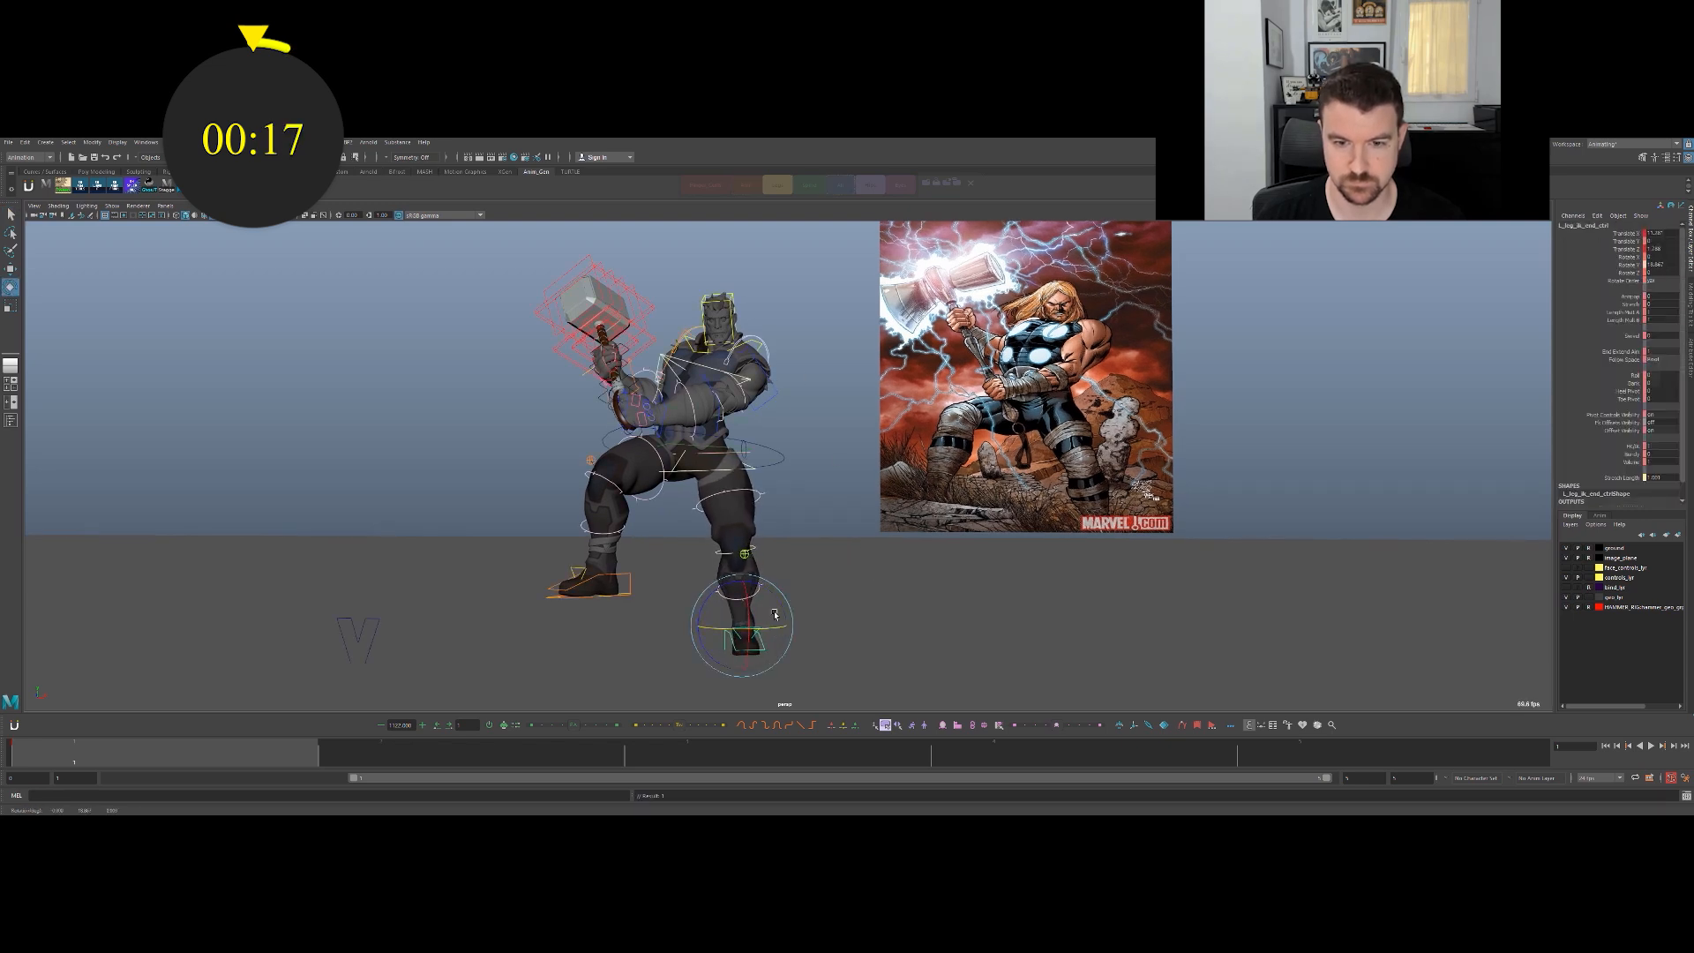
# Adjust the foot roll attribute on the left foot's IK control.
pyautogui.press('q')
pyautogui.click(1628, 422)
pyautogui.moveTo(1412, 455); pyautogui.dragTo(1221, 469, button='middle')
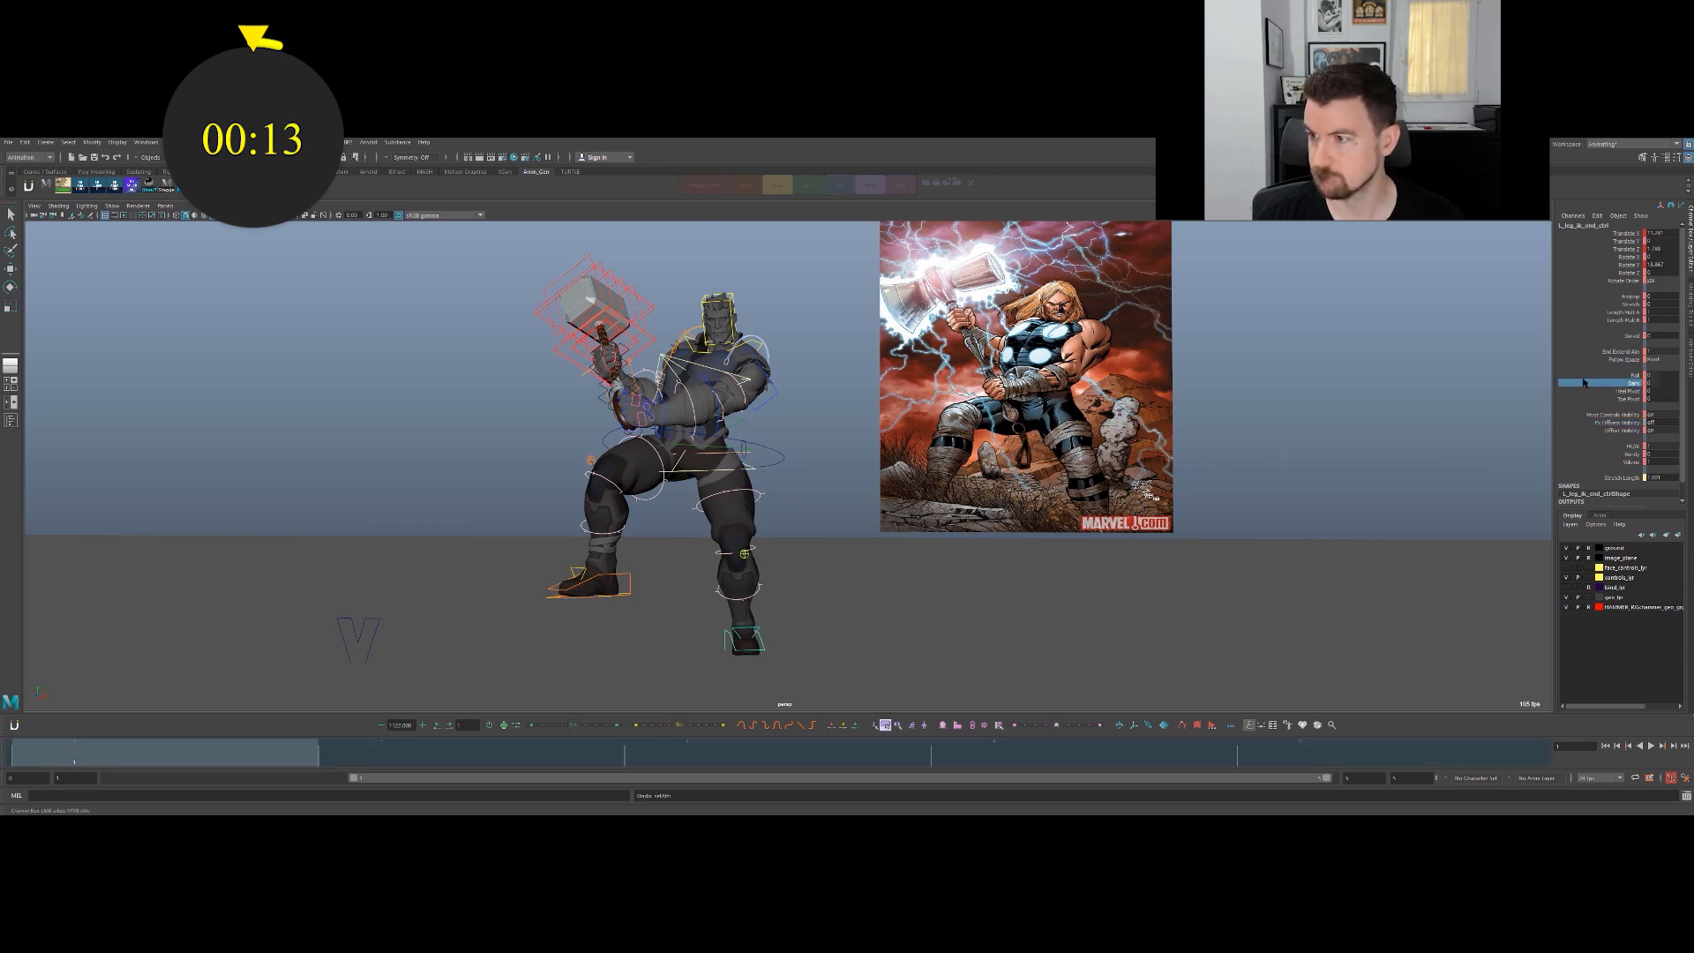
pyautogui.moveTo(1383, 451); pyautogui.dragTo(1364, 450, button='middle')
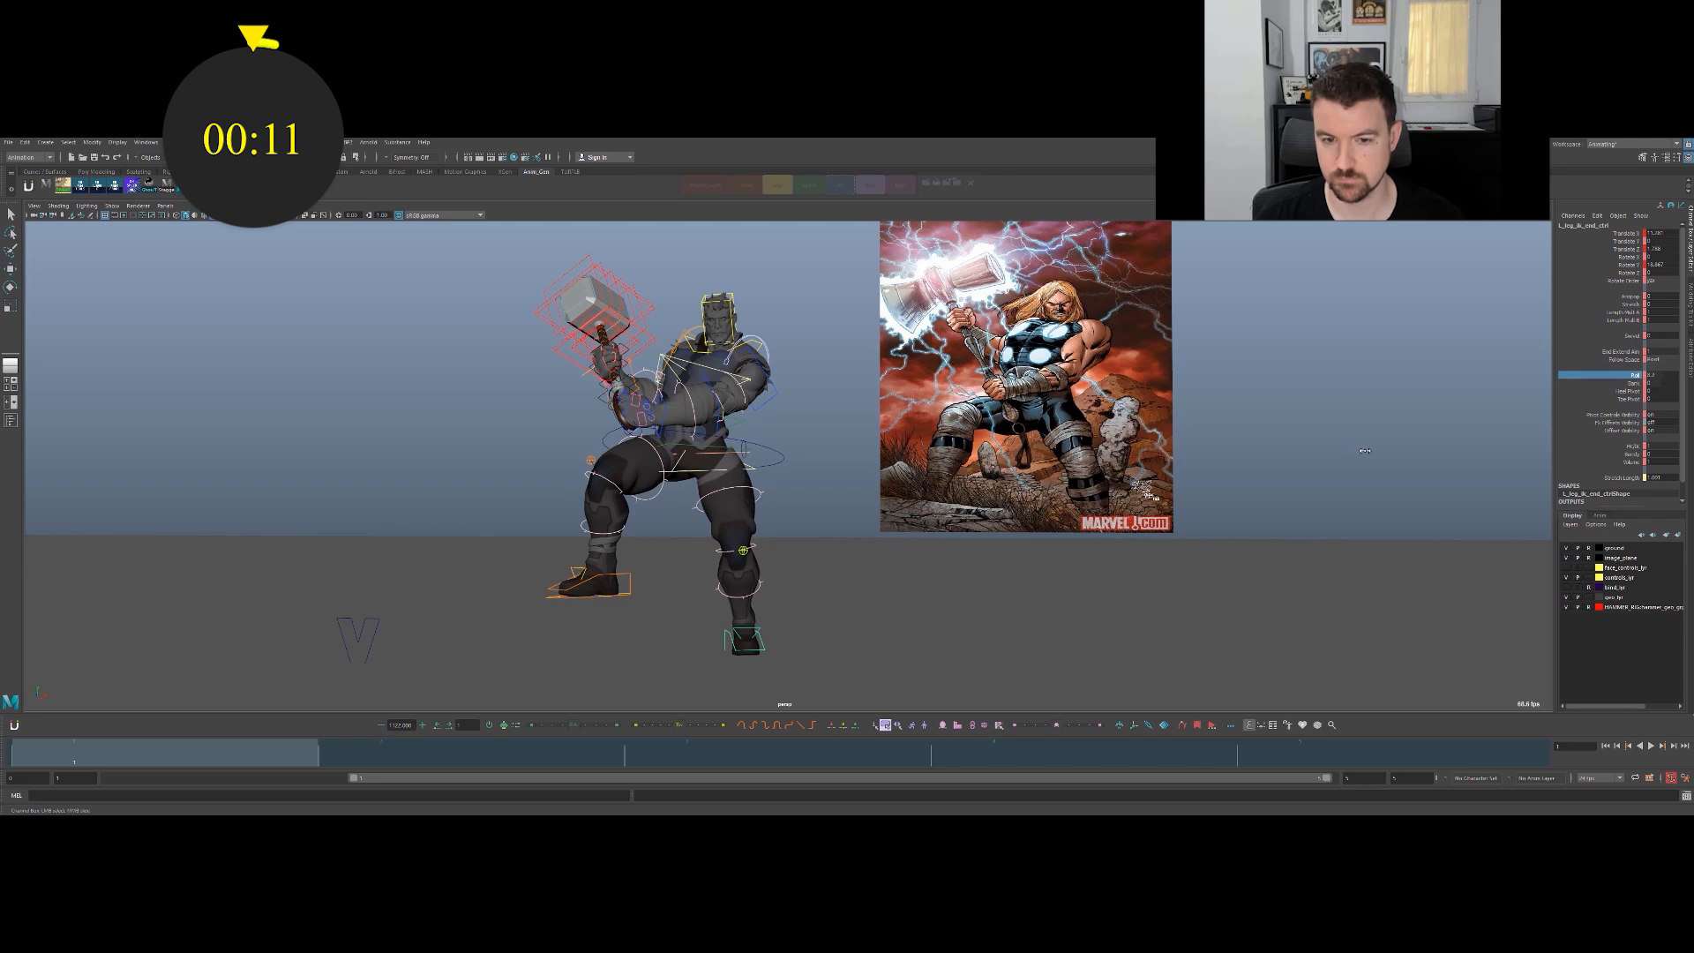
pyautogui.moveTo(1131, 506)
pyautogui.keyDown('alt'); pyautogui.mouseDown()
pyautogui.moveTo(999, 516)
pyautogui.moveTo(1139, 510)
pyautogui.mouseUp(); pyautogui.keyUp('alt')
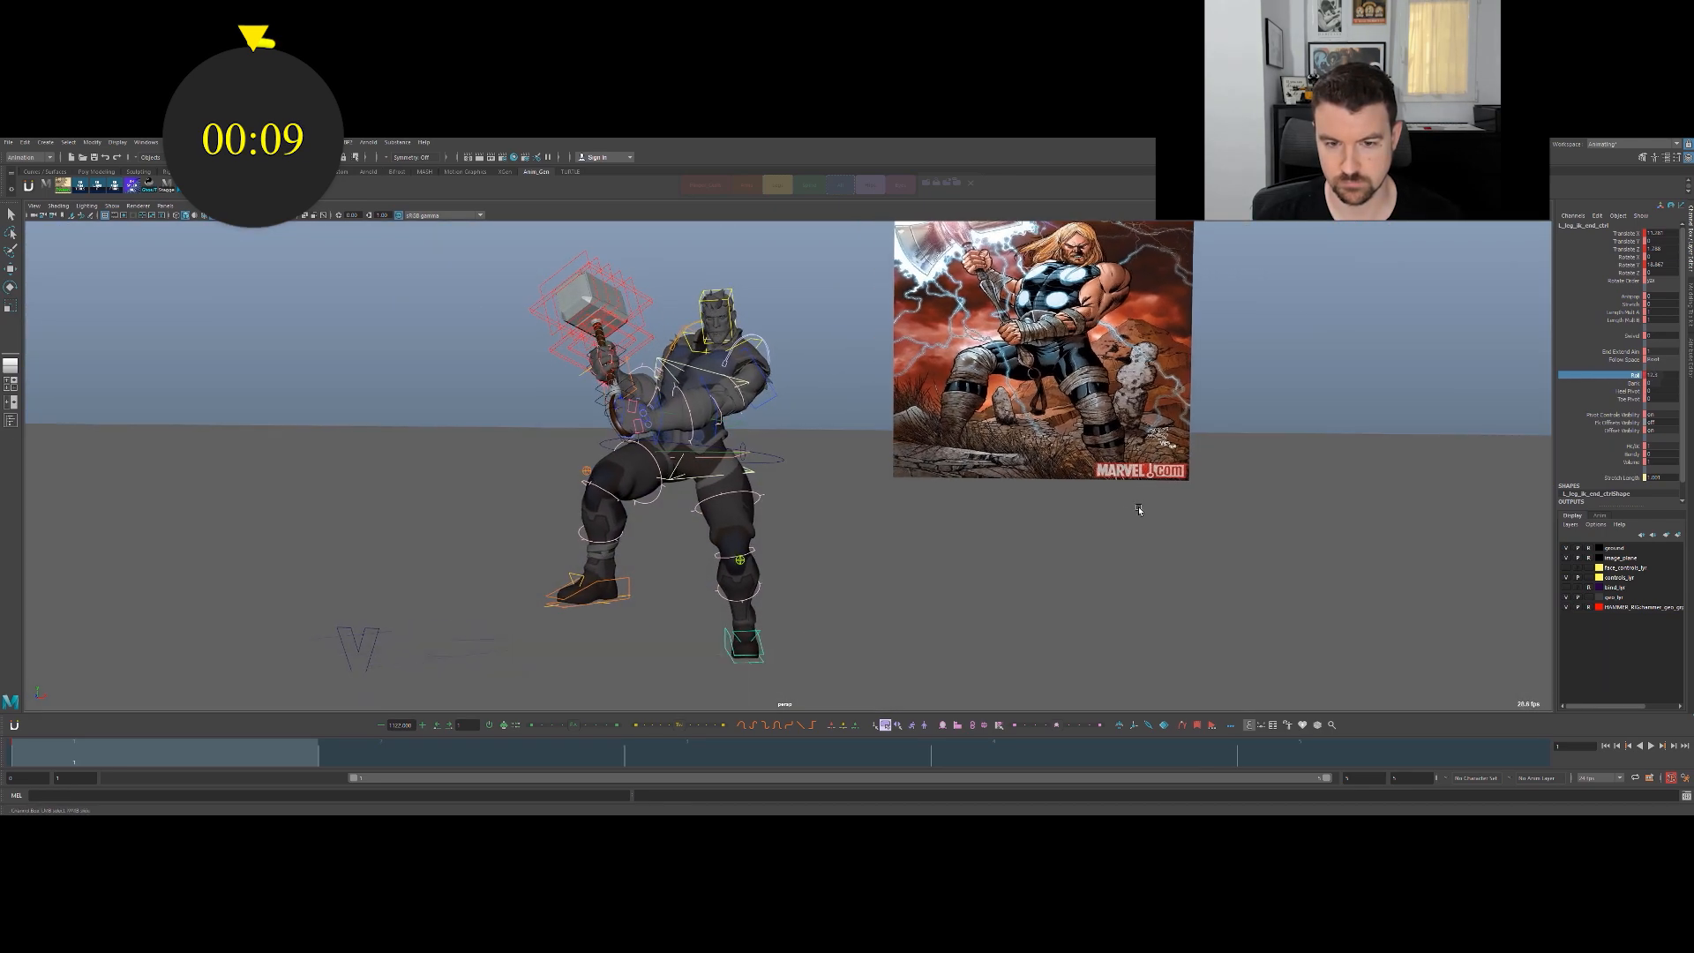
# Move the left knee's pole vector control slightly outward.
pyautogui.click(789, 580)
pyautogui.click(741, 561)
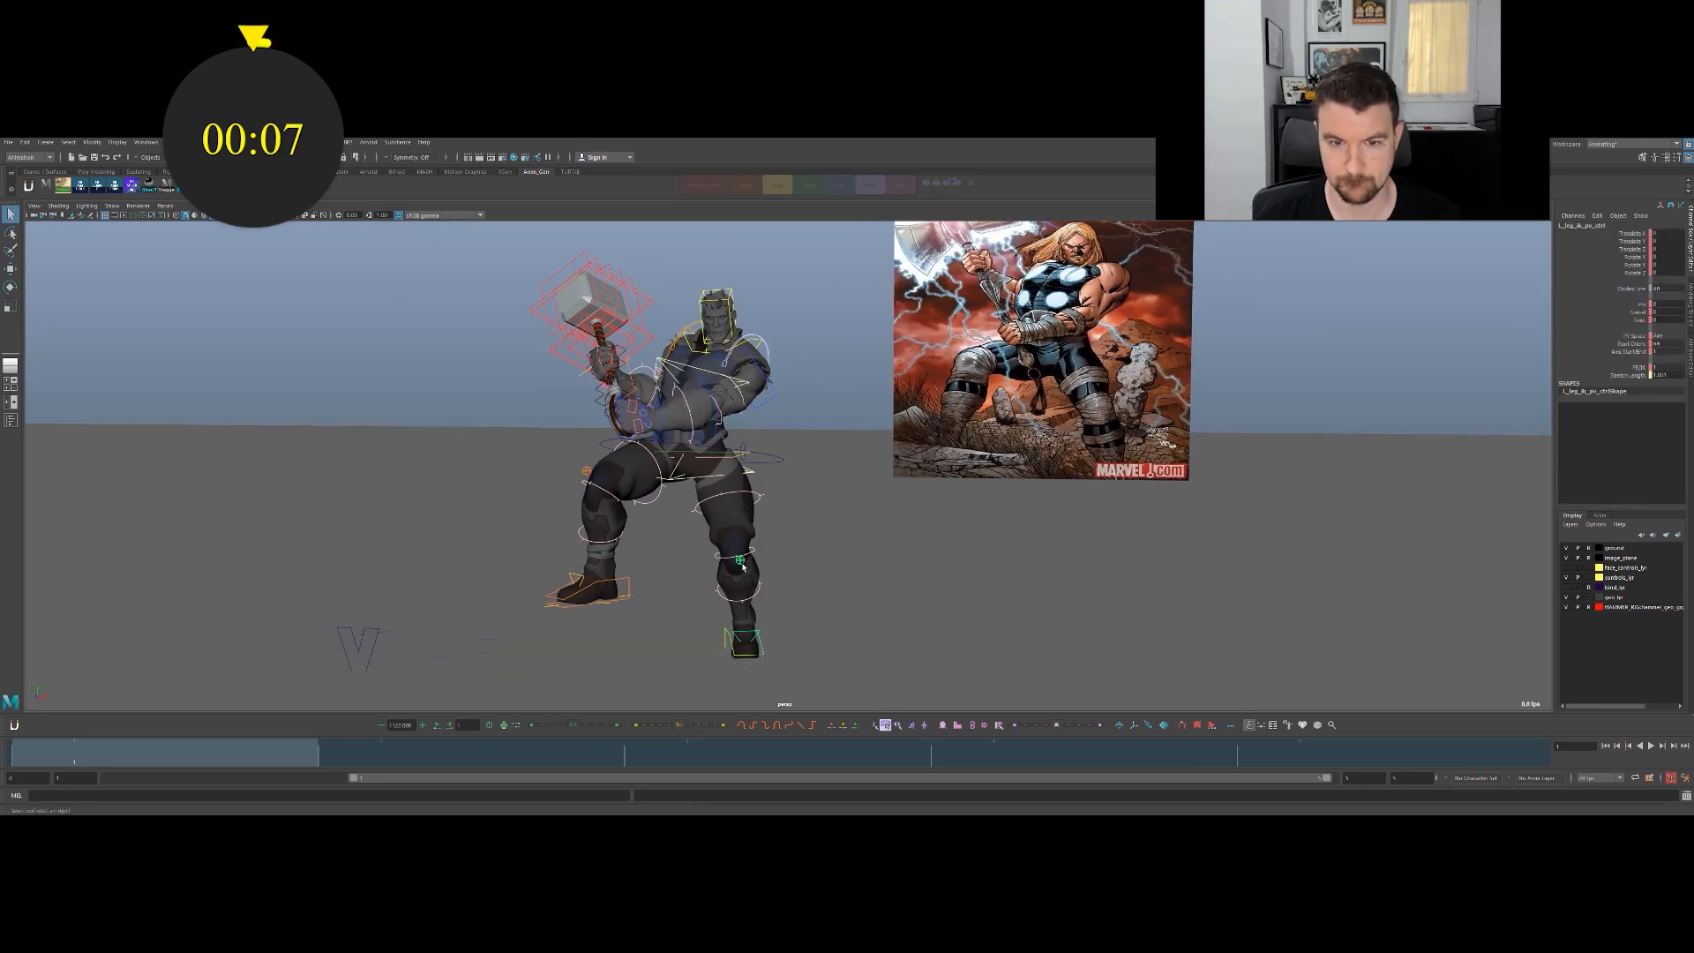
pyautogui.press('w')
pyautogui.moveTo(785, 561); pyautogui.dragTo(793, 561)
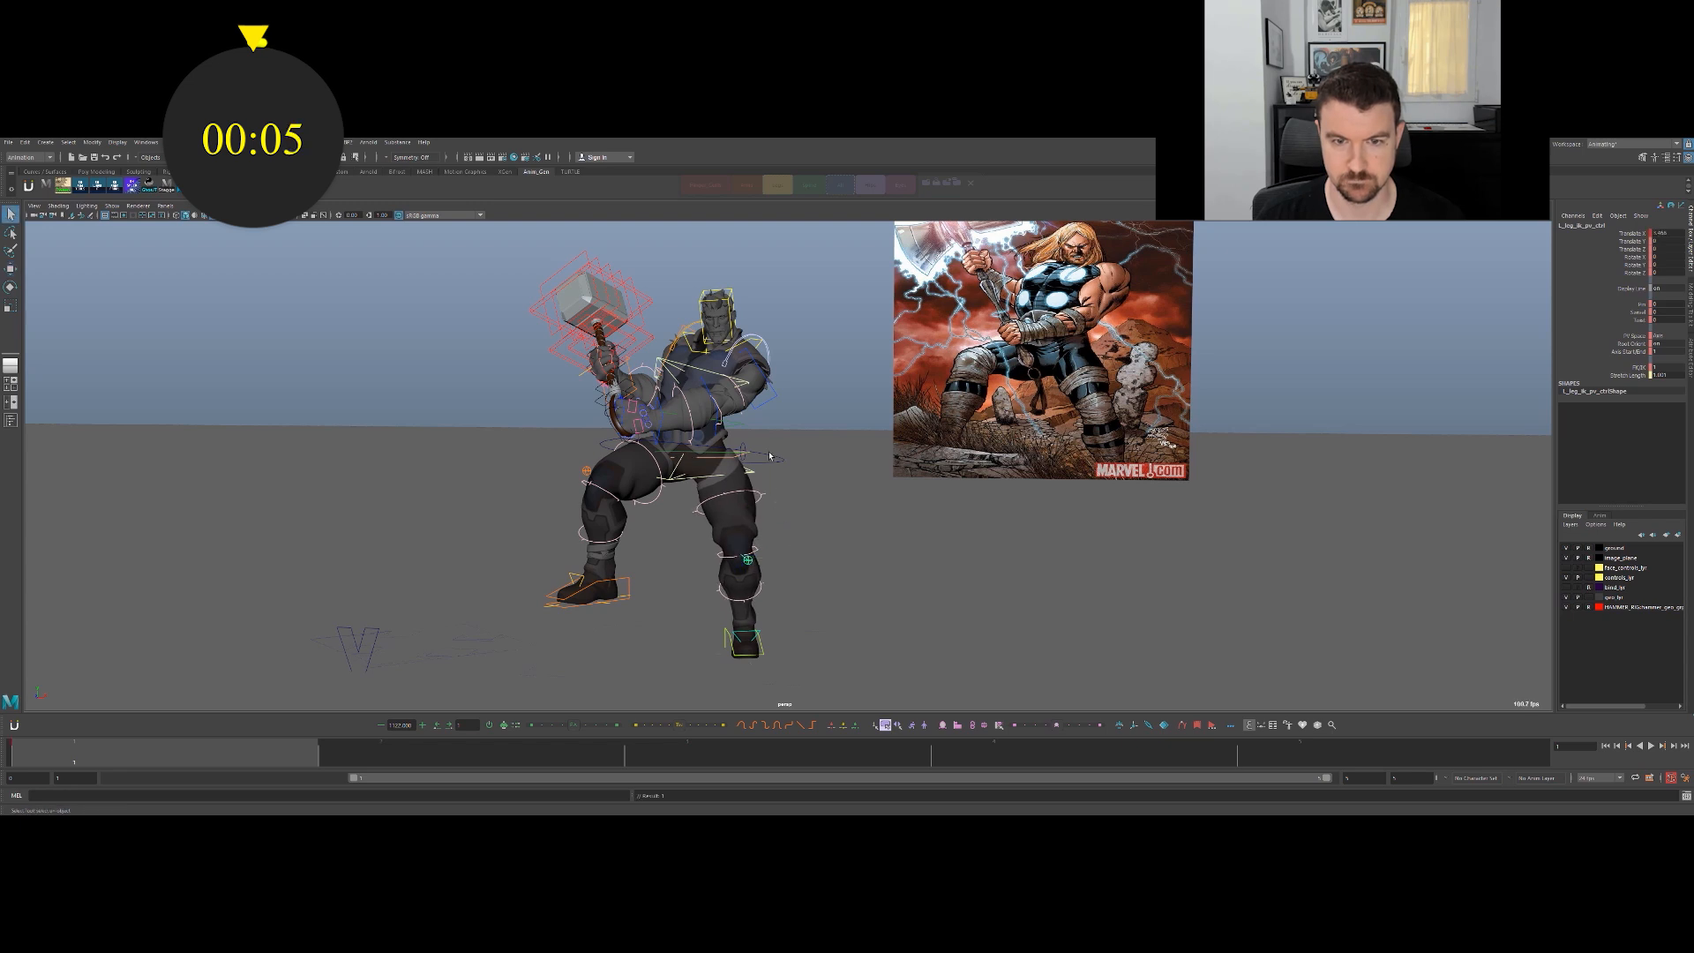
pyautogui.keyDown('alt'); pyautogui.moveTo(770, 456); pyautogui.dragTo(766, 447); pyautogui.keyUp('alt')
# Rotate the pelvis control to refine the hip angle, and compare the pose with the reference.
pyautogui.scroll(1, 692, 457)
pyautogui.click(693, 482)
pyautogui.press('e')
pyautogui.keyDown('alt'); pyautogui.moveTo(726, 428); pyautogui.dragTo(717, 474); pyautogui.keyUp('alt')
pyautogui.press('q')
pyautogui.keyDown('alt'); pyautogui.moveTo(823, 451); pyautogui.dragTo(690, 428); pyautogui.keyUp('alt')
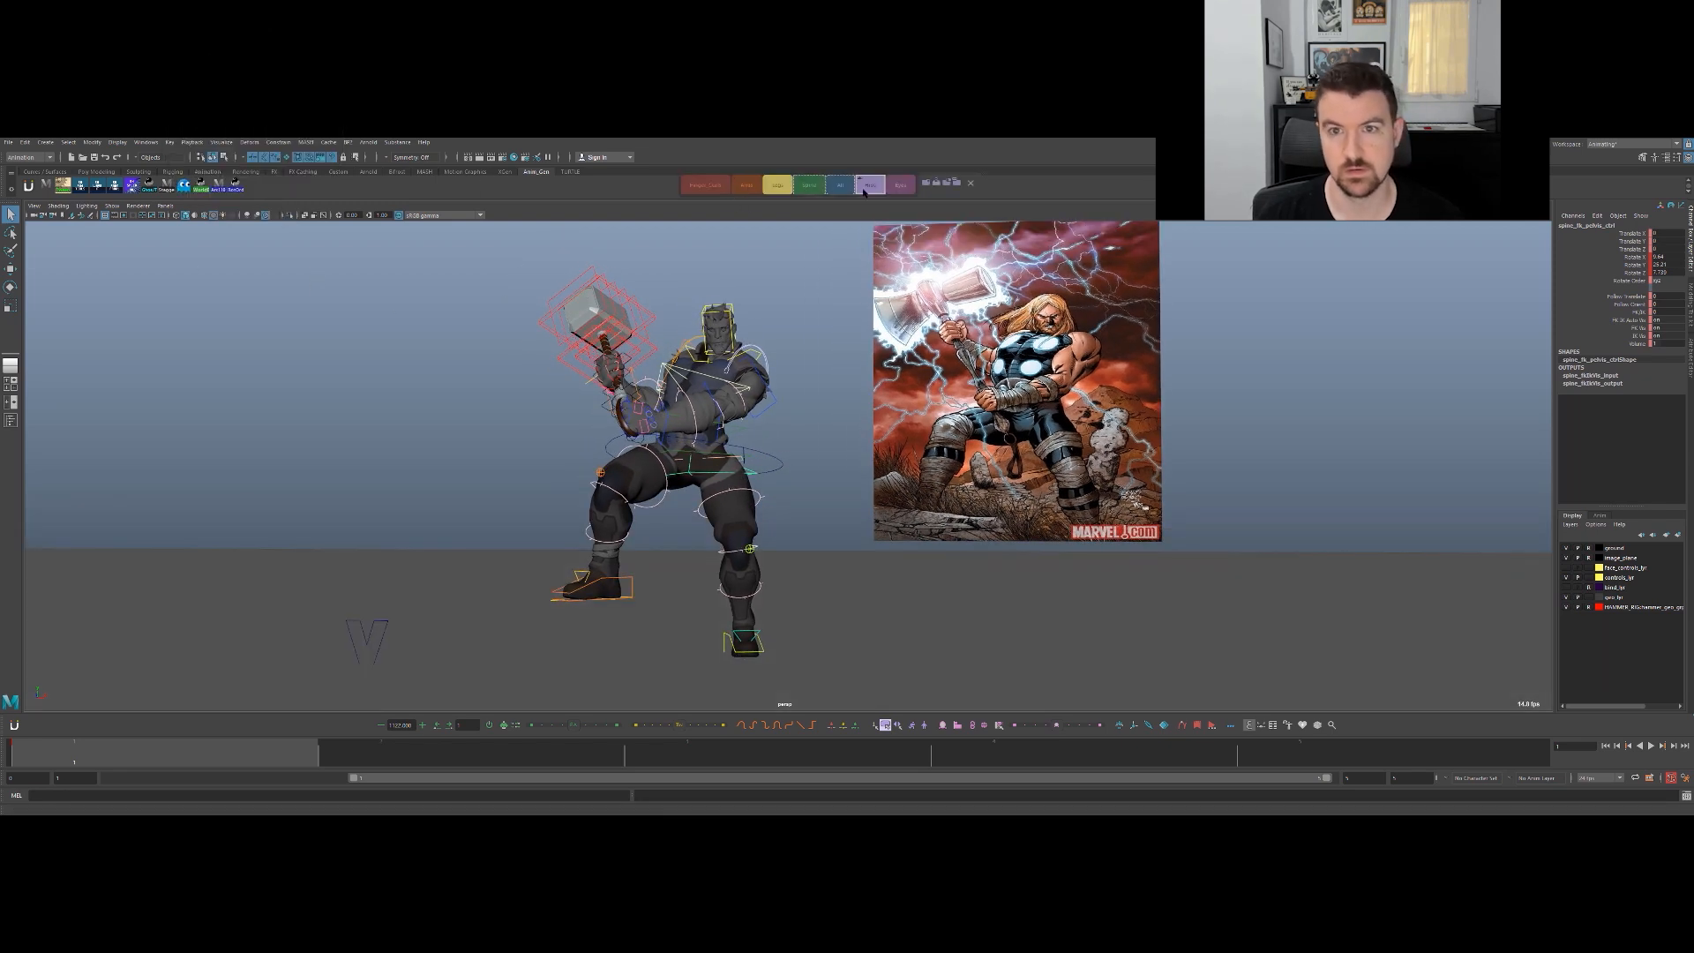
# Select all the character's rig controls with textures displayed, advance to frame 2 for the second reference image, and clear the selection.
pyautogui.click(835, 191)
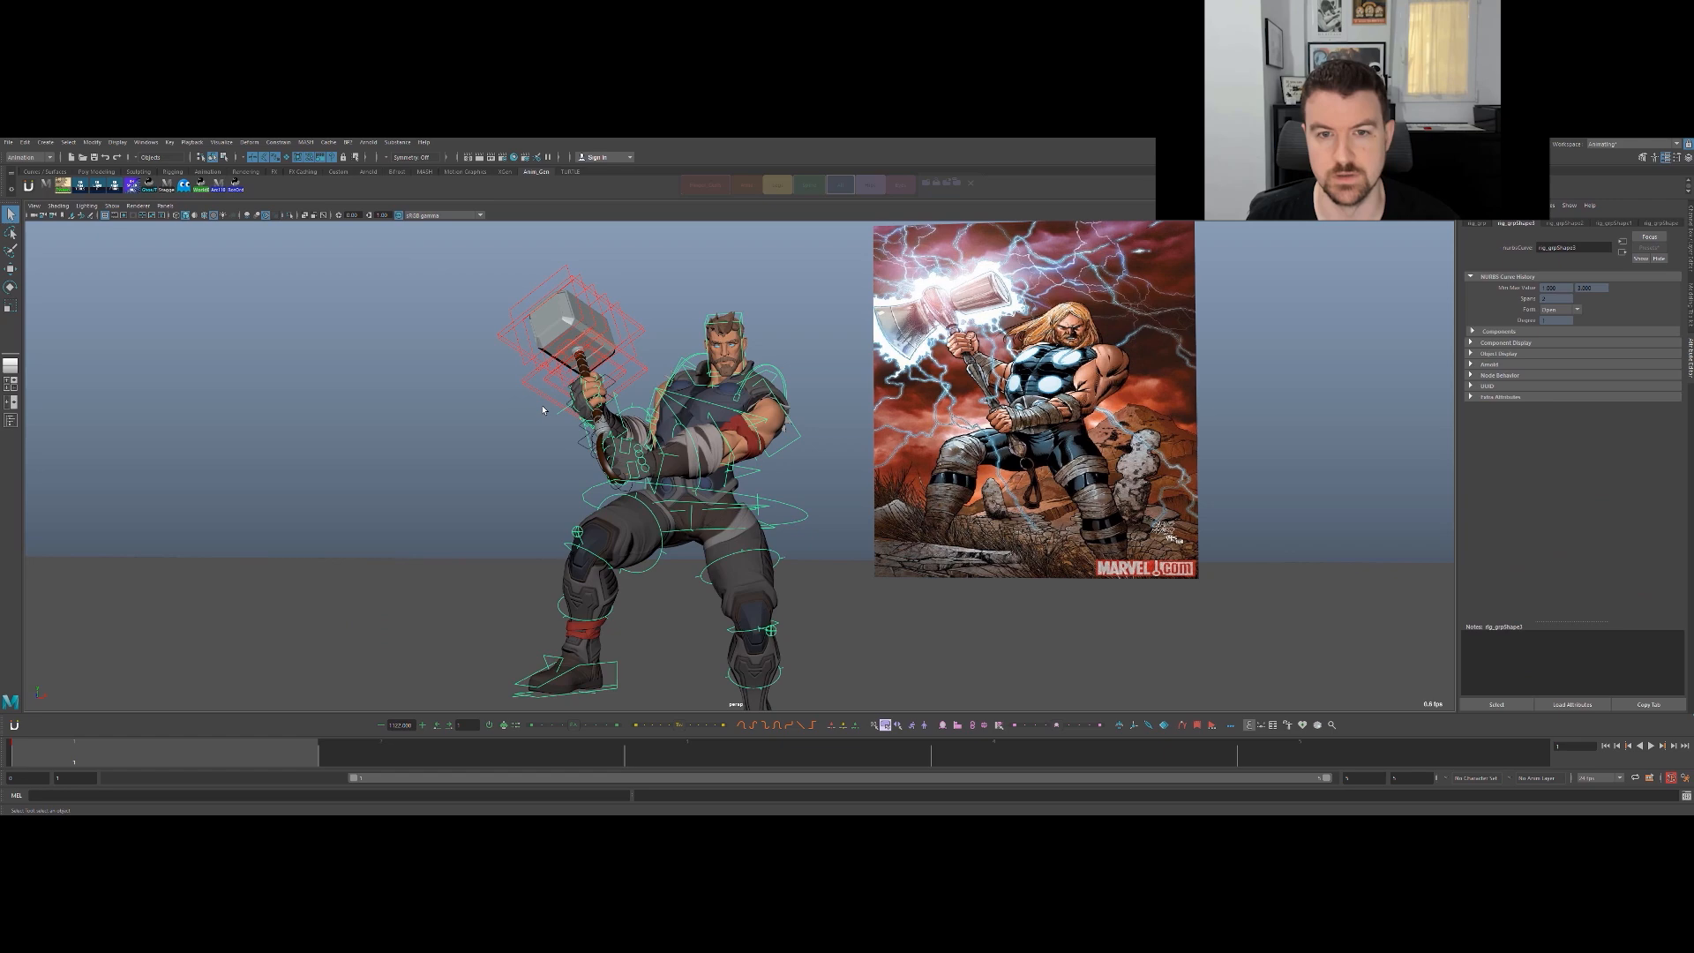
pyautogui.scroll(-3, 548, 415)
pyautogui.scroll(2, 666, 426)
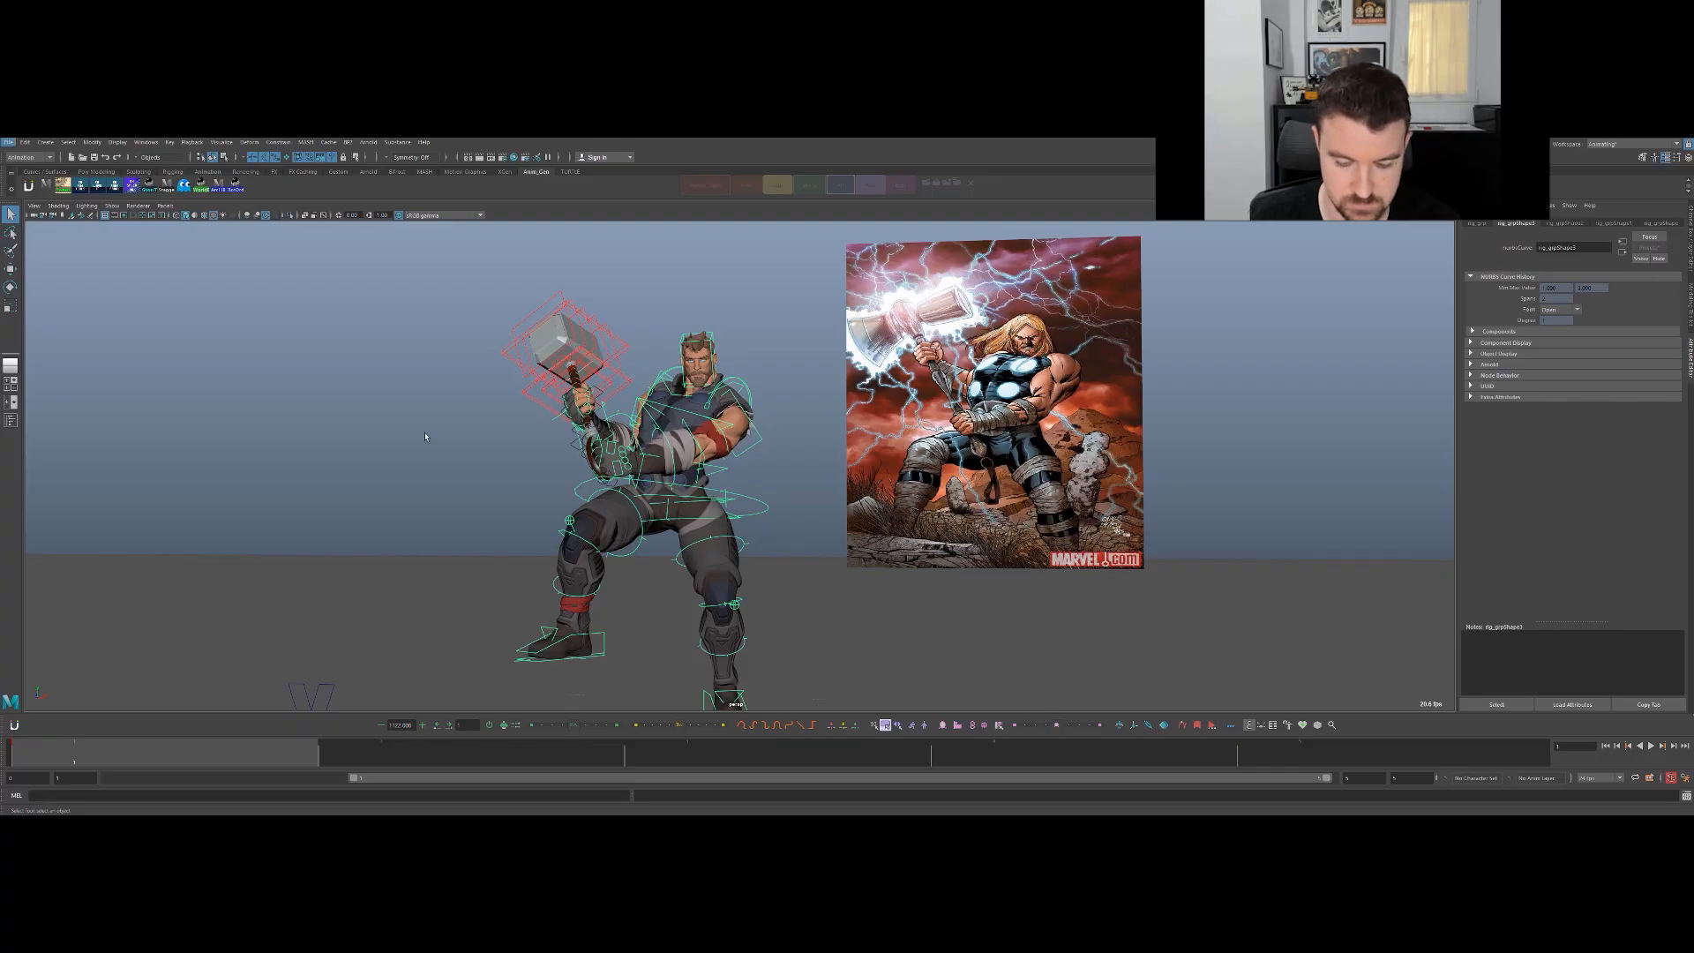
pyautogui.hotkey('alt', '.')
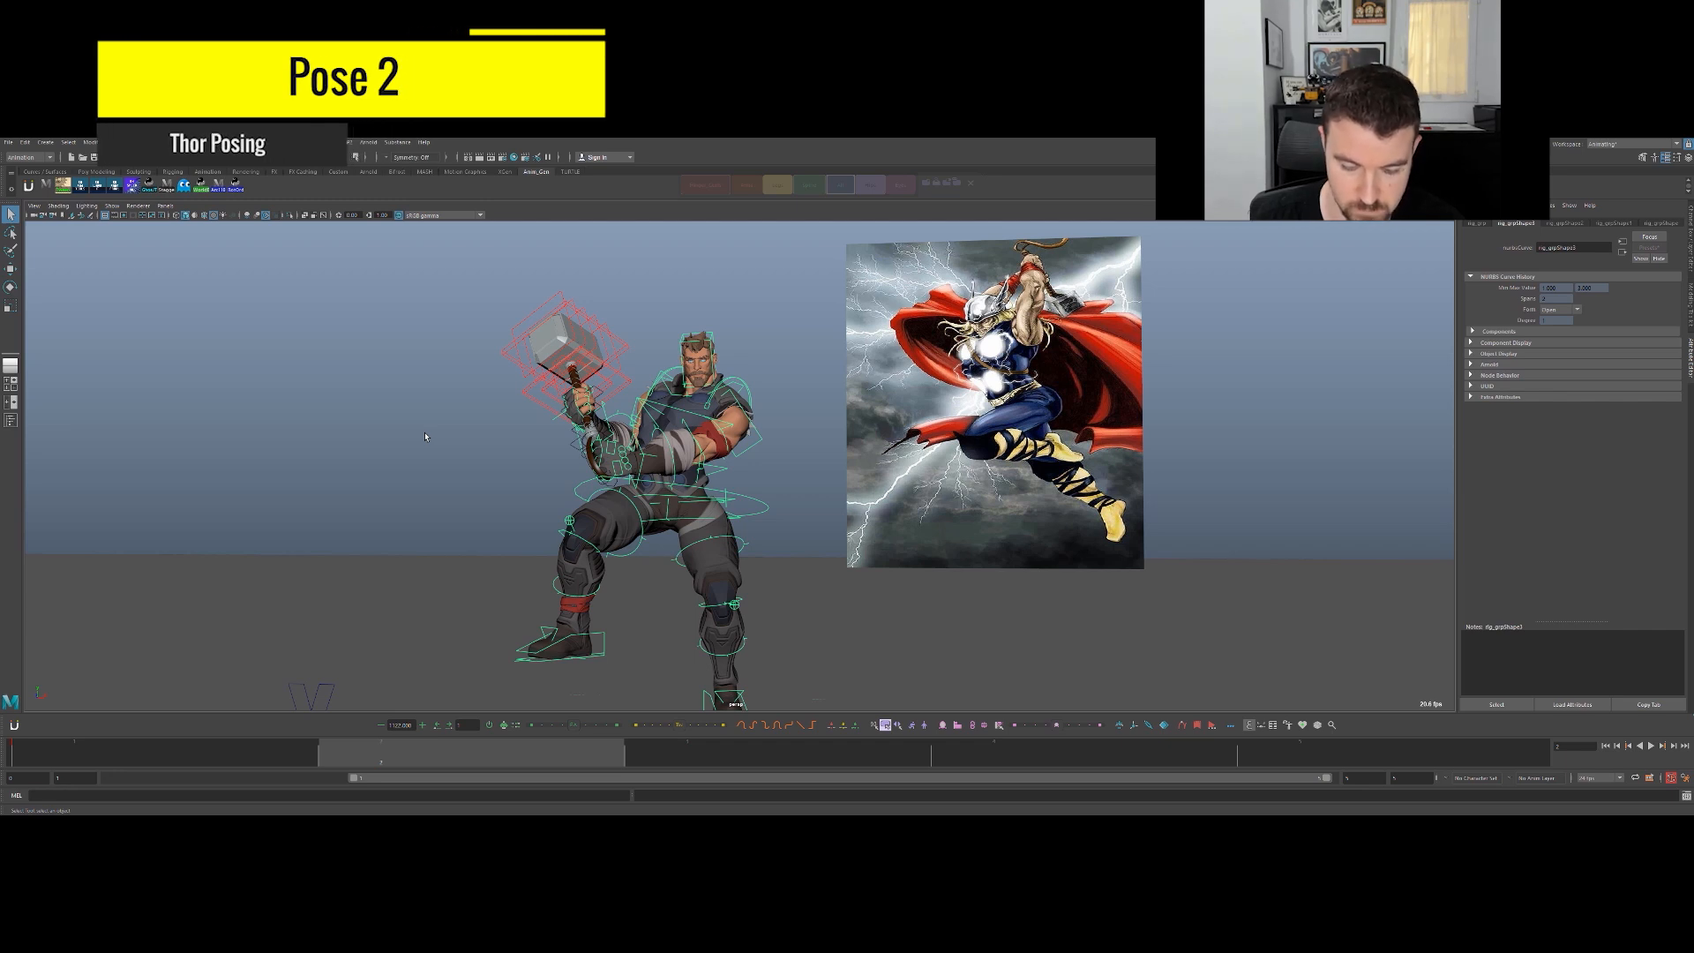
pyautogui.click(293, 477)
pyautogui.scroll(-2, 757, 499)
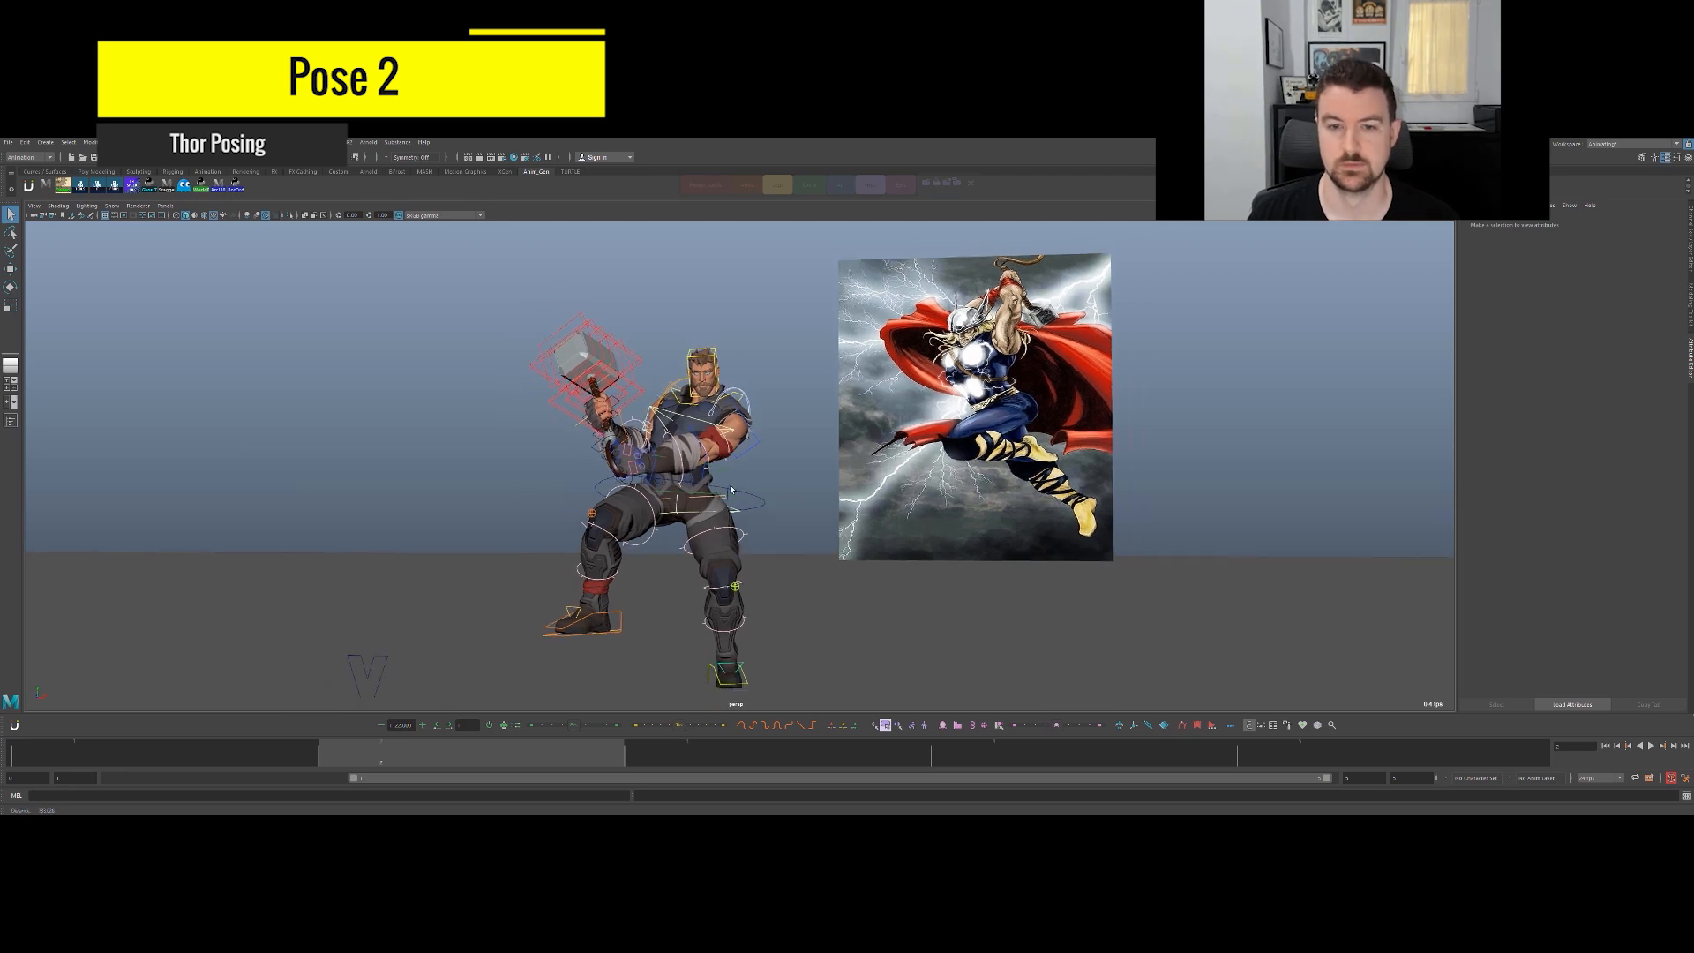
# Rotate the main hip control to turn the body toward the angle in the second reference.
pyautogui.click(756, 499)
pyautogui.press('e')
pyautogui.moveTo(715, 494)
pyautogui.mouseDown()
pyautogui.moveTo(657, 519)
pyautogui.moveTo(680, 463)
pyautogui.moveTo(773, 495)
pyautogui.moveTo(697, 486)
pyautogui.moveTo(725, 477)
pyautogui.mouseUp()
pyautogui.click(950, 404)
pyautogui.click(759, 503)
pyautogui.press('q')
pyautogui.click(777, 495)
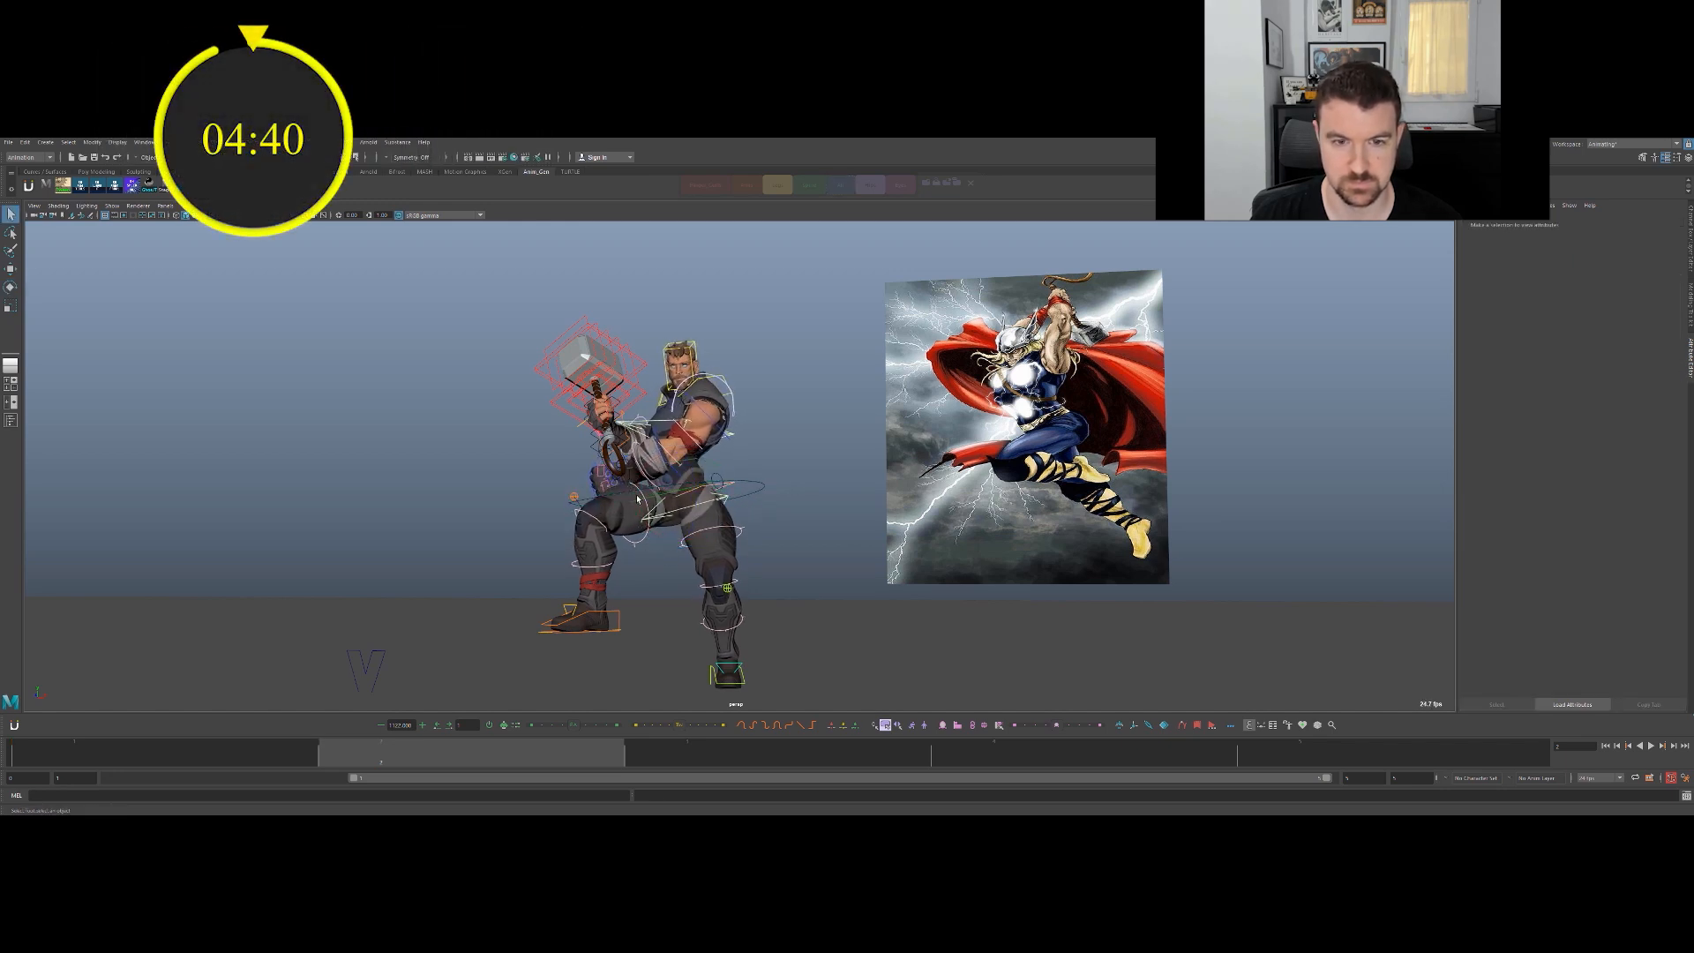
# Select both foot IK controls and switch the legs from IK to FK with their FK/IK attribute.
pyautogui.click(609, 614)
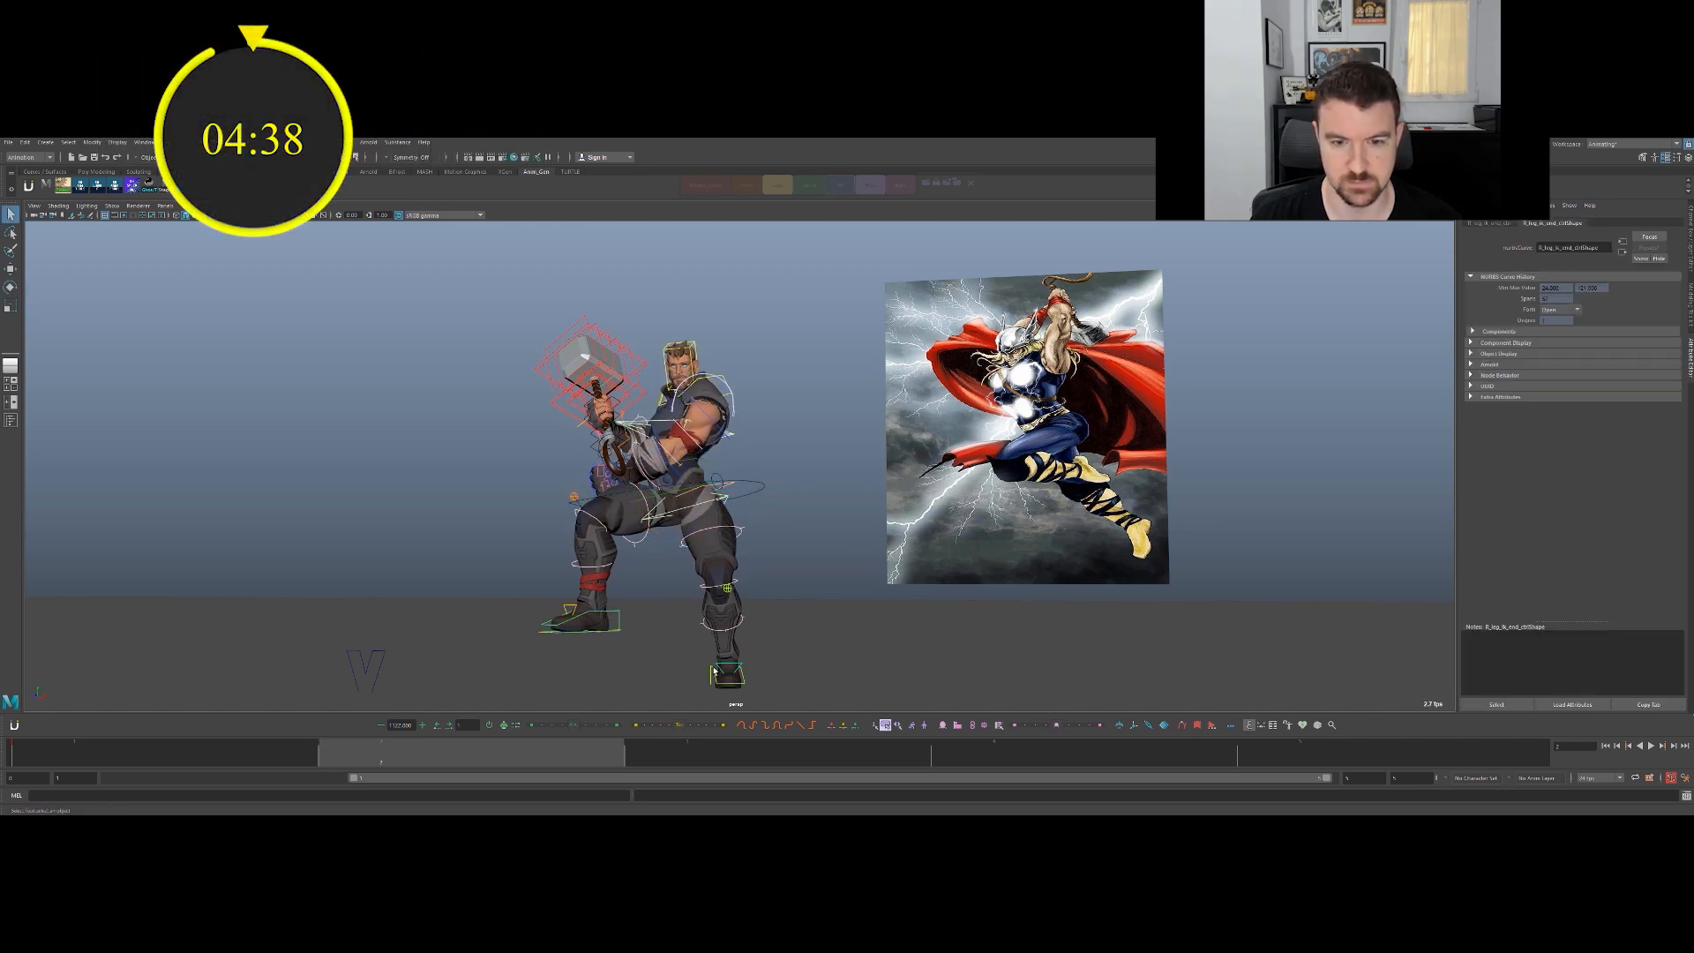
pyautogui.hotkey('ctrl', 'a')
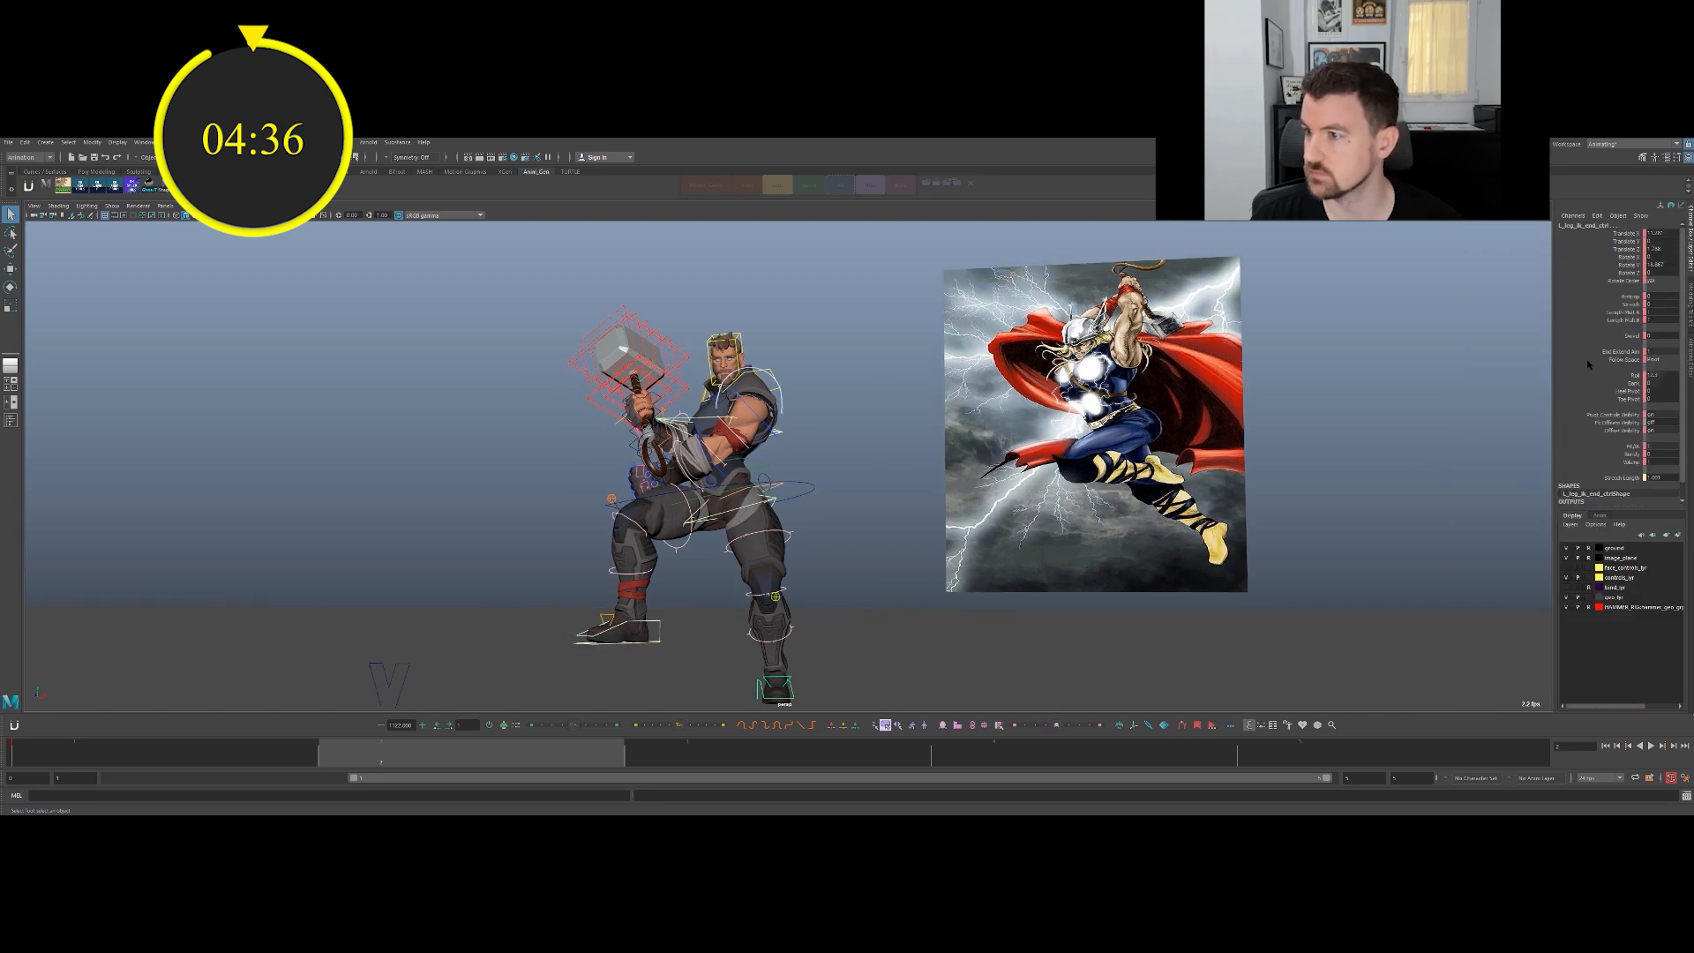
pyautogui.click(1623, 445)
pyautogui.moveTo(1445, 459); pyautogui.dragTo(808, 476, button='middle')
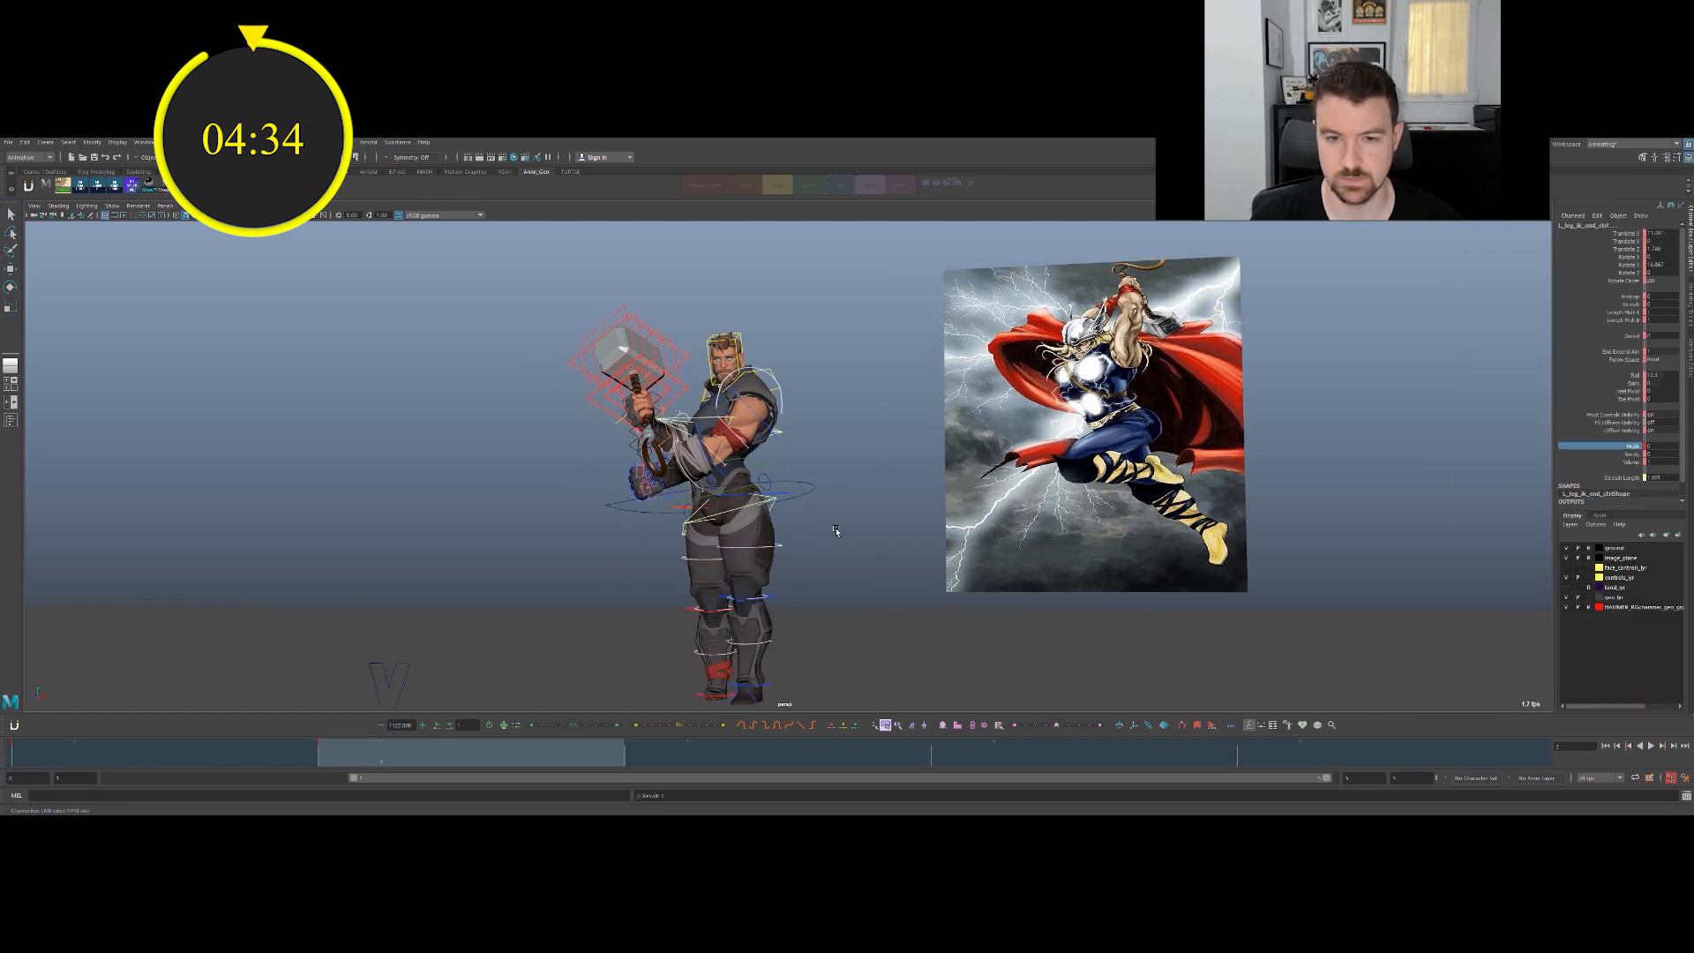
pyautogui.press('q')
pyautogui.click(849, 521)
# Rotate the left thigh's FK control forward to raise the leg.
pyautogui.click(780, 494)
pyautogui.press('e')
pyautogui.moveTo(734, 486); pyautogui.dragTo(717, 571)
pyautogui.press('q')
# Bend the left knee with its FK control so the shin folds back, and refine the leg's rotation.
pyautogui.click(707, 567)
pyautogui.press('e')
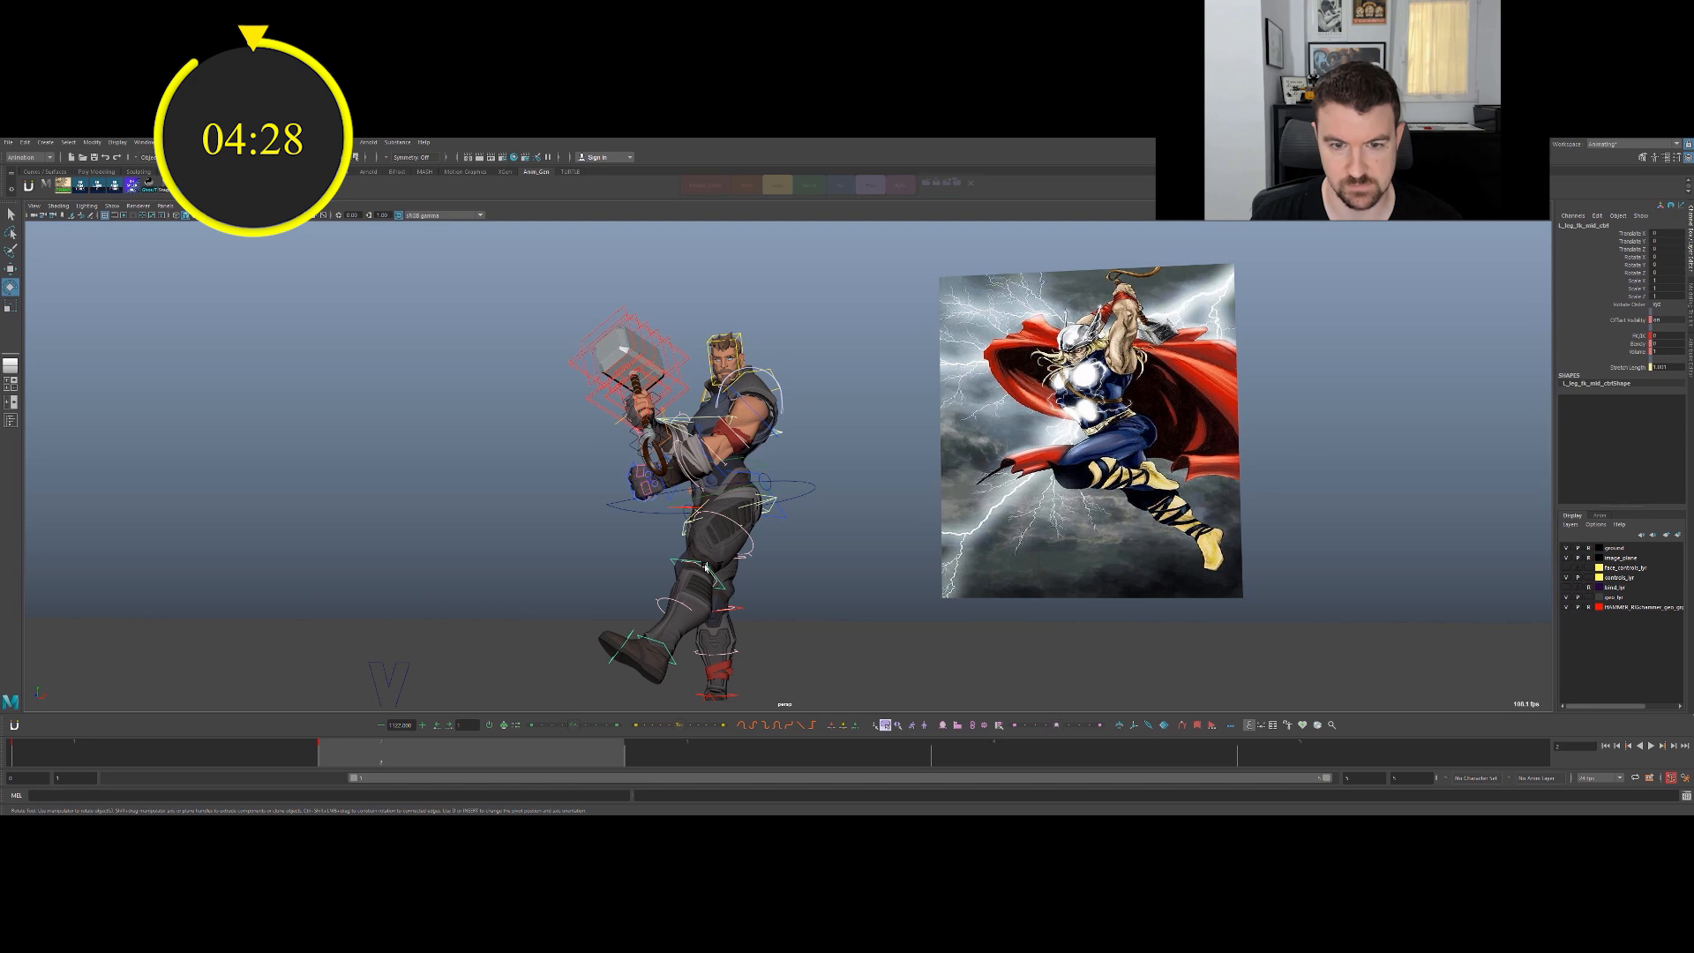
pyautogui.moveTo(649, 574); pyautogui.dragTo(770, 607)
pyautogui.click(783, 523)
pyautogui.moveTo(784, 523); pyautogui.dragTo(654, 575)
pyautogui.press('q')
pyautogui.click(687, 572)
pyautogui.press('e')
pyautogui.press('q')
# Rotate the left foot's FK control to adjust the ankle angle.
pyautogui.click(774, 585)
pyautogui.press('e')
pyautogui.moveTo(757, 578)
pyautogui.mouseDown()
pyautogui.moveTo(746, 565)
pyautogui.moveTo(765, 579)
pyautogui.mouseUp()
pyautogui.press('q')
# Rotate the right thigh's FK control to extend the leg backward, and adjust the right knee's bend.
pyautogui.click(797, 521)
pyautogui.click(671, 510)
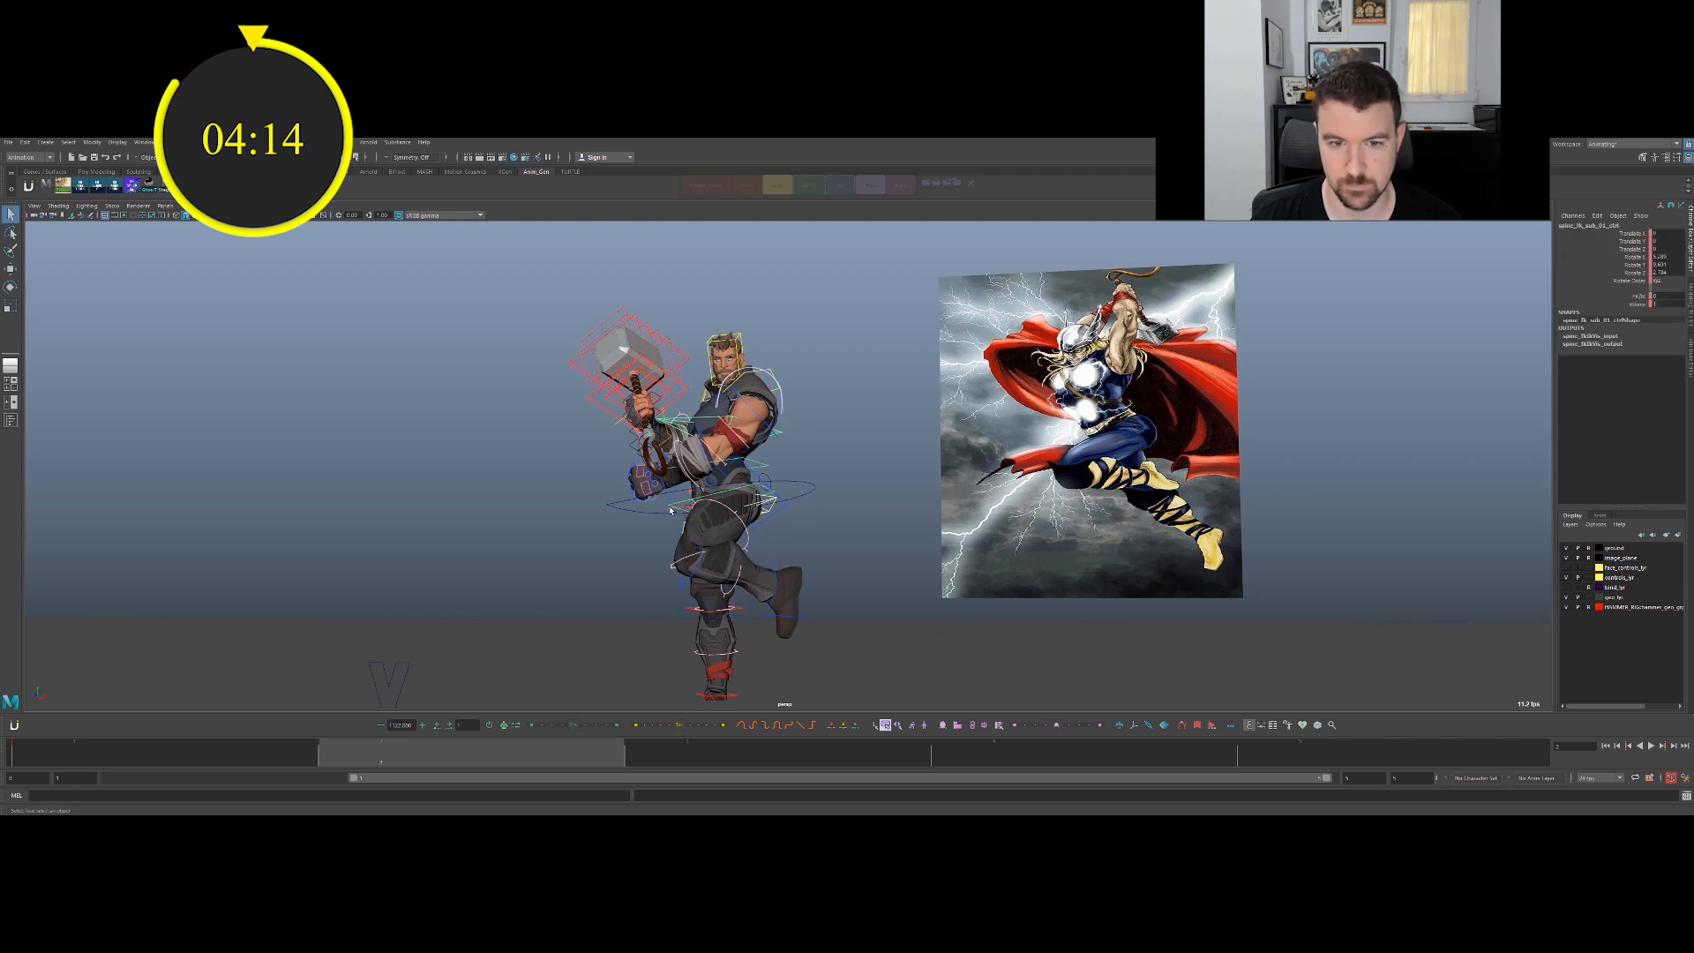
pyautogui.keyDown('alt'); pyautogui.moveTo(637, 531); pyautogui.dragTo(680, 514); pyautogui.keyUp('alt')
pyautogui.click(667, 501)
pyautogui.press('e')
pyautogui.moveTo(795, 564)
pyautogui.keyDown('alt'); pyautogui.mouseDown()
pyautogui.moveTo(846, 540)
pyautogui.moveTo(819, 632)
pyautogui.moveTo(800, 577)
pyautogui.mouseUp(); pyautogui.keyUp('alt')
pyautogui.press('q')
pyautogui.press('e')
pyautogui.click(785, 577)
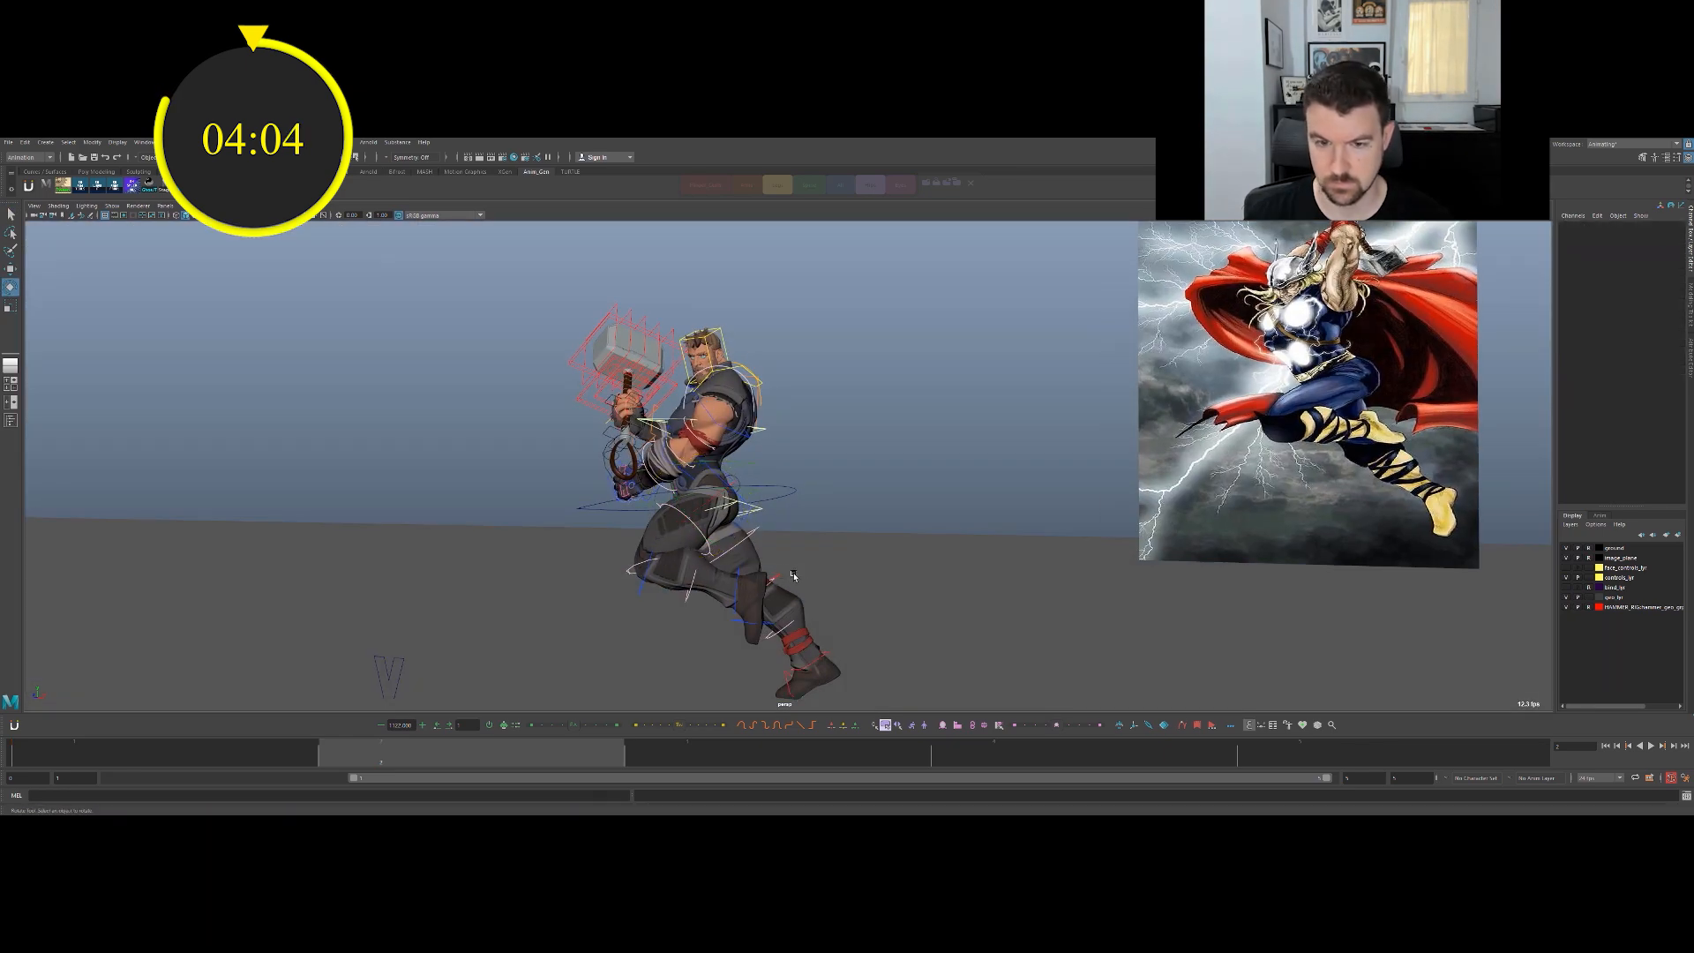
pyautogui.click(780, 579)
# Rotate the right foot's FK control to match the trailing foot in the reference.
pyautogui.click(830, 651)
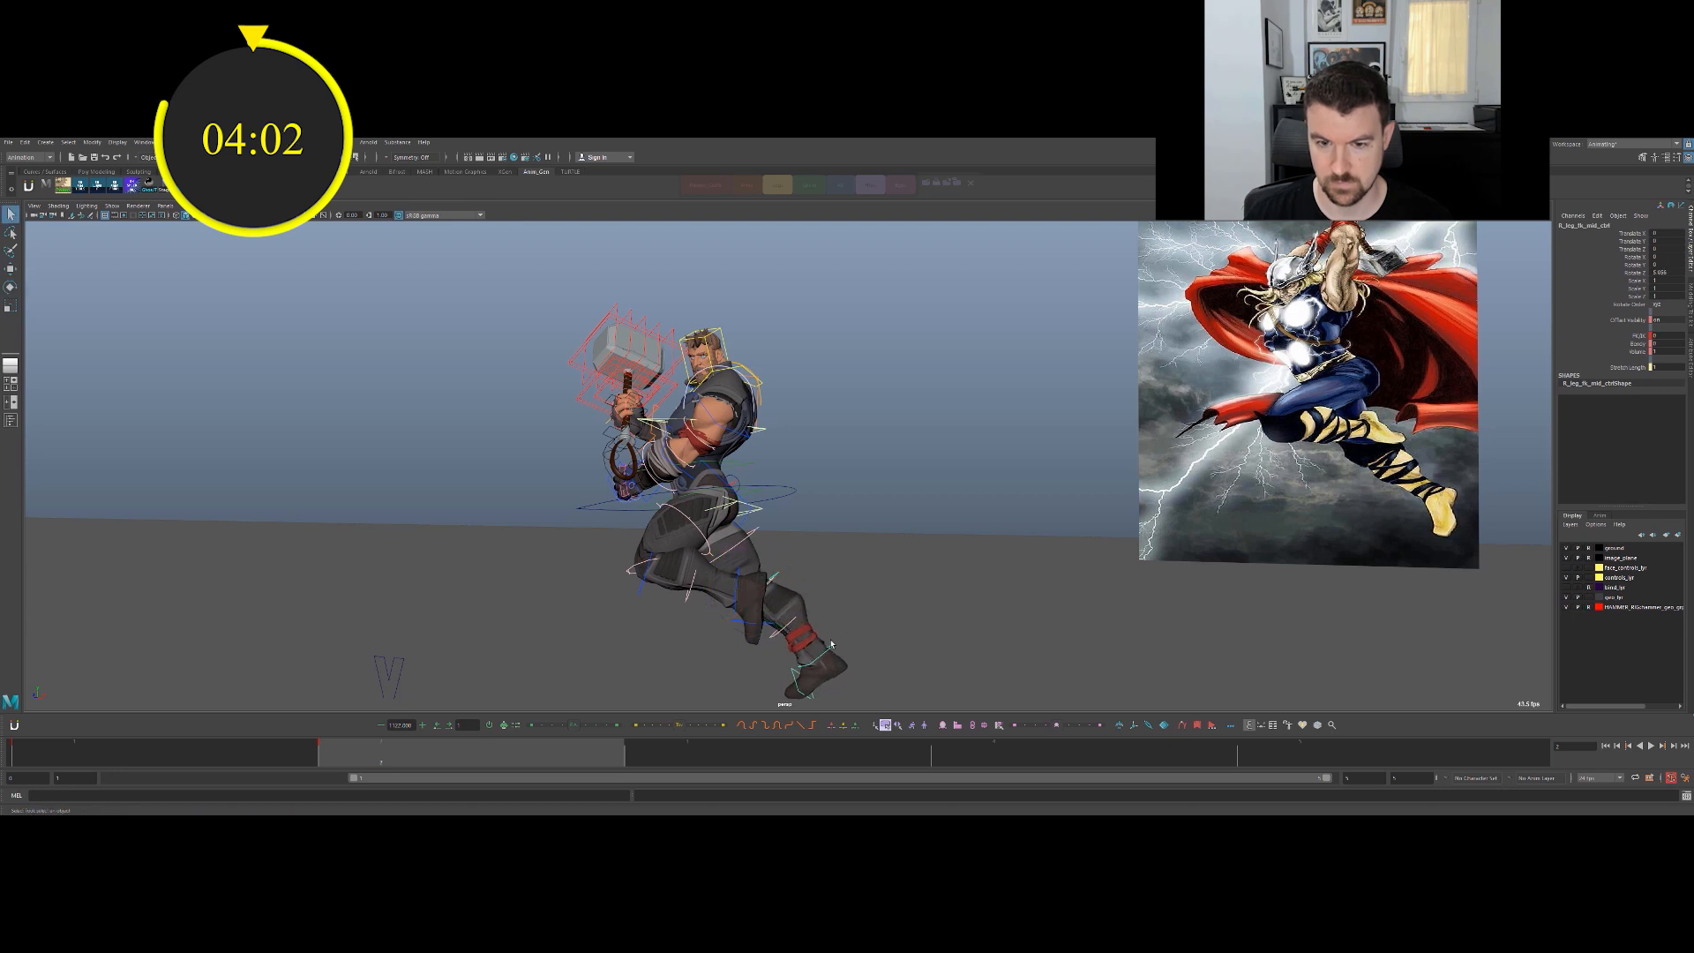
pyautogui.moveTo(832, 620); pyautogui.dragTo(819, 612)
pyautogui.press('e')
pyautogui.press('w')
pyautogui.keyDown('alt'); pyautogui.moveTo(776, 556); pyautogui.dragTo(807, 501); pyautogui.keyUp('alt')
pyautogui.click(814, 498)
pyautogui.moveTo(716, 455); pyautogui.dragTo(660, 441)
pyautogui.hotkey('ctrl', 'z')
pyautogui.click(680, 415)
pyautogui.press('q')
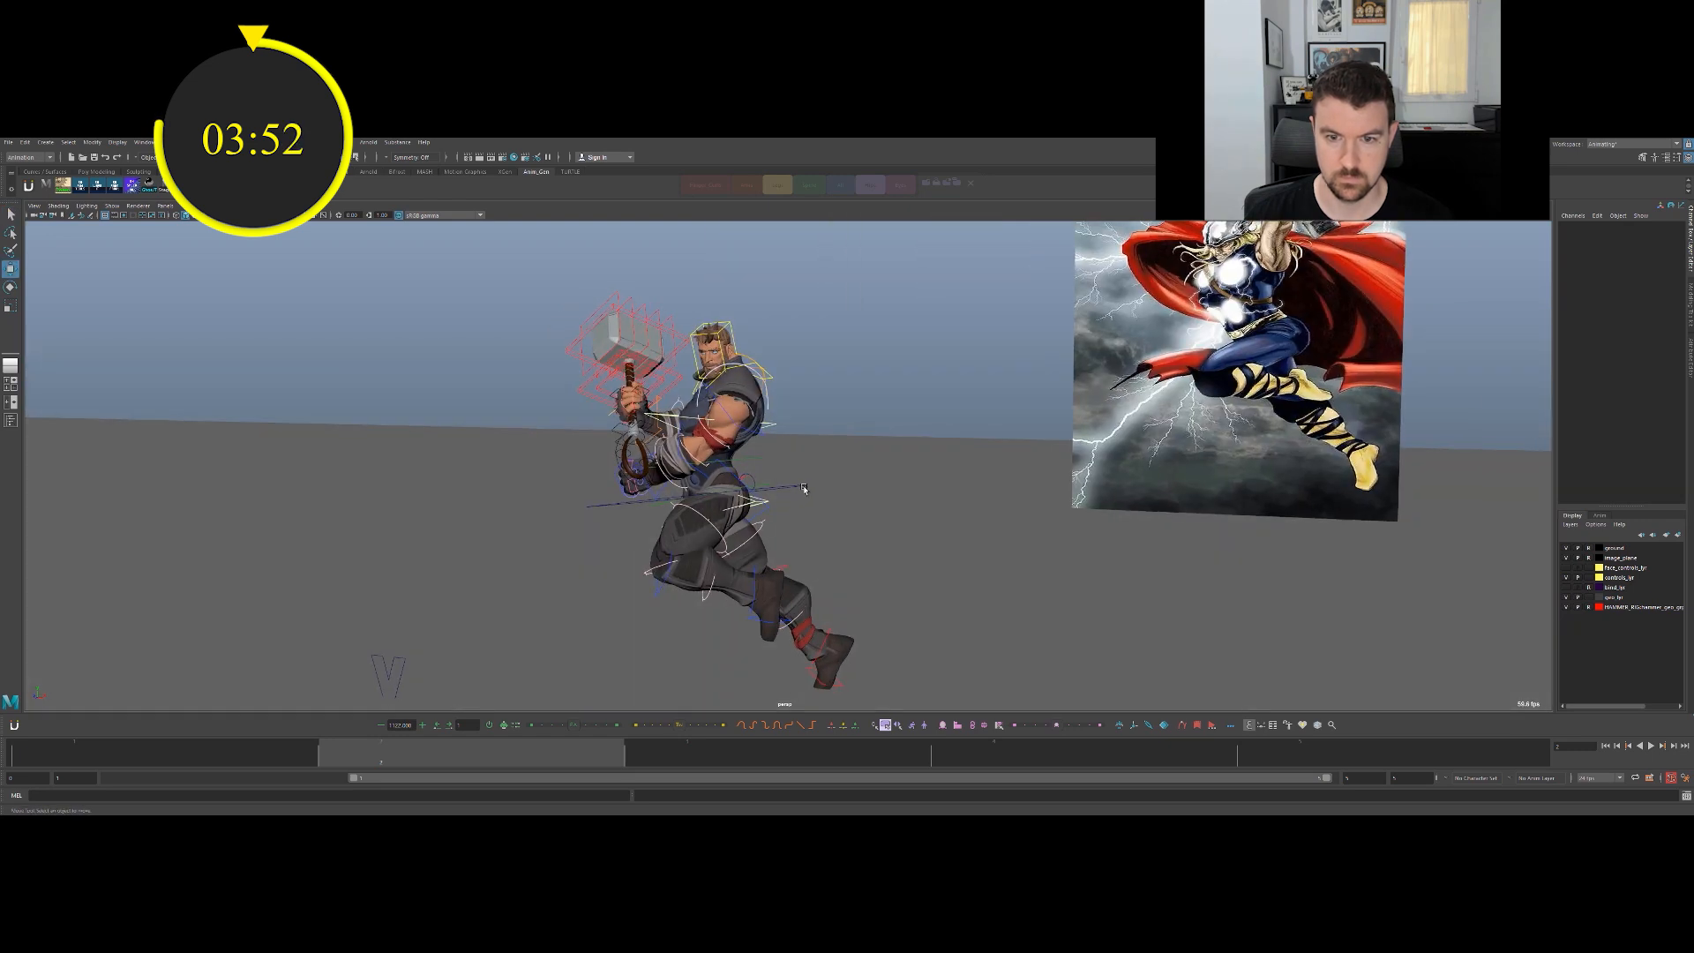
# Move the main hip control to raise the body slightly, and check it from a new angle.
pyautogui.click(804, 488)
pyautogui.moveTo(711, 451); pyautogui.dragTo(711, 429)
pyautogui.keyDown('alt'); pyautogui.moveTo(882, 406); pyautogui.dragTo(852, 432); pyautogui.keyUp('alt')
pyautogui.press('q')
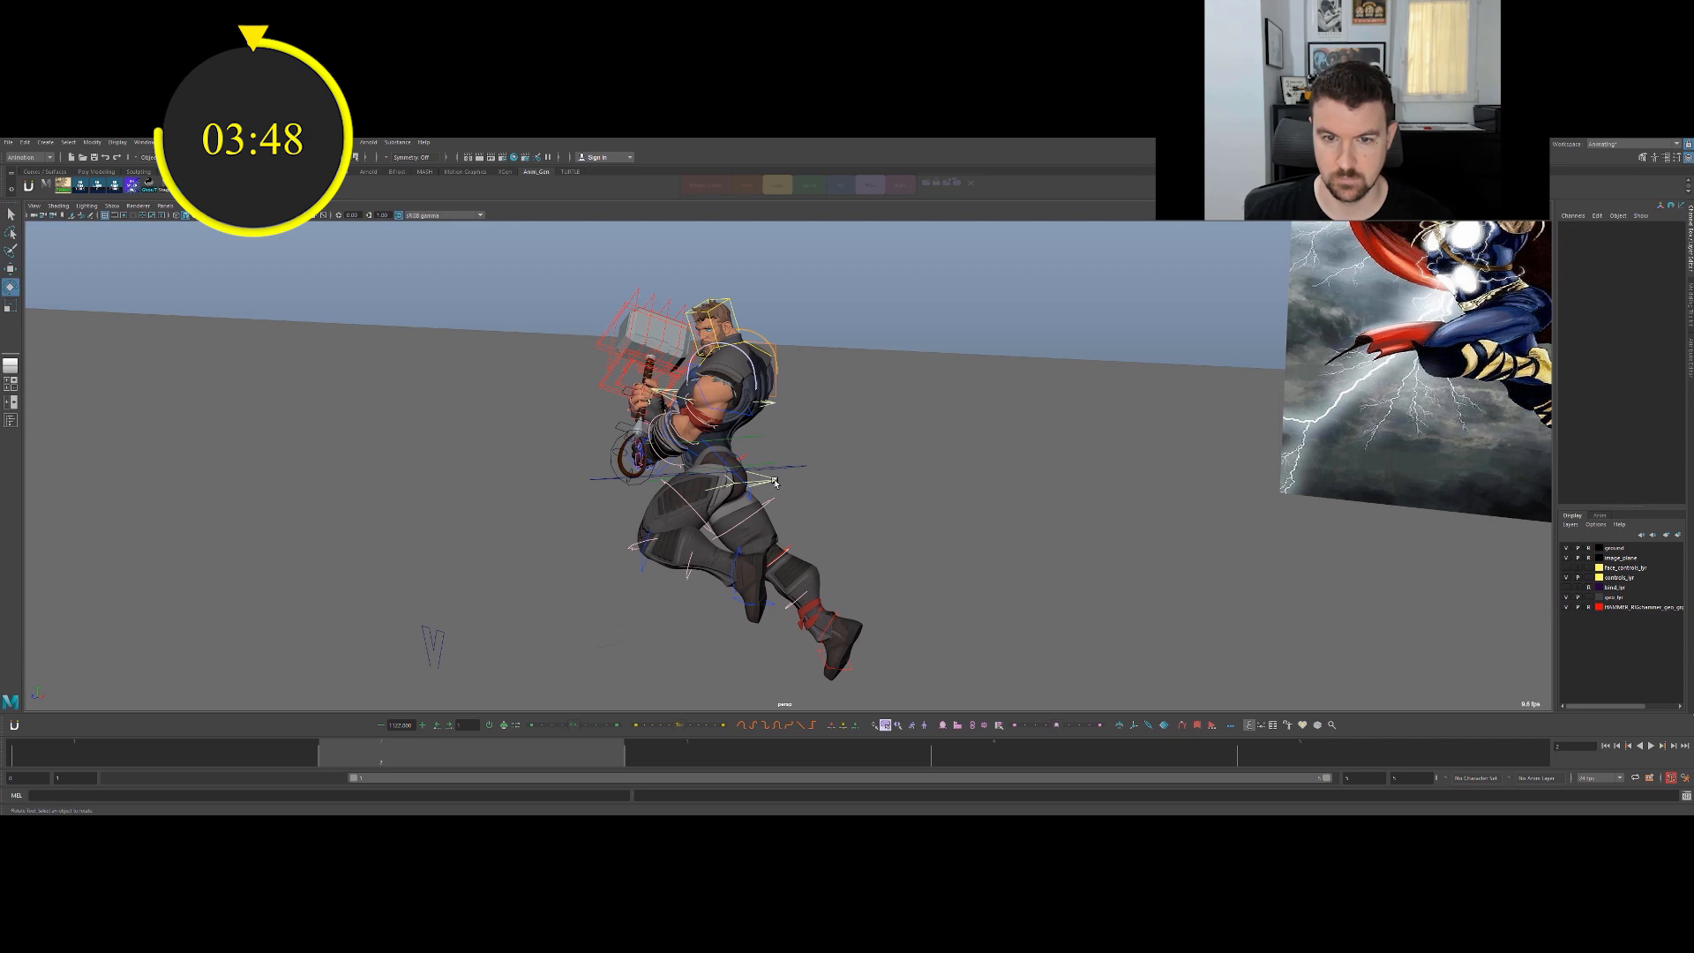
# Rotate the pelvis control to angle the hips, and adjust the middle spine control's rotation.
pyautogui.click(775, 482)
pyautogui.moveTo(710, 519); pyautogui.dragTo(682, 510)
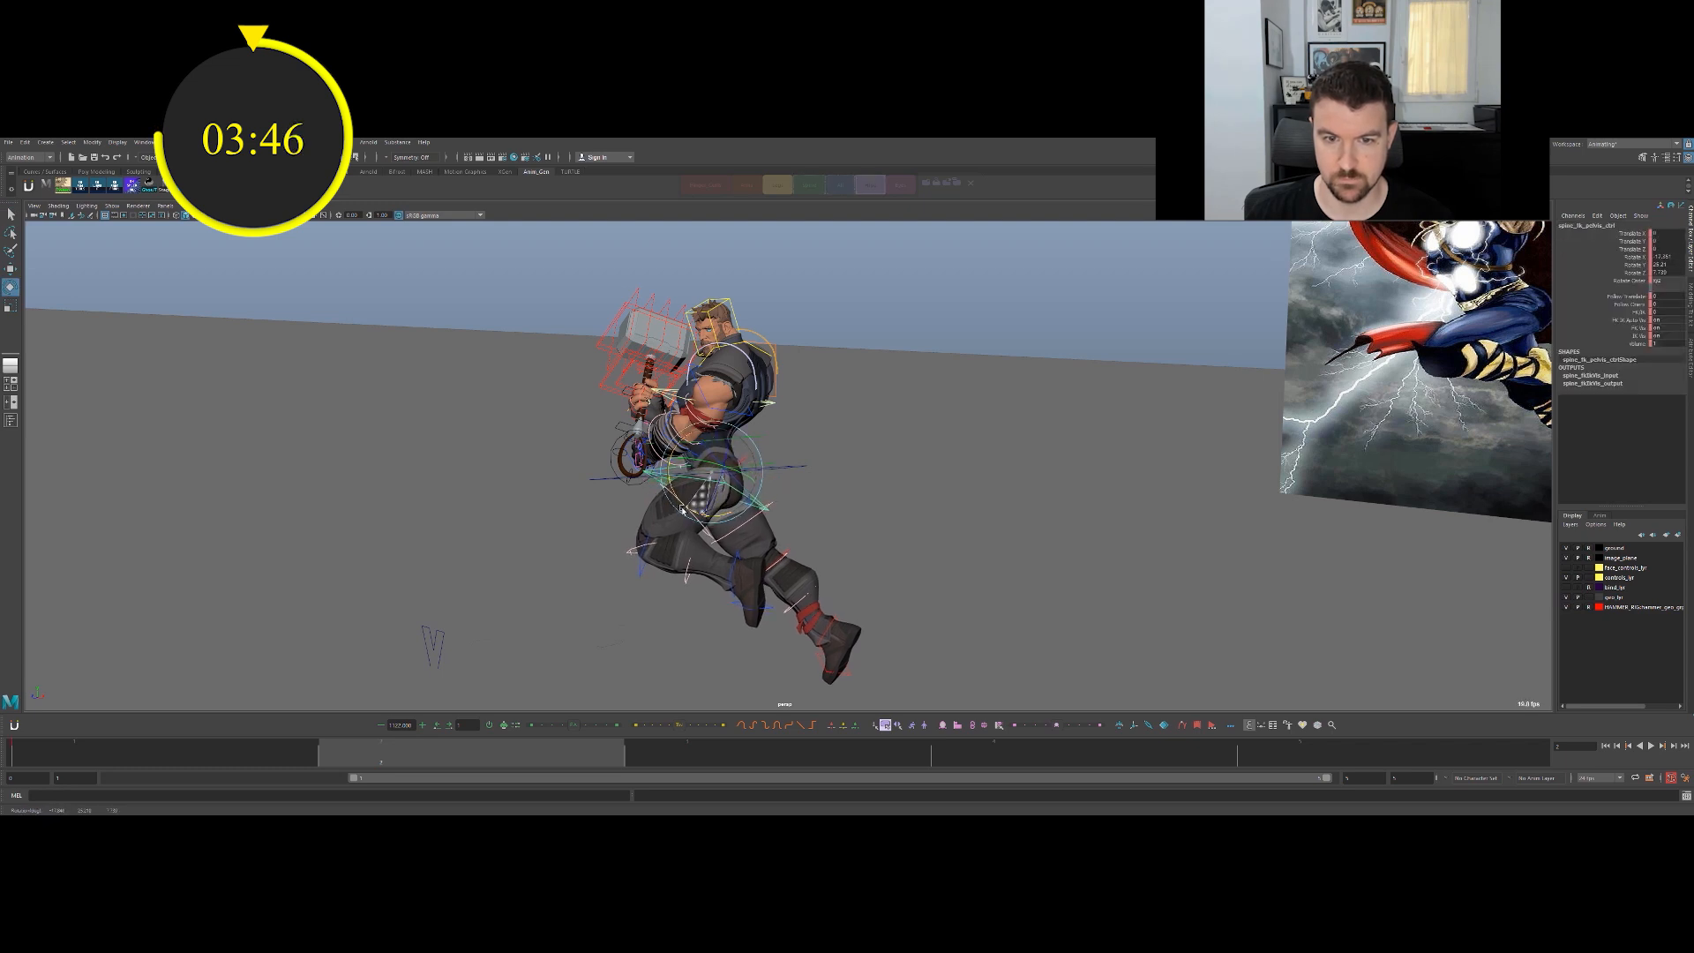
pyautogui.click(770, 468)
pyautogui.moveTo(725, 512); pyautogui.dragTo(750, 472)
pyautogui.click(772, 454)
pyautogui.moveTo(749, 473)
pyautogui.keyDown('alt'); pyautogui.mouseDown()
pyautogui.moveTo(787, 450)
pyautogui.moveTo(723, 456)
pyautogui.mouseUp(); pyautogui.keyUp('alt')
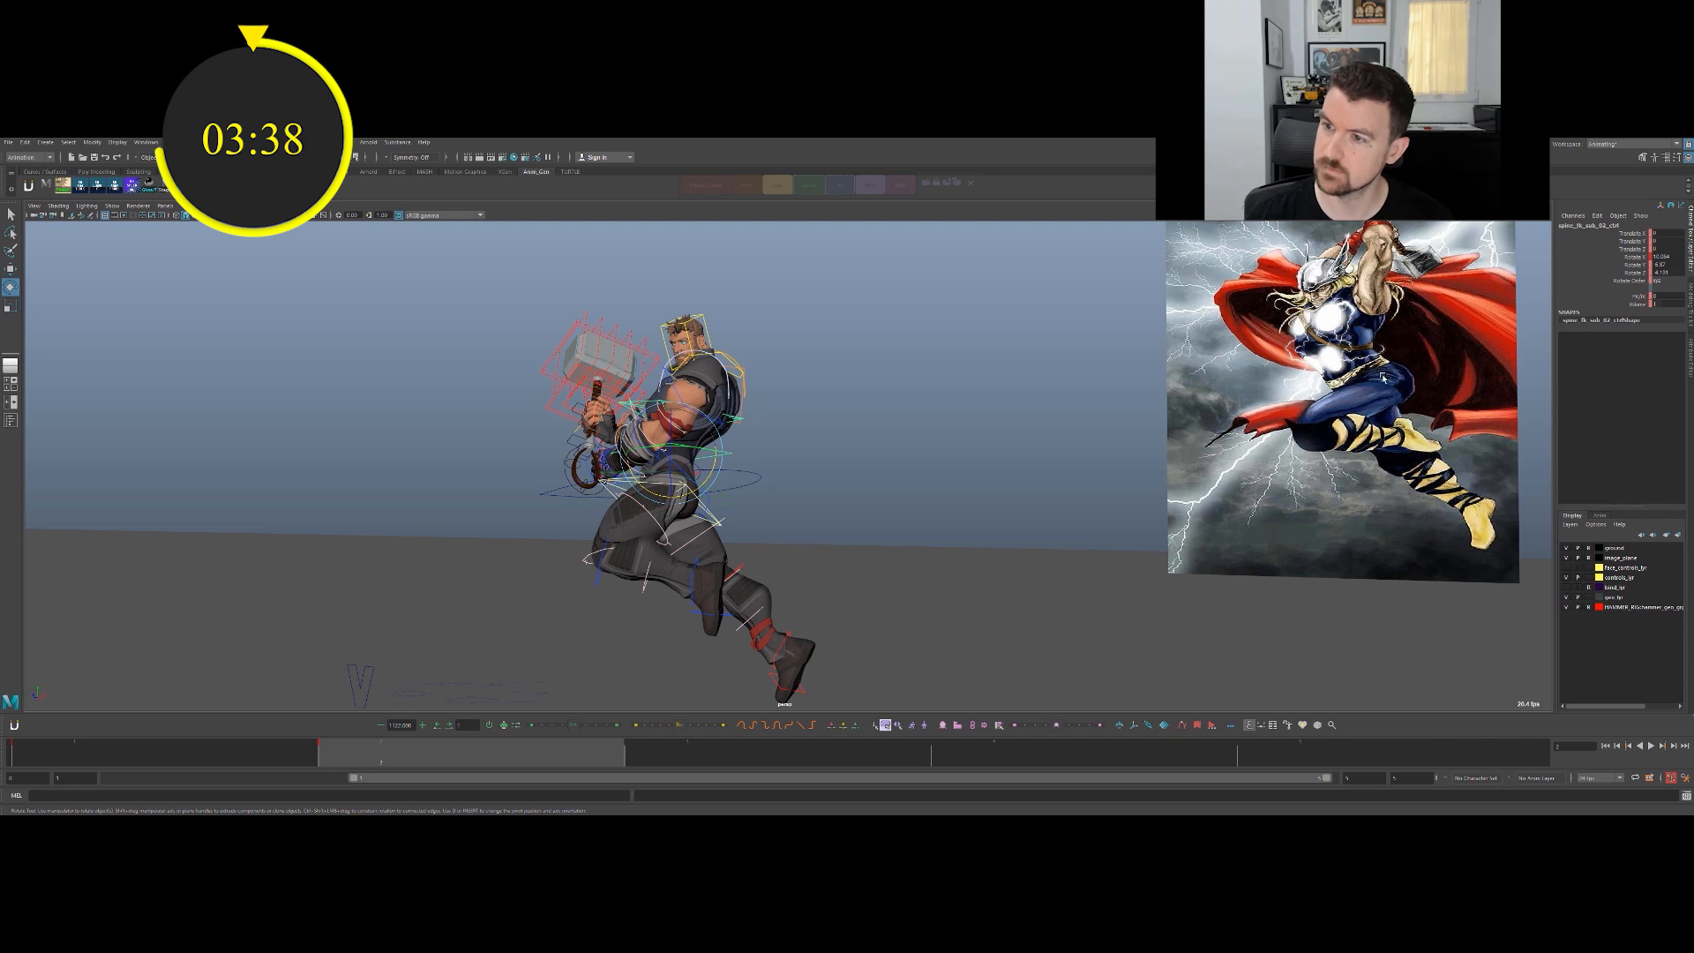
# Rotate the neck's base control to lean Thor's neck in line with the twisted torso.
pyautogui.keyDown('alt'); pyautogui.moveTo(878, 415); pyautogui.dragTo(701, 461); pyautogui.keyUp('alt')
pyautogui.click(730, 412)
pyautogui.press('e')
pyautogui.click(766, 408)
pyautogui.keyDown('alt'); pyautogui.moveTo(767, 409); pyautogui.dragTo(824, 378); pyautogui.keyUp('alt')
pyautogui.click(725, 367)
pyautogui.press('e')
pyautogui.moveTo(713, 374); pyautogui.dragTo(690, 385)
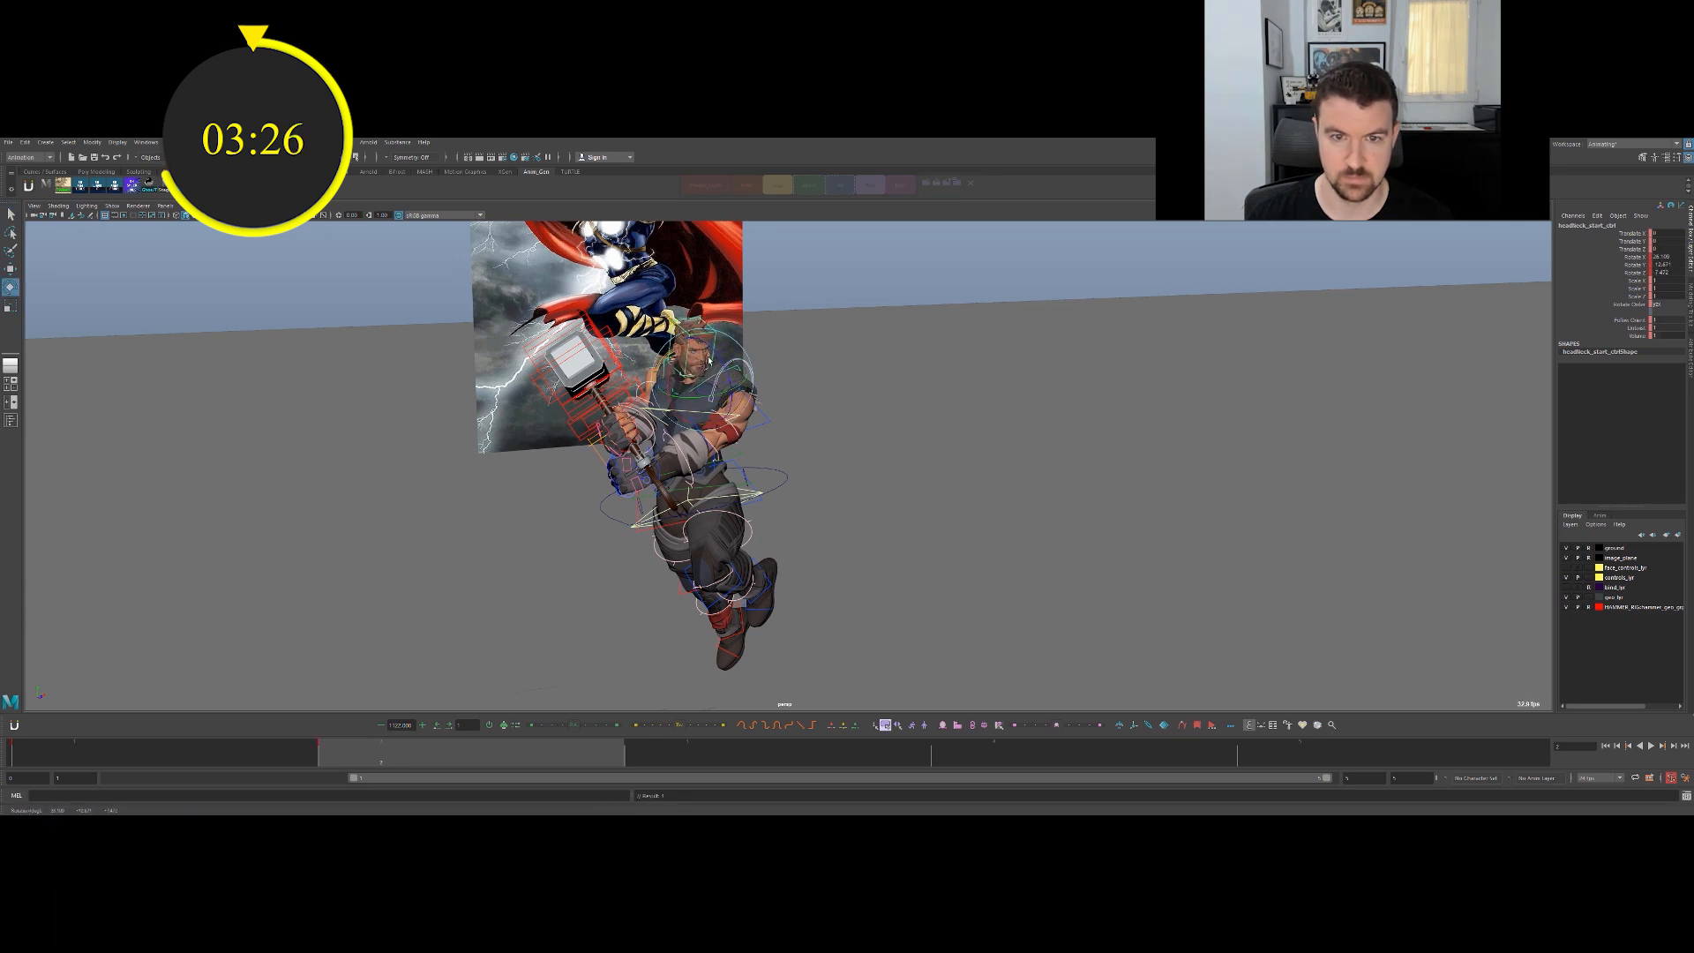
# Rotate the head control so that Thor's face turns in the reference's direction.
pyautogui.click(710, 358)
pyautogui.moveTo(688, 360); pyautogui.dragTo(694, 356)
pyautogui.keyDown('alt'); pyautogui.moveTo(694, 357); pyautogui.dragTo(622, 339); pyautogui.keyUp('alt')
pyautogui.keyDown('alt'); pyautogui.moveTo(622, 353); pyautogui.dragTo(683, 399, button='right'); pyautogui.keyUp('alt')
pyautogui.press('q')
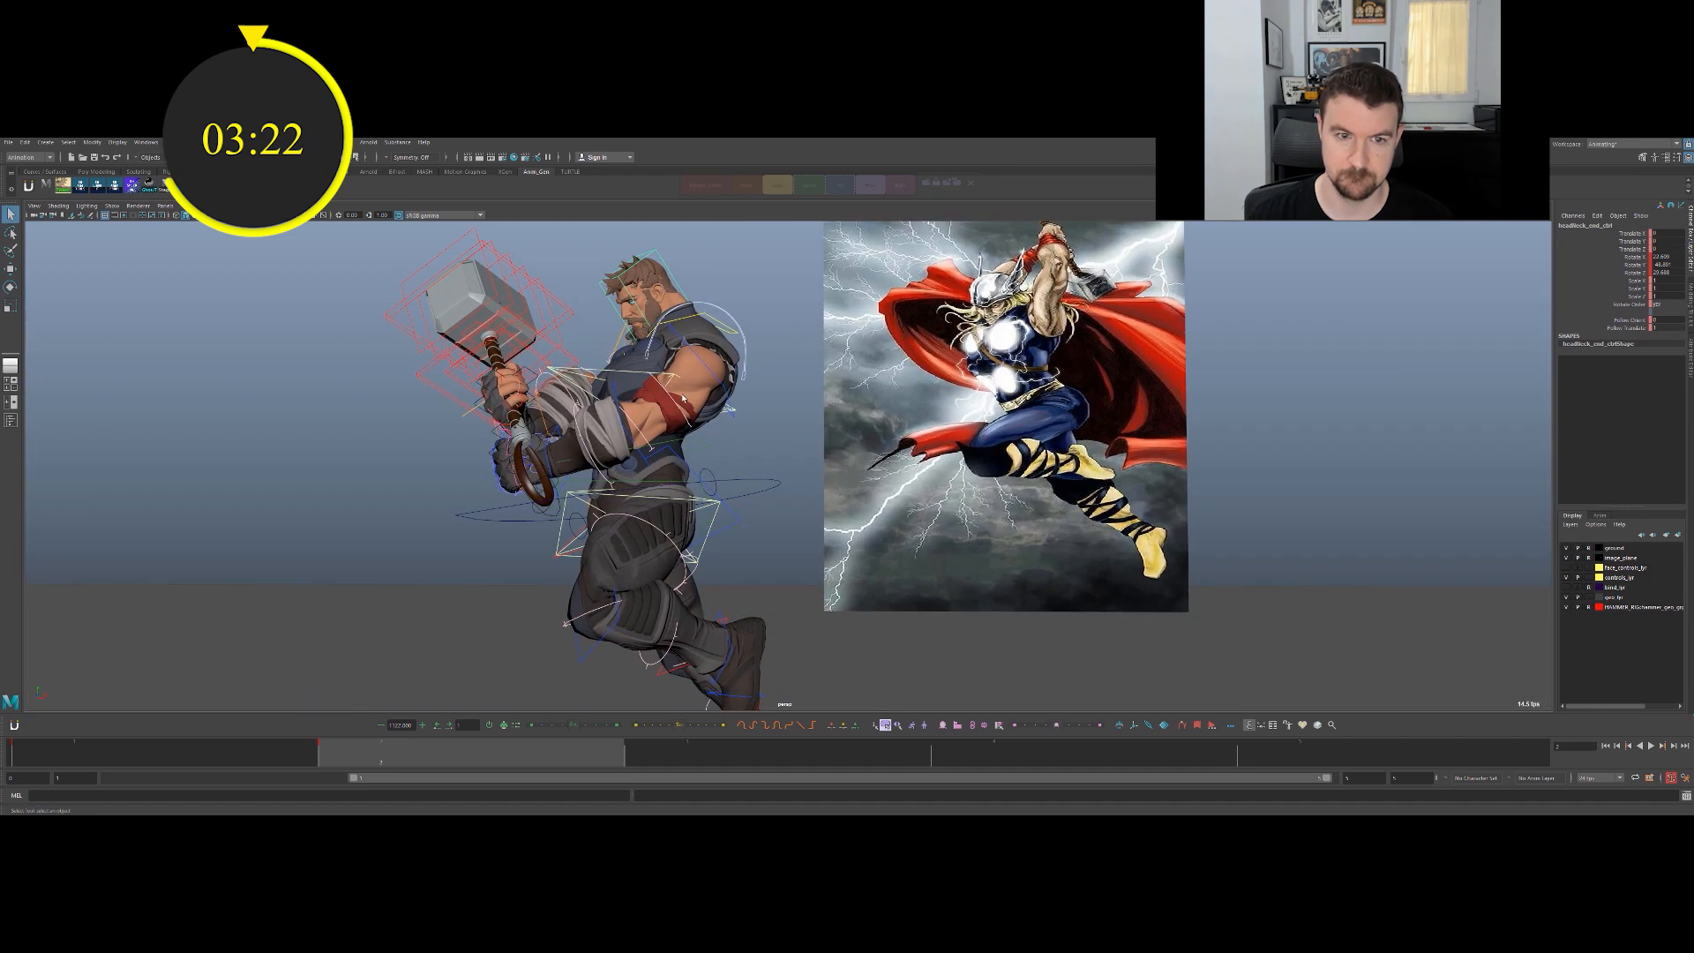
# Select the hammer's handle control and move the hammer up in front of Thor's chest.
pyautogui.keyDown('alt'); pyautogui.moveTo(682, 398); pyautogui.dragTo(640, 407); pyautogui.keyUp('alt')
pyautogui.keyDown('alt'); pyautogui.moveTo(618, 371); pyautogui.dragTo(706, 445, button='middle'); pyautogui.keyUp('alt')
pyautogui.click(668, 430)
pyautogui.press('w')
pyautogui.keyDown('alt'); pyautogui.moveTo(678, 431); pyautogui.dragTo(564, 441); pyautogui.keyUp('alt')
pyautogui.keyDown('alt'); pyautogui.moveTo(564, 441); pyautogui.dragTo(476, 480, button='right'); pyautogui.keyUp('alt')
pyautogui.keyDown('alt'); pyautogui.moveTo(476, 480); pyautogui.dragTo(636, 533); pyautogui.keyUp('alt')
pyautogui.press('w')
pyautogui.press('w')
pyautogui.press('w')
pyautogui.press('w')
pyautogui.keyDown('alt'); pyautogui.moveTo(733, 481); pyautogui.dragTo(668, 510); pyautogui.keyUp('alt')
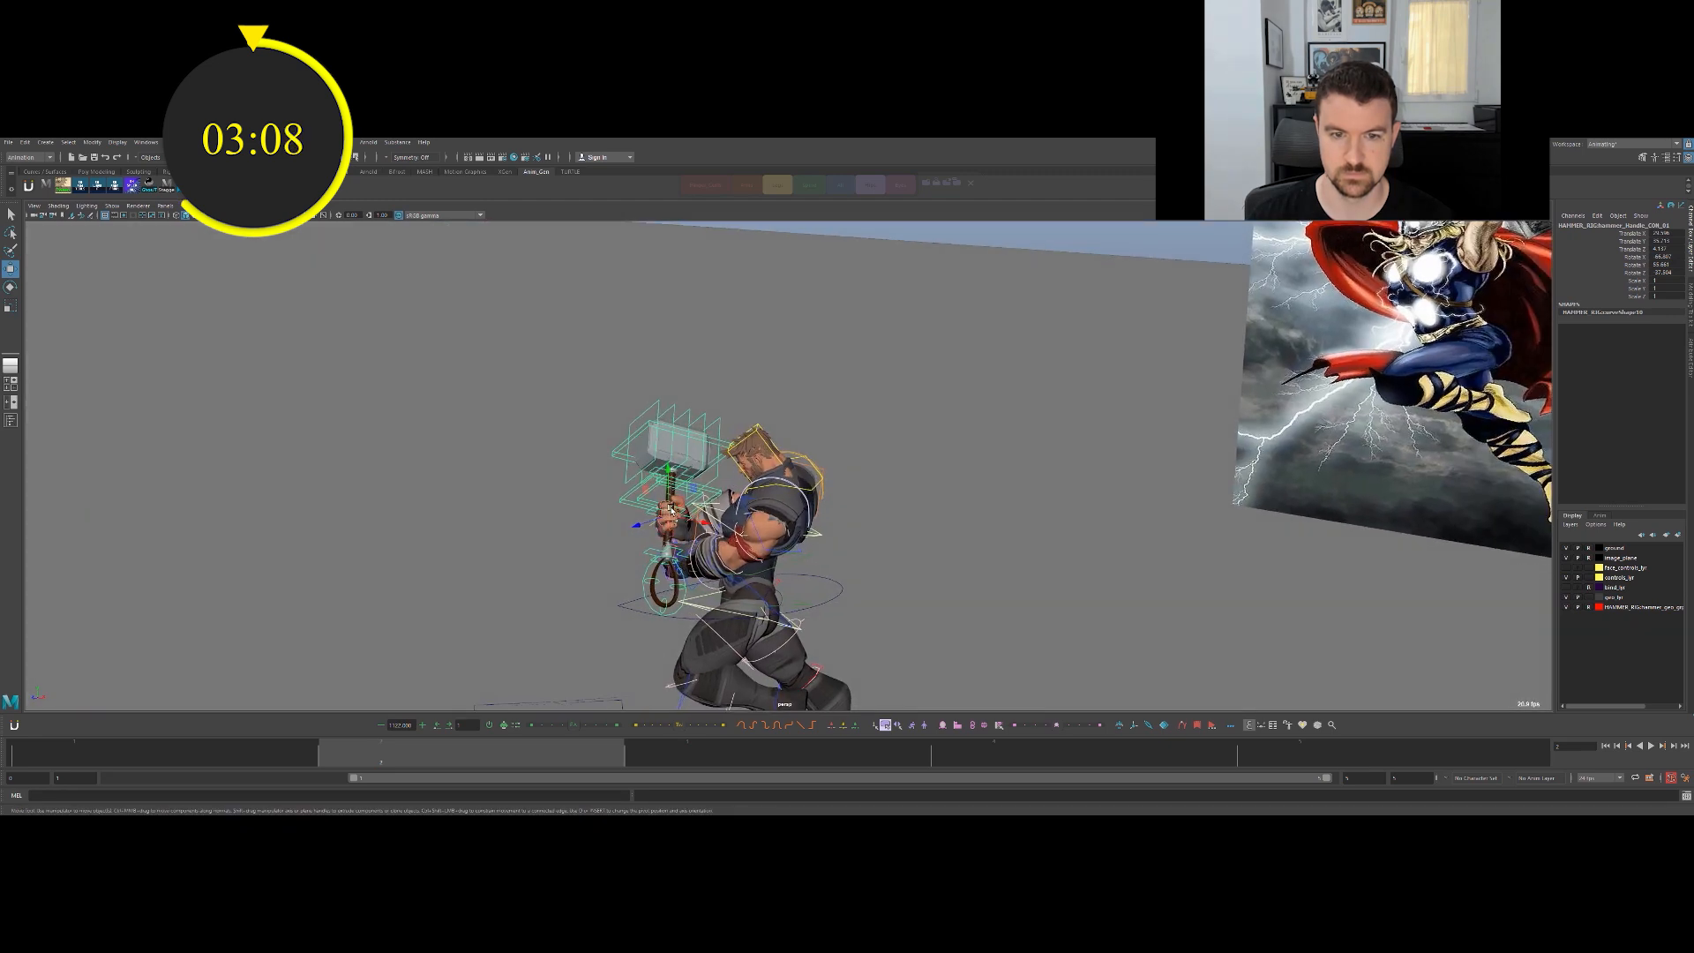
# Rotate and move the hammer's handle control so the hammer hangs head-down behind Thor's raised right arm.
pyautogui.press('e')
pyautogui.keyDown('alt'); pyautogui.moveTo(869, 439); pyautogui.dragTo(705, 434); pyautogui.keyUp('alt')
pyautogui.keyDown('alt'); pyautogui.moveTo(662, 441); pyautogui.dragTo(748, 444); pyautogui.keyUp('alt')
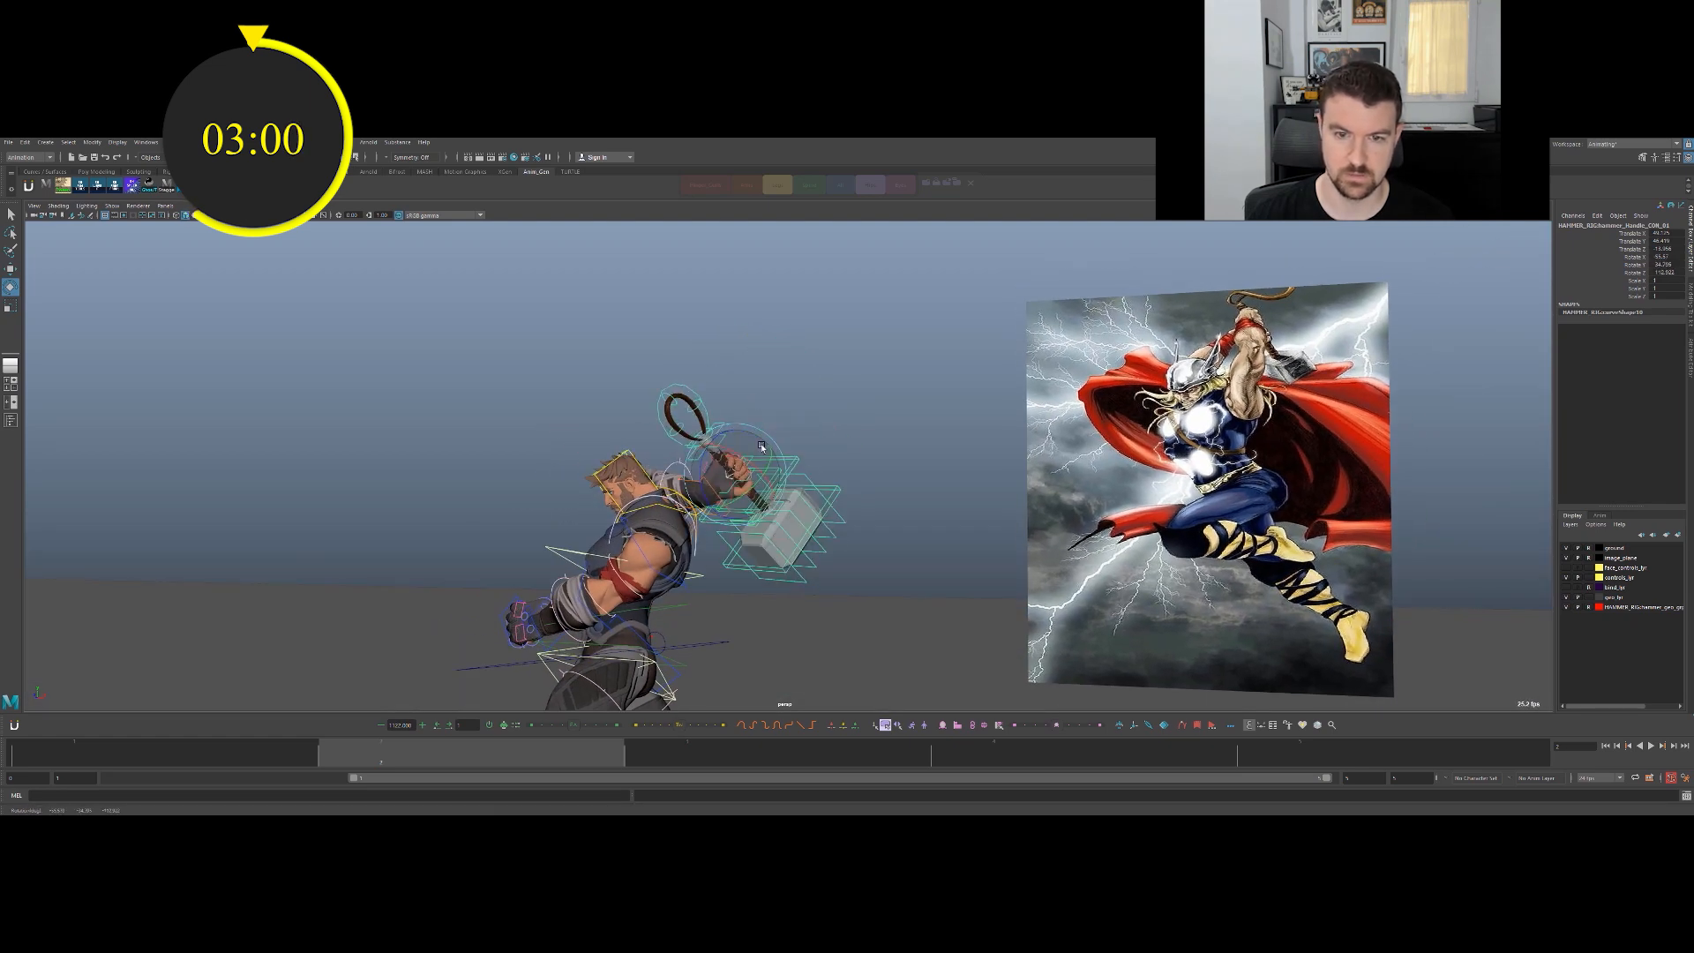
pyautogui.moveTo(710, 482); pyautogui.dragTo(757, 443)
pyautogui.press('w')
pyautogui.press('e')
pyautogui.press('q')
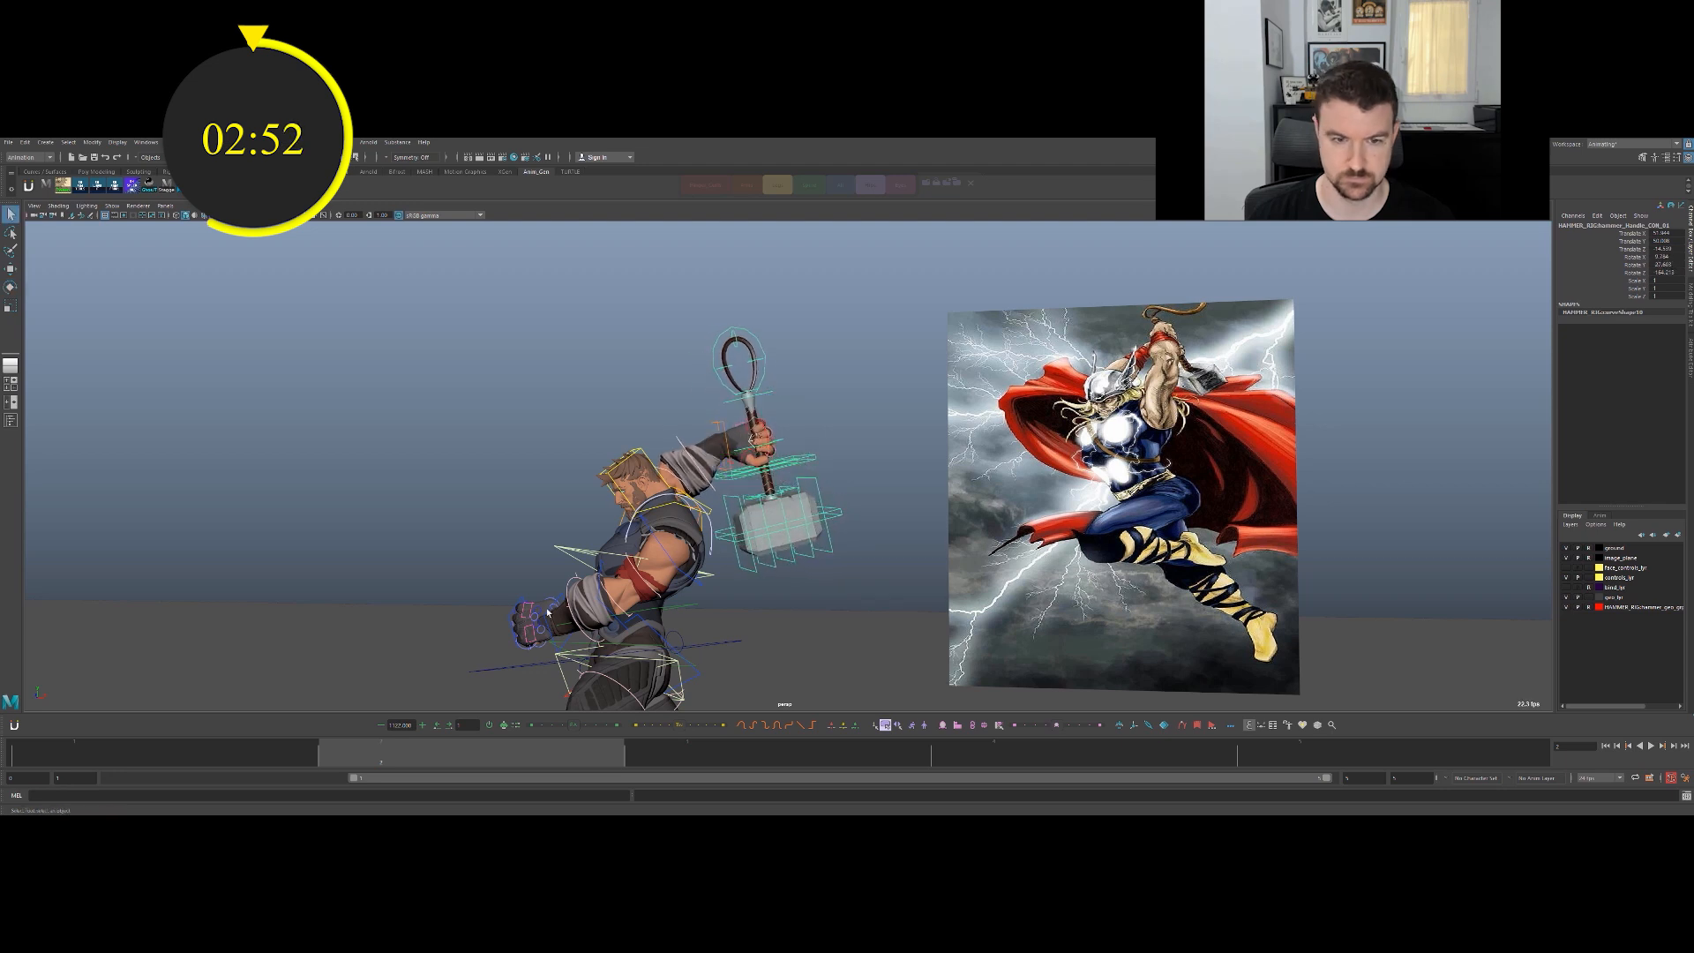
# Rotate the left upper arm's FK control to raise the arm, and undo the last unwanted changes.
pyautogui.keyDown('alt'); pyautogui.moveTo(681, 553); pyautogui.dragTo(676, 563); pyautogui.keyUp('alt')
pyautogui.click(674, 563)
pyautogui.click(662, 572)
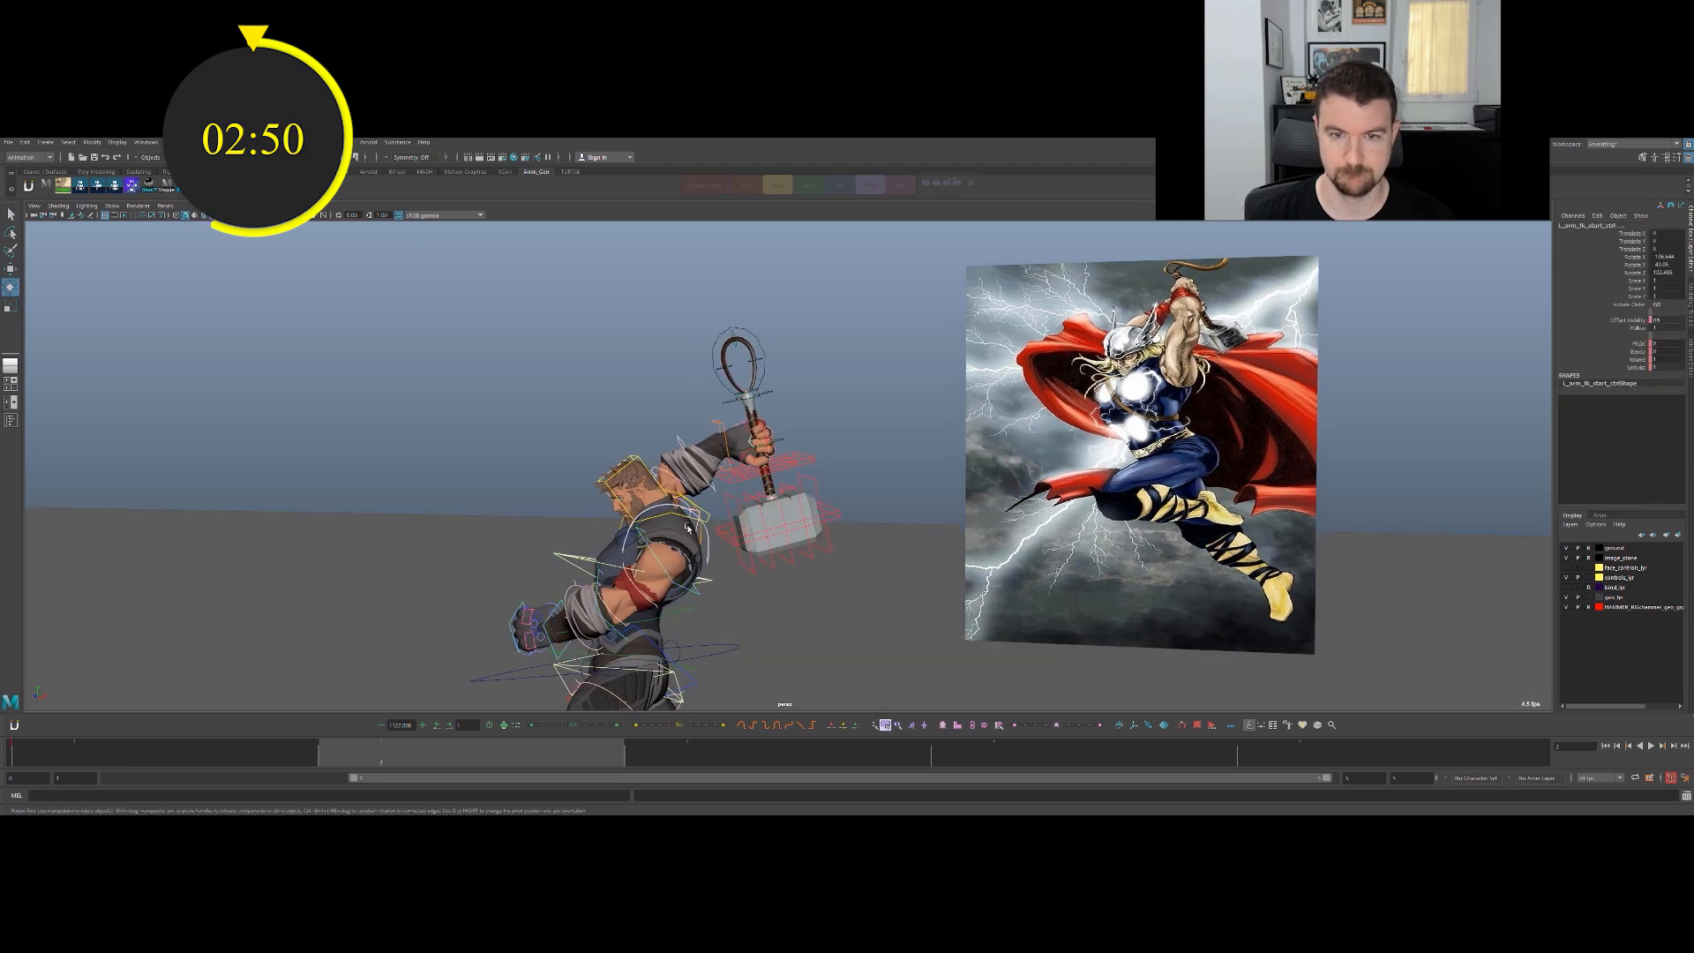
pyautogui.moveTo(658, 538); pyautogui.dragTo(672, 547)
pyautogui.keyDown('alt'); pyautogui.moveTo(672, 547); pyautogui.dragTo(706, 561); pyautogui.keyUp('alt')
pyautogui.hotkey('ctrl', 'z')
pyautogui.hotkey('ctrl', 'z')
pyautogui.hotkey('ctrl', 'z')
pyautogui.hotkey('ctrl', 'z')
pyautogui.hotkey('ctrl', 'z')
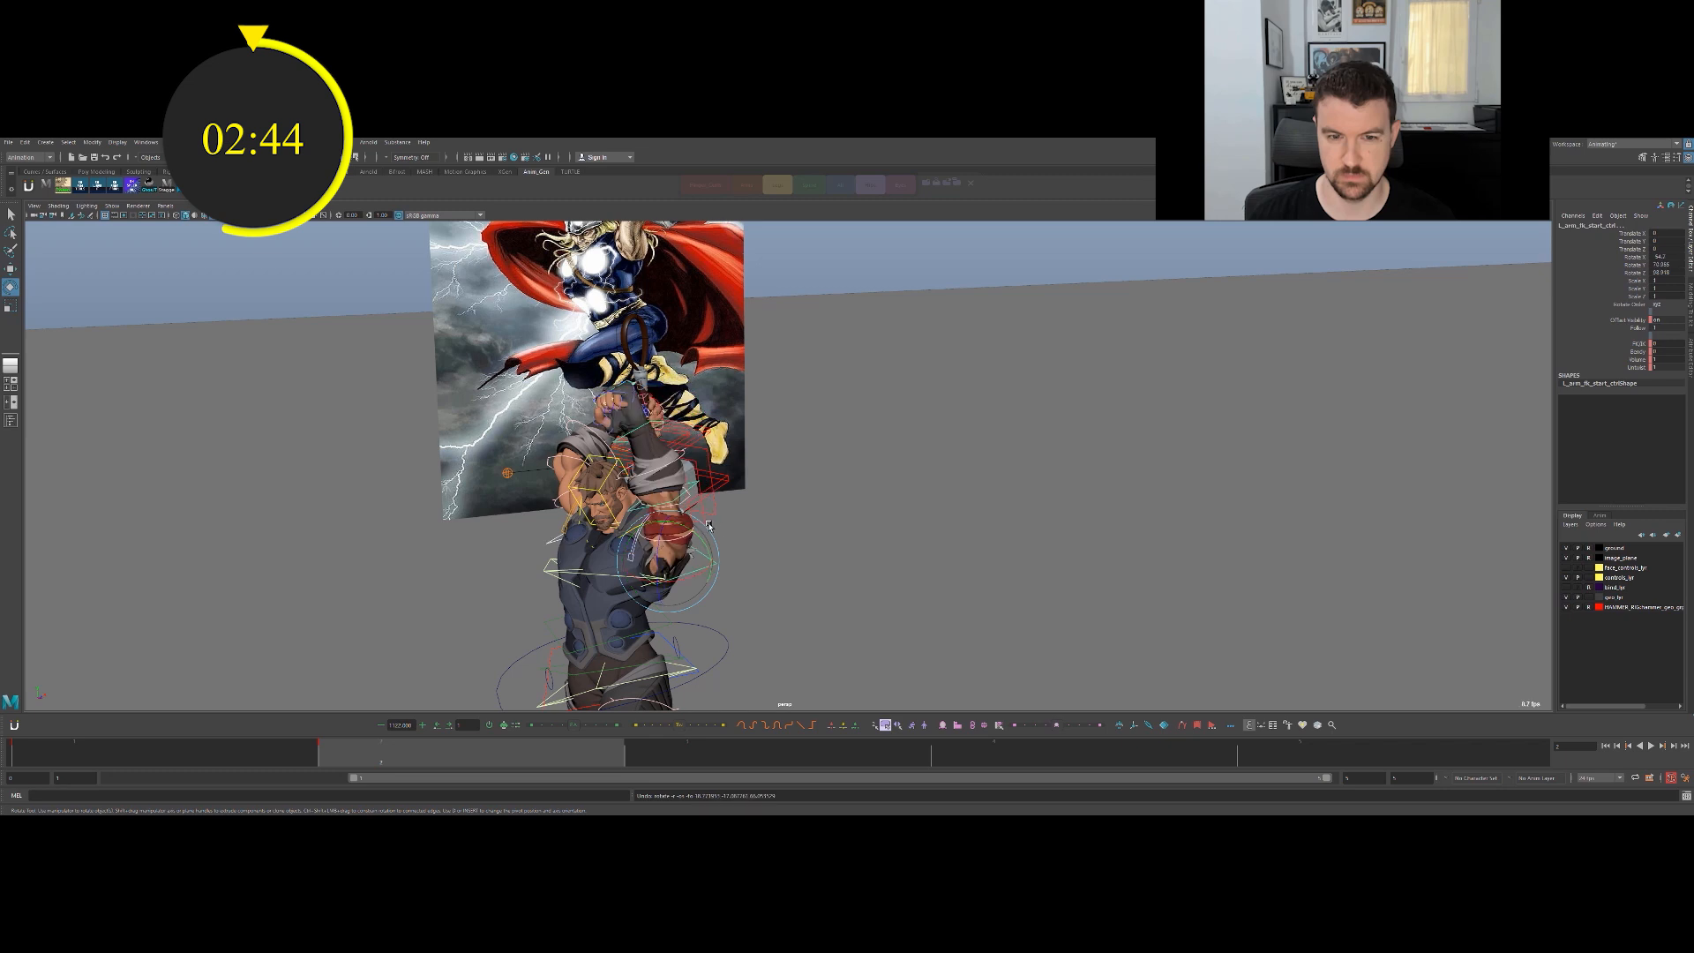
# Rotate the left upper arm's FK control to lift the left arm above the shoulder.
pyautogui.press('q')
pyautogui.keyDown('alt'); pyautogui.moveTo(697, 539); pyautogui.dragTo(662, 525); pyautogui.keyUp('alt')
pyautogui.click(690, 536)
pyautogui.press('e')
pyautogui.click(722, 547)
pyautogui.press('e')
pyautogui.moveTo(662, 565); pyautogui.dragTo(679, 530)
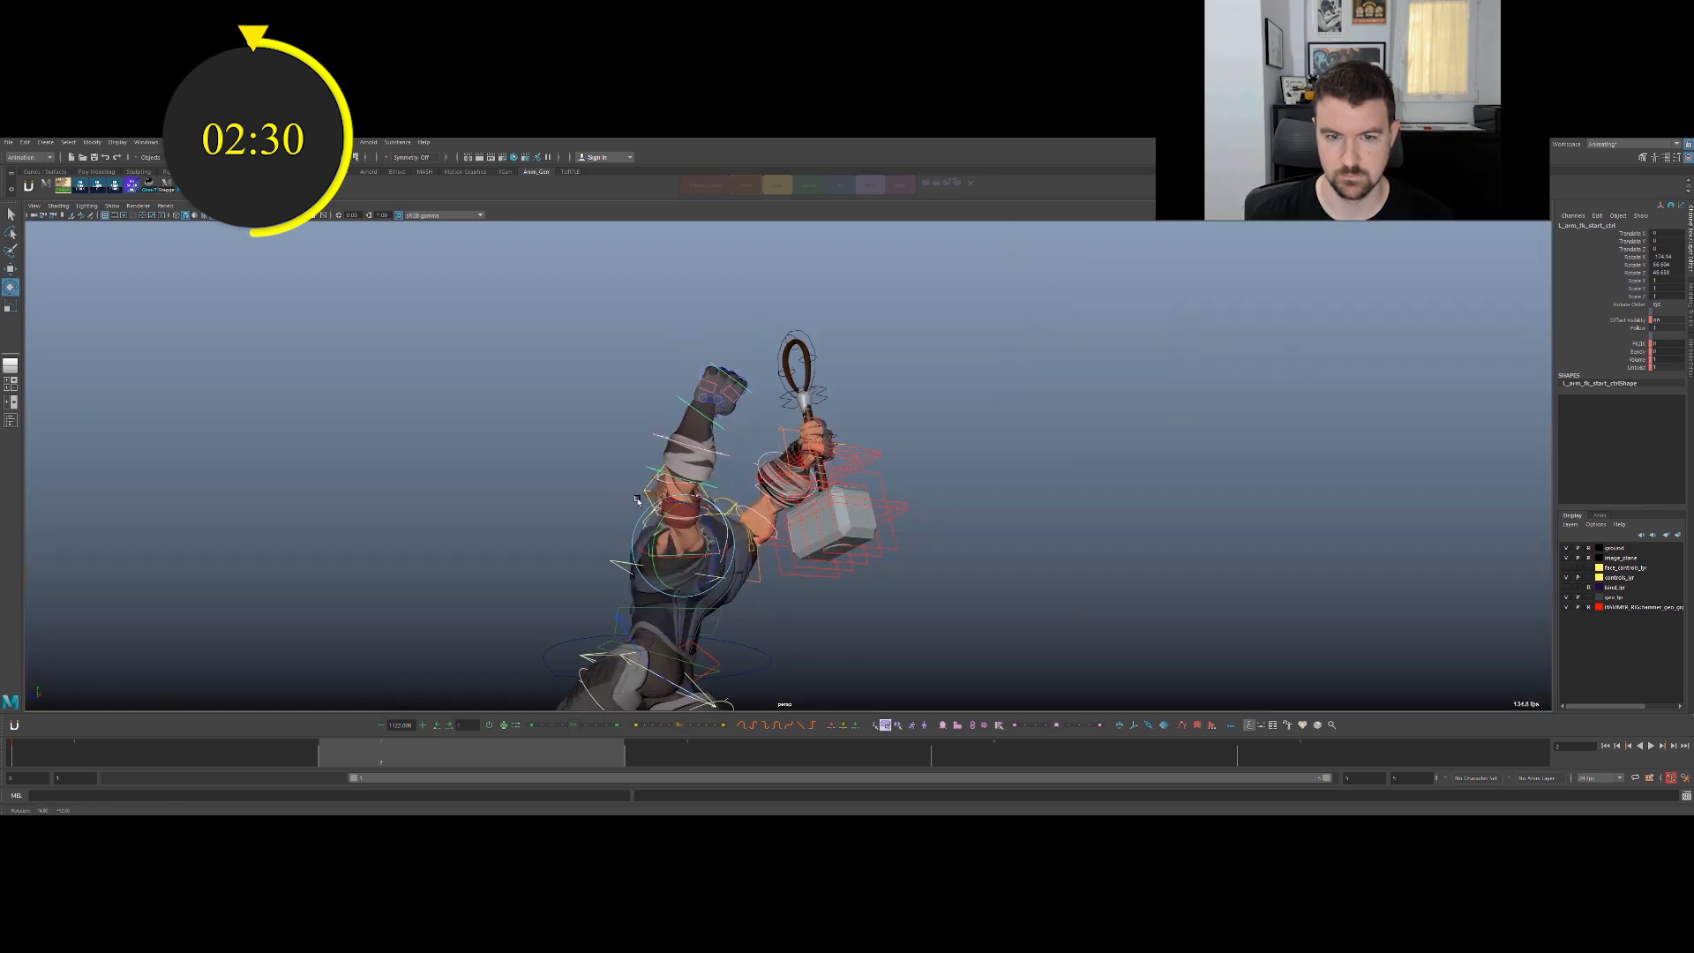
pyautogui.moveTo(697, 501); pyautogui.dragTo(711, 477)
# Rotate the left arm's FK controls to bend the elbow and bring the left hand toward the hammer's handle.
pyautogui.click(720, 466)
pyautogui.press('q')
pyautogui.keyDown('alt'); pyautogui.moveTo(701, 545); pyautogui.dragTo(843, 516); pyautogui.keyUp('alt')
pyautogui.click(729, 552)
pyautogui.press('e')
pyautogui.click(715, 557)
pyautogui.press('e')
pyautogui.press('q')
pyautogui.keyDown('alt'); pyautogui.moveTo(759, 463); pyautogui.dragTo(873, 539); pyautogui.keyUp('alt')
pyautogui.click(819, 468)
pyautogui.keyDown('alt'); pyautogui.moveTo(589, 458); pyautogui.dragTo(768, 403); pyautogui.keyUp('alt')
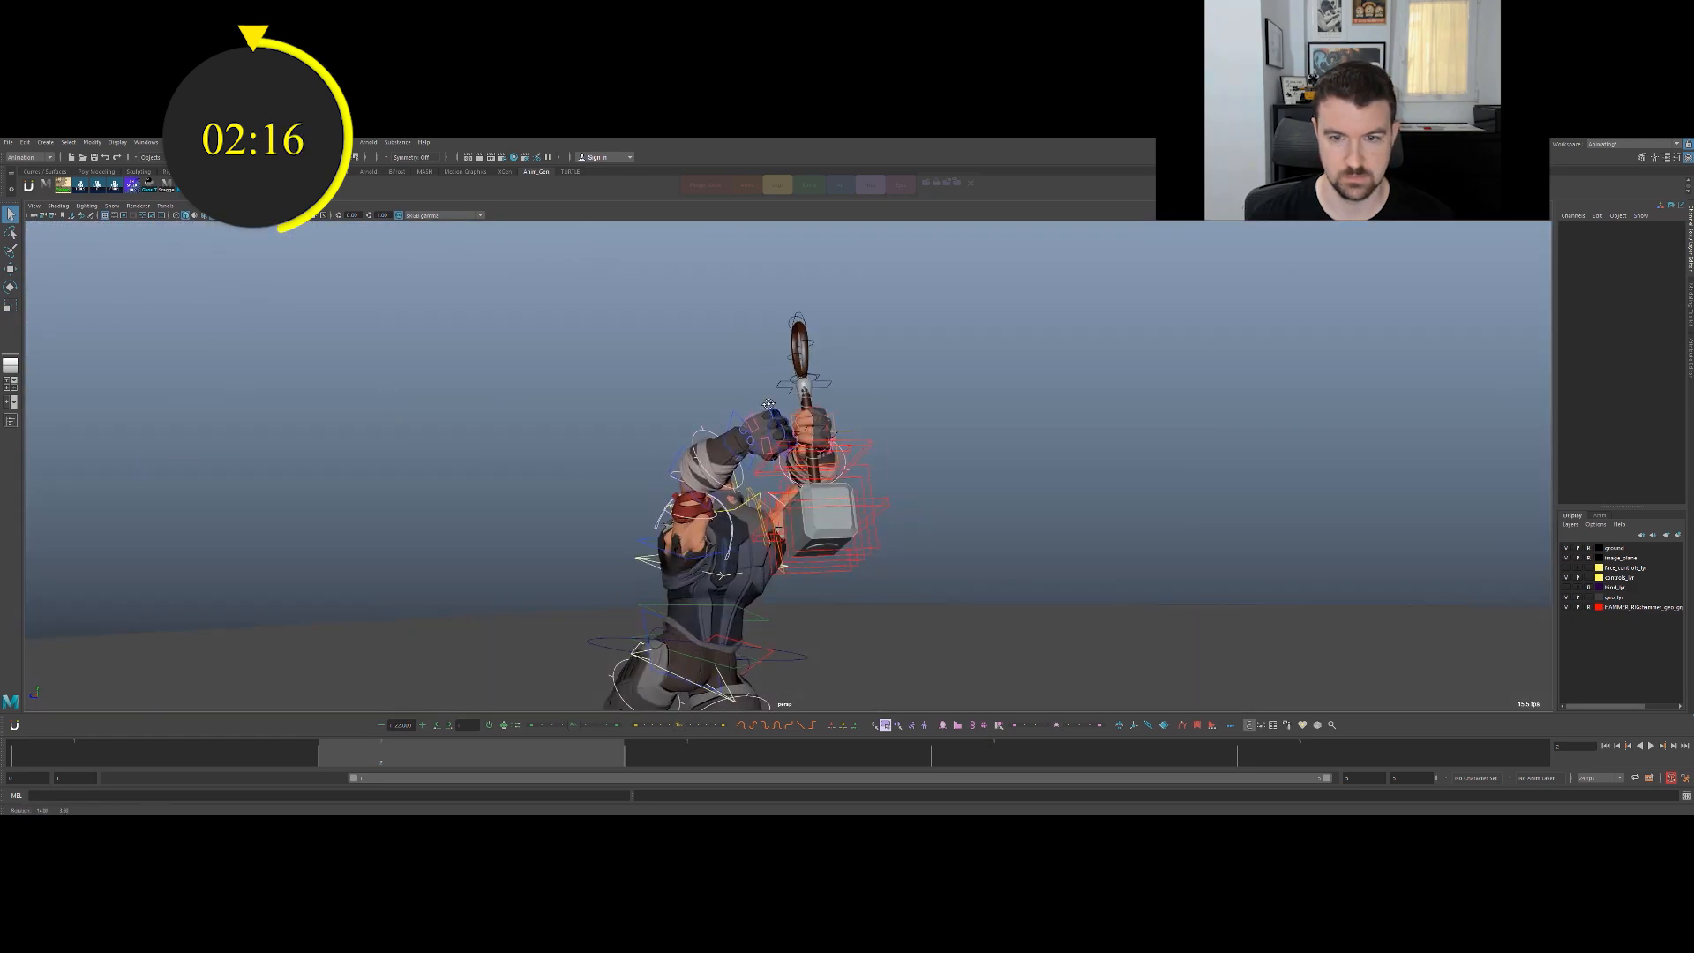
# Reposition the hammer's handle control, undoing the first move, so the grip lines up with both hands.
pyautogui.click(870, 448)
pyautogui.press('w')
pyautogui.moveTo(832, 467)
pyautogui.keyDown('alt'); pyautogui.mouseDown()
pyautogui.moveTo(816, 499)
pyautogui.moveTo(786, 437)
pyautogui.moveTo(817, 438)
pyautogui.mouseUp(); pyautogui.keyUp('alt')
pyautogui.hotkey('ctrl', 'z')
pyautogui.press('q')
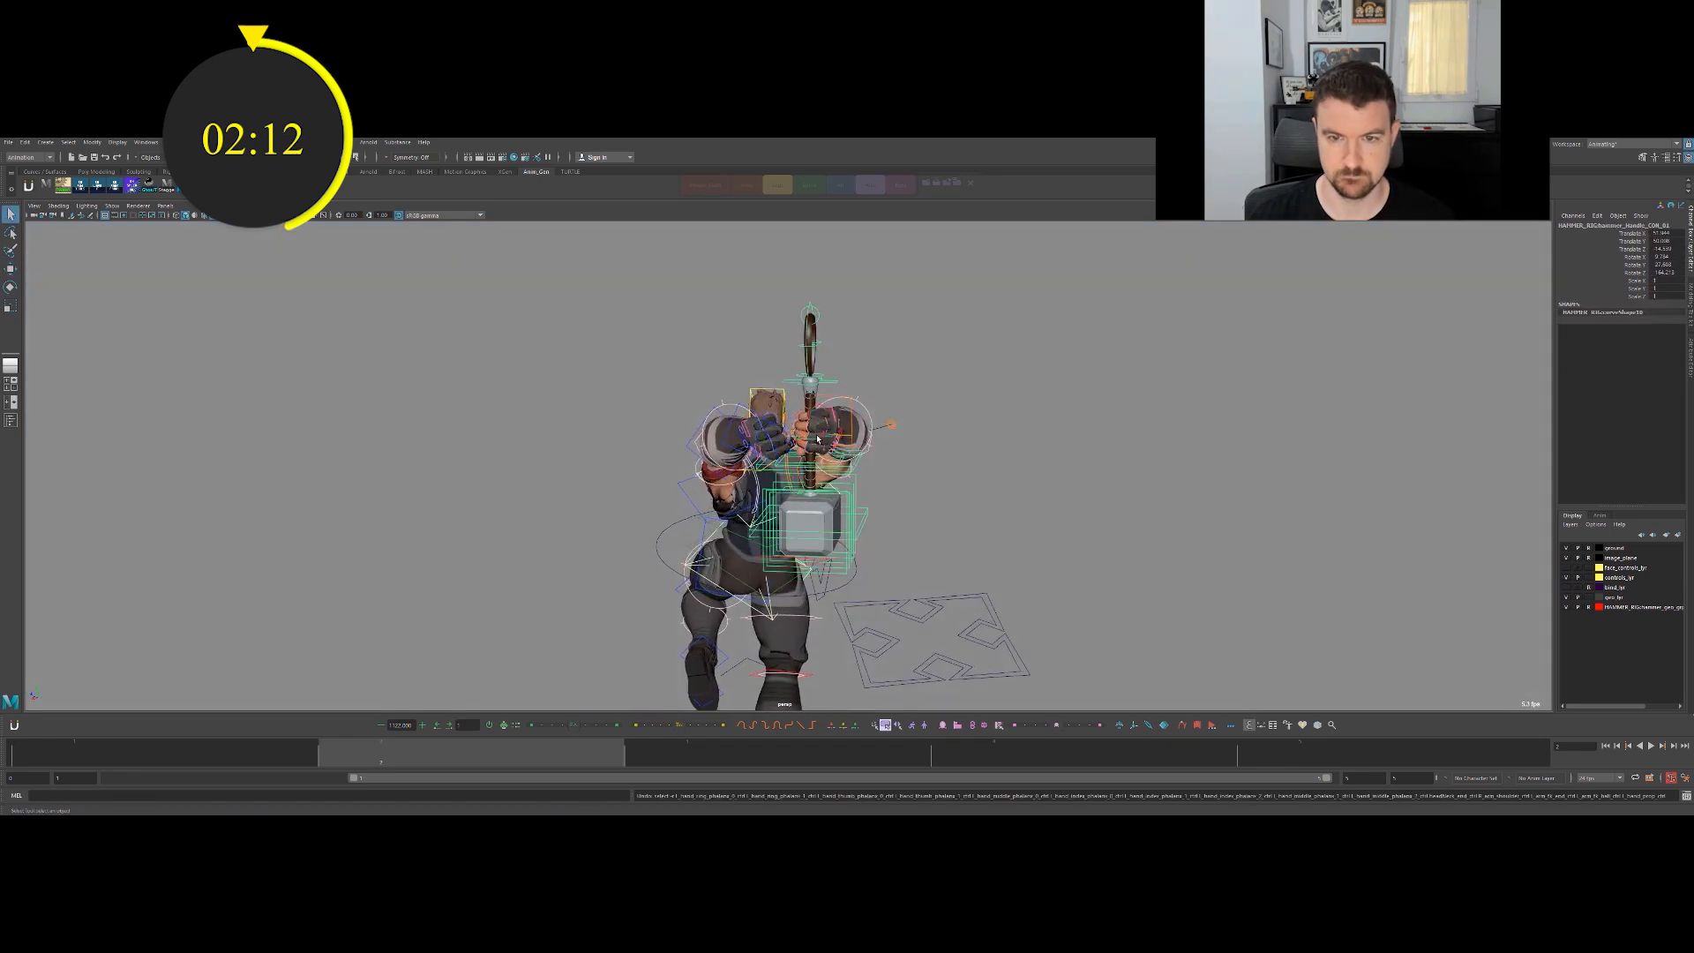
pyautogui.press('w')
pyautogui.moveTo(807, 446)
pyautogui.keyDown('alt'); pyautogui.mouseDown()
pyautogui.moveTo(821, 428)
pyautogui.moveTo(766, 448)
pyautogui.moveTo(816, 415)
pyautogui.mouseUp(); pyautogui.keyUp('alt')
pyautogui.moveTo(691, 430); pyautogui.dragTo(747, 506)
# Rotate the left forearm's and upper arm's FK controls to place the left hand on the hammer's handle.
pyautogui.press('q')
pyautogui.click(734, 516)
pyautogui.press('e')
pyautogui.click(782, 497)
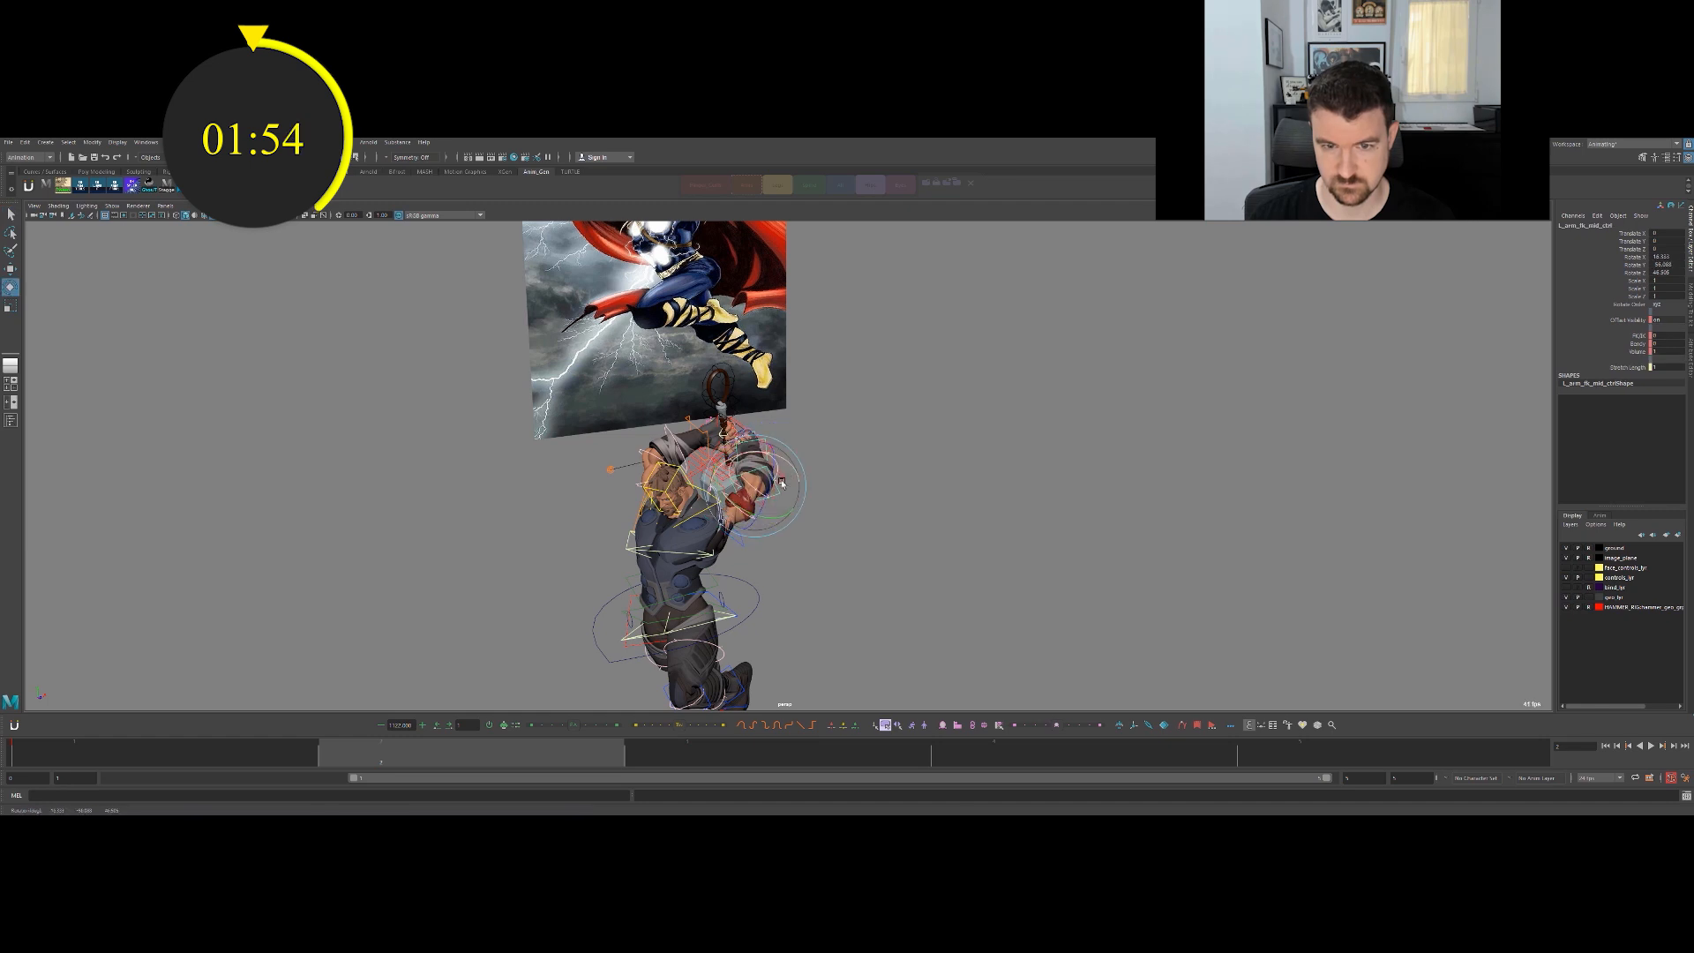
pyautogui.press('q')
pyautogui.moveTo(769, 500)
pyautogui.keyDown('alt'); pyautogui.mouseDown()
pyautogui.moveTo(734, 537)
pyautogui.moveTo(719, 527)
pyautogui.moveTo(847, 488)
pyautogui.moveTo(843, 462)
pyautogui.moveTo(776, 476)
pyautogui.mouseUp(); pyautogui.keyUp('alt')
pyautogui.click(742, 544)
pyautogui.press('e')
pyautogui.press('q')
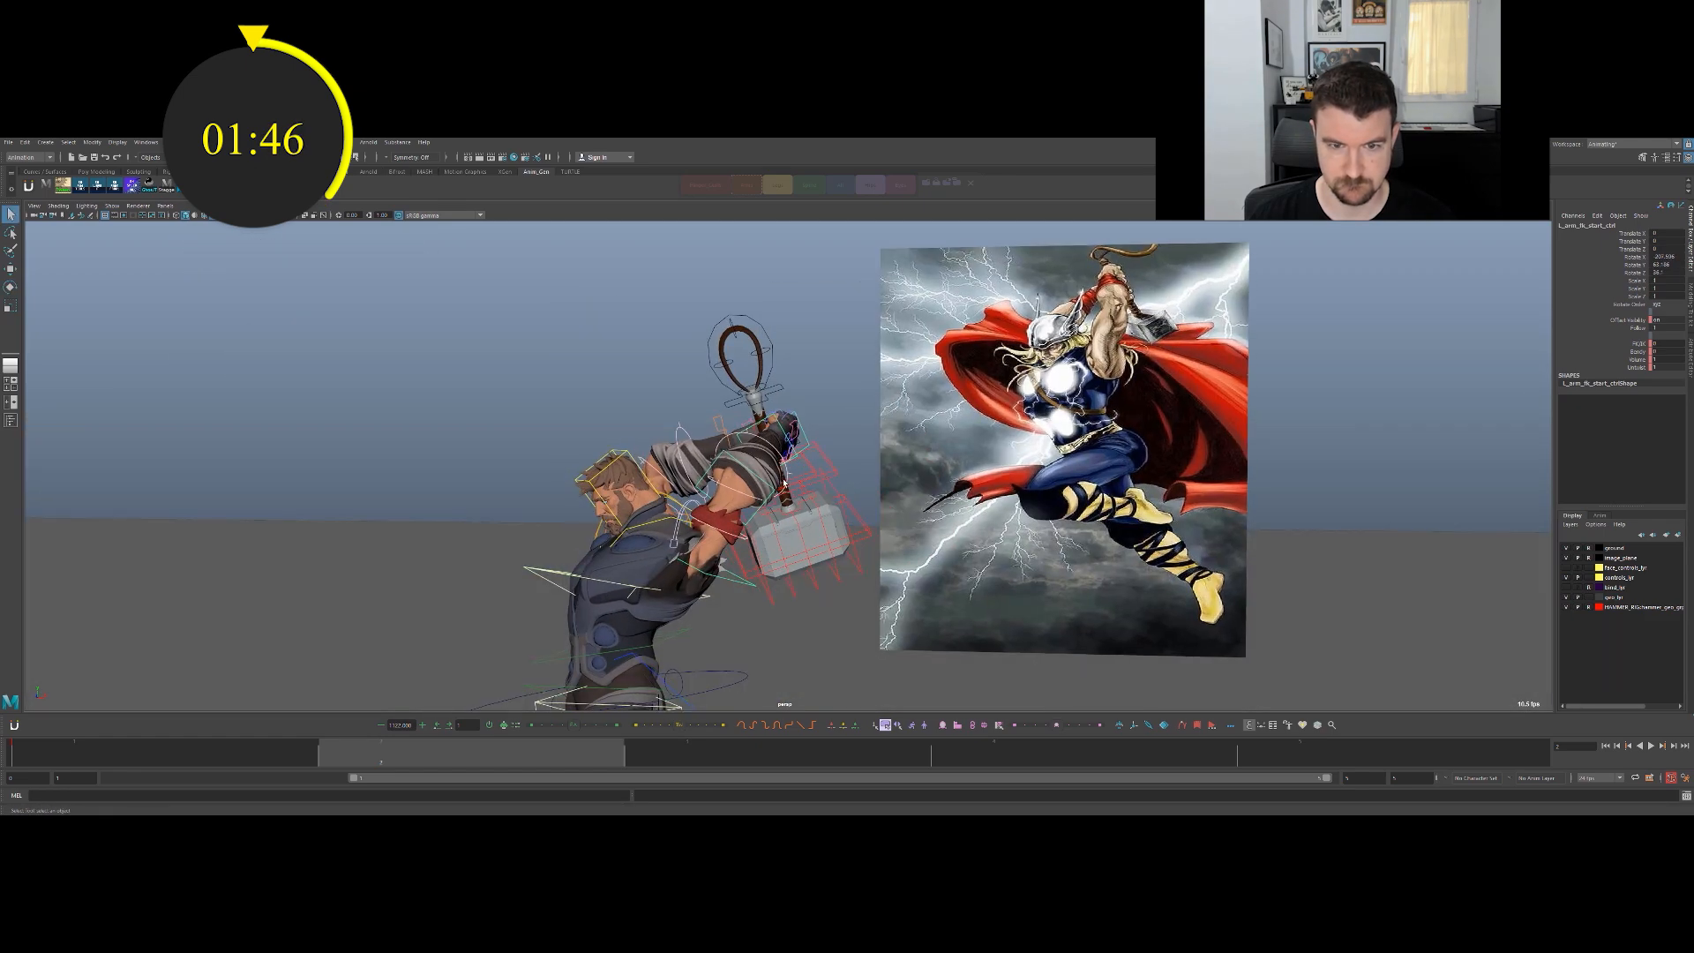
# Compare the full-body pose with the reference image from several angles.
pyautogui.keyDown('alt'); pyautogui.moveTo(838, 480); pyautogui.dragTo(794, 508, button='right'); pyautogui.keyUp('alt')
pyautogui.keyDown('alt'); pyautogui.moveTo(794, 508); pyautogui.dragTo(870, 420, button='middle'); pyautogui.keyUp('alt')
pyautogui.hotkey('alt', '1')
pyautogui.keyDown('alt'); pyautogui.moveTo(869, 420); pyautogui.dragTo(826, 440); pyautogui.keyUp('alt')
pyautogui.keyDown('alt'); pyautogui.moveTo(826, 440); pyautogui.dragTo(820, 476, button='middle'); pyautogui.keyUp('alt')
pyautogui.keyDown('alt'); pyautogui.moveTo(821, 475); pyautogui.dragTo(762, 468); pyautogui.keyUp('alt')
pyautogui.keyDown('alt'); pyautogui.moveTo(762, 469); pyautogui.dragTo(727, 448, button='middle'); pyautogui.keyUp('alt')
pyautogui.hotkey('alt', '1')
# Rotate the left thigh's FK control to refine the raised leg's angle.
pyautogui.keyDown('alt'); pyautogui.moveTo(744, 501); pyautogui.dragTo(681, 512); pyautogui.keyUp('alt')
pyautogui.click(724, 521)
pyautogui.press('e')
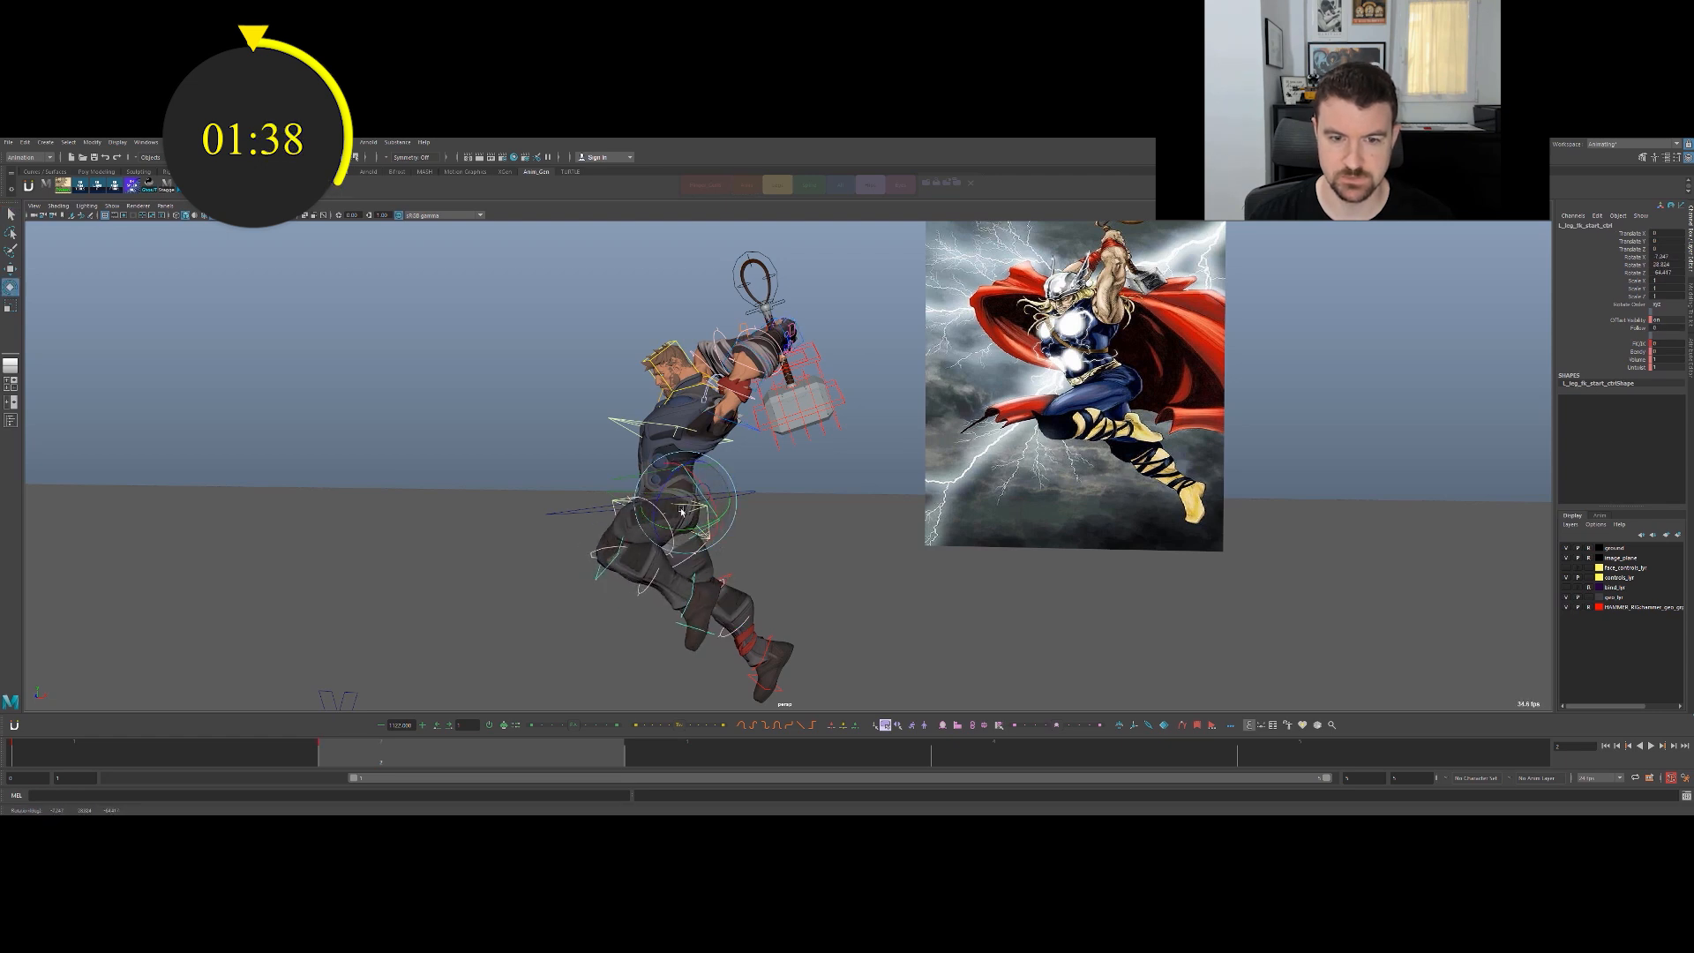
pyautogui.press('q')
pyautogui.hotkey('alt', '1')
pyautogui.hotkey('alt', '1')
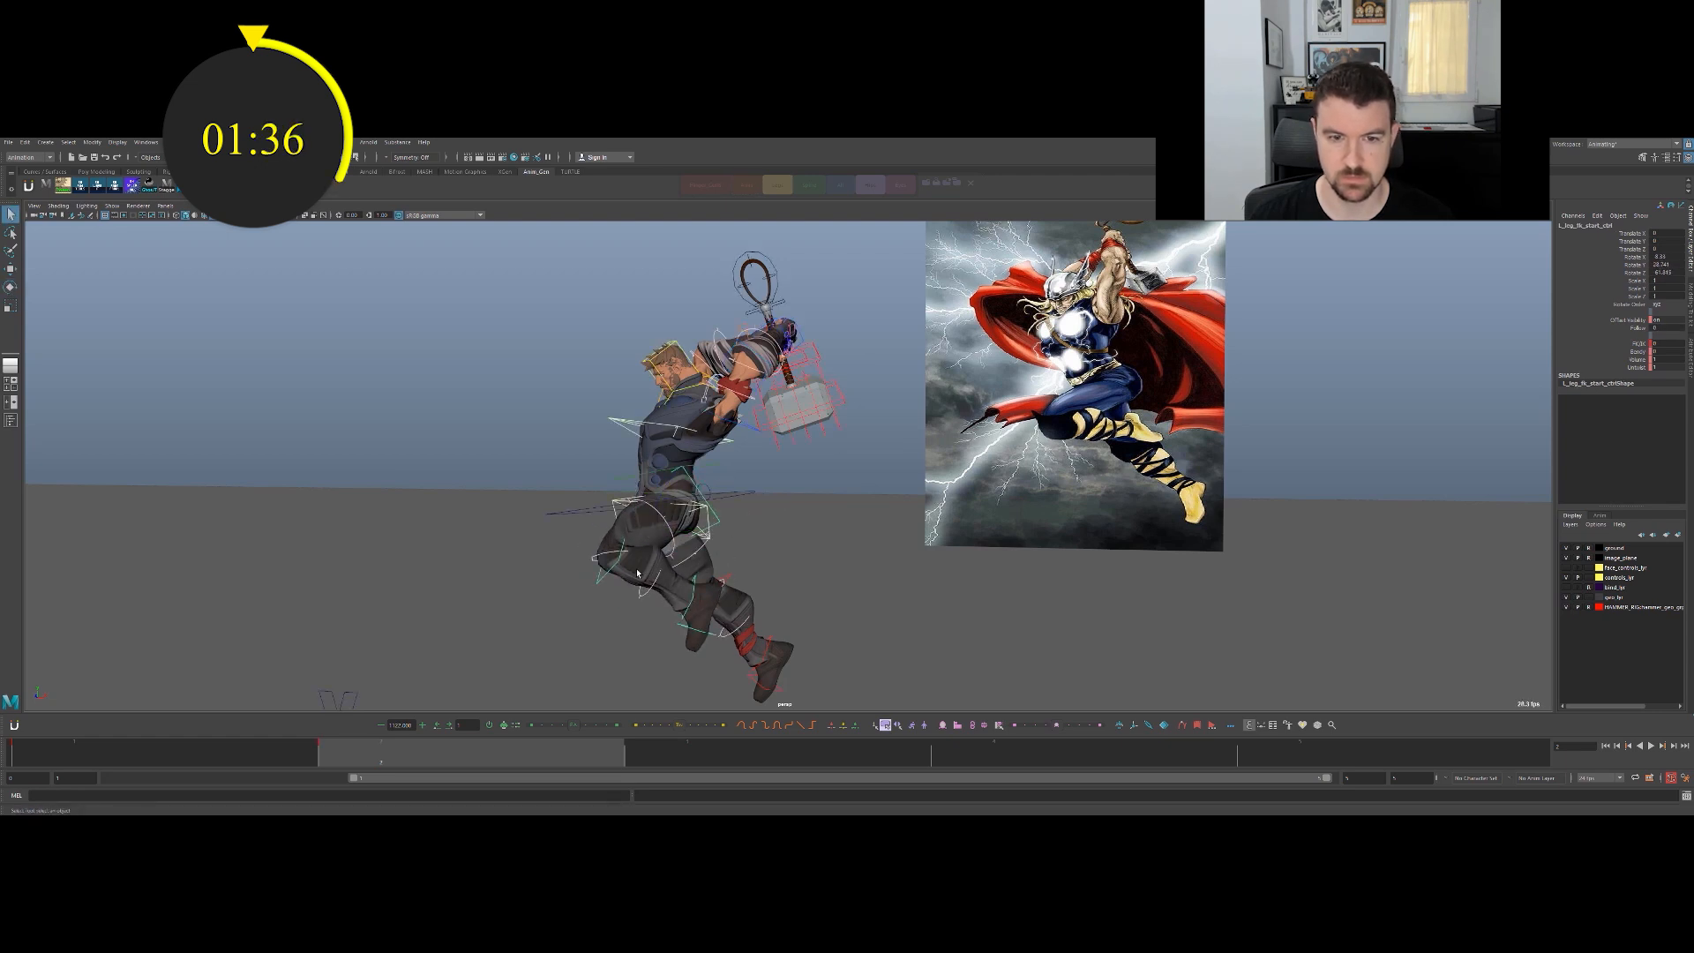
# Rotate the left foot's FK control to match the tucked foot in the reference.
pyautogui.click(704, 576)
pyautogui.press('e')
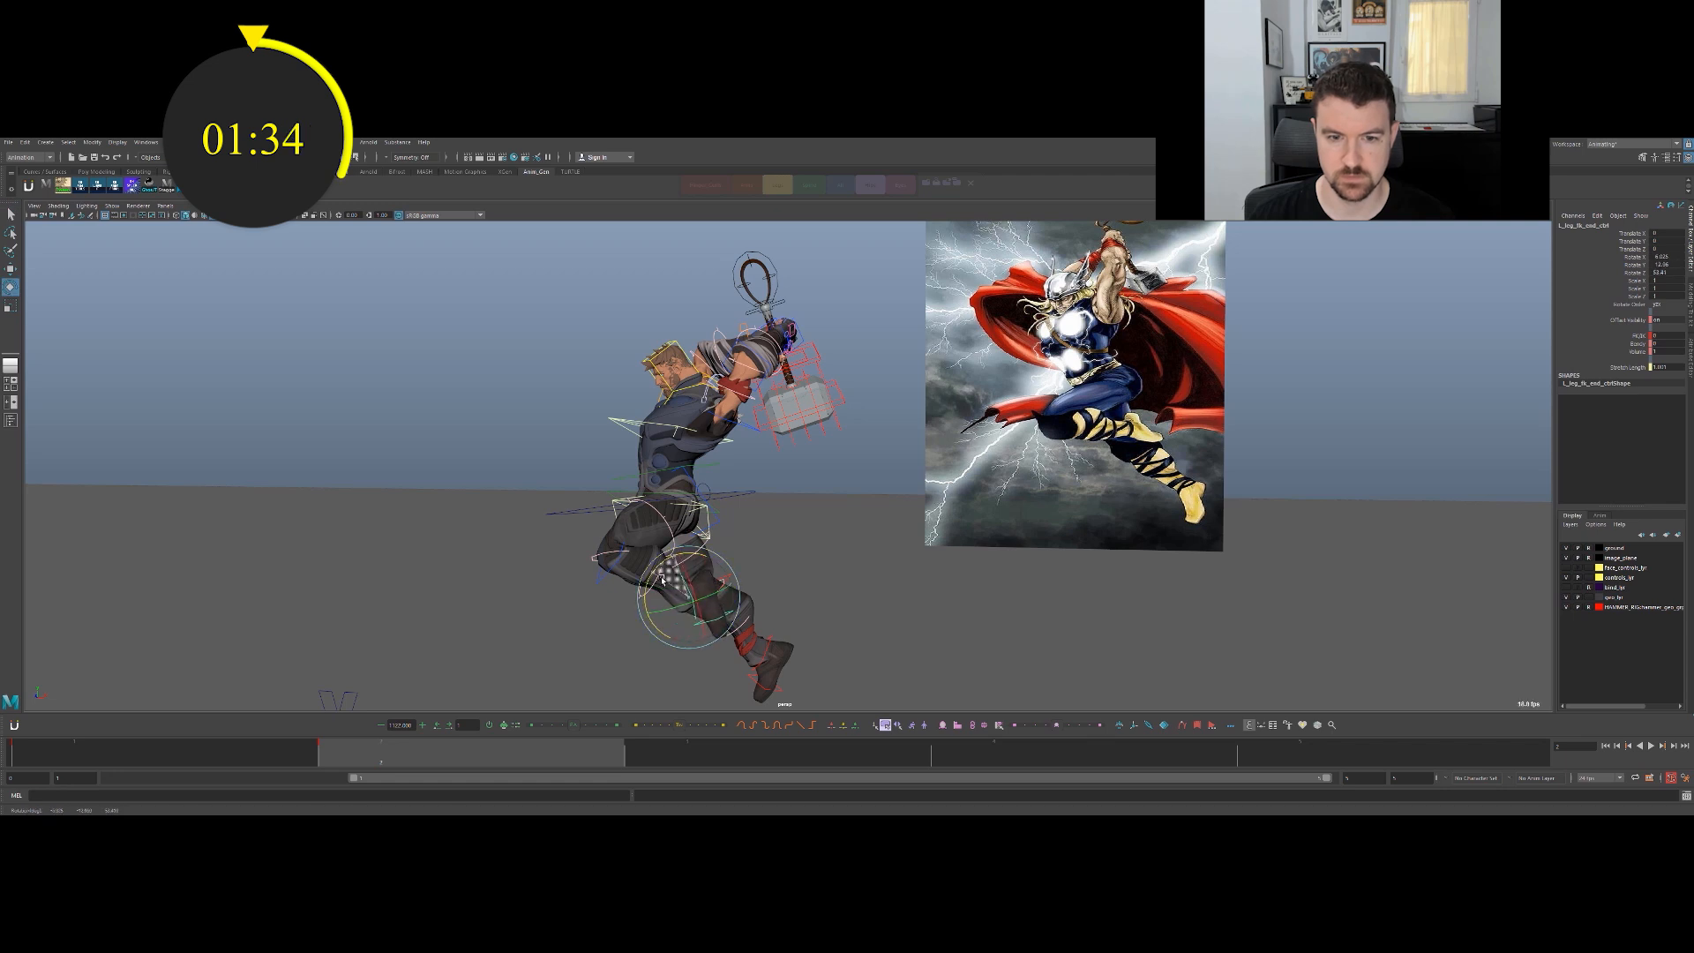
pyautogui.press('e')
pyautogui.moveTo(593, 545); pyautogui.dragTo(756, 506)
# Rotate the right thigh's FK control to adjust the trailing leg's angle from the front.
pyautogui.keyDown('alt'); pyautogui.moveTo(678, 555); pyautogui.dragTo(612, 584); pyautogui.keyUp('alt')
pyautogui.click(609, 509)
pyautogui.press('e')
pyautogui.moveTo(619, 523); pyautogui.dragTo(612, 478)
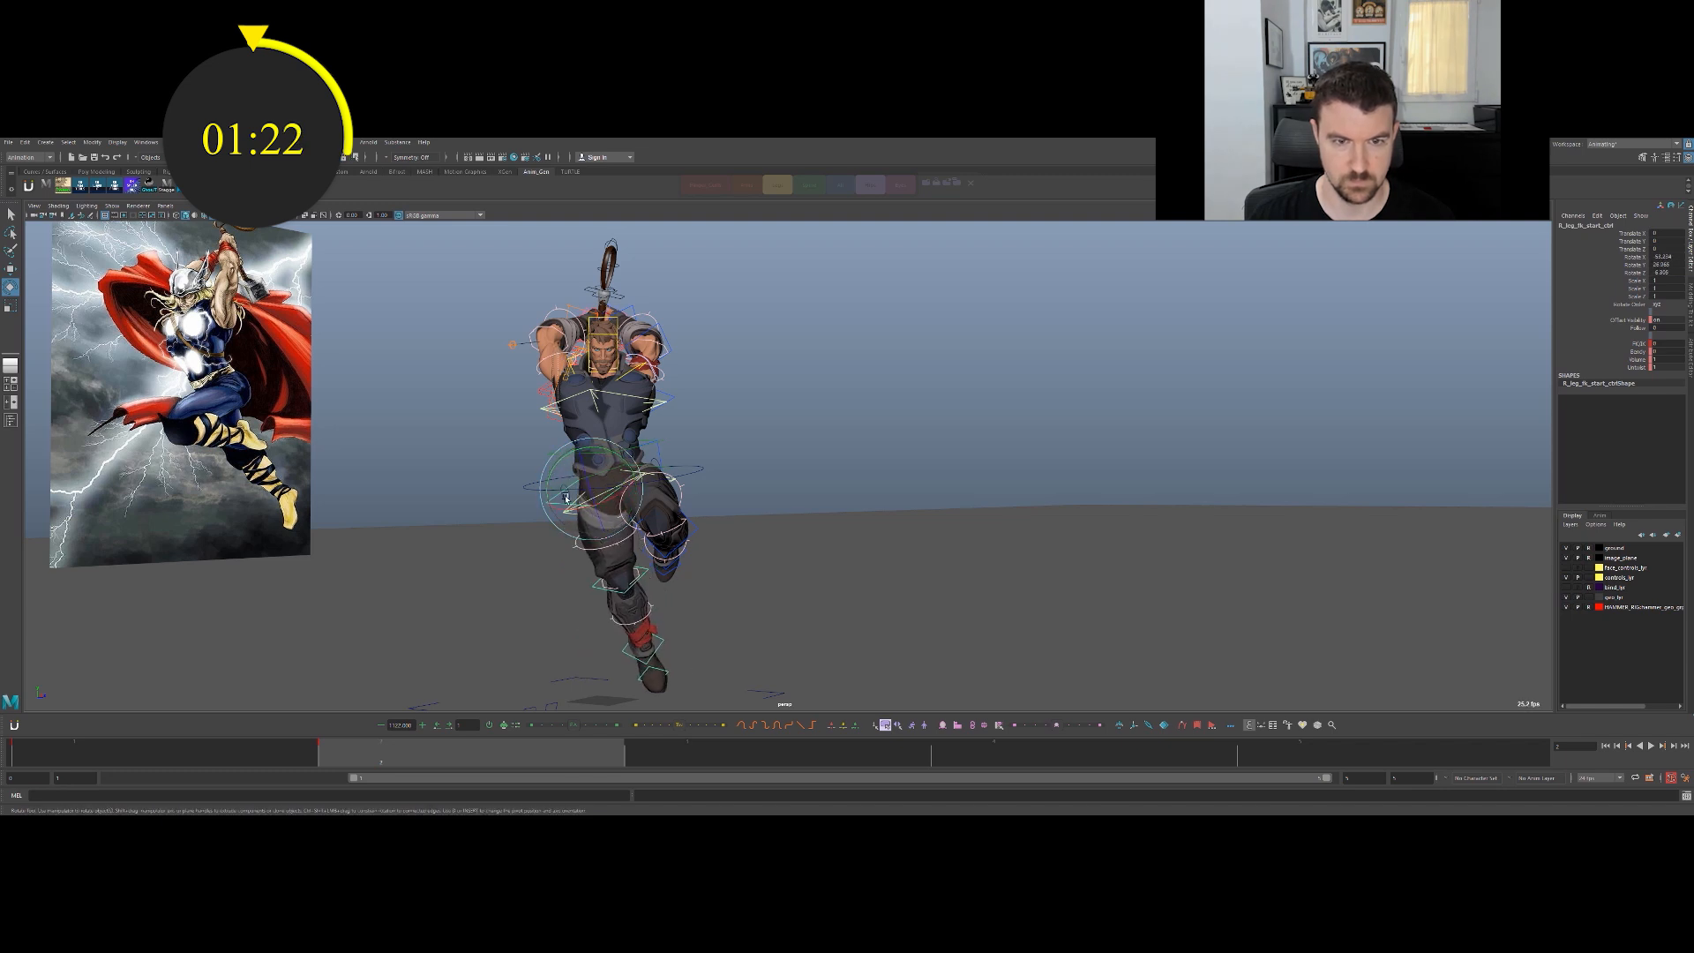
# Rotate the upper spine control to tilt the chest, and select the torso's spine controls.
pyautogui.click(575, 262)
pyautogui.click(734, 365)
pyautogui.click(666, 403)
pyautogui.press('e')
pyautogui.moveTo(636, 421)
pyautogui.mouseDown()
pyautogui.moveTo(633, 444)
pyautogui.moveTo(567, 431)
pyautogui.moveTo(592, 444)
pyautogui.moveTo(618, 423)
pyautogui.mouseUp()
pyautogui.press('q')
pyautogui.click(666, 406)
pyautogui.click(656, 454)
pyautogui.click(654, 461)
pyautogui.click(600, 489)
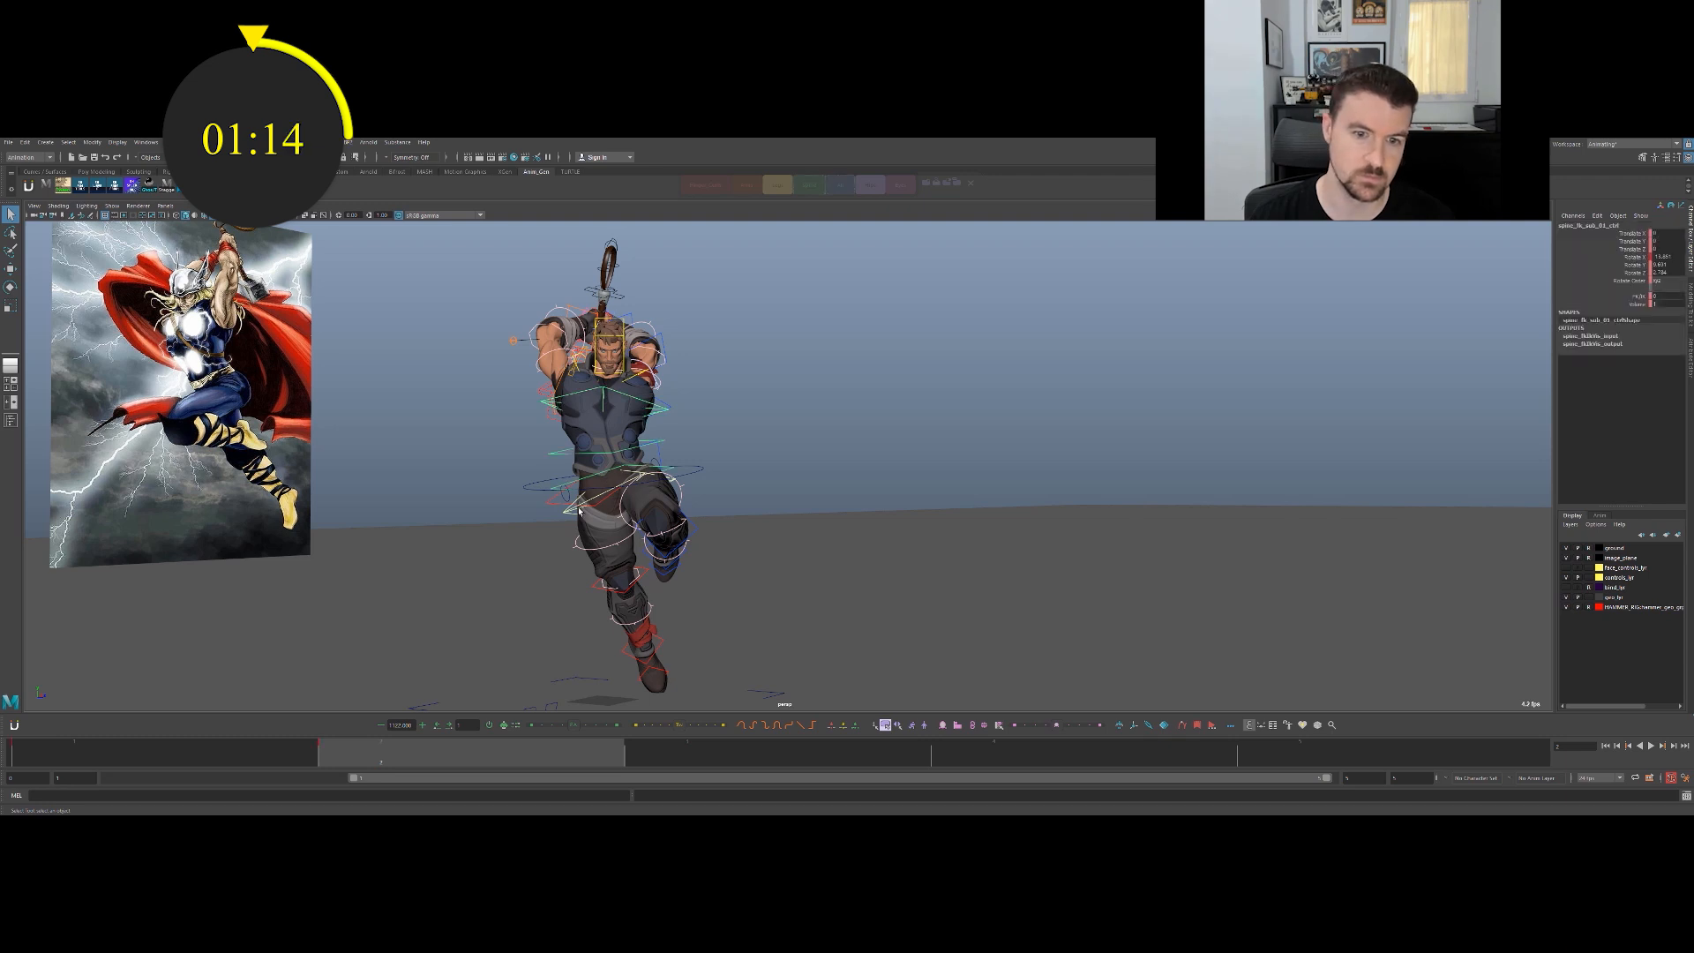
# Rotate the pelvis control to tilt the hips against the chest.
pyautogui.click(580, 510)
pyautogui.press('e')
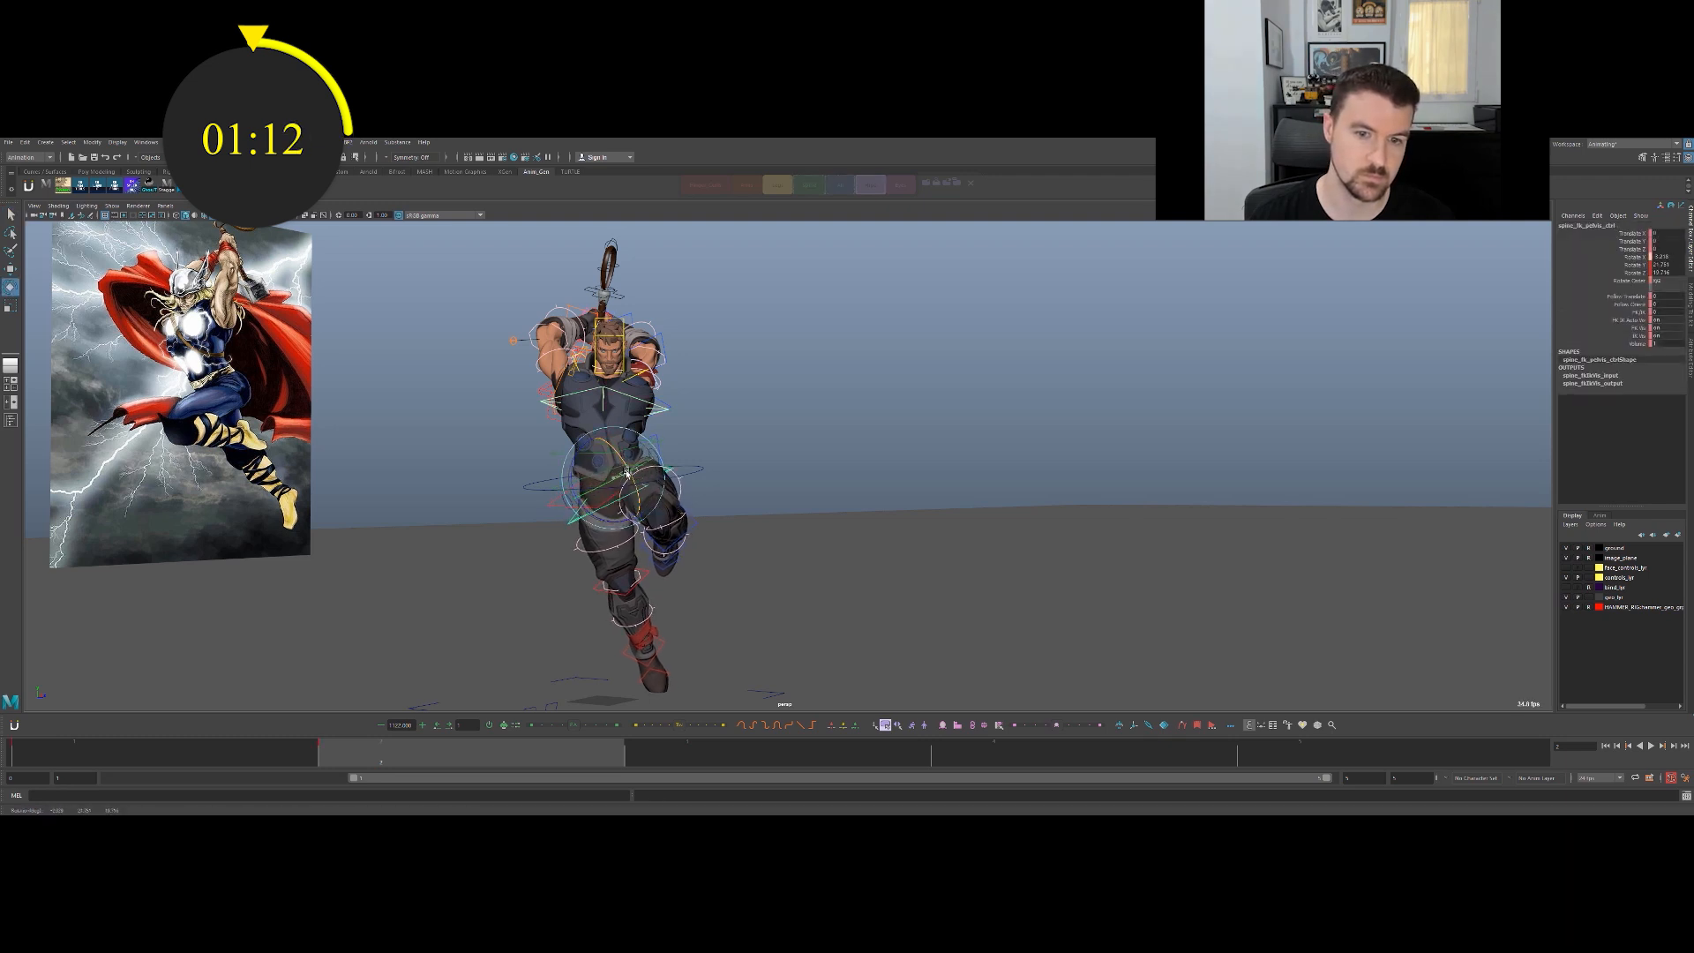
pyautogui.click(578, 456)
pyautogui.press('e')
pyautogui.moveTo(578, 461); pyautogui.dragTo(622, 476)
pyautogui.press('q')
pyautogui.click(712, 484)
pyautogui.press('e')
pyautogui.click(646, 483)
pyautogui.click(652, 481)
pyautogui.press('e')
pyautogui.press('q')
# Rotate the left shoulder control and adjust the left upper arm to follow the overhead grip.
pyautogui.click(778, 483)
pyautogui.keyDown('alt'); pyautogui.moveTo(785, 485); pyautogui.dragTo(912, 500, button='right'); pyautogui.keyUp('alt')
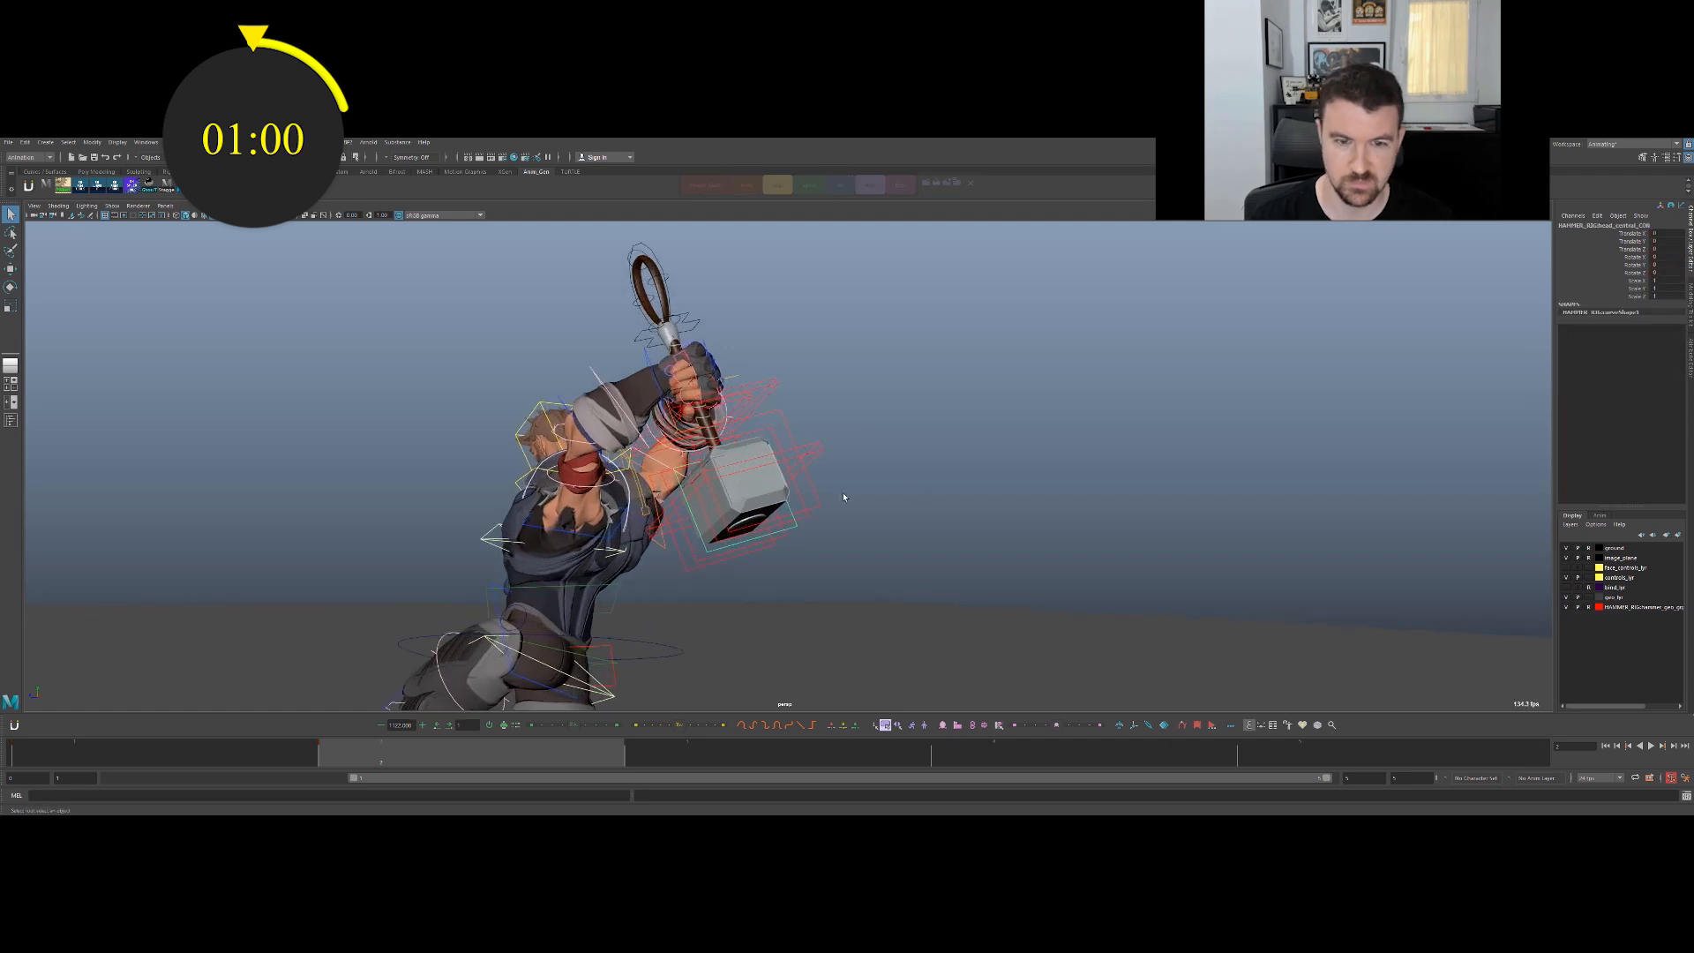
pyautogui.keyDown('alt'); pyautogui.moveTo(706, 521); pyautogui.dragTo(603, 532); pyautogui.keyUp('alt')
pyautogui.click(593, 534)
pyautogui.press('e')
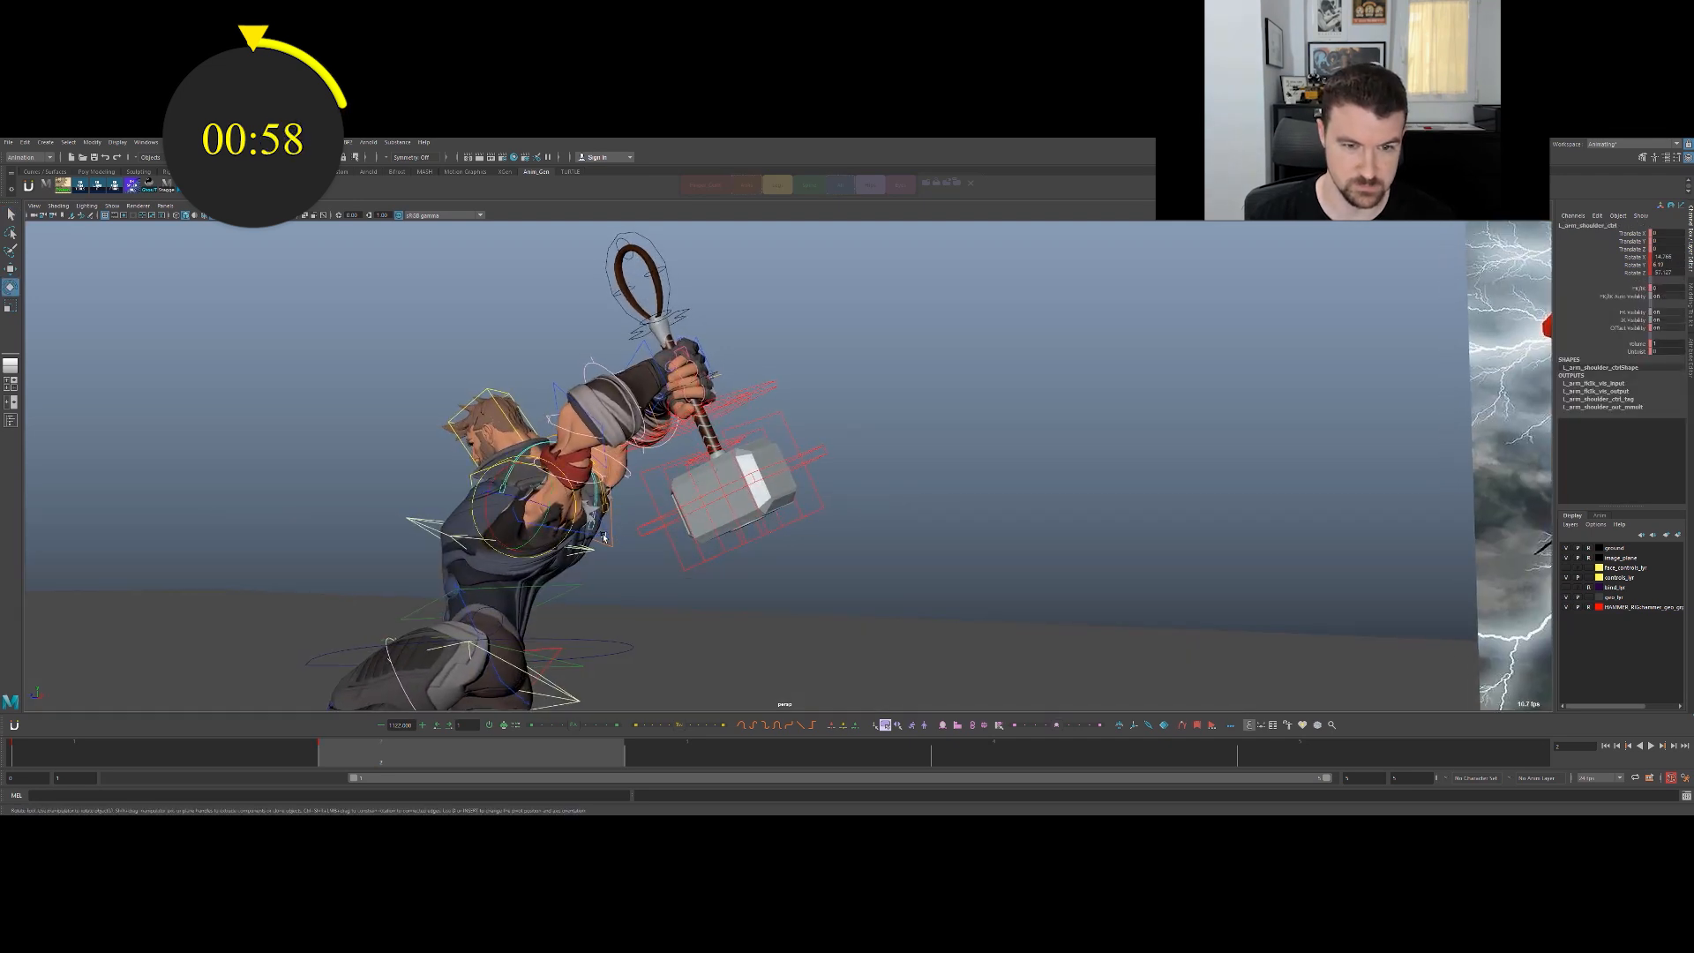
pyautogui.click(616, 533)
pyautogui.keyDown('alt'); pyautogui.moveTo(615, 536); pyautogui.dragTo(596, 485); pyautogui.keyUp('alt')
pyautogui.hotkey('alt', '1')
pyautogui.press('q')
pyautogui.hotkey('alt', '1')
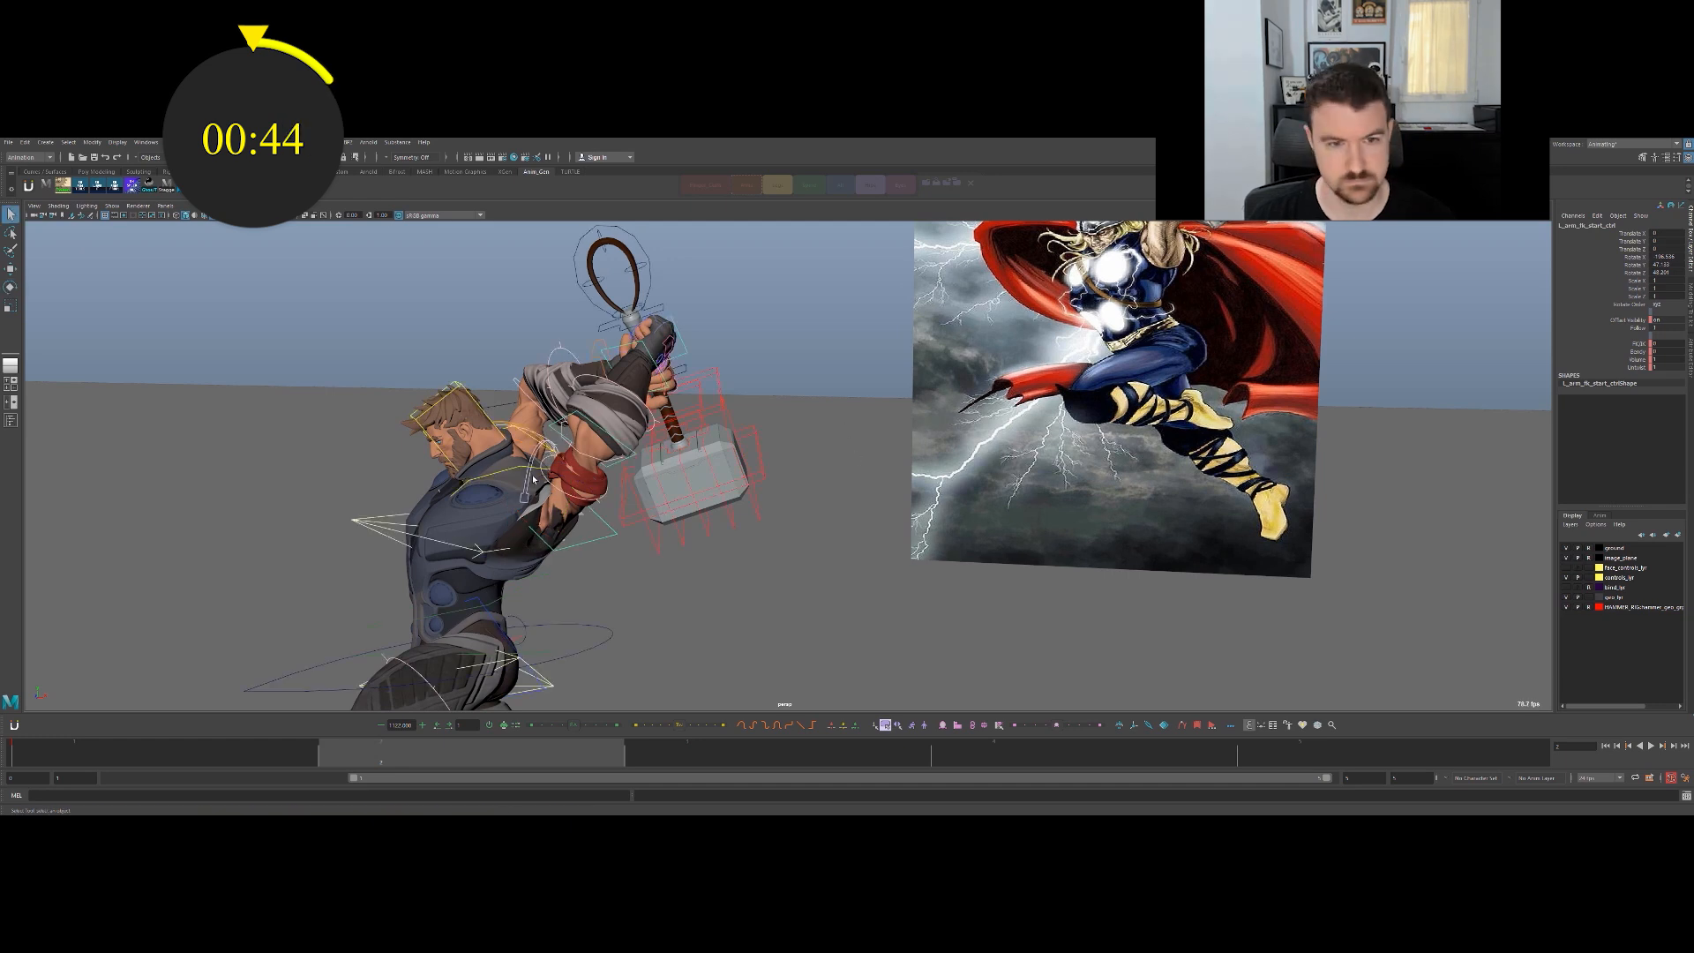
# Rotate the left shoulder control further to raise the shoulder, and refine the left arm's angle toward the handle.
pyautogui.click(528, 484)
pyautogui.press('e')
pyautogui.moveTo(607, 521); pyautogui.dragTo(591, 511)
pyautogui.press('q')
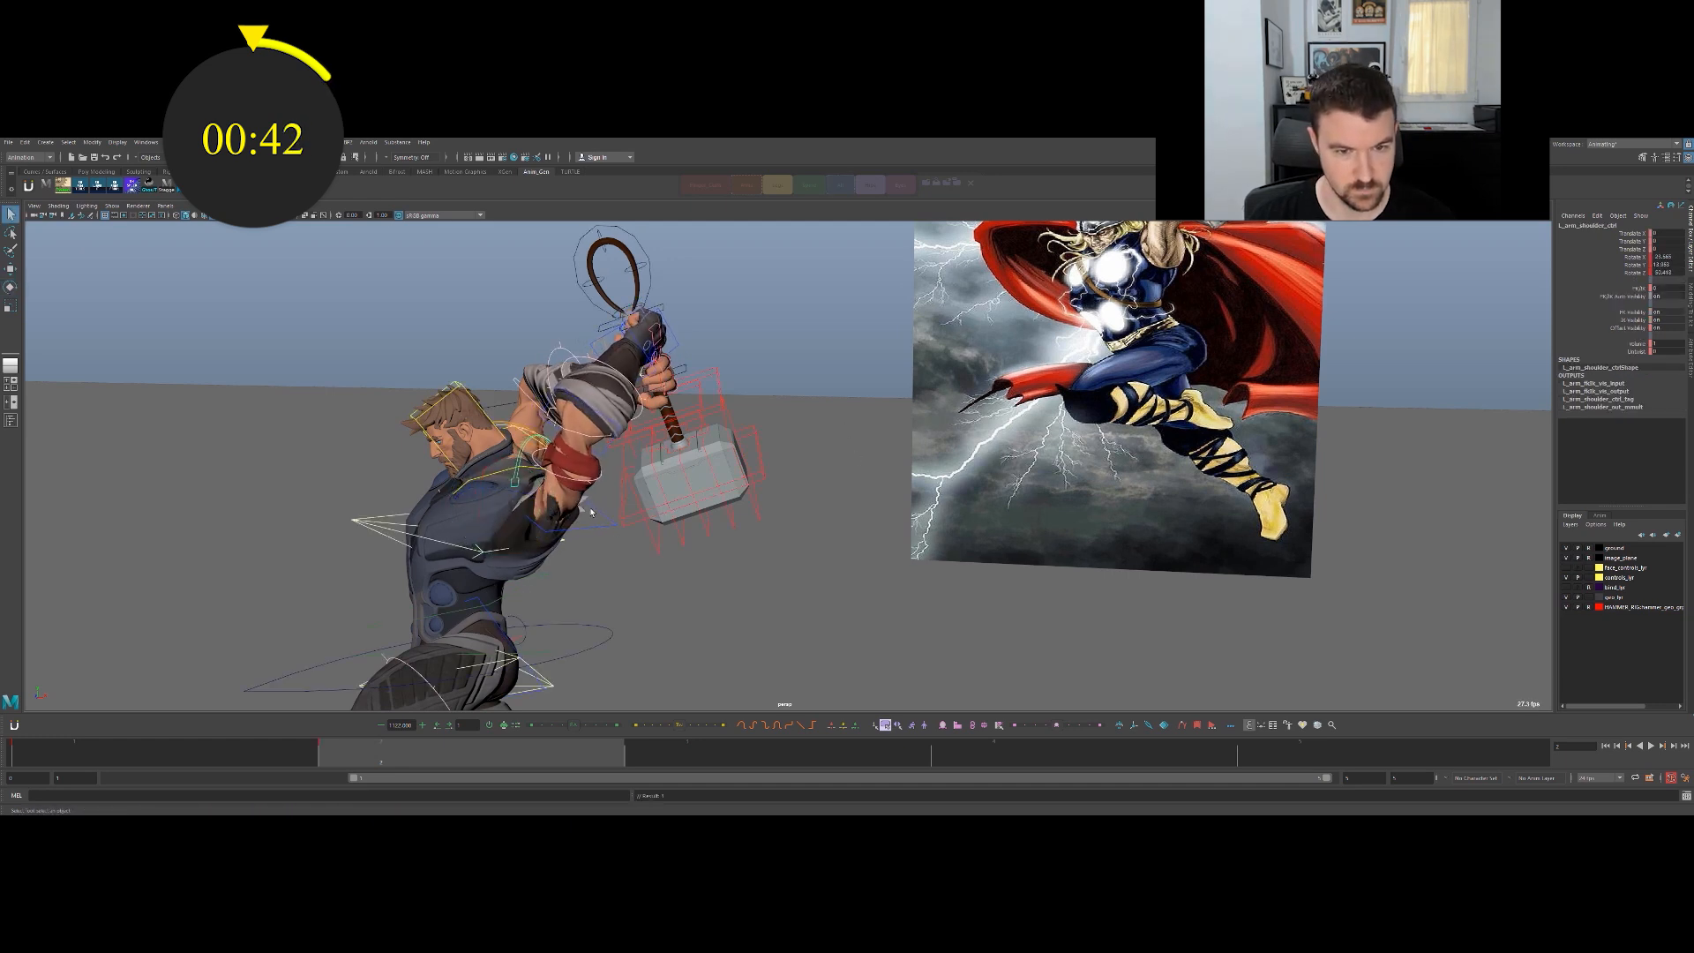
pyautogui.click(600, 514)
pyautogui.click(602, 520)
pyautogui.moveTo(572, 525); pyautogui.dragTo(584, 491)
# Move the right arm's pole vector control outward to redirect the right elbow.
pyautogui.keyDown('alt'); pyautogui.moveTo(565, 481); pyautogui.dragTo(520, 463, button='right'); pyautogui.keyUp('alt')
pyautogui.keyDown('alt'); pyautogui.moveTo(521, 463); pyautogui.dragTo(657, 477); pyautogui.keyUp('alt')
pyautogui.keyDown('alt'); pyautogui.moveTo(644, 466); pyautogui.dragTo(730, 503); pyautogui.keyUp('alt')
pyautogui.click(424, 514)
pyautogui.press('w')
pyautogui.keyDown('alt'); pyautogui.moveTo(423, 514); pyautogui.dragTo(457, 490); pyautogui.keyUp('alt')
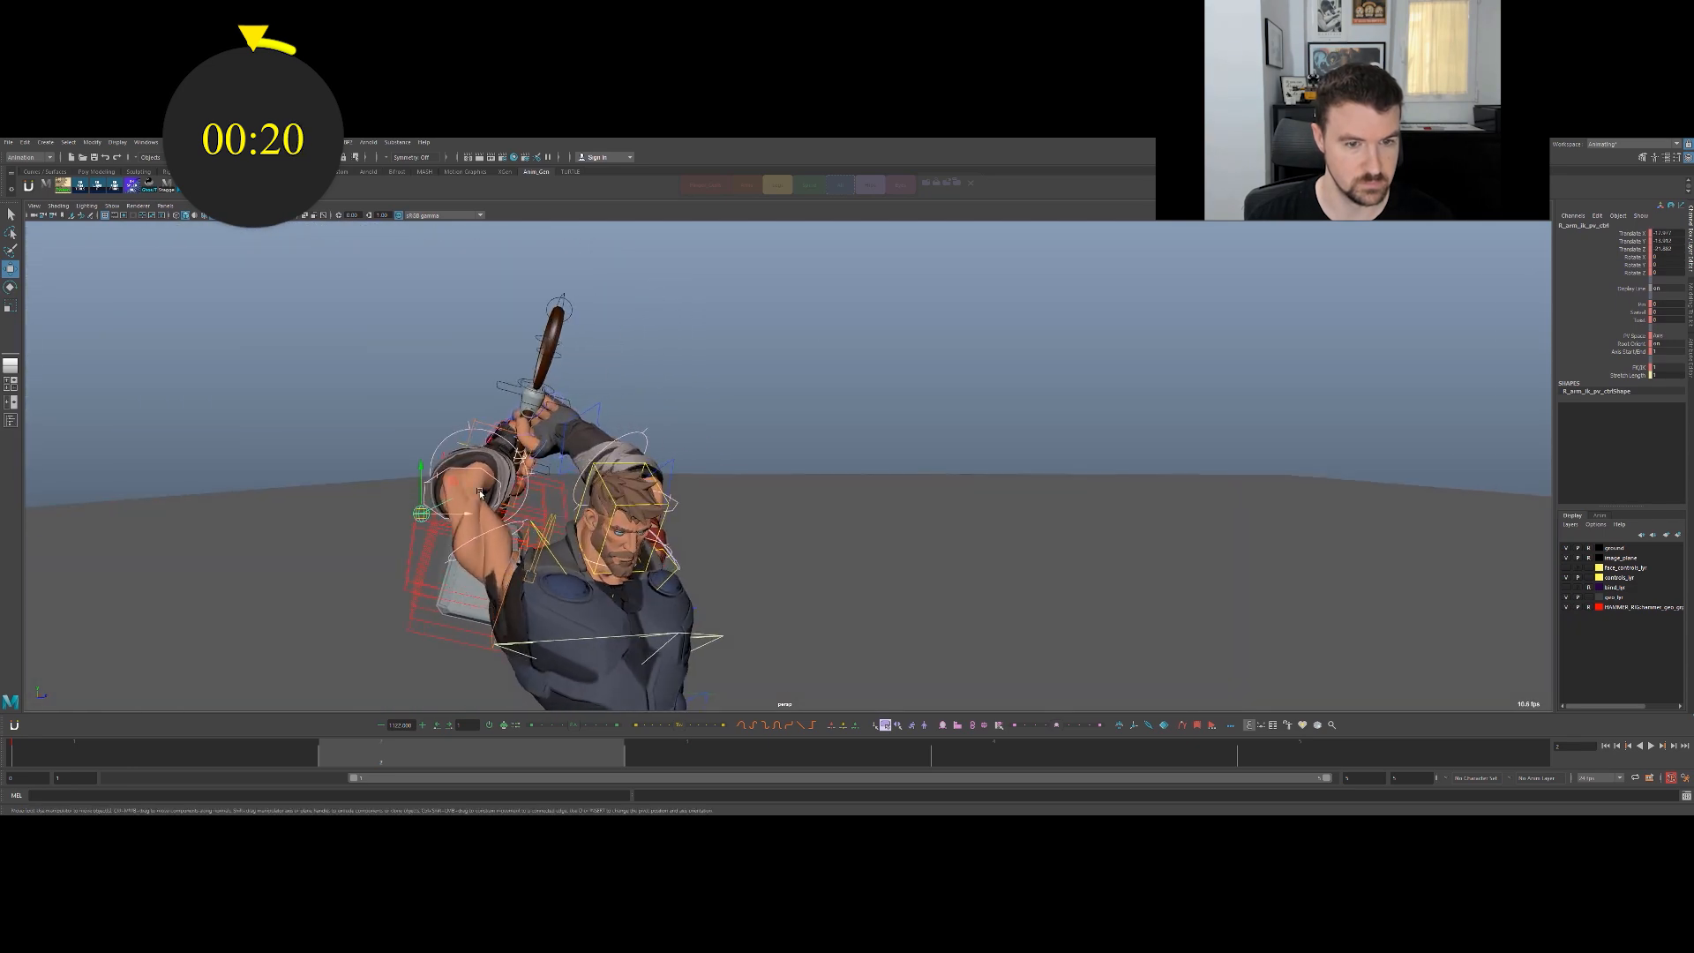
pyautogui.moveTo(467, 516); pyautogui.dragTo(420, 519, button='middle')
pyautogui.keyDown('alt'); pyautogui.moveTo(420, 517); pyautogui.dragTo(362, 491); pyautogui.keyUp('alt')
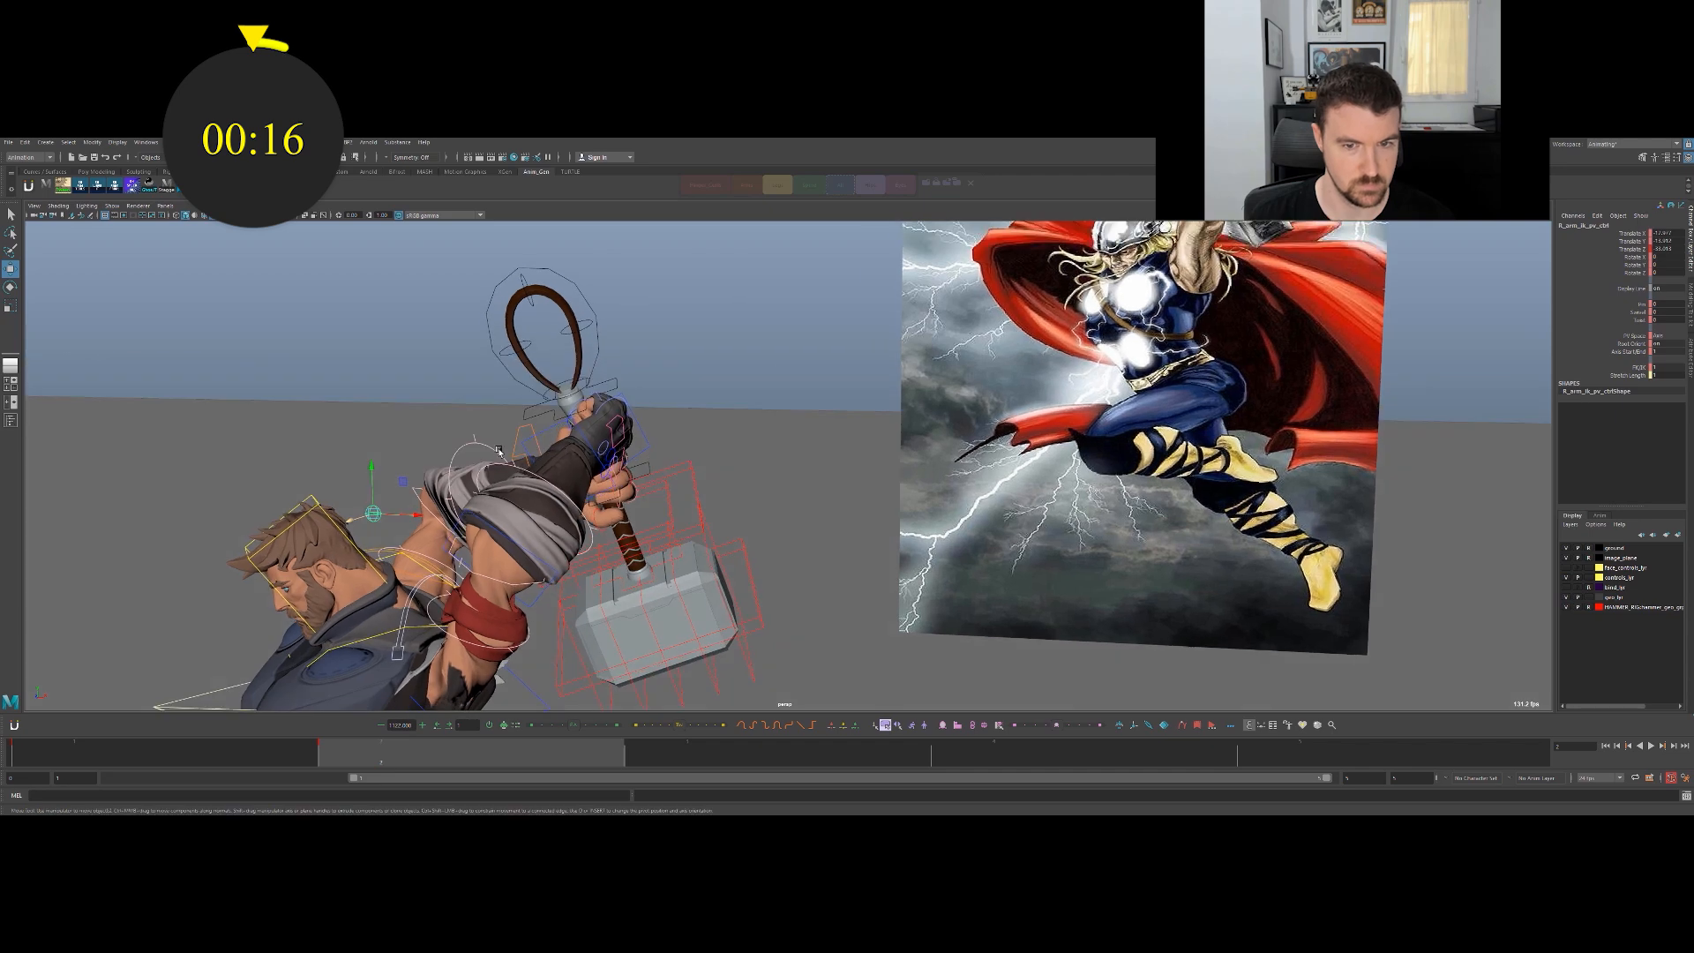
# Try changing an arm attribute on the left forearm's FK control, and undo it.
pyautogui.scroll(-5, 604, 438)
pyautogui.keyDown('alt'); pyautogui.moveTo(604, 438); pyautogui.dragTo(707, 429); pyautogui.keyUp('alt')
pyautogui.keyDown('alt'); pyautogui.moveTo(707, 429); pyautogui.dragTo(979, 642, button='right'); pyautogui.keyUp('alt')
pyautogui.keyDown('alt'); pyautogui.moveTo(979, 642); pyautogui.dragTo(832, 482, button='middle'); pyautogui.keyUp('alt')
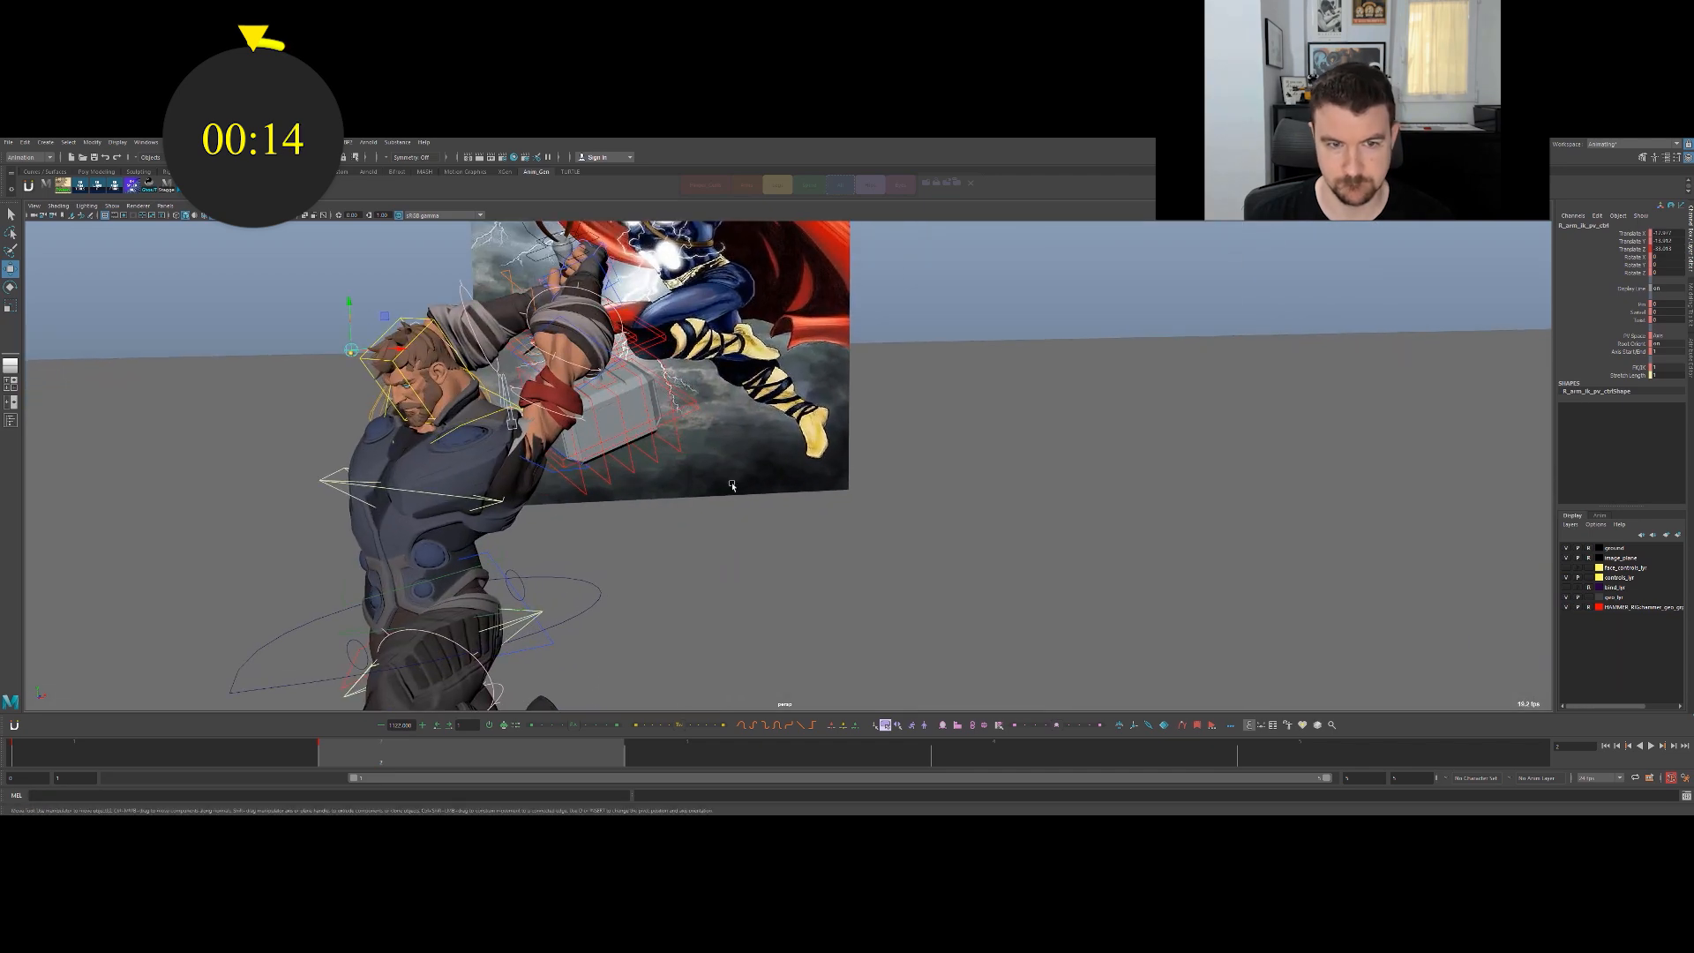
pyautogui.keyDown('alt'); pyautogui.moveTo(614, 439); pyautogui.dragTo(516, 596); pyautogui.keyUp('alt')
pyautogui.click(481, 525)
pyautogui.click(1628, 344)
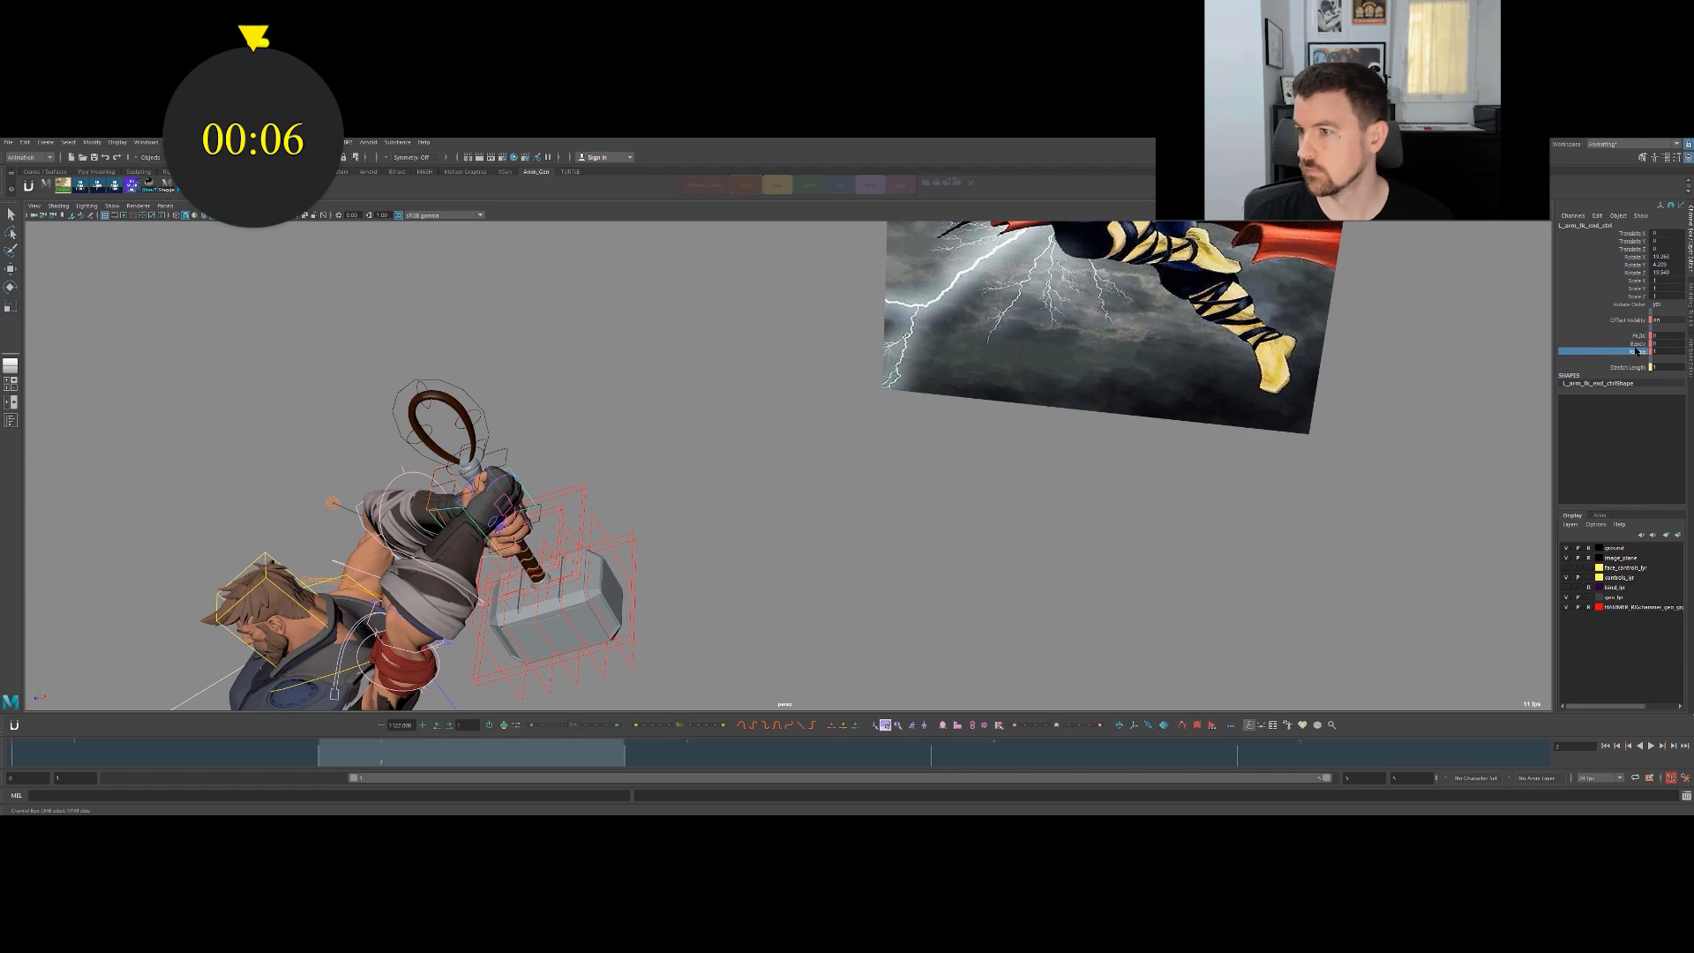
pyautogui.click(1638, 335)
pyautogui.moveTo(989, 426); pyautogui.dragTo(1038, 425, button='middle')
pyautogui.keyDown('alt'); pyautogui.moveTo(770, 443); pyautogui.dragTo(904, 370, button='middle'); pyautogui.keyUp('alt')
pyautogui.keyDown('alt'); pyautogui.moveTo(904, 371); pyautogui.dragTo(874, 446, button='right'); pyautogui.keyUp('alt')
pyautogui.keyDown('alt'); pyautogui.moveTo(874, 445); pyautogui.dragTo(875, 388); pyautogui.keyUp('alt')
pyautogui.hotkey('ctrl', 'z')
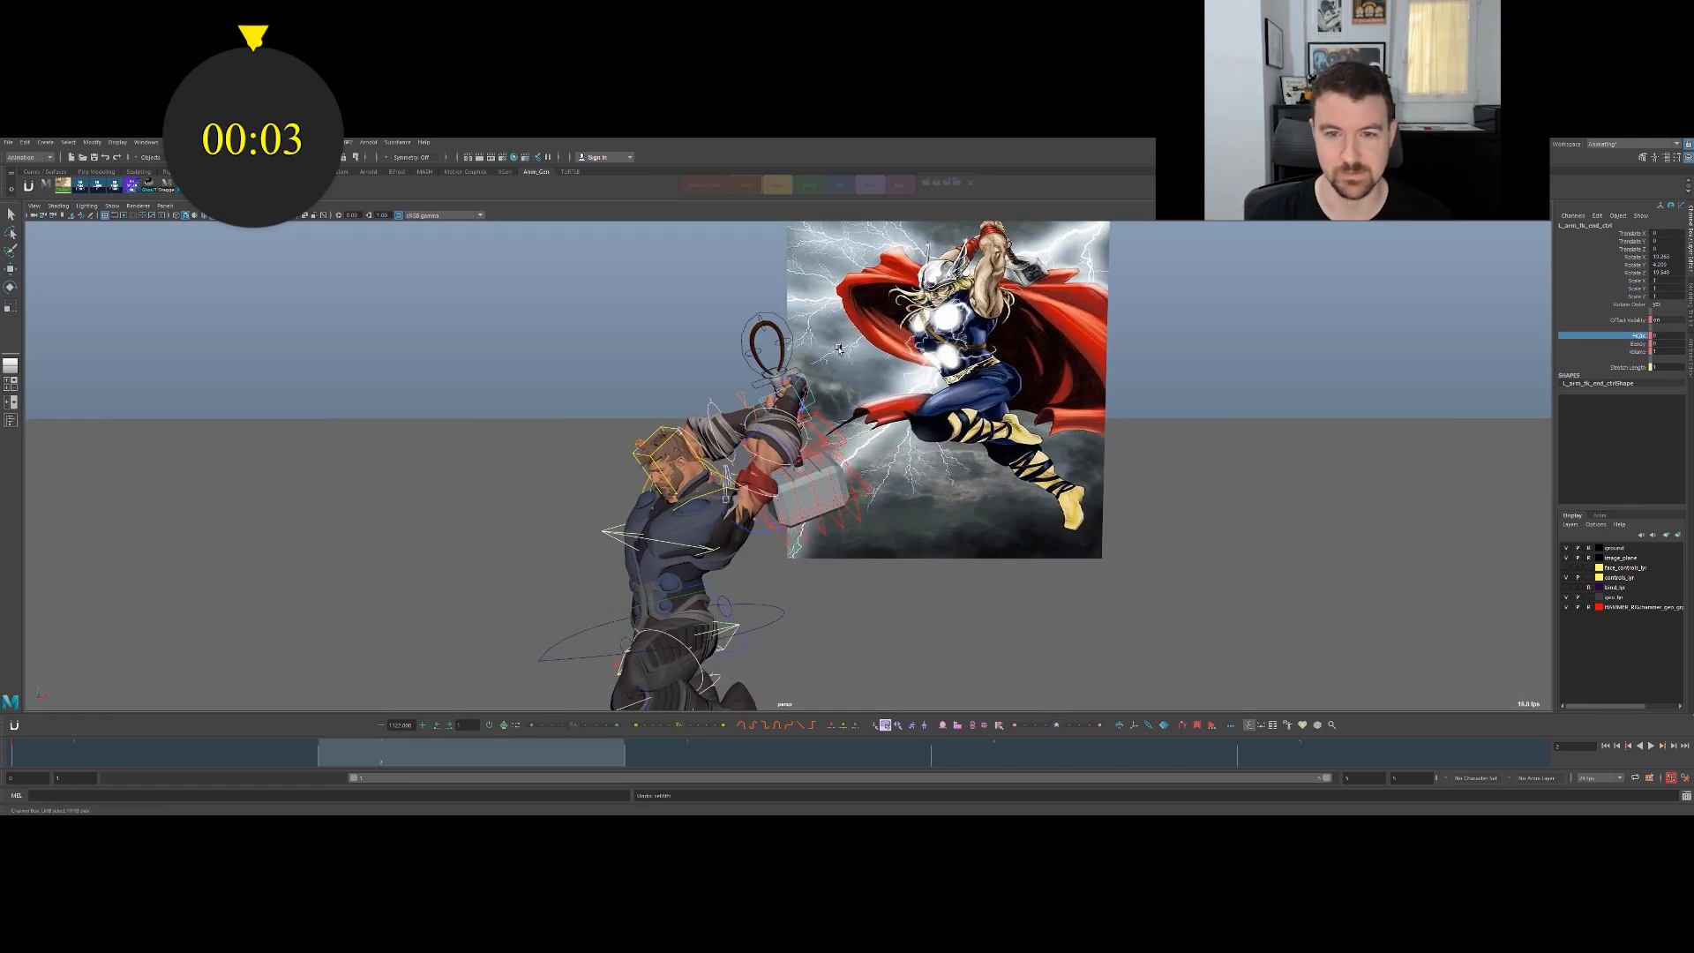
# Clear the selection, hide the rig controls and review the finished leaping pose beside its reference image.
pyautogui.scroll(-1, 606, 367)
pyautogui.press('q')
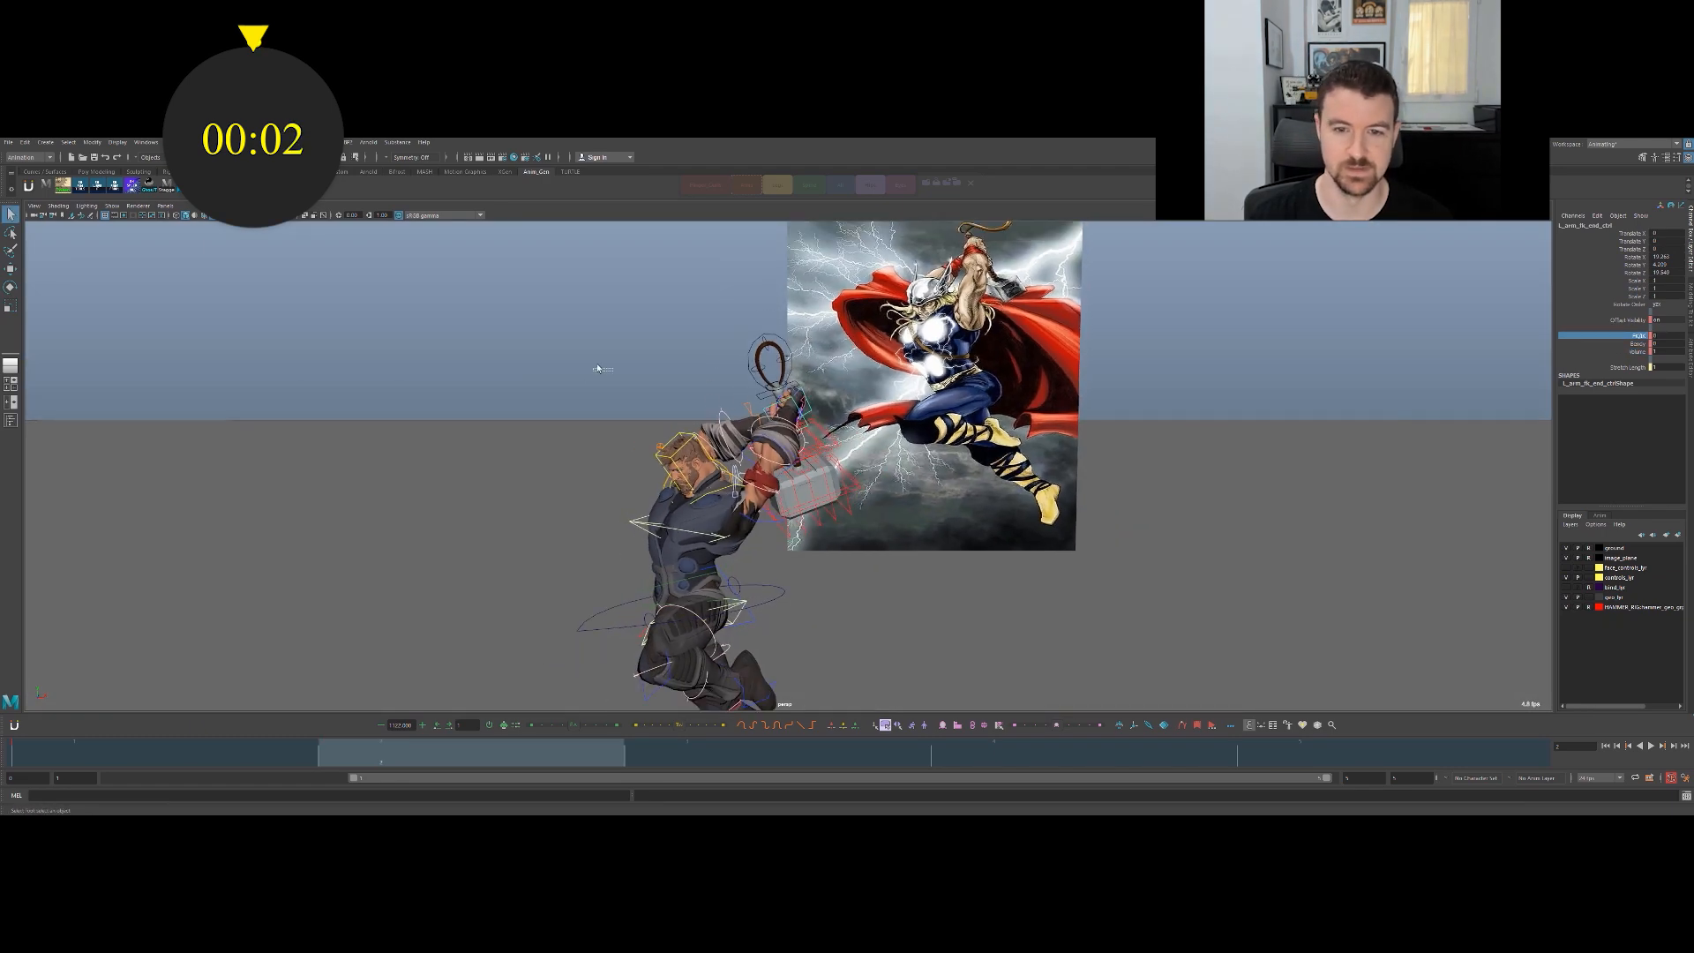
pyautogui.click(605, 367)
pyautogui.scroll(-2, 609, 355)
pyautogui.keyDown('alt'); pyautogui.moveTo(695, 434); pyautogui.dragTo(665, 379, button='middle'); pyautogui.keyUp('alt')
pyautogui.hotkey('alt', '1')
pyautogui.keyDown('alt'); pyautogui.moveTo(664, 397); pyautogui.dragTo(666, 390); pyautogui.keyUp('alt')
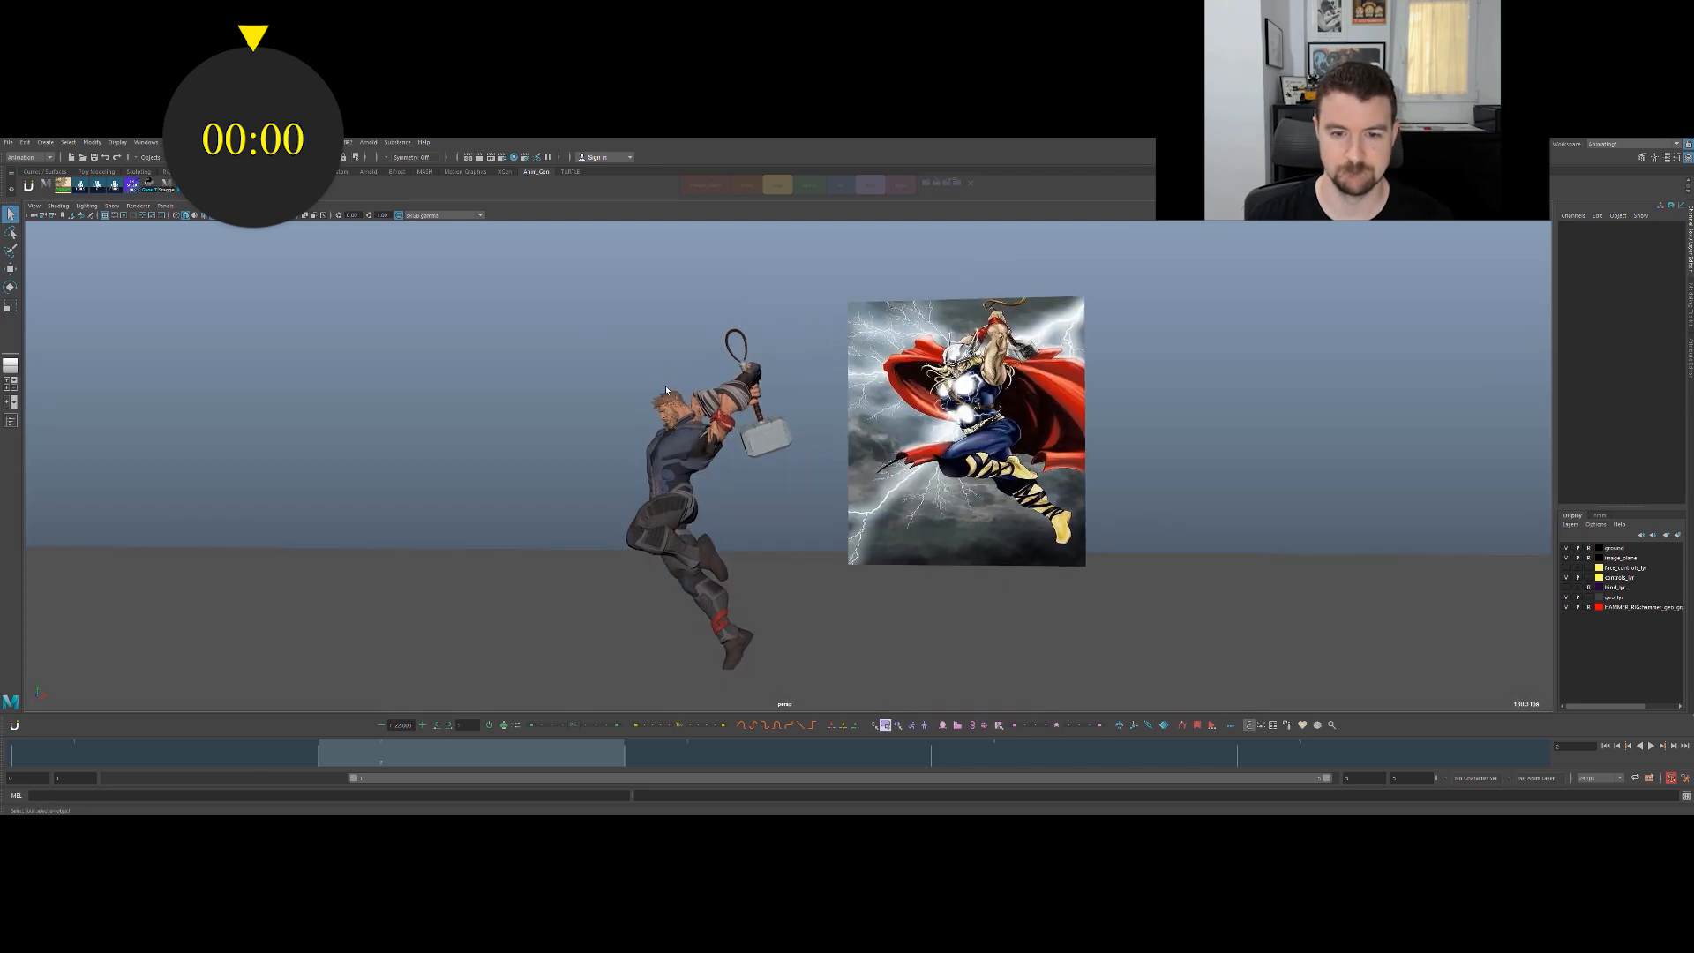
# Select all of the rig's controls and save the scene.
pyautogui.click(843, 186)
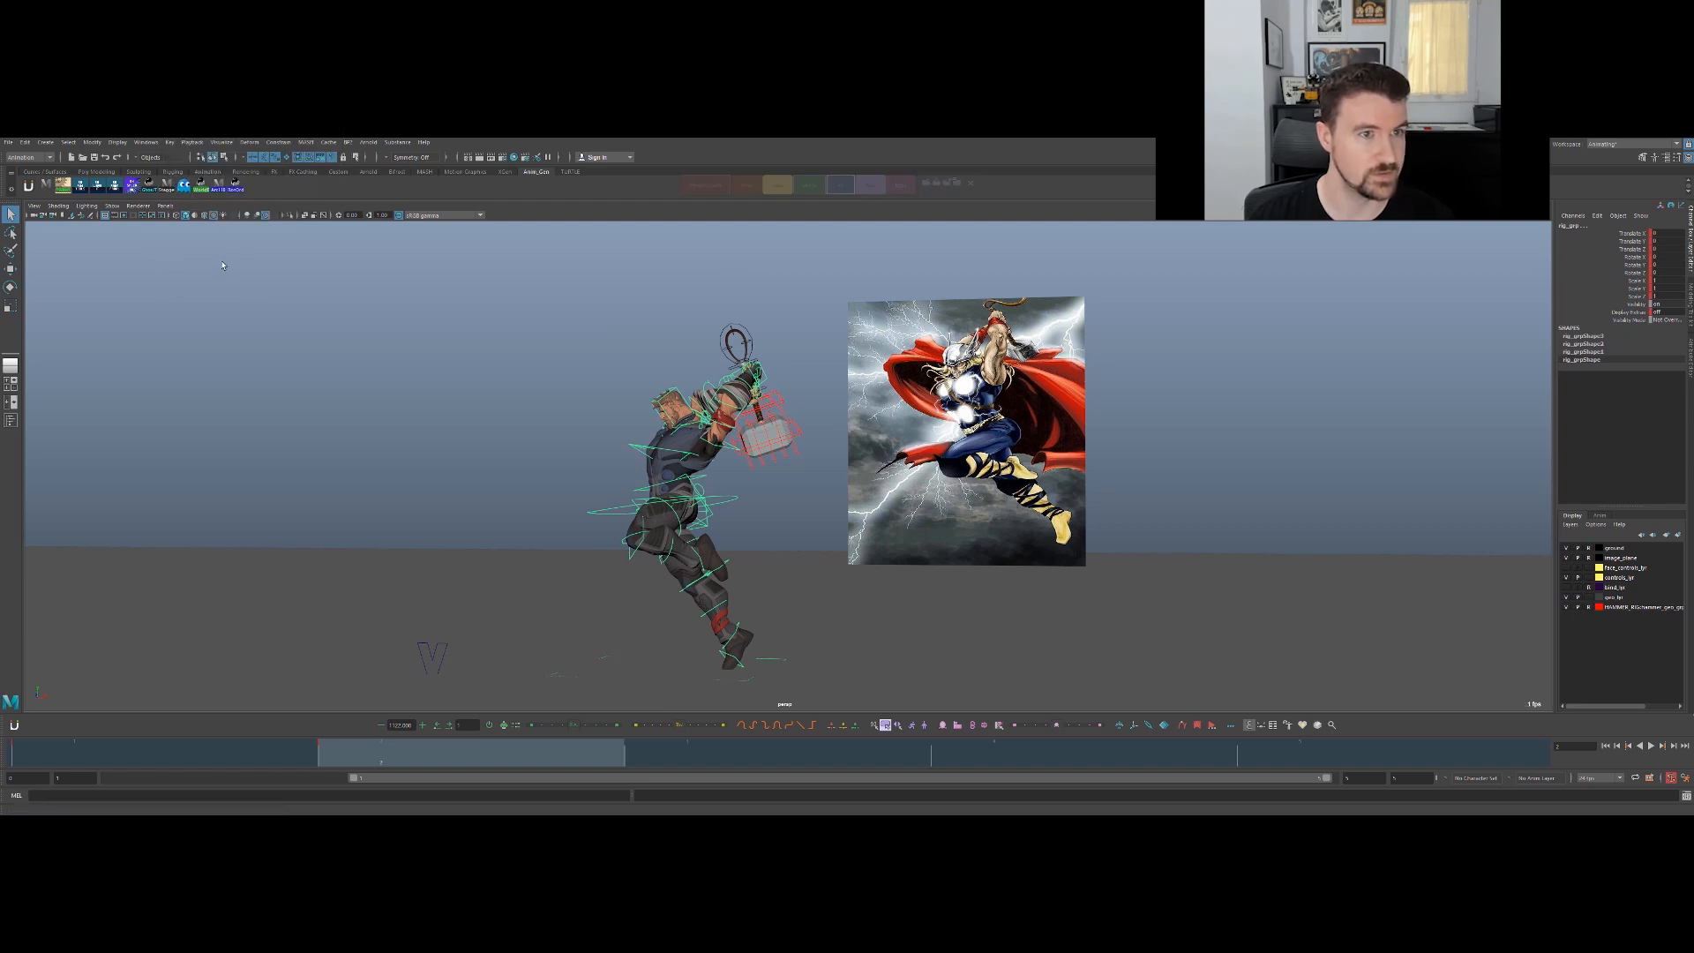
pyautogui.click(95, 158)
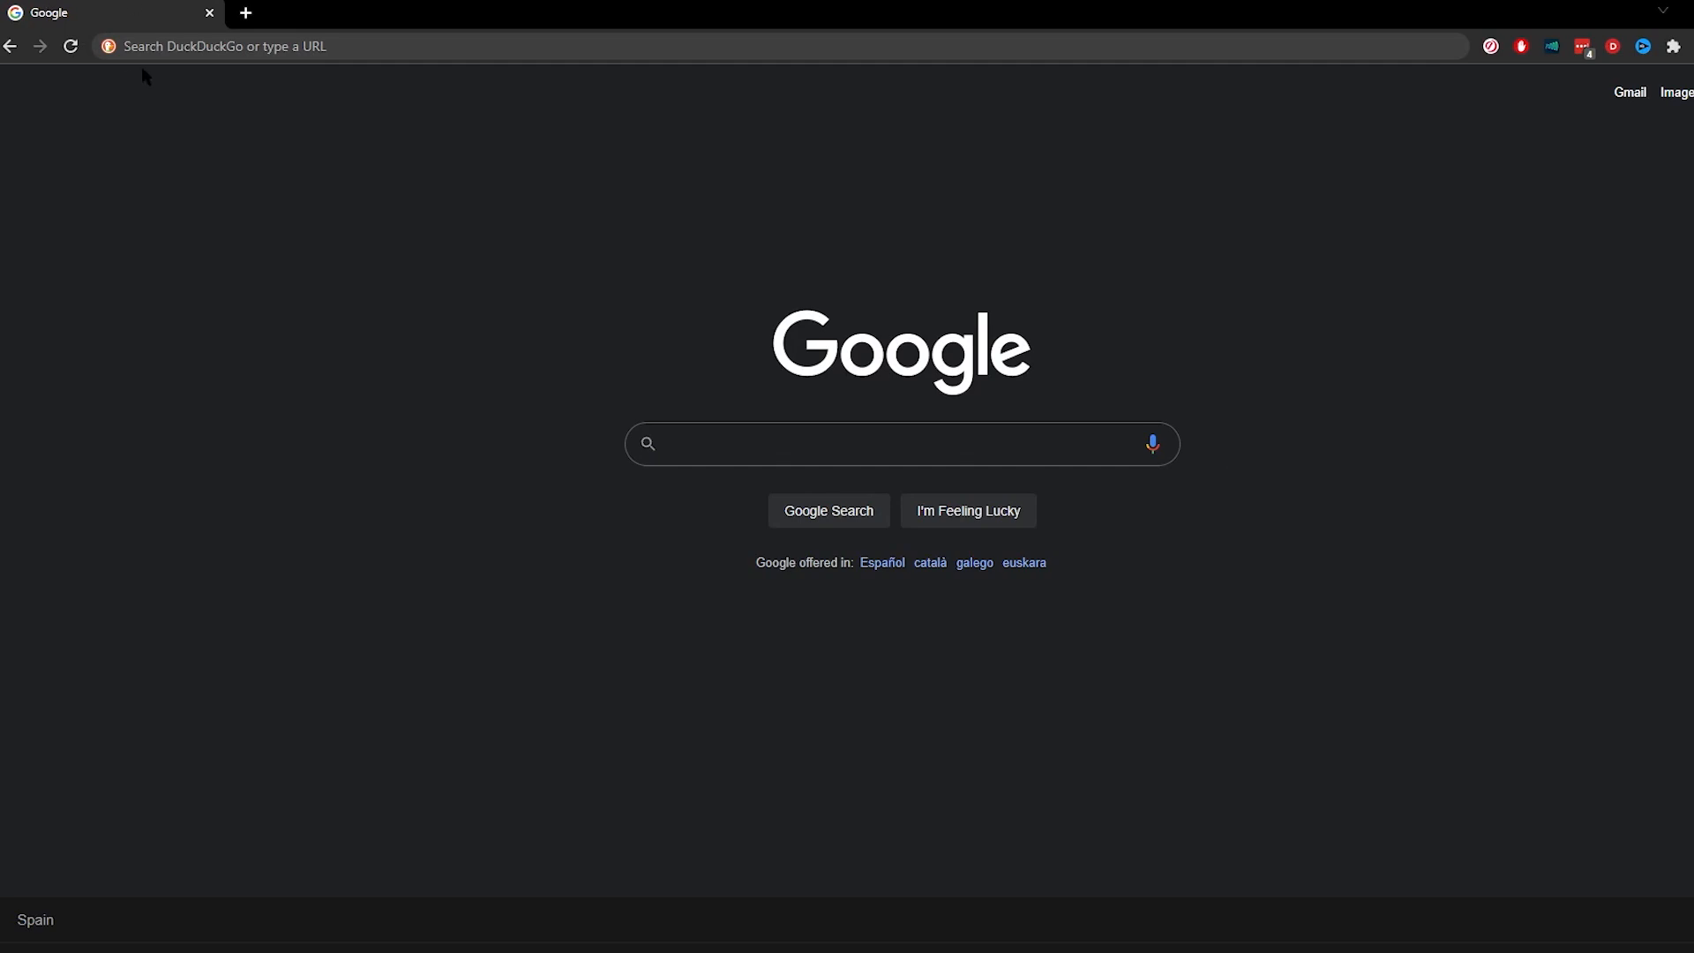
# Switch to the web browser, open rustyanimator.com/unlock-pro-mode, and look through the Unlock Pro Mode page.
pyautogui.click(147, 48)
pyautogui.write('unlock')
pyautogui.press('Return')
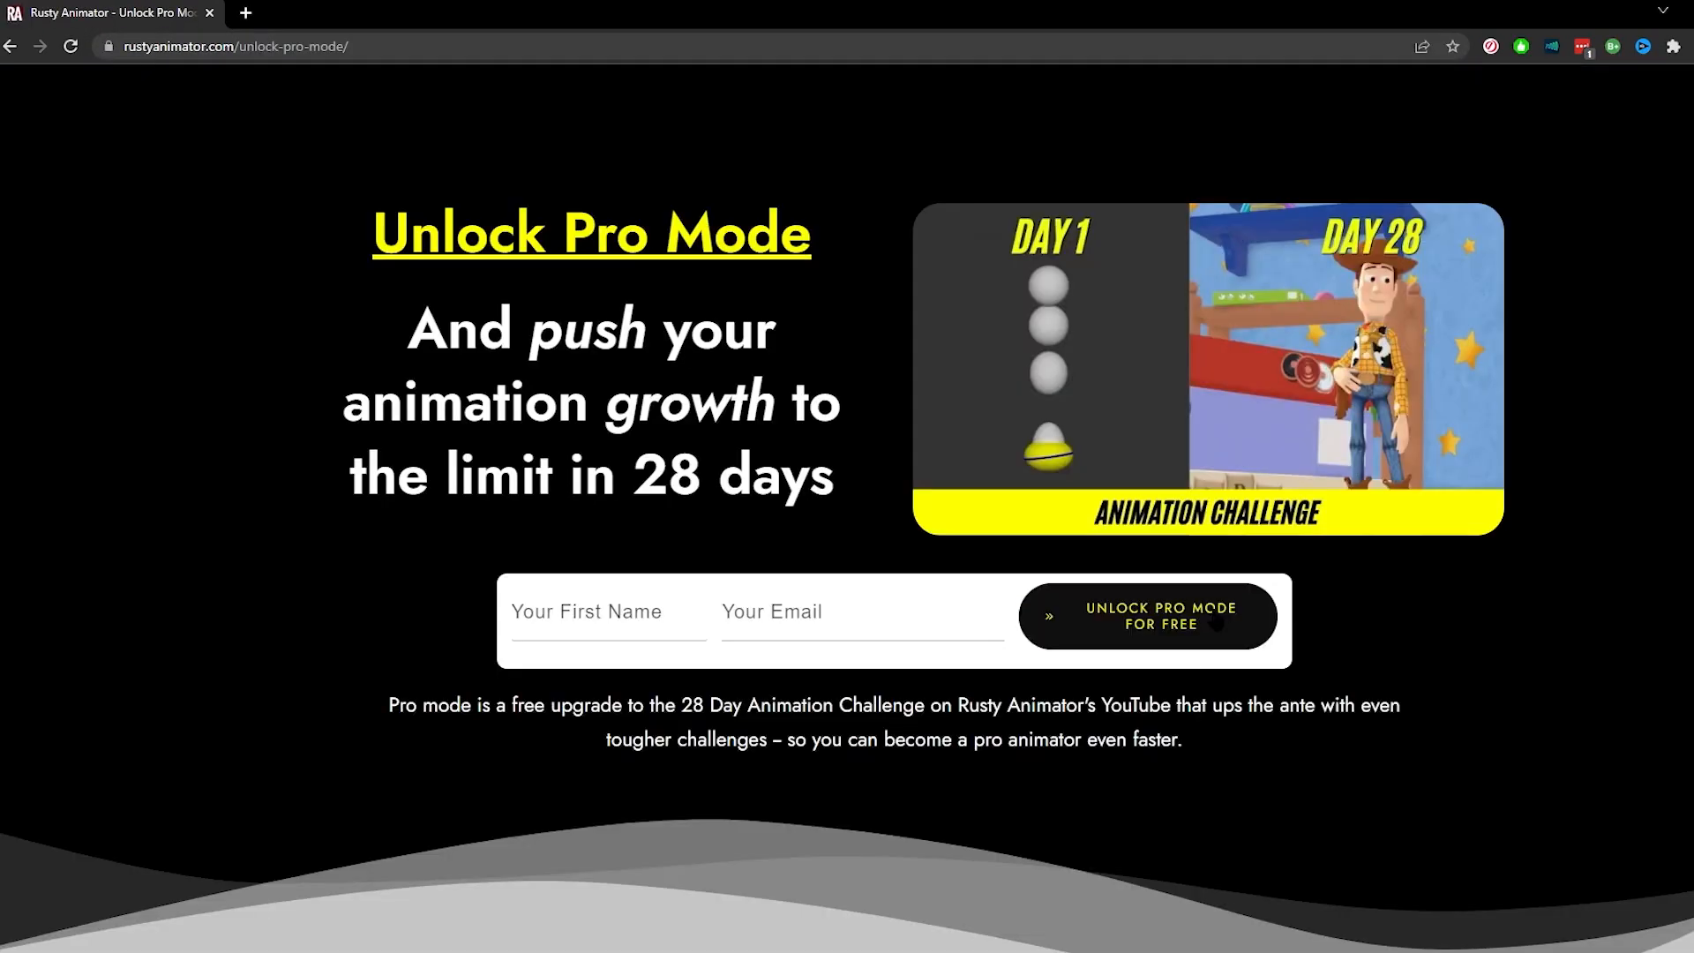
pyautogui.scroll(-5, 1221, 632)
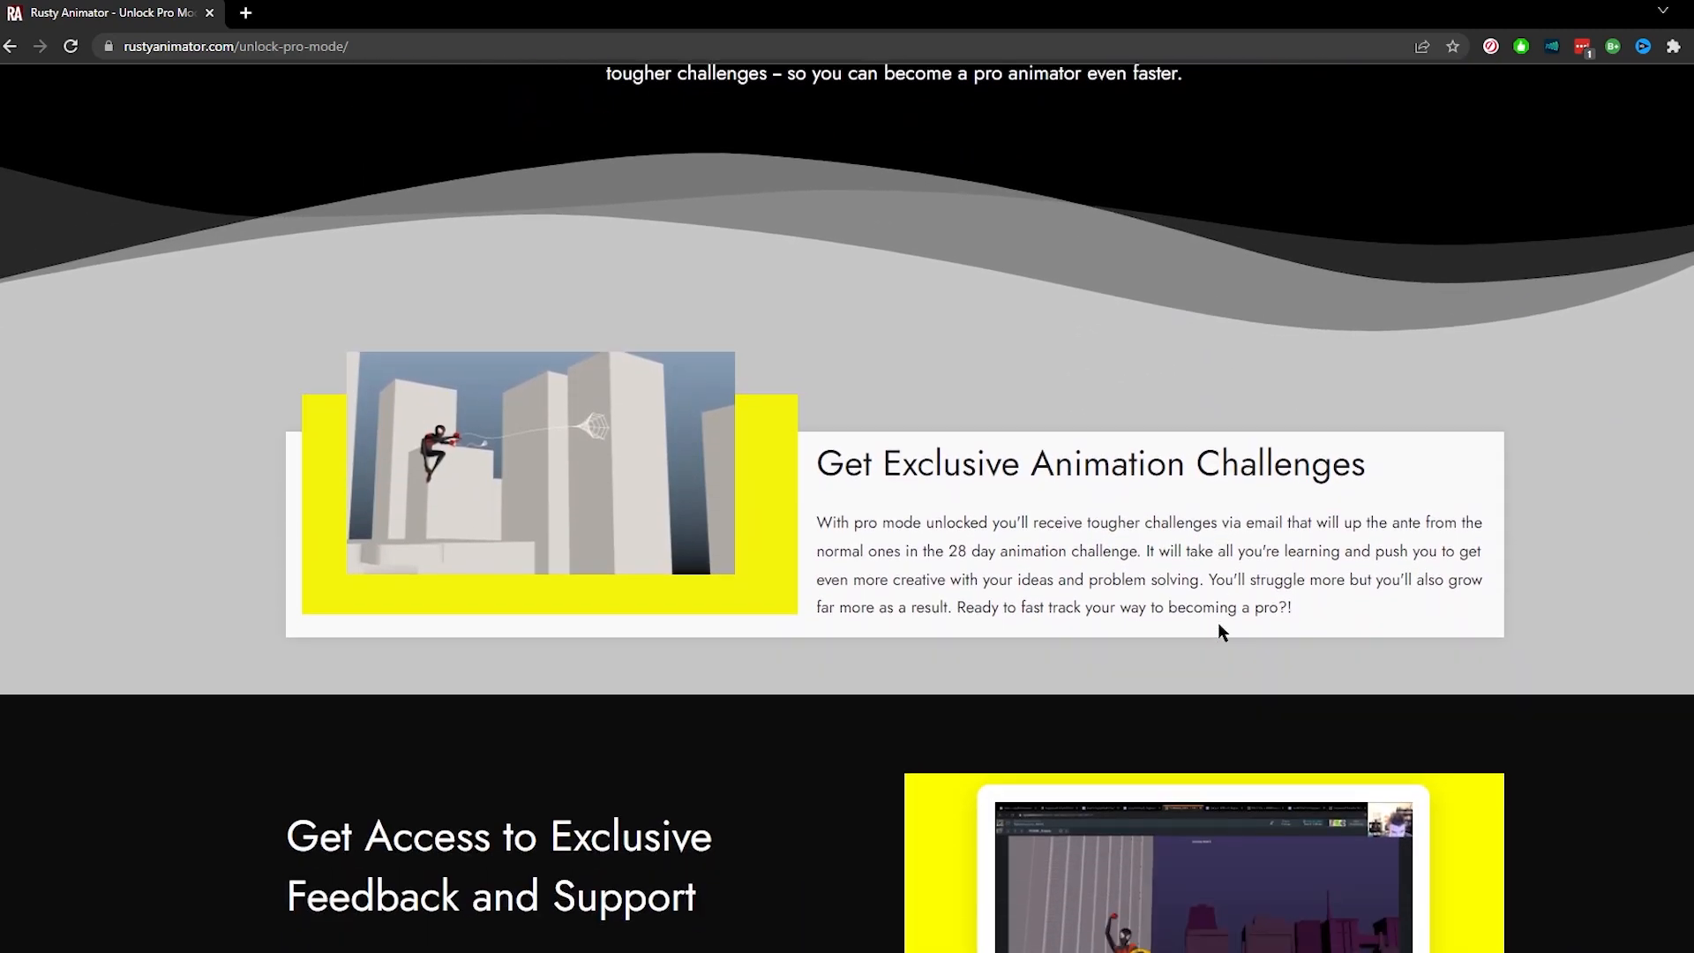
pyautogui.scroll(-3, 1221, 632)
pyautogui.scroll(-4, 1219, 629)
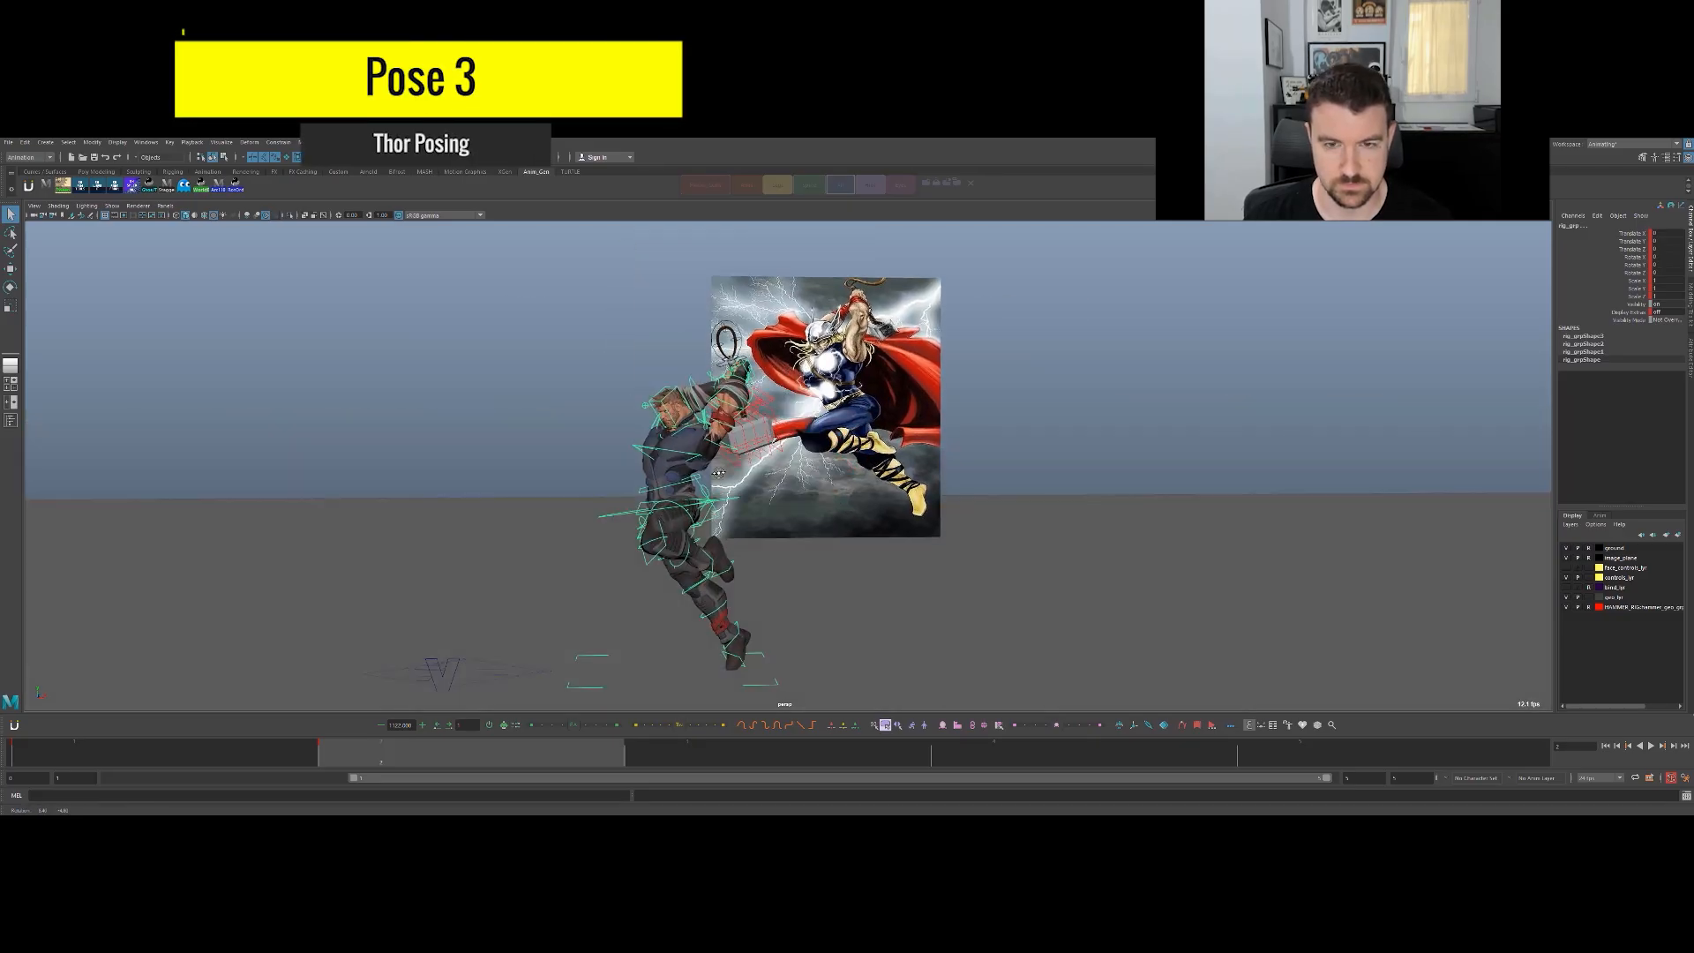
# Return to Maya and go to the timeline's third frame, with the raised-hammer reference image.
pyautogui.scroll(1, 716, 497)
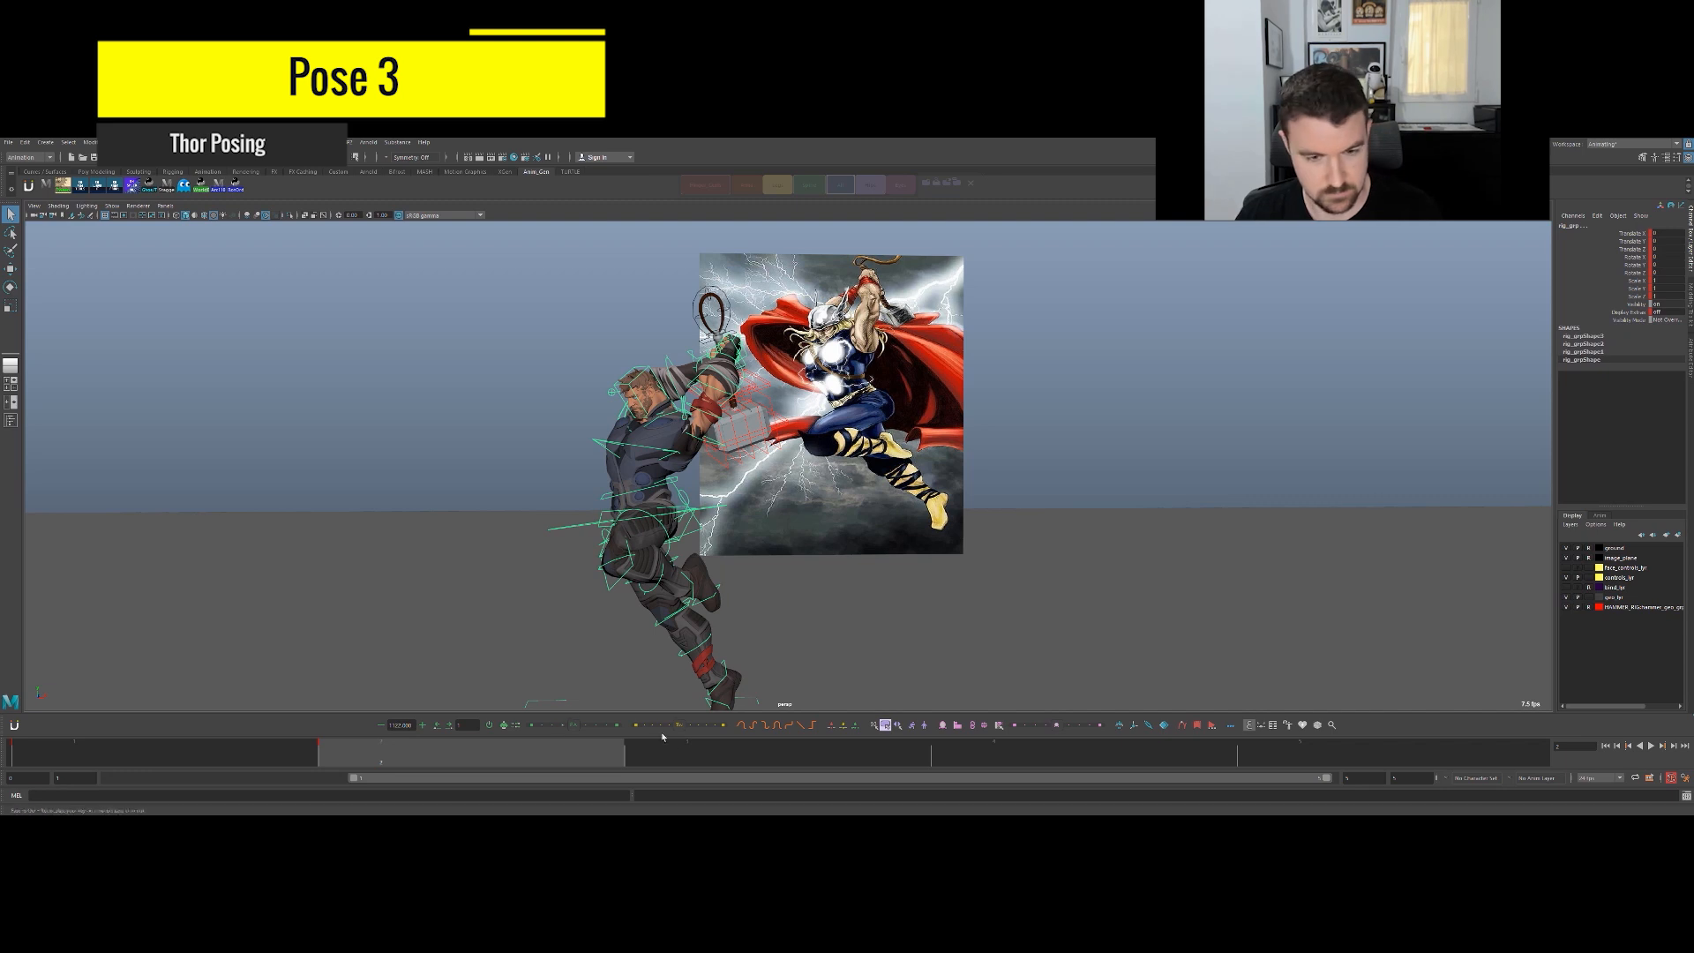
pyautogui.click(715, 755)
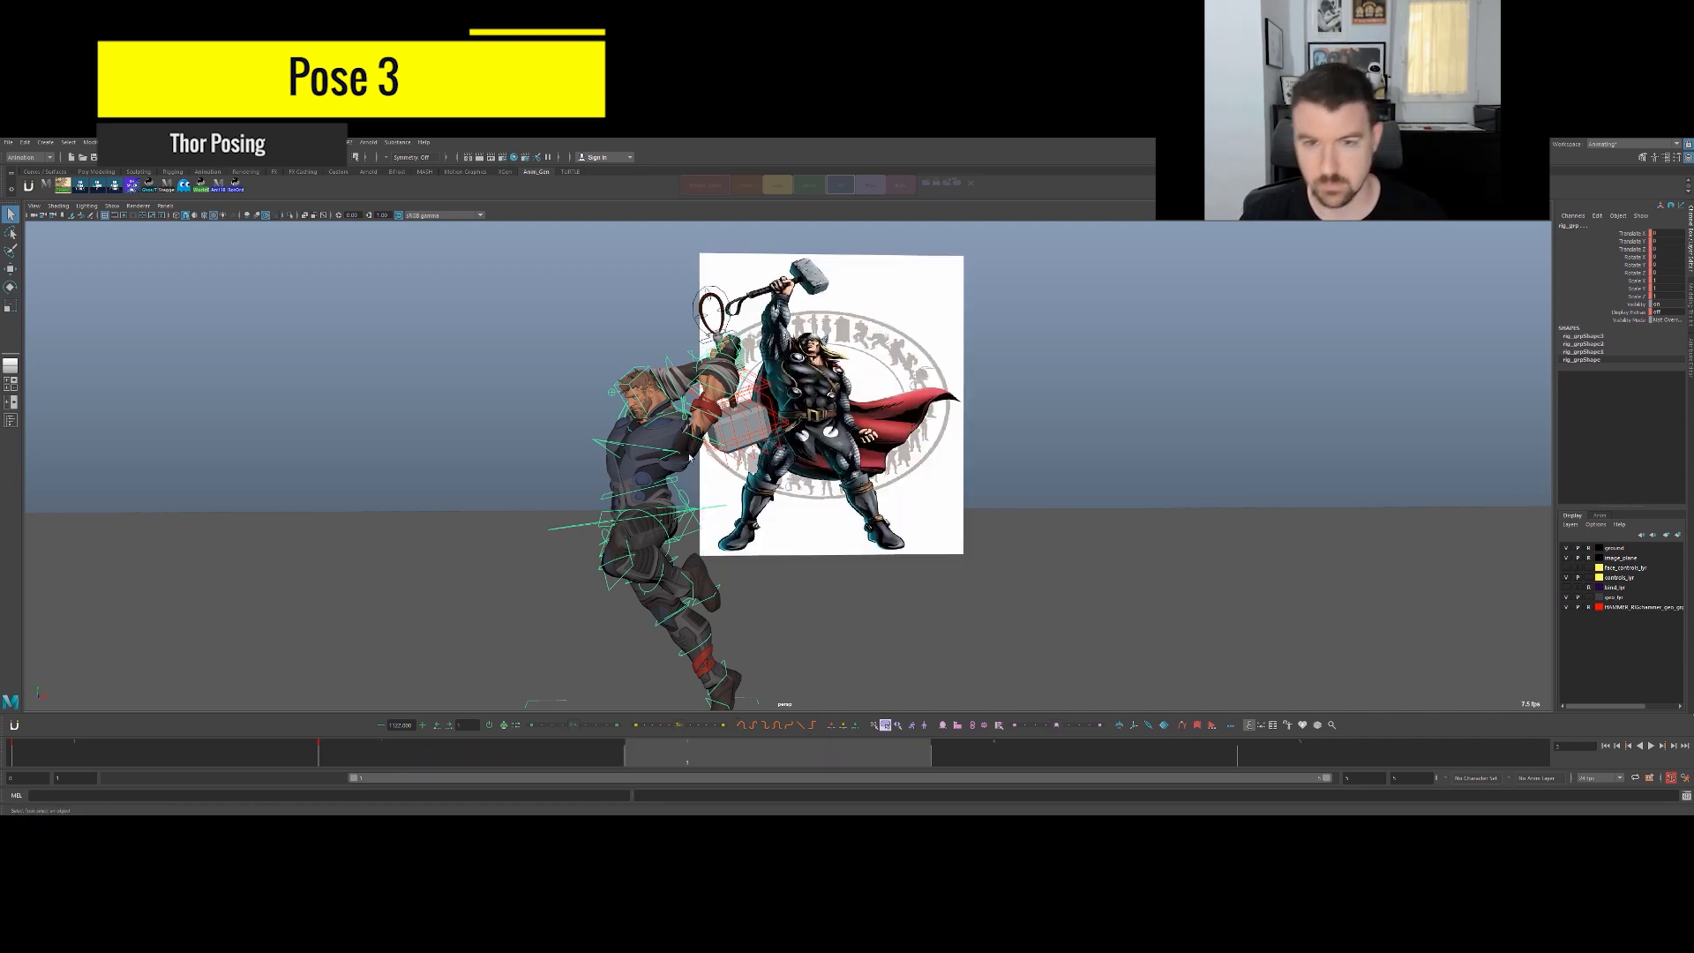
pyautogui.keyDown('alt'); pyautogui.moveTo(740, 480); pyautogui.dragTo(710, 450); pyautogui.keyUp('alt')
pyautogui.scroll(-2, 710, 450)
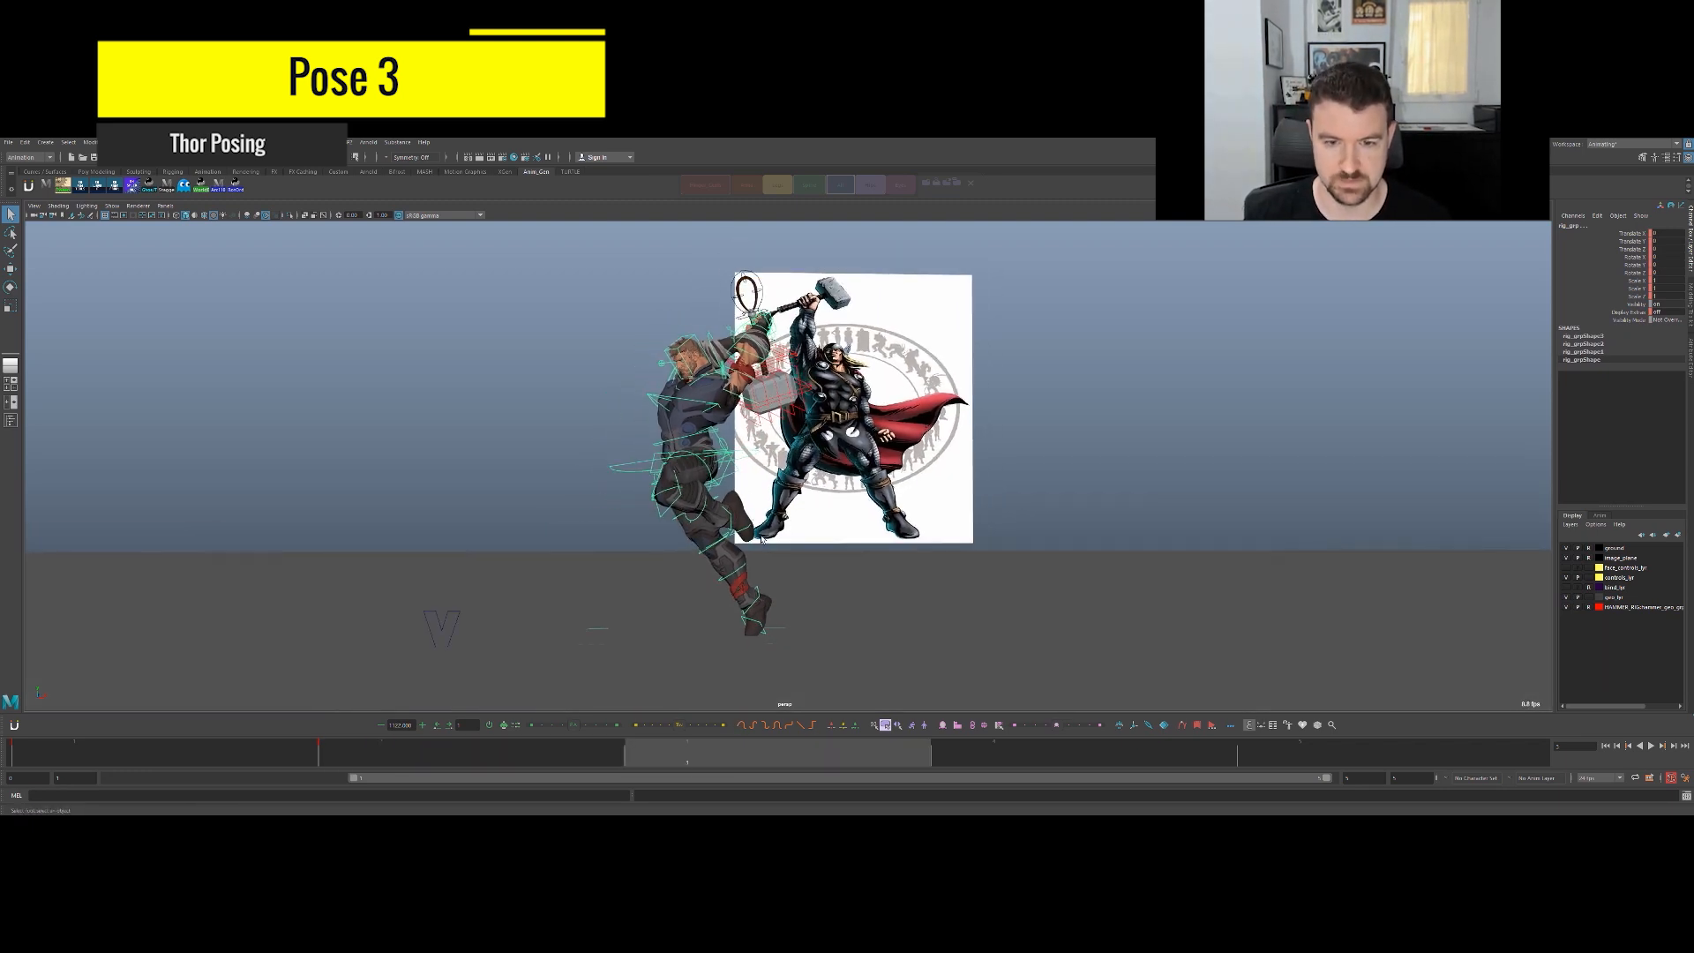
# Switch the right leg from FK to IK using the FKIK attribute on its foot control.
pyautogui.scroll(4, 787, 529)
pyautogui.keyDown('alt'); pyautogui.moveTo(794, 608); pyautogui.dragTo(869, 526, button='middle'); pyautogui.keyUp('alt')
pyautogui.keyDown('alt'); pyautogui.moveTo(827, 398); pyautogui.dragTo(818, 637, button='middle'); pyautogui.keyUp('alt')
pyautogui.keyDown('alt'); pyautogui.moveTo(819, 637); pyautogui.dragTo(839, 590); pyautogui.keyUp('alt')
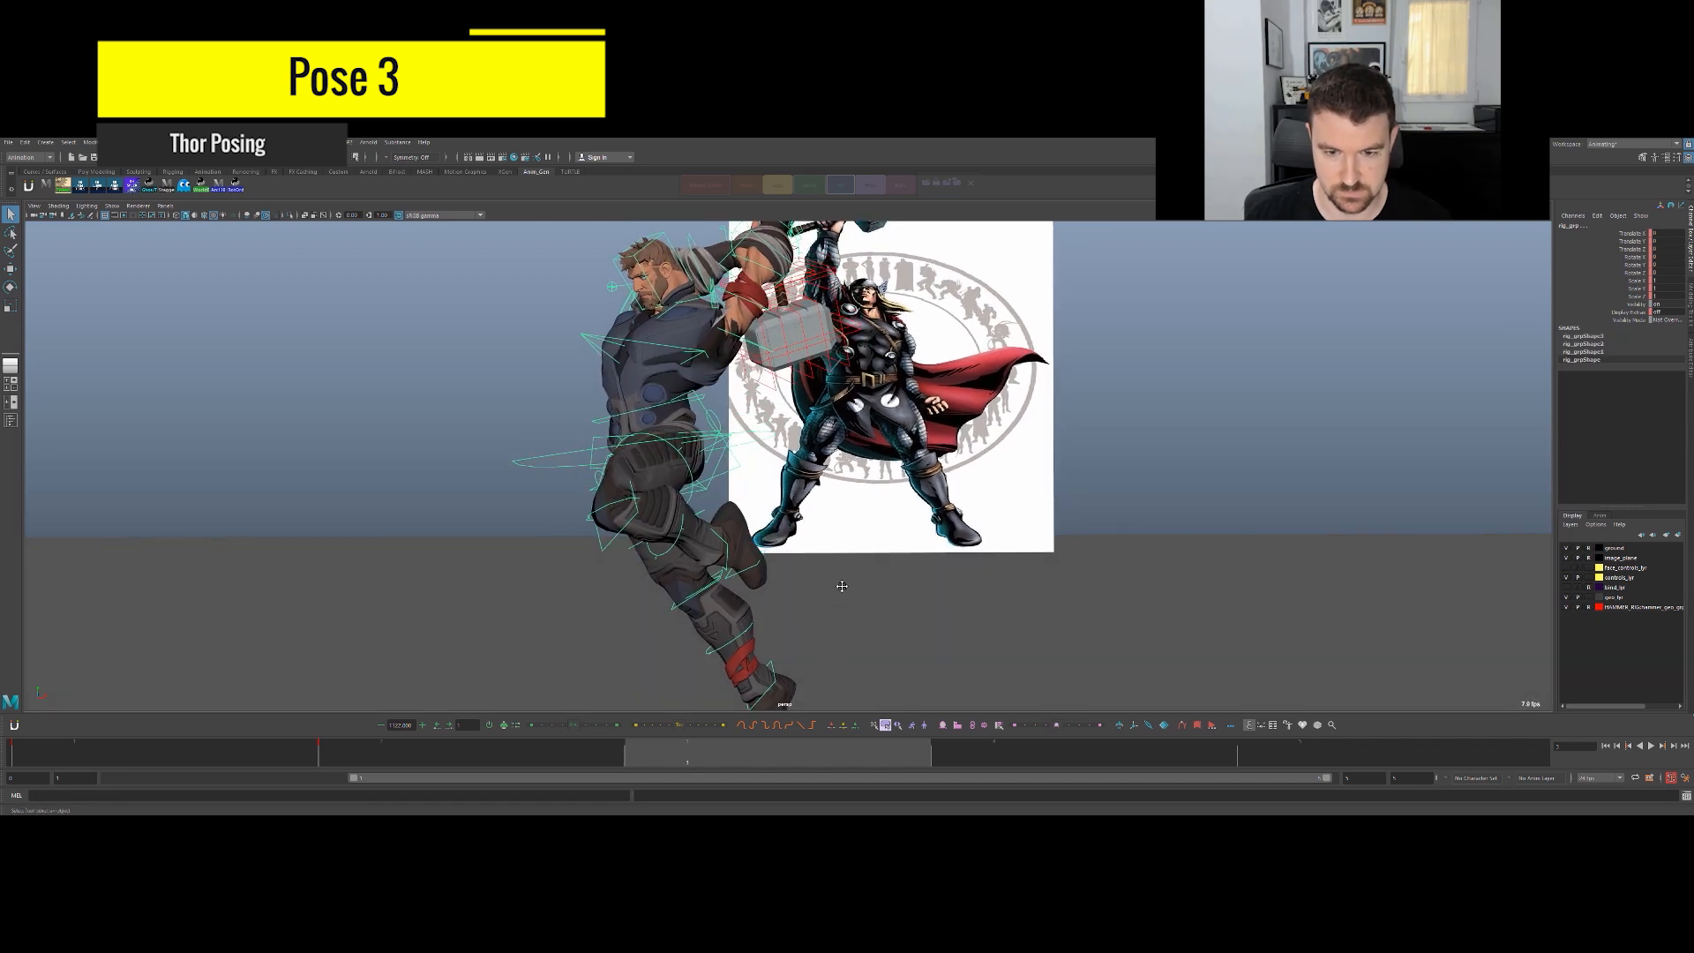
pyautogui.keyDown('alt'); pyautogui.moveTo(839, 589); pyautogui.dragTo(786, 541, button='middle'); pyautogui.keyUp('alt')
pyautogui.click(787, 547)
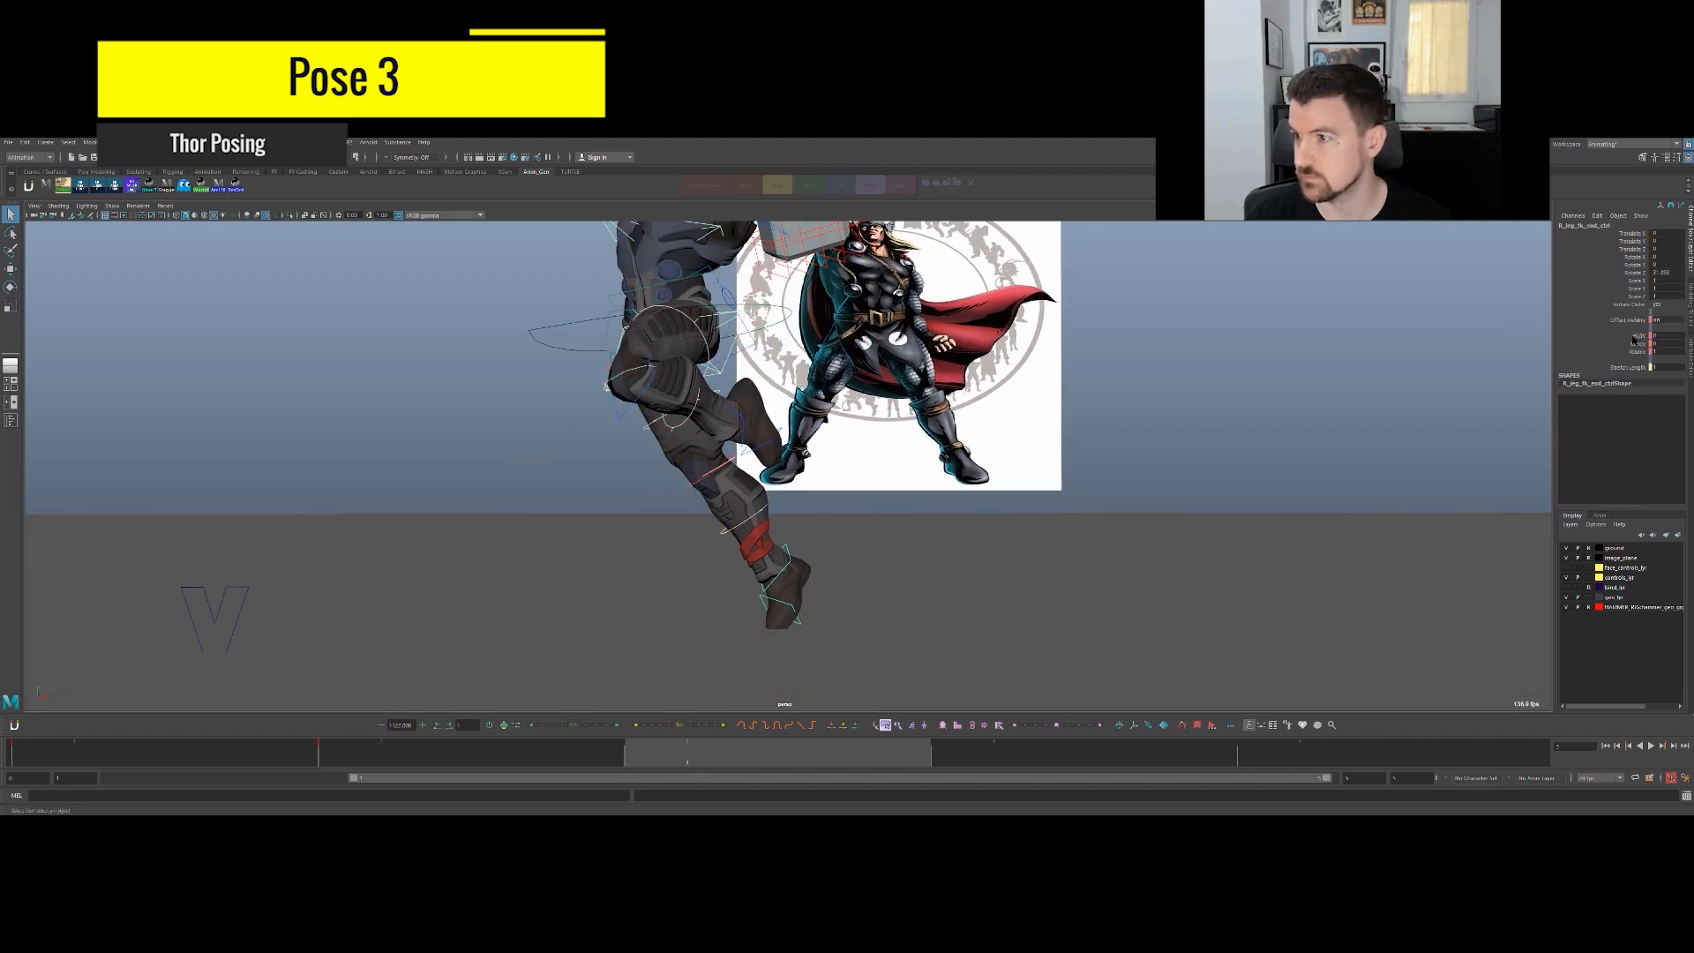
pyautogui.click(1633, 336)
pyautogui.moveTo(1063, 432); pyautogui.dragTo(1350, 413, button='middle')
pyautogui.keyDown('alt'); pyautogui.moveTo(704, 441); pyautogui.dragTo(756, 416); pyautogui.keyUp('alt')
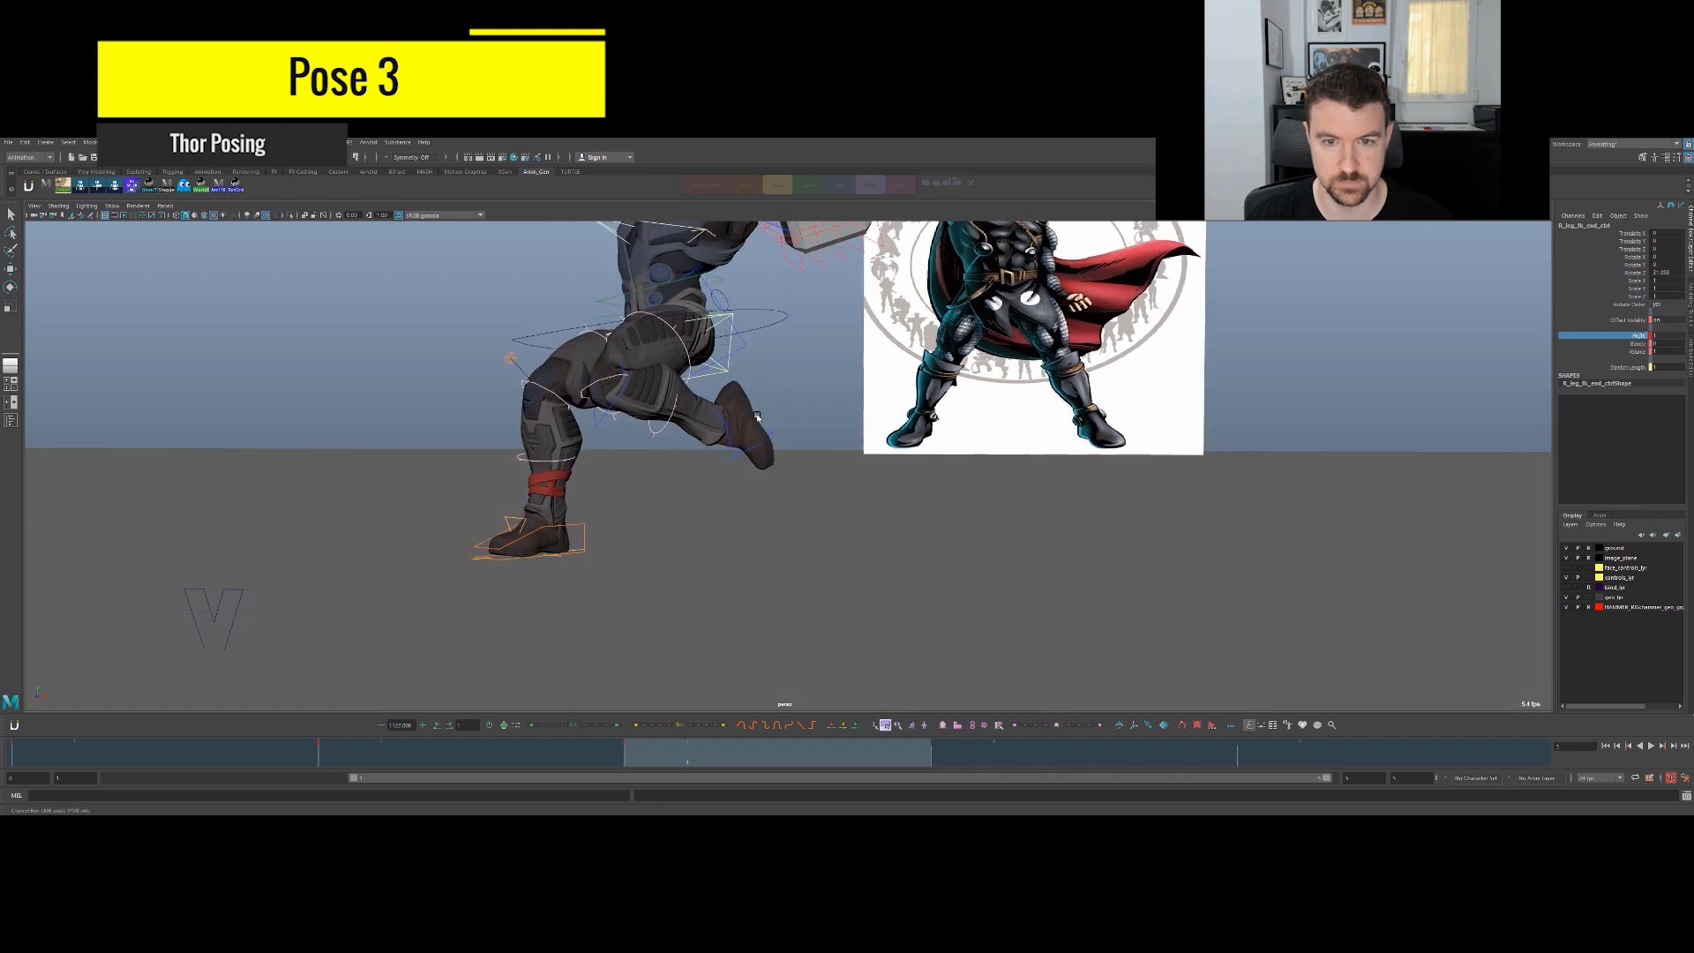
pyautogui.press('q')
# Switch the left leg from FK to IK using the FKIK attribute on its foot control.
pyautogui.click(729, 425)
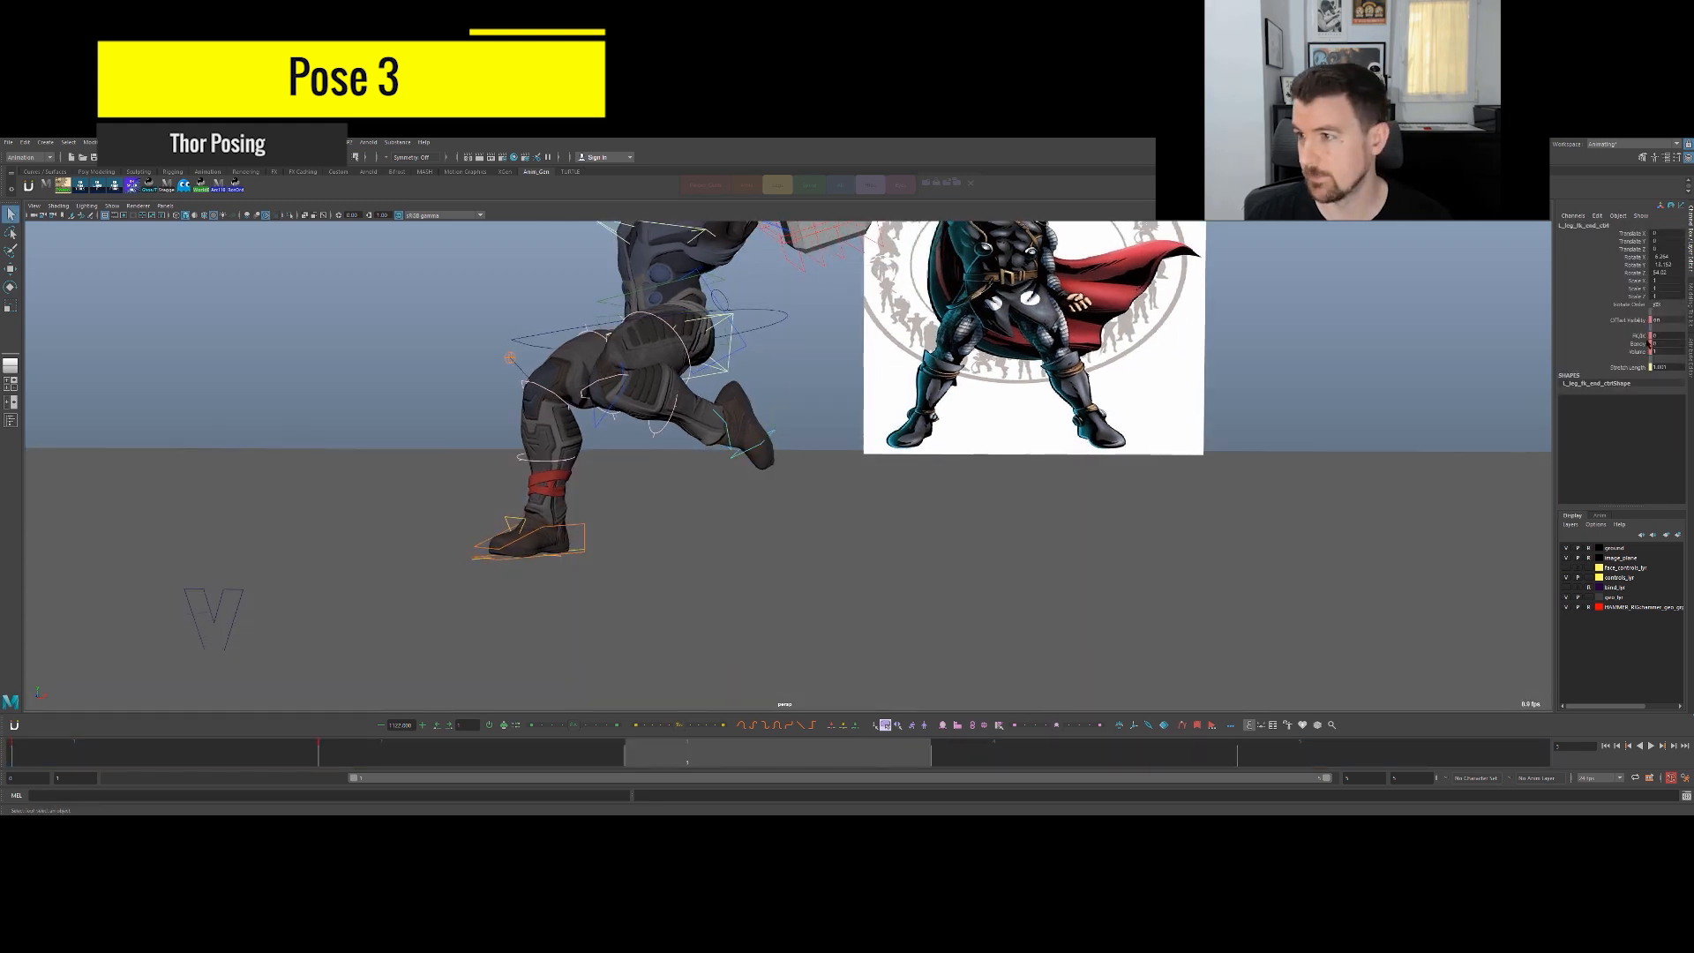
pyautogui.click(1633, 336)
pyautogui.moveTo(944, 438); pyautogui.dragTo(1051, 439, button='middle')
pyautogui.keyDown('alt'); pyautogui.moveTo(1050, 440); pyautogui.dragTo(766, 451, button='right'); pyautogui.keyUp('alt')
pyautogui.keyDown('alt'); pyautogui.moveTo(766, 451); pyautogui.dragTo(785, 491, button='middle'); pyautogui.keyUp('alt')
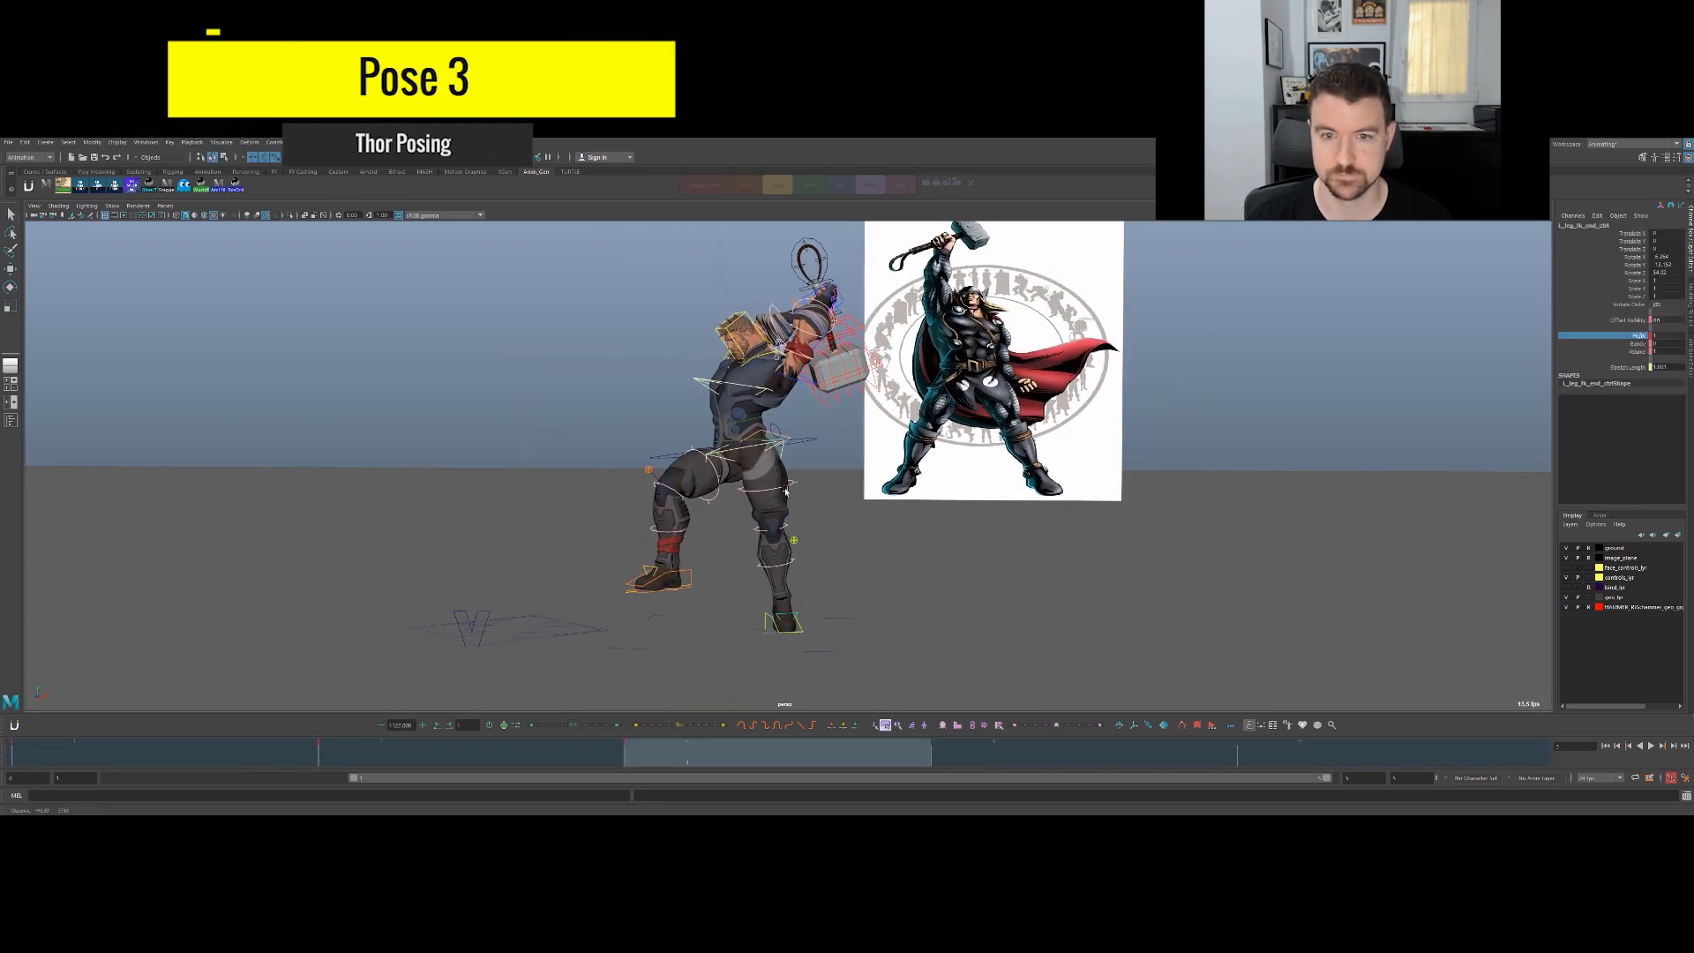
# Lower the right foot's IK control to ground level through its Translate Y value.
pyautogui.click(690, 579)
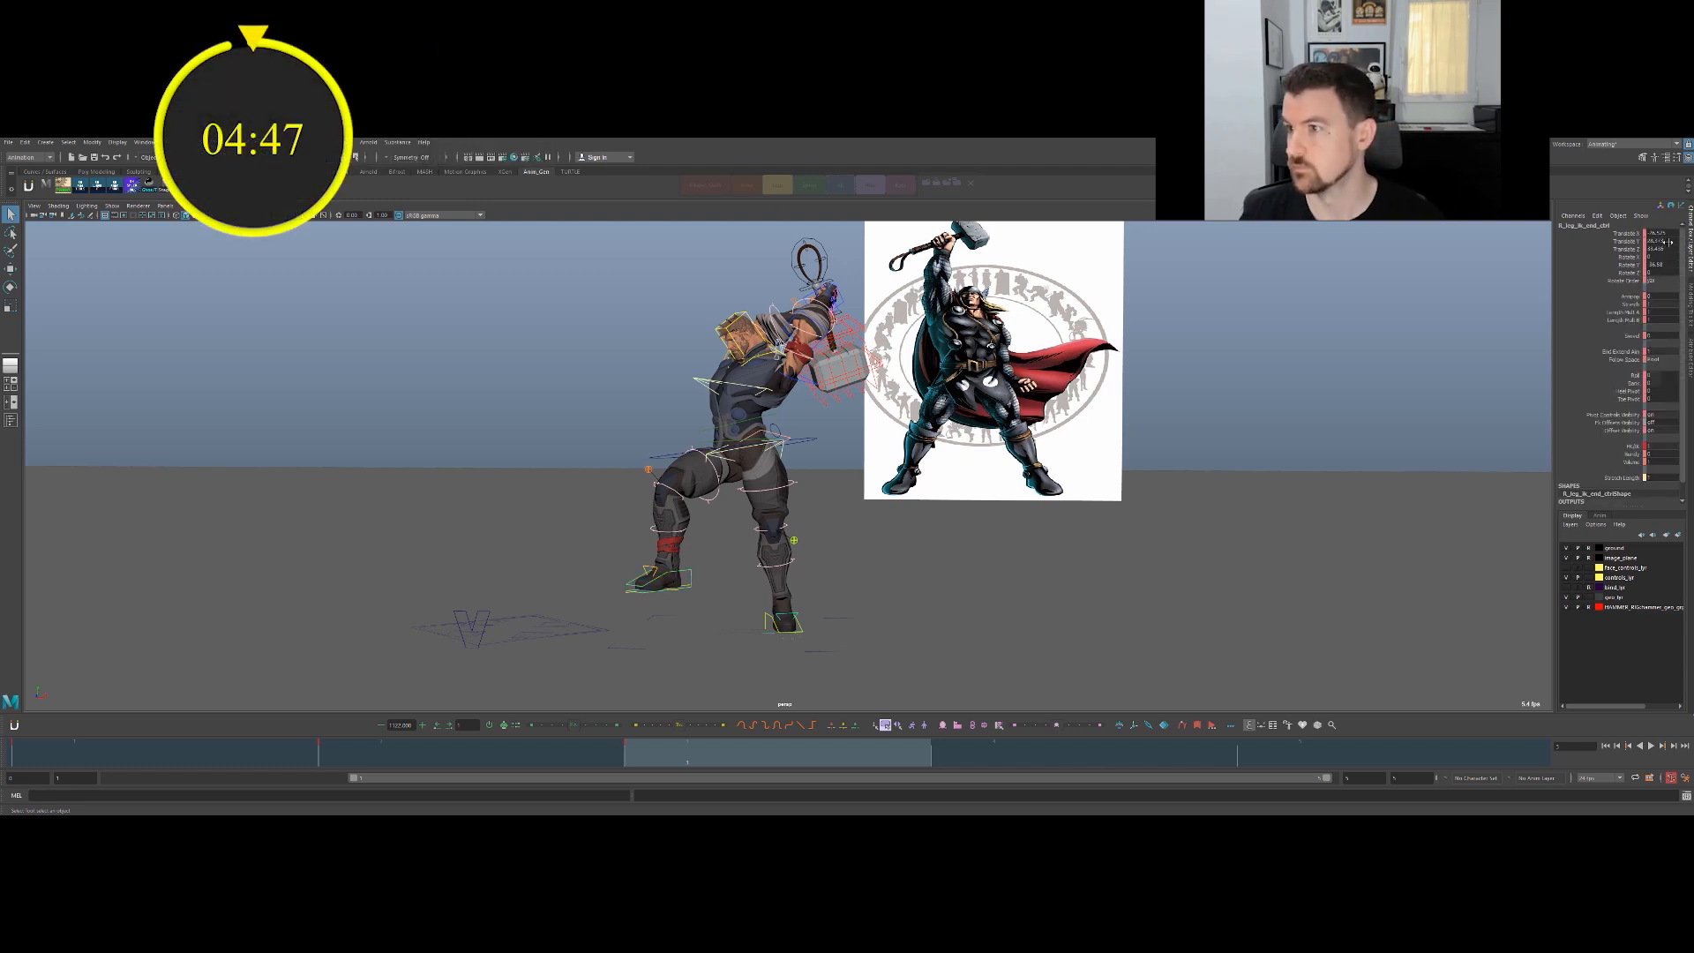
pyautogui.press('Return')
pyautogui.click(885, 553)
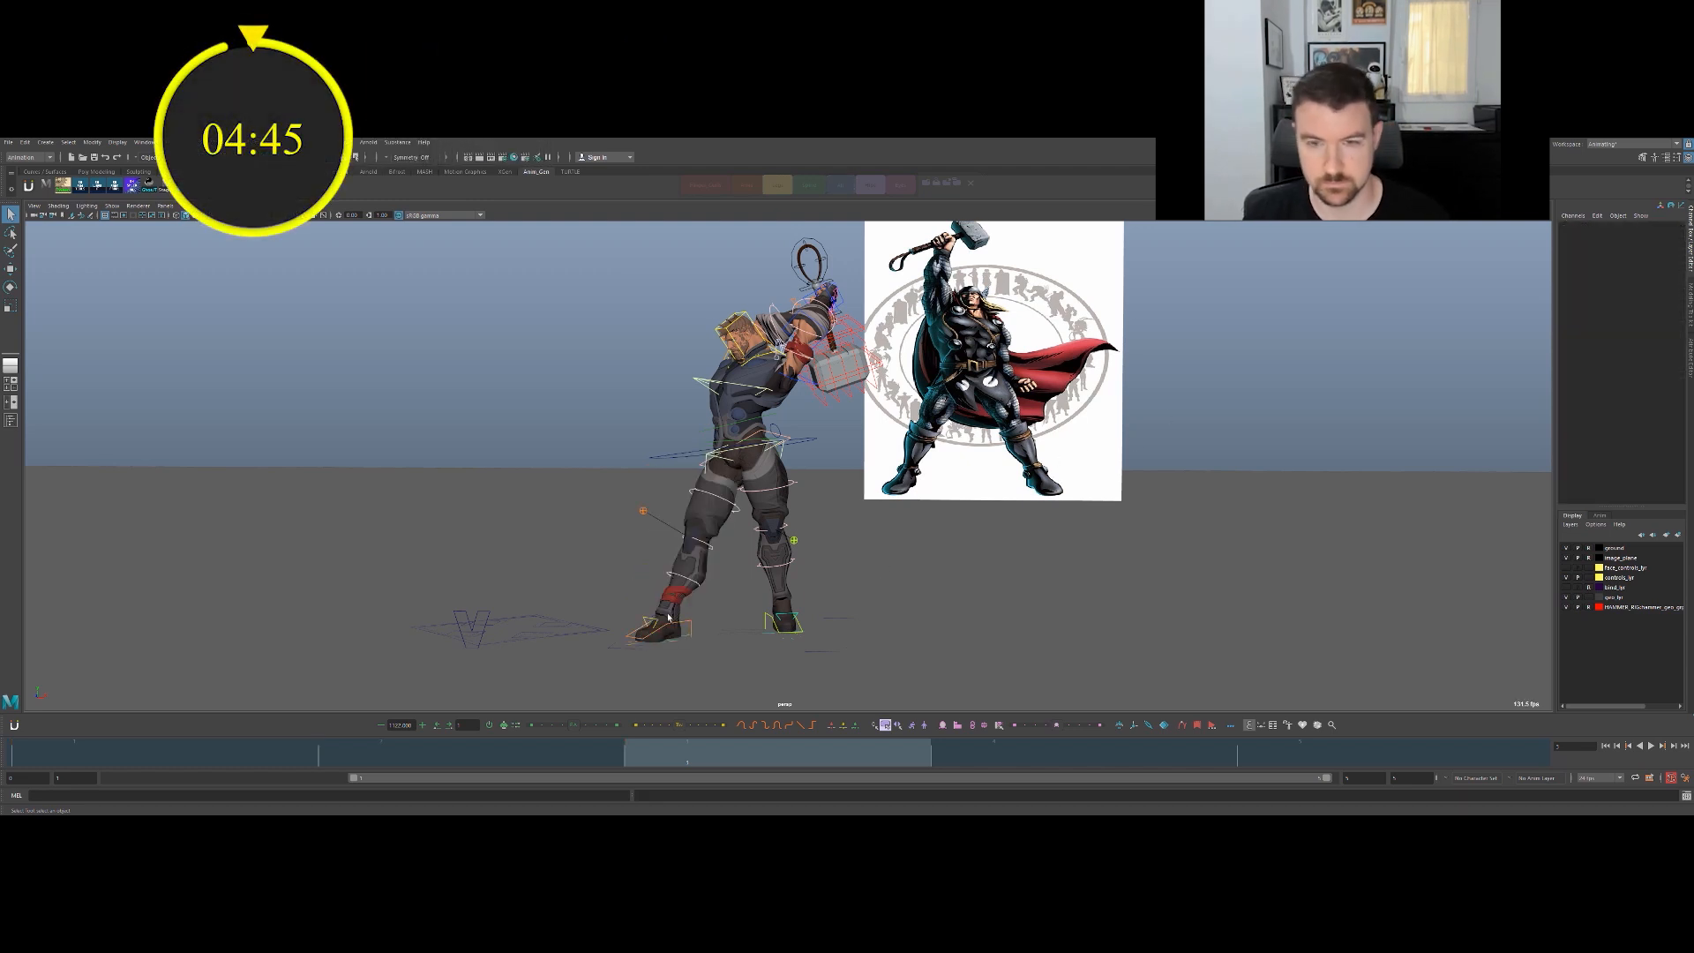
# Move the right foot's IK control outward to widen the stance to match the reference.
pyautogui.click(693, 624)
pyautogui.press('w')
pyautogui.keyDown('alt'); pyautogui.moveTo(677, 627); pyautogui.dragTo(842, 573); pyautogui.keyUp('alt')
pyautogui.keyDown('alt'); pyautogui.moveTo(720, 610); pyautogui.dragTo(638, 622); pyautogui.keyUp('alt')
pyautogui.keyDown('alt'); pyautogui.moveTo(679, 629); pyautogui.dragTo(564, 617); pyautogui.keyUp('alt')
pyautogui.keyDown('alt'); pyautogui.moveTo(768, 644); pyautogui.dragTo(830, 618); pyautogui.keyUp('alt')
pyautogui.press('w')
pyautogui.moveTo(650, 627); pyautogui.dragTo(634, 622)
# Turn the left foot's IK control outward and reset the foot's Roll attribute on its ball control.
pyautogui.press('q')
pyautogui.keyDown('alt'); pyautogui.moveTo(776, 609); pyautogui.dragTo(697, 639); pyautogui.keyUp('alt')
pyautogui.press('e')
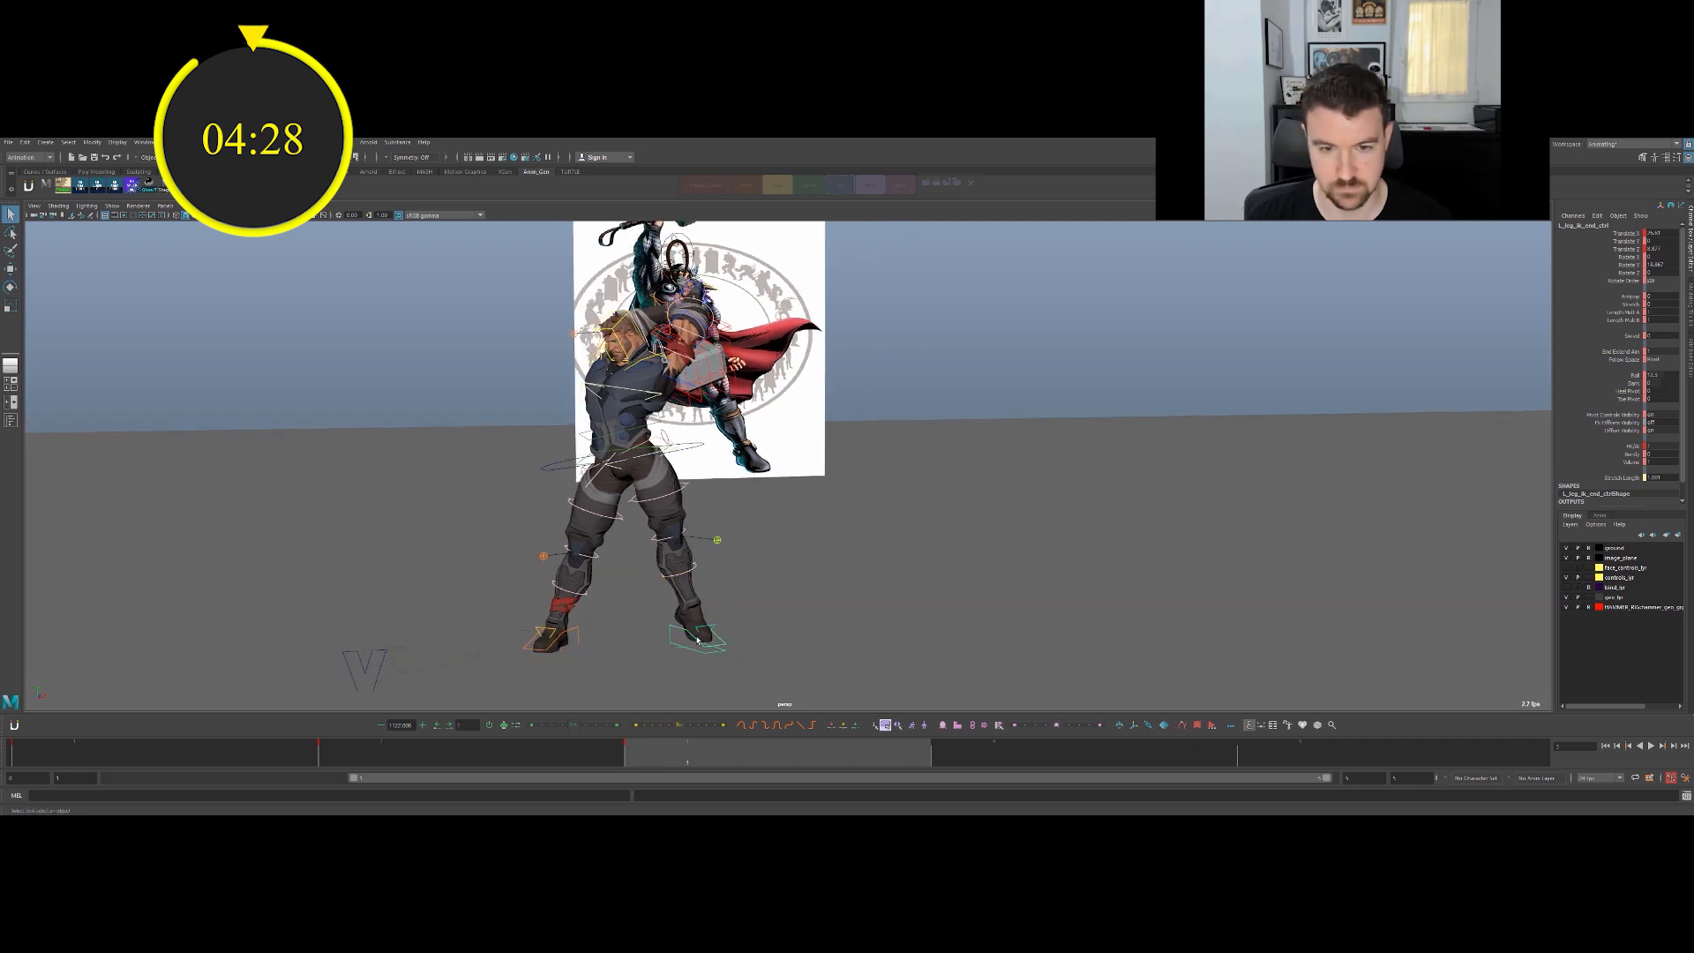
pyautogui.click(765, 606)
pyautogui.click(710, 628)
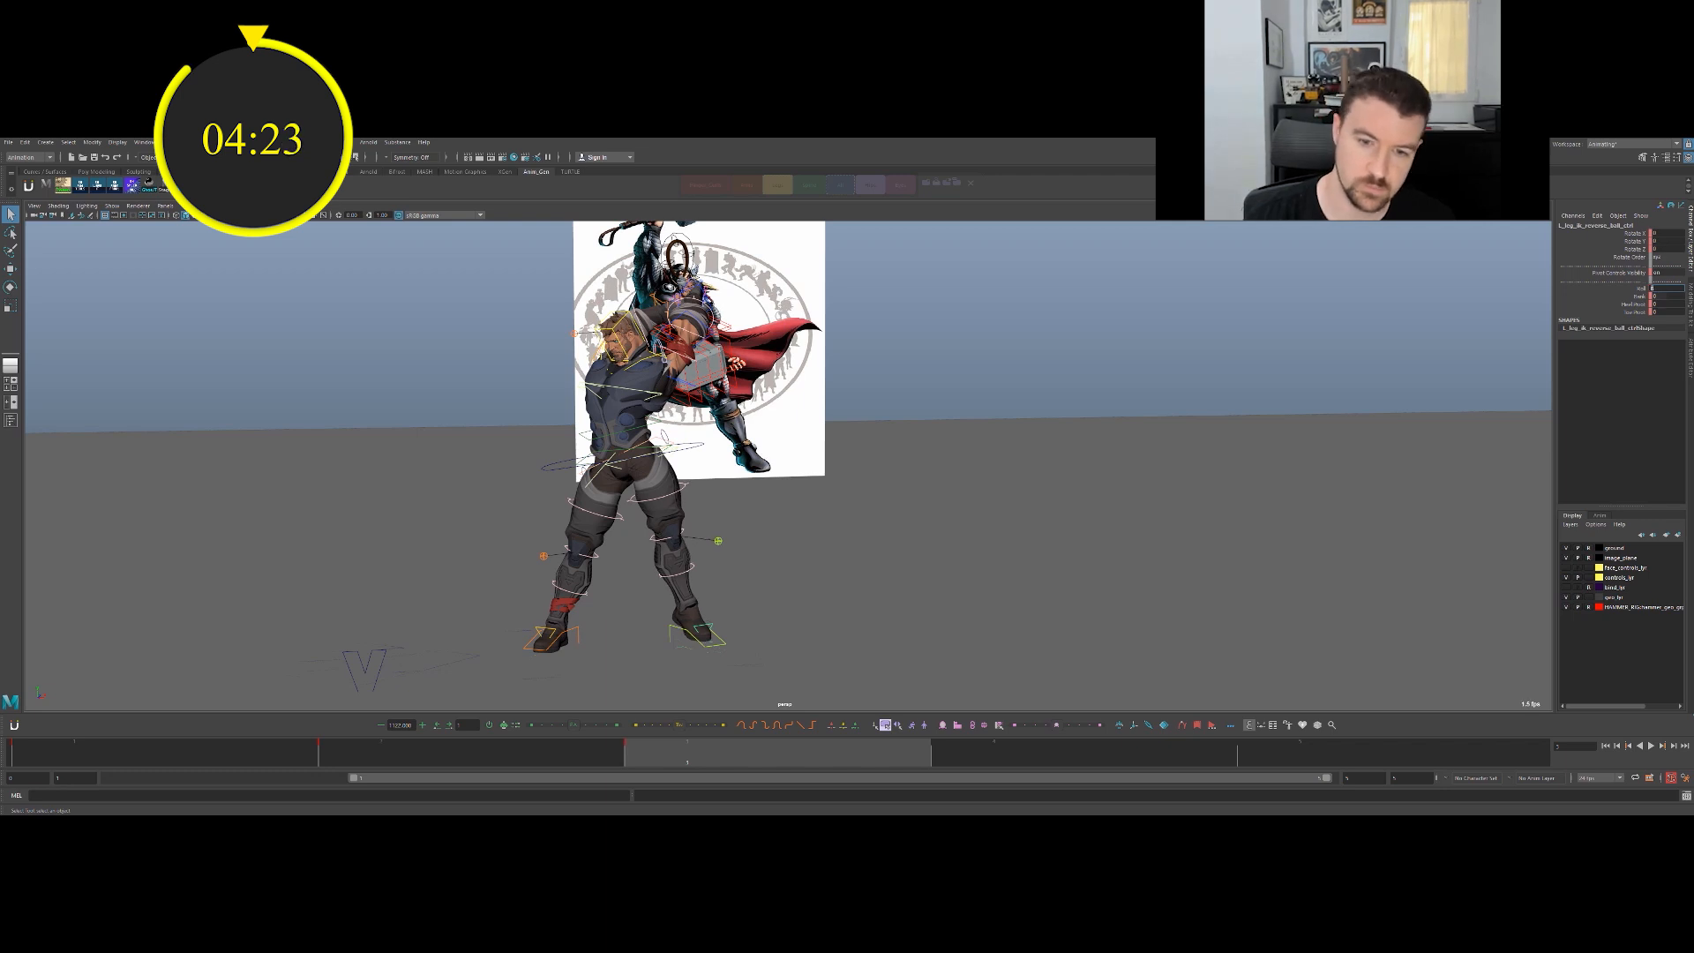
pyautogui.click(716, 506)
# Set the centre-of-gravity control's Translate Y to 0 and rotate the control to straighten the body.
pyautogui.click(701, 452)
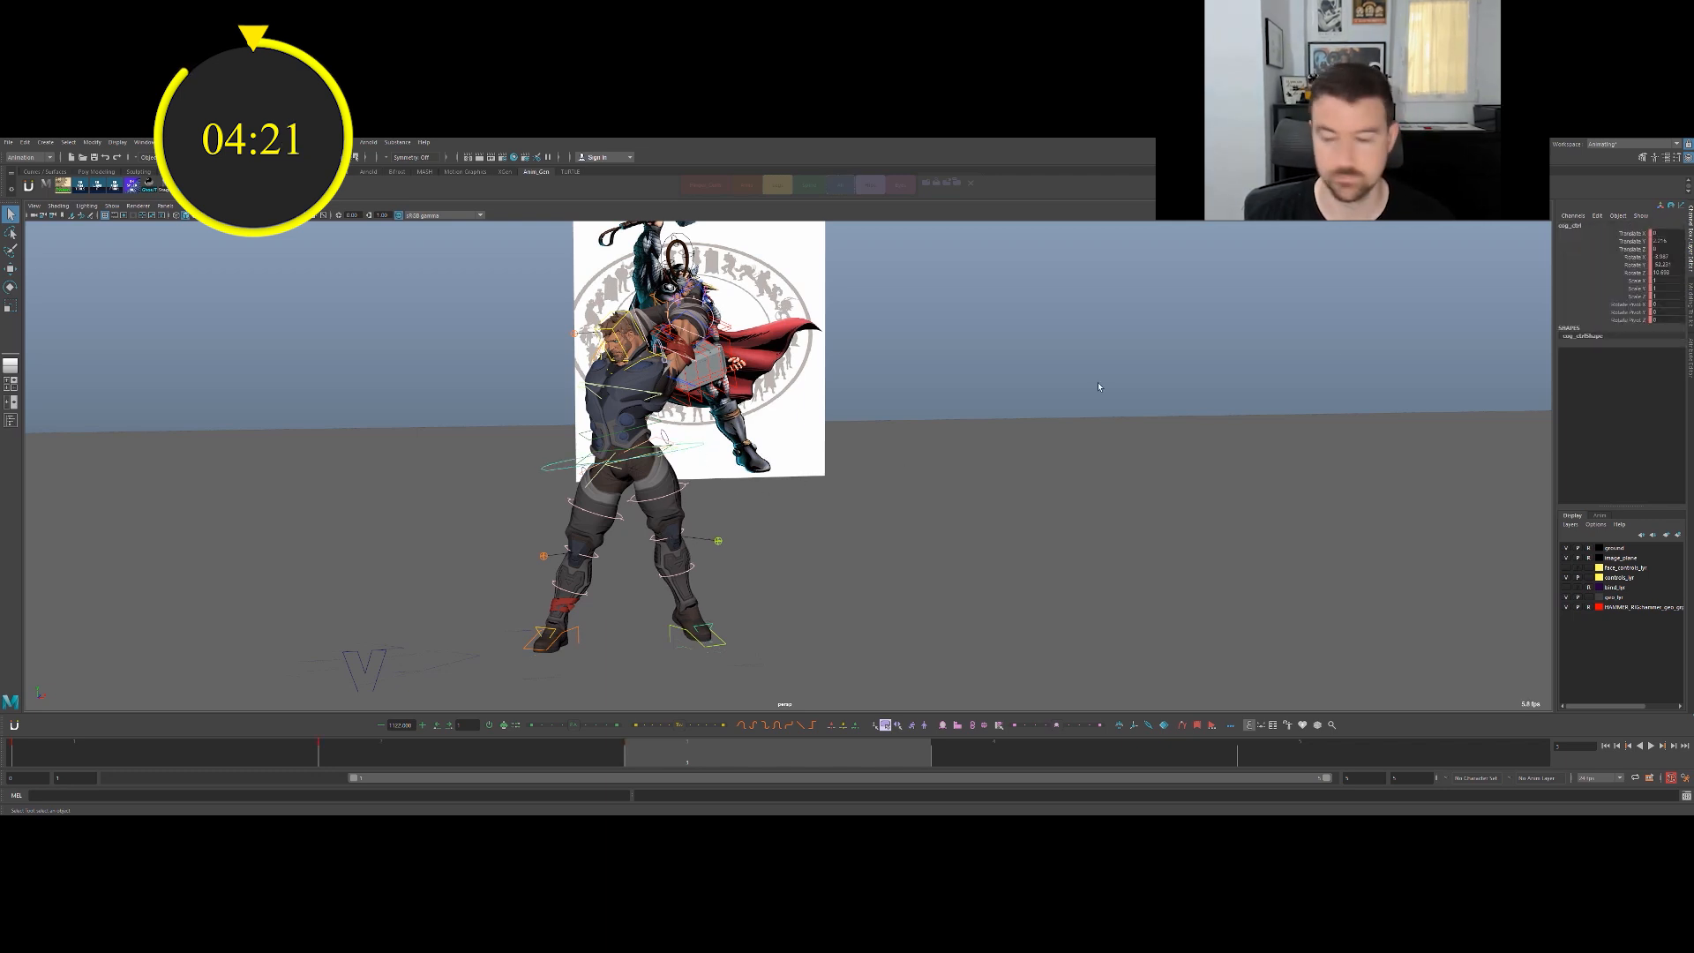
pyautogui.write('0')
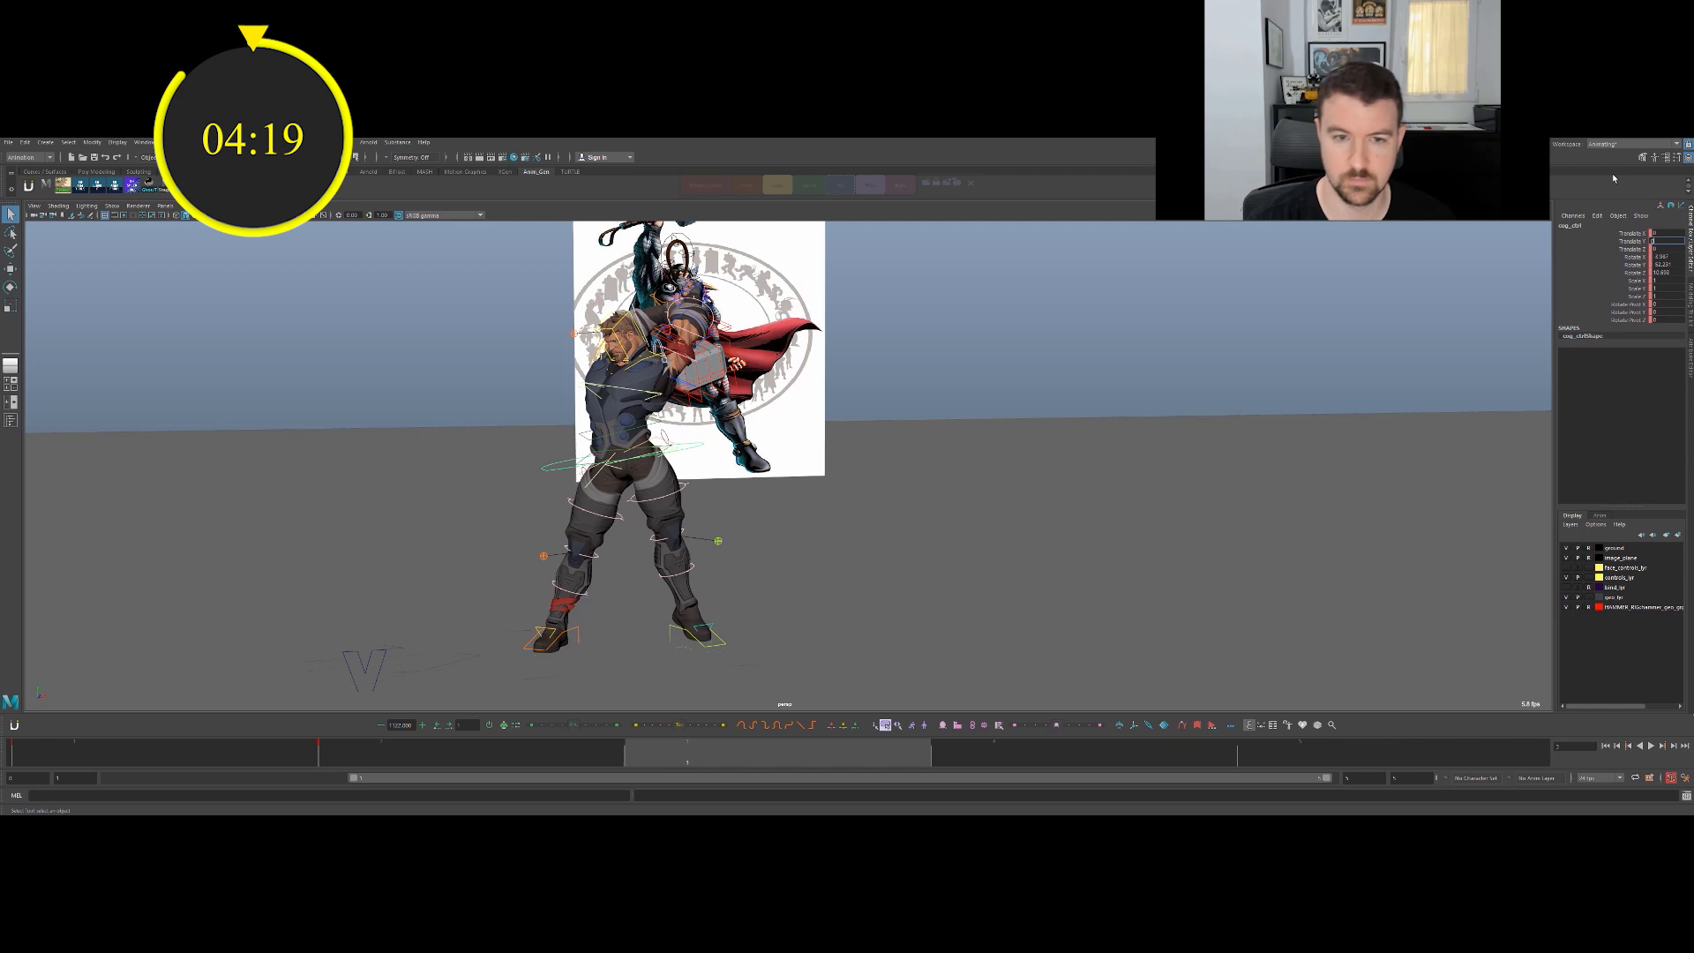
pyautogui.press('Return')
pyautogui.click(882, 441)
pyautogui.click(692, 453)
pyautogui.press('e')
# Select the left foot's IK control and examine the foot's contact with the ground from several angles.
pyautogui.keyDown('alt'); pyautogui.moveTo(704, 450); pyautogui.dragTo(639, 625); pyautogui.keyUp('alt')
pyautogui.click(639, 629)
pyautogui.click(643, 624)
pyautogui.press('e')
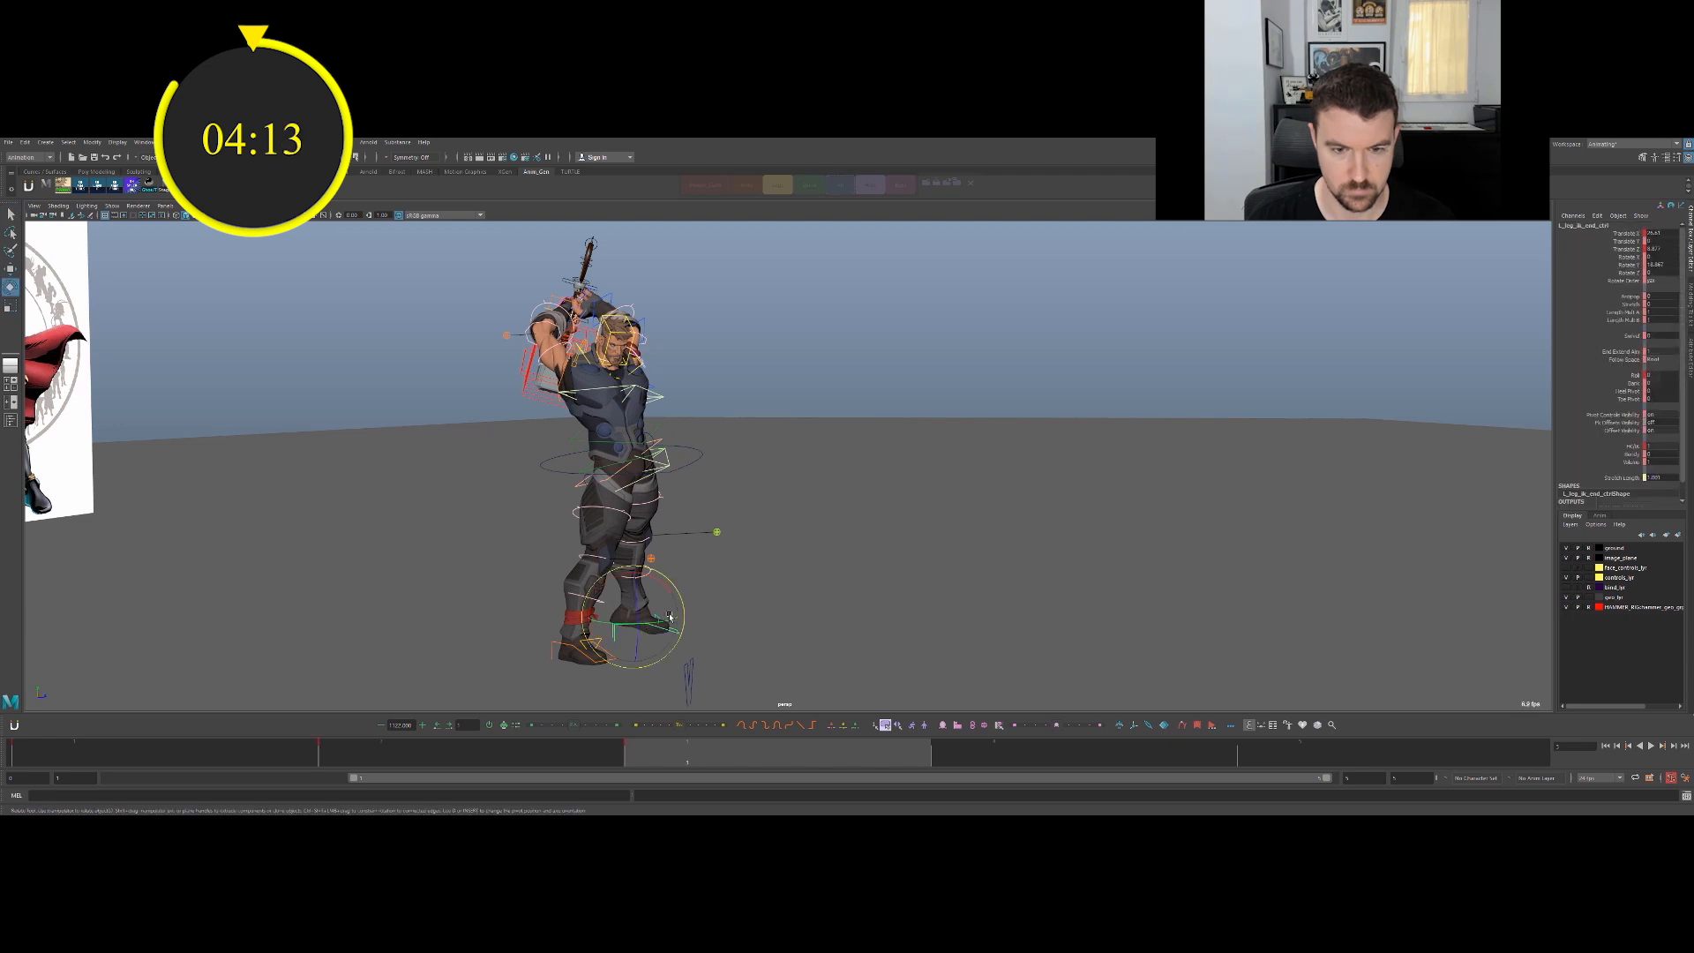
pyautogui.press('f')
pyautogui.keyDown('alt'); pyautogui.moveTo(965, 500); pyautogui.dragTo(650, 469, button='right'); pyautogui.keyUp('alt')
pyautogui.keyDown('alt'); pyautogui.moveTo(917, 397); pyautogui.dragTo(818, 388); pyautogui.keyUp('alt')
pyautogui.keyDown('alt'); pyautogui.moveTo(818, 388); pyautogui.dragTo(888, 514, button='middle'); pyautogui.keyUp('alt')
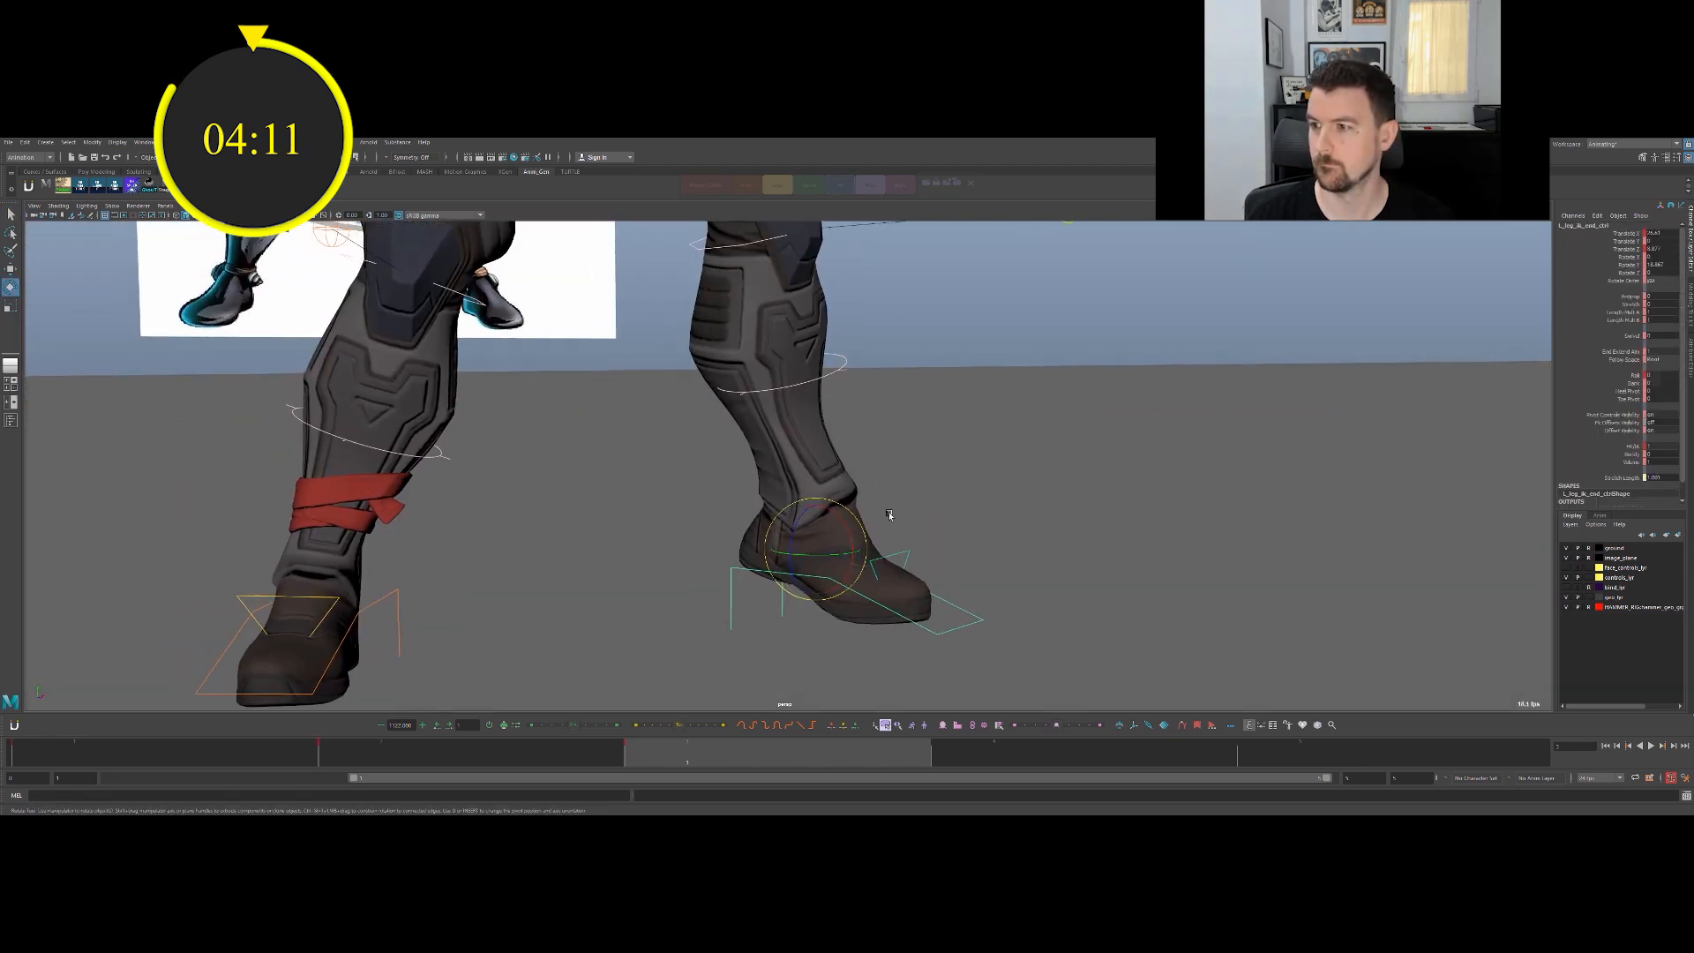
pyautogui.keyDown('alt'); pyautogui.moveTo(888, 514); pyautogui.dragTo(822, 520, button='right'); pyautogui.keyUp('alt')
pyautogui.keyDown('alt'); pyautogui.moveTo(823, 521); pyautogui.dragTo(797, 512); pyautogui.keyUp('alt')
pyautogui.keyDown('alt'); pyautogui.moveTo(797, 512); pyautogui.dragTo(783, 589, button='middle'); pyautogui.keyUp('alt')
pyautogui.keyDown('alt'); pyautogui.moveTo(783, 589); pyautogui.dragTo(733, 477, button='right'); pyautogui.keyUp('alt')
pyautogui.keyDown('alt'); pyautogui.moveTo(733, 476); pyautogui.dragTo(631, 470); pyautogui.keyUp('alt')
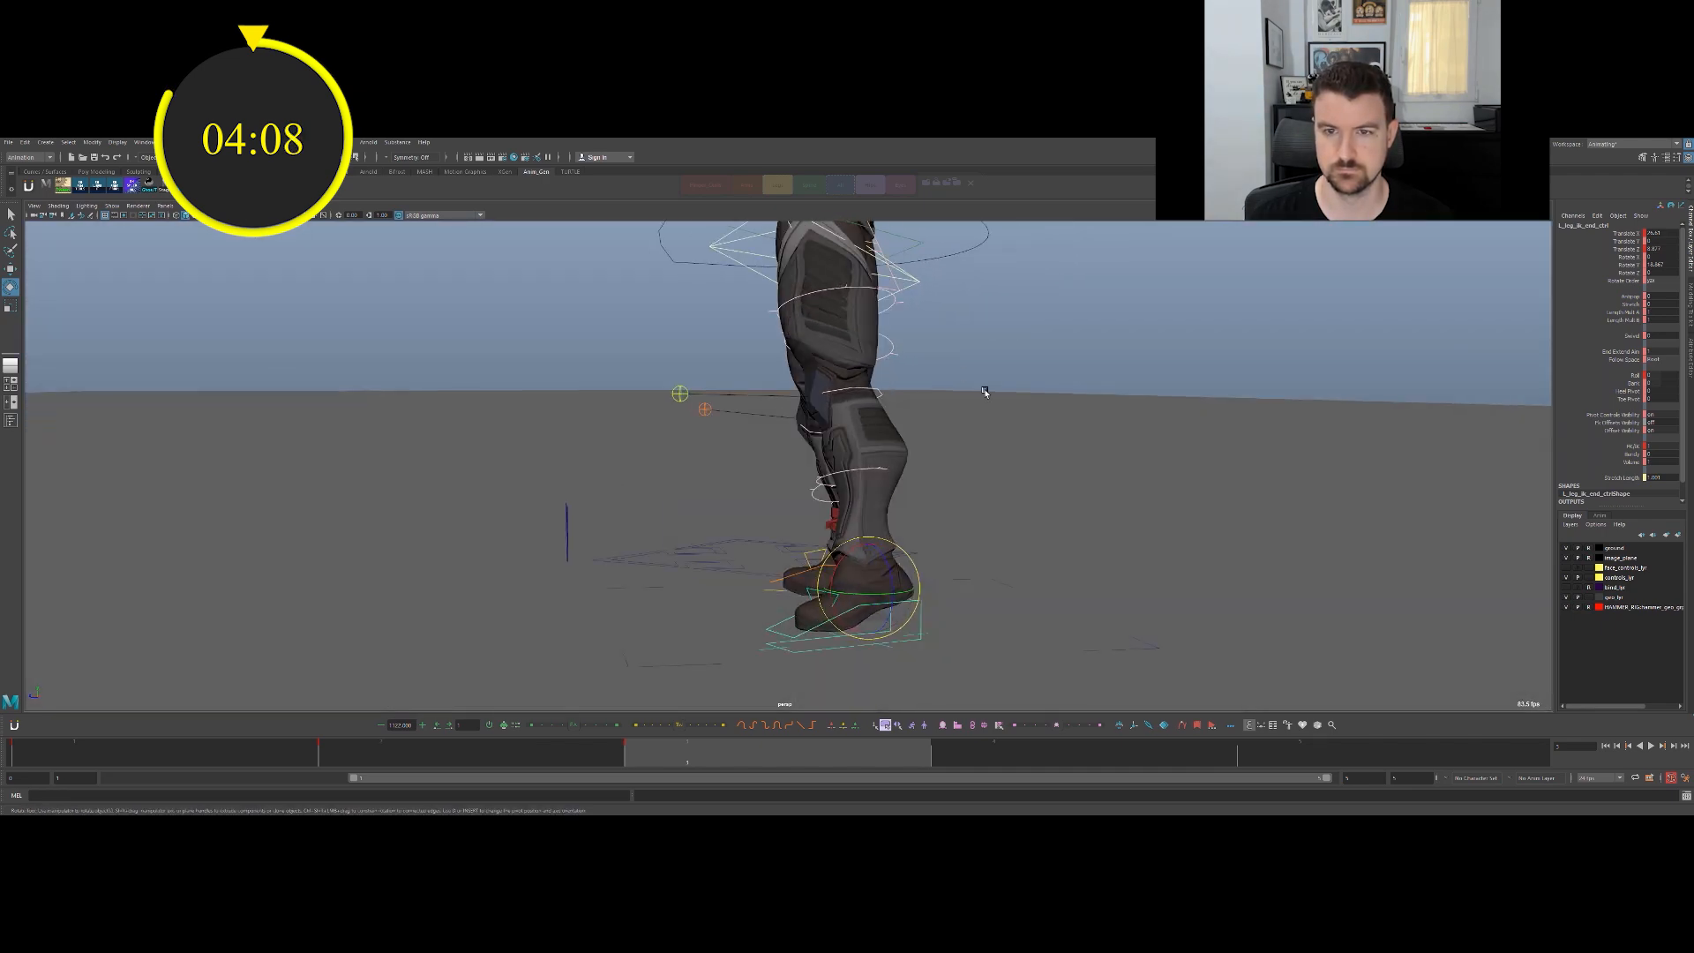
pyautogui.keyDown('alt'); pyautogui.moveTo(1024, 318); pyautogui.dragTo(982, 393, button='middle'); pyautogui.keyUp('alt')
pyautogui.keyDown('alt'); pyautogui.moveTo(768, 335); pyautogui.dragTo(871, 352); pyautogui.keyUp('alt')
pyautogui.keyDown('alt'); pyautogui.moveTo(872, 351); pyautogui.dragTo(776, 370, button='right'); pyautogui.keyUp('alt')
pyautogui.keyDown('alt'); pyautogui.moveTo(776, 371); pyautogui.dragTo(679, 367); pyautogui.keyUp('alt')
# Rotate the main hip control from a side view to adjust the body's lean over the feet.
pyautogui.click(770, 389)
pyautogui.moveTo(715, 422)
pyautogui.mouseDown()
pyautogui.moveTo(702, 405)
pyautogui.moveTo(687, 422)
pyautogui.mouseUp()
pyautogui.press('q')
pyautogui.keyDown('alt'); pyautogui.moveTo(700, 362); pyautogui.dragTo(715, 449, button='middle'); pyautogui.keyUp('alt')
pyautogui.click(759, 454)
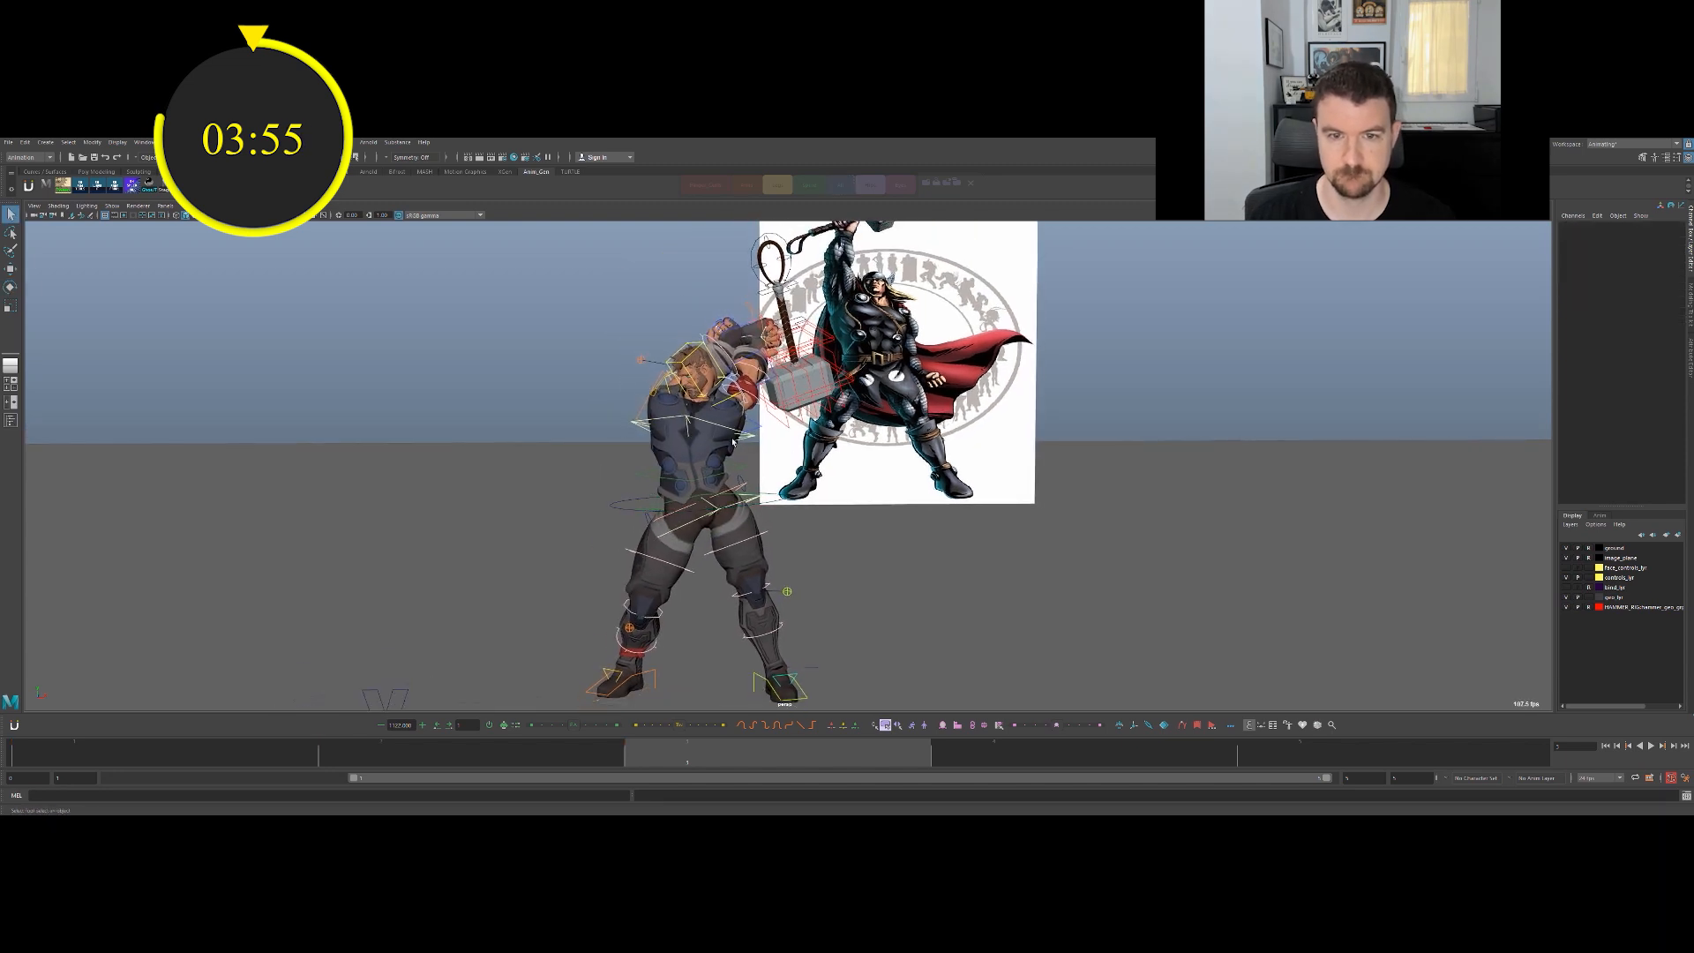
# Rotate the chest control and the centre-of-gravity control to tilt the upper body.
pyautogui.click(740, 436)
pyautogui.press('e')
pyautogui.moveTo(725, 448); pyautogui.dragTo(704, 491)
pyautogui.click(725, 507)
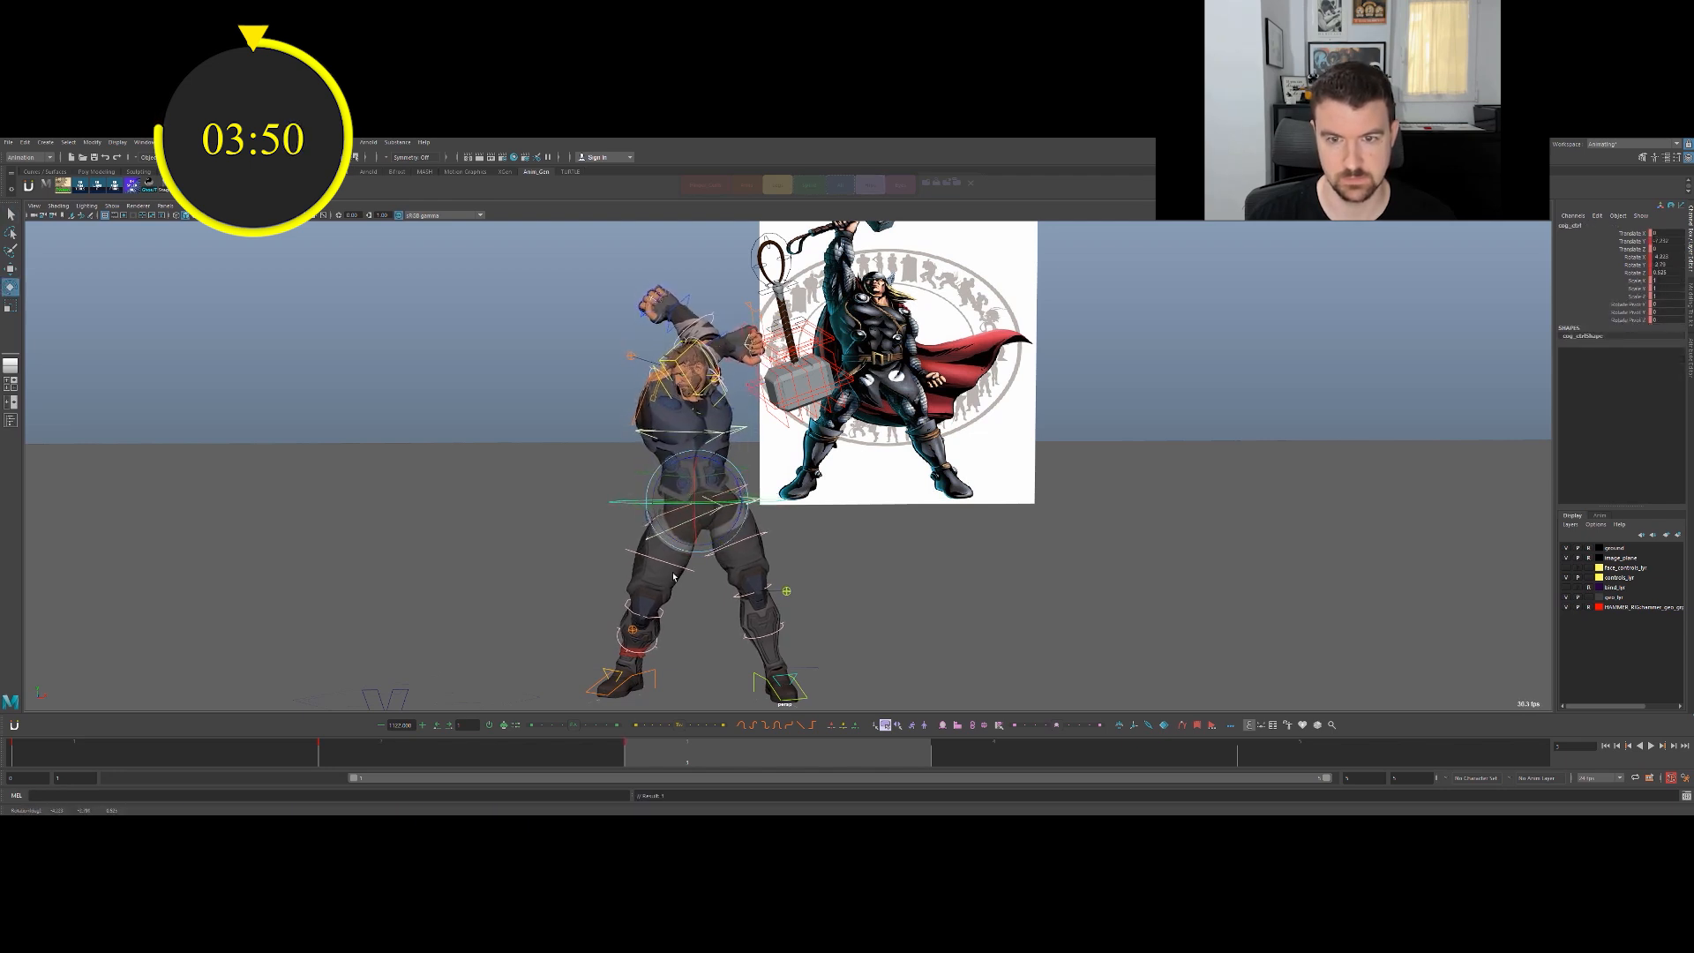
# Move the right leg's pole vector control outward so the right knee points to the side.
pyautogui.click(659, 677)
pyautogui.click(633, 630)
pyautogui.press('w')
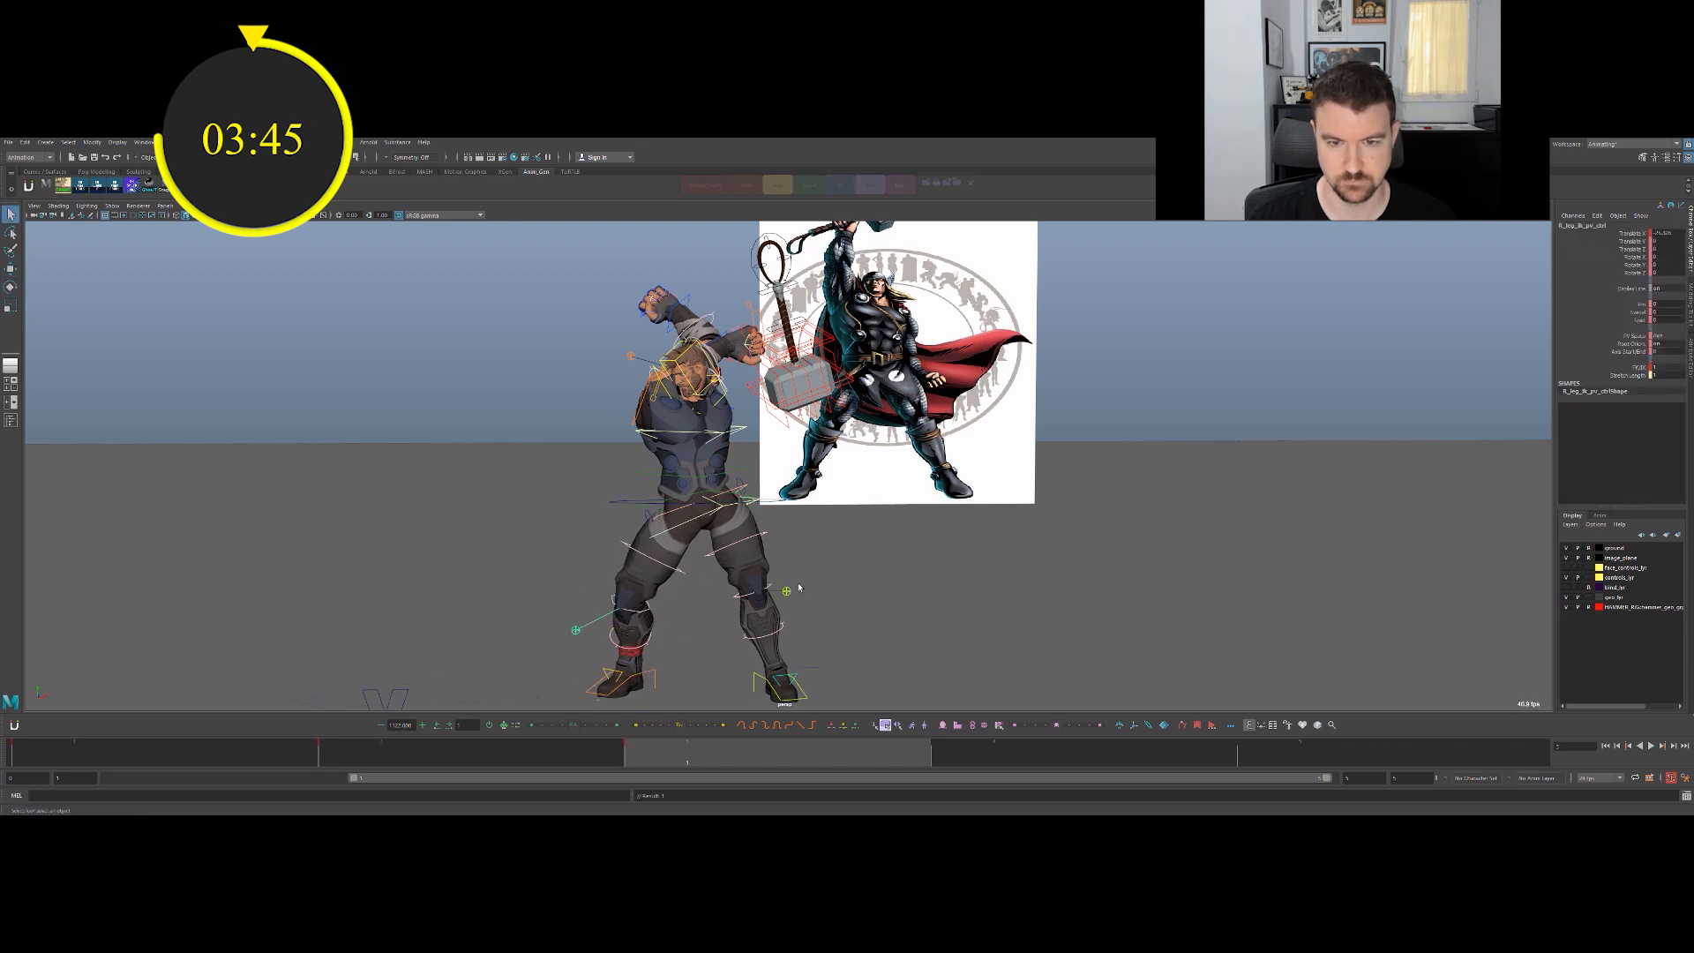
pyautogui.press('q')
# Rotate the pelvis control, checking it from several angles, to refine the tilt and twist of the hips.
pyautogui.keyDown('alt'); pyautogui.moveTo(822, 538); pyautogui.dragTo(764, 540); pyautogui.keyUp('alt')
pyautogui.click(728, 510)
pyautogui.press('e')
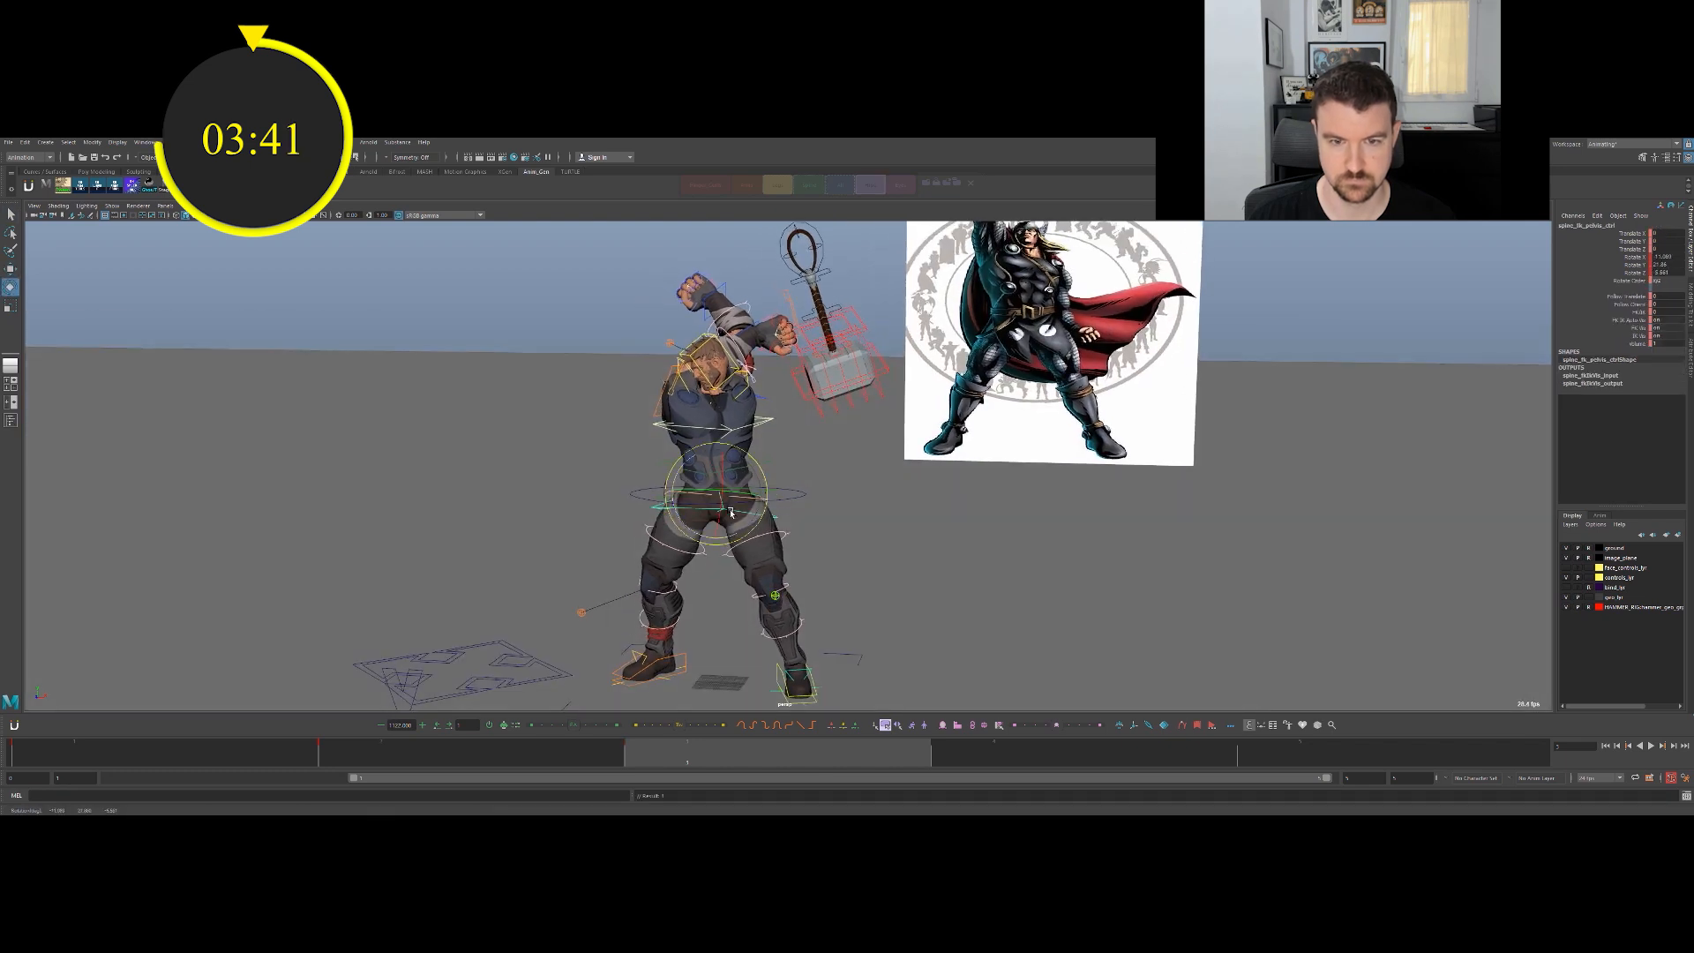
pyautogui.moveTo(710, 477); pyautogui.dragTo(717, 500)
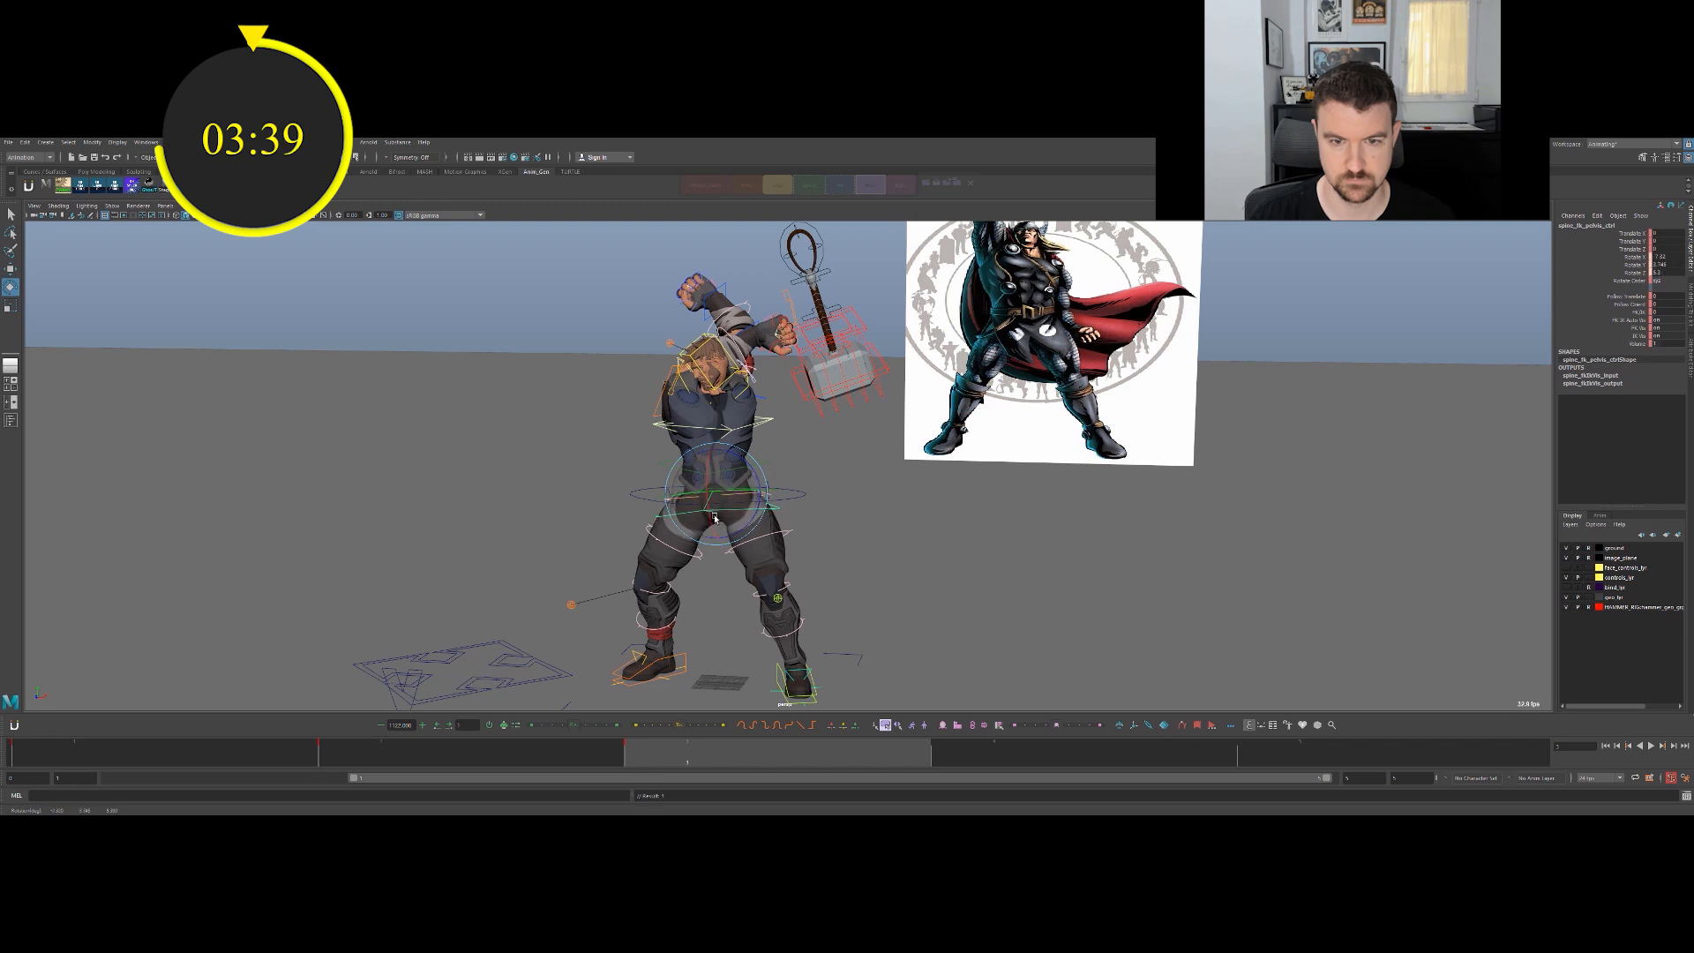
pyautogui.keyDown('alt'); pyautogui.moveTo(721, 517); pyautogui.dragTo(494, 507); pyautogui.keyUp('alt')
pyautogui.press('q')
pyautogui.click(802, 482)
pyautogui.click(802, 485)
pyautogui.press('e')
pyautogui.moveTo(777, 486); pyautogui.dragTo(777, 491)
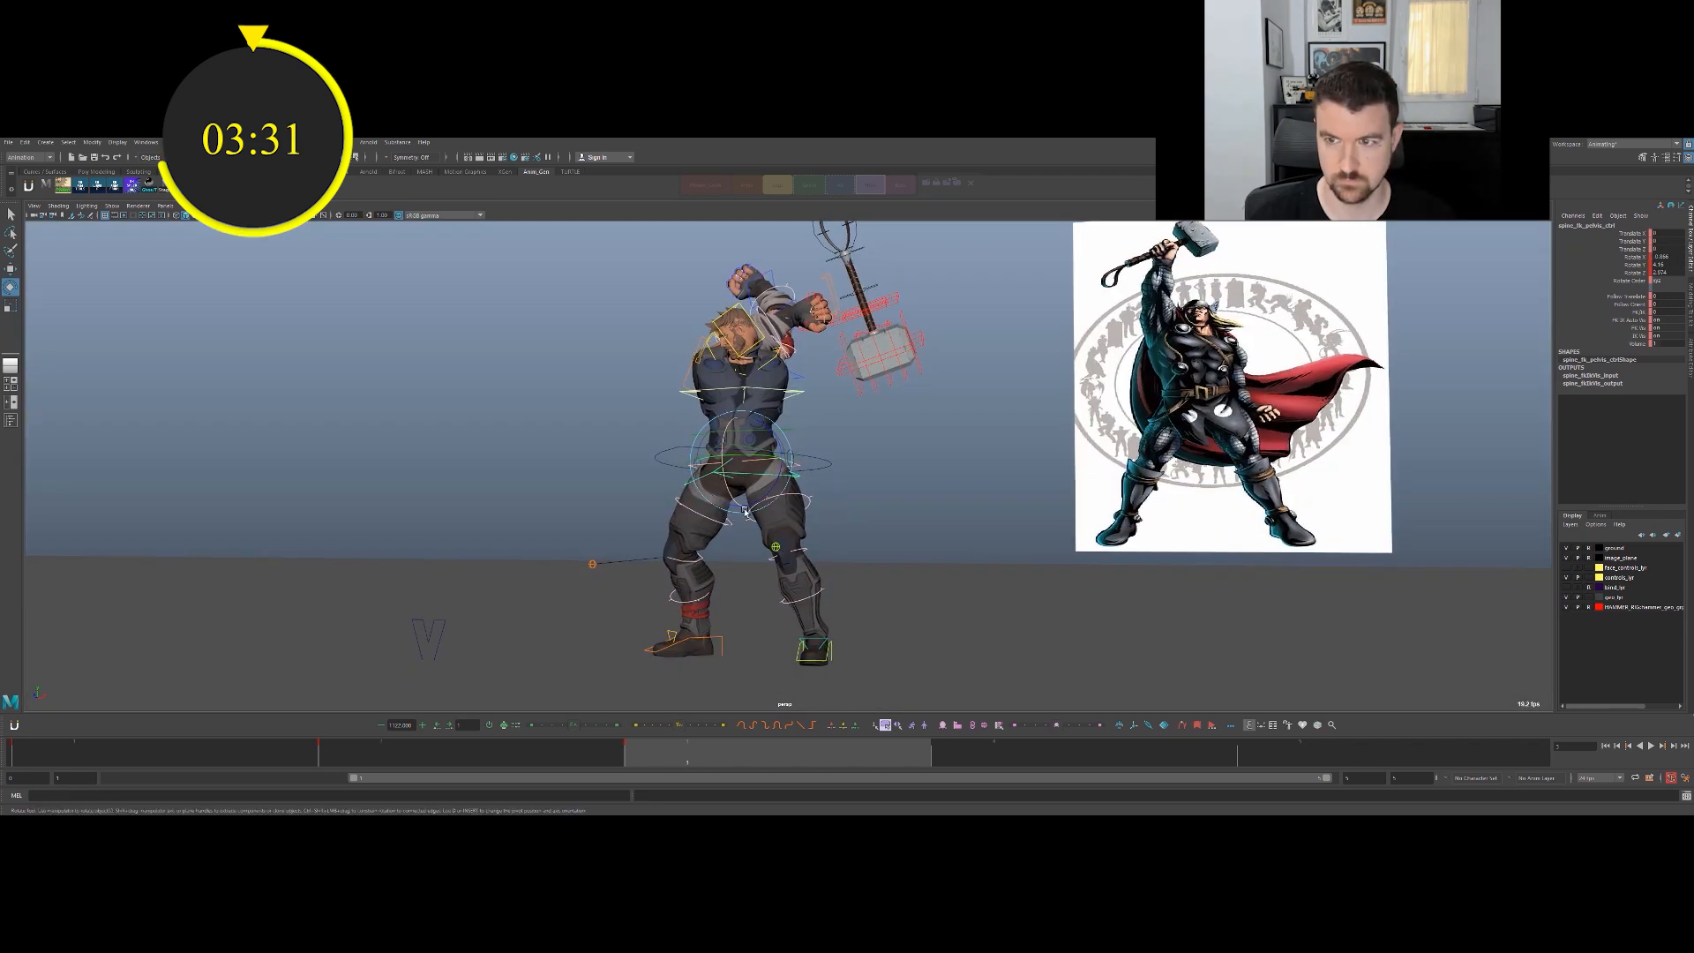
# Rotate the upper spine control to angle the chest toward the reference pose.
pyautogui.keyDown('alt'); pyautogui.moveTo(758, 408); pyautogui.dragTo(742, 513, button='middle'); pyautogui.keyUp('alt')
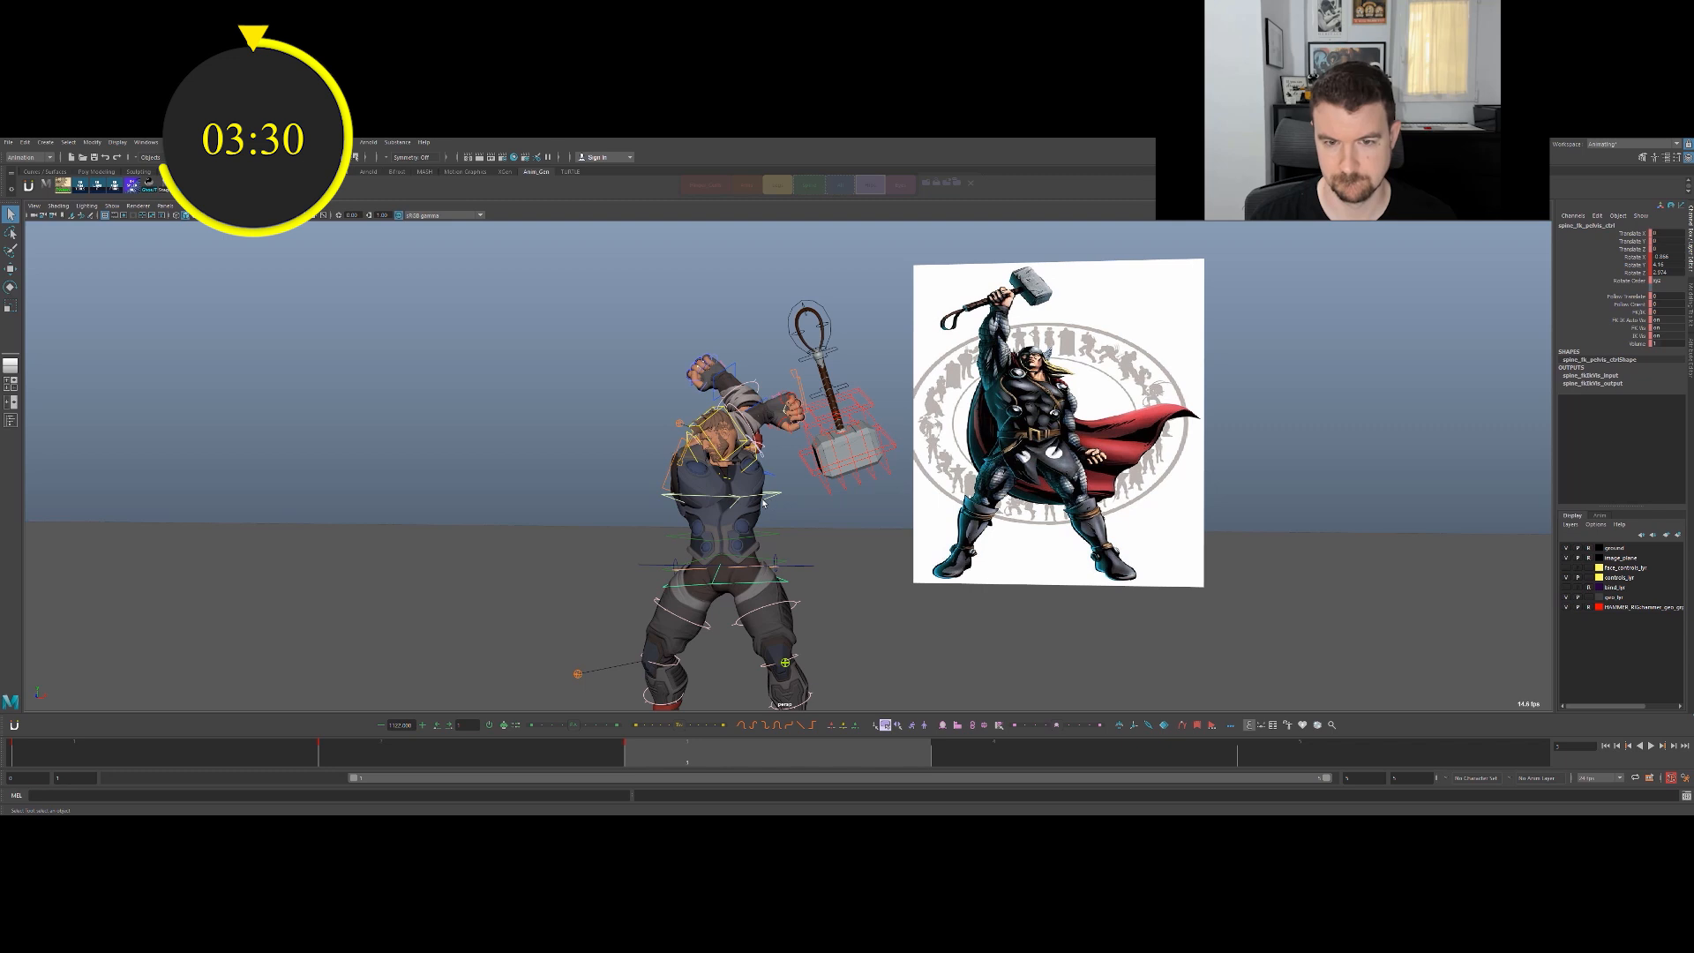
pyautogui.click(764, 499)
pyautogui.press('e')
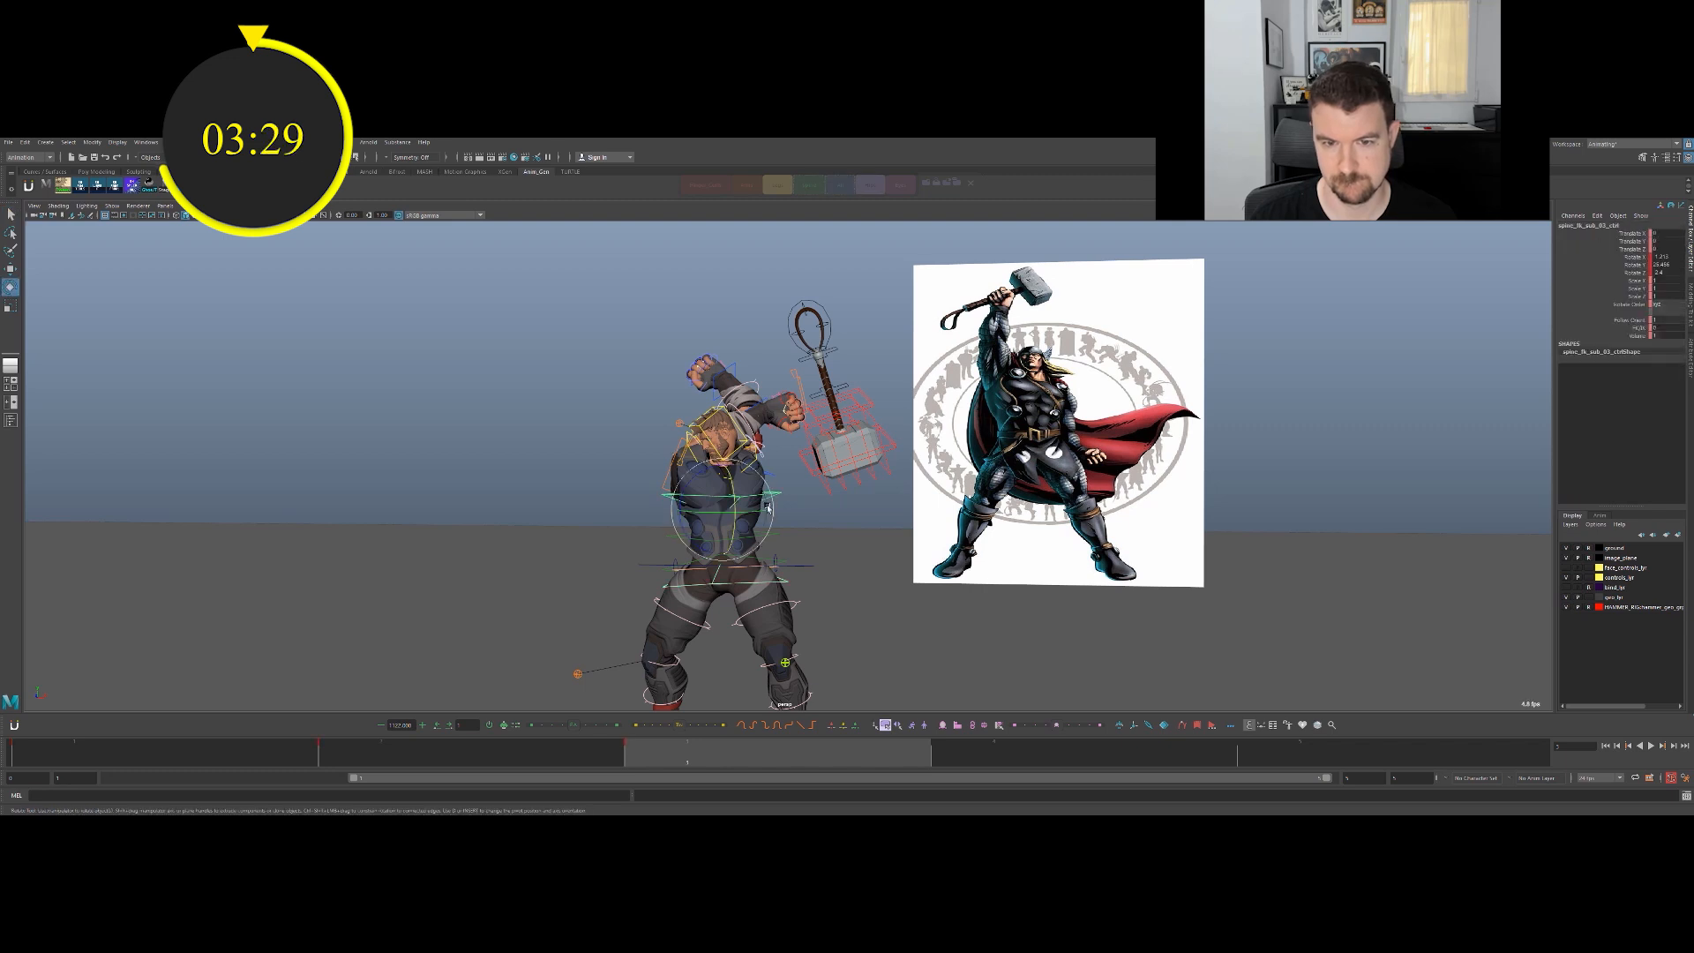
# Move the hammer's handle control across to the right-hand side of the character's body.
pyautogui.click(866, 400)
pyautogui.press('w')
pyautogui.click(863, 400)
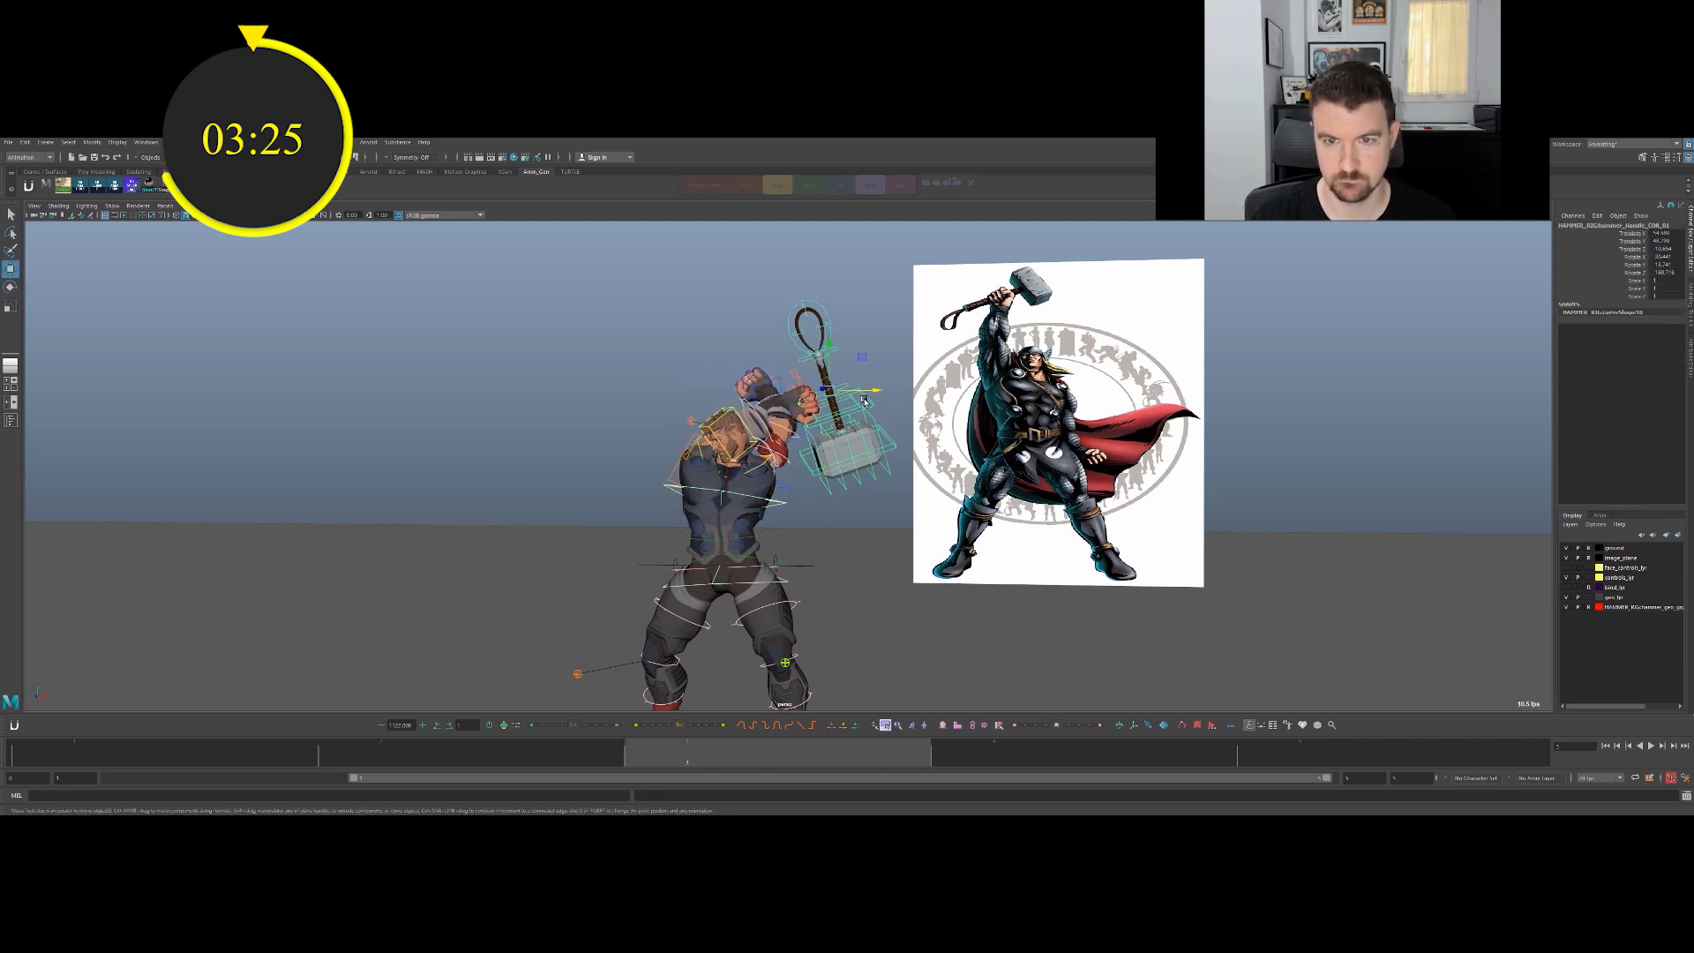
pyautogui.moveTo(855, 390); pyautogui.dragTo(718, 390)
pyautogui.keyDown('alt'); pyautogui.moveTo(679, 361); pyautogui.dragTo(702, 358); pyautogui.keyUp('alt')
pyautogui.keyDown('alt'); pyautogui.moveTo(702, 359); pyautogui.dragTo(695, 441, button='middle'); pyautogui.keyUp('alt')
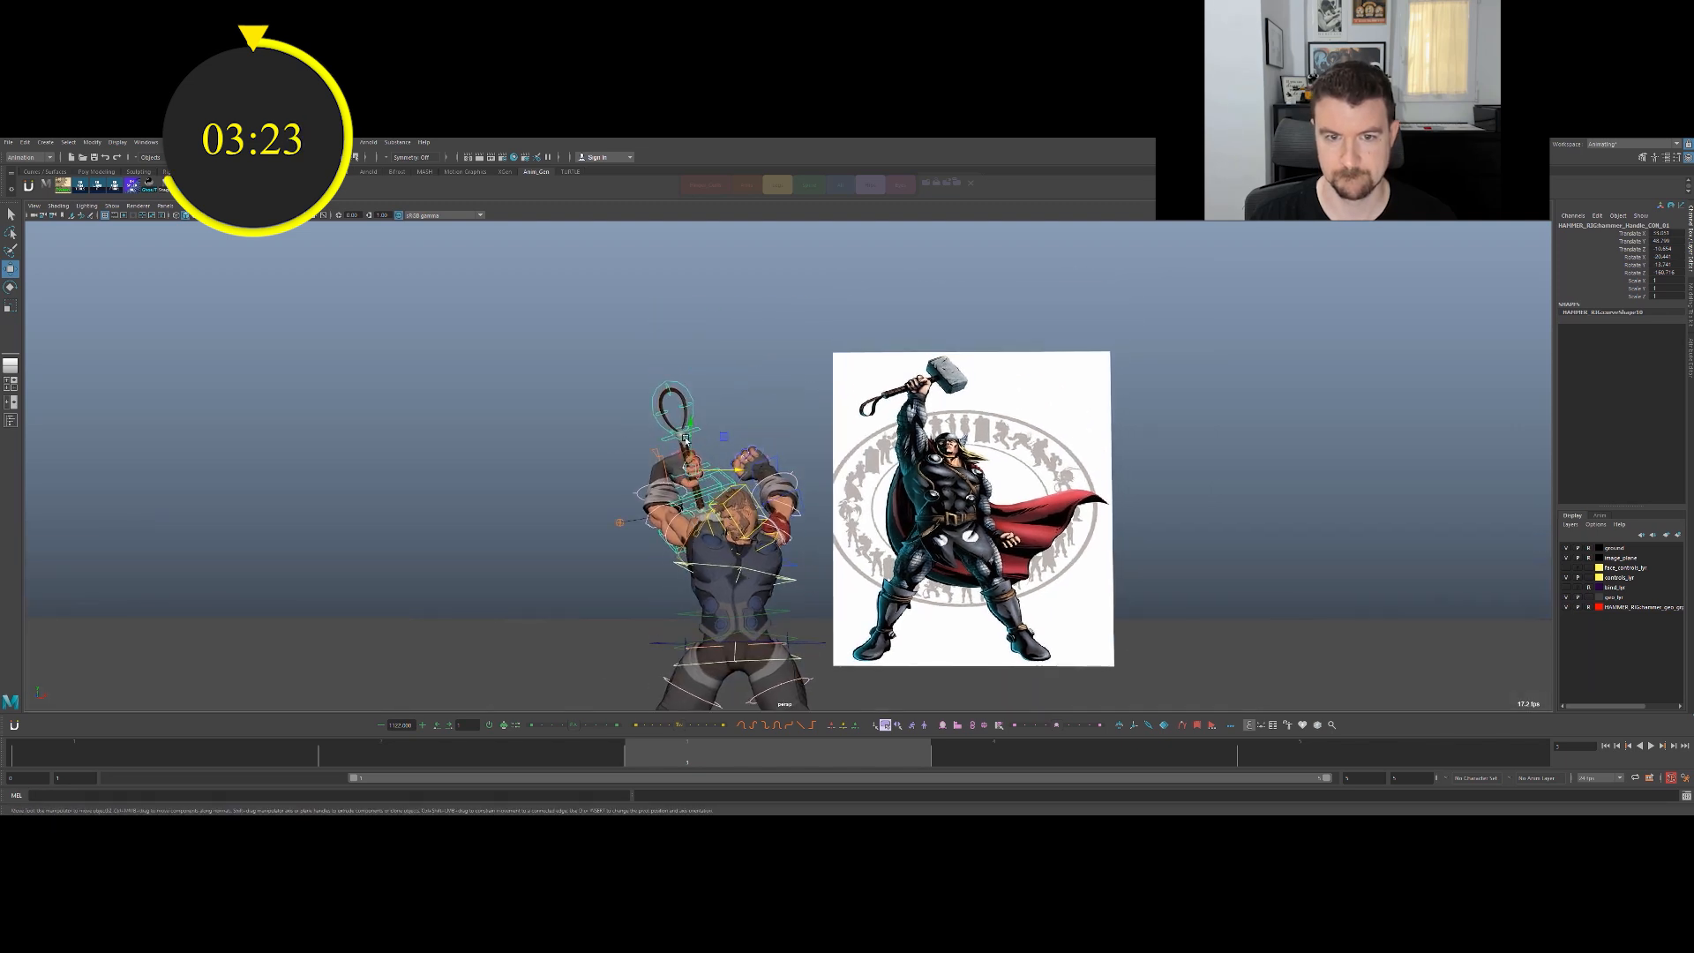
# Rotate and reposition the hammer's handle control to swing the hammer head up above the character.
pyautogui.press('e')
pyautogui.moveTo(692, 368)
pyautogui.mouseDown()
pyautogui.moveTo(725, 404)
pyautogui.moveTo(706, 378)
pyautogui.mouseUp()
pyautogui.press('w')
pyautogui.keyDown('alt'); pyautogui.moveTo(698, 478); pyautogui.dragTo(754, 547); pyautogui.keyUp('alt')
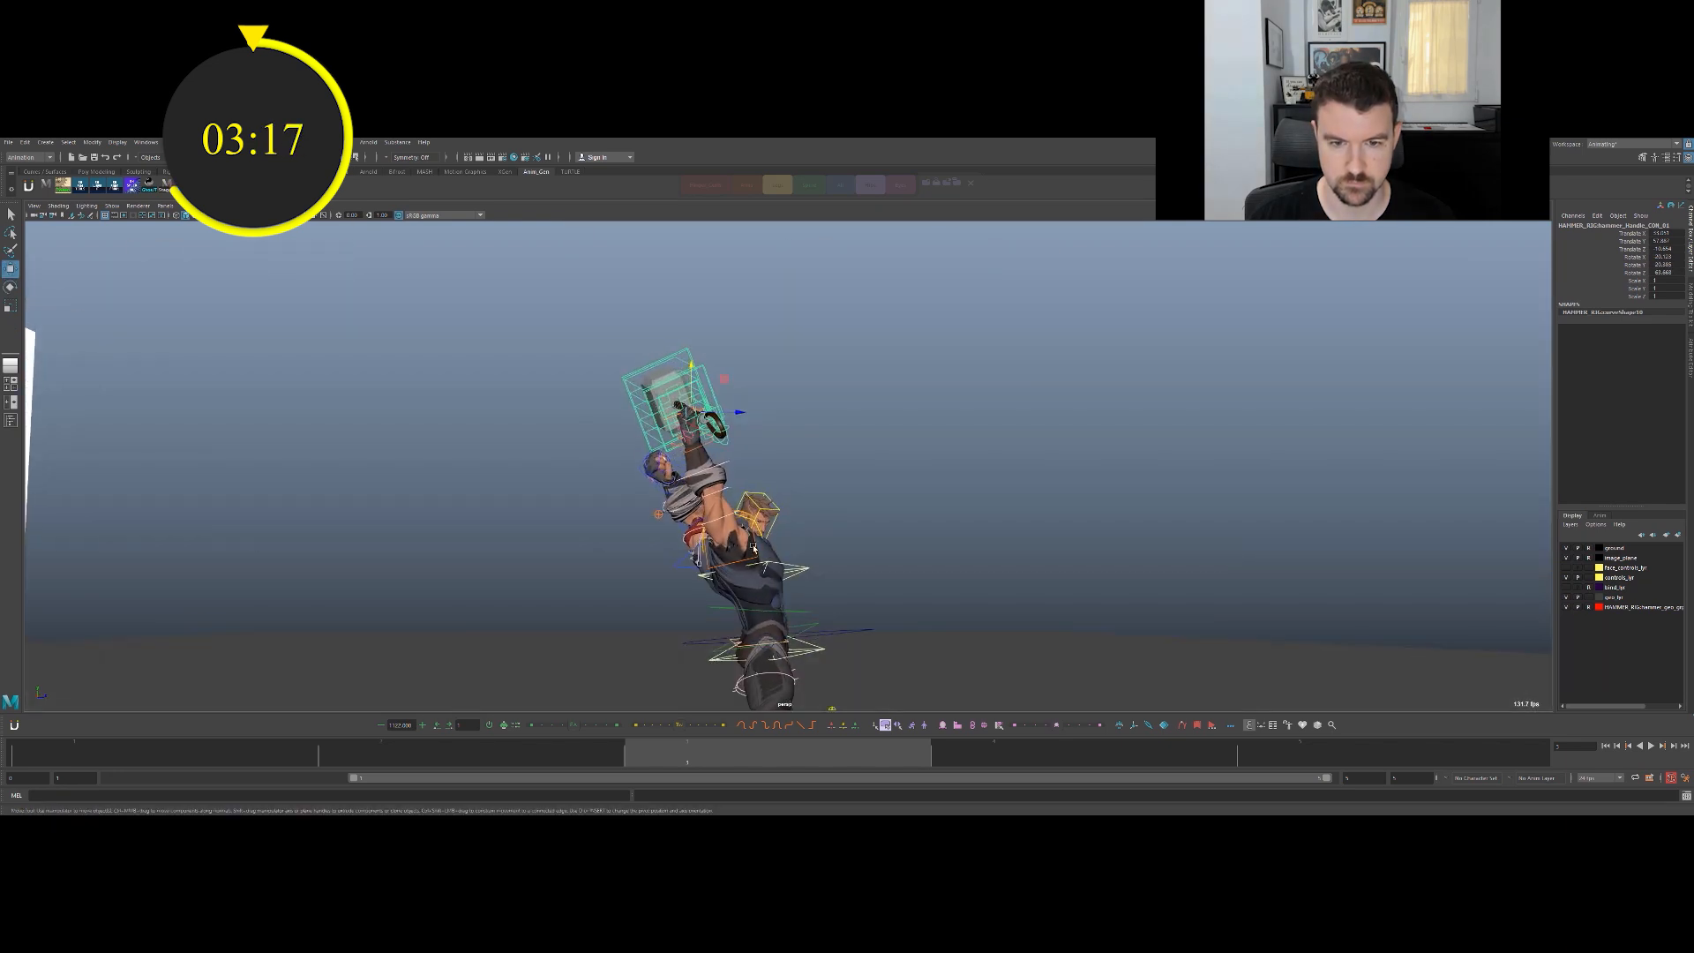
pyautogui.click(744, 534)
pyautogui.press('e')
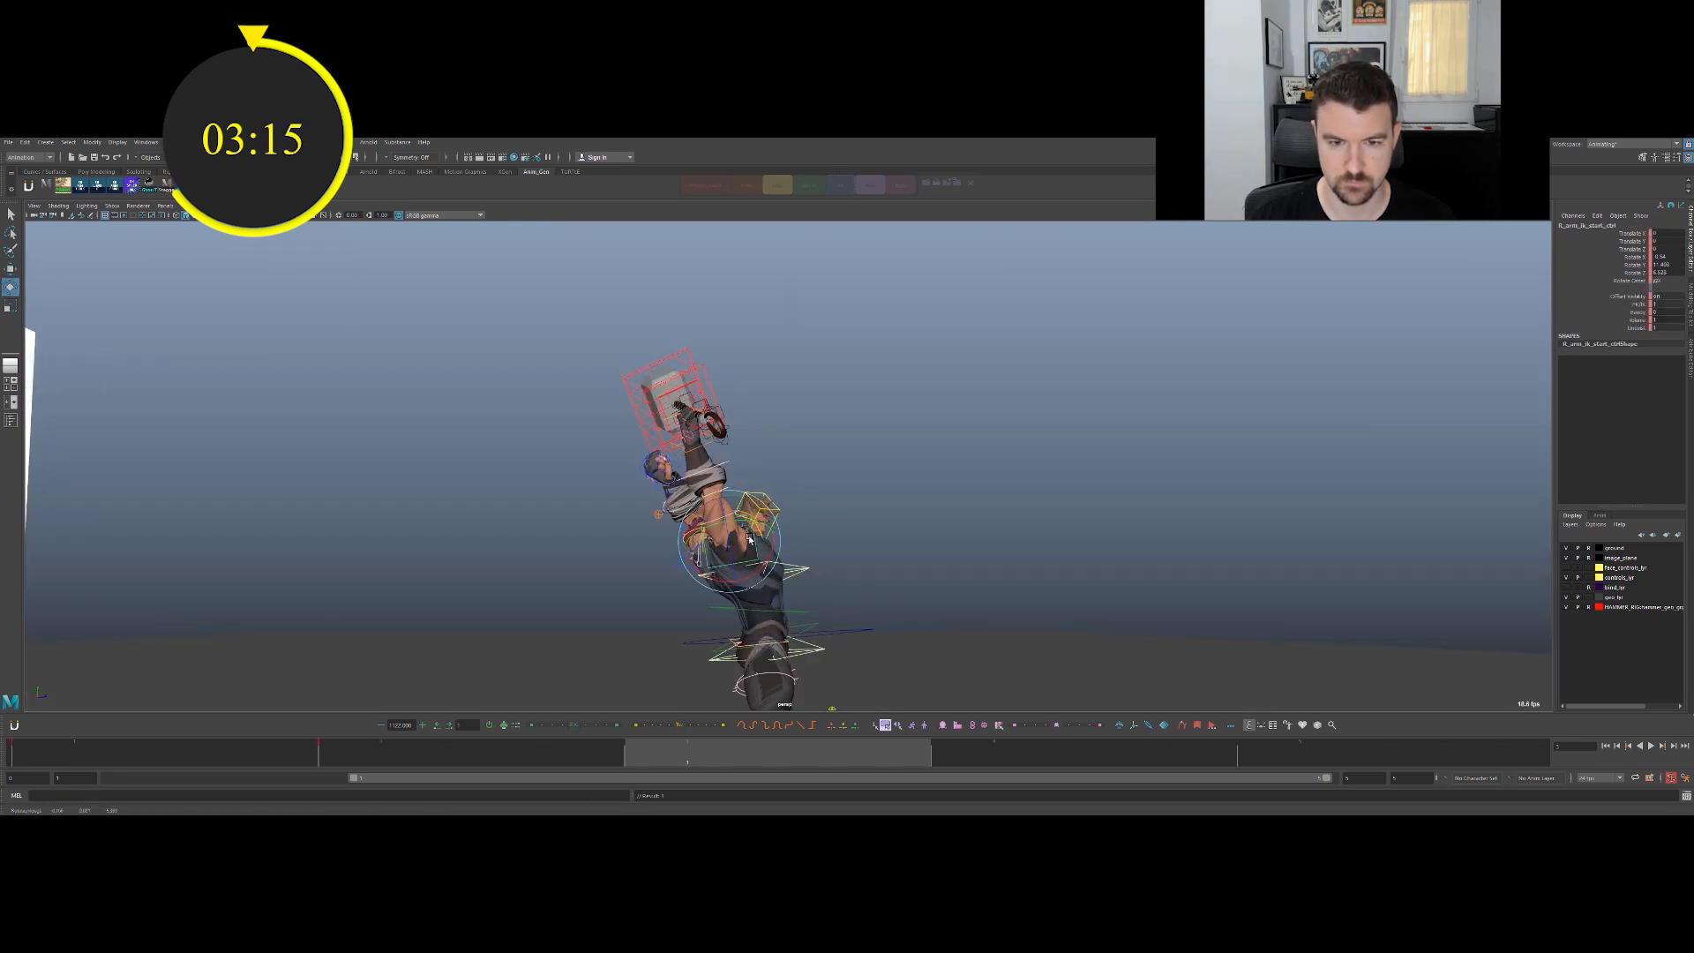
pyautogui.hotkey('ctrl', 'z')
# Rotate the right shoulder control to lift the shoulder of the raised hammer arm.
pyautogui.press('f')
pyautogui.press('q')
pyautogui.scroll(-6, 959, 480)
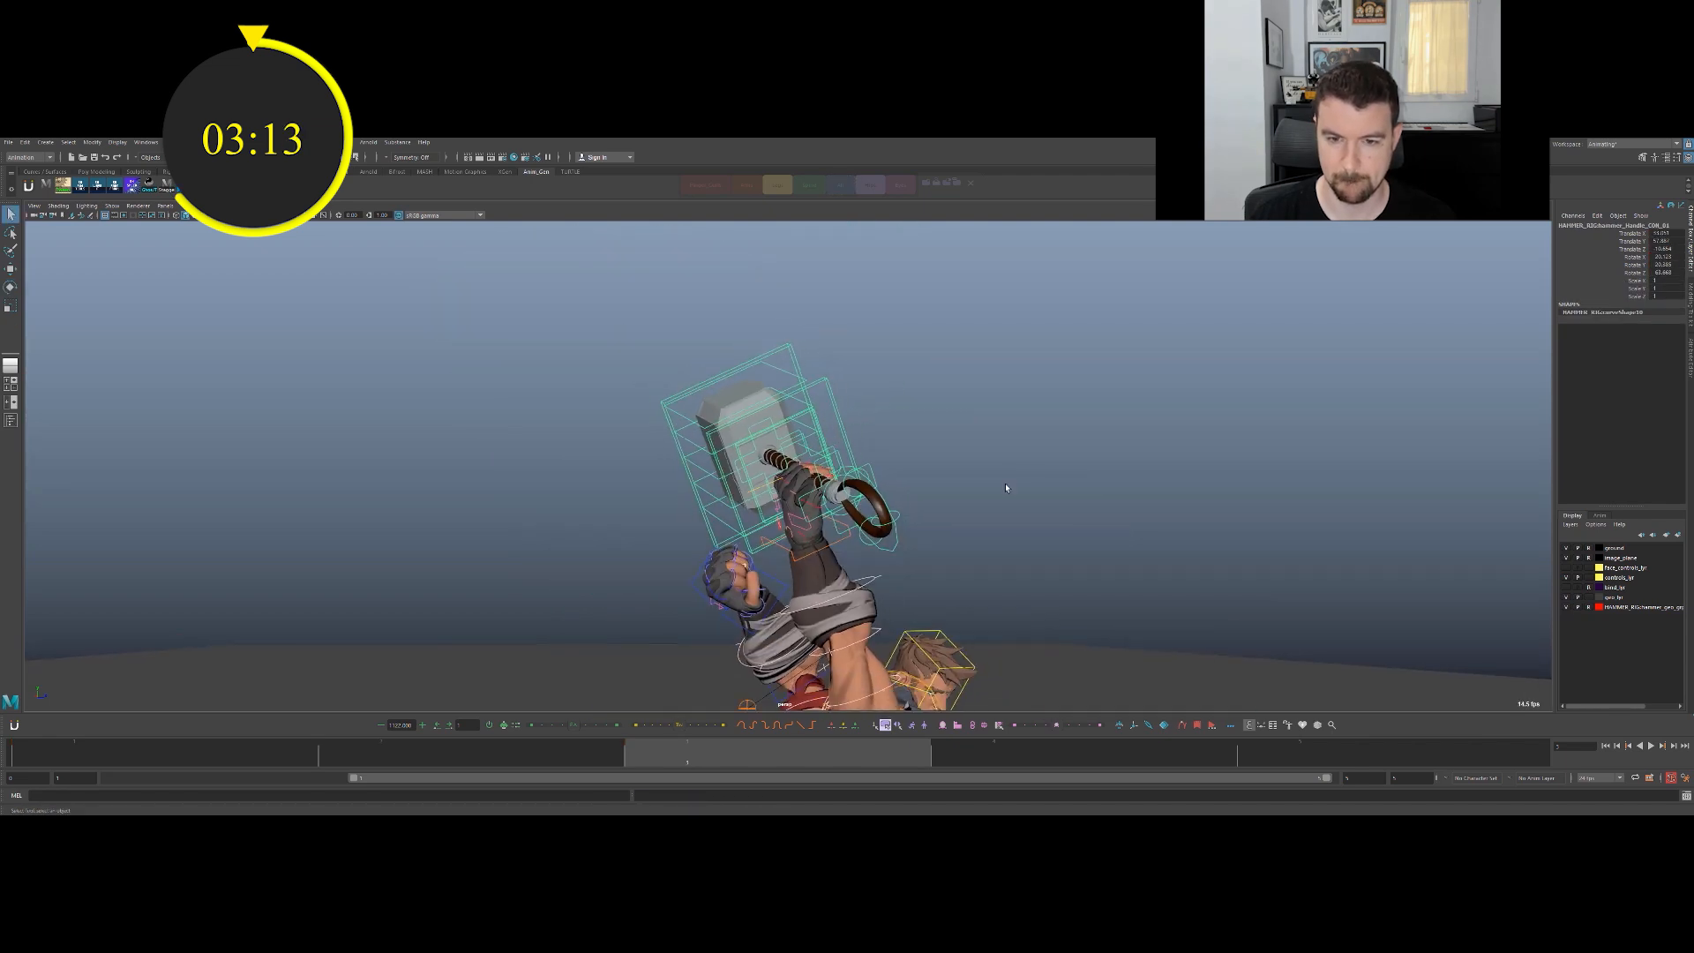
pyautogui.keyDown('alt'); pyautogui.moveTo(1006, 488); pyautogui.dragTo(725, 495); pyautogui.keyUp('alt')
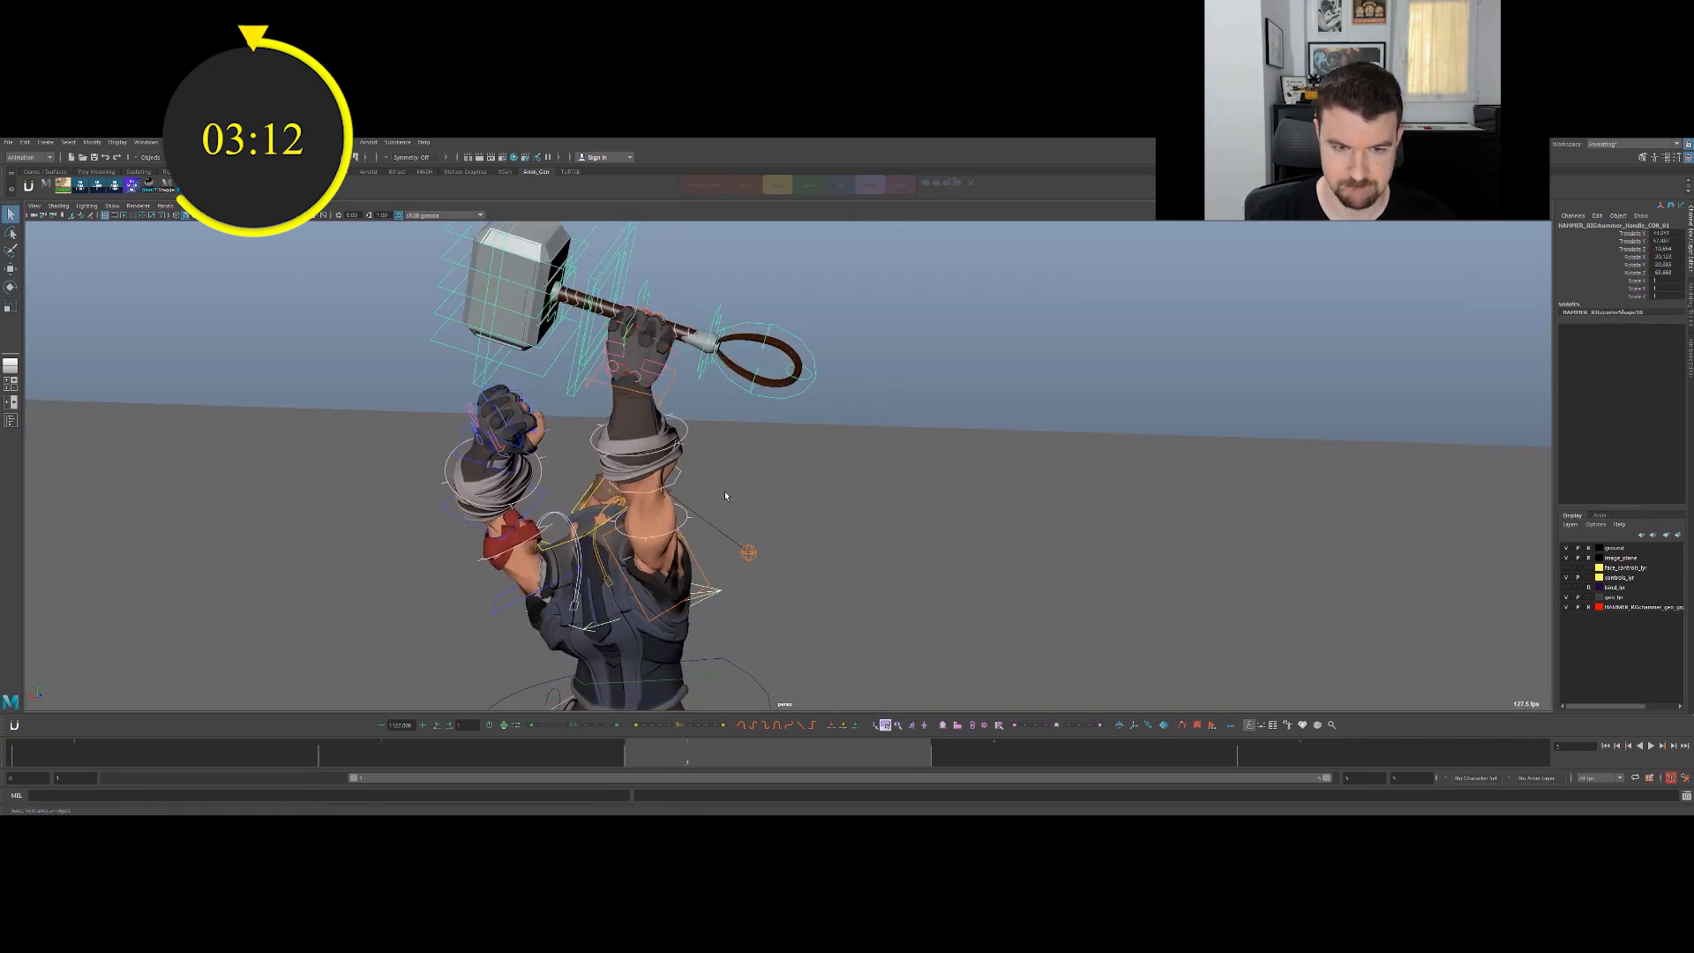
pyautogui.click(599, 568)
pyautogui.press('e')
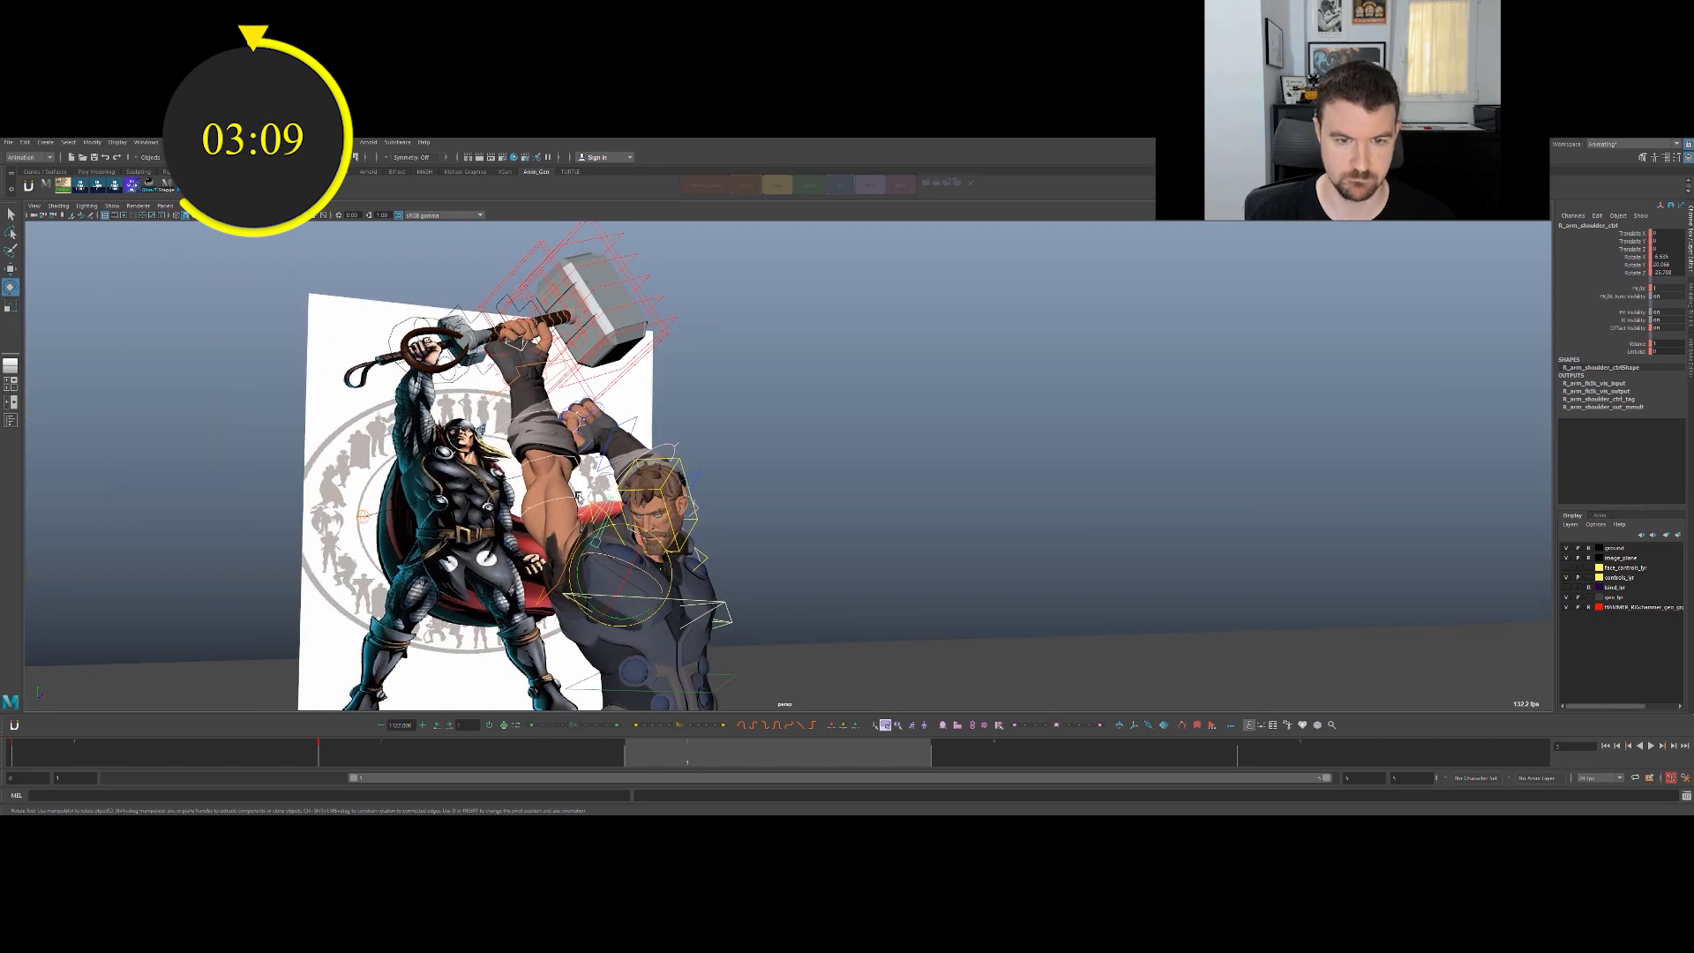
pyautogui.scroll(-1, 578, 495)
pyautogui.moveTo(637, 589)
pyautogui.mouseDown()
pyautogui.moveTo(600, 574)
pyautogui.moveTo(638, 546)
pyautogui.moveTo(631, 557)
pyautogui.mouseUp()
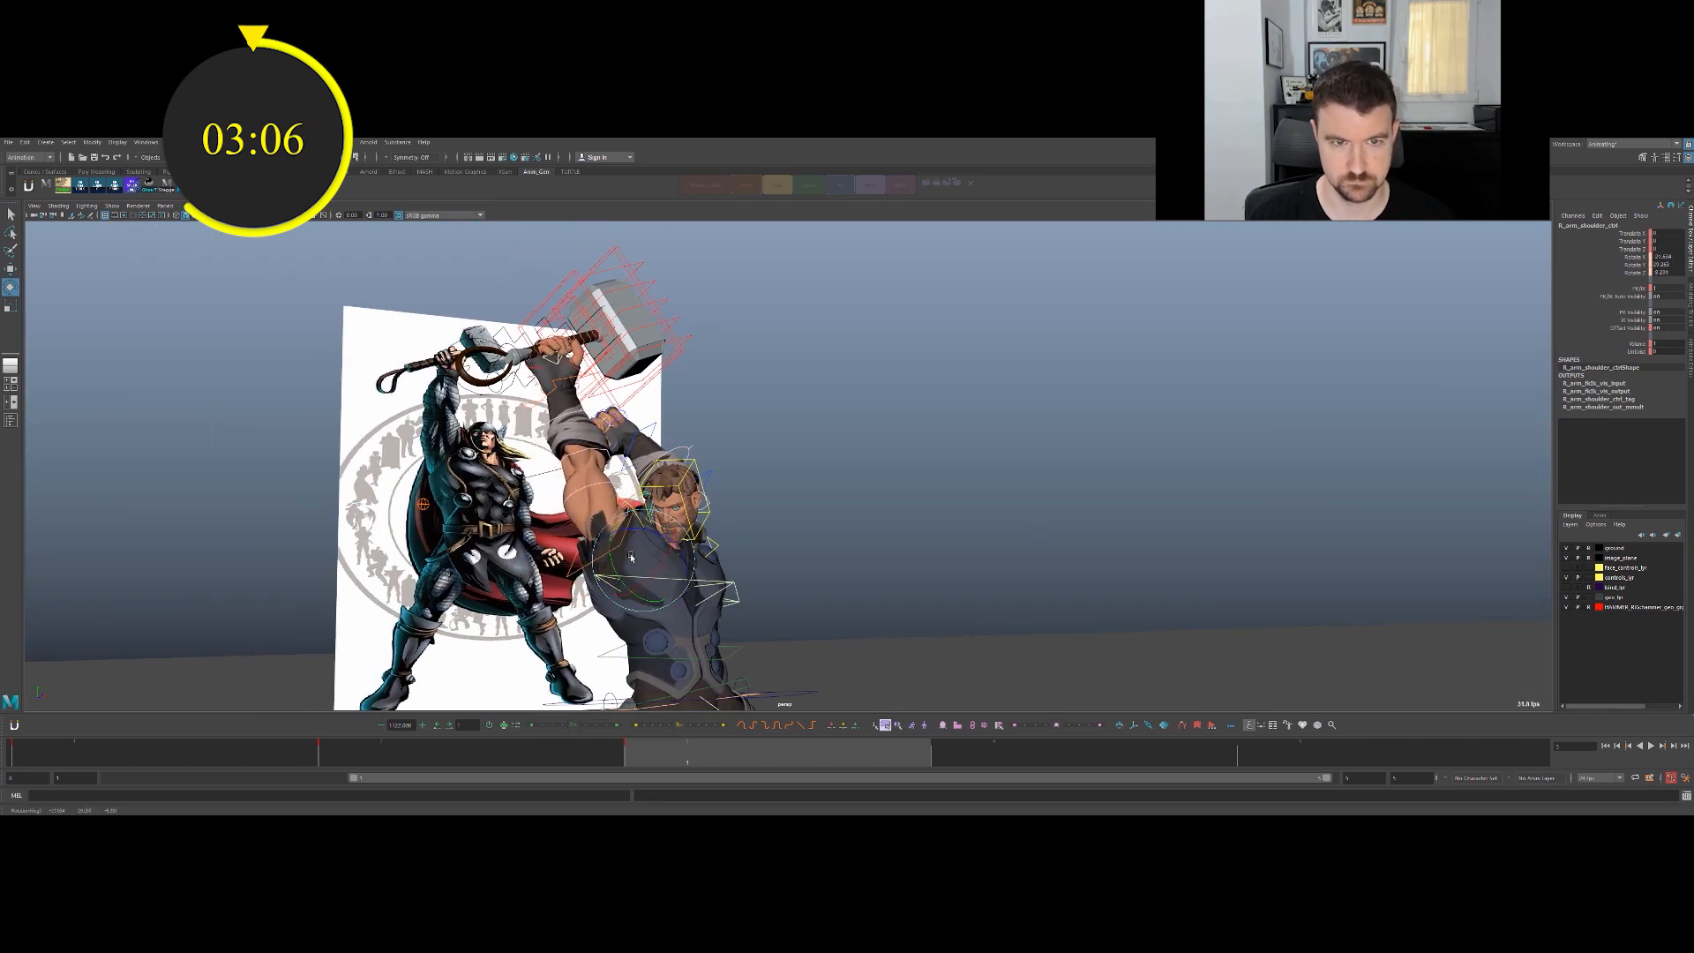
# Move the hammer's handle control upward, checking from several angles, to extend the raised right arm toward the reference pose.
pyautogui.click(534, 313)
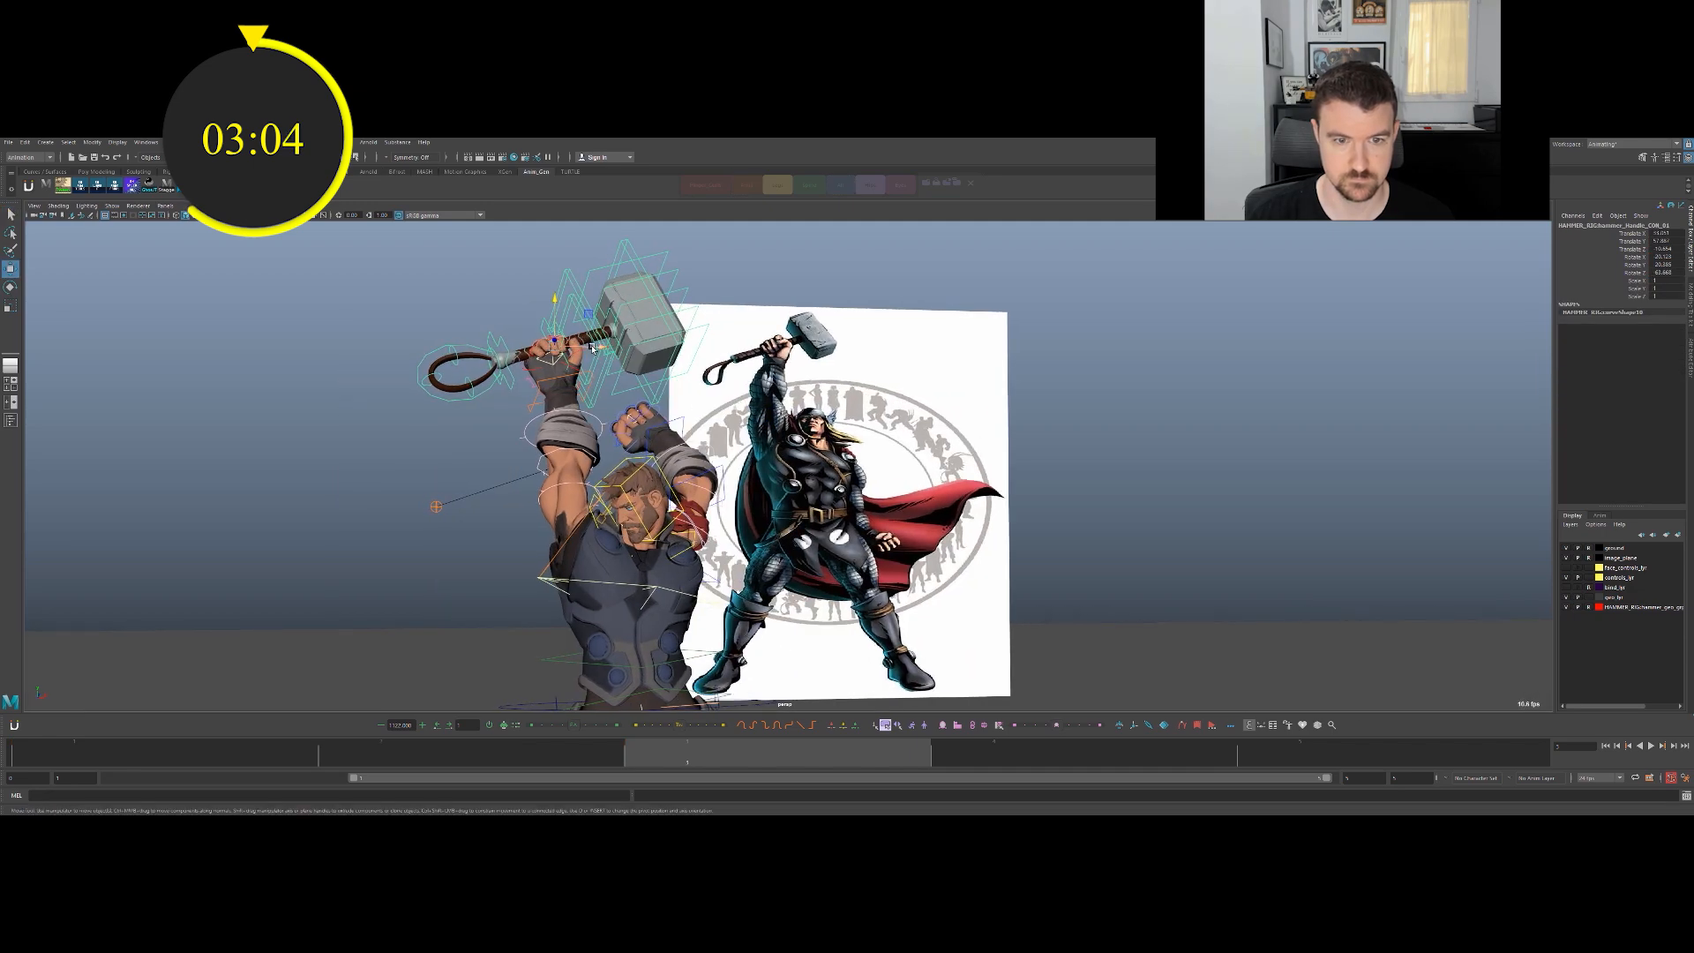
pyautogui.moveTo(592, 348); pyautogui.dragTo(575, 347)
pyautogui.keyDown('alt'); pyautogui.moveTo(847, 355); pyautogui.dragTo(648, 359); pyautogui.keyUp('alt')
pyautogui.keyDown('alt'); pyautogui.moveTo(648, 358); pyautogui.dragTo(719, 355, button='middle'); pyautogui.keyUp('alt')
pyautogui.moveTo(716, 347); pyautogui.dragTo(695, 292)
pyautogui.scroll(-1, 674, 475)
pyautogui.keyDown('alt'); pyautogui.moveTo(674, 474); pyautogui.dragTo(741, 463); pyautogui.keyUp('alt')
pyautogui.keyDown('alt'); pyautogui.moveTo(481, 539); pyautogui.dragTo(536, 442, button='middle'); pyautogui.keyUp('alt')
pyautogui.keyDown('alt'); pyautogui.moveTo(536, 442); pyautogui.dragTo(735, 454); pyautogui.keyUp('alt')
pyautogui.keyDown('alt'); pyautogui.moveTo(734, 454); pyautogui.dragTo(700, 457, button='middle'); pyautogui.keyUp('alt')
pyautogui.keyDown('alt'); pyautogui.moveTo(700, 456); pyautogui.dragTo(744, 455); pyautogui.keyUp('alt')
pyautogui.click(766, 452)
pyautogui.press('e')
pyautogui.hotkey('ctrl', 'z')
pyautogui.press('q')
# Rotate the left arm controls outward so the left arm opens away from the head.
pyautogui.click(744, 459)
pyautogui.press('e')
pyautogui.moveTo(765, 463); pyautogui.dragTo(971, 446)
pyautogui.press('q')
pyautogui.click(780, 485)
pyautogui.keyDown('alt'); pyautogui.moveTo(780, 495); pyautogui.dragTo(731, 500, button='middle'); pyautogui.keyUp('alt')
pyautogui.press('e')
pyautogui.moveTo(729, 498)
pyautogui.keyDown('alt'); pyautogui.mouseDown()
pyautogui.moveTo(716, 516)
pyautogui.moveTo(761, 505)
pyautogui.mouseUp(); pyautogui.keyUp('alt')
pyautogui.click(722, 481)
pyautogui.press('q')
pyautogui.click(761, 507)
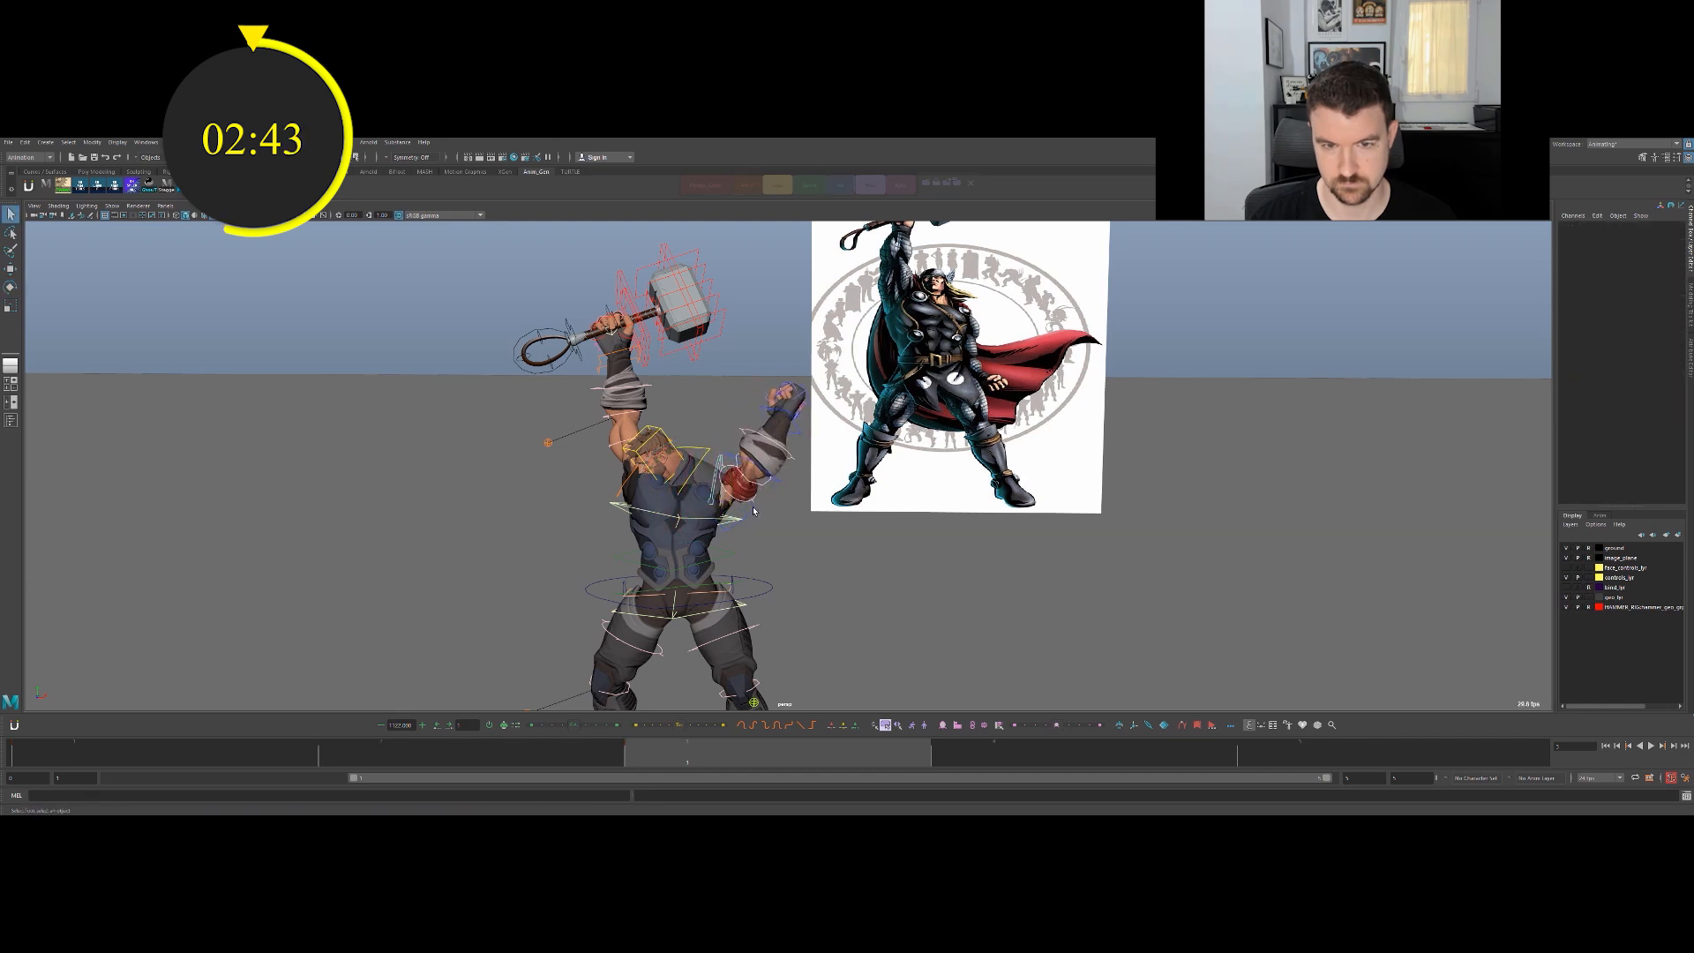
# Reset the left upper arm FK control's Rotate X, Y and Z to 0.
pyautogui.click(752, 481)
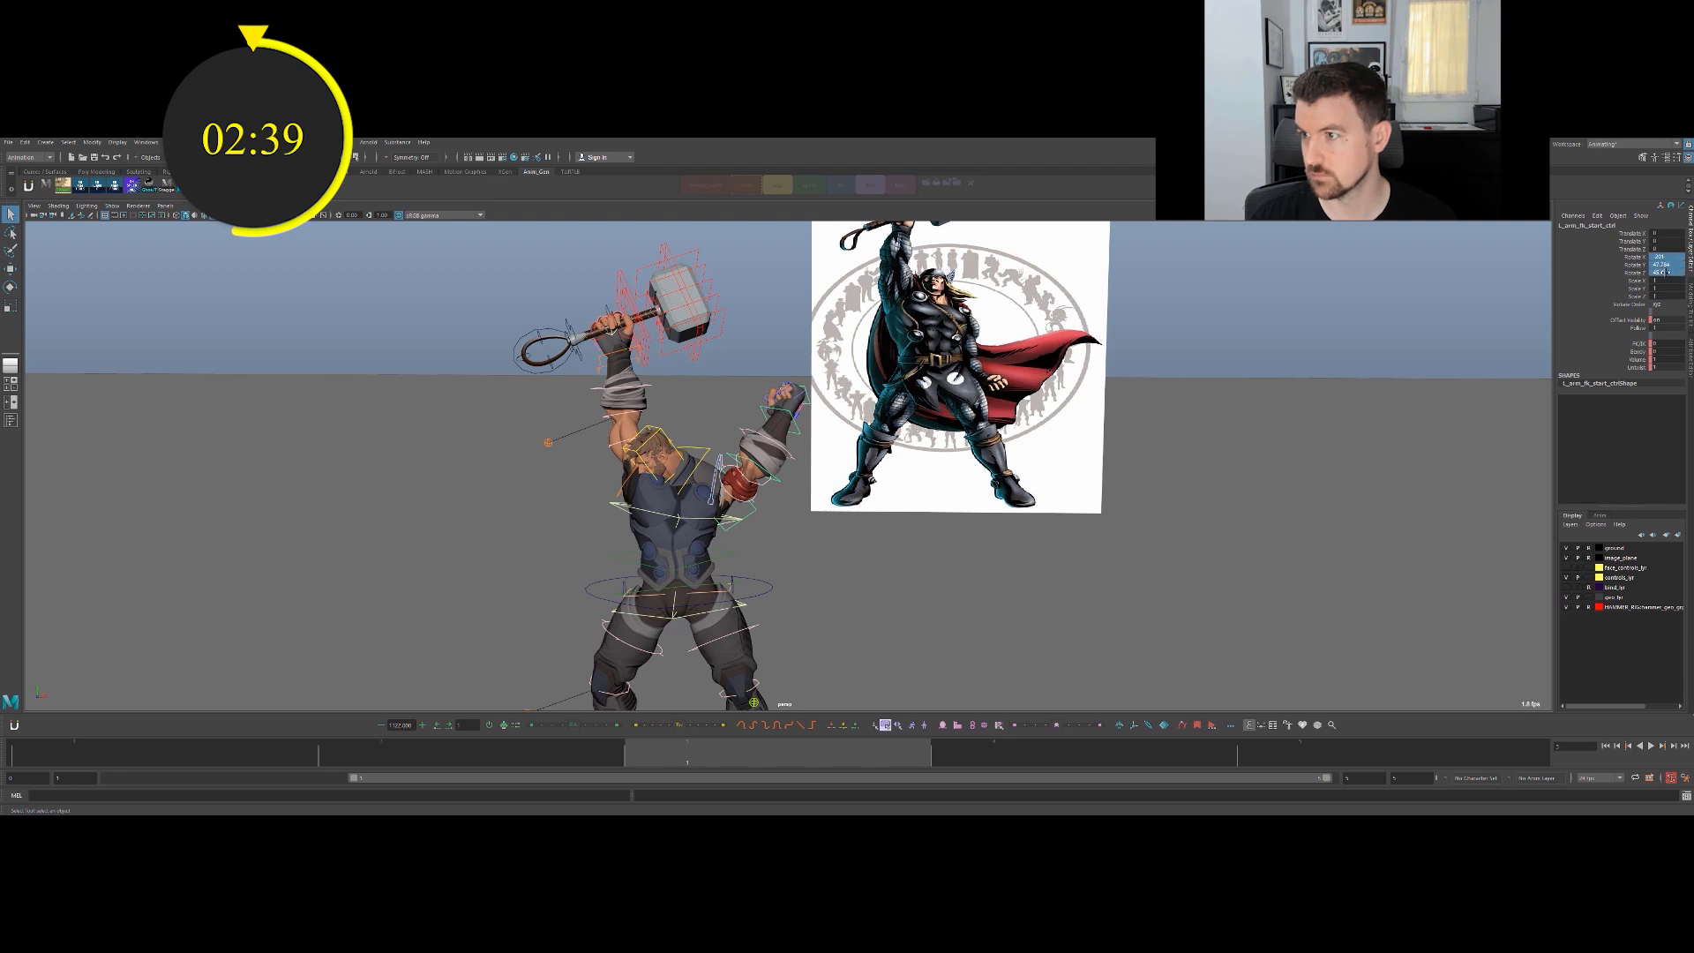
pyautogui.press('Return')
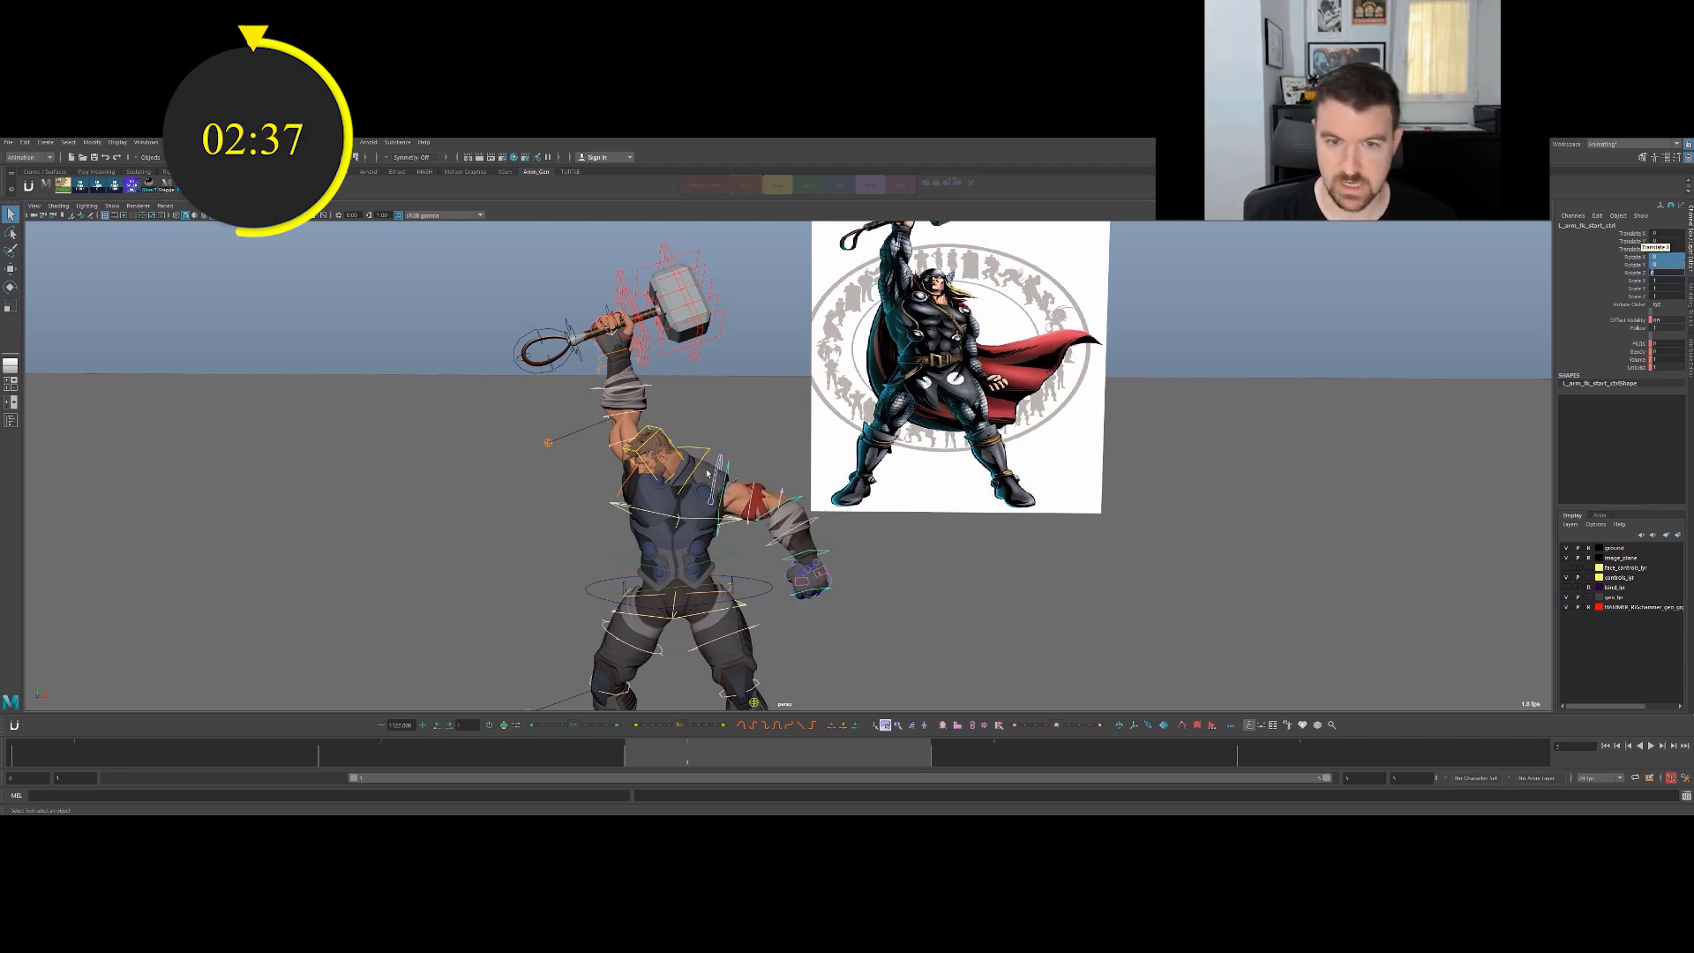
pyautogui.click(744, 478)
pyautogui.click(729, 478)
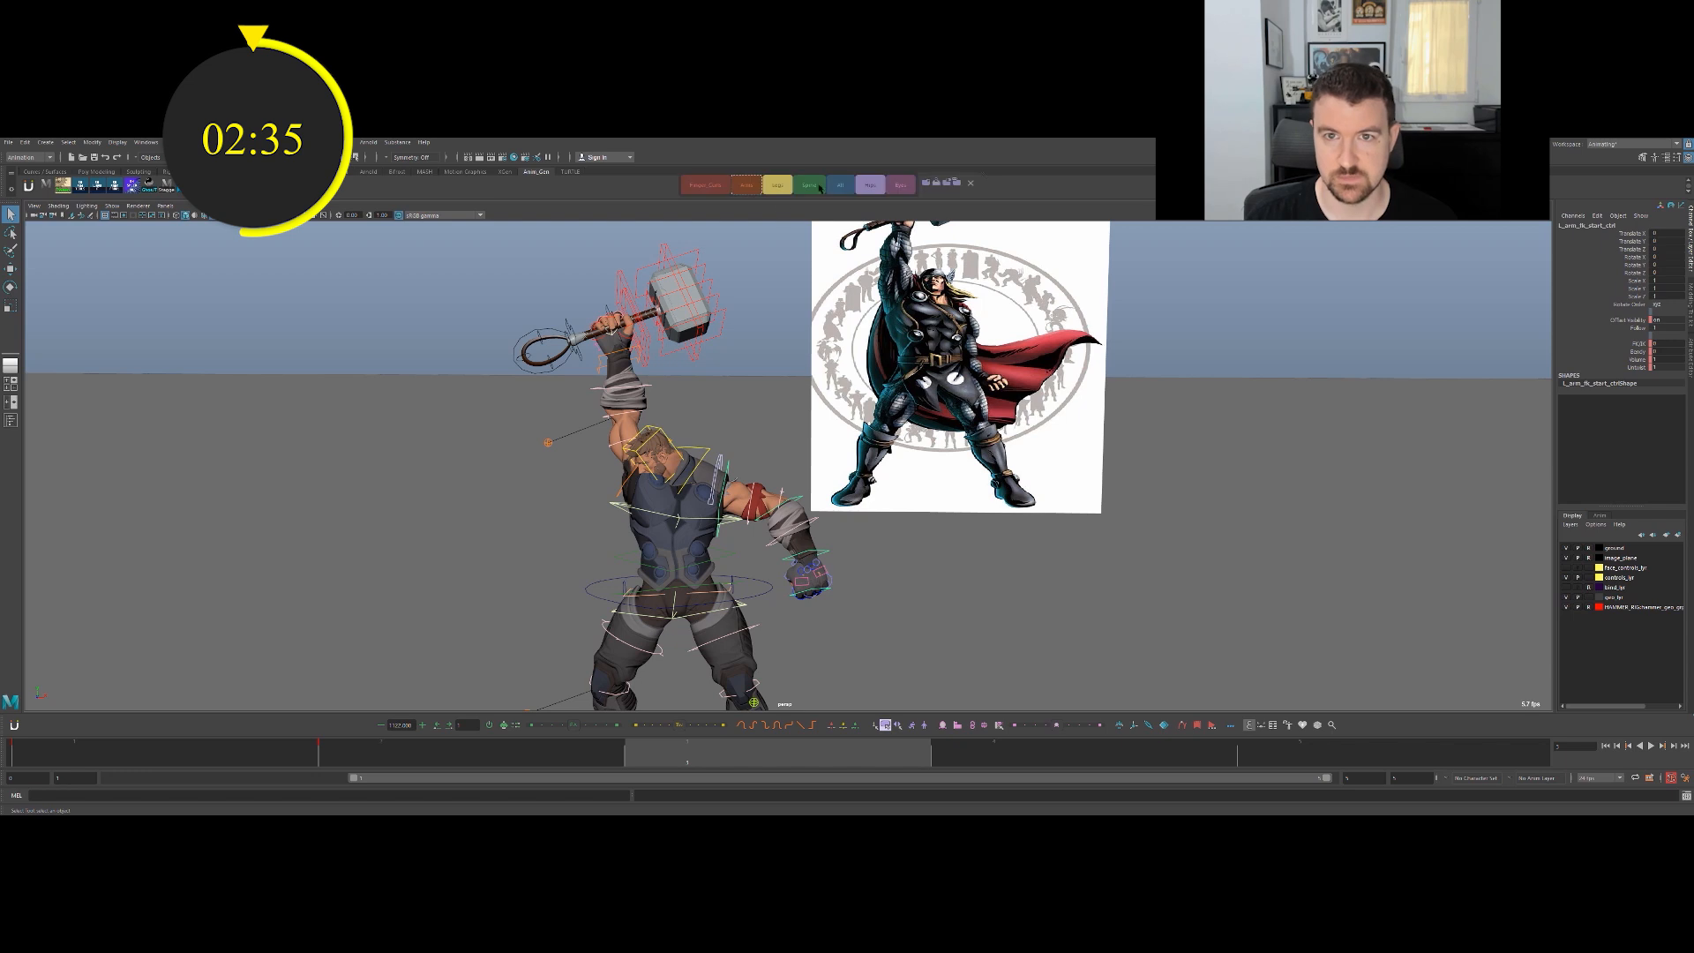
pyautogui.rightClick(755, 190)
pyautogui.click(783, 211)
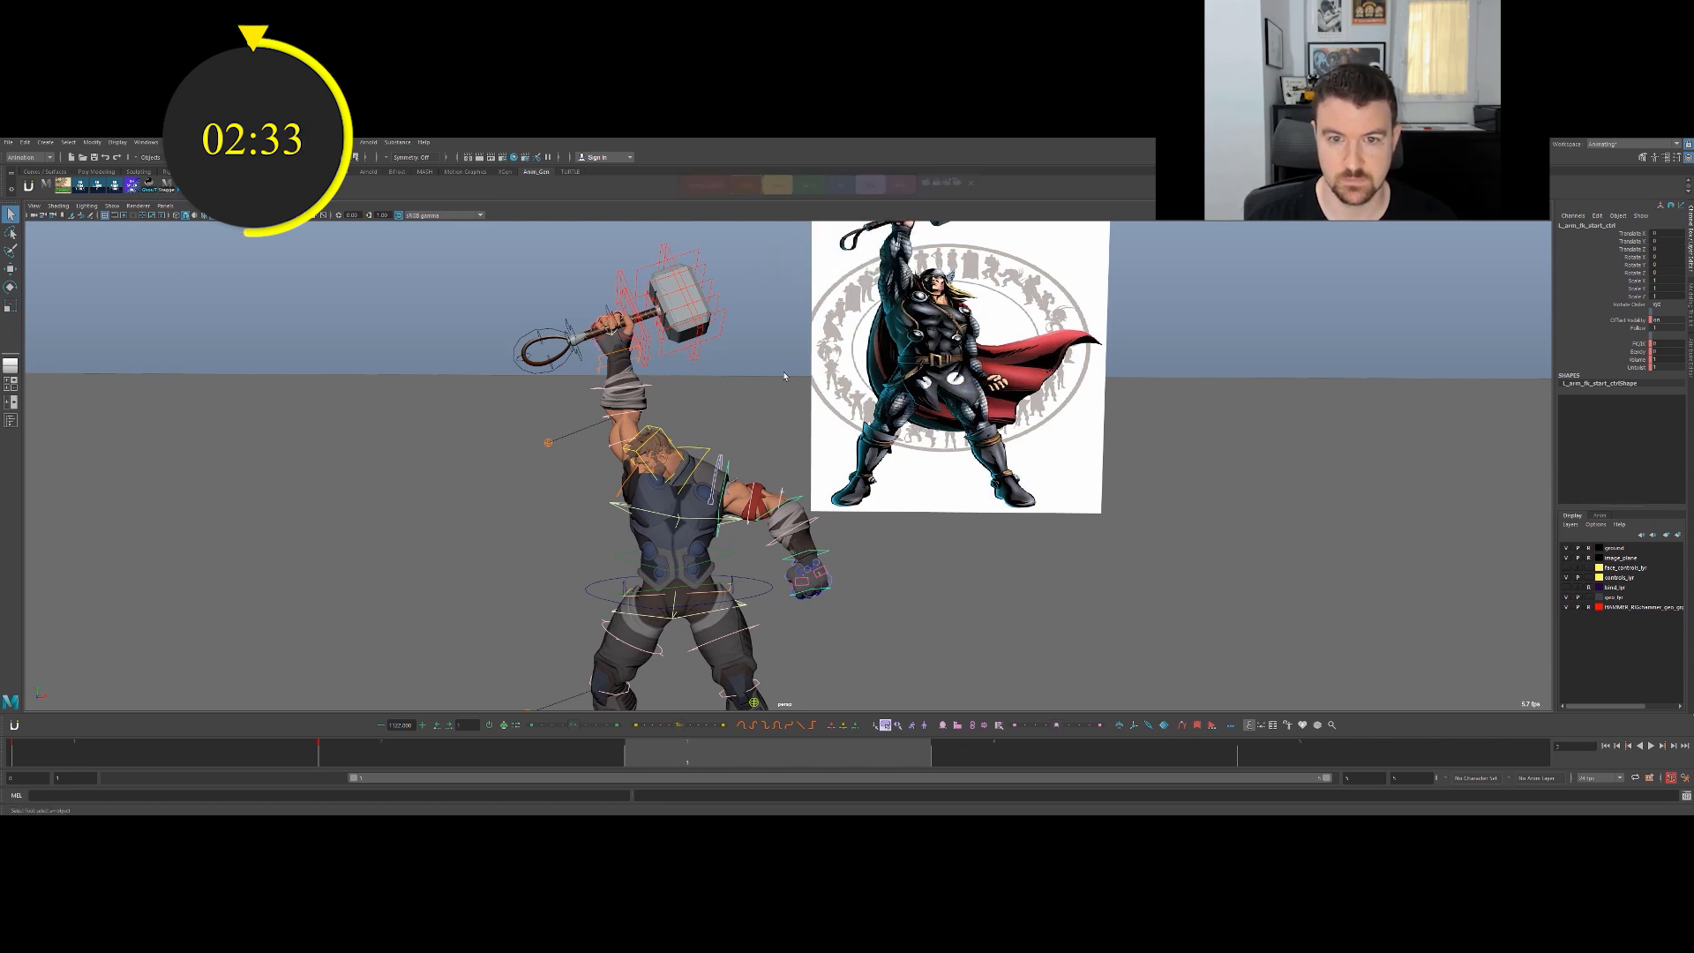
# Rotate the left upper arm and forearm FK controls to lower the arm beside the hip.
pyautogui.click(737, 473)
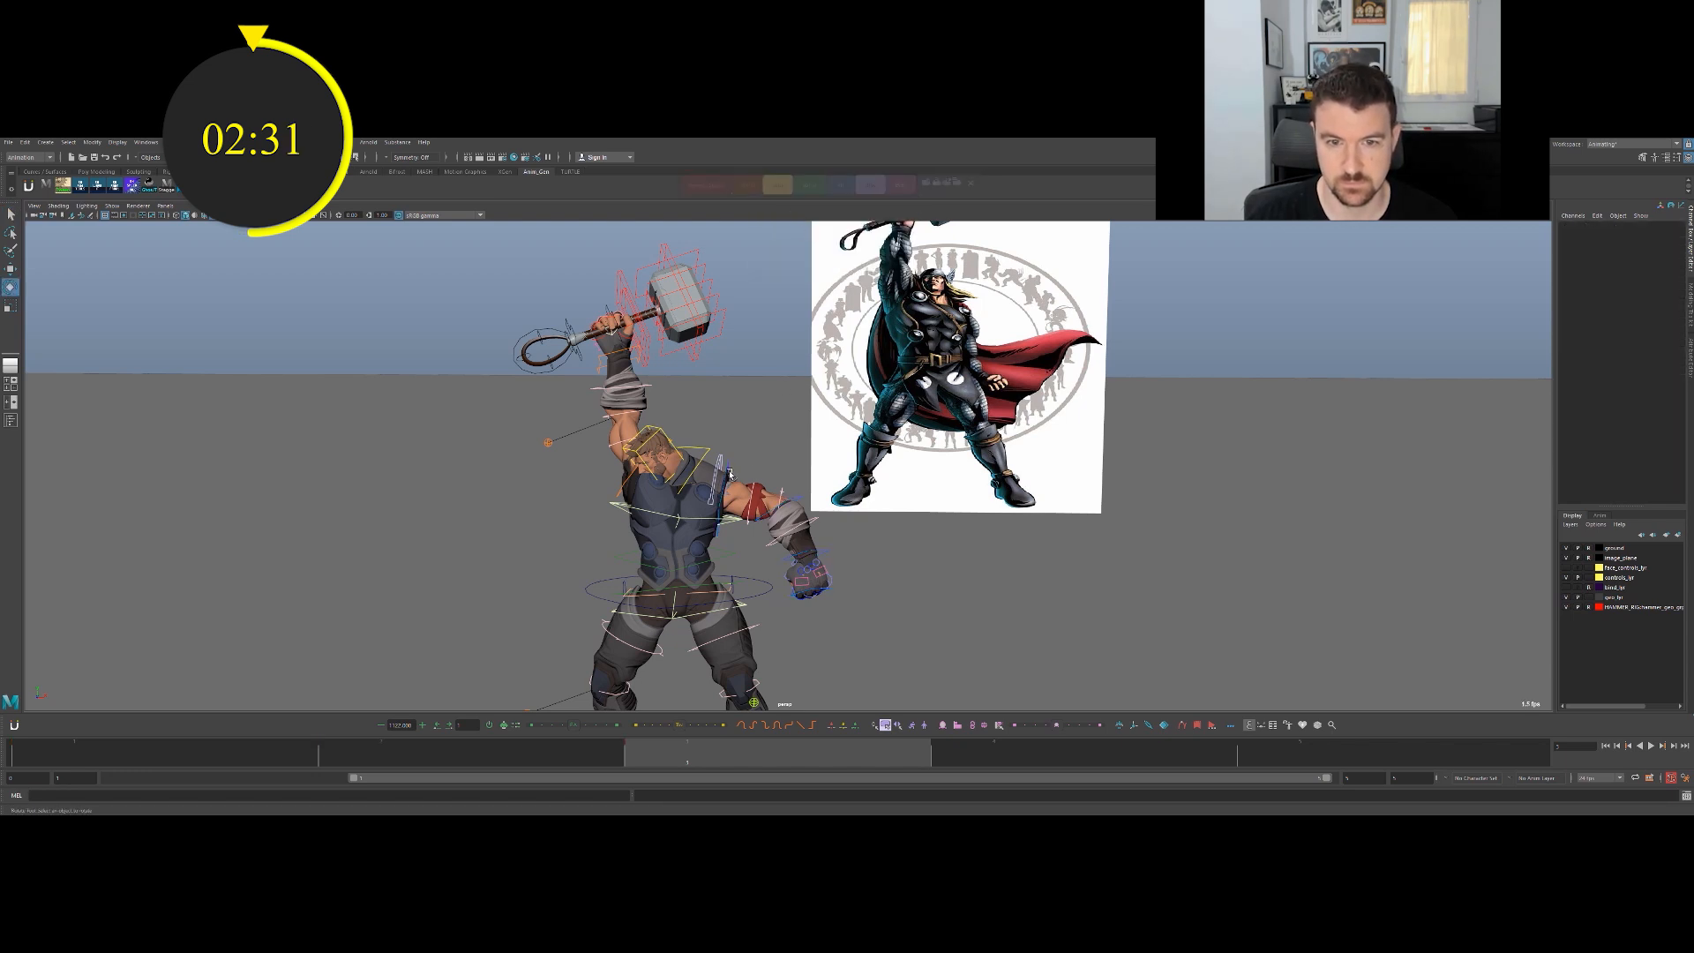
pyautogui.click(730, 477)
pyautogui.moveTo(730, 477); pyautogui.dragTo(743, 520)
pyautogui.click(730, 479)
pyautogui.press('q')
pyautogui.click(743, 542)
pyautogui.press('e')
pyautogui.press('q')
pyautogui.hotkey('ctrl', 'z')
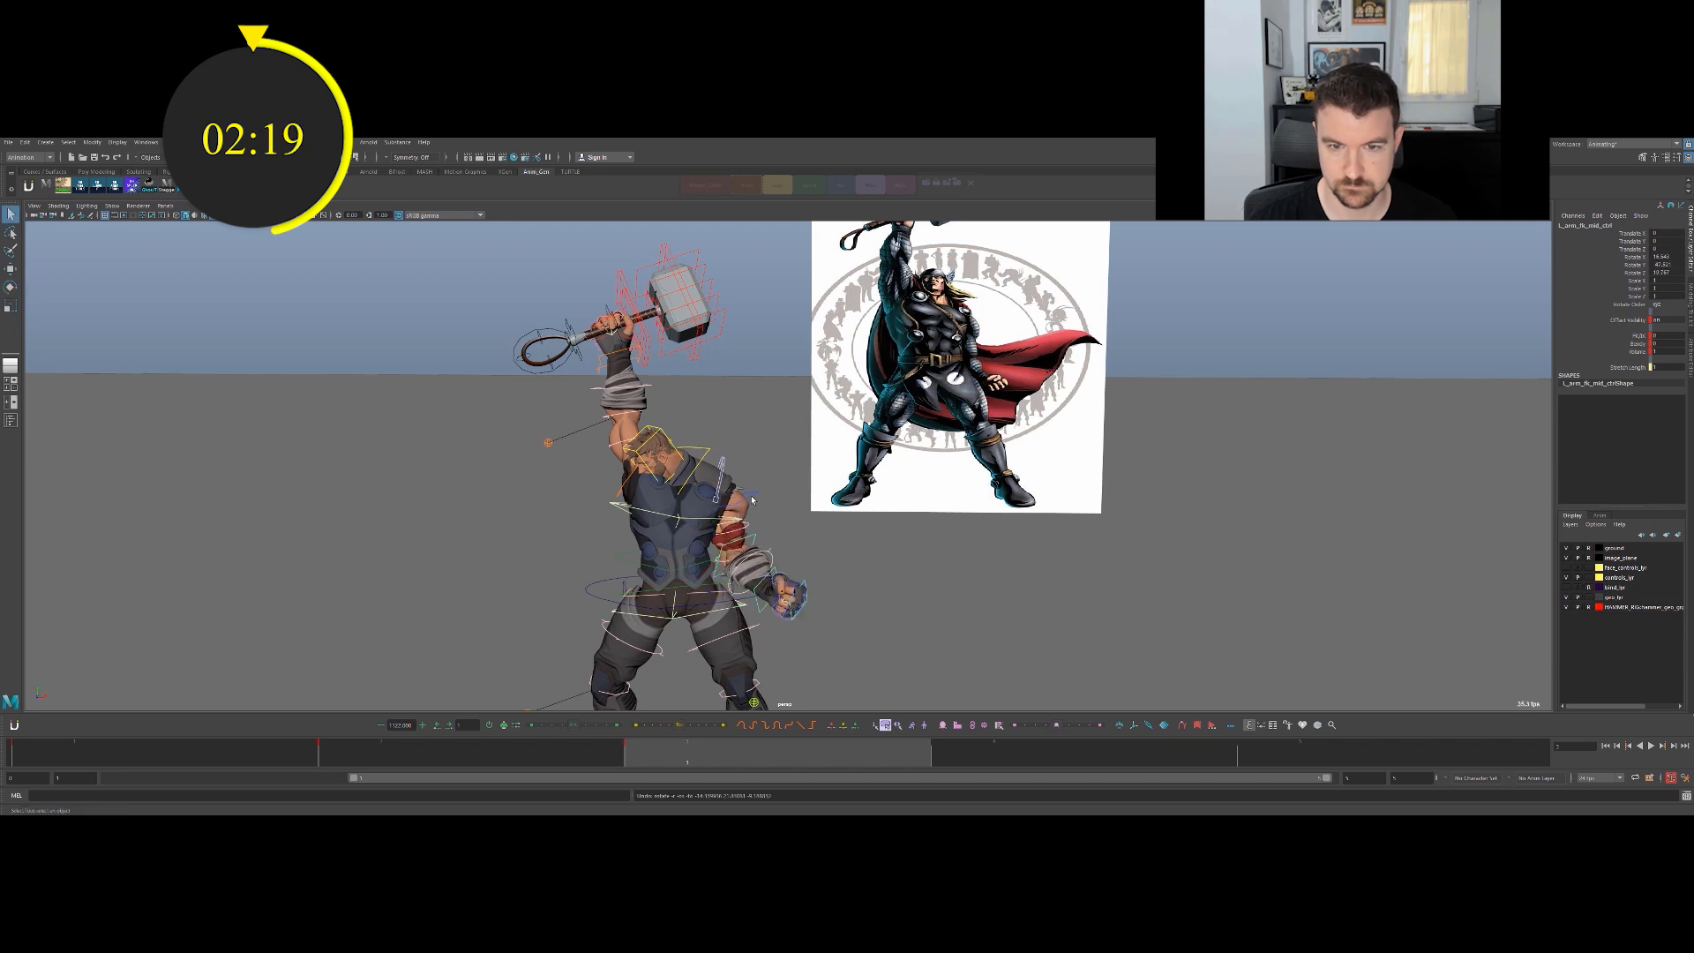
# Rotate the left forearm and upper arm controls, checking from the side, to refine the elbow bend.
pyautogui.press('e')
pyautogui.moveTo(744, 501); pyautogui.dragTo(755, 518)
pyautogui.keyDown('alt'); pyautogui.moveTo(971, 495); pyautogui.dragTo(728, 545); pyautogui.keyUp('alt')
pyautogui.click(749, 474)
pyautogui.press('q')
pyautogui.click(716, 529)
pyautogui.press('e')
pyautogui.press('q')
pyautogui.click(724, 557)
pyautogui.press('e')
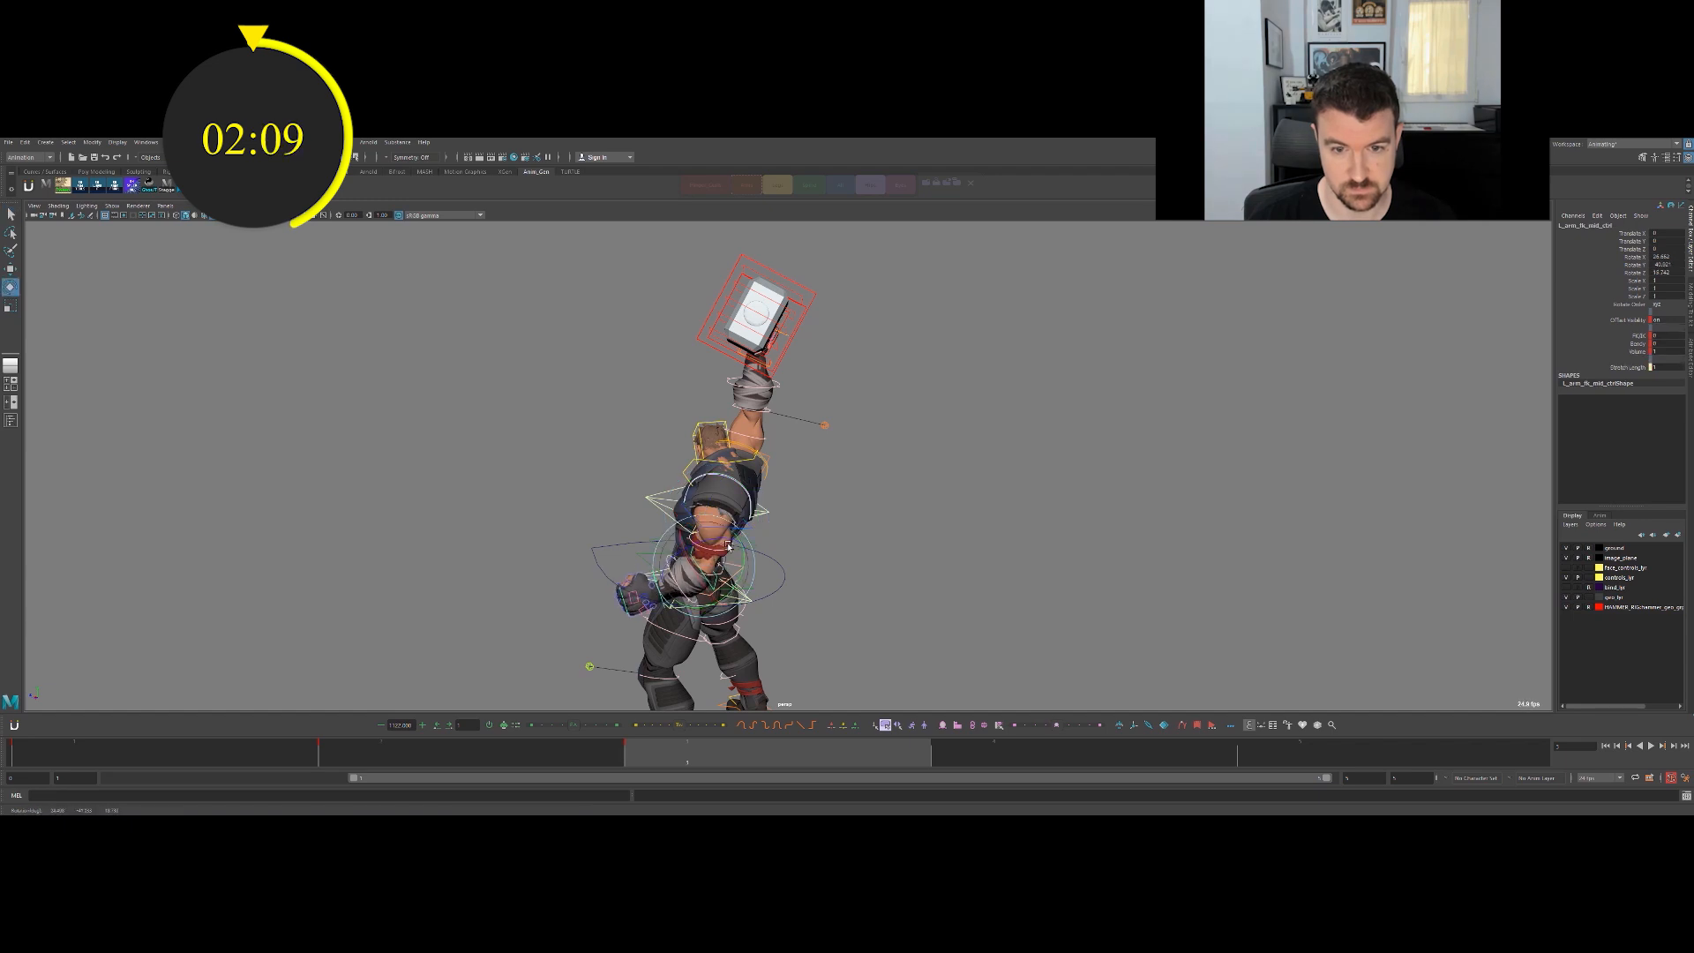
# Fine-tune the left arm's FK rotation so the fist hangs beside the hip when seen from the front.
pyautogui.press('q')
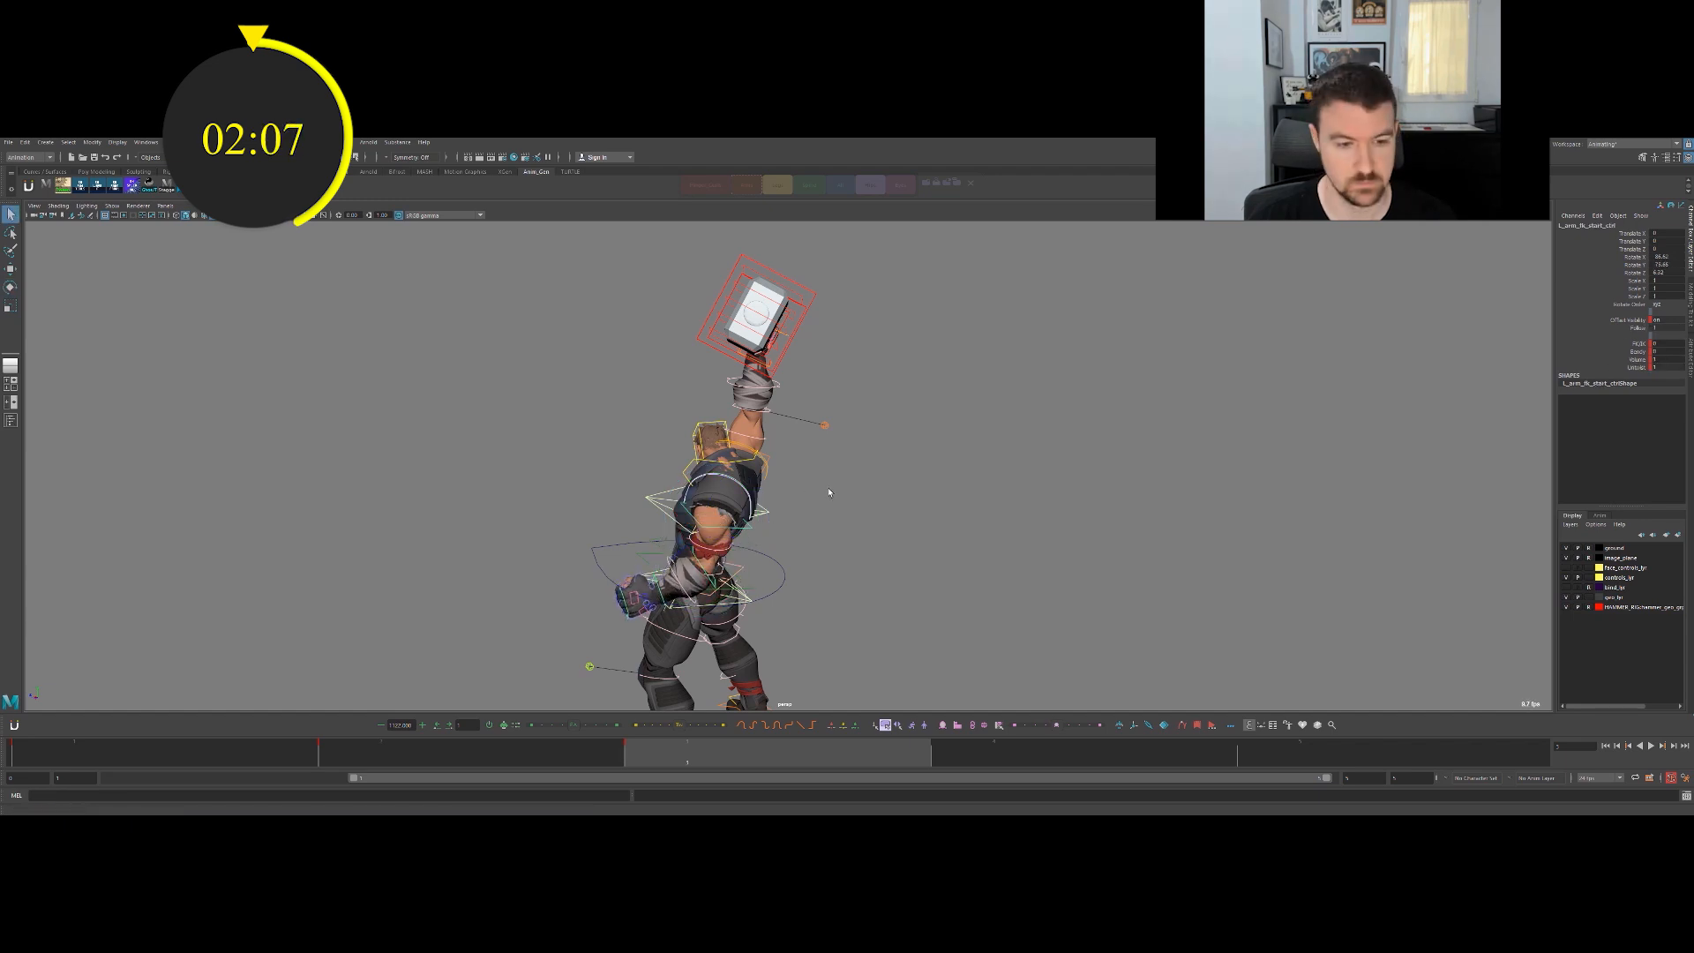
pyautogui.click(1615, 256)
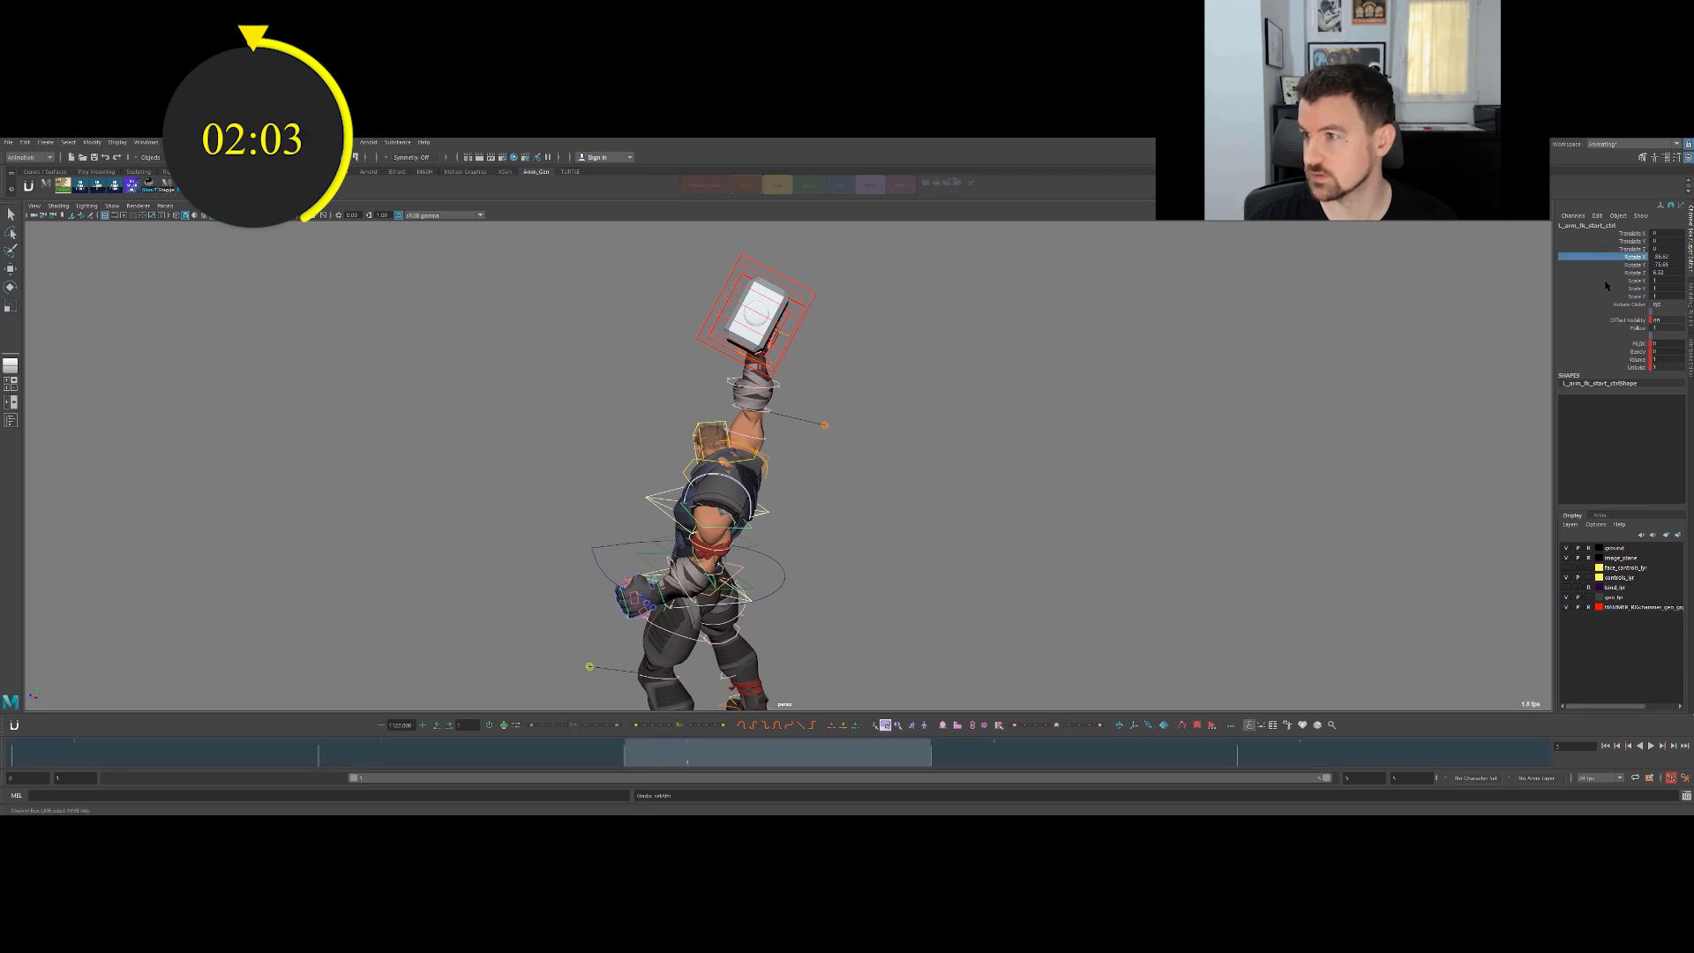
pyautogui.click(1066, 427)
pyautogui.keyDown('alt'); pyautogui.moveTo(1066, 427); pyautogui.dragTo(742, 541); pyautogui.keyUp('alt')
pyautogui.click(741, 526)
pyautogui.press('e')
pyautogui.press('q')
# Rotate the neck and head controls to tilt the face upward and sideways like the reference.
pyautogui.click(686, 471)
pyautogui.click(695, 469)
pyautogui.moveTo(691, 483); pyautogui.dragTo(704, 470)
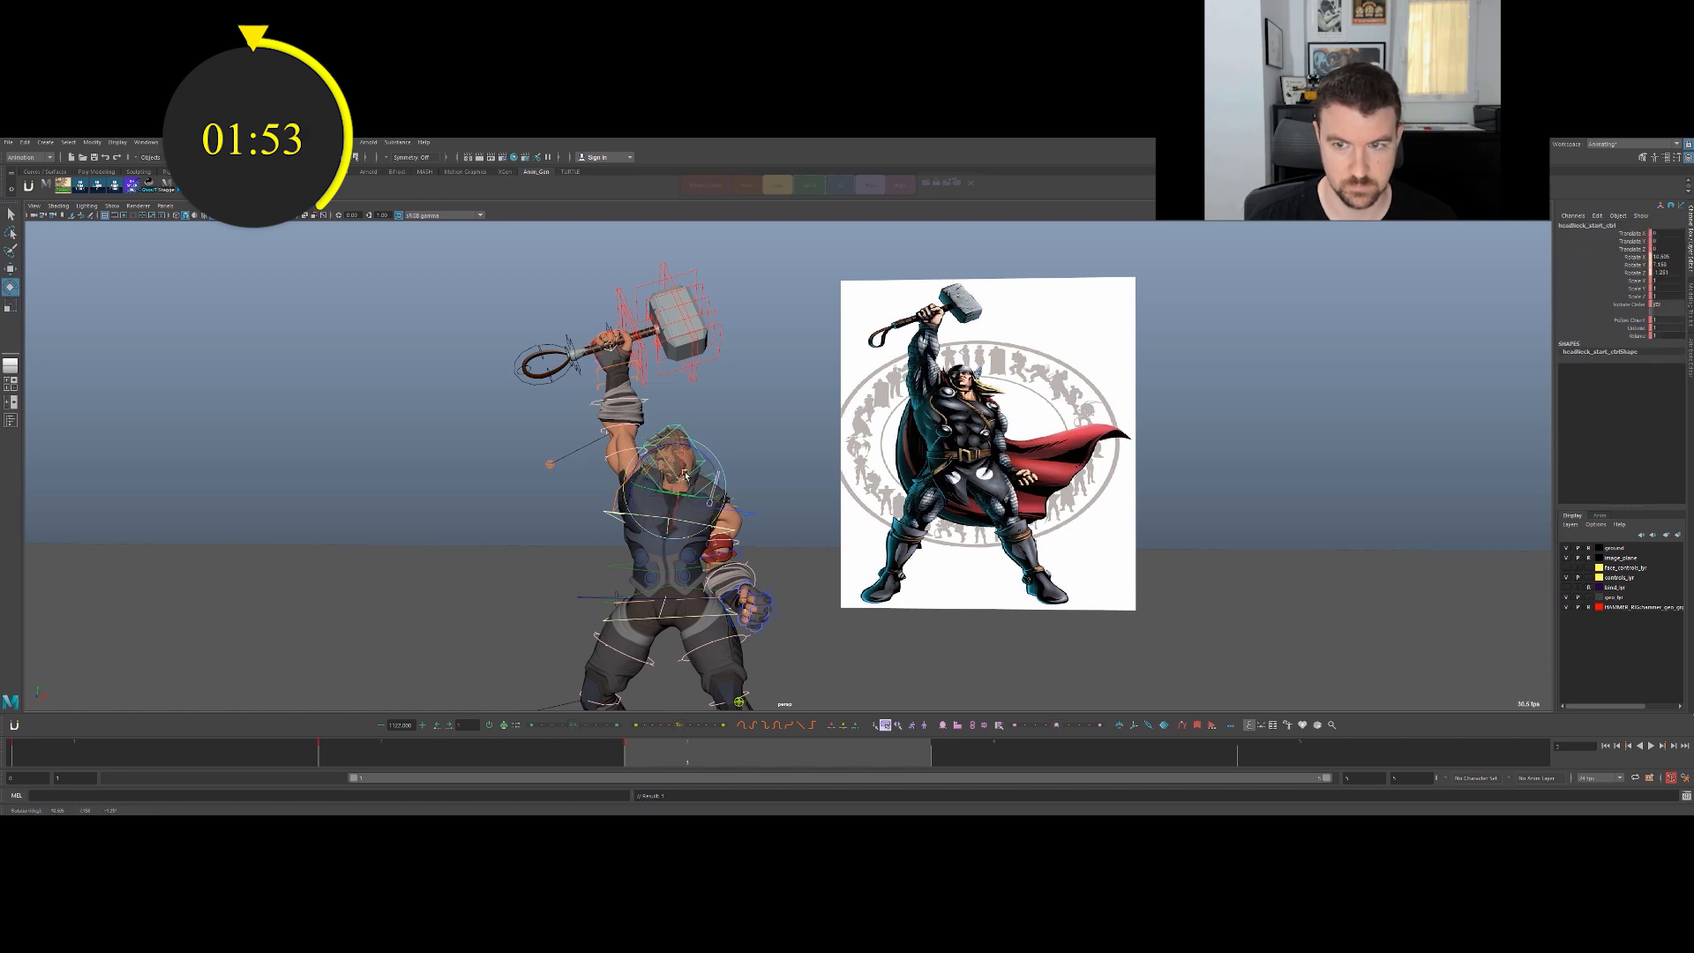
pyautogui.click(697, 462)
pyautogui.moveTo(697, 462); pyautogui.dragTo(682, 463)
pyautogui.press('q')
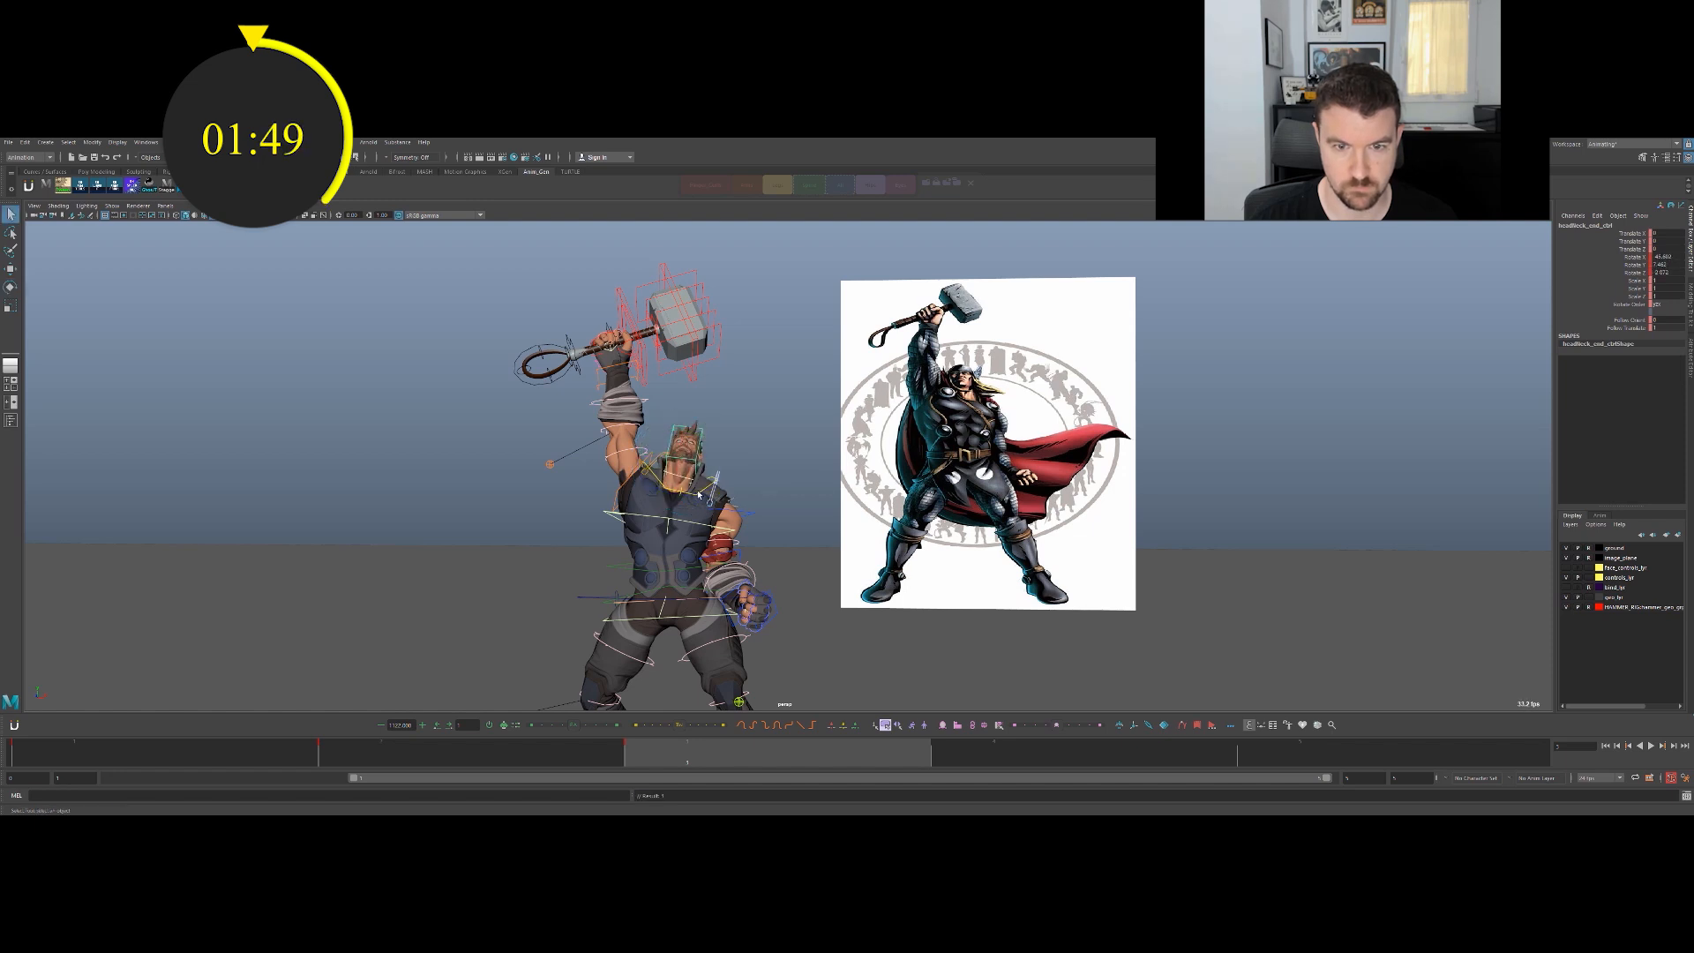
pyautogui.click(695, 479)
pyautogui.press('e')
pyautogui.moveTo(695, 479); pyautogui.dragTo(685, 472)
pyautogui.press('q')
# Set the Move tool's axis orientation to Object and move the right foot control to adjust the stance.
pyautogui.click(789, 468)
pyautogui.keyDown('alt'); pyautogui.moveTo(789, 468); pyautogui.dragTo(679, 503); pyautogui.keyUp('alt')
pyautogui.keyDown('alt'); pyautogui.moveTo(679, 503); pyautogui.dragTo(660, 442); pyautogui.keyUp('alt')
pyautogui.moveTo(586, 494); pyautogui.dragTo(617, 584)
pyautogui.click(567, 652)
pyautogui.moveTo(562, 634); pyautogui.dragTo(554, 643)
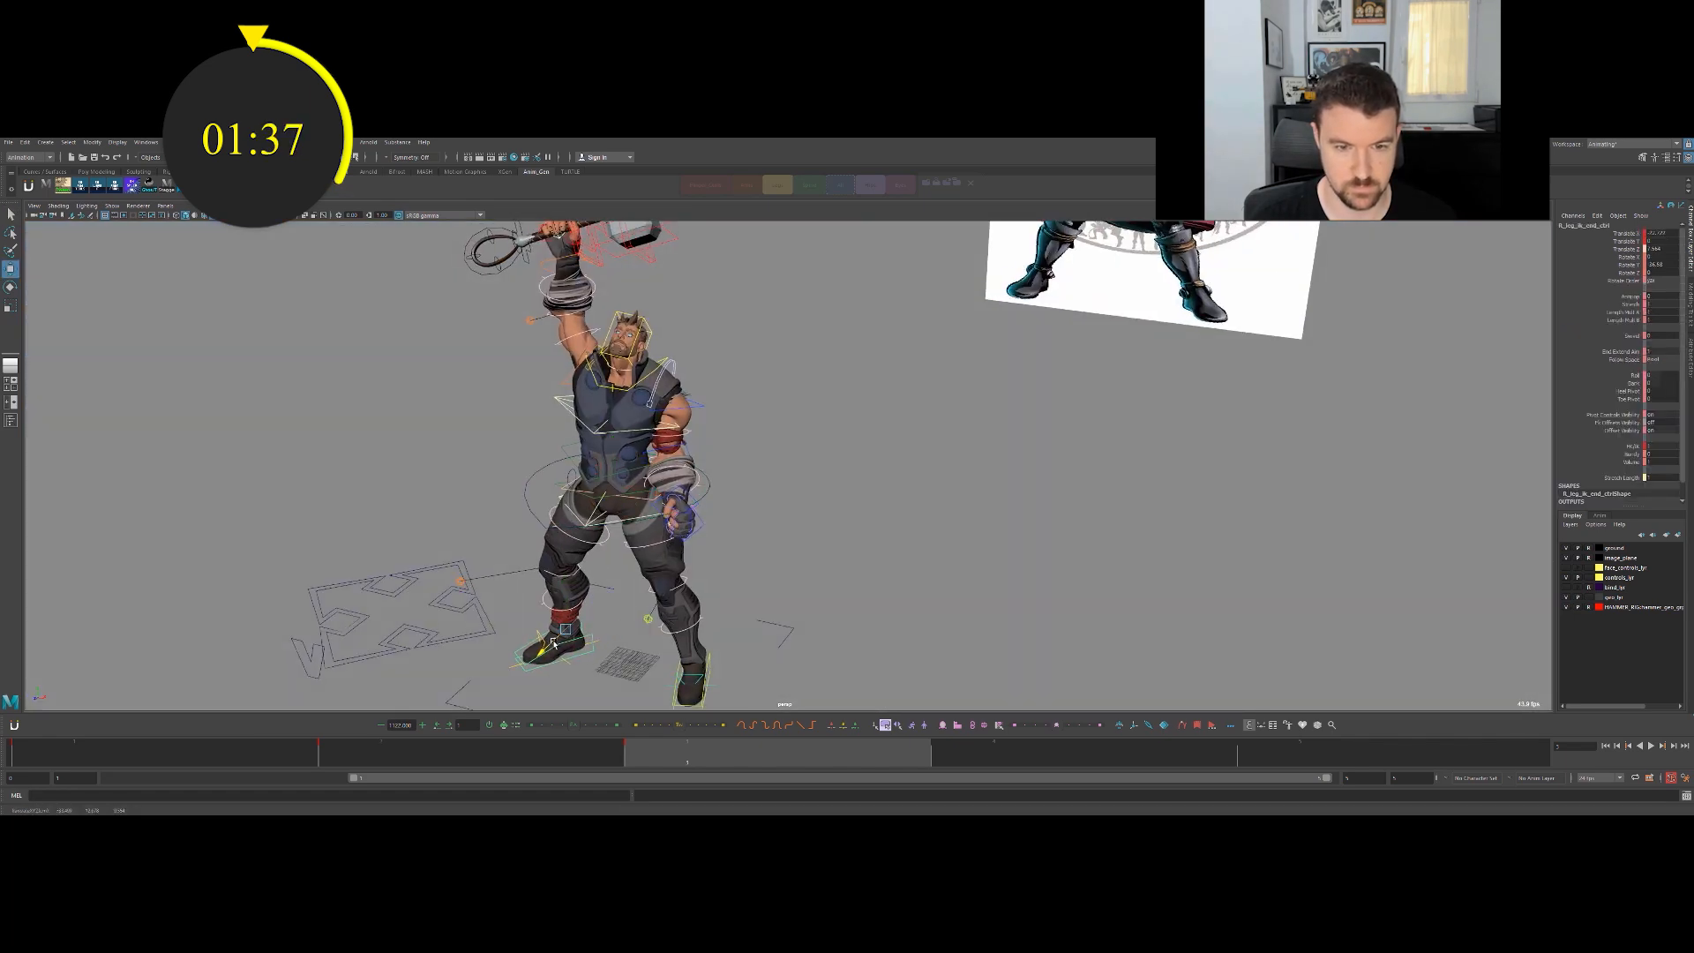
pyautogui.hotkey('ctrl', 'z')
pyautogui.keyDown('ctrl'); pyautogui.keyDown('shift'); pyautogui.rightClick(580, 621); pyautogui.keyUp('shift'); pyautogui.keyUp('ctrl')
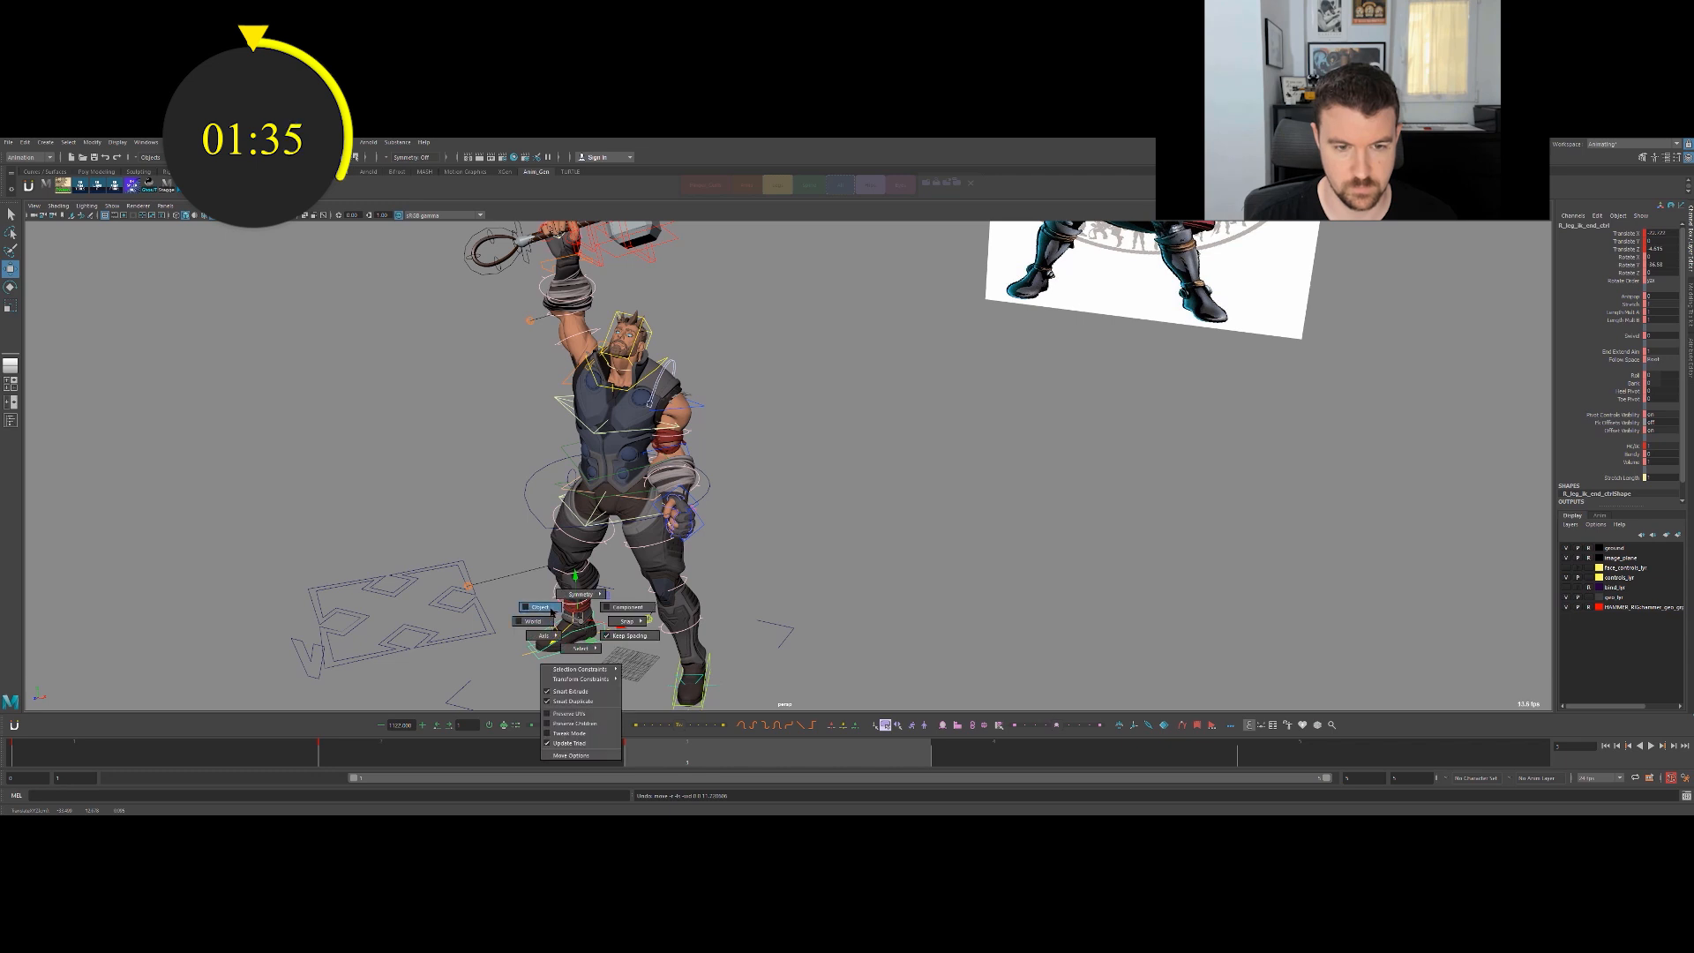
pyautogui.click(551, 610)
pyautogui.moveTo(560, 625)
pyautogui.mouseDown()
pyautogui.moveTo(528, 632)
pyautogui.moveTo(548, 634)
pyautogui.mouseUp()
# Move the left foot control to adjust the wide stance.
pyautogui.click(711, 671)
pyautogui.press('w')
pyautogui.moveTo(684, 688); pyautogui.dragTo(529, 646)
pyautogui.press('q')
# Move the body's main hip control to balance the character's weight over both feet.
pyautogui.moveTo(742, 467); pyautogui.dragTo(755, 487)
pyautogui.press('w')
pyautogui.moveTo(683, 432); pyautogui.dragTo(718, 436)
pyautogui.press('s')
pyautogui.press('e')
pyautogui.press('q')
# Move the hammer's handle control sideways to realign the raised arm with the body.
pyautogui.keyDown('alt'); pyautogui.moveTo(791, 287); pyautogui.dragTo(791, 358, button='middle'); pyautogui.keyUp('alt')
pyautogui.click(792, 358)
pyautogui.moveTo(791, 357)
pyautogui.keyDown('alt'); pyautogui.mouseDown()
pyautogui.moveTo(820, 355)
pyautogui.moveTo(671, 371)
pyautogui.moveTo(820, 357)
pyautogui.mouseUp(); pyautogui.keyUp('alt')
pyautogui.click(670, 284)
pyautogui.press('w')
pyautogui.moveTo(653, 313); pyautogui.dragTo(710, 297)
pyautogui.press('e')
pyautogui.press('w')
pyautogui.keyDown('alt'); pyautogui.moveTo(971, 379); pyautogui.dragTo(810, 427); pyautogui.keyUp('alt')
pyautogui.keyDown('alt'); pyautogui.moveTo(809, 427); pyautogui.dragTo(752, 400, button='middle'); pyautogui.keyUp('alt')
pyautogui.keyDown('alt'); pyautogui.moveTo(751, 399); pyautogui.dragTo(770, 399, button='right'); pyautogui.keyUp('alt')
# Rotate the pelvis control from a side view to adjust the forward tilt of the hips.
pyautogui.press('q')
pyautogui.click(693, 357)
pyautogui.keyDown('alt'); pyautogui.moveTo(692, 366); pyautogui.dragTo(567, 413); pyautogui.keyUp('alt')
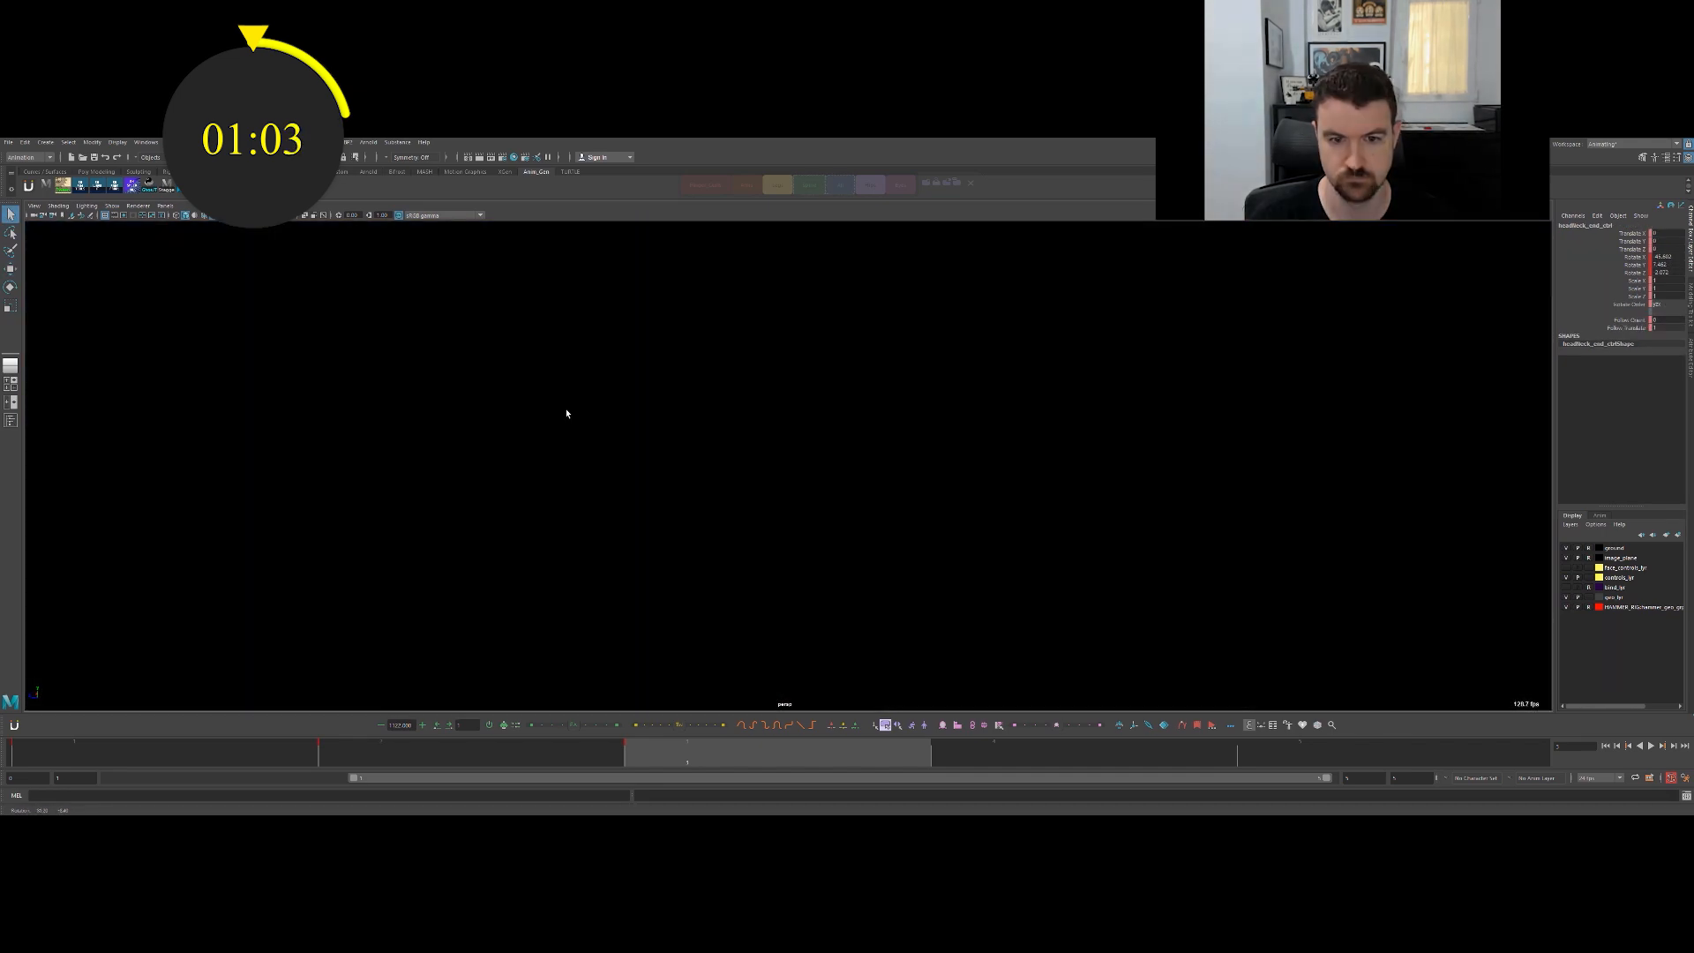
pyautogui.click(710, 521)
pyautogui.press('e')
pyautogui.moveTo(698, 519); pyautogui.dragTo(691, 492)
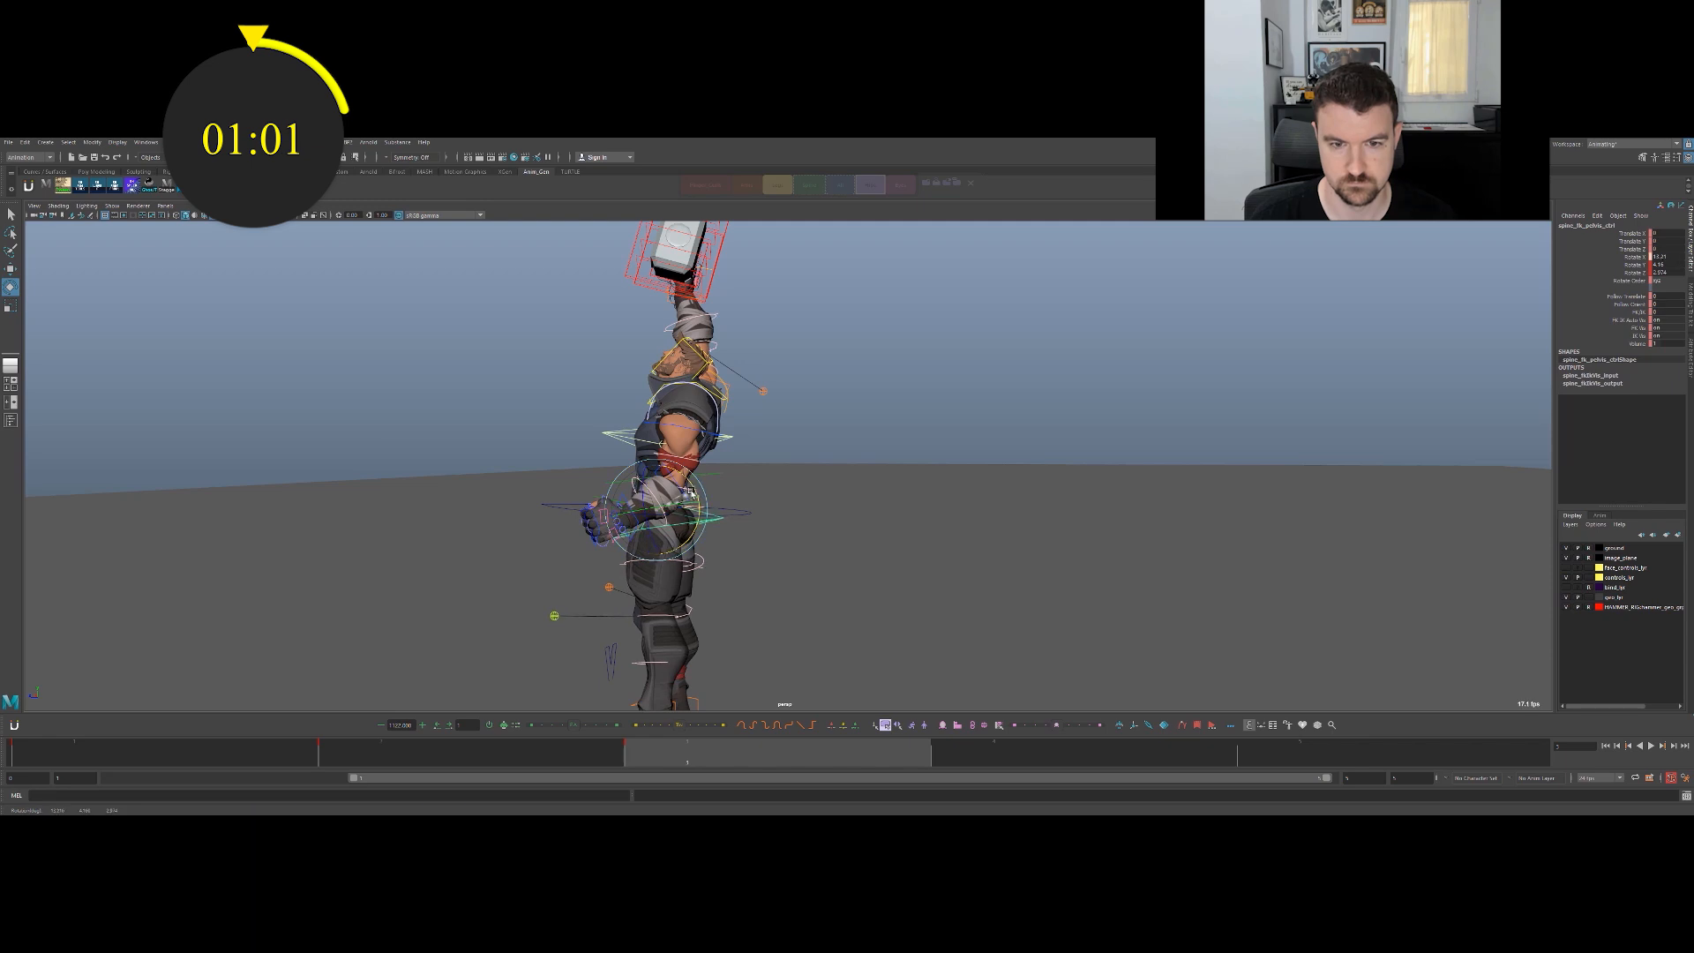
# Rotate the centre-of-gravity and spine controls to refine the body's overall lean.
pyautogui.click(734, 511)
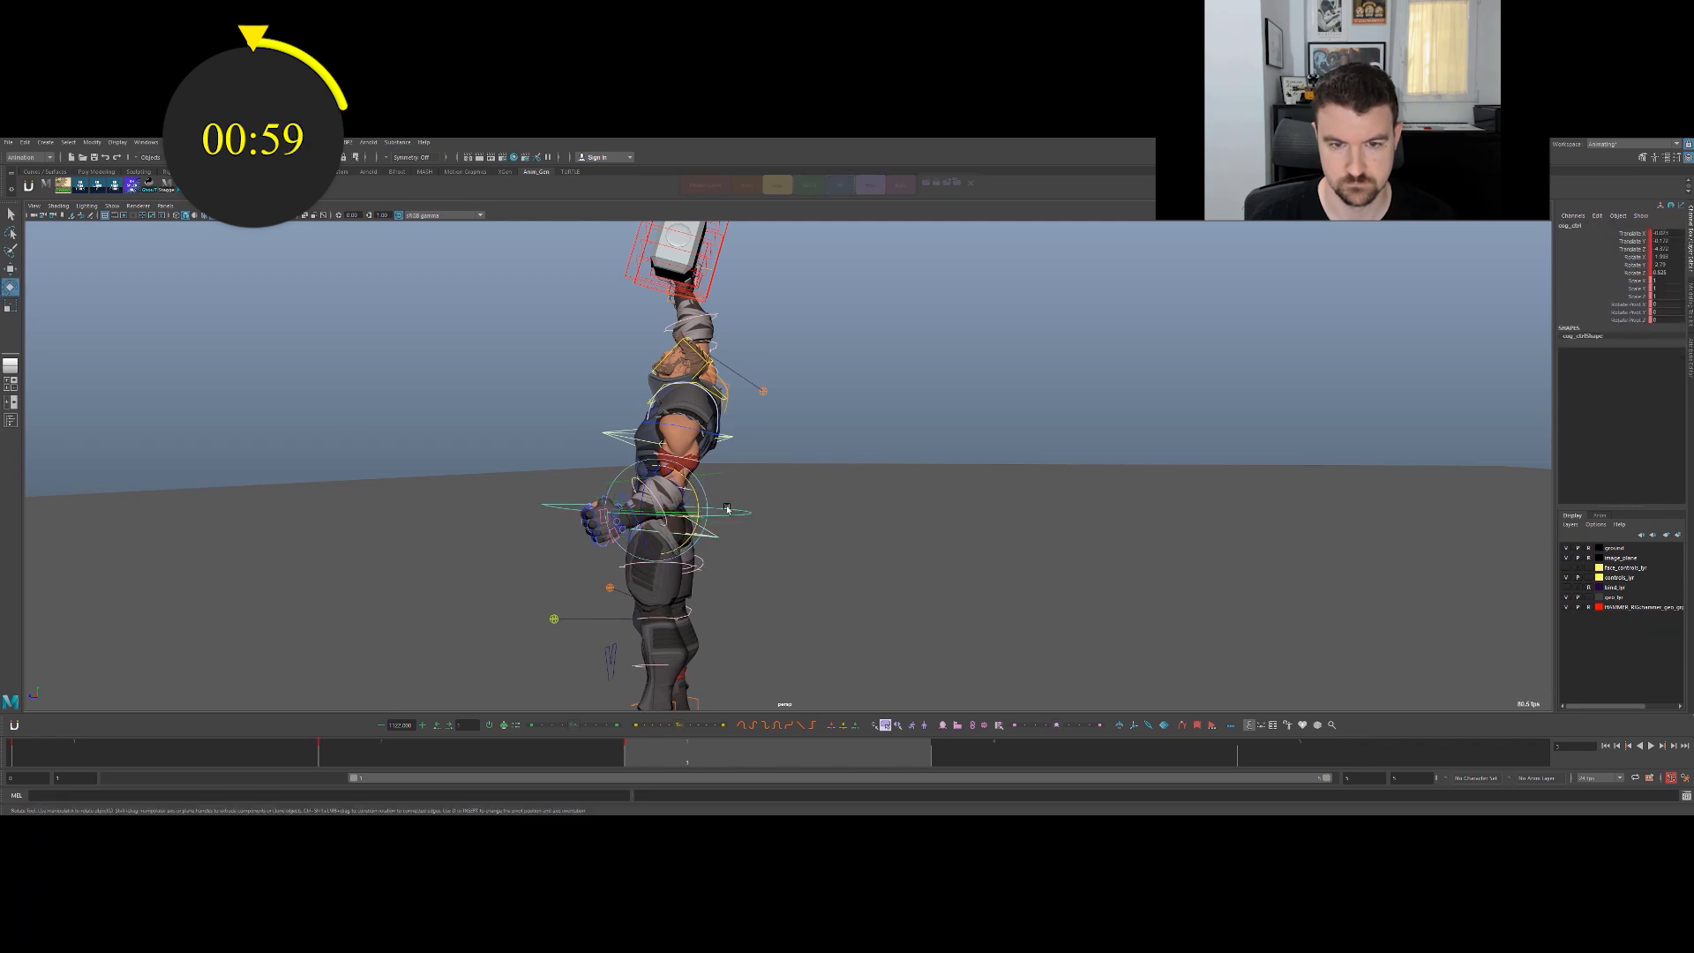
pyautogui.moveTo(694, 491); pyautogui.dragTo(755, 379)
pyautogui.click(696, 494)
pyautogui.click(704, 463)
pyautogui.click(711, 446)
pyautogui.press('e')
pyautogui.scroll(-1, 753, 385)
pyautogui.press('q')
# Rotate and move the hammer's handle control, checking front and side views, to refine the raised hammer's angle.
pyautogui.click(660, 280)
pyautogui.click(641, 247)
pyautogui.press('w')
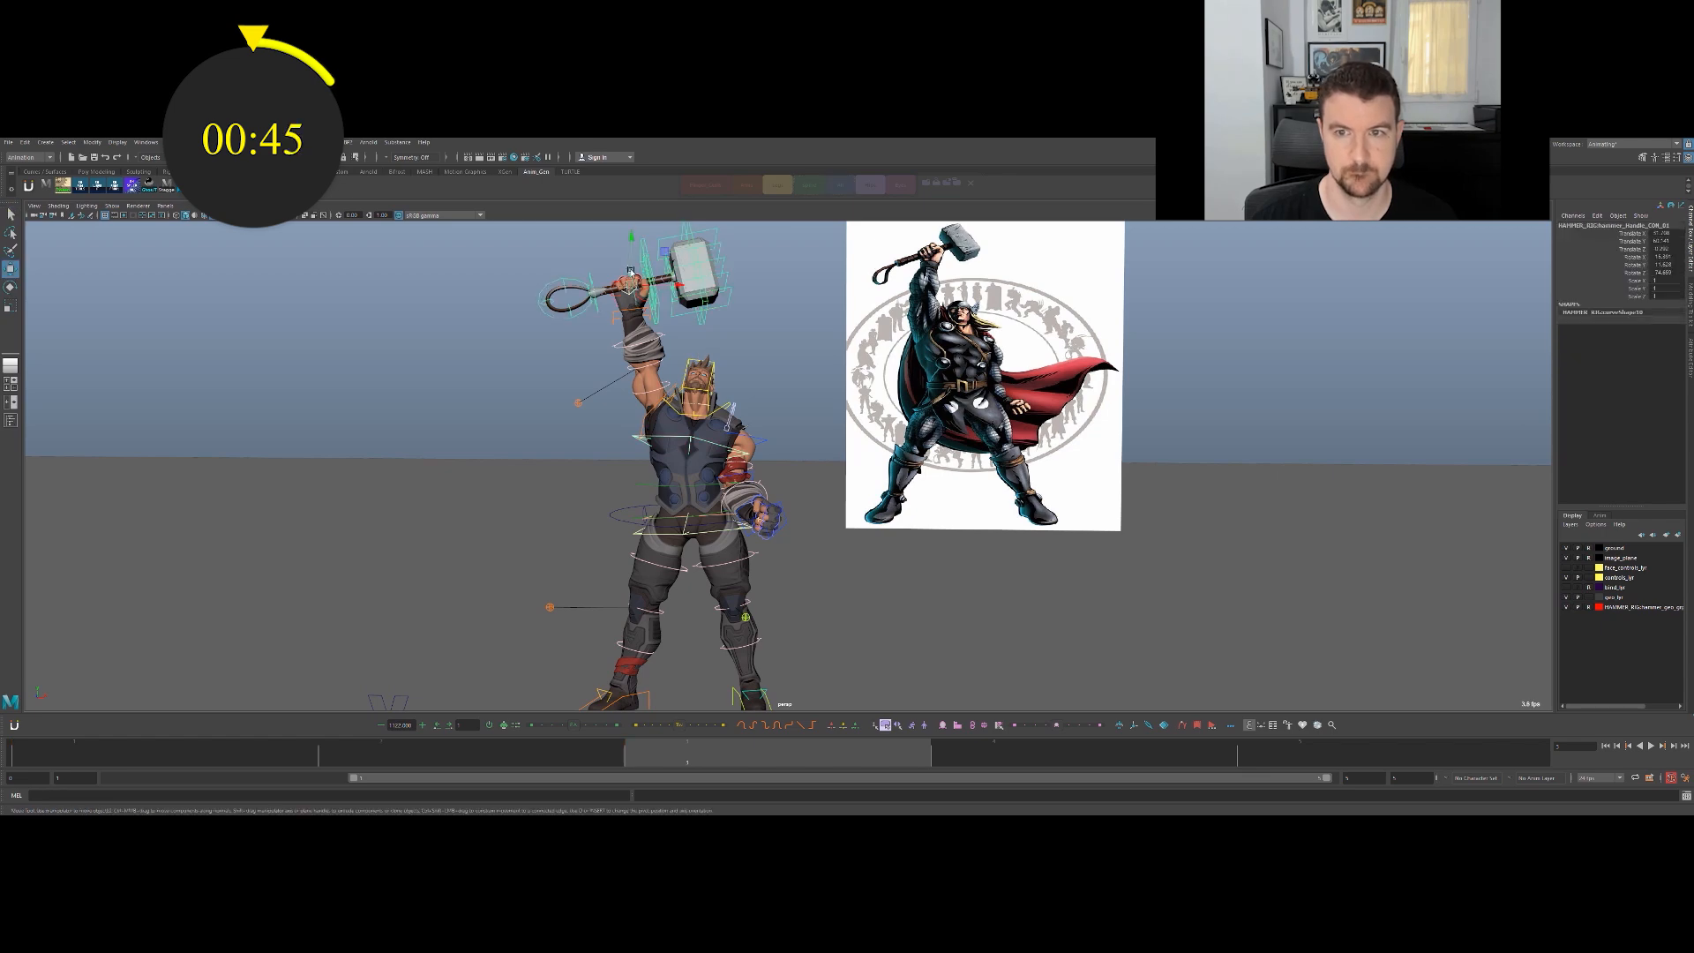
pyautogui.press('e')
pyautogui.keyDown('alt'); pyautogui.moveTo(644, 265); pyautogui.dragTo(650, 307); pyautogui.keyUp('alt')
pyautogui.keyDown('alt'); pyautogui.moveTo(649, 307); pyautogui.dragTo(711, 332); pyautogui.keyUp('alt')
pyautogui.keyDown('alt'); pyautogui.moveTo(711, 332); pyautogui.dragTo(779, 367, button='middle'); pyautogui.keyUp('alt')
pyautogui.press('w')
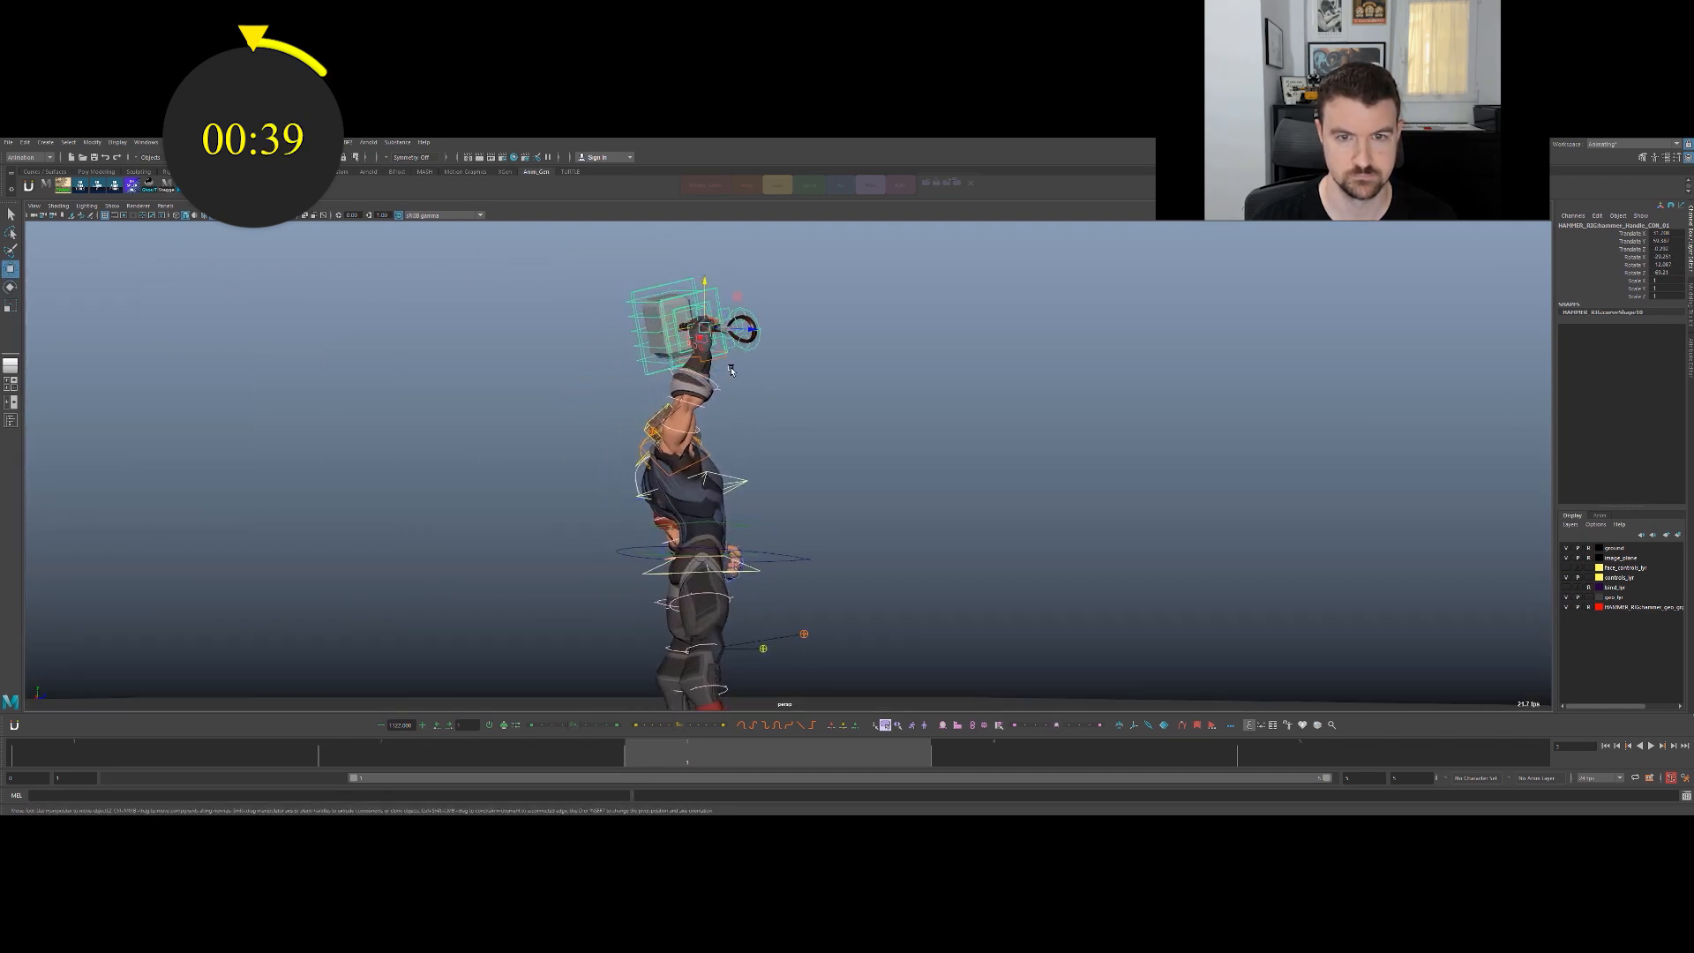
pyautogui.keyDown('alt'); pyautogui.moveTo(779, 367); pyautogui.dragTo(757, 377); pyautogui.keyUp('alt')
# Move the right arm's pole vector control to adjust the direction of the raised elbow.
pyautogui.click(767, 419)
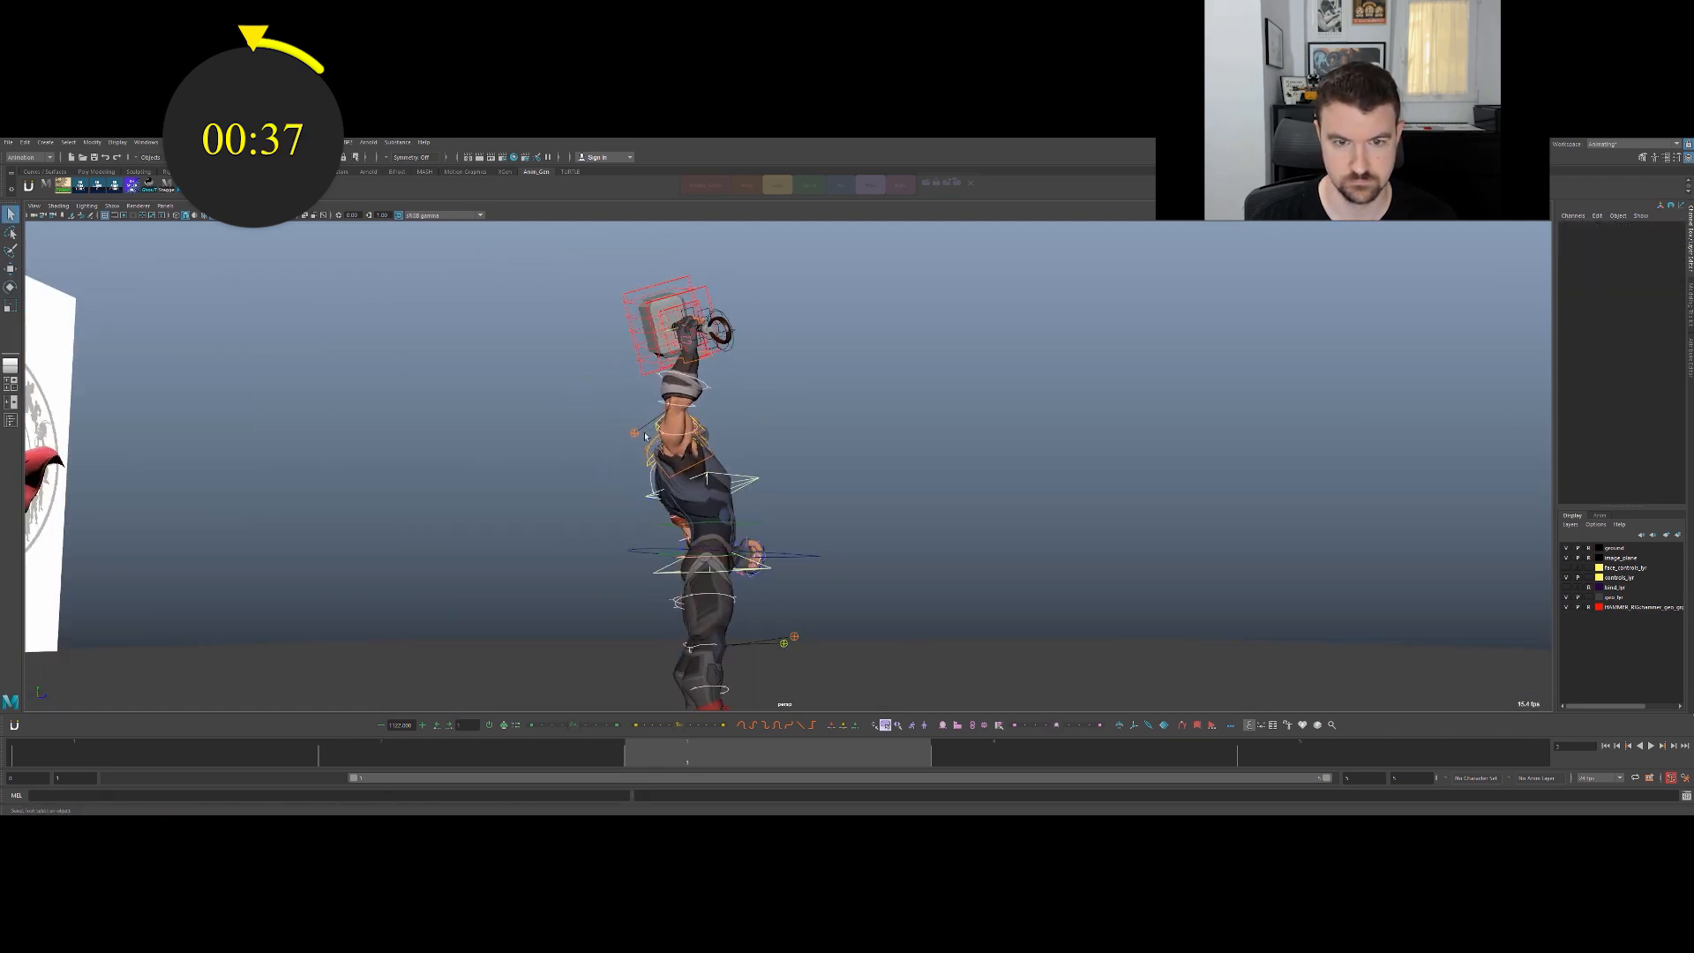
pyautogui.click(634, 433)
pyautogui.press('w')
pyautogui.keyDown('alt'); pyautogui.moveTo(671, 436); pyautogui.dragTo(632, 440); pyautogui.keyUp('alt')
# Rotate the spine and chest controls to match the torso's curve to the reference pose.
pyautogui.press('q')
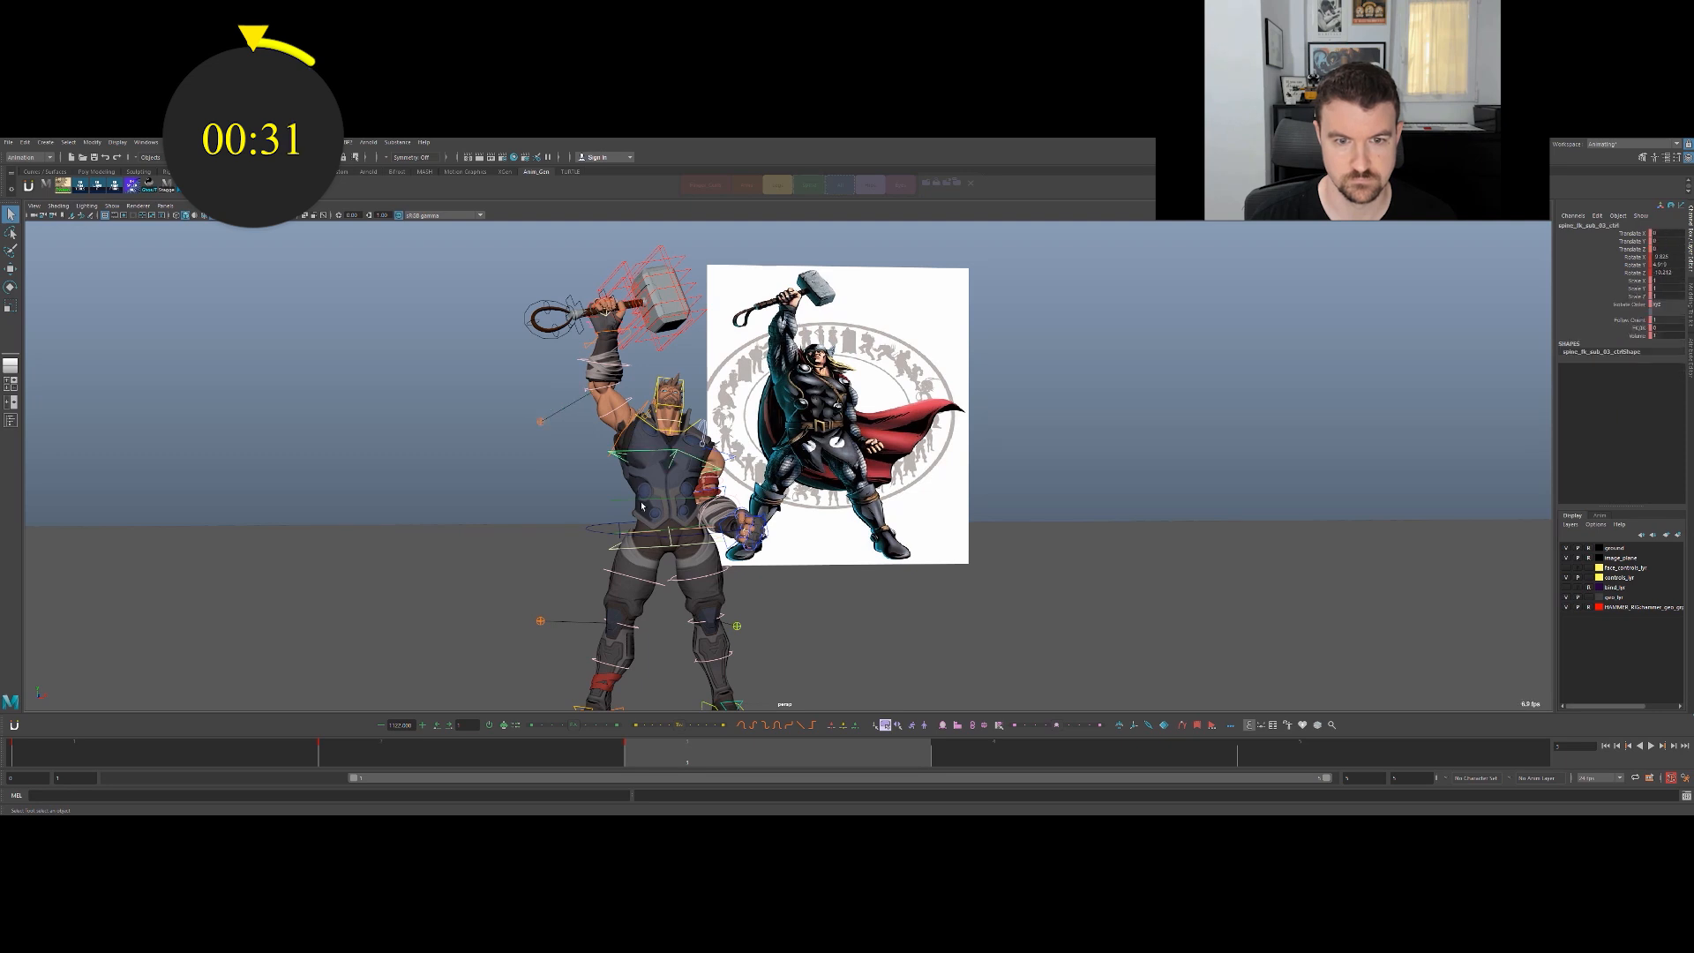
pyautogui.click(645, 504)
pyautogui.press('e')
pyautogui.moveTo(632, 491); pyautogui.dragTo(627, 482)
pyautogui.click(790, 454)
pyautogui.press('q')
pyautogui.keyDown('alt'); pyautogui.moveTo(791, 454); pyautogui.dragTo(504, 481); pyautogui.keyUp('alt')
pyautogui.scroll(4, 874, 503)
pyautogui.click(491, 496)
pyautogui.moveTo(527, 470); pyautogui.dragTo(605, 471)
pyautogui.press('q')
# Rotate the left lower arm control to turn the fist outward, framing the full body beside the reference image.
pyautogui.click(644, 558)
pyautogui.press('e')
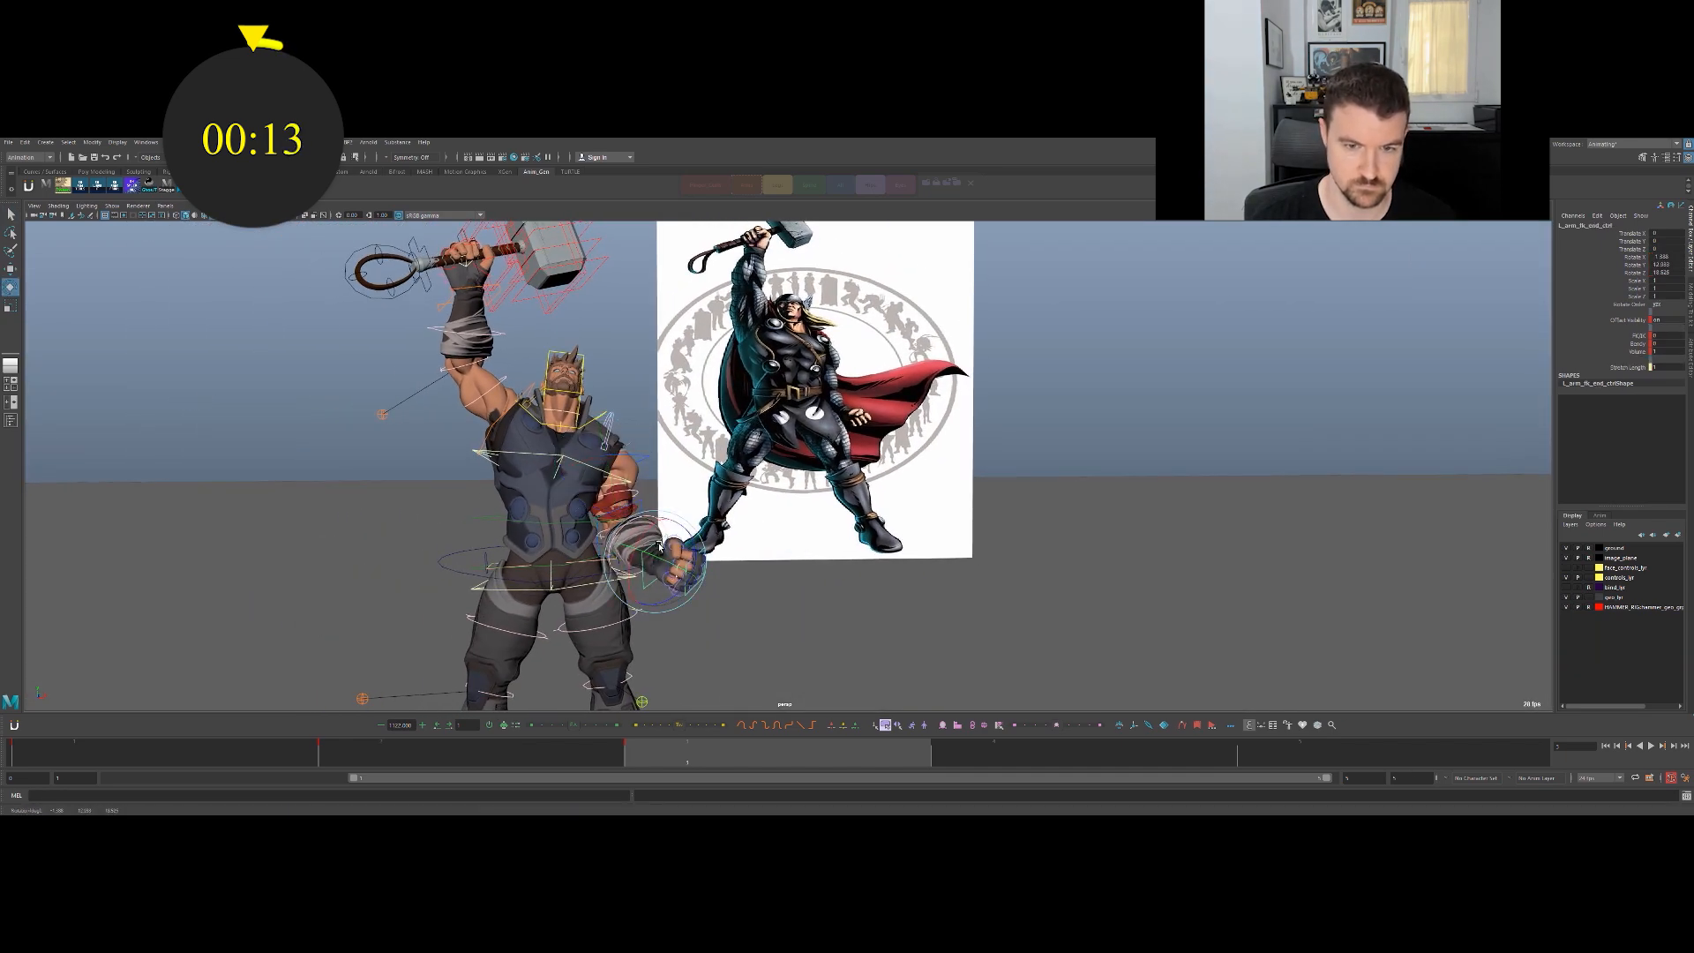
pyautogui.moveTo(660, 550); pyautogui.dragTo(668, 548)
pyautogui.keyDown('alt'); pyautogui.moveTo(755, 478); pyautogui.dragTo(679, 441, button='right'); pyautogui.keyUp('alt')
pyautogui.keyDown('alt'); pyautogui.moveTo(679, 397); pyautogui.dragTo(790, 347, button='middle'); pyautogui.keyUp('alt')
pyautogui.keyDown('alt'); pyautogui.moveTo(956, 484); pyautogui.dragTo(918, 483, button='right'); pyautogui.keyUp('alt')
pyautogui.press('q')
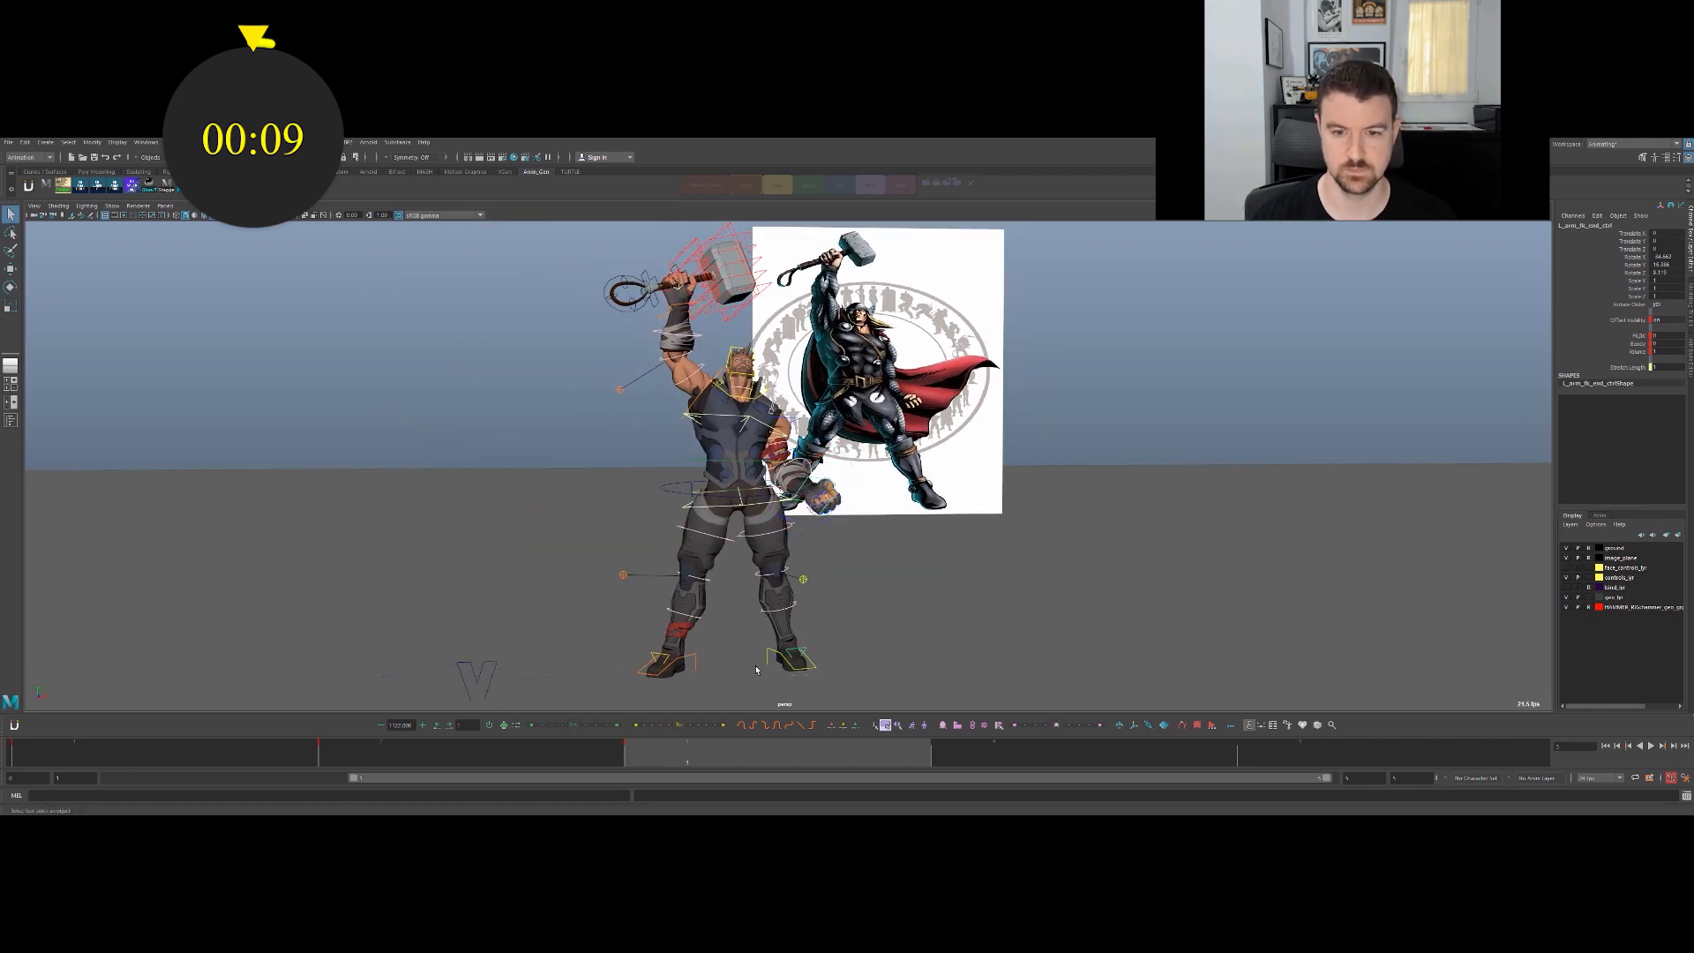
# Check the left foot control and move the COG control down slightly to lower the hips in the wide stance.
pyautogui.click(810, 663)
pyautogui.press('w')
pyautogui.moveTo(834, 647)
pyautogui.keyDown('alt'); pyautogui.mouseDown()
pyautogui.moveTo(816, 645)
pyautogui.moveTo(840, 645)
pyautogui.mouseUp(); pyautogui.keyUp('alt')
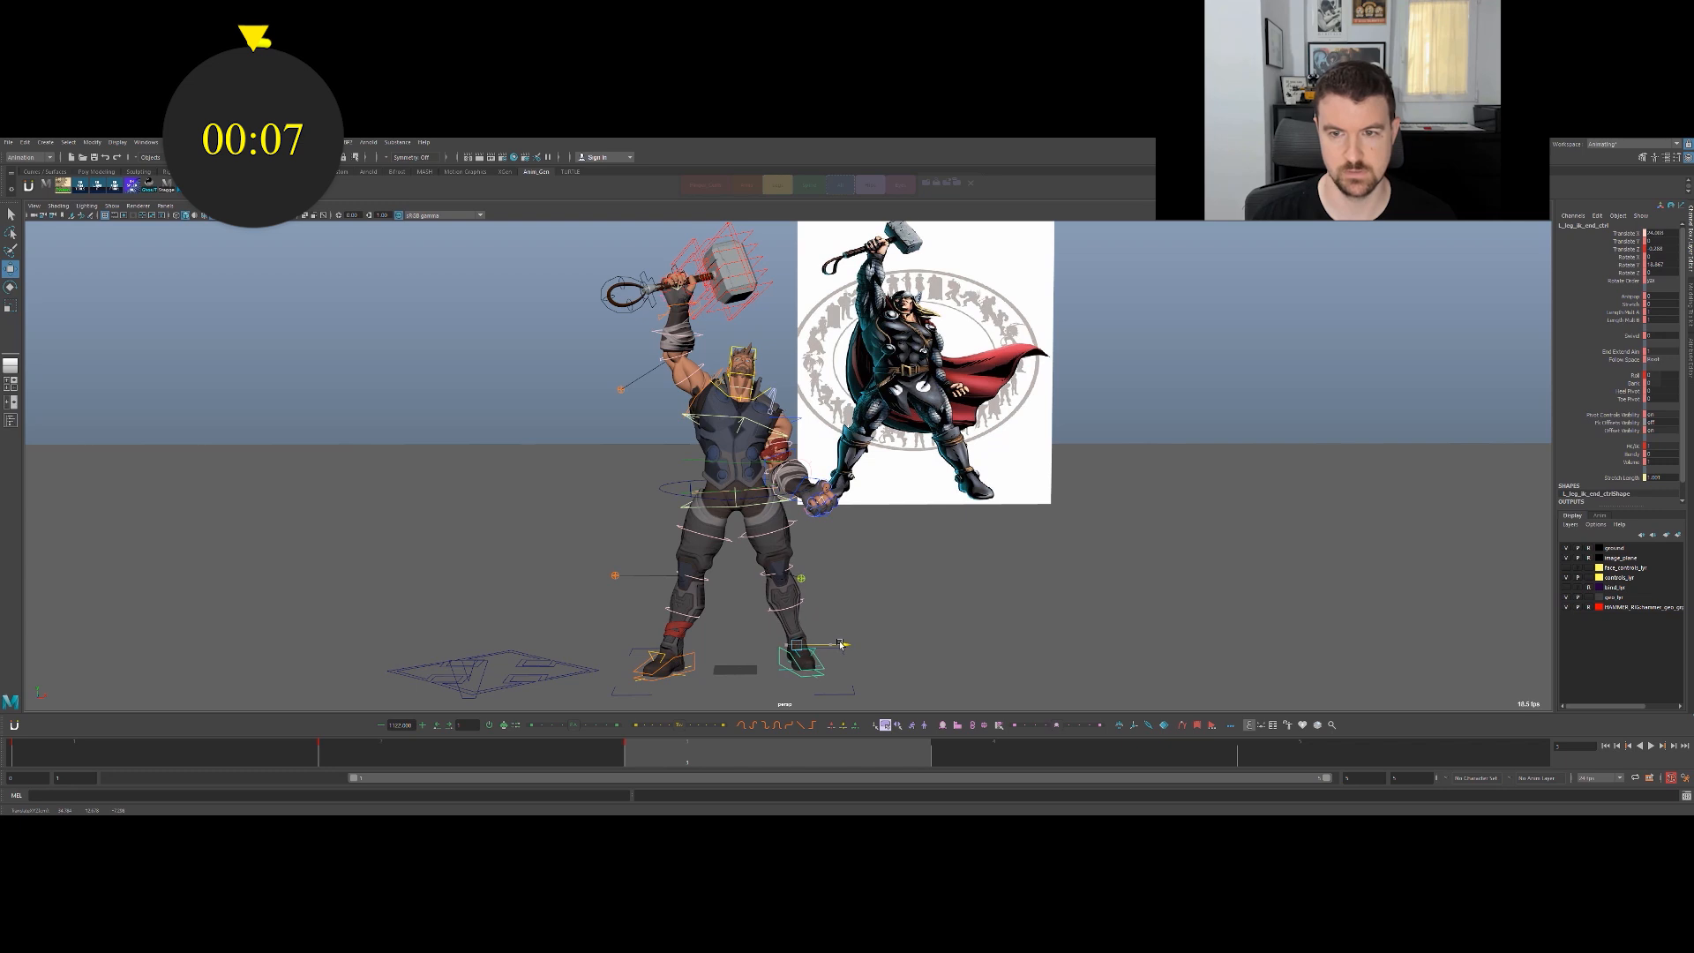
pyautogui.click(731, 503)
pyautogui.press('w')
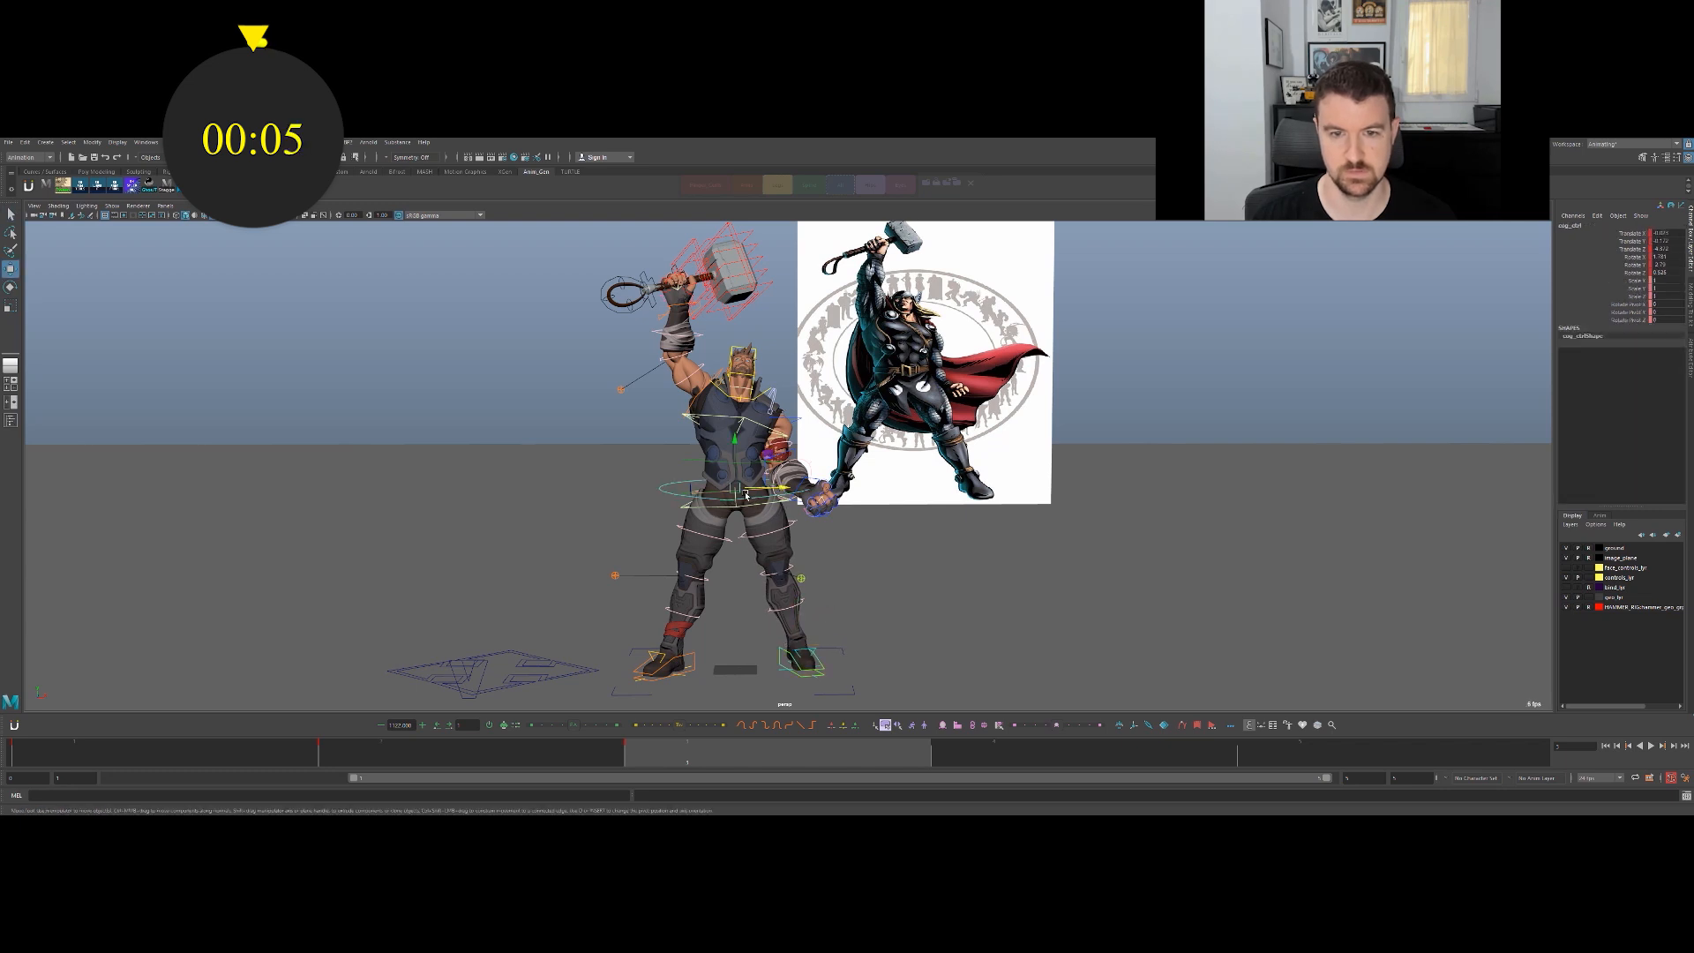
pyautogui.moveTo(733, 445); pyautogui.dragTo(742, 449)
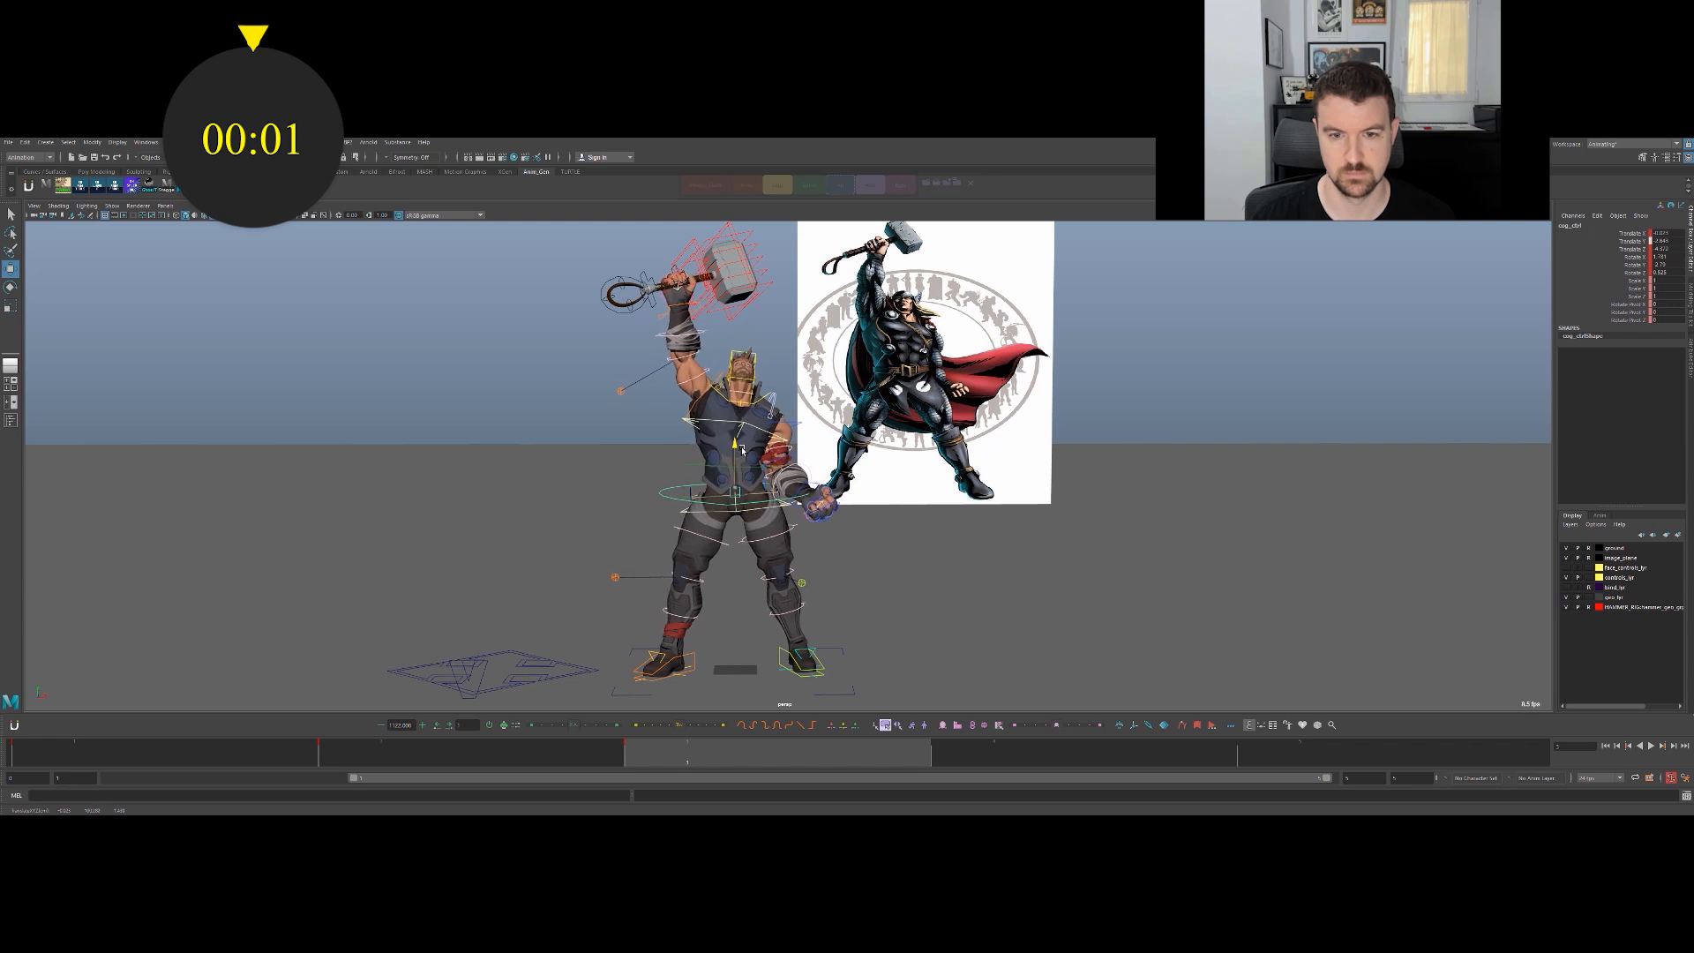
pyautogui.click(604, 499)
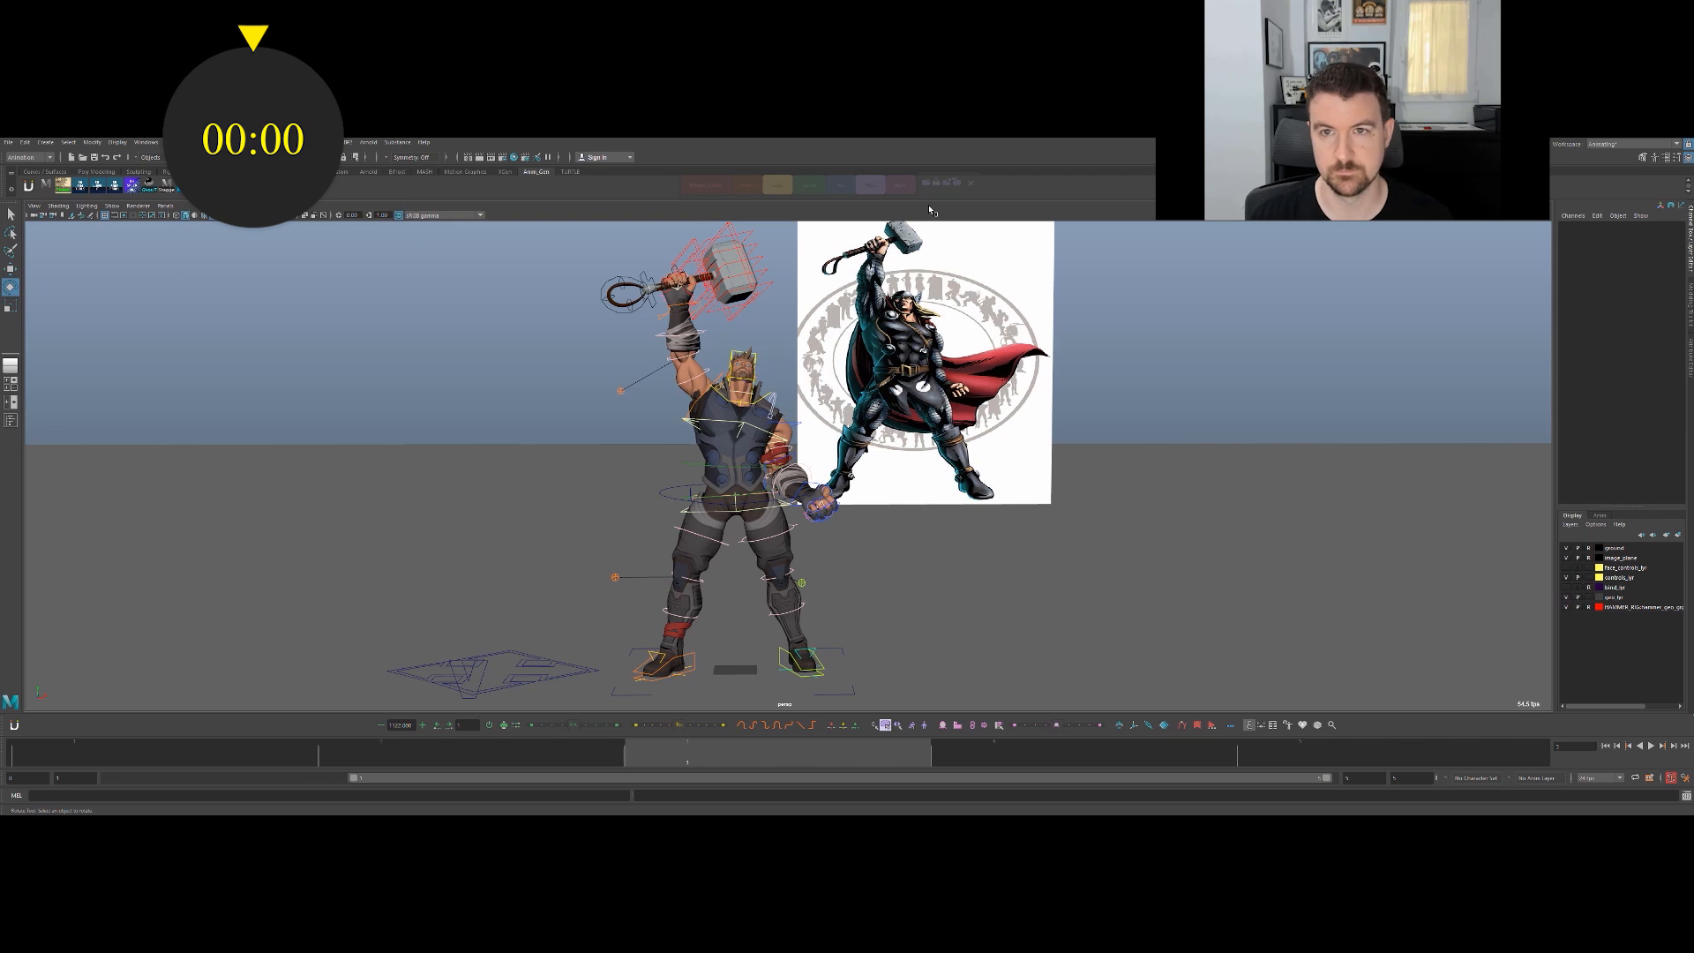
# Select all of the character rig's controls, key the finished third pose and save the scene.
pyautogui.press('q')
pyautogui.click(838, 185)
pyautogui.press('w')
pyautogui.press('s')
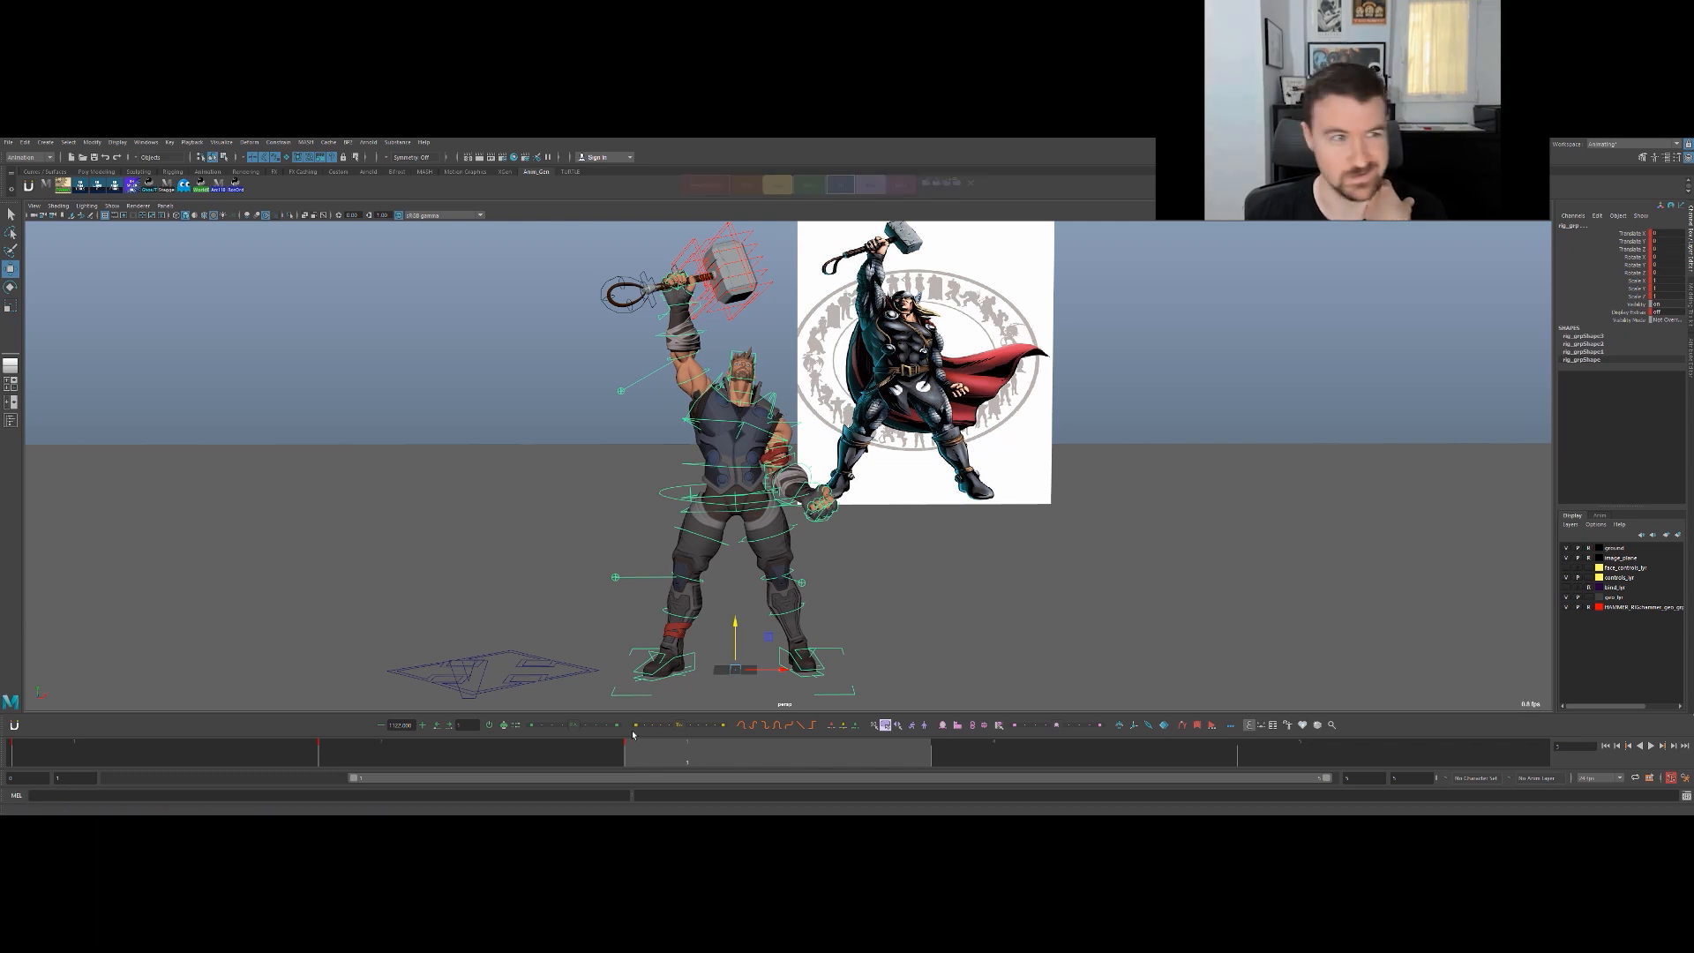
pyautogui.click(94, 159)
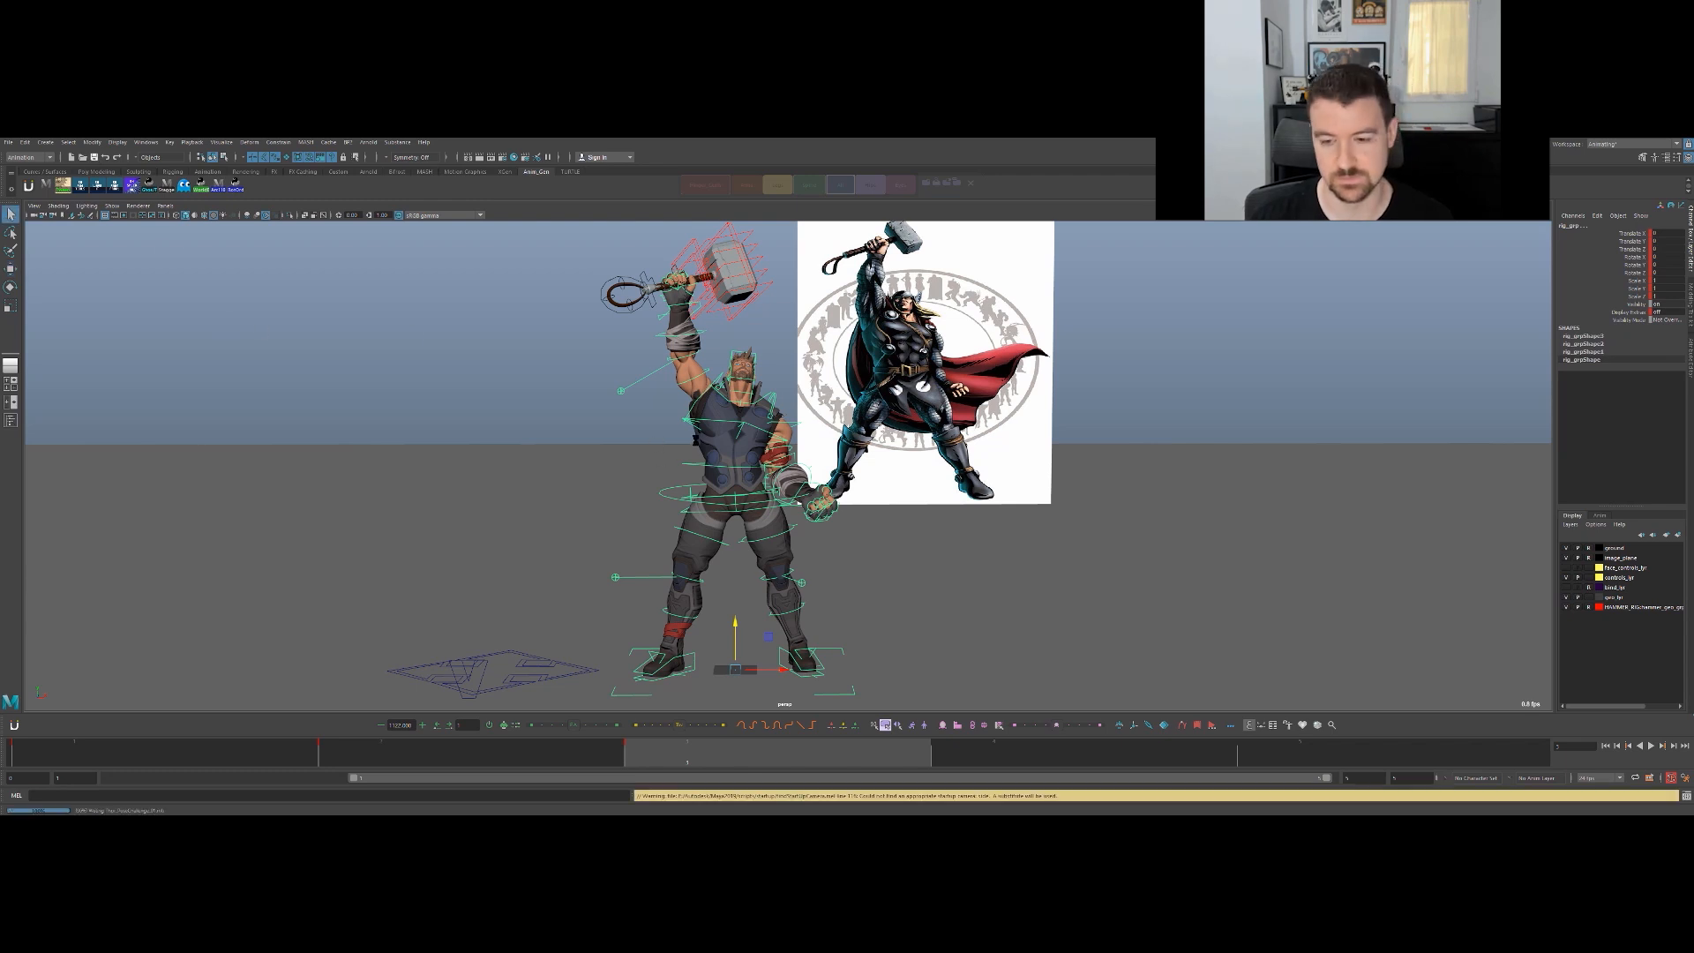
pyautogui.moveTo(630, 455)
pyautogui.keyDown('alt'); pyautogui.mouseDown(button='middle')
pyautogui.moveTo(638, 410)
pyautogui.moveTo(623, 481)
pyautogui.mouseUp(button='middle'); pyautogui.keyUp('alt')
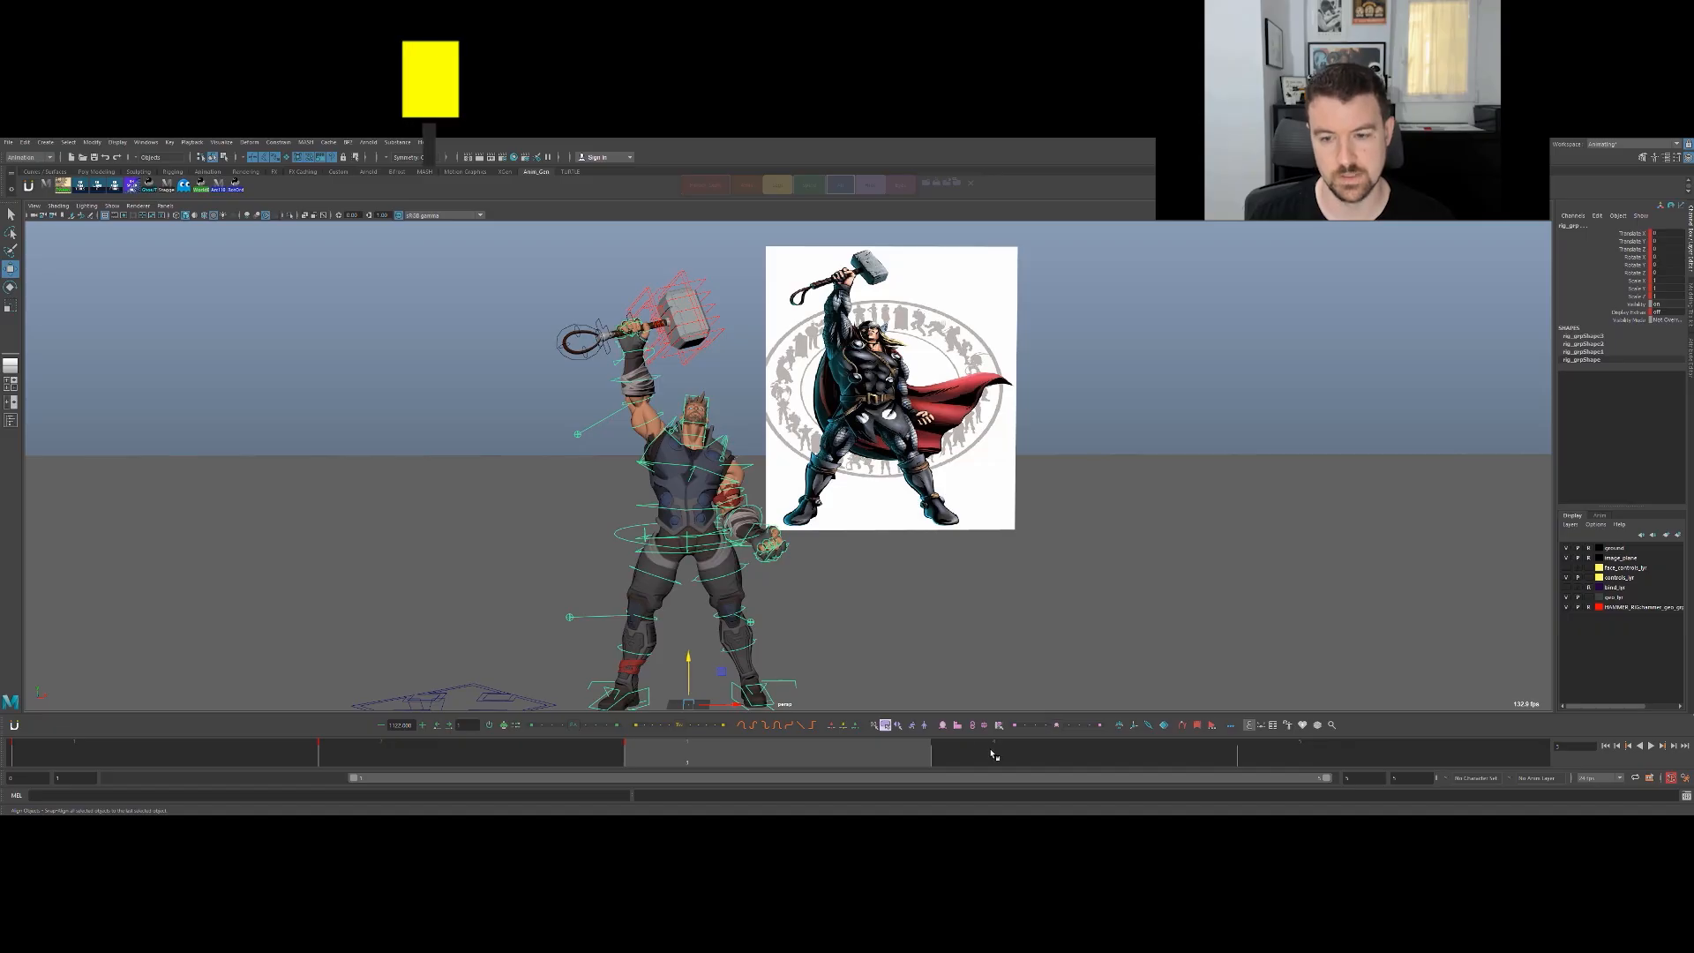
# Go to the fourth pose's section of the timeline and frame the rig beside its new flying-attack reference.
pyautogui.click(994, 754)
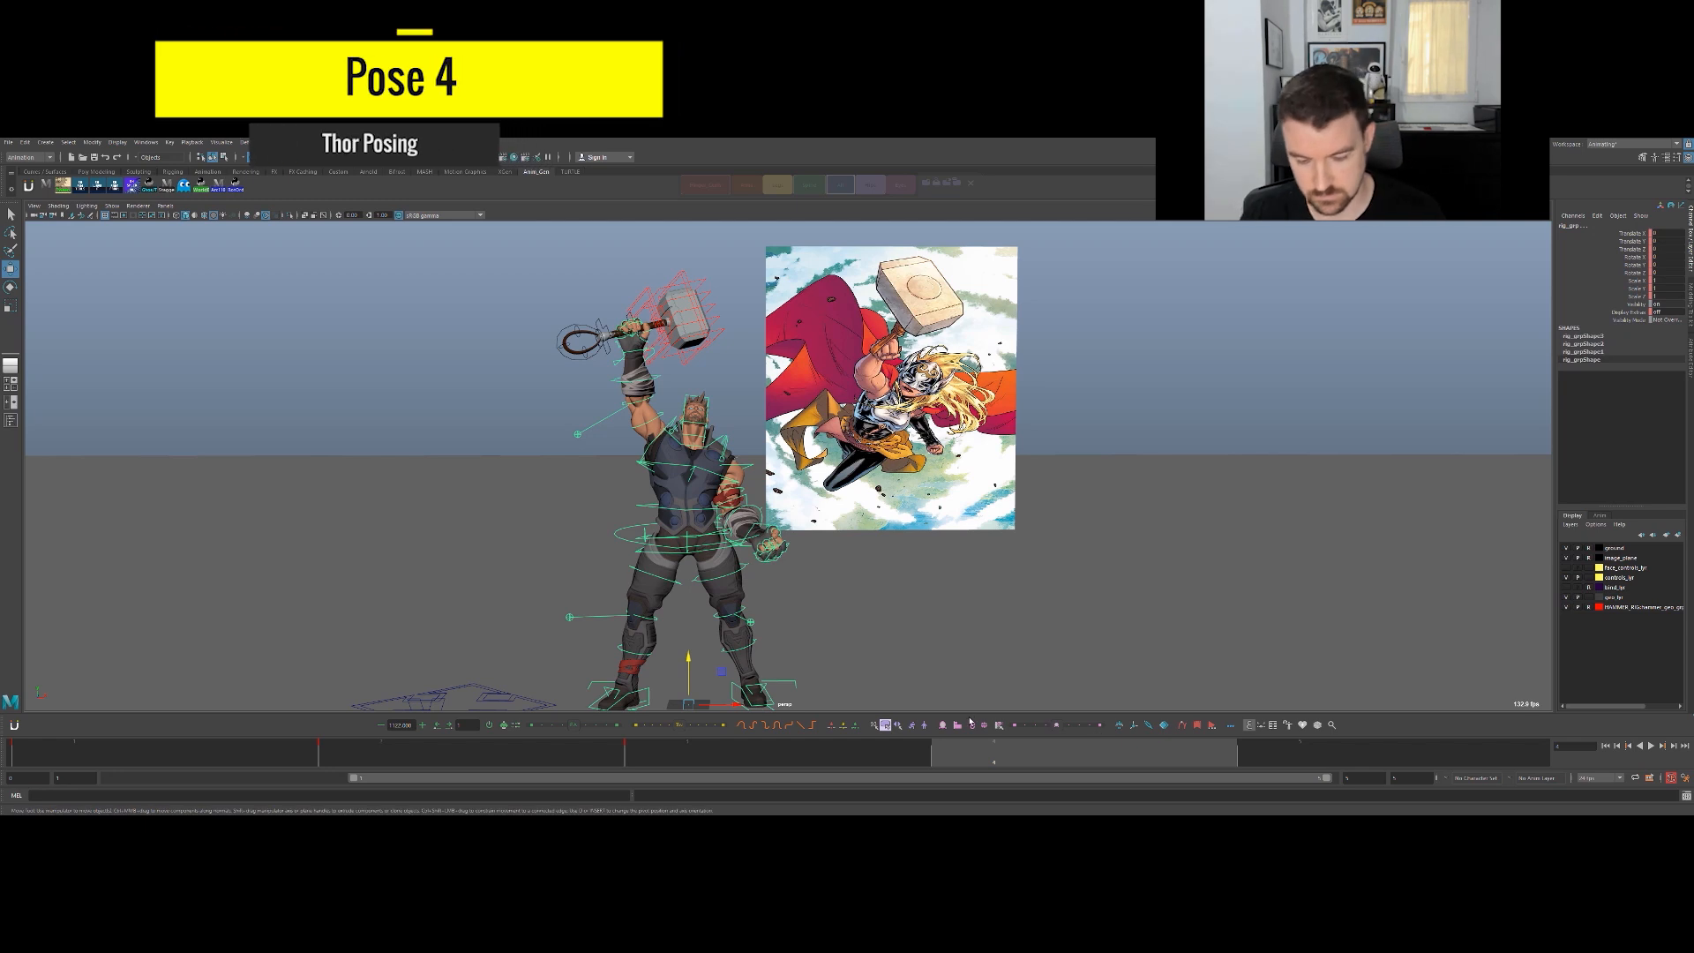
pyautogui.click(333, 382)
pyautogui.scroll(-2, 500, 392)
pyautogui.keyDown('alt'); pyautogui.moveTo(500, 391); pyautogui.dragTo(474, 377, button='middle'); pyautogui.keyUp('alt')
pyautogui.scroll(2, 475, 377)
pyautogui.click(845, 189)
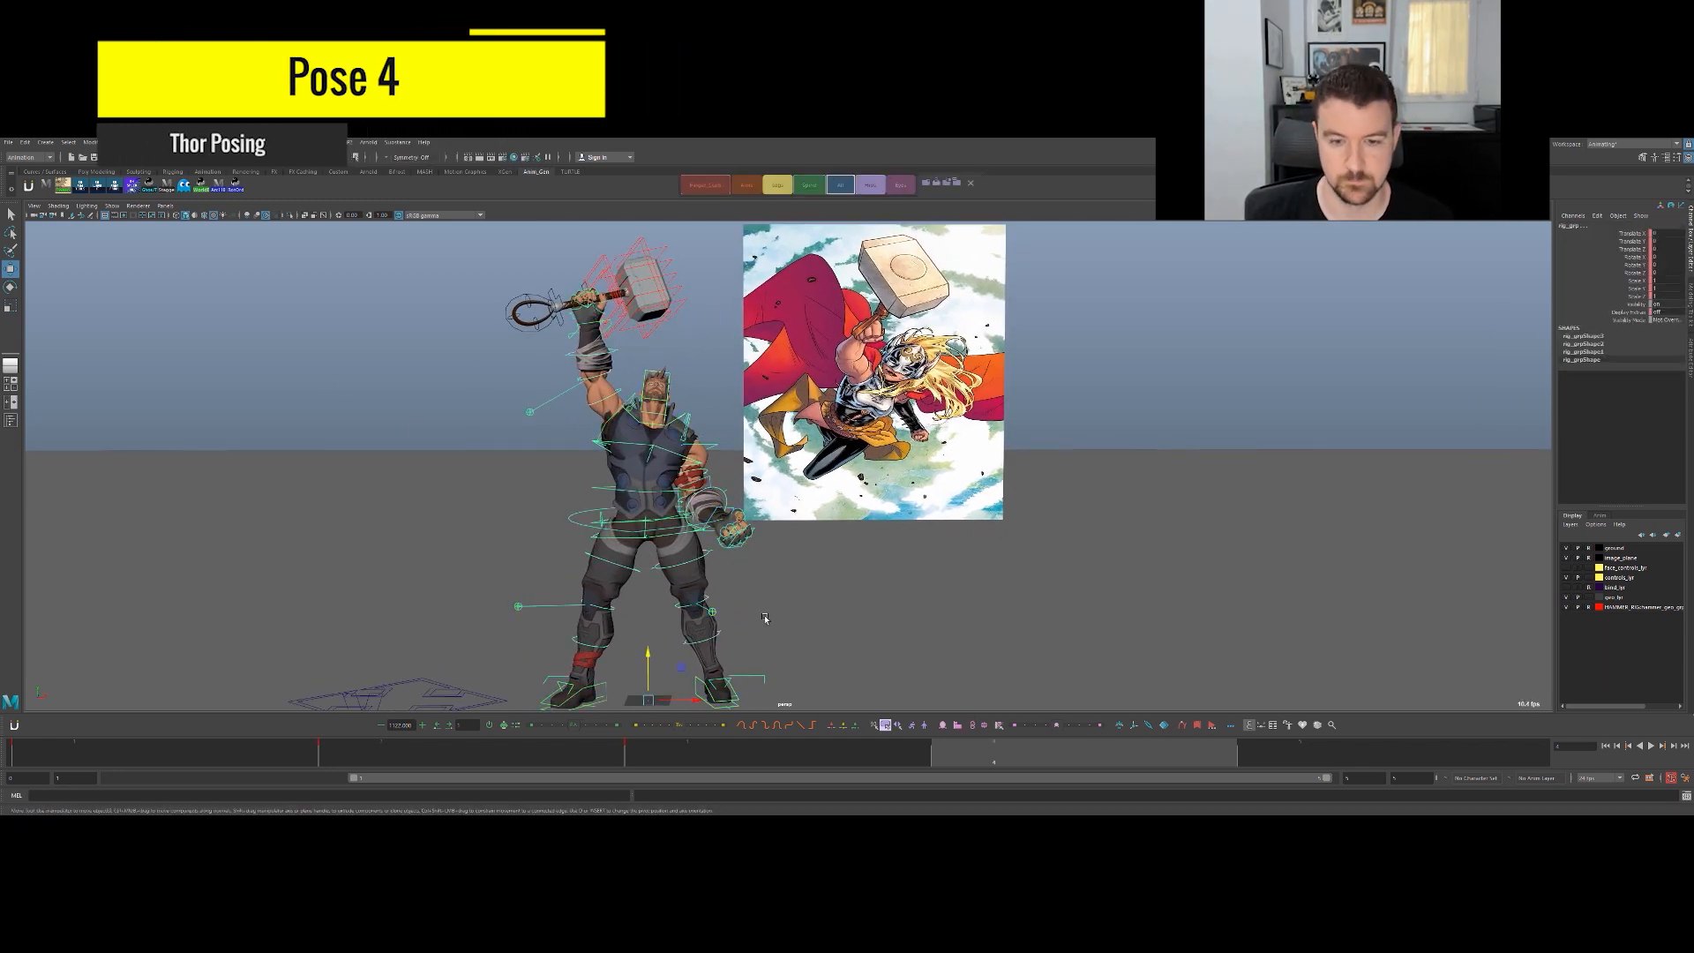
pyautogui.keyDown('alt'); pyautogui.moveTo(783, 529); pyautogui.dragTo(748, 520); pyautogui.keyUp('alt')
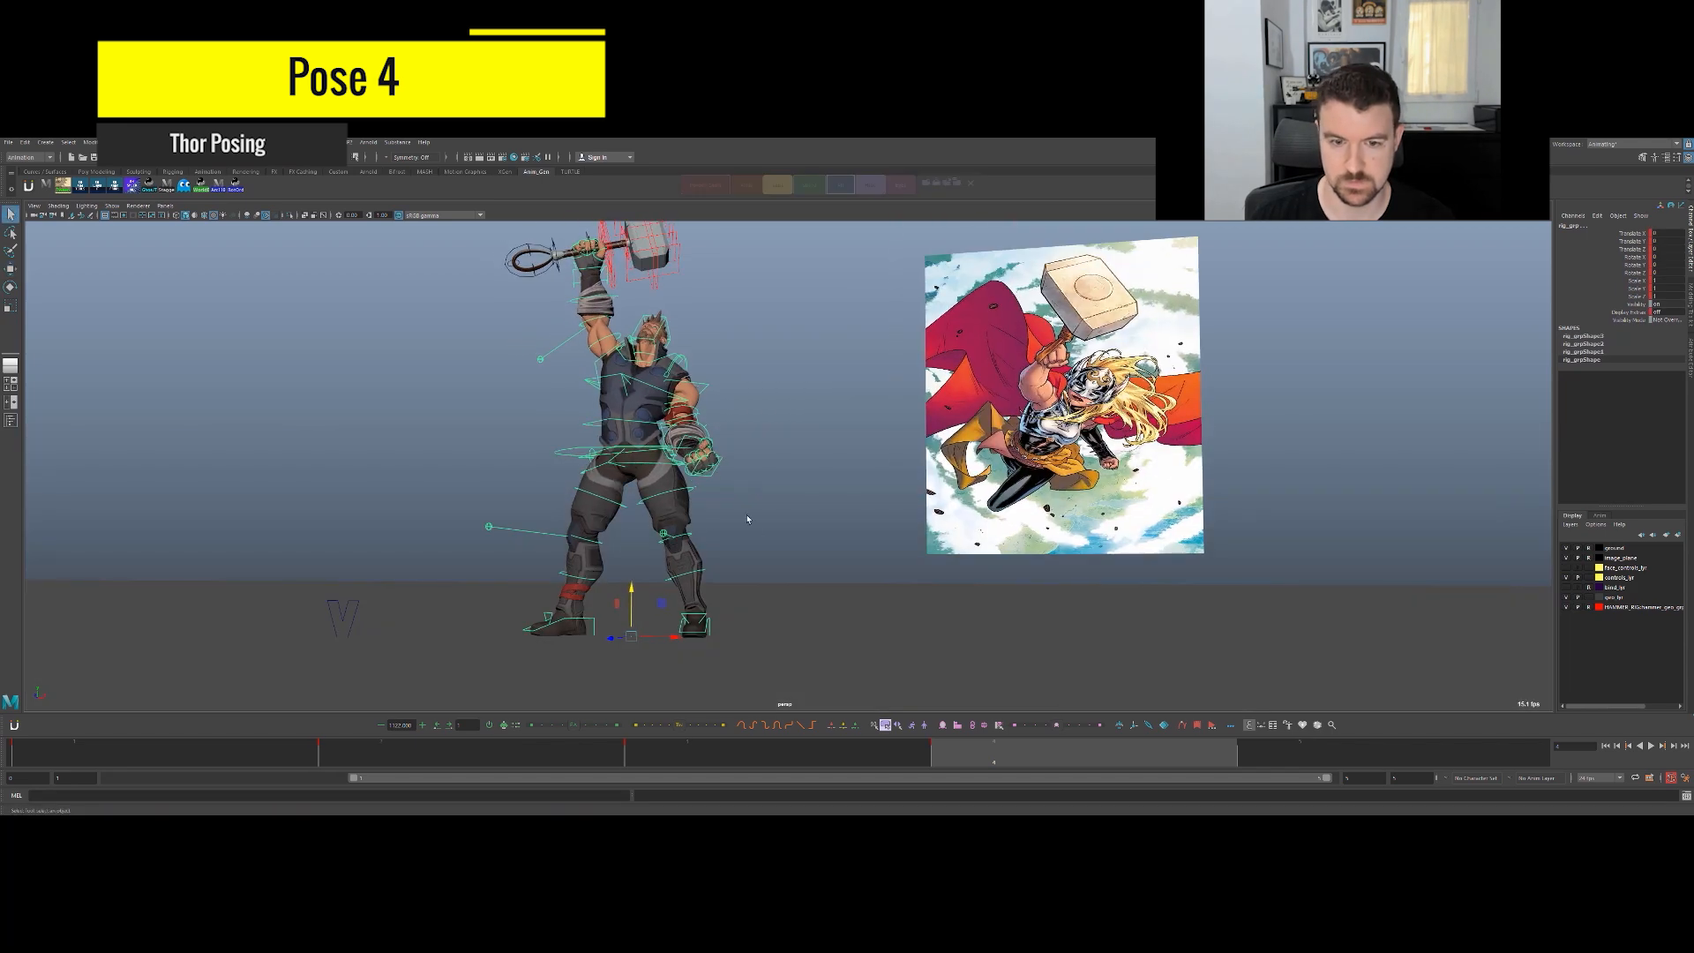
pyautogui.click(727, 602)
# Switch both legs from IK to FK through the blend attribute on the left and right foot controls.
pyautogui.keyDown('alt'); pyautogui.moveTo(727, 602); pyautogui.dragTo(667, 611); pyautogui.keyUp('alt')
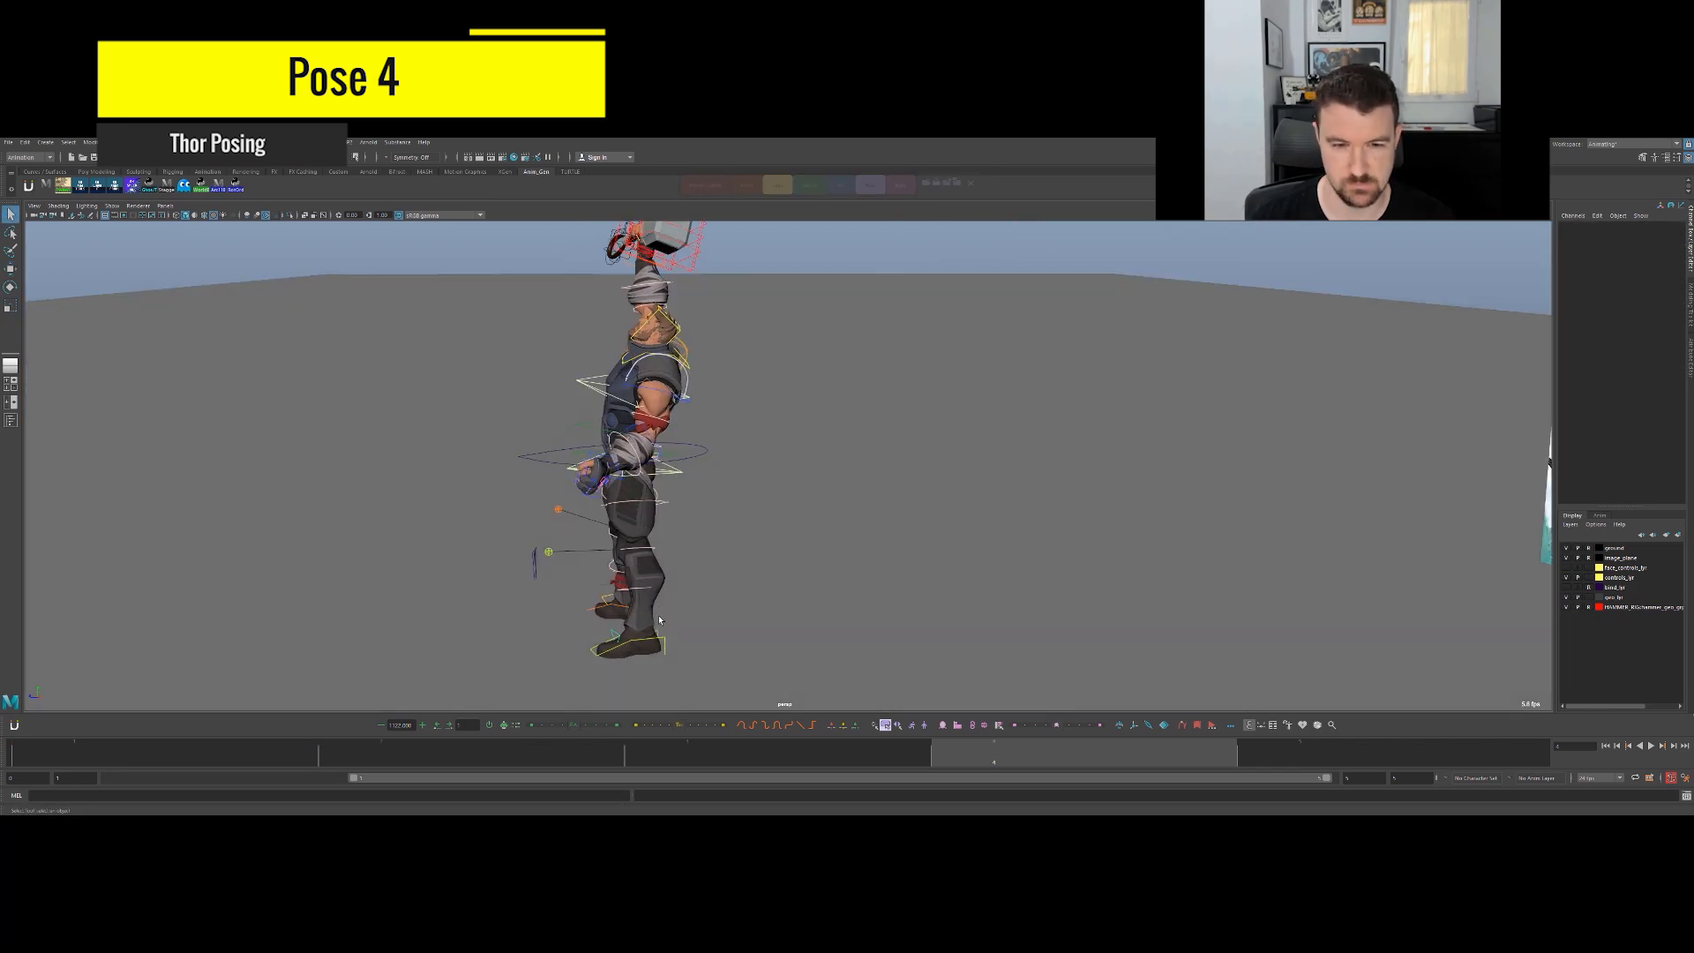
pyautogui.click(657, 642)
pyautogui.click(1602, 448)
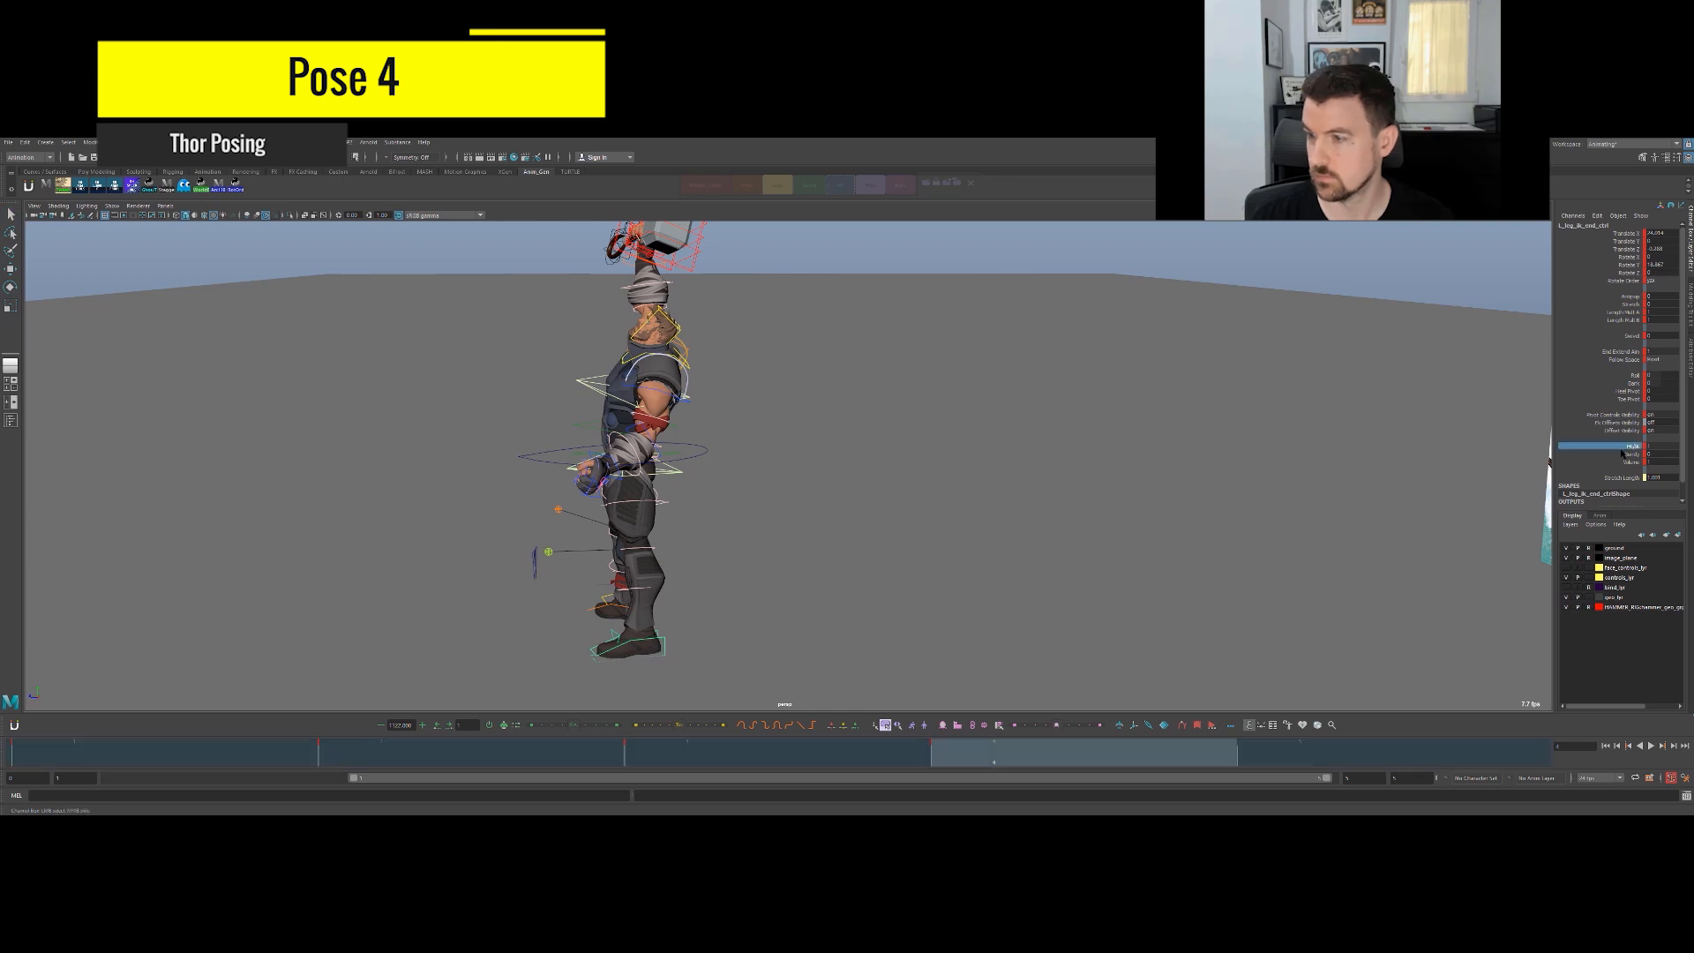
pyautogui.moveTo(820, 512); pyautogui.dragTo(767, 511, button='middle')
pyautogui.keyDown('alt'); pyautogui.moveTo(767, 511); pyautogui.dragTo(807, 560); pyautogui.keyUp('alt')
pyautogui.click(522, 678)
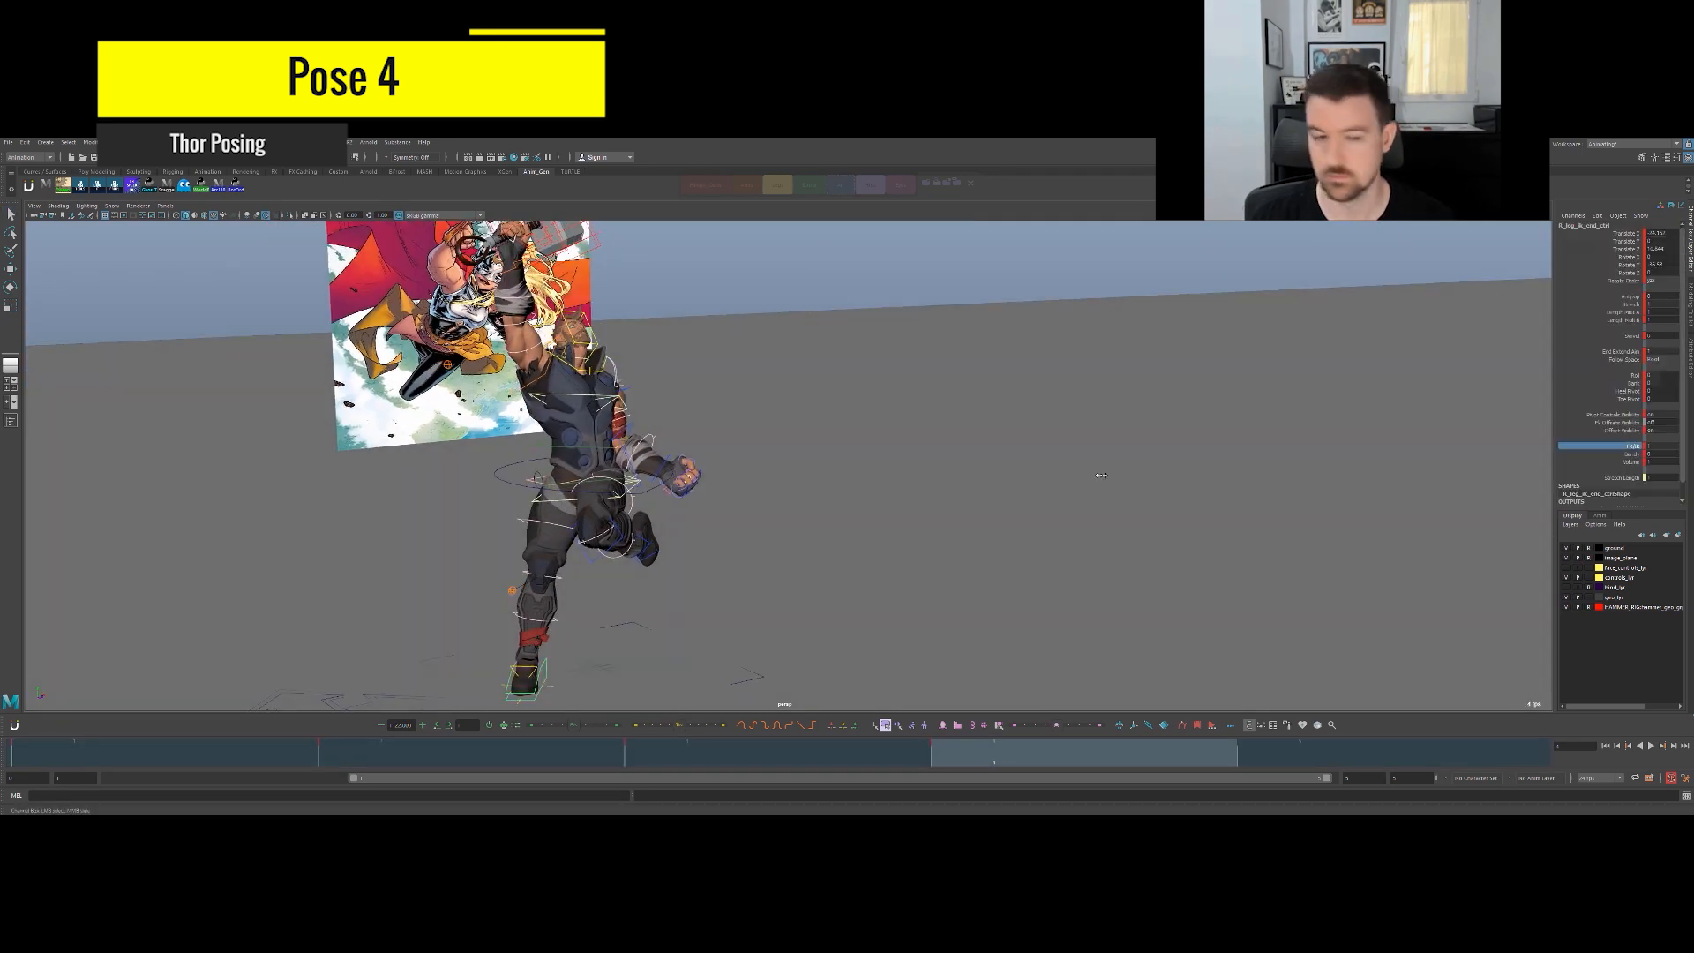
pyautogui.moveTo(1101, 474); pyautogui.dragTo(800, 471, button='middle')
pyautogui.keyDown('alt'); pyautogui.moveTo(749, 499); pyautogui.dragTo(756, 500); pyautogui.keyUp('alt')
pyautogui.keyDown('alt'); pyautogui.moveTo(799, 481); pyautogui.dragTo(873, 533, button='middle'); pyautogui.keyUp('alt')
pyautogui.keyDown('alt'); pyautogui.moveTo(873, 533); pyautogui.dragTo(816, 520, button='right'); pyautogui.keyUp('alt')
pyautogui.keyDown('alt'); pyautogui.moveTo(891, 564); pyautogui.dragTo(846, 497); pyautogui.keyUp('alt')
pyautogui.click(727, 517)
pyautogui.click(846, 498)
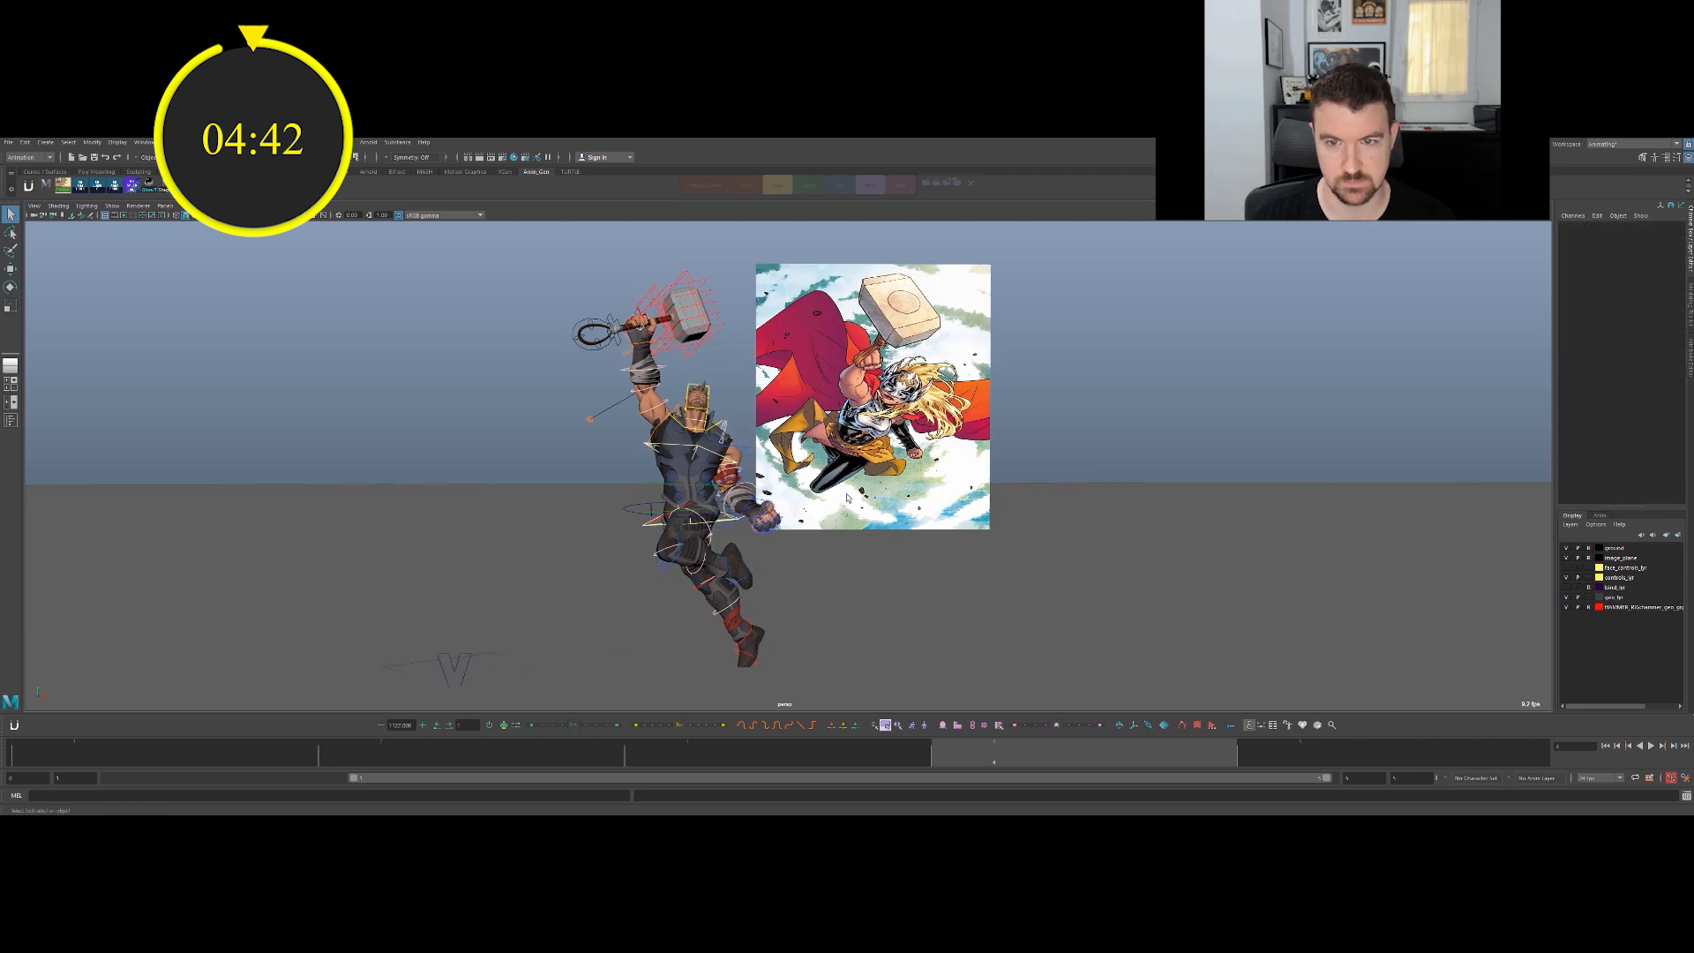
# Rotate the COG control to pitch the whole body forward into the reference's diving lunge.
pyautogui.scroll(4, 825, 402)
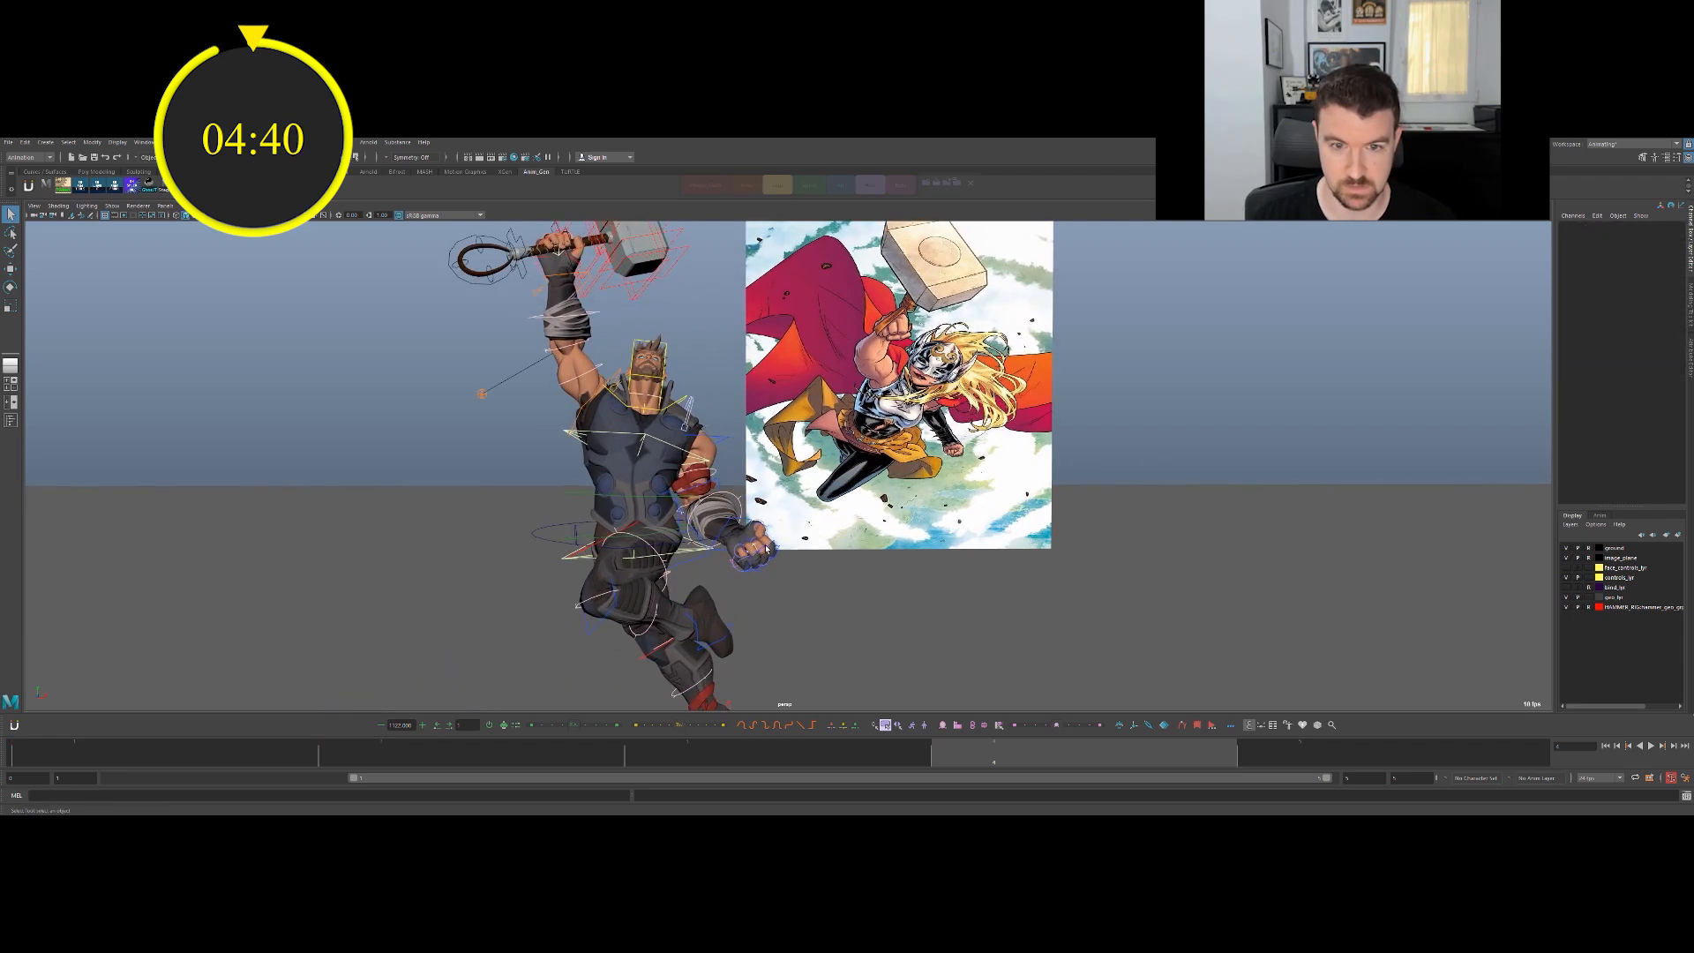
pyautogui.click(696, 543)
pyautogui.press('e')
pyautogui.moveTo(696, 543)
pyautogui.mouseDown()
pyautogui.moveTo(677, 522)
pyautogui.moveTo(687, 501)
pyautogui.moveTo(711, 525)
pyautogui.moveTo(673, 519)
pyautogui.mouseUp()
pyautogui.scroll(-3, 521, 474)
pyautogui.click(855, 556)
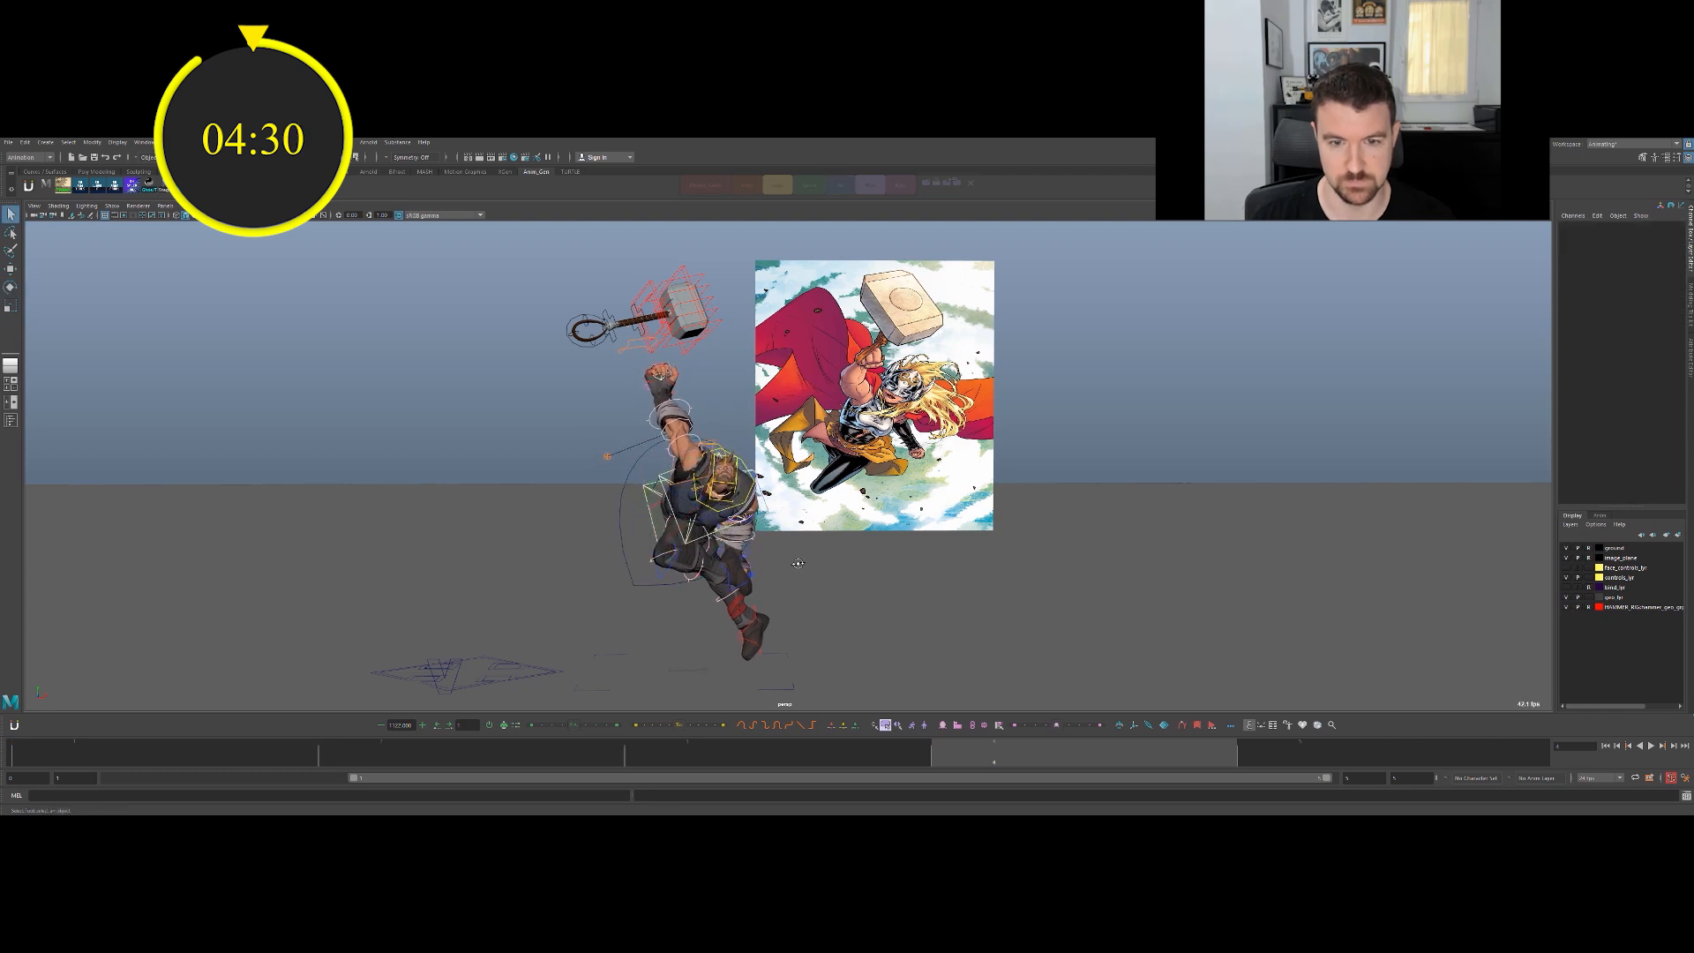
# Rotate the left and right upper leg FK controls to swing the thighs into the airborne pose.
pyautogui.keyDown('alt'); pyautogui.moveTo(767, 556); pyautogui.dragTo(829, 561); pyautogui.keyUp('alt')
pyautogui.keyDown('alt'); pyautogui.moveTo(608, 547); pyautogui.dragTo(694, 503); pyautogui.keyUp('alt')
pyautogui.click(678, 517)
pyautogui.press('e')
pyautogui.keyDown('alt'); pyautogui.moveTo(564, 504); pyautogui.dragTo(691, 481); pyautogui.keyUp('alt')
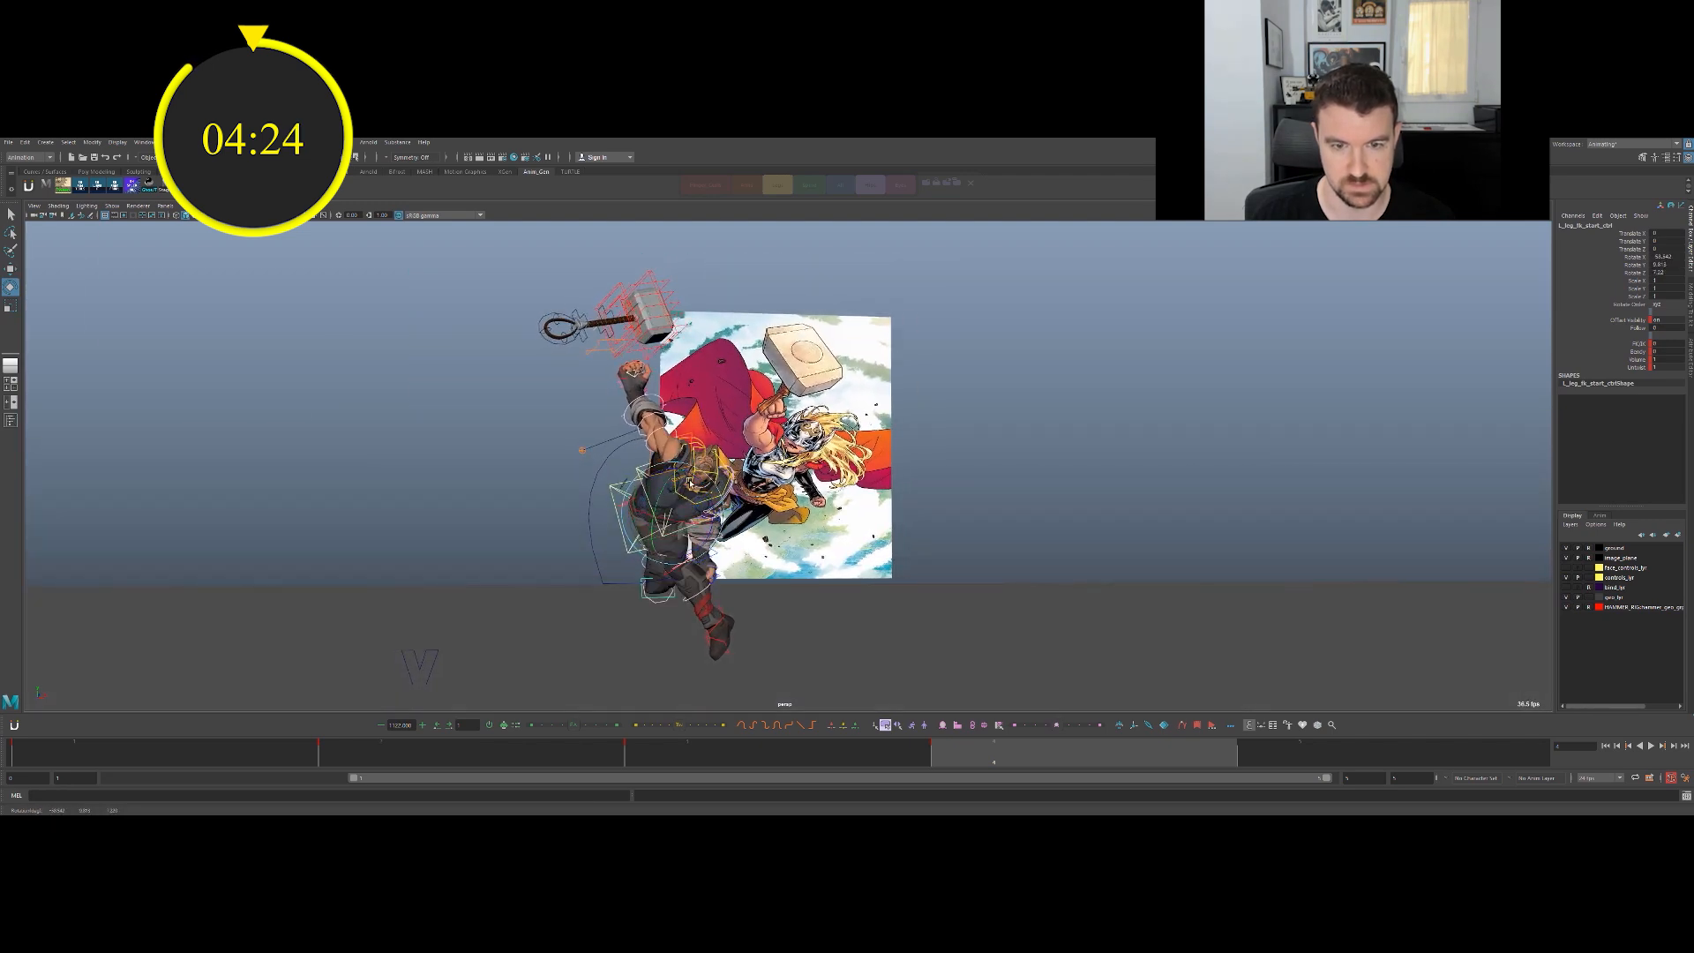
pyautogui.press('e')
pyautogui.moveTo(684, 501)
pyautogui.mouseDown()
pyautogui.moveTo(650, 518)
pyautogui.moveTo(742, 468)
pyautogui.moveTo(671, 505)
pyautogui.moveTo(670, 483)
pyautogui.mouseUp()
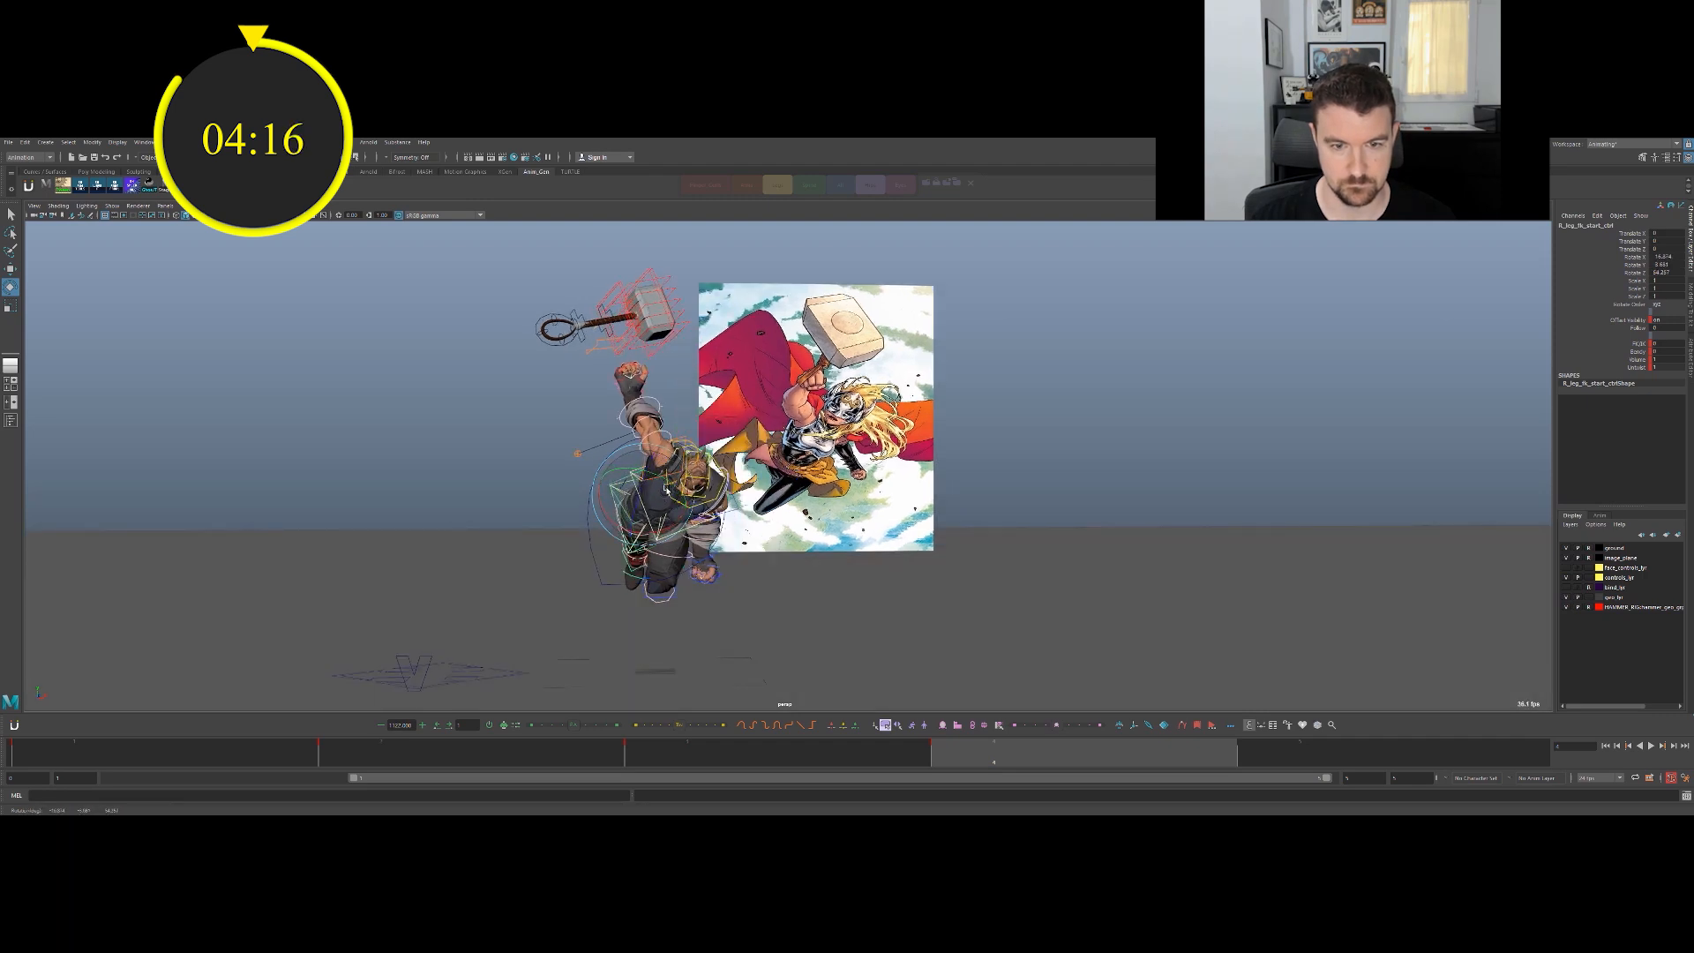
pyautogui.press('q')
pyautogui.keyDown('alt'); pyautogui.moveTo(706, 522); pyautogui.dragTo(647, 560); pyautogui.keyUp('alt')
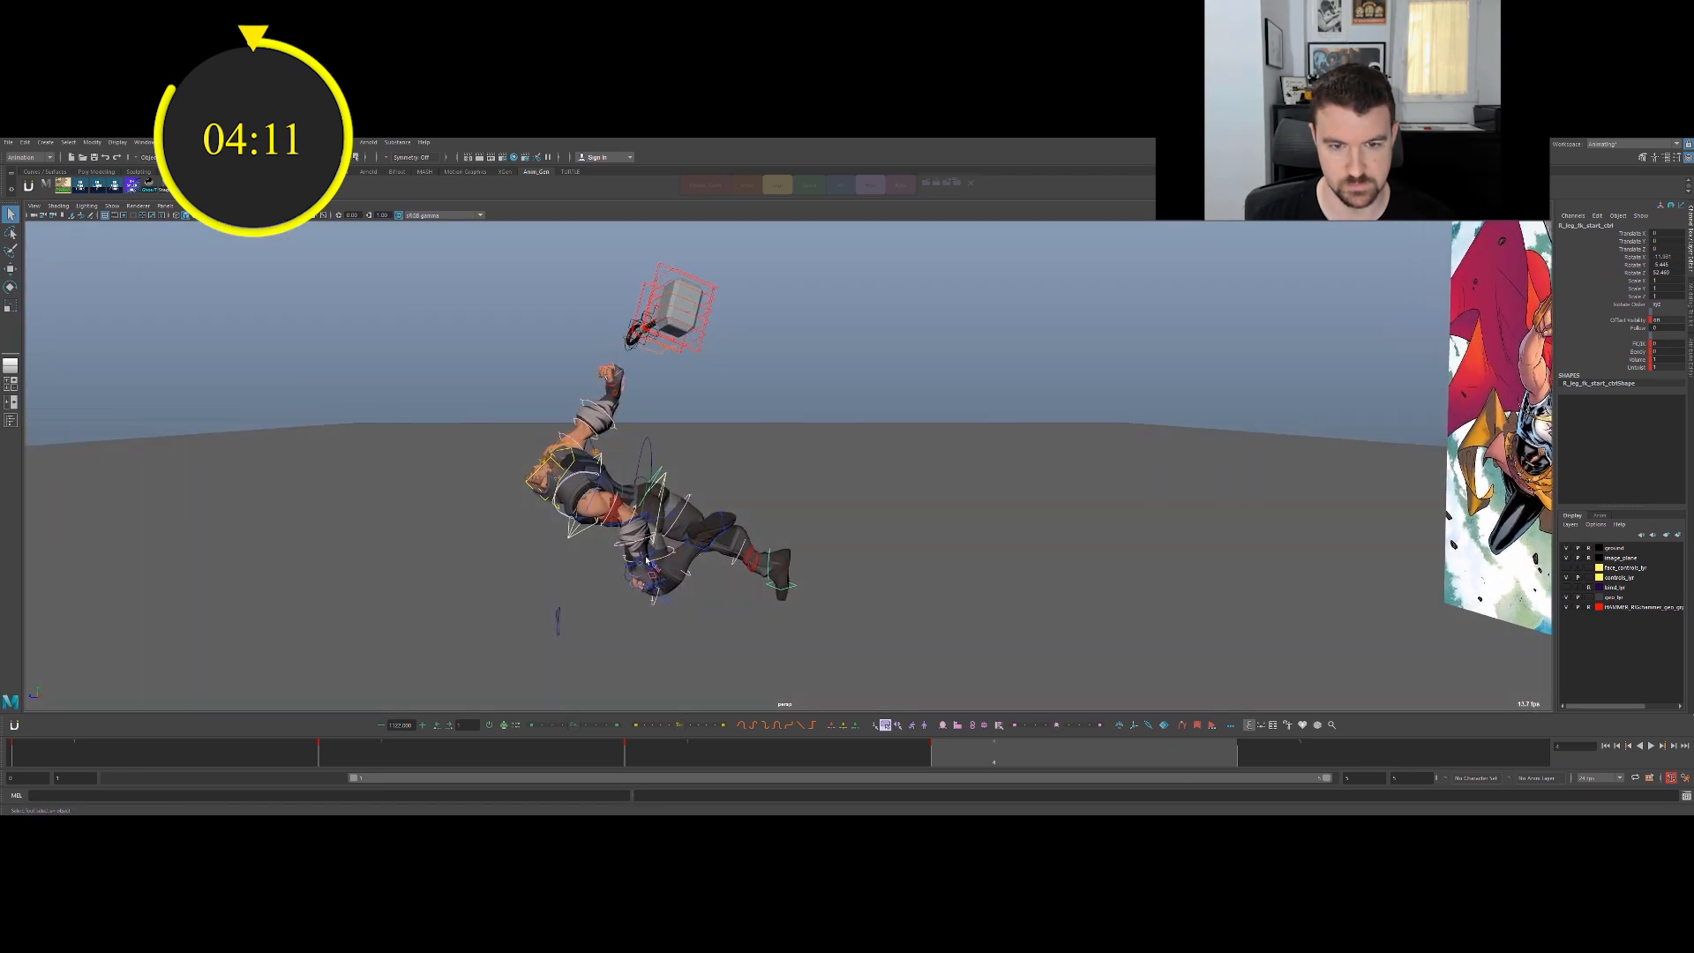
# Rotate the left lower leg FK control to fold the knee and tuck the shin behind the body.
pyautogui.click(678, 517)
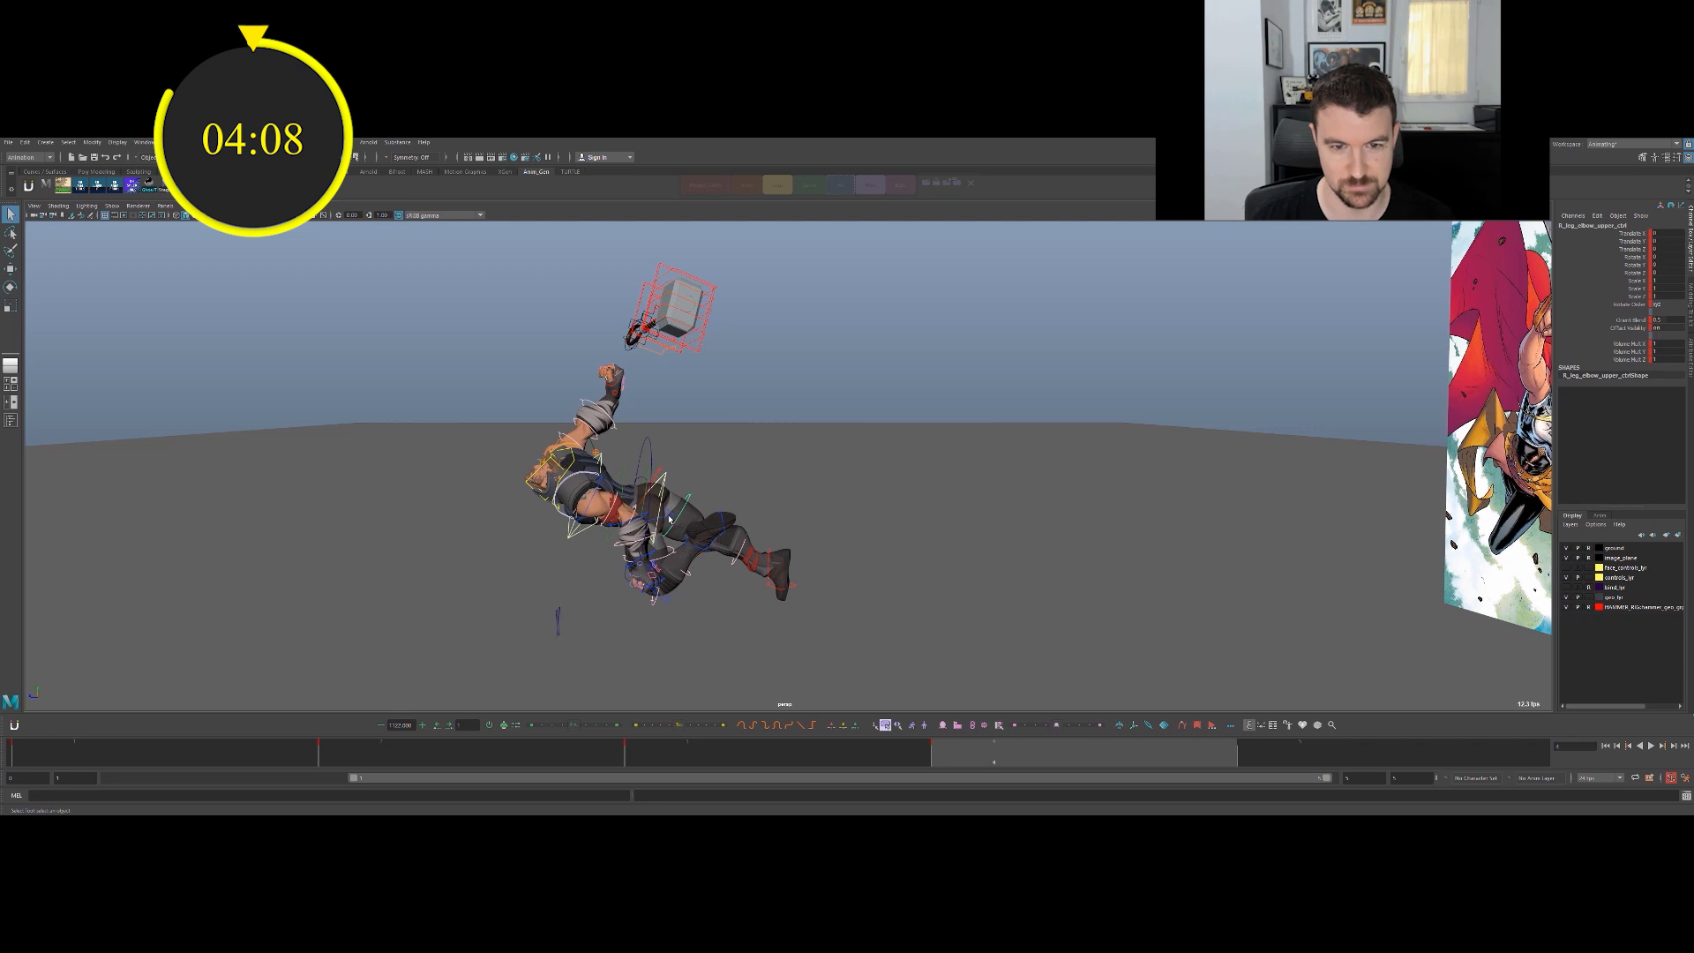
pyautogui.click(669, 520)
pyautogui.press('e')
pyautogui.keyDown('alt'); pyautogui.moveTo(648, 526); pyautogui.dragTo(733, 533); pyautogui.keyUp('alt')
pyautogui.press('q')
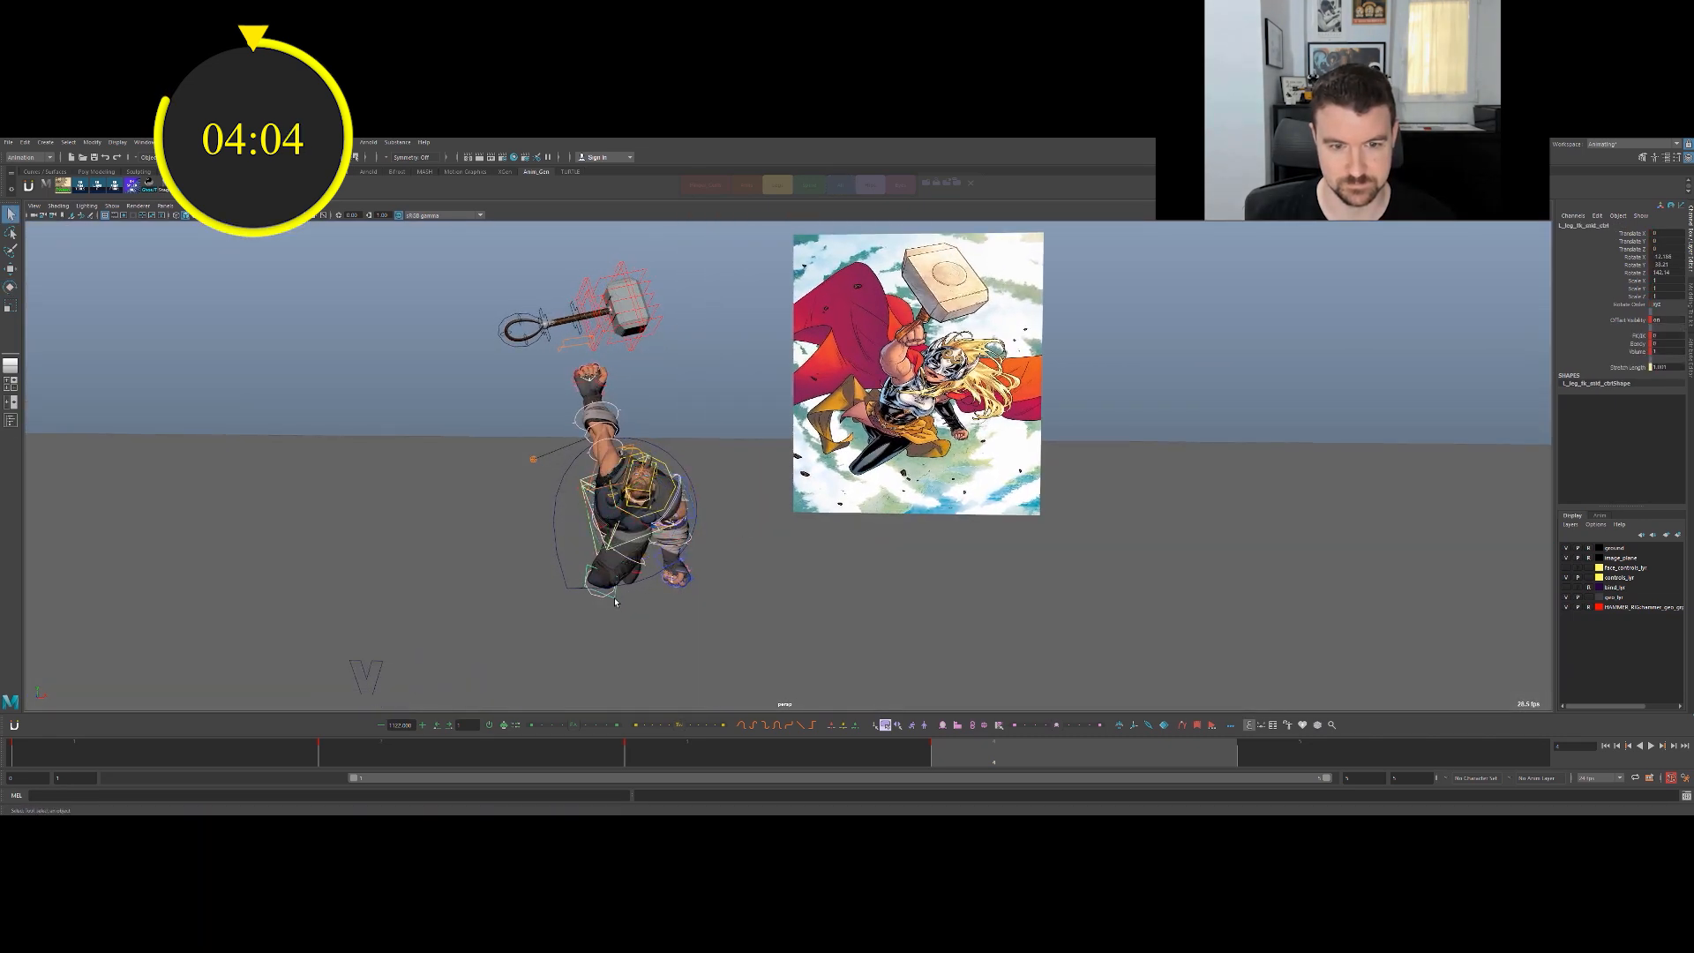
pyautogui.press('e')
pyautogui.moveTo(602, 582); pyautogui.dragTo(614, 522)
pyautogui.press('q')
# Rotate the right upper leg FK control to refine how the leg trails behind the hips.
pyautogui.click(610, 494)
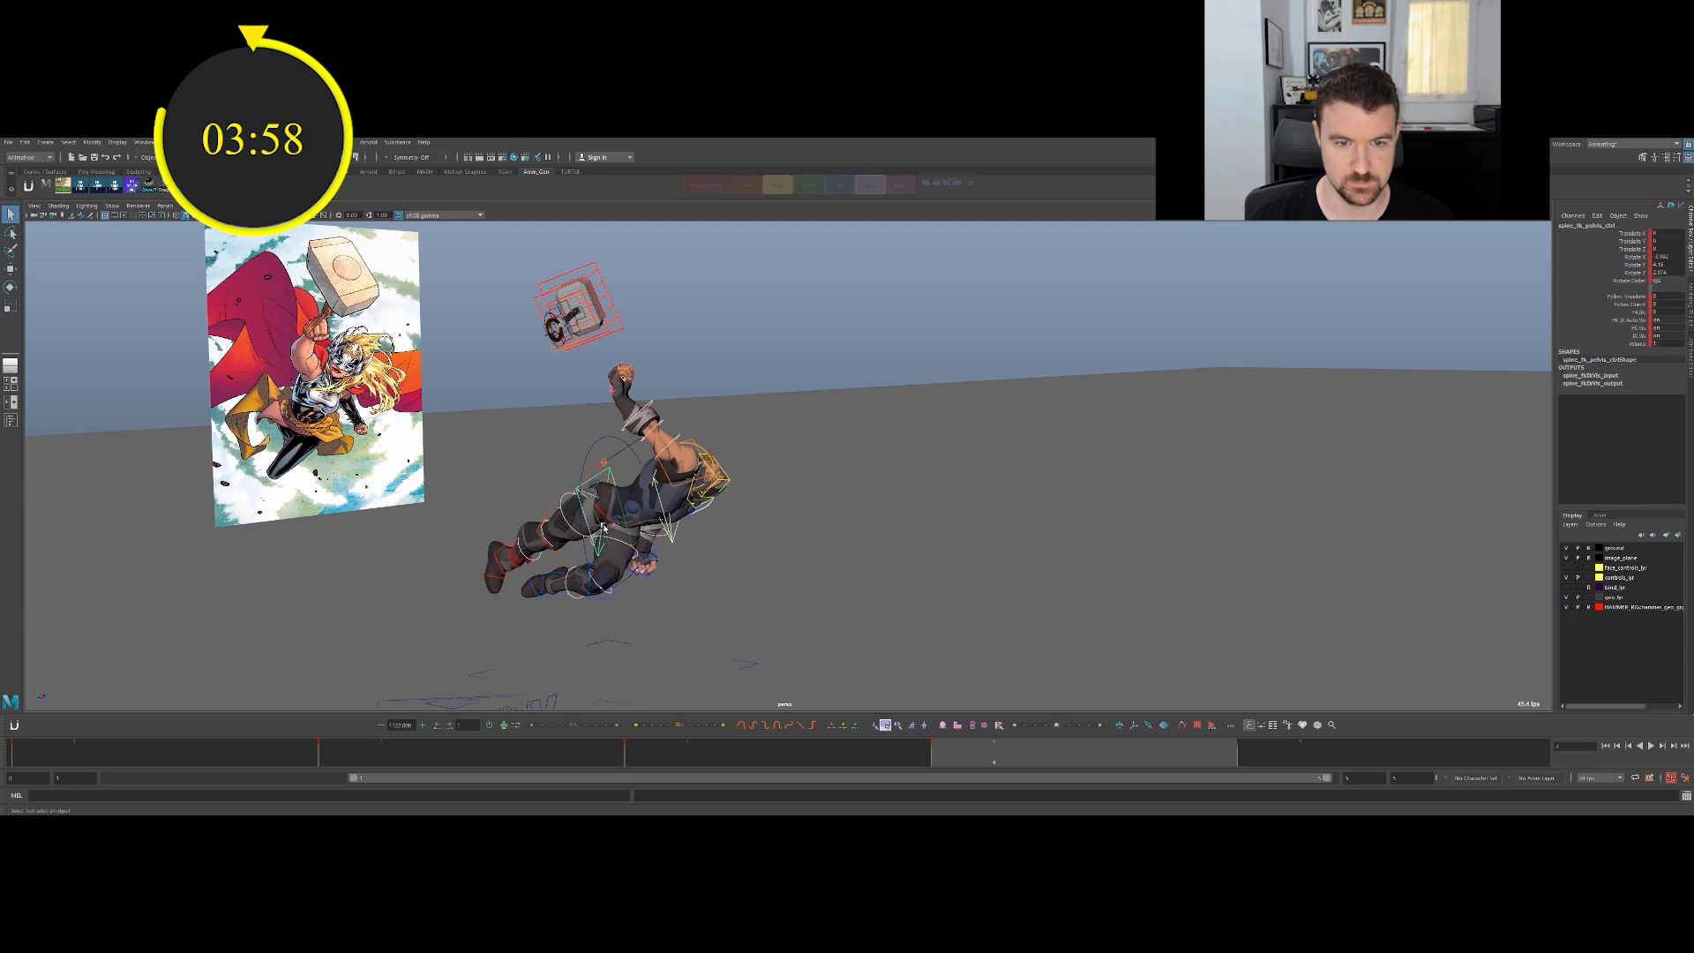
pyautogui.click(594, 473)
pyautogui.press('e')
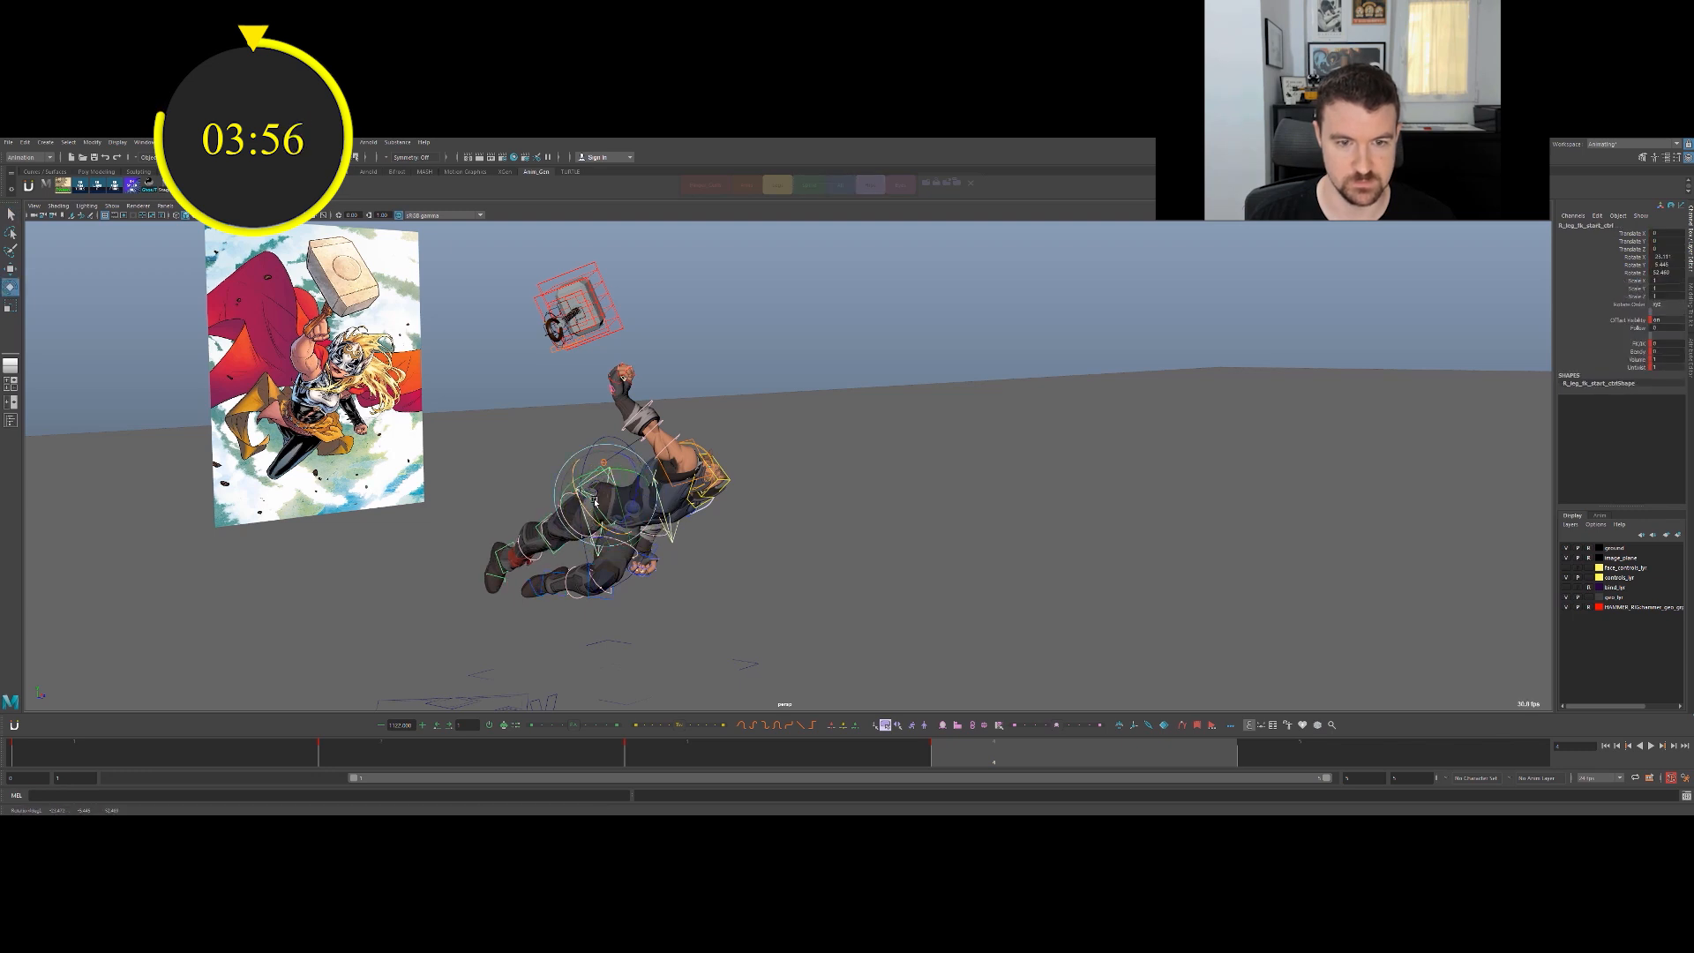
pyautogui.keyDown('alt'); pyautogui.moveTo(691, 441); pyautogui.dragTo(700, 371); pyautogui.keyUp('alt')
# Move the hammer's main handle control down and forward toward the right fist, checking it from several angles.
pyautogui.keyDown('alt'); pyautogui.moveTo(623, 331); pyautogui.dragTo(975, 362); pyautogui.keyUp('alt')
pyautogui.click(609, 303)
pyautogui.press('w')
pyautogui.keyDown('alt'); pyautogui.moveTo(975, 362); pyautogui.dragTo(829, 402); pyautogui.keyUp('alt')
pyautogui.press('e')
pyautogui.press('w')
pyautogui.keyDown('alt'); pyautogui.moveTo(634, 429); pyautogui.dragTo(744, 385, button='middle'); pyautogui.keyUp('alt')
pyautogui.keyDown('alt'); pyautogui.moveTo(744, 367); pyautogui.dragTo(776, 382); pyautogui.keyUp('alt')
pyautogui.moveTo(727, 410); pyautogui.dragTo(687, 475, button='middle')
pyautogui.keyDown('alt'); pyautogui.moveTo(778, 422); pyautogui.dragTo(584, 383); pyautogui.keyUp('alt')
pyautogui.keyDown('alt'); pyautogui.moveTo(584, 383); pyautogui.dragTo(652, 425, button='middle'); pyautogui.keyUp('alt')
pyautogui.keyDown('alt'); pyautogui.moveTo(652, 425); pyautogui.dragTo(851, 447); pyautogui.keyUp('alt')
# Rotate and reposition the hammer's main handle control so it meets the right hand in front of the body.
pyautogui.press('e')
pyautogui.press('w')
pyautogui.moveTo(679, 450); pyautogui.dragTo(634, 489, button='middle')
pyautogui.moveTo(633, 489)
pyautogui.keyDown('alt'); pyautogui.mouseDown()
pyautogui.moveTo(574, 431)
pyautogui.moveTo(659, 472)
pyautogui.moveTo(608, 466)
pyautogui.moveTo(689, 467)
pyautogui.moveTo(646, 452)
pyautogui.moveTo(669, 456)
pyautogui.moveTo(641, 464)
pyautogui.moveTo(659, 471)
pyautogui.moveTo(636, 492)
pyautogui.moveTo(643, 439)
pyautogui.moveTo(671, 470)
pyautogui.moveTo(646, 479)
pyautogui.mouseUp(); pyautogui.keyUp('alt')
pyautogui.press('e')
pyautogui.press('w')
pyautogui.press('e')
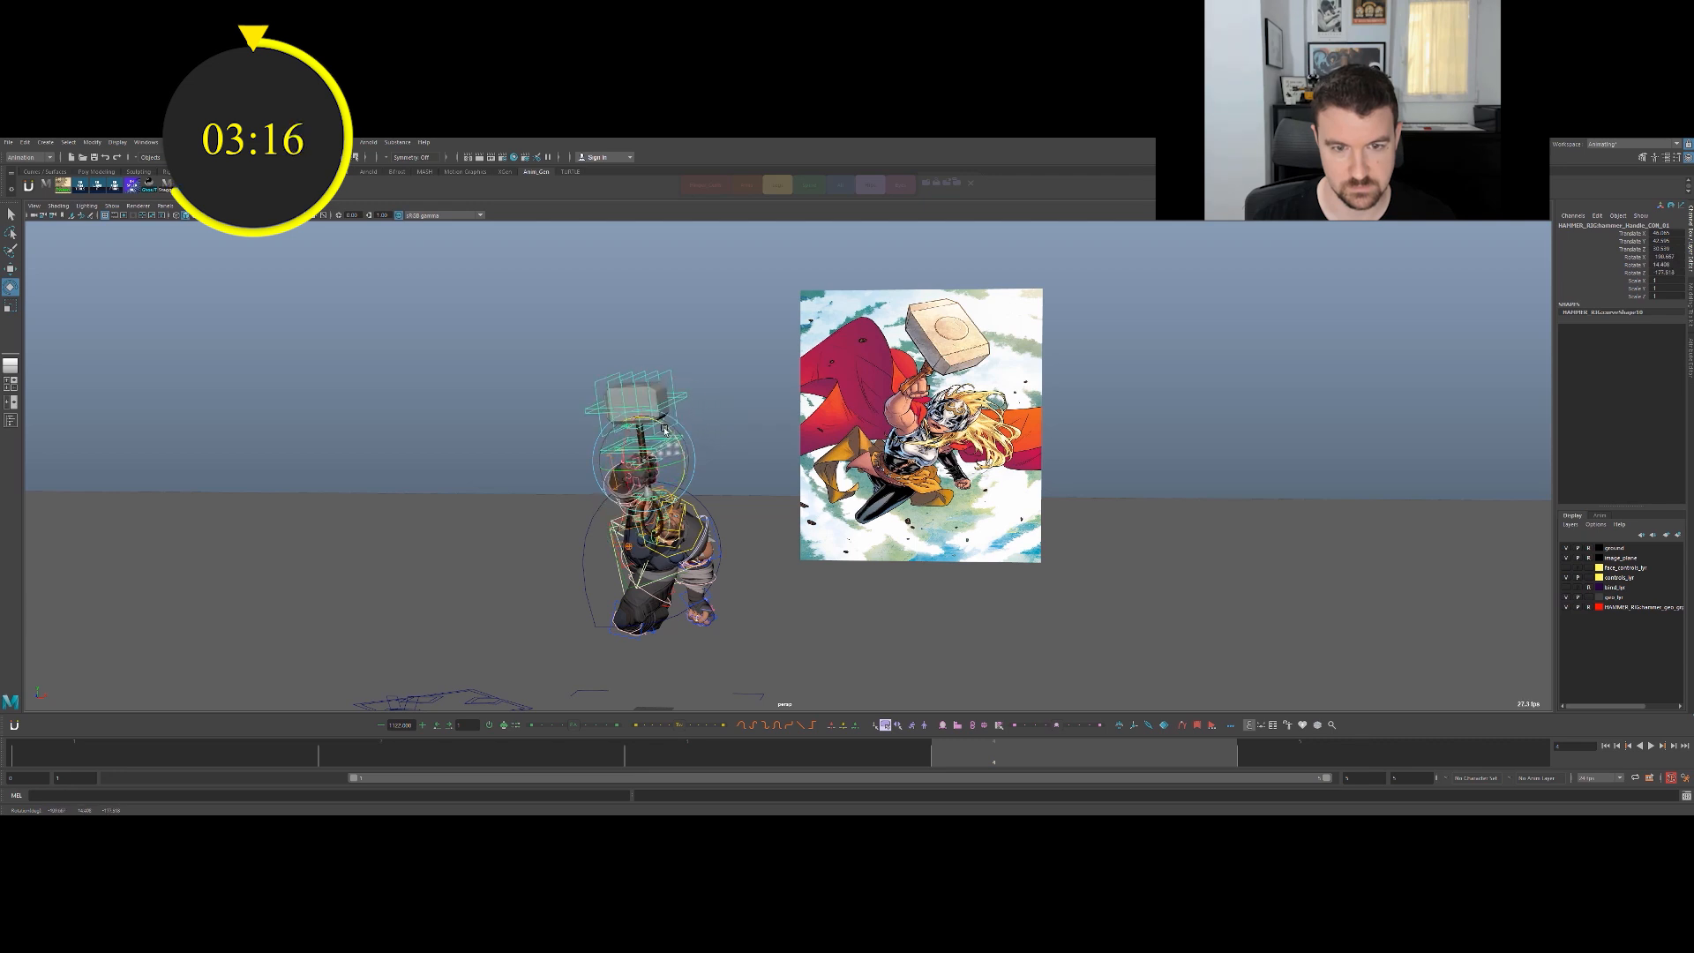
pyautogui.press('w')
pyautogui.moveTo(655, 443)
pyautogui.mouseDown()
pyautogui.moveTo(657, 424)
pyautogui.moveTo(678, 431)
pyautogui.mouseUp()
pyautogui.keyDown('alt'); pyautogui.moveTo(678, 431); pyautogui.dragTo(809, 458); pyautogui.keyUp('alt')
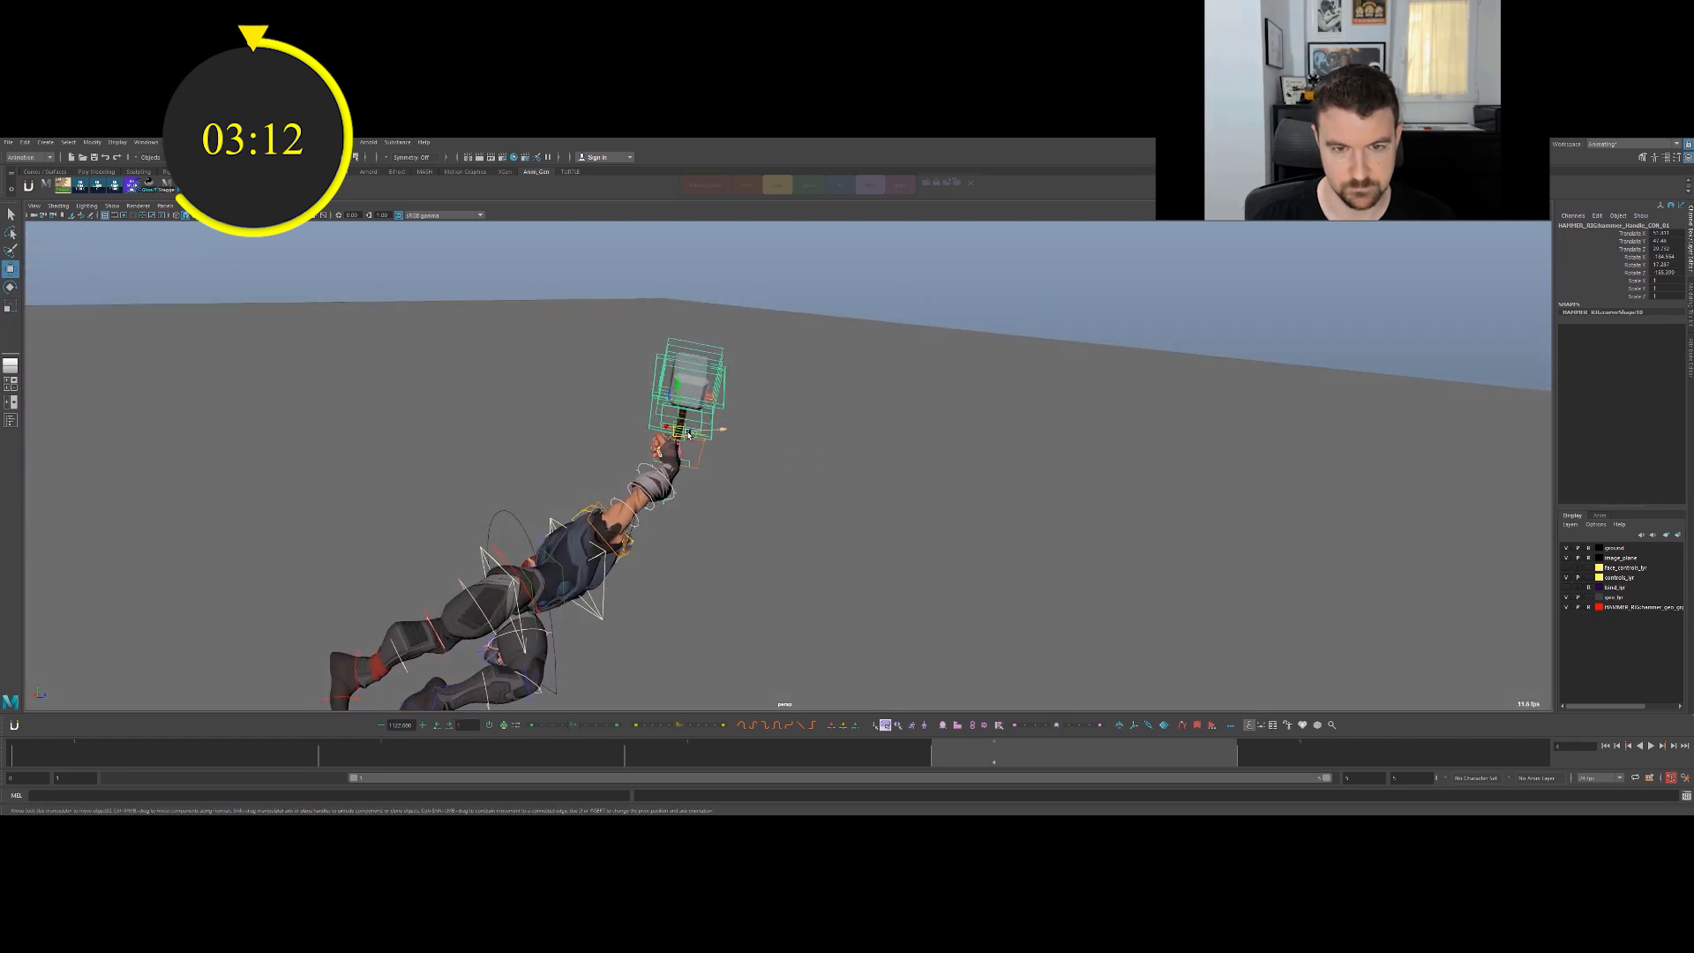
# Re-angle the hammer's main handle control and raise it so the right arm lifts above the head.
pyautogui.press('e')
pyautogui.keyDown('alt'); pyautogui.moveTo(678, 469); pyautogui.dragTo(716, 454); pyautogui.keyUp('alt')
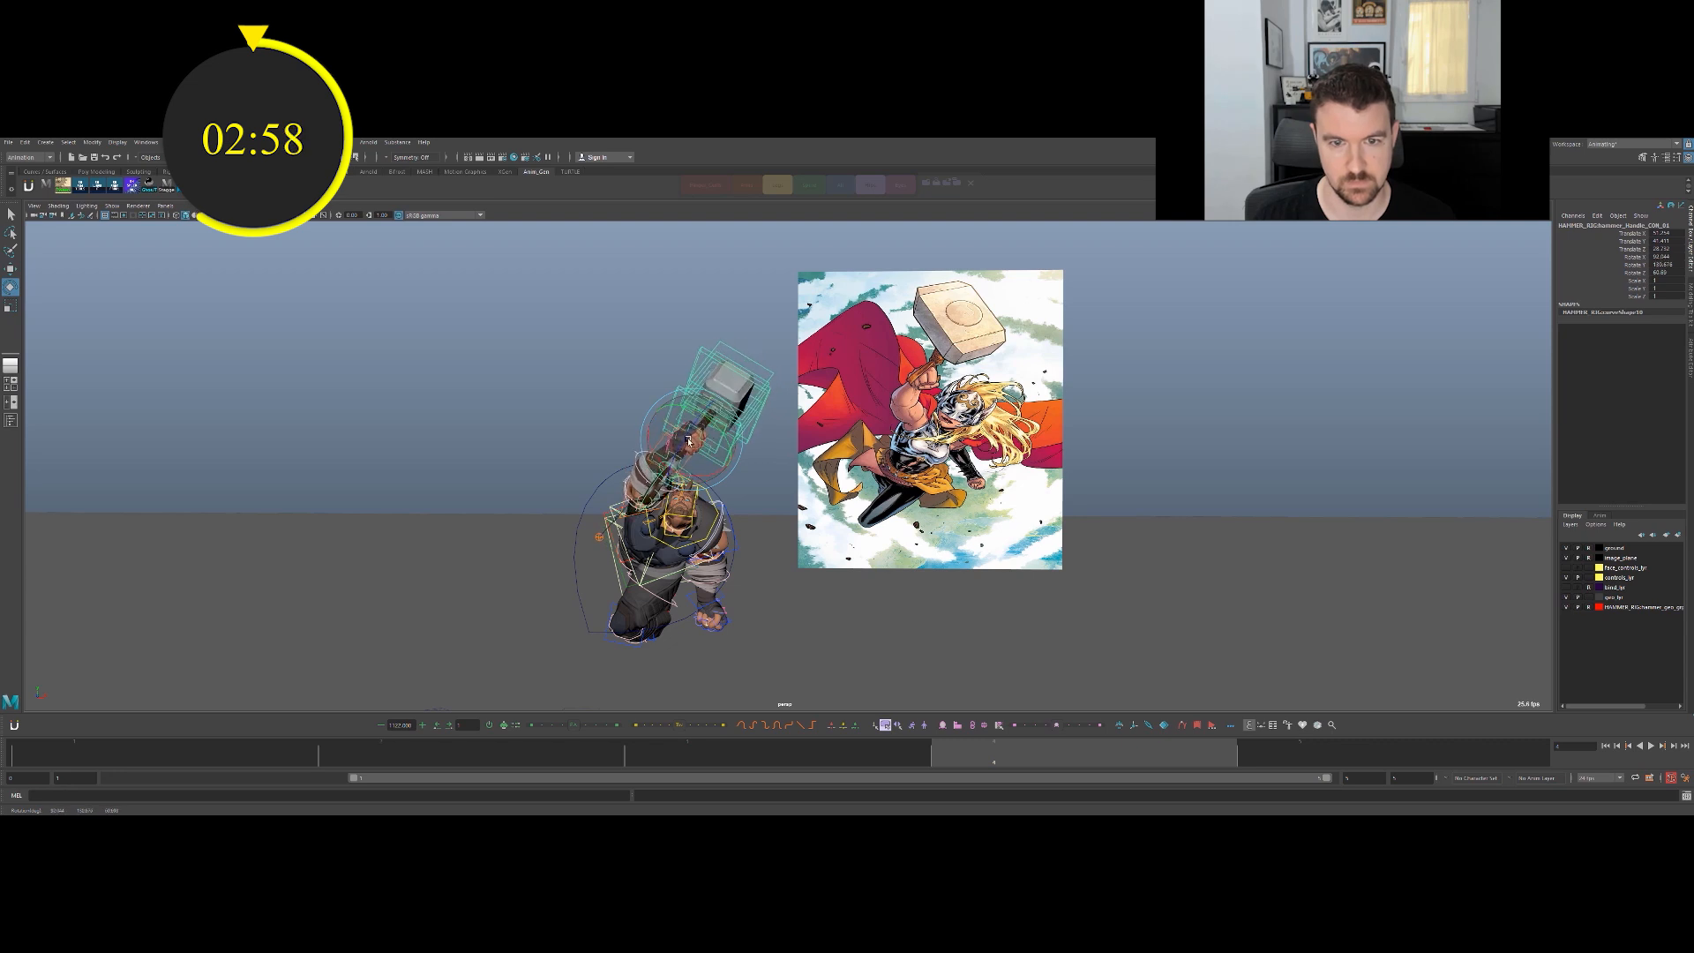
pyautogui.moveTo(700, 436); pyautogui.dragTo(694, 433)
pyautogui.press('w')
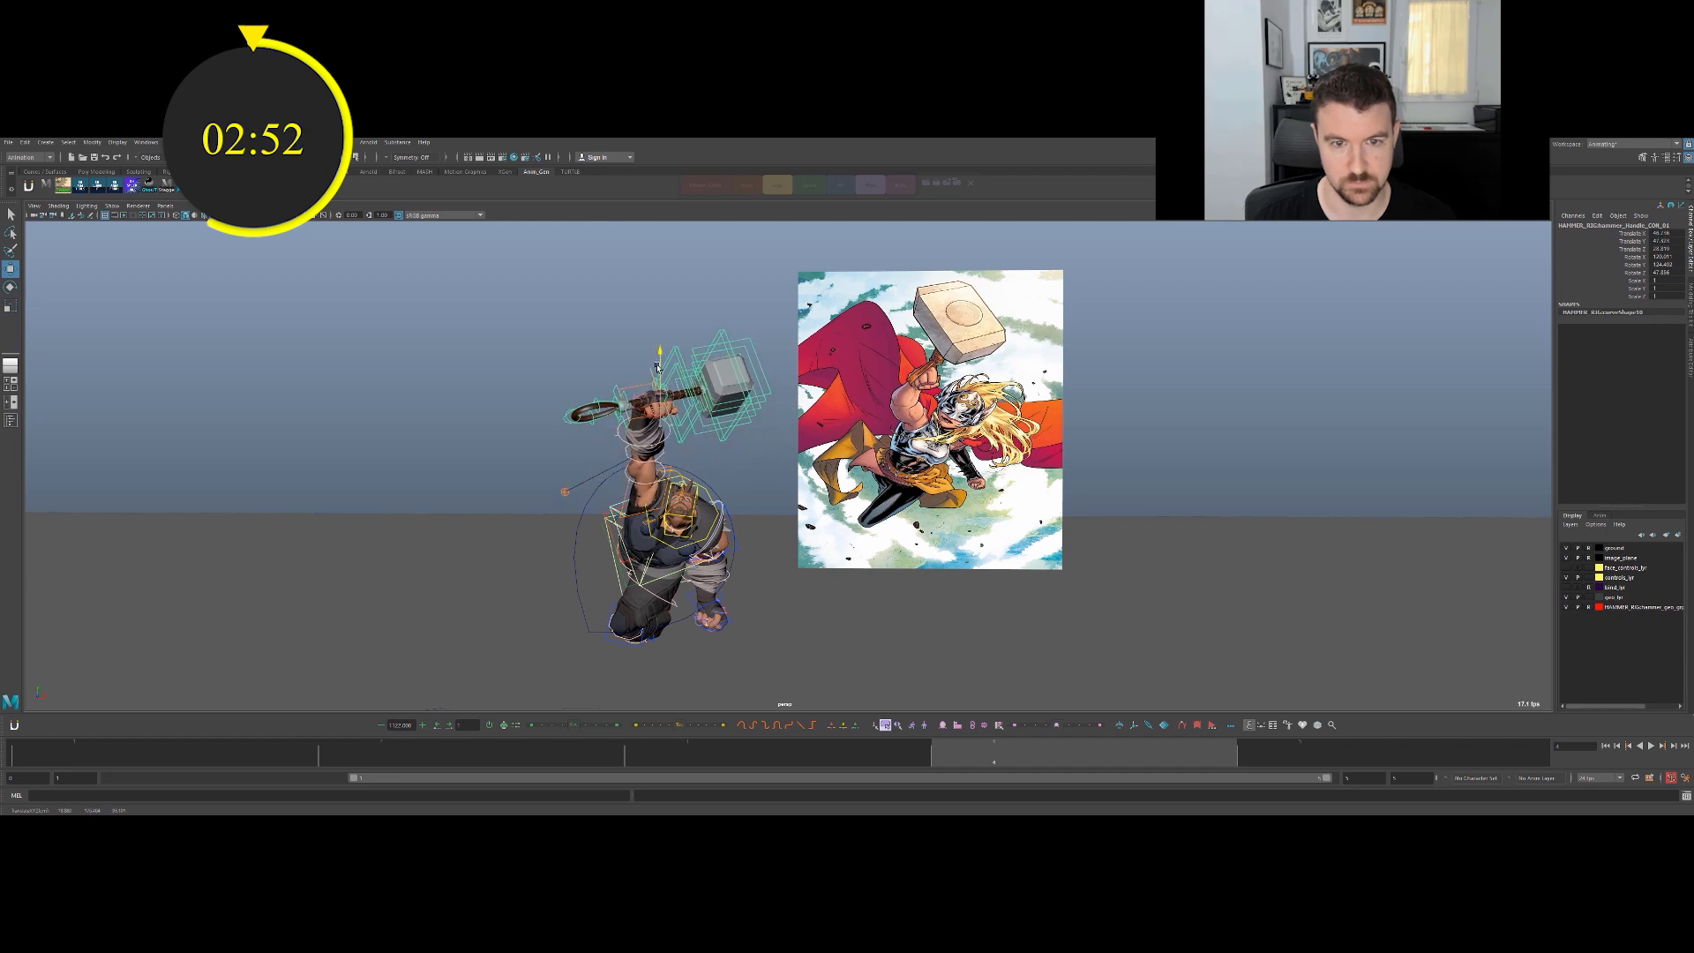
pyautogui.keyDown('alt'); pyautogui.moveTo(659, 369); pyautogui.dragTo(689, 383); pyautogui.keyUp('alt')
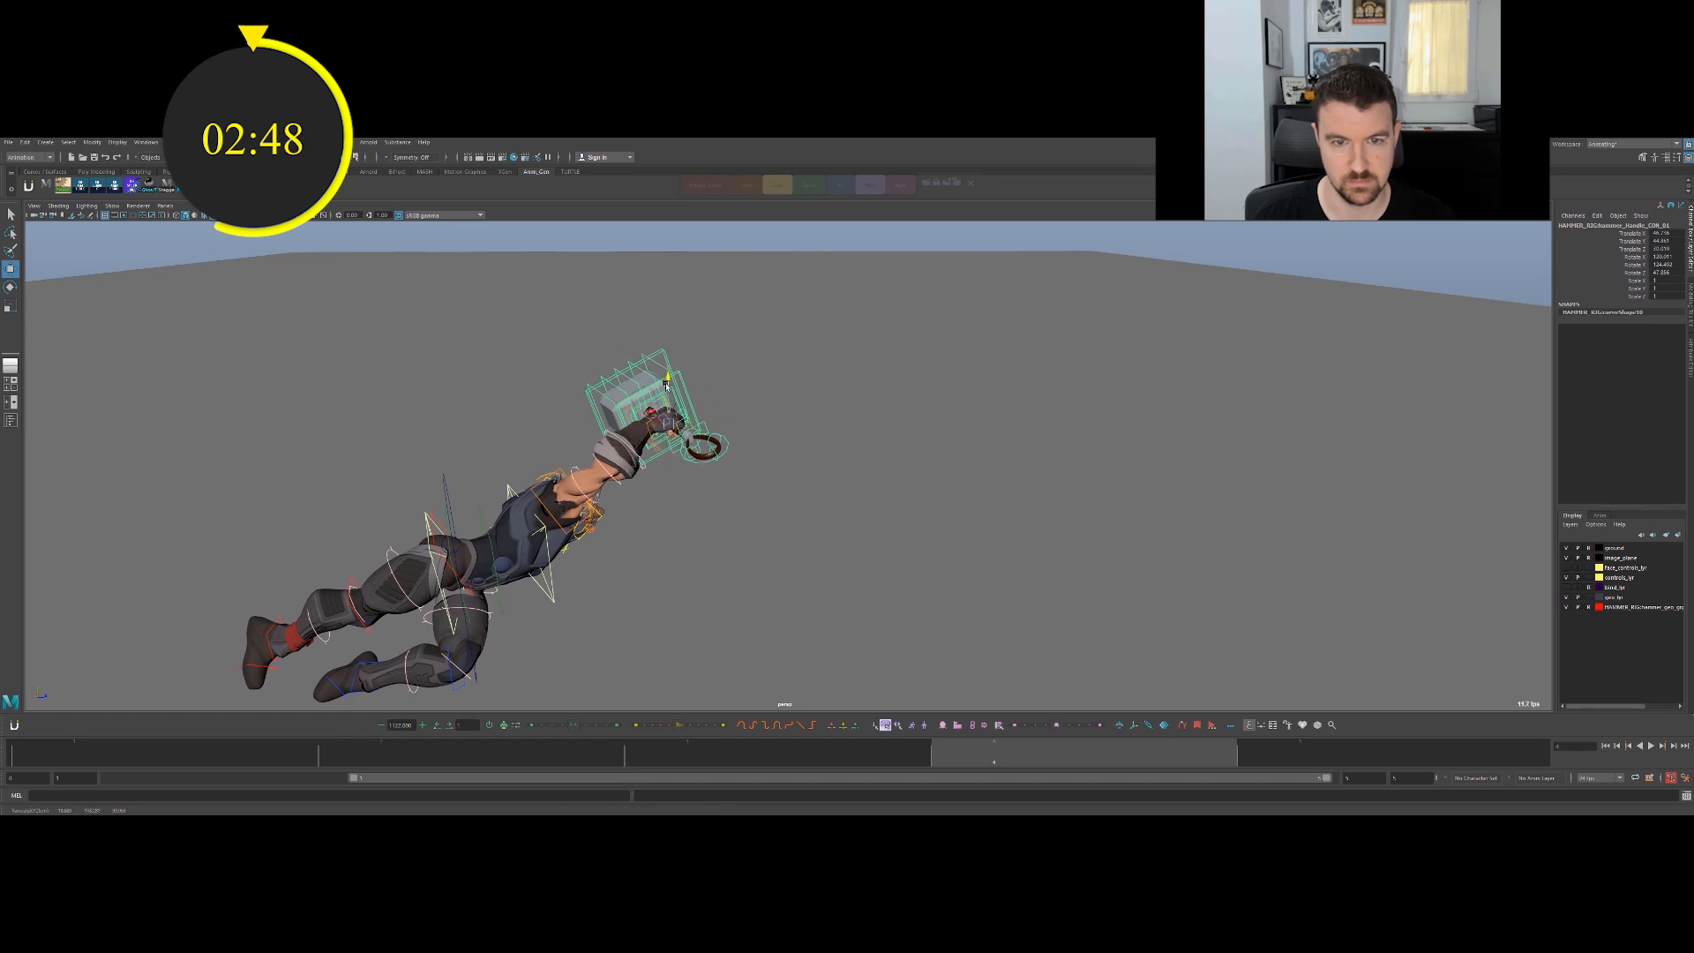
pyautogui.keyDown('alt'); pyautogui.moveTo(722, 420); pyautogui.dragTo(608, 388); pyautogui.keyUp('alt')
# Rotate the hammer's second handle control to tilt the hammer head above the right fist.
pyautogui.press('q')
pyautogui.click(794, 376)
pyautogui.keyDown('alt'); pyautogui.moveTo(794, 376); pyautogui.dragTo(630, 438); pyautogui.keyUp('alt')
pyautogui.click(678, 398)
pyautogui.press('e')
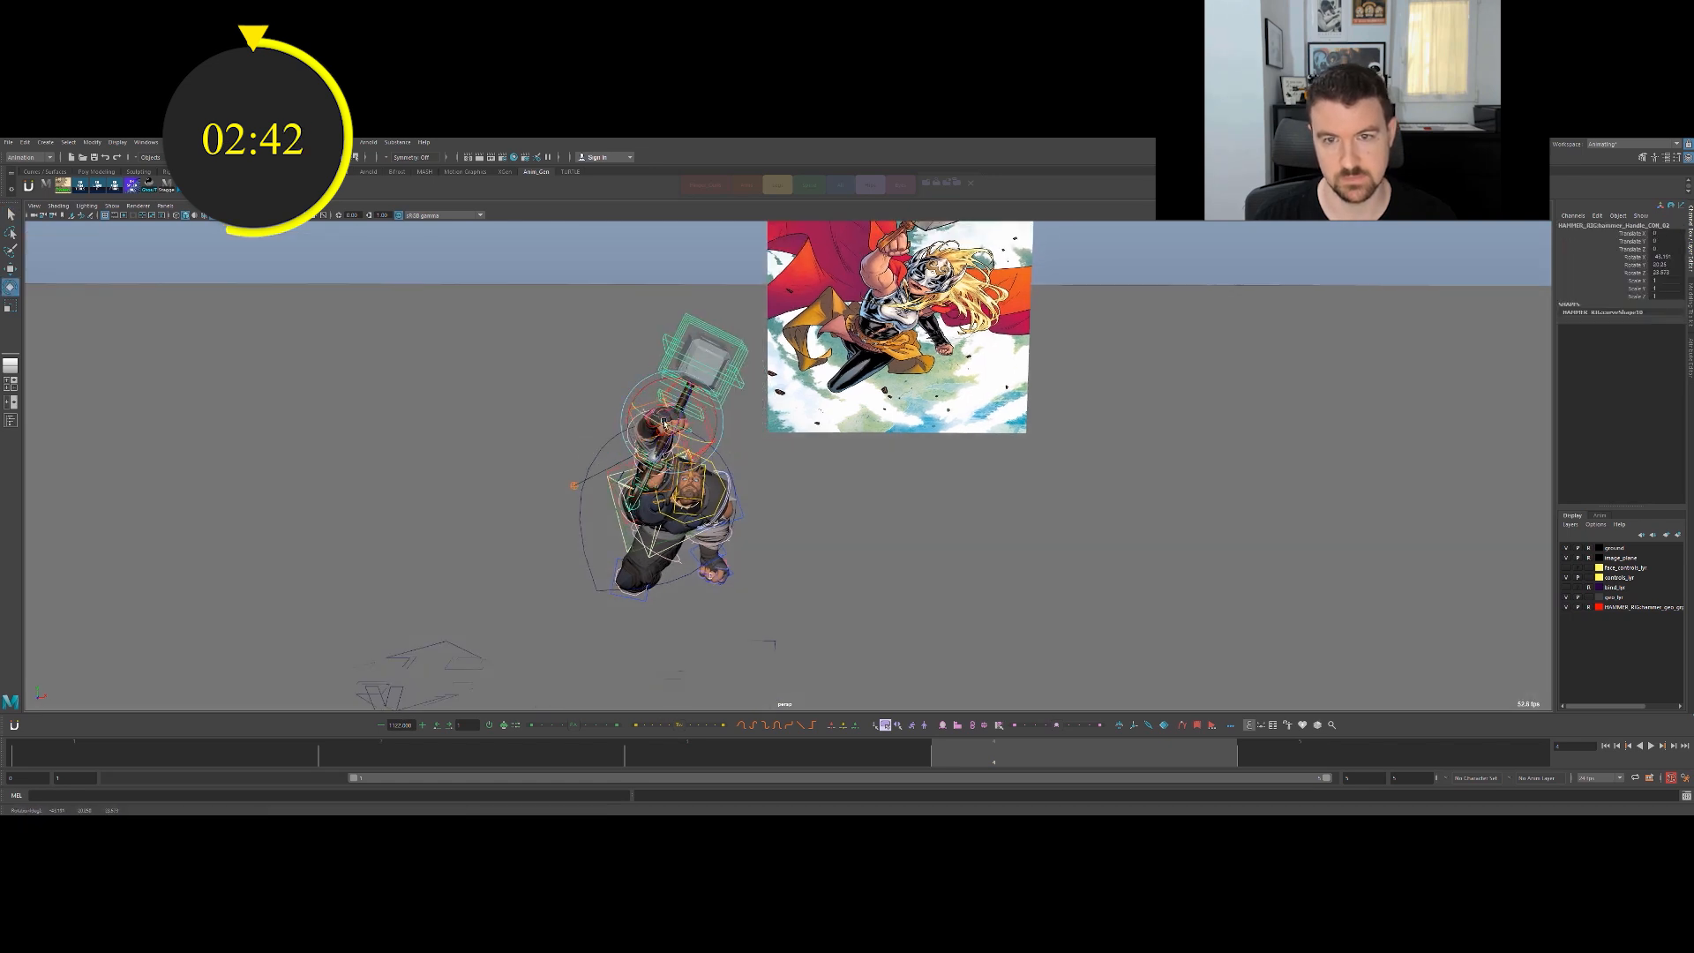
pyautogui.keyDown('alt'); pyautogui.moveTo(715, 395); pyautogui.dragTo(695, 491, button='middle'); pyautogui.keyUp('alt')
pyautogui.keyDown('alt'); pyautogui.moveTo(696, 491); pyautogui.dragTo(679, 476); pyautogui.keyUp('alt')
pyautogui.moveTo(618, 525); pyautogui.dragTo(651, 561)
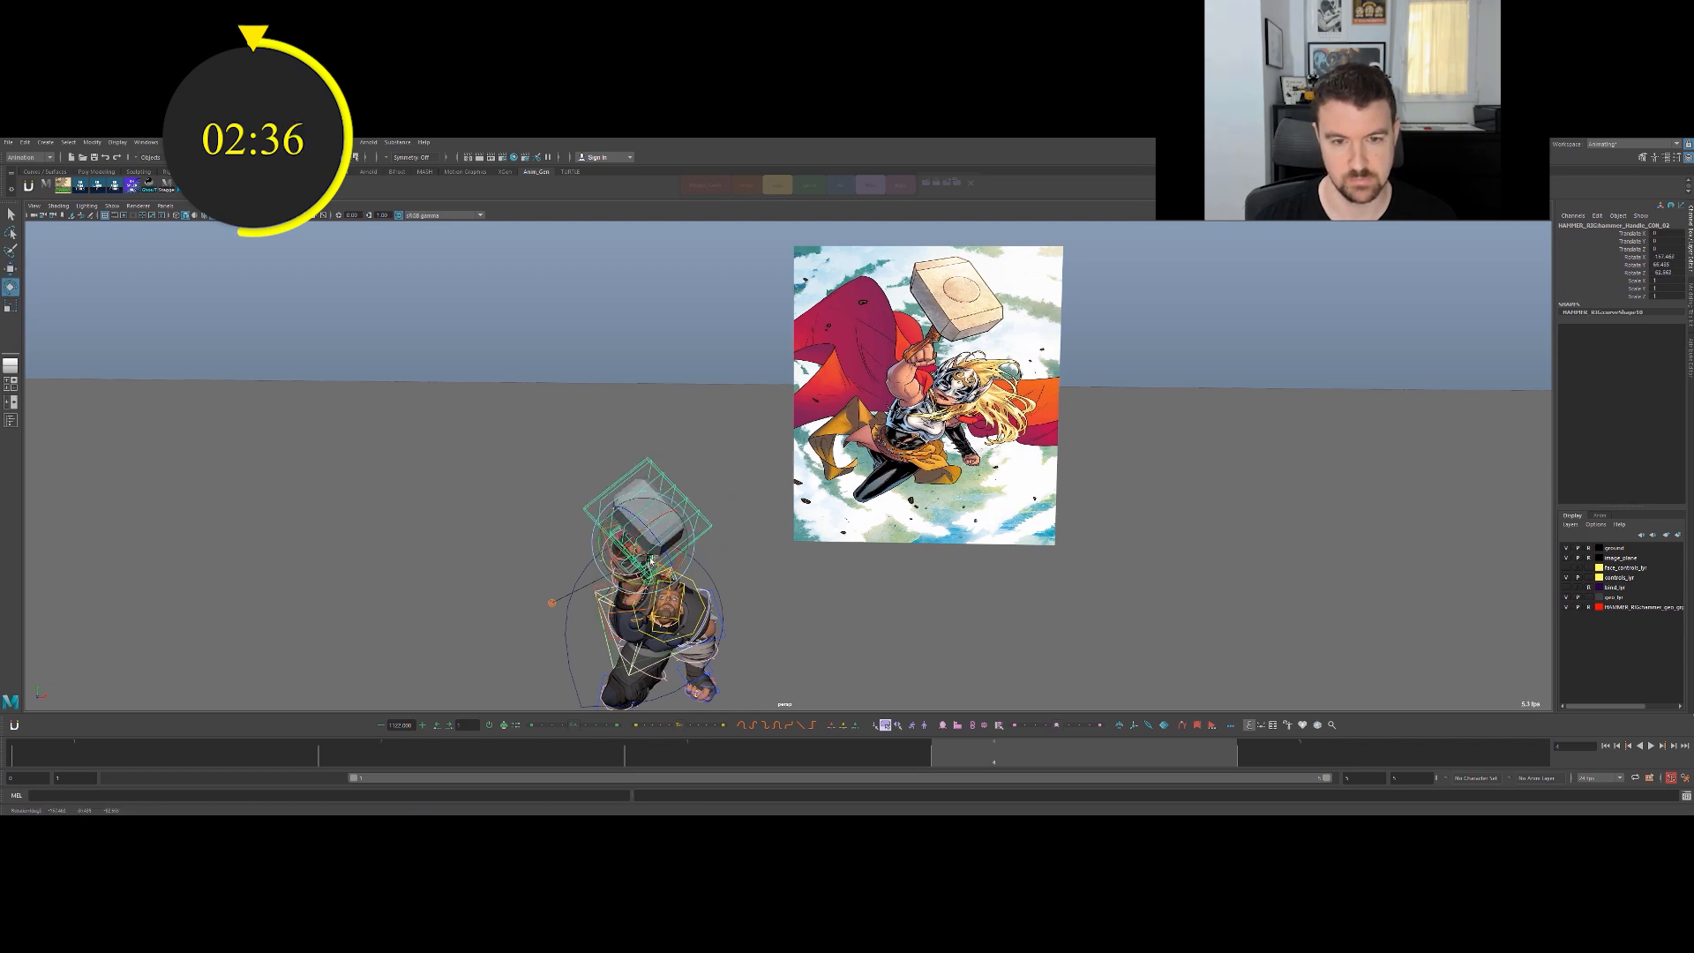
# Undo the last change and move the hammer's second handle control to seat the handle in the right fist.
pyautogui.keyDown('alt'); pyautogui.moveTo(734, 476); pyautogui.dragTo(716, 379, button='middle'); pyautogui.keyUp('alt')
pyautogui.keyDown('alt'); pyautogui.moveTo(716, 450); pyautogui.dragTo(576, 400); pyautogui.keyUp('alt')
pyautogui.press('w')
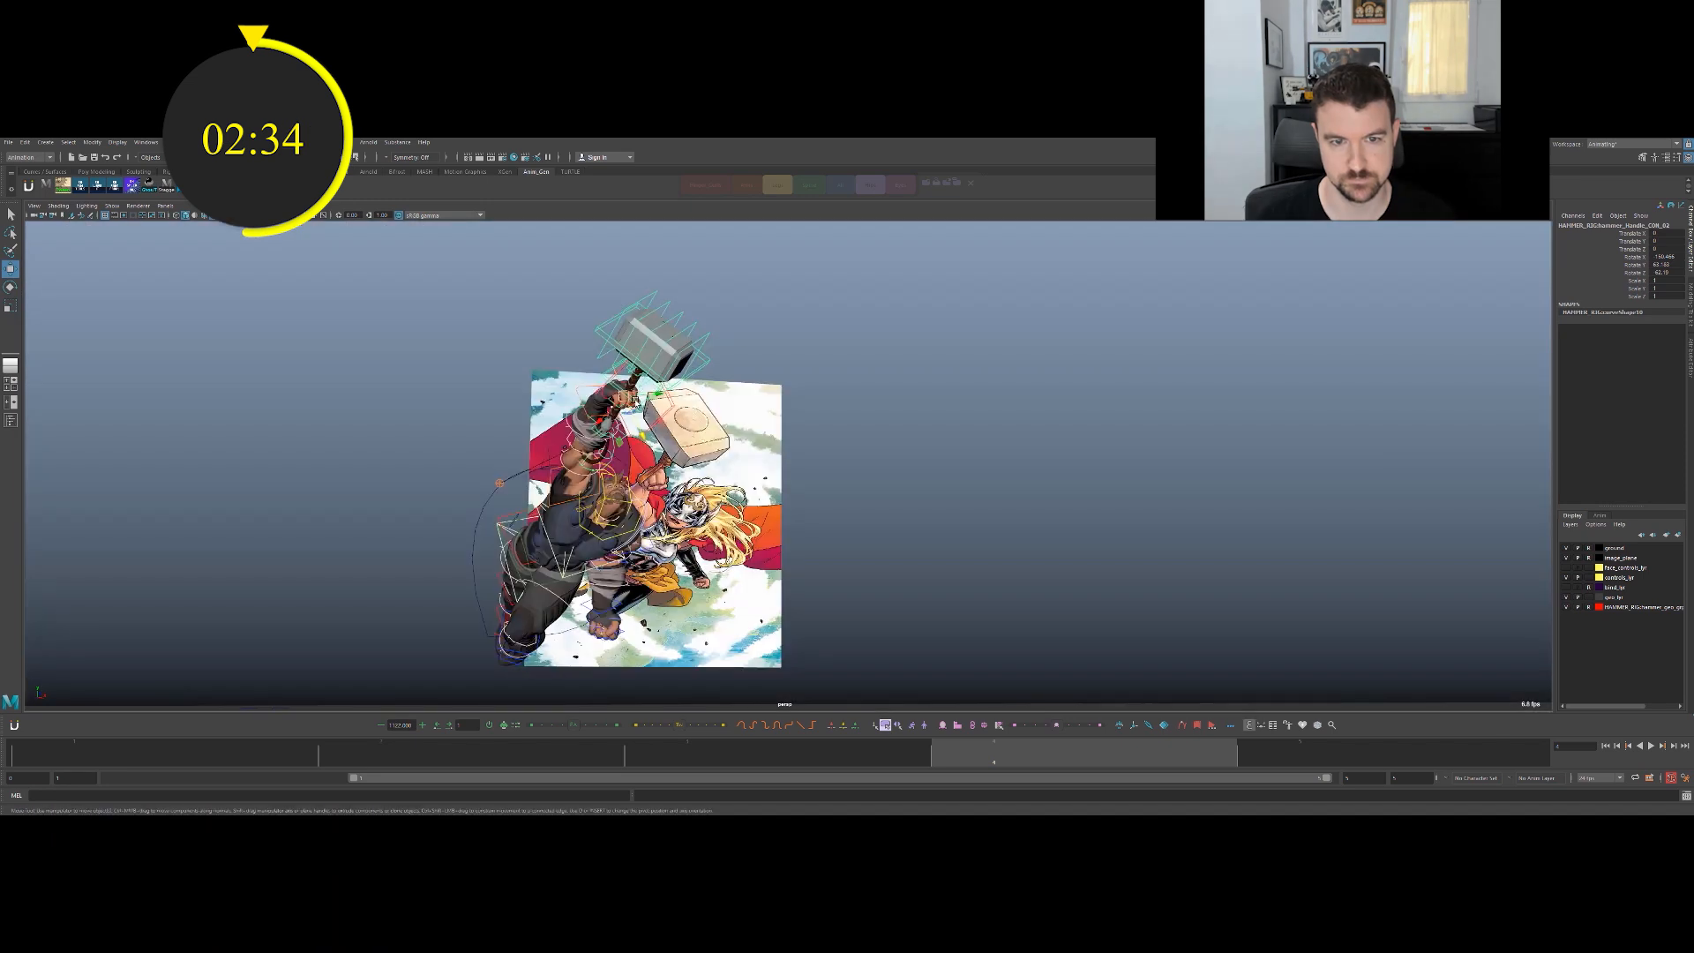
pyautogui.hotkey('ctrl', 'z')
pyautogui.press('w')
pyautogui.press('w')
pyautogui.moveTo(623, 339); pyautogui.dragTo(622, 315)
pyautogui.moveTo(671, 366); pyautogui.dragTo(662, 361)
pyautogui.keyDown('alt'); pyautogui.moveTo(529, 375); pyautogui.dragTo(702, 357); pyautogui.keyUp('alt')
pyautogui.moveTo(713, 367); pyautogui.dragTo(647, 378)
pyautogui.press('q')
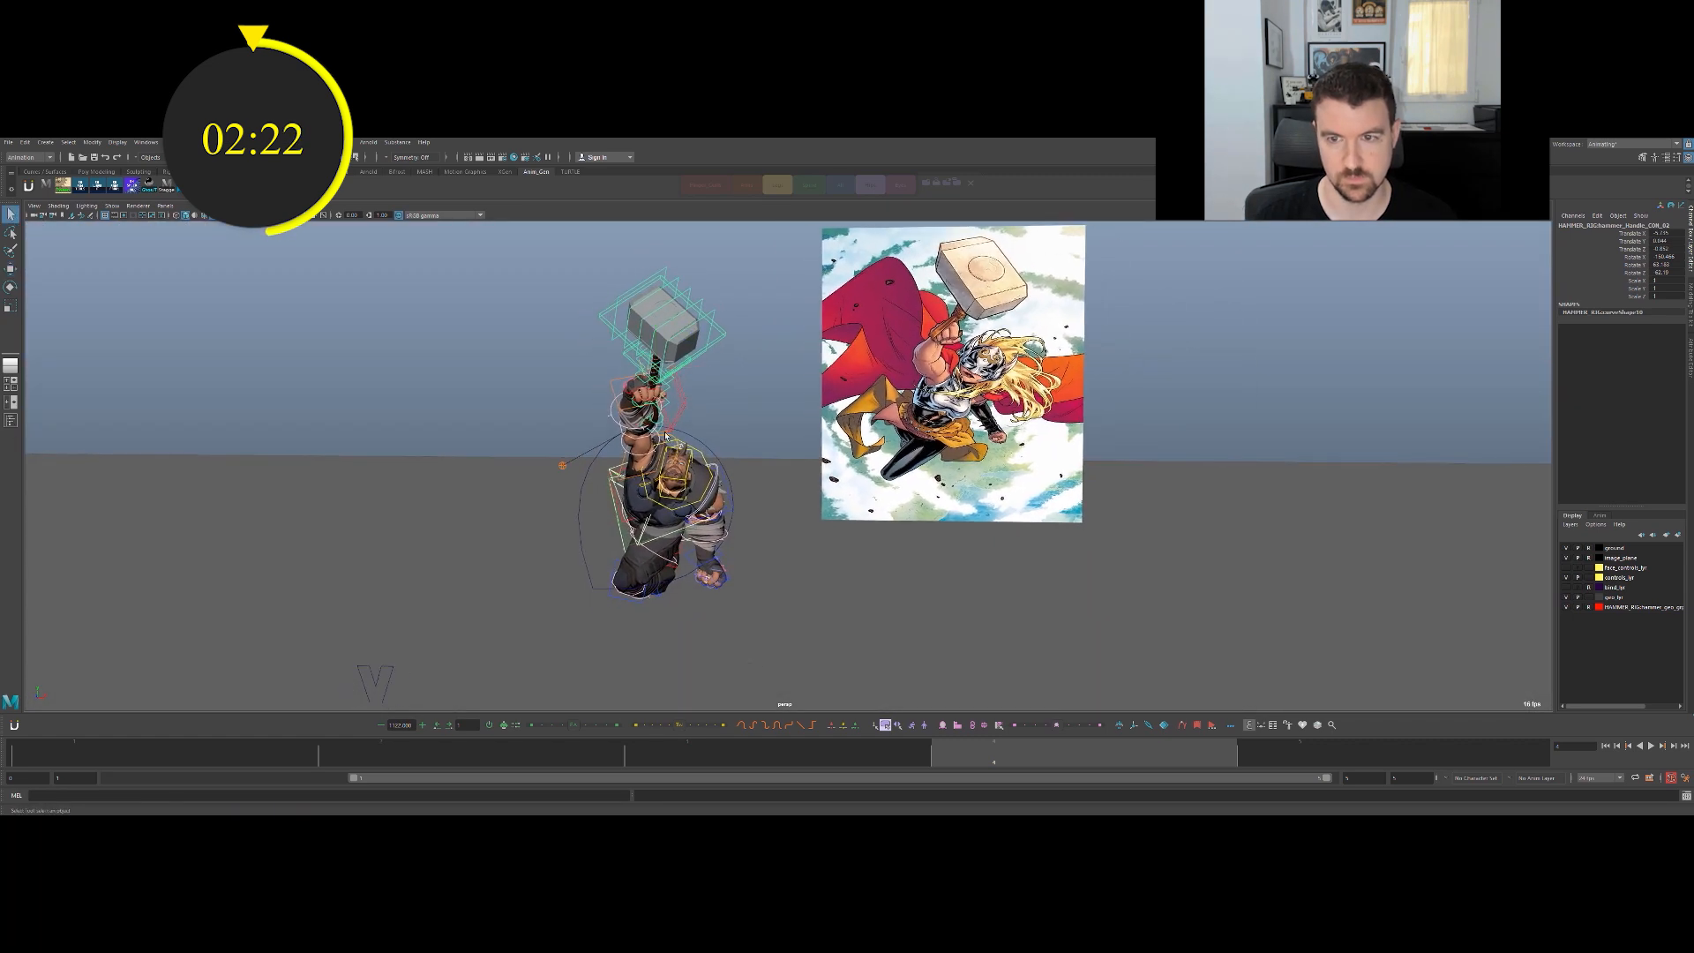
# Rotate the head and neck controls so the face looks ahead toward the viewer like the reference.
pyautogui.scroll(2, 653, 424)
pyautogui.click(671, 488)
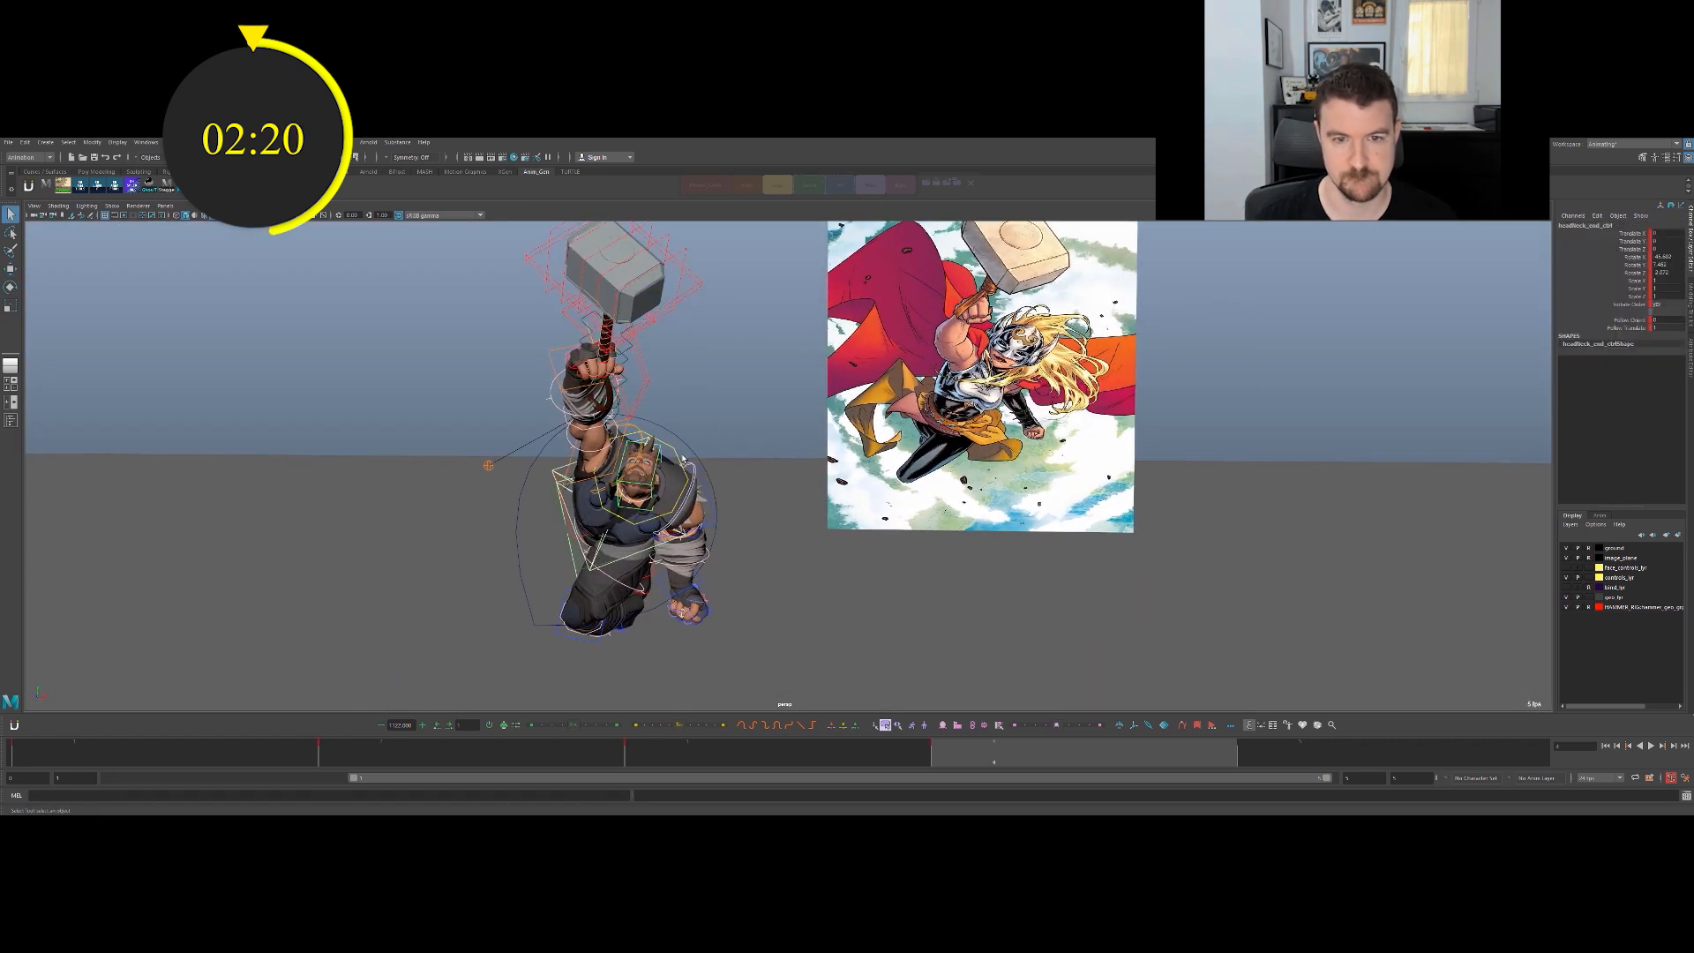
pyautogui.click(651, 499)
pyautogui.press('e')
pyautogui.moveTo(652, 499); pyautogui.dragTo(654, 501)
pyautogui.click(603, 521)
pyautogui.click(662, 450)
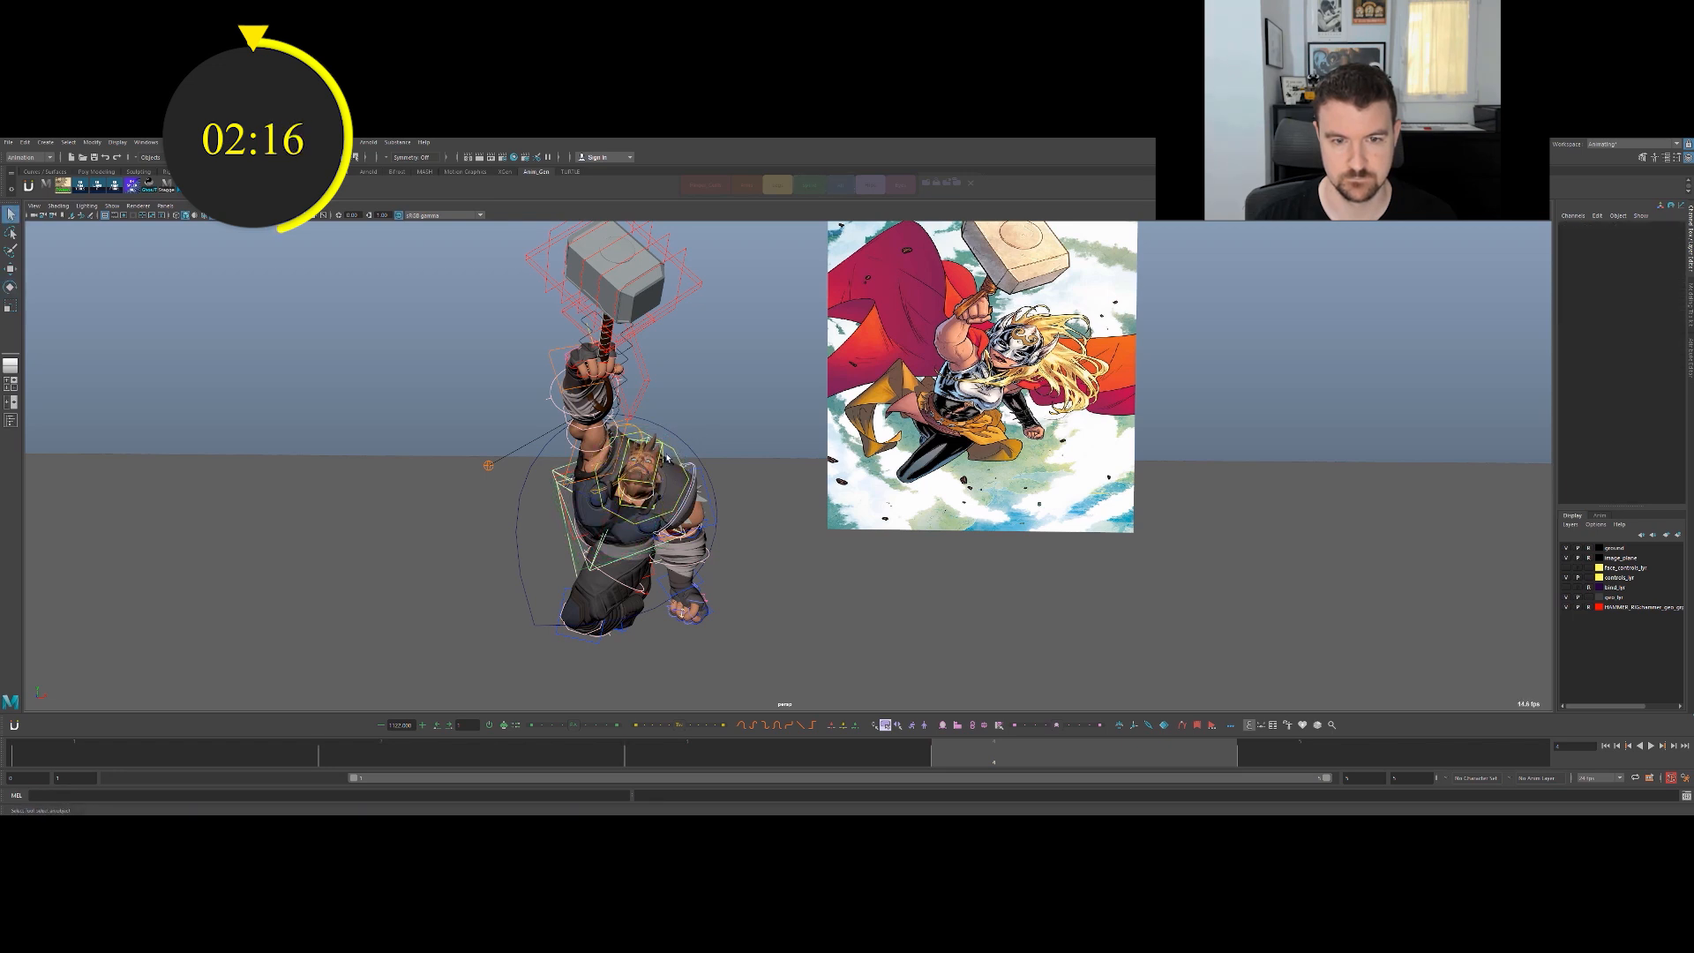
pyautogui.moveTo(664, 469); pyautogui.dragTo(637, 503)
pyautogui.press('q')
pyautogui.click(755, 502)
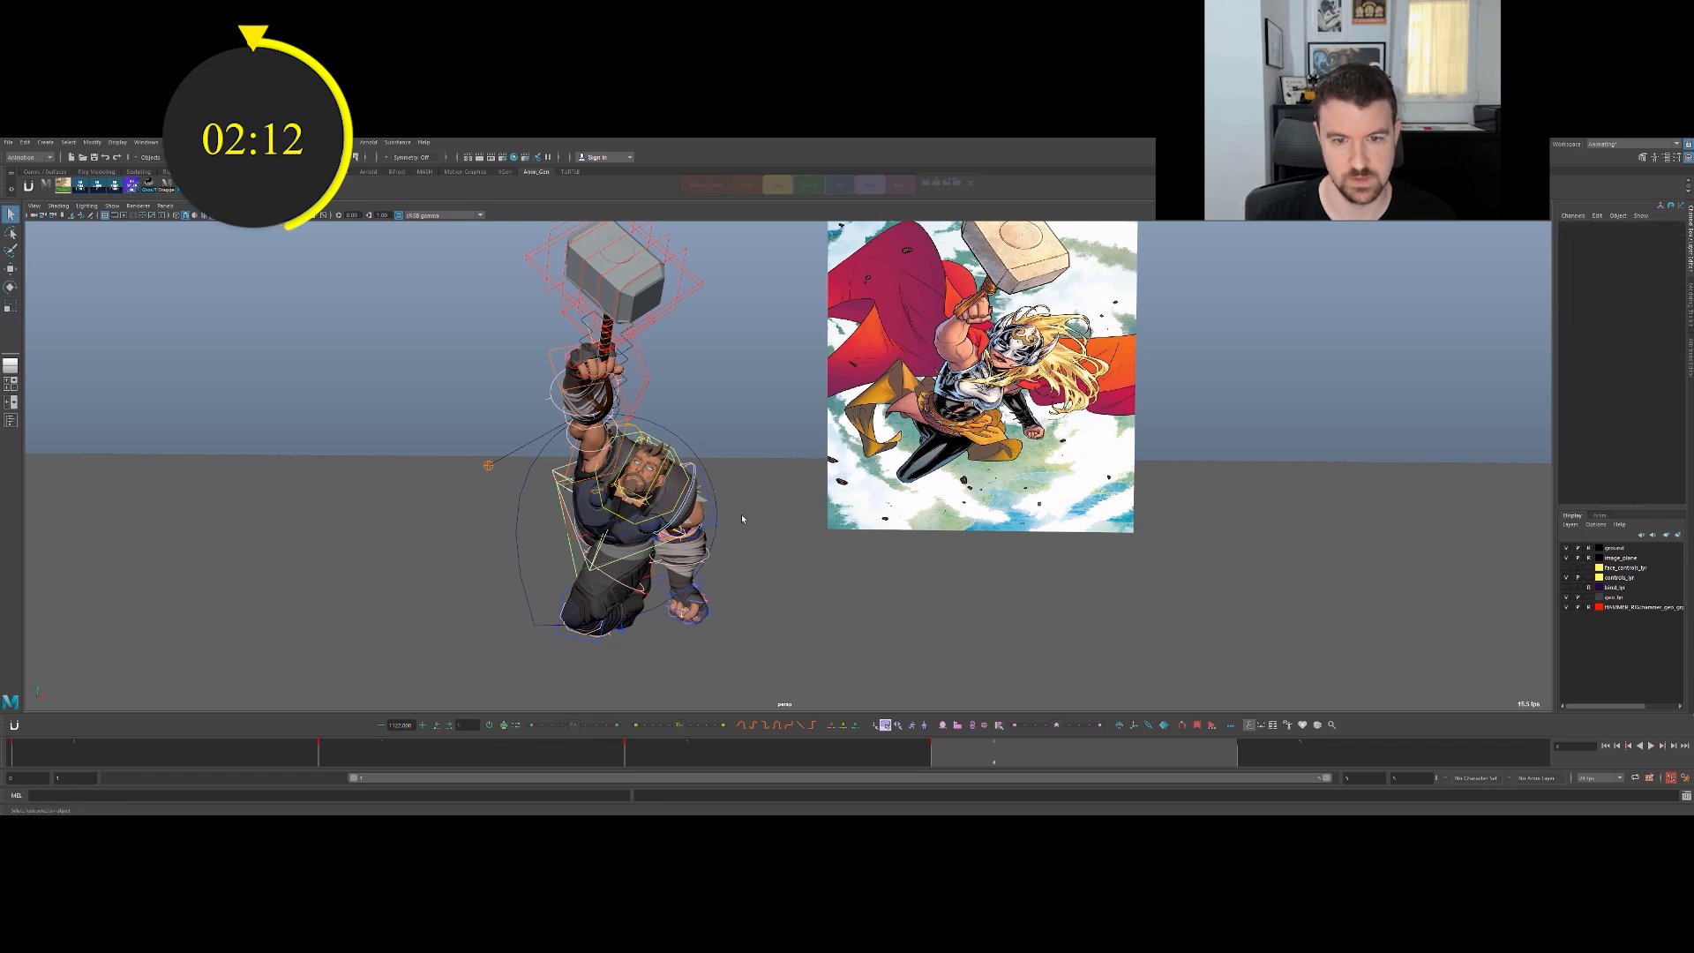
# Rotate the left shoulder and upper-arm controls to swing the left arm away from the torso.
pyautogui.click(713, 516)
pyautogui.moveTo(713, 516); pyautogui.dragTo(757, 558)
pyautogui.press('q')
pyautogui.click(686, 467)
pyautogui.press('e')
pyautogui.press('q')
pyautogui.click(709, 462)
pyautogui.press('e')
pyautogui.press('q')
# Rotate the left elbow FK control to angle the forearm and fist down beside the hip.
pyautogui.click(757, 521)
pyautogui.press('e')
pyautogui.keyDown('alt'); pyautogui.moveTo(757, 558); pyautogui.dragTo(948, 499); pyautogui.keyUp('alt')
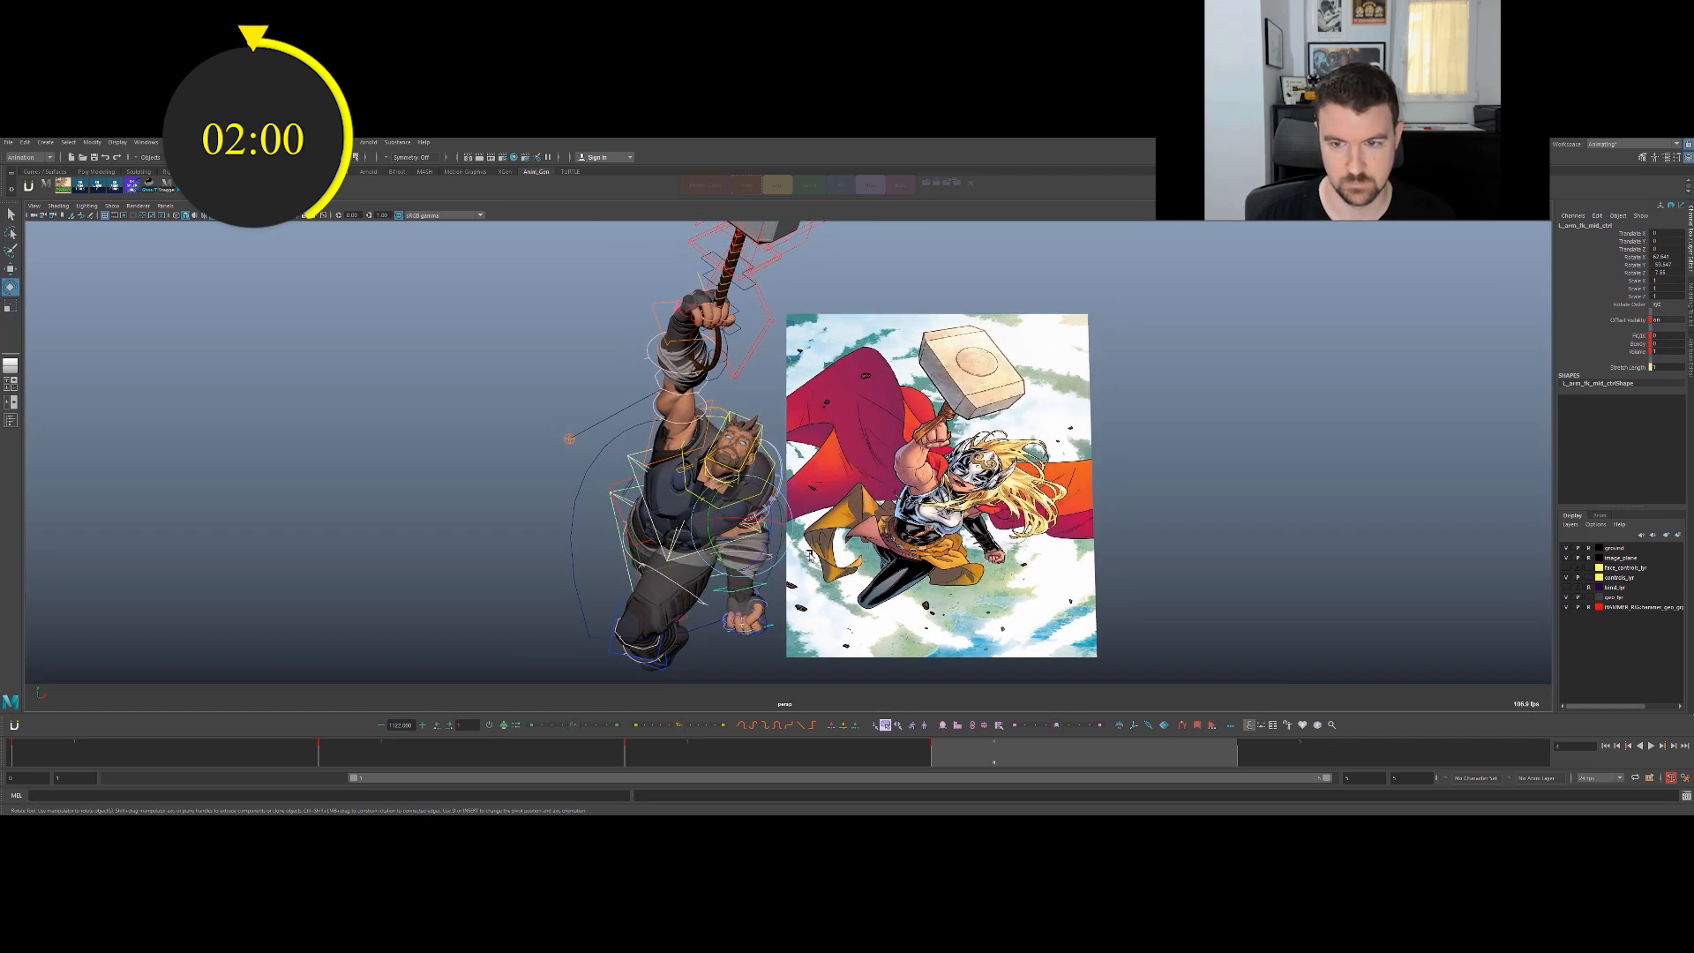
pyautogui.moveTo(753, 542); pyautogui.dragTo(743, 553)
pyautogui.press('q')
# Rotate the upper spine, neck and head controls to tilt the chest and turn the face toward the viewer.
pyautogui.keyDown('alt'); pyautogui.moveTo(651, 522); pyautogui.dragTo(701, 522); pyautogui.keyUp('alt')
pyautogui.click(687, 547)
pyautogui.press('e')
pyautogui.click(691, 556)
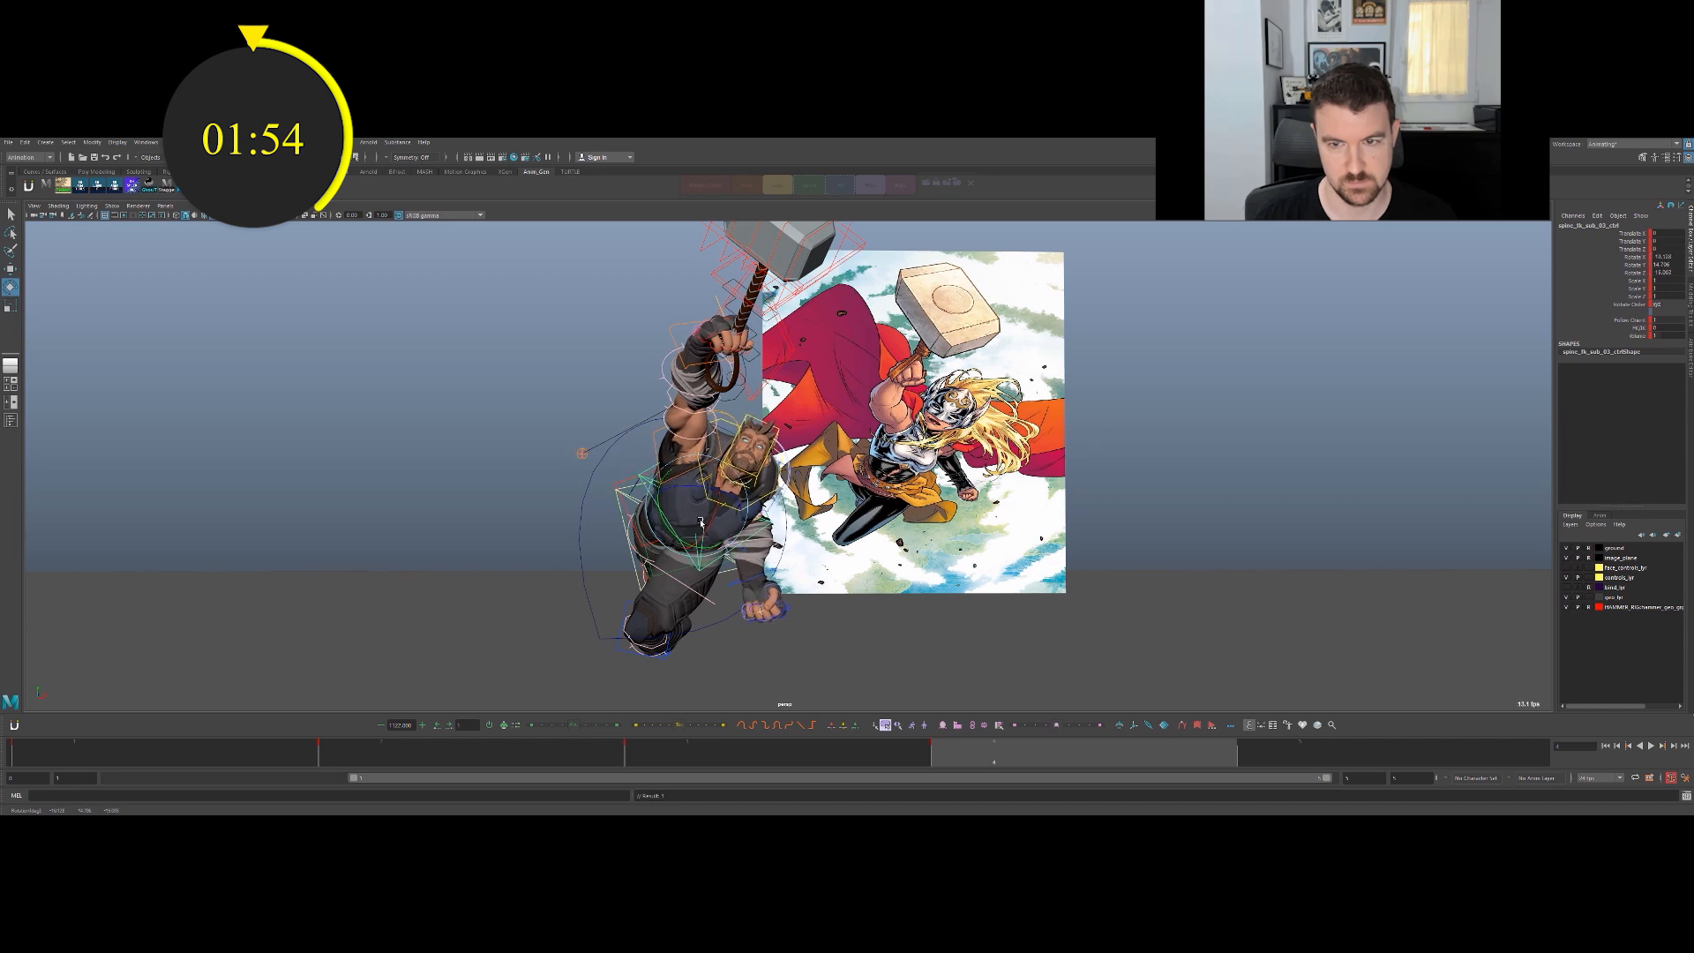
pyautogui.press('e')
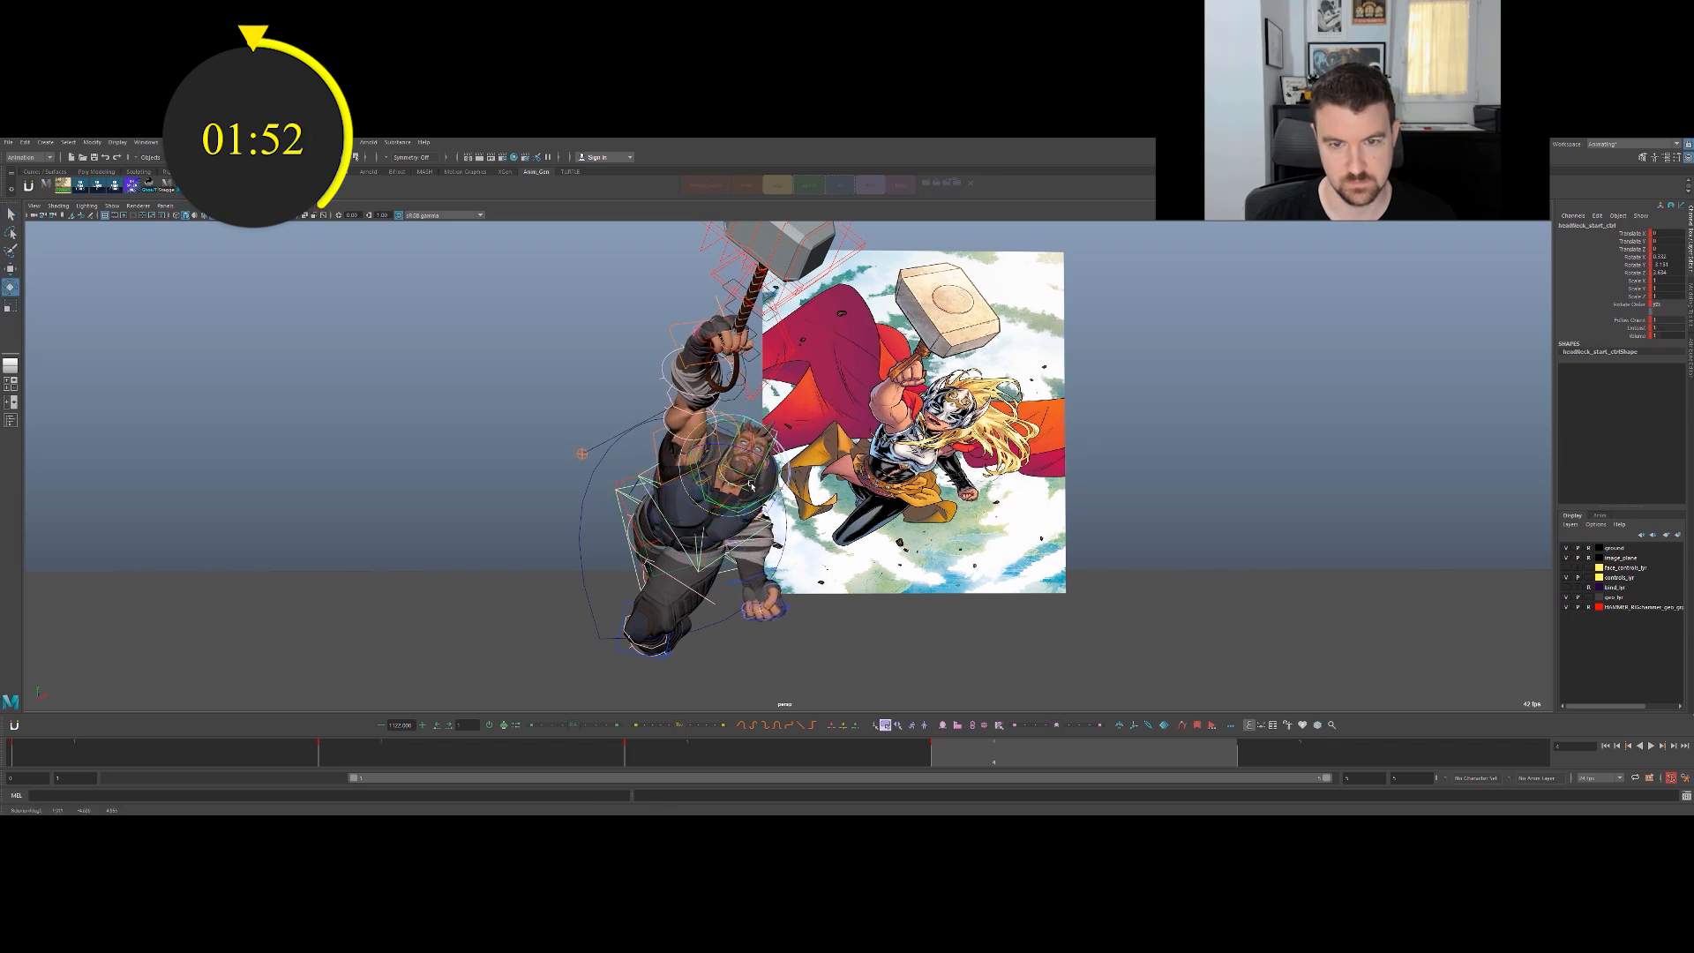
pyautogui.click(750, 484)
pyautogui.press('e')
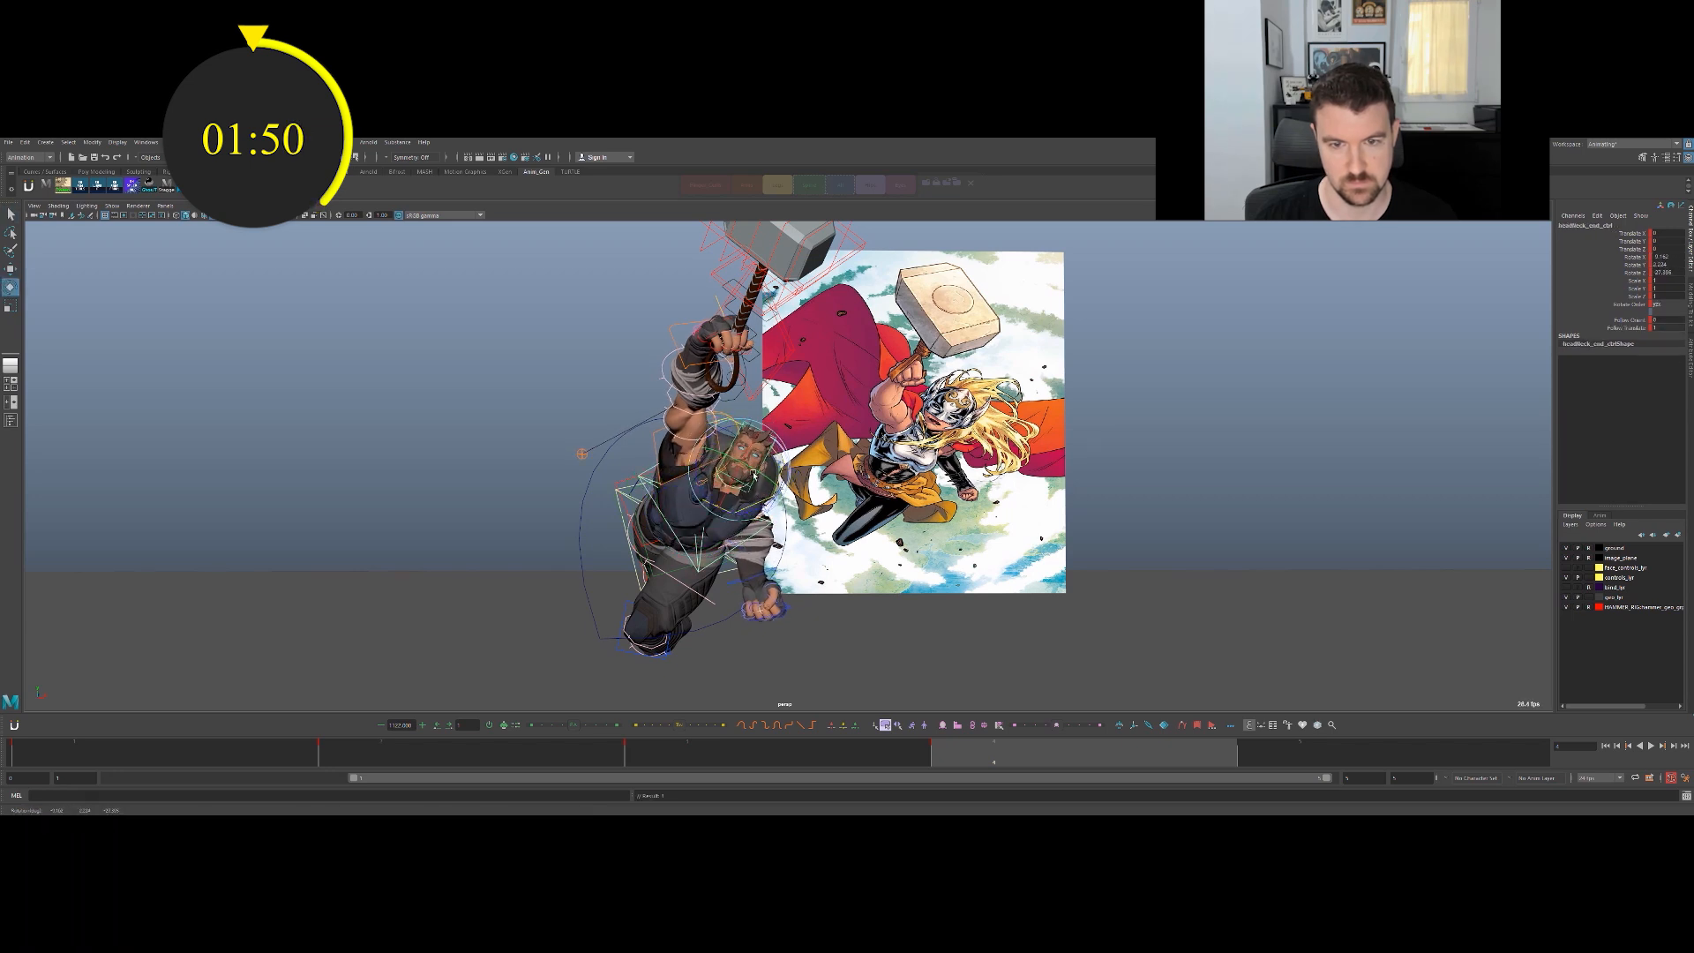
# Rotate the spine and hip controls to refine the body's arch beneath the raised arm.
pyautogui.keyDown('alt'); pyautogui.moveTo(678, 495); pyautogui.dragTo(723, 578); pyautogui.keyUp('alt')
pyautogui.press('q')
pyautogui.click(673, 535)
pyautogui.press('e')
pyautogui.press('q')
pyautogui.click(674, 503)
pyautogui.press('e')
pyautogui.click(725, 547)
pyautogui.press('e')
pyautogui.click(750, 576)
pyautogui.press('e')
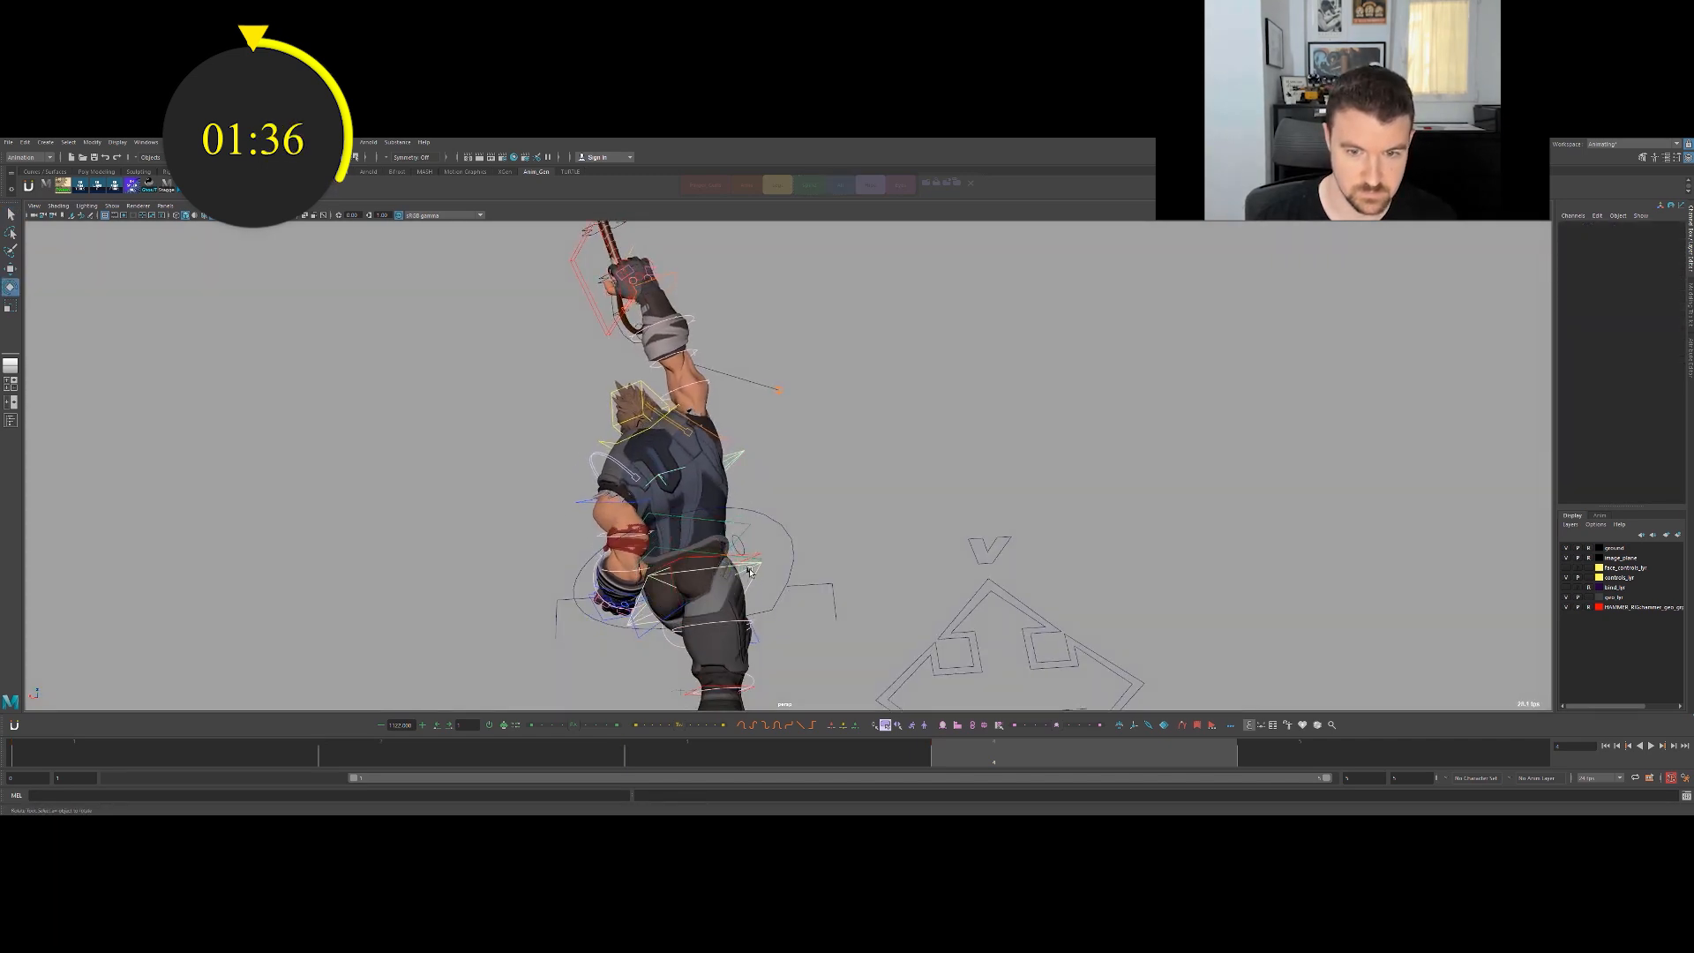
# Working from behind, rotate the hip and upper spine controls to lean the torso into the hammer swing.
pyautogui.press('q')
pyautogui.click(748, 567)
pyautogui.press('e')
pyautogui.moveTo(725, 573); pyautogui.dragTo(691, 540)
pyautogui.press('e')
pyautogui.click(731, 551)
pyautogui.press('e')
pyautogui.press('q')
pyautogui.click(690, 513)
pyautogui.press('e')
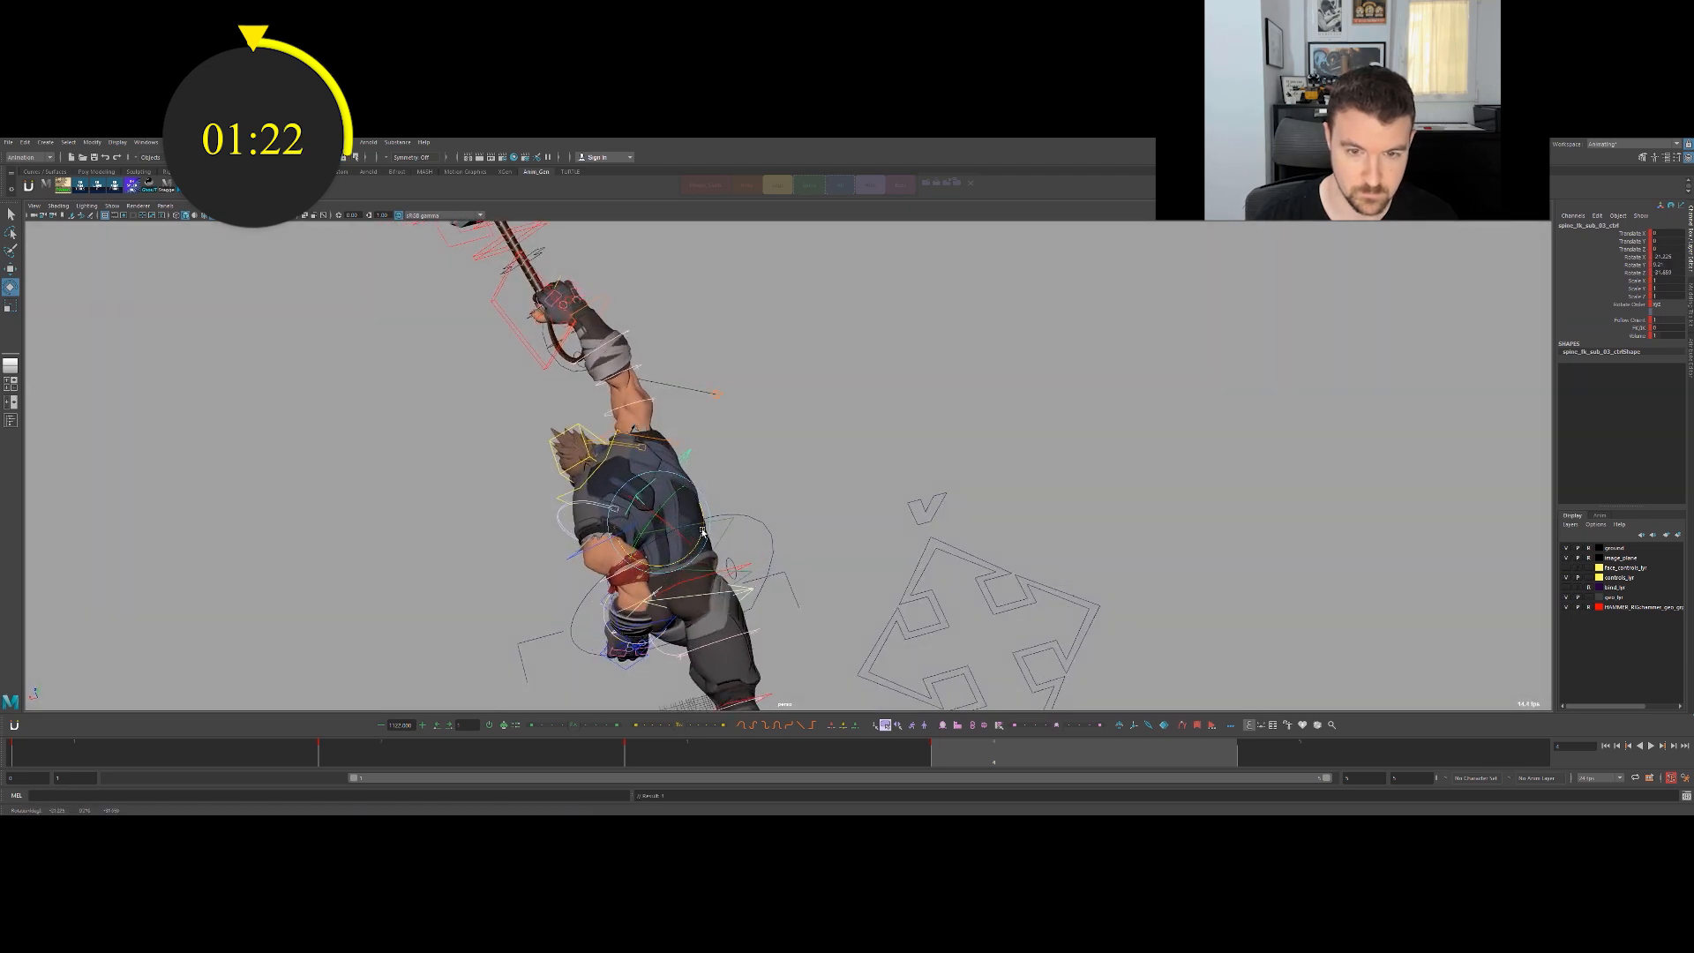
# Rotate the right leg's knee FK control to fold the lower leg behind the body.
pyautogui.keyDown('alt'); pyautogui.moveTo(774, 584); pyautogui.dragTo(720, 424, button='middle'); pyautogui.keyUp('alt')
pyautogui.press('q')
pyautogui.click(673, 410)
pyautogui.click(723, 415)
pyautogui.keyDown('alt'); pyautogui.moveTo(724, 415); pyautogui.dragTo(657, 468); pyautogui.keyUp('alt')
pyautogui.click(703, 406)
pyautogui.press('e')
pyautogui.click(727, 600)
pyautogui.press('q')
pyautogui.keyDown('alt'); pyautogui.moveTo(657, 468); pyautogui.dragTo(678, 457, button='middle'); pyautogui.keyUp('alt')
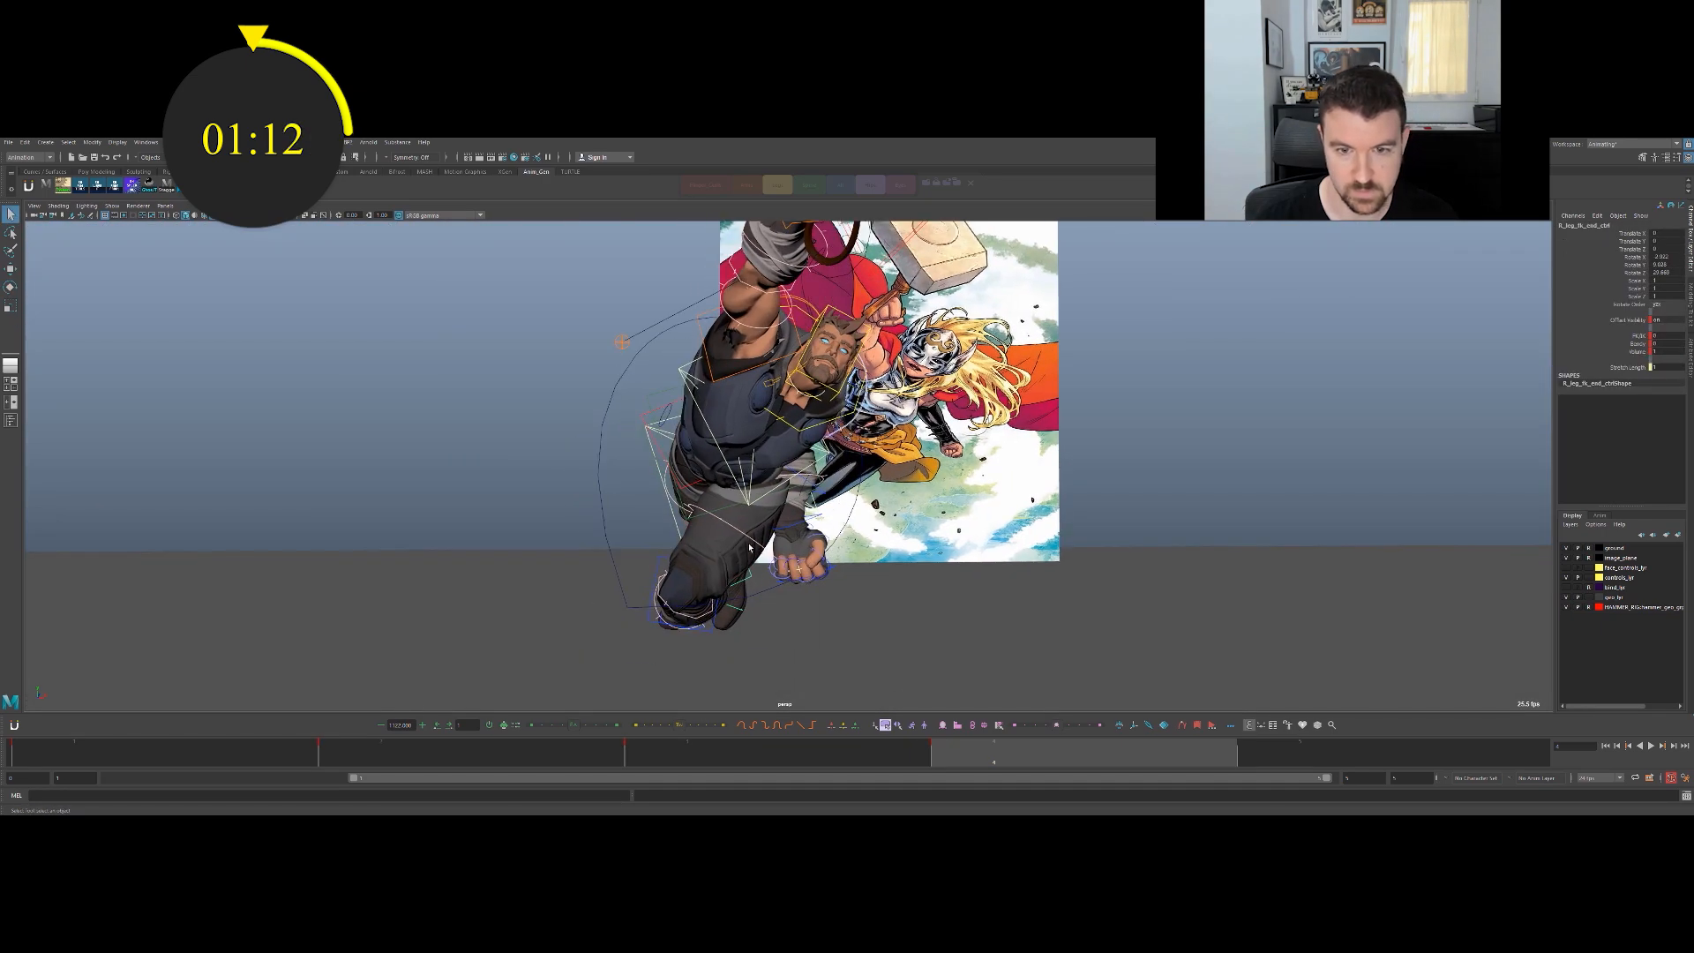
# Rotate the left thigh FK control to swing the left leg back behind the right knee.
pyautogui.click(838, 505)
pyautogui.keyDown('alt'); pyautogui.moveTo(839, 505); pyautogui.dragTo(828, 494); pyautogui.keyUp('alt')
pyautogui.press('e')
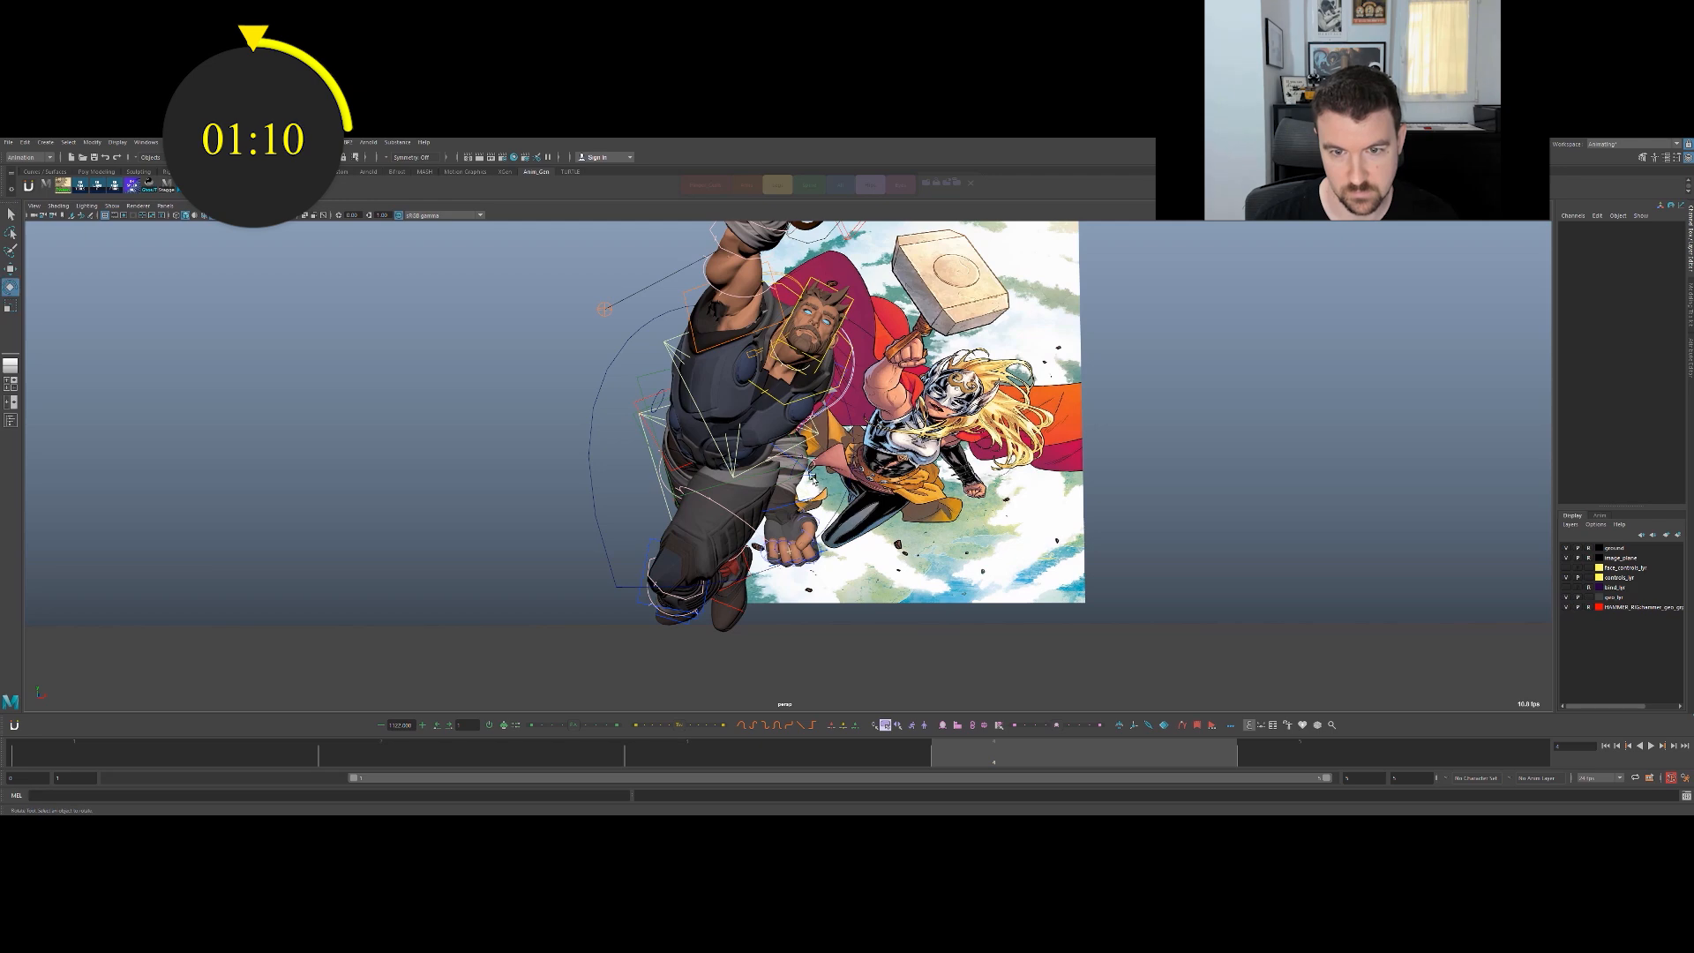
pyautogui.click(816, 478)
pyautogui.keyDown('alt'); pyautogui.moveTo(781, 477); pyautogui.dragTo(658, 290); pyautogui.keyUp('alt')
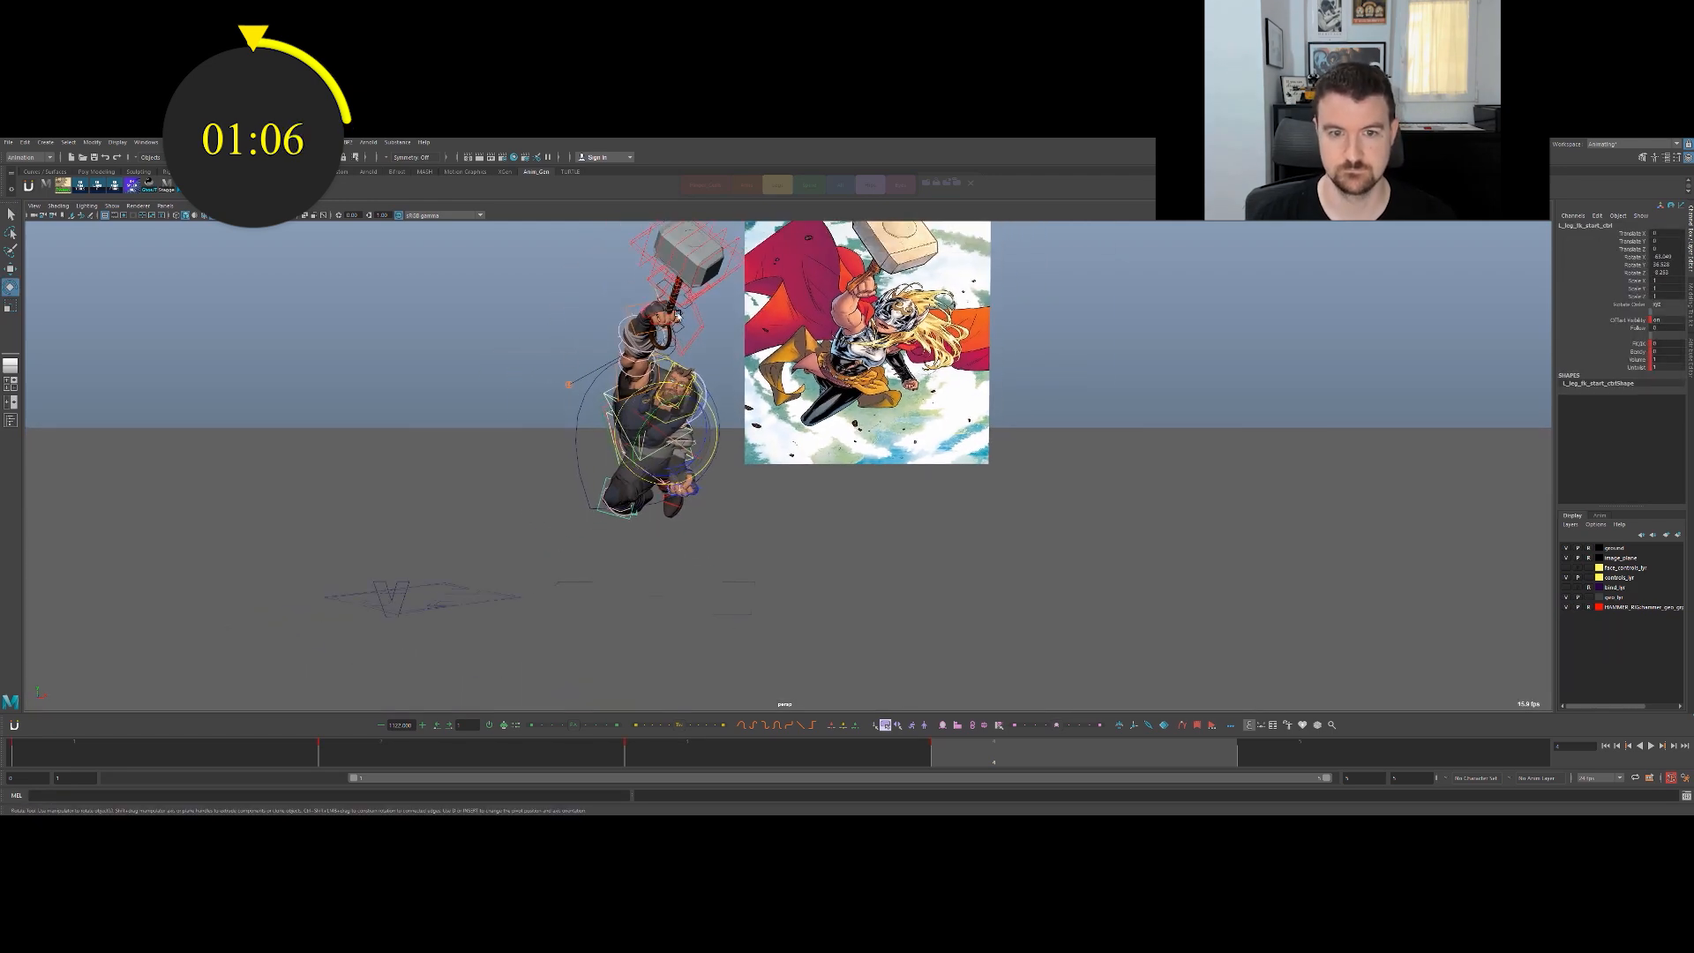
pyautogui.keyDown('alt'); pyautogui.moveTo(803, 438); pyautogui.dragTo(781, 417); pyautogui.keyUp('alt')
pyautogui.moveTo(668, 461); pyautogui.dragTo(741, 454)
pyautogui.press('q')
# Rotate the left arm controls to extend the fist farther out from the body.
pyautogui.press('e')
pyautogui.press('q')
pyautogui.click(749, 449)
pyautogui.click(717, 426)
pyautogui.press('e')
pyautogui.press('q')
# Rotate the right thigh FK control, hiding the rig controls to judge the silhouette against the reference.
pyautogui.click(618, 462)
pyautogui.press('e')
pyautogui.keyDown('alt'); pyautogui.moveTo(618, 462); pyautogui.dragTo(654, 455); pyautogui.keyUp('alt')
pyautogui.press('q')
pyautogui.hotkey('alt', '1')
pyautogui.hotkey('alt', '1')
pyautogui.press('e')
pyautogui.moveTo(643, 460)
pyautogui.mouseDown()
pyautogui.moveTo(617, 476)
pyautogui.moveTo(671, 463)
pyautogui.moveTo(639, 460)
pyautogui.mouseUp()
pyautogui.hotkey('alt', '1')
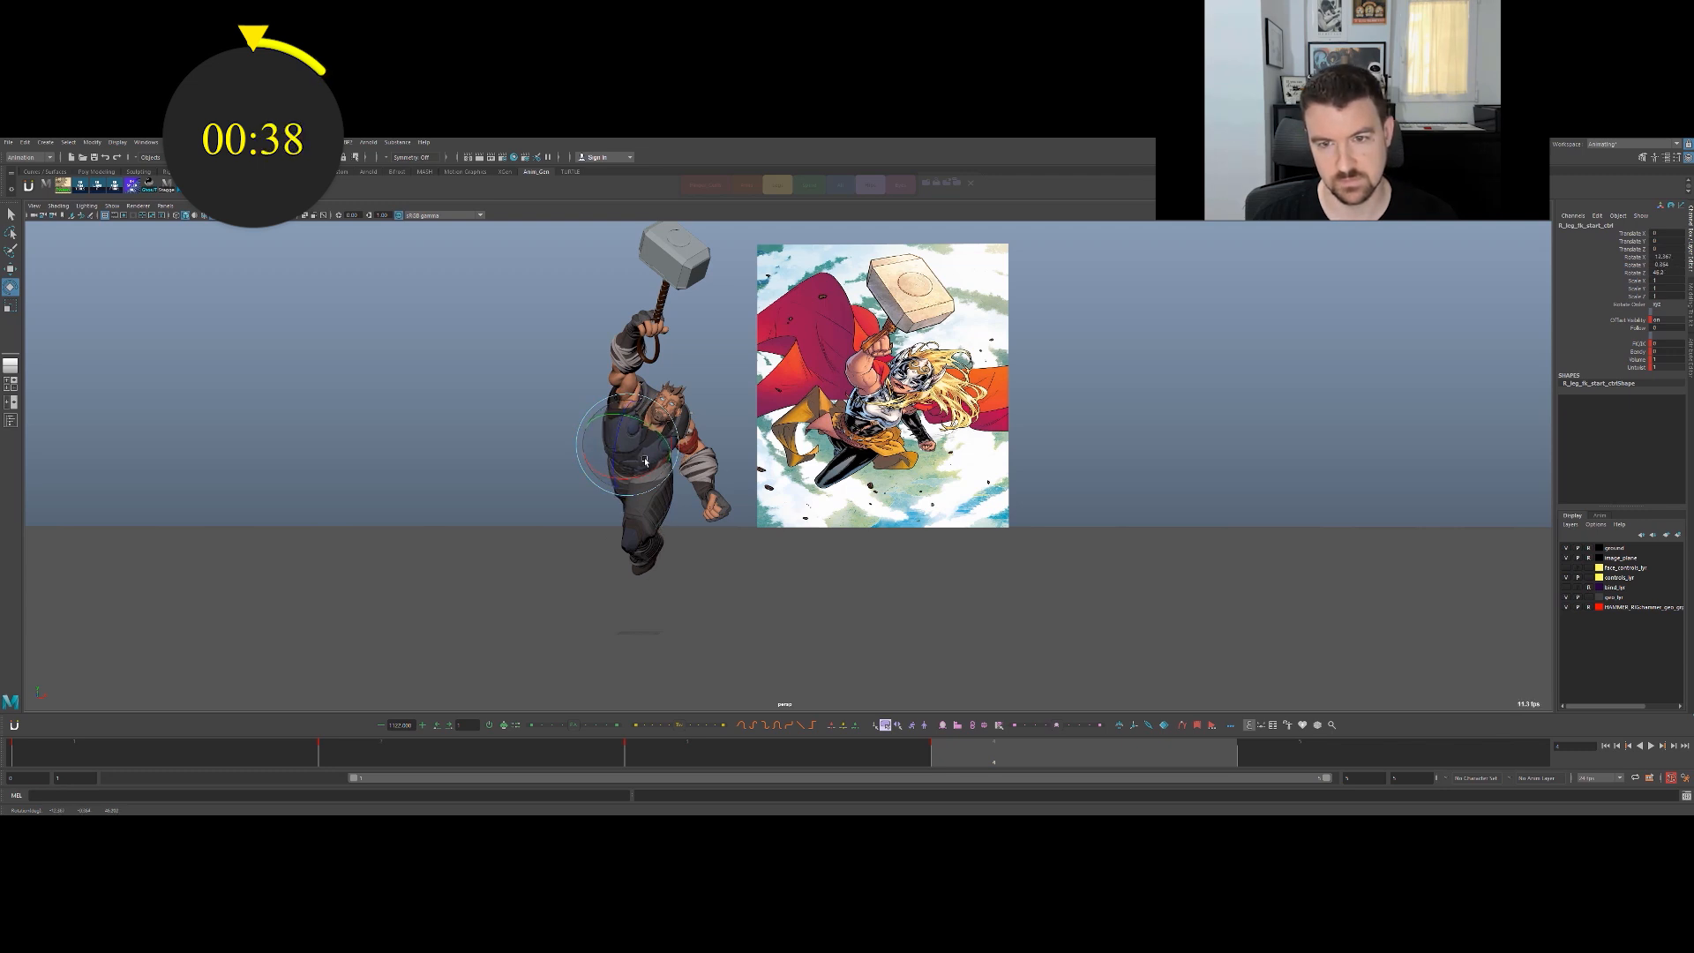
pyautogui.moveTo(620, 485); pyautogui.dragTo(629, 448)
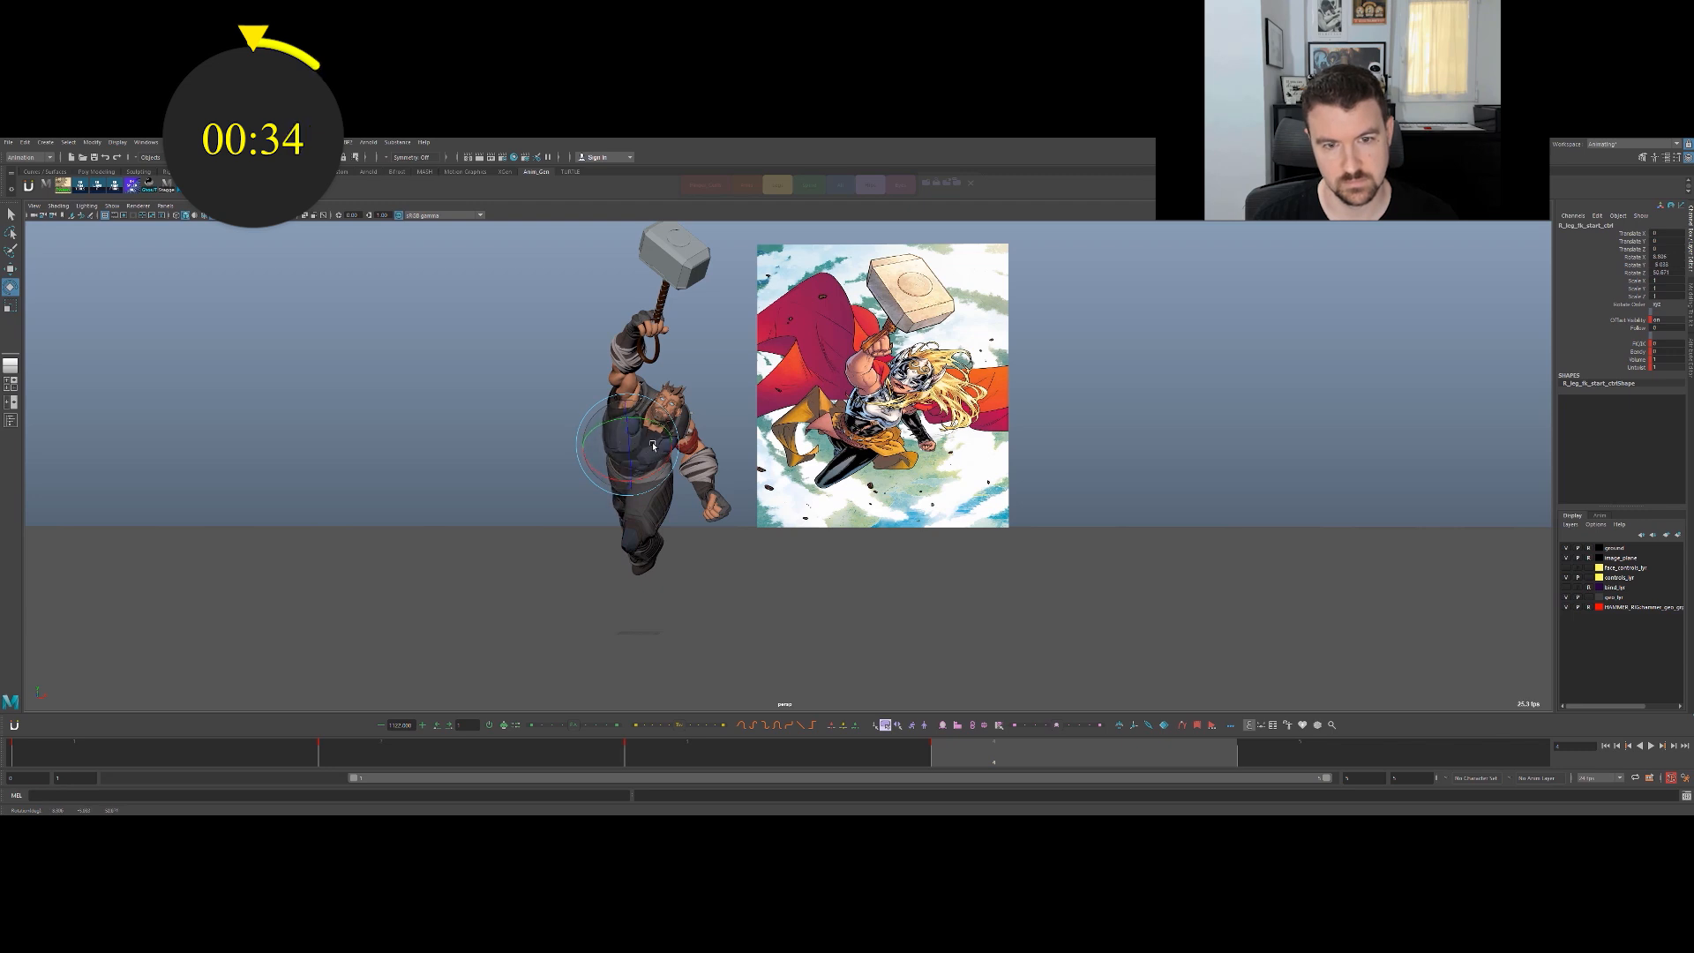
# Rotate the pelvis control to adjust the tilt of the hips under the torso.
pyautogui.click(679, 491)
pyautogui.moveTo(679, 491)
pyautogui.keyDown('alt'); pyautogui.mouseDown()
pyautogui.moveTo(794, 491)
pyautogui.moveTo(838, 512)
pyautogui.moveTo(674, 479)
pyautogui.mouseUp(); pyautogui.keyUp('alt')
pyautogui.press('e')
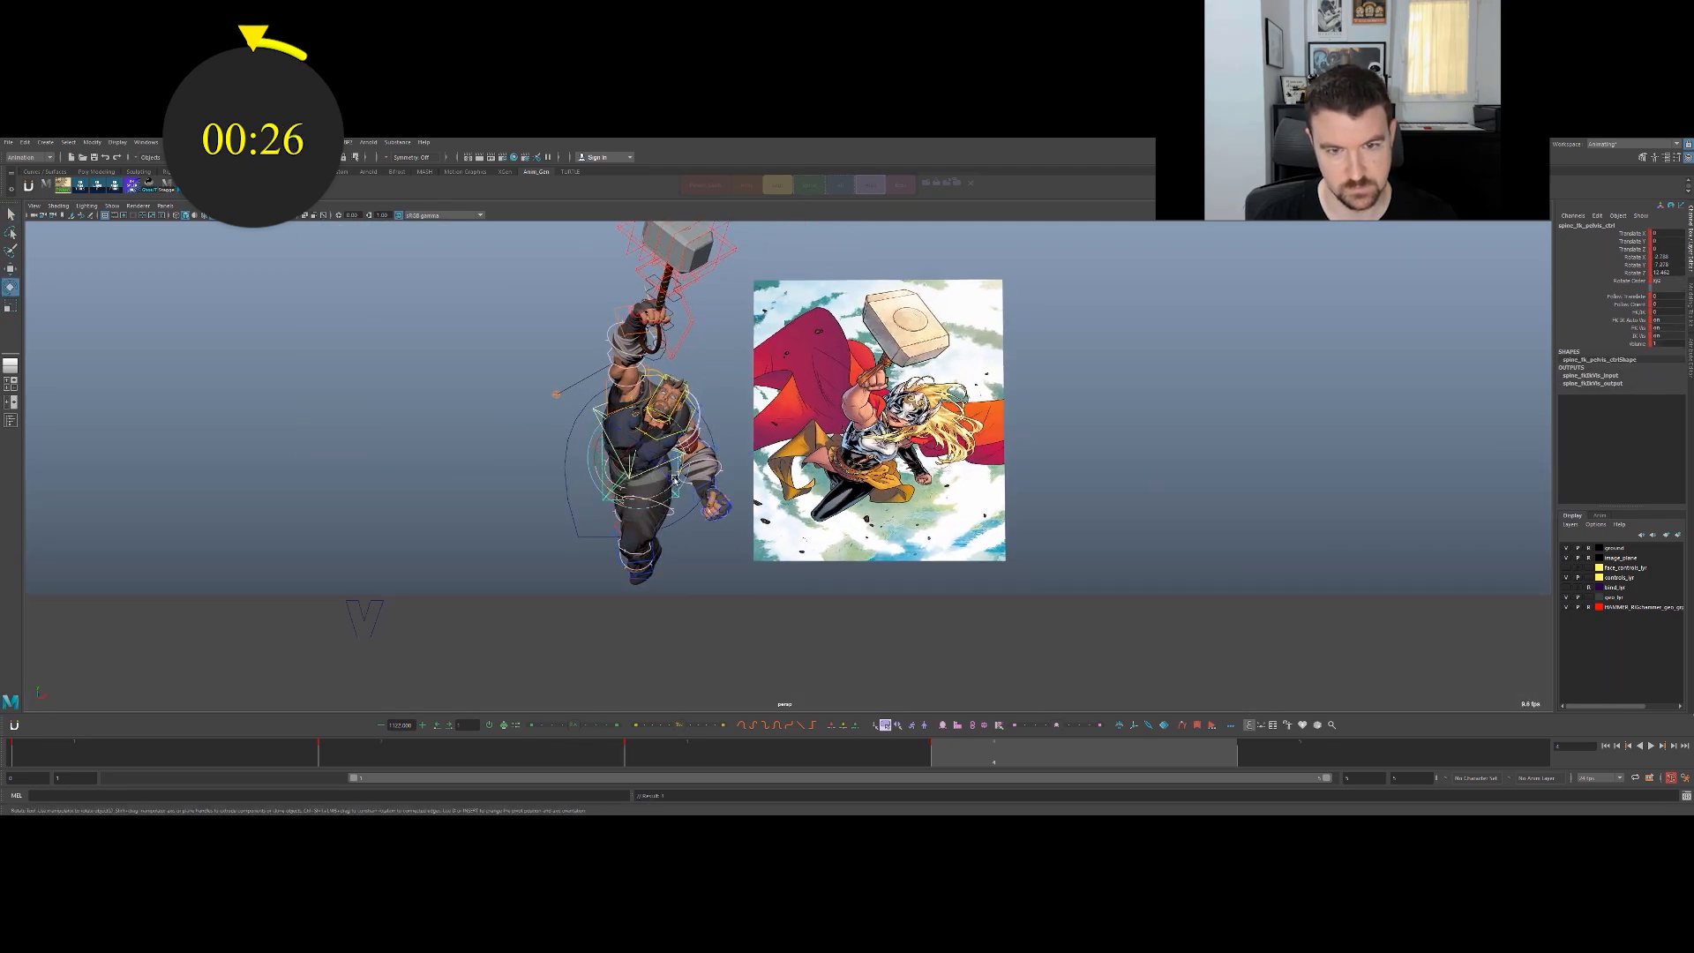
pyautogui.press('q')
pyautogui.click(674, 479)
pyautogui.press('e')
pyautogui.press('q')
pyautogui.click(684, 488)
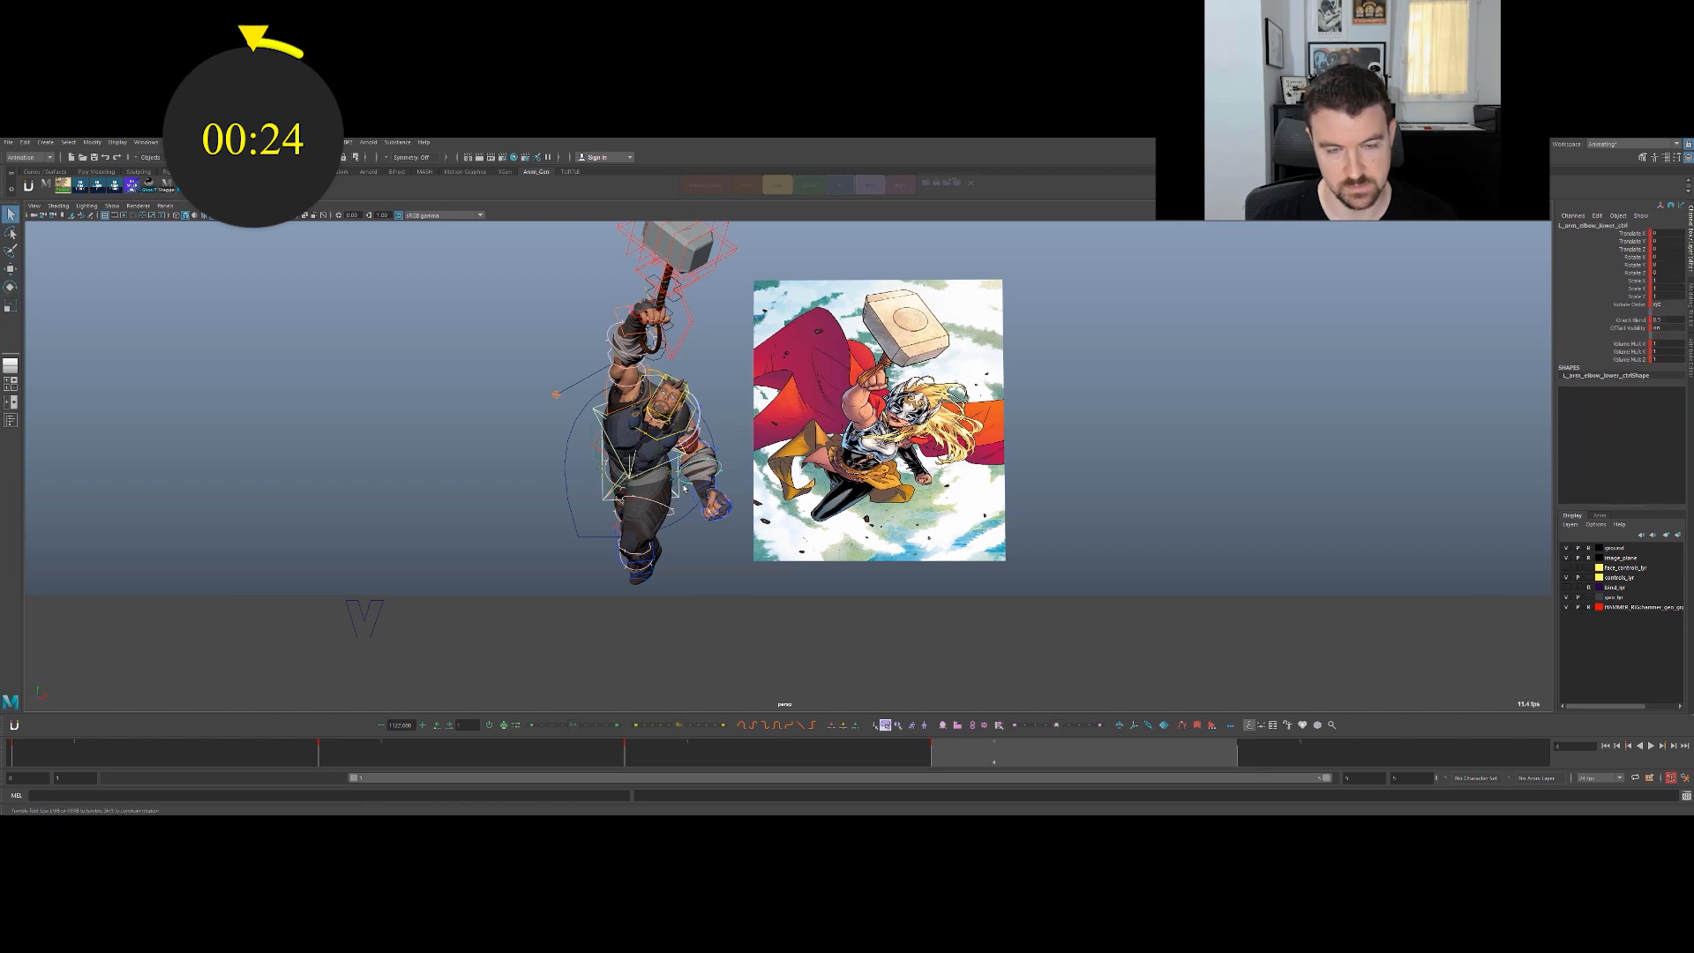
# Rotate the controls around the hips and lower spine to refine the flow from torso into legs.
pyautogui.keyDown('alt'); pyautogui.moveTo(684, 488); pyautogui.dragTo(919, 457); pyautogui.keyUp('alt')
pyautogui.scroll(3, 920, 457)
pyautogui.keyDown('alt'); pyautogui.moveTo(630, 496); pyautogui.dragTo(609, 467); pyautogui.keyUp('alt')
pyautogui.click(621, 470)
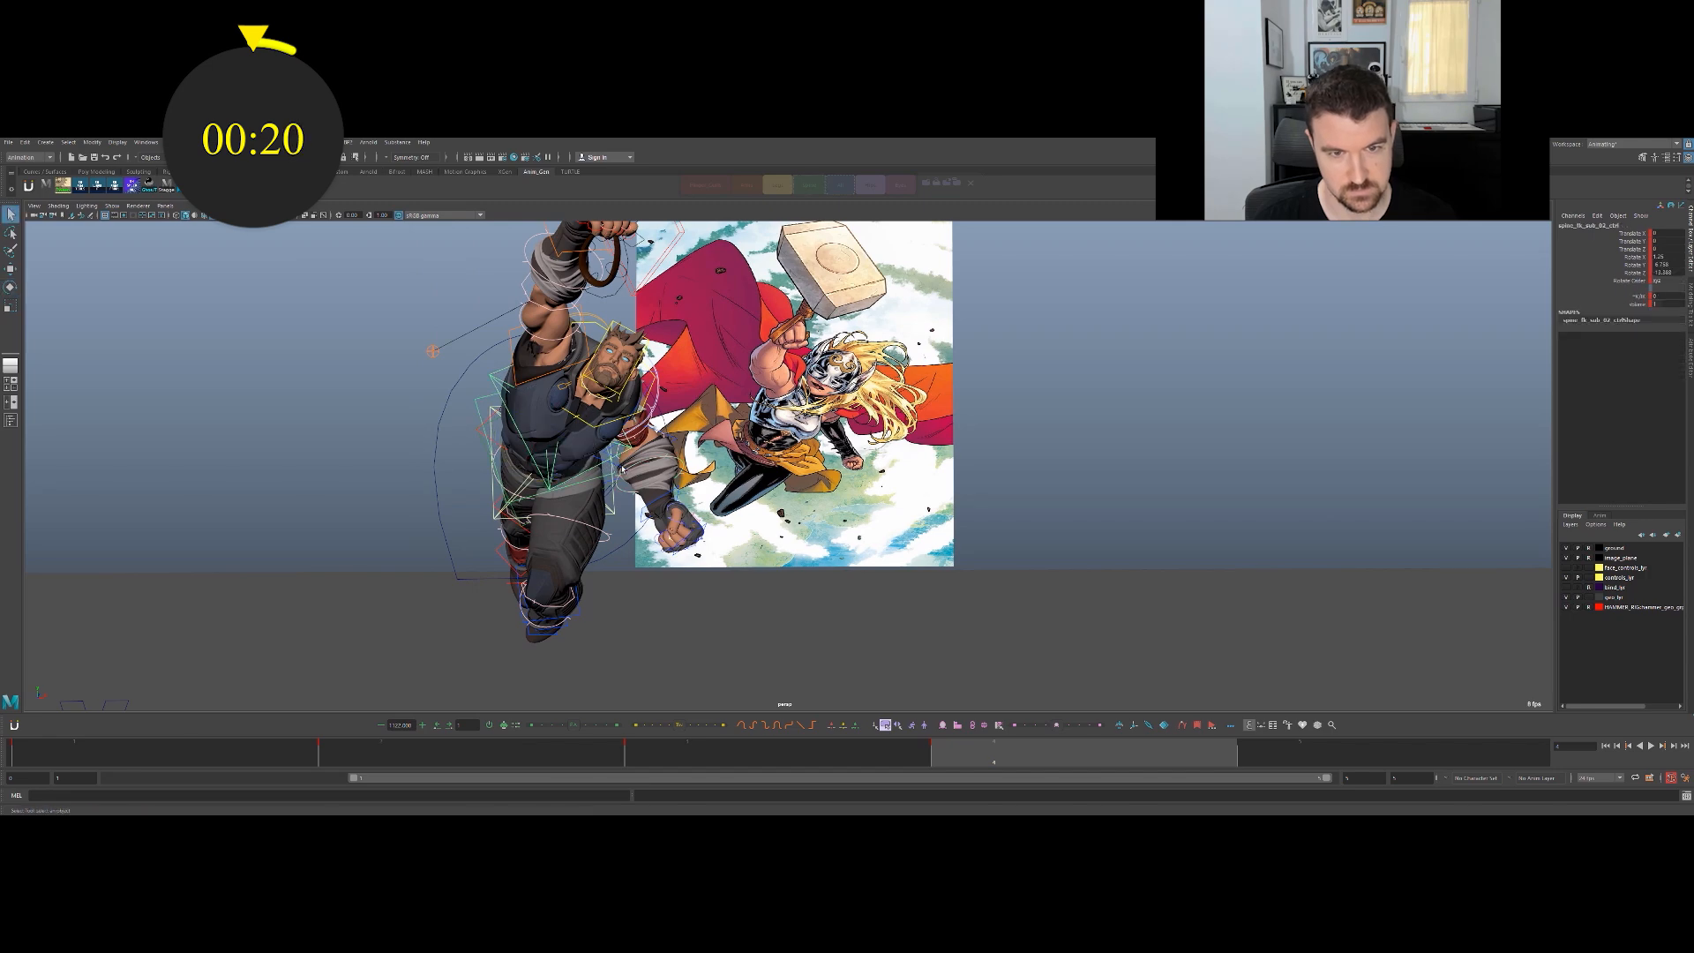
pyautogui.click(615, 495)
pyautogui.press('e')
pyautogui.moveTo(613, 481); pyautogui.dragTo(551, 485)
pyautogui.press('q')
pyautogui.click(569, 443)
pyautogui.press('e')
pyautogui.press('q')
# Adjust the left thigh FK control and hide the rig controls to check the full silhouette.
pyautogui.press('e')
pyautogui.keyDown('alt'); pyautogui.moveTo(684, 476); pyautogui.dragTo(637, 468); pyautogui.keyUp('alt')
pyautogui.click(660, 486)
pyautogui.press('q')
pyautogui.keyDown('alt'); pyautogui.moveTo(503, 466); pyautogui.dragTo(441, 466, button='right'); pyautogui.keyUp('alt')
pyautogui.keyDown('alt'); pyautogui.moveTo(750, 454); pyautogui.dragTo(692, 472); pyautogui.keyUp('alt')
pyautogui.hotkey('alt', '1')
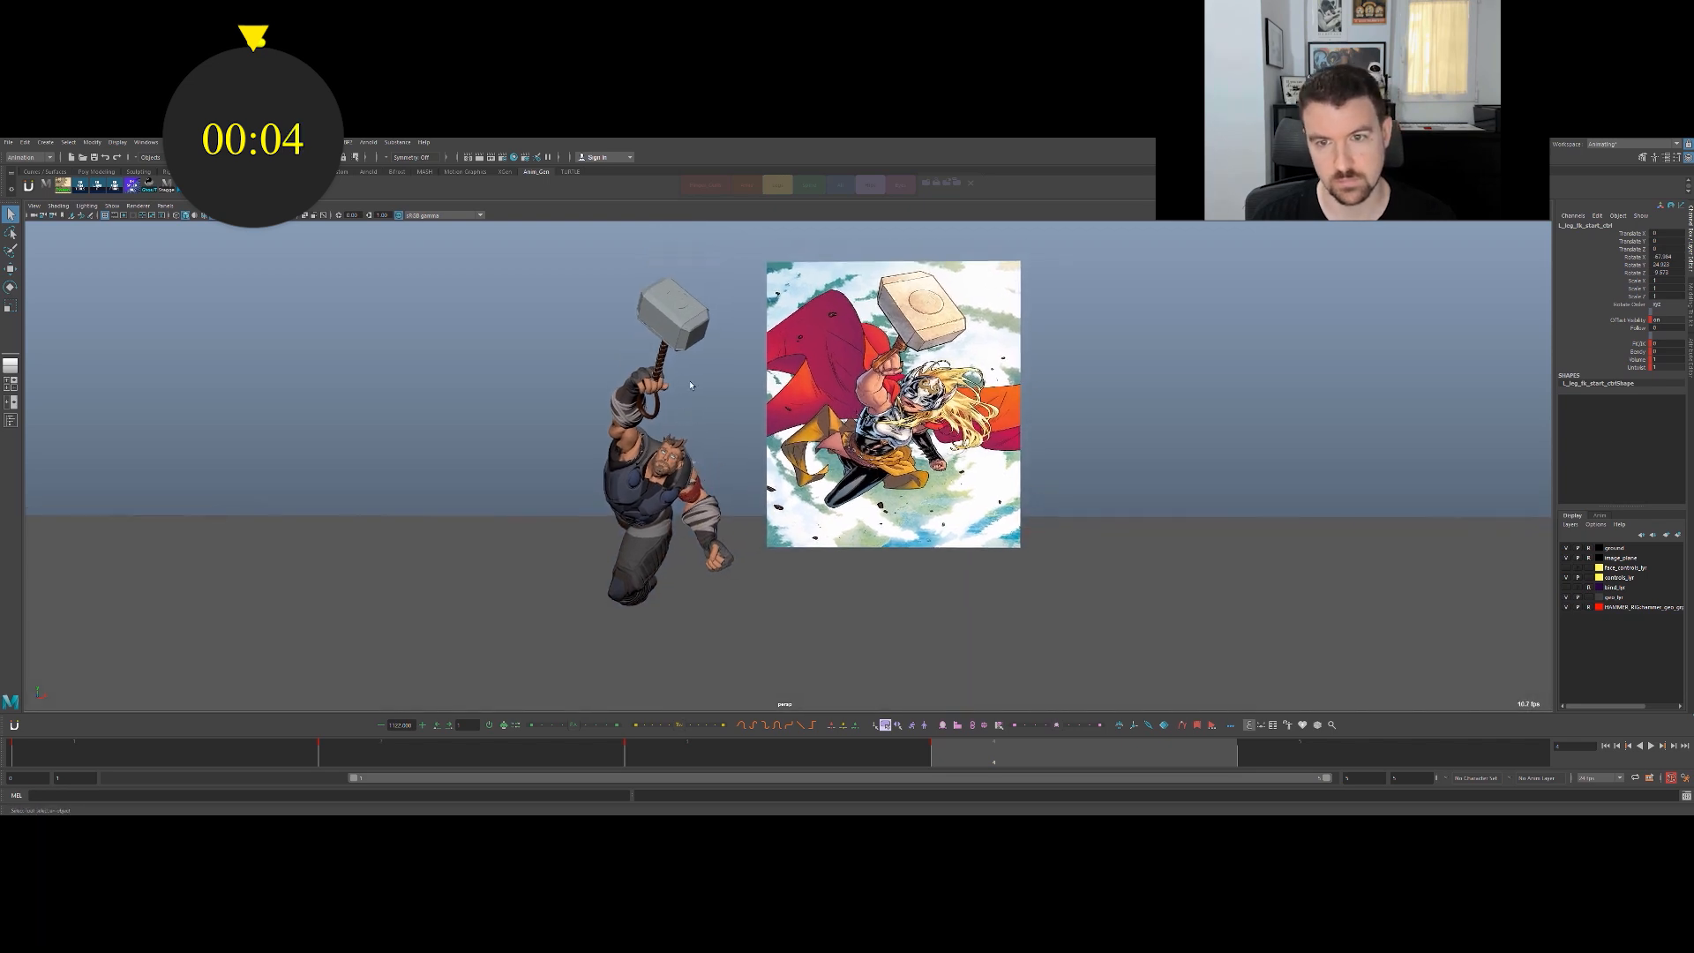
# Move the hammer's handle control to fit the right fist, and hide the rig controls to compare with the reference.
pyautogui.click(692, 337)
pyautogui.hotkey('alt', '1')
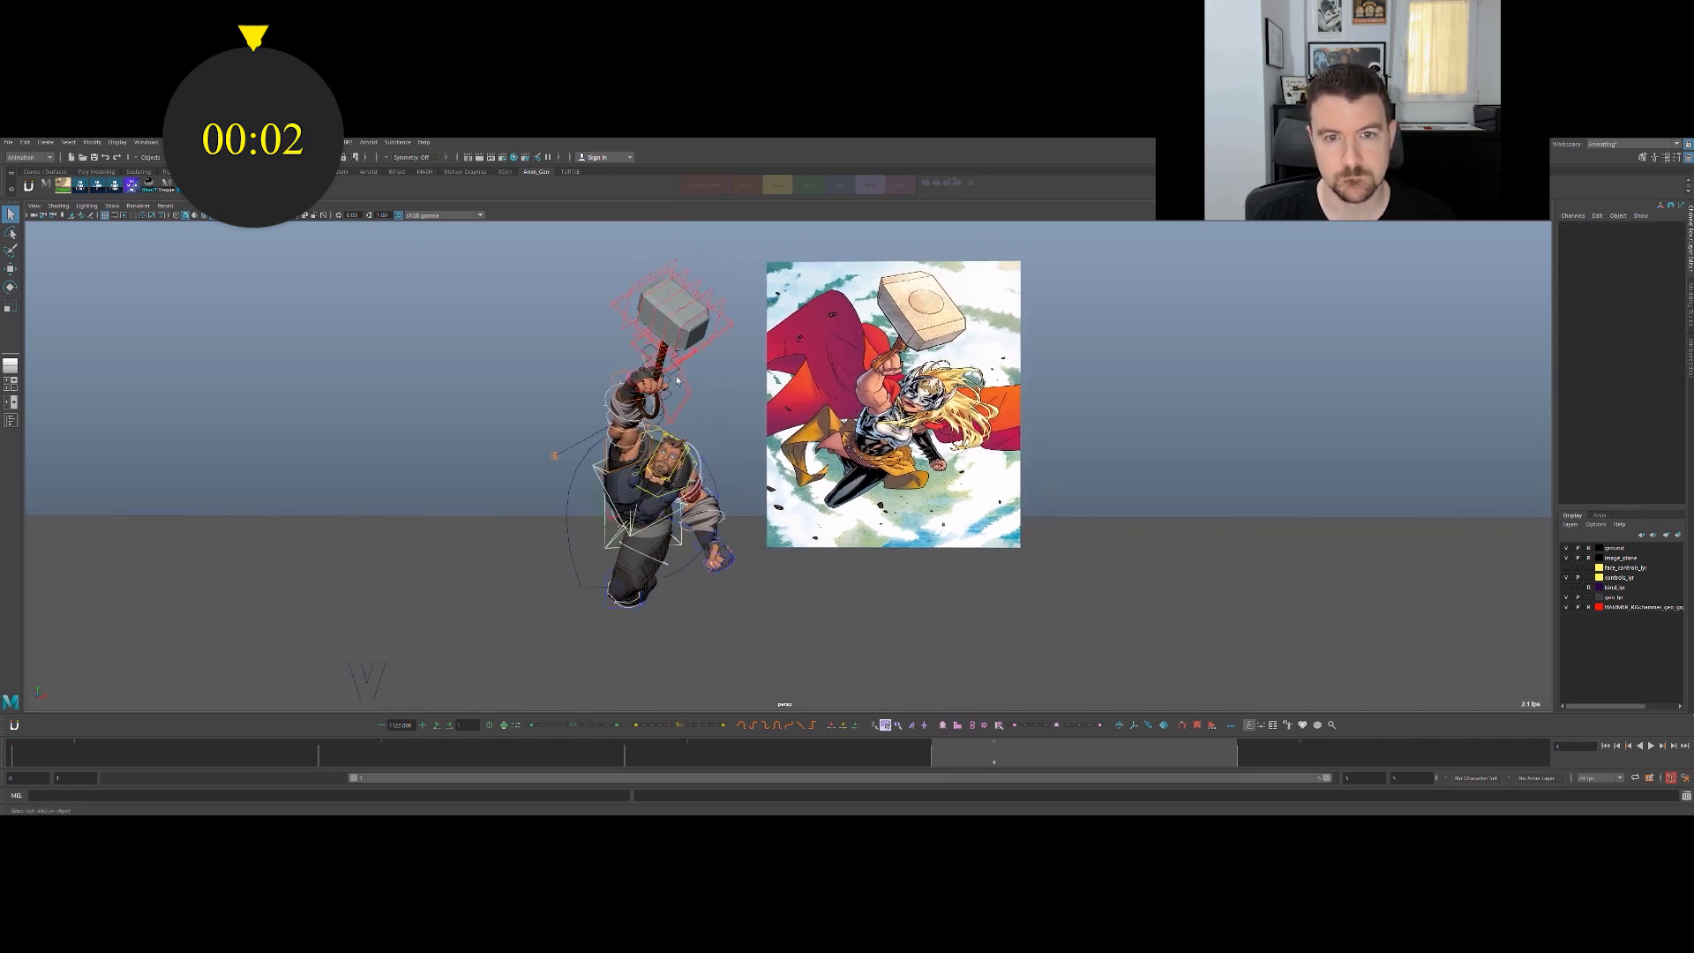
pyautogui.click(685, 389)
pyautogui.press('w')
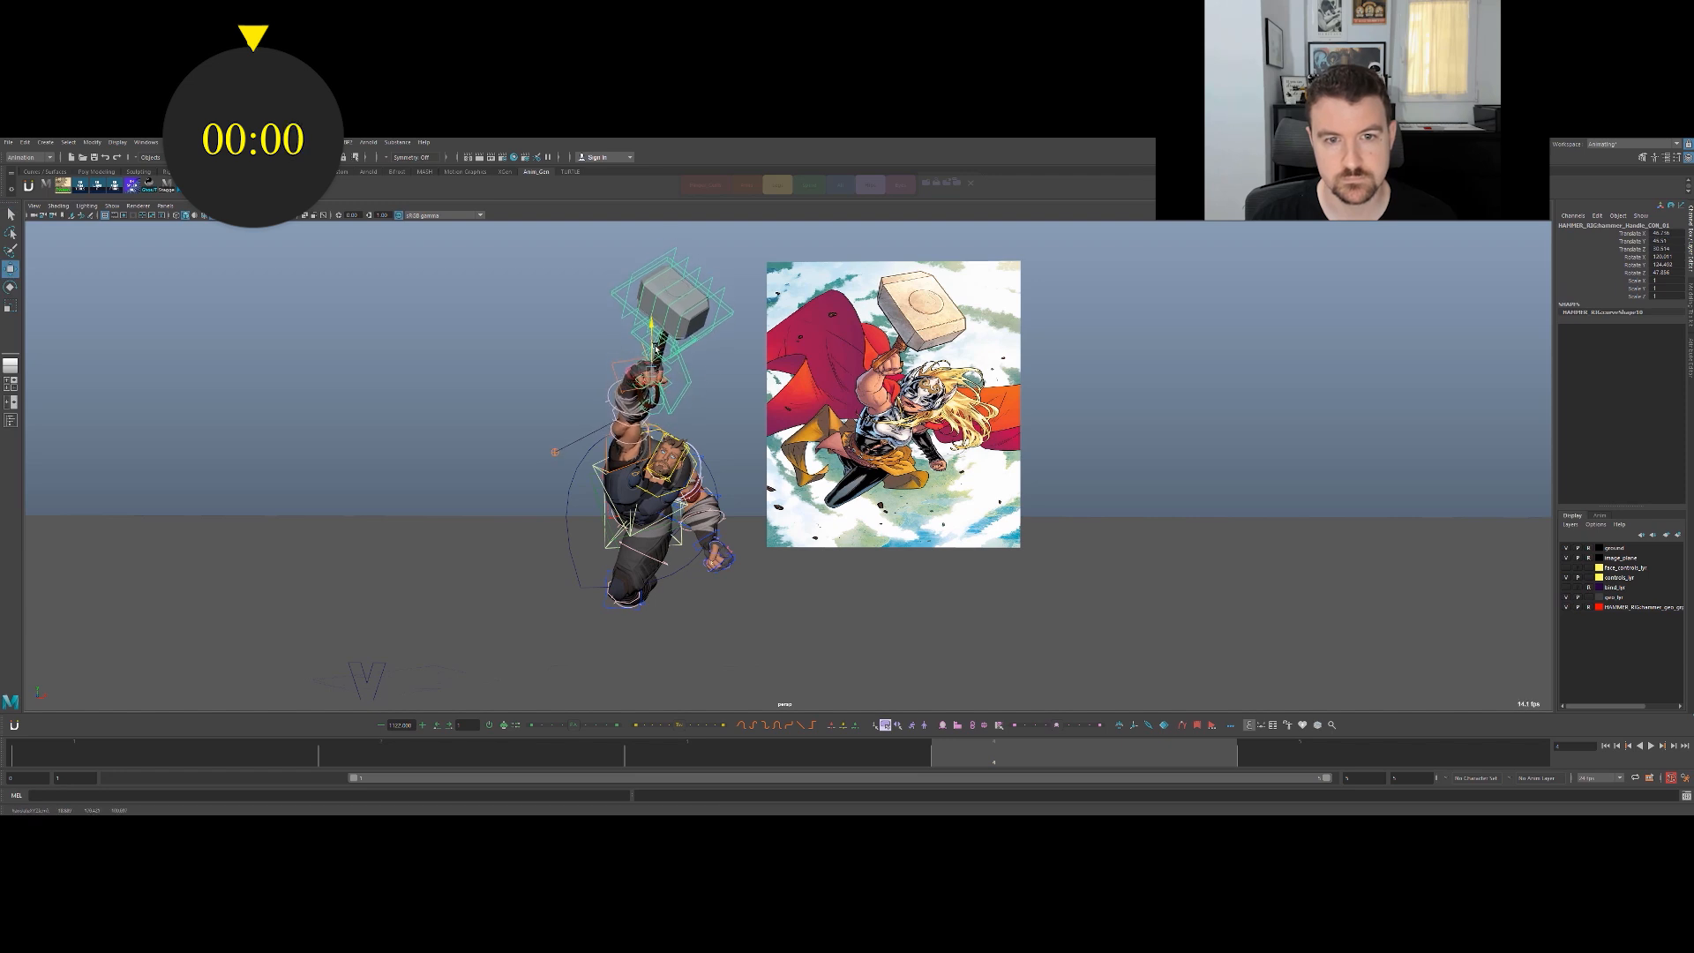
pyautogui.click(556, 408)
pyautogui.hotkey('alt', '1')
pyautogui.keyDown('alt'); pyautogui.moveTo(732, 327); pyautogui.dragTo(719, 327, button='right'); pyautogui.keyUp('alt')
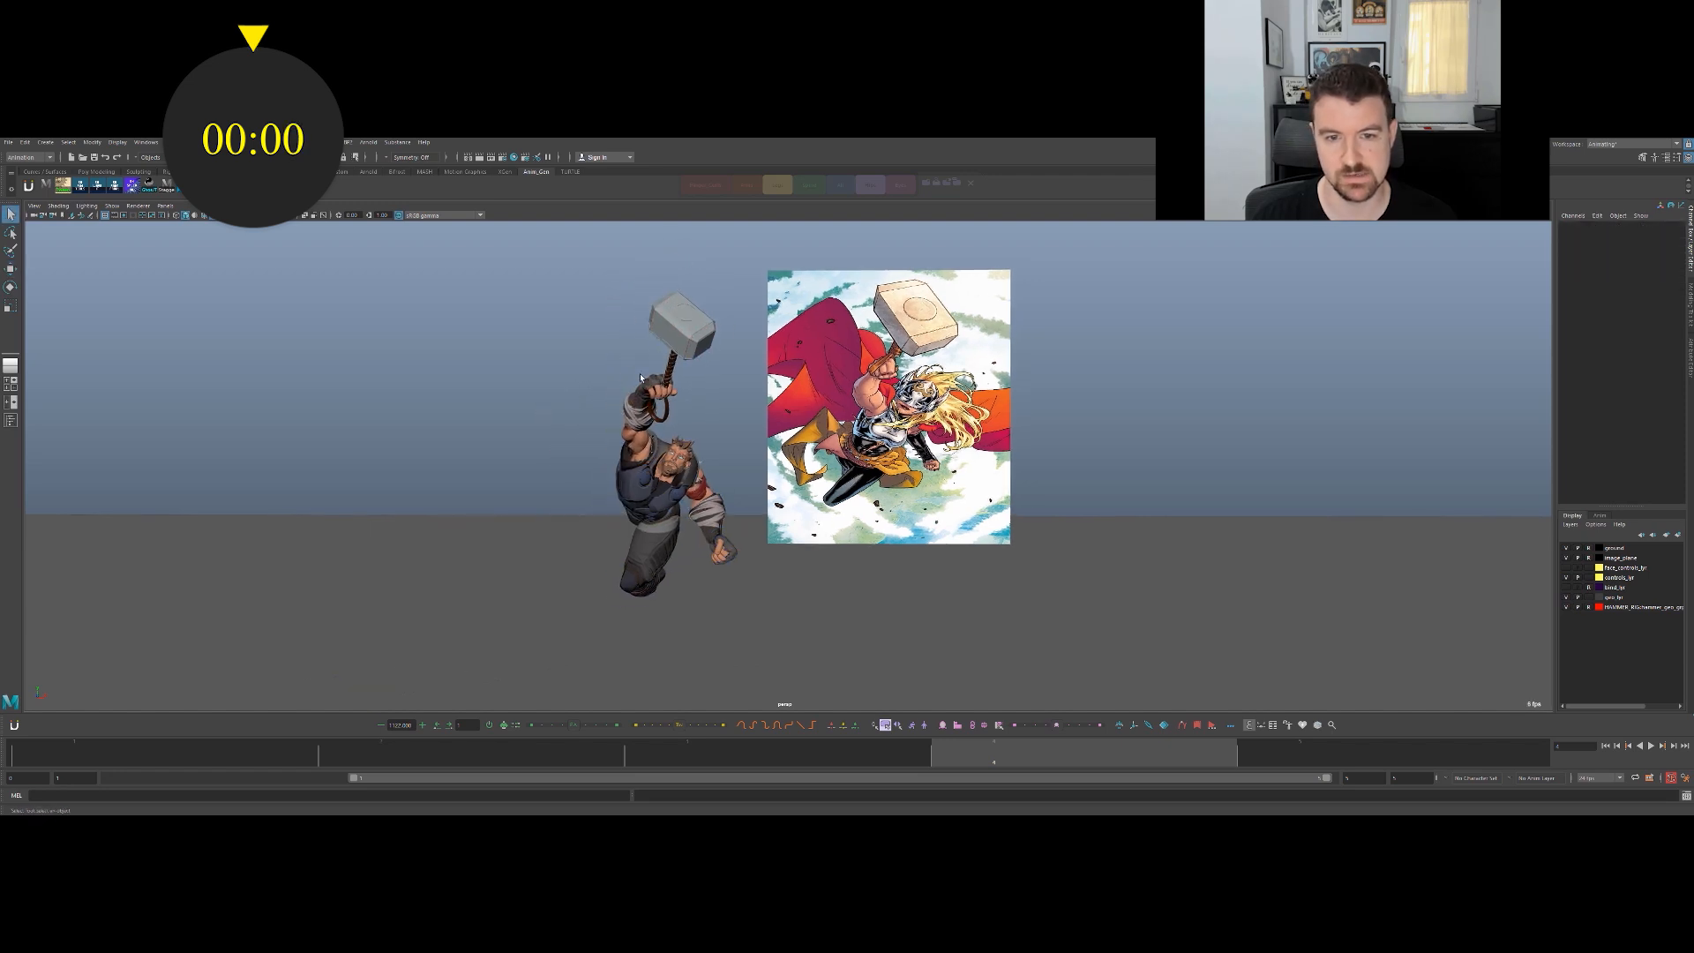
pyautogui.keyDown('alt'); pyautogui.moveTo(719, 327); pyautogui.dragTo(711, 333, button='middle'); pyautogui.keyUp('alt')
pyautogui.keyDown('alt'); pyautogui.moveTo(711, 334); pyautogui.dragTo(721, 321); pyautogui.keyUp('alt')
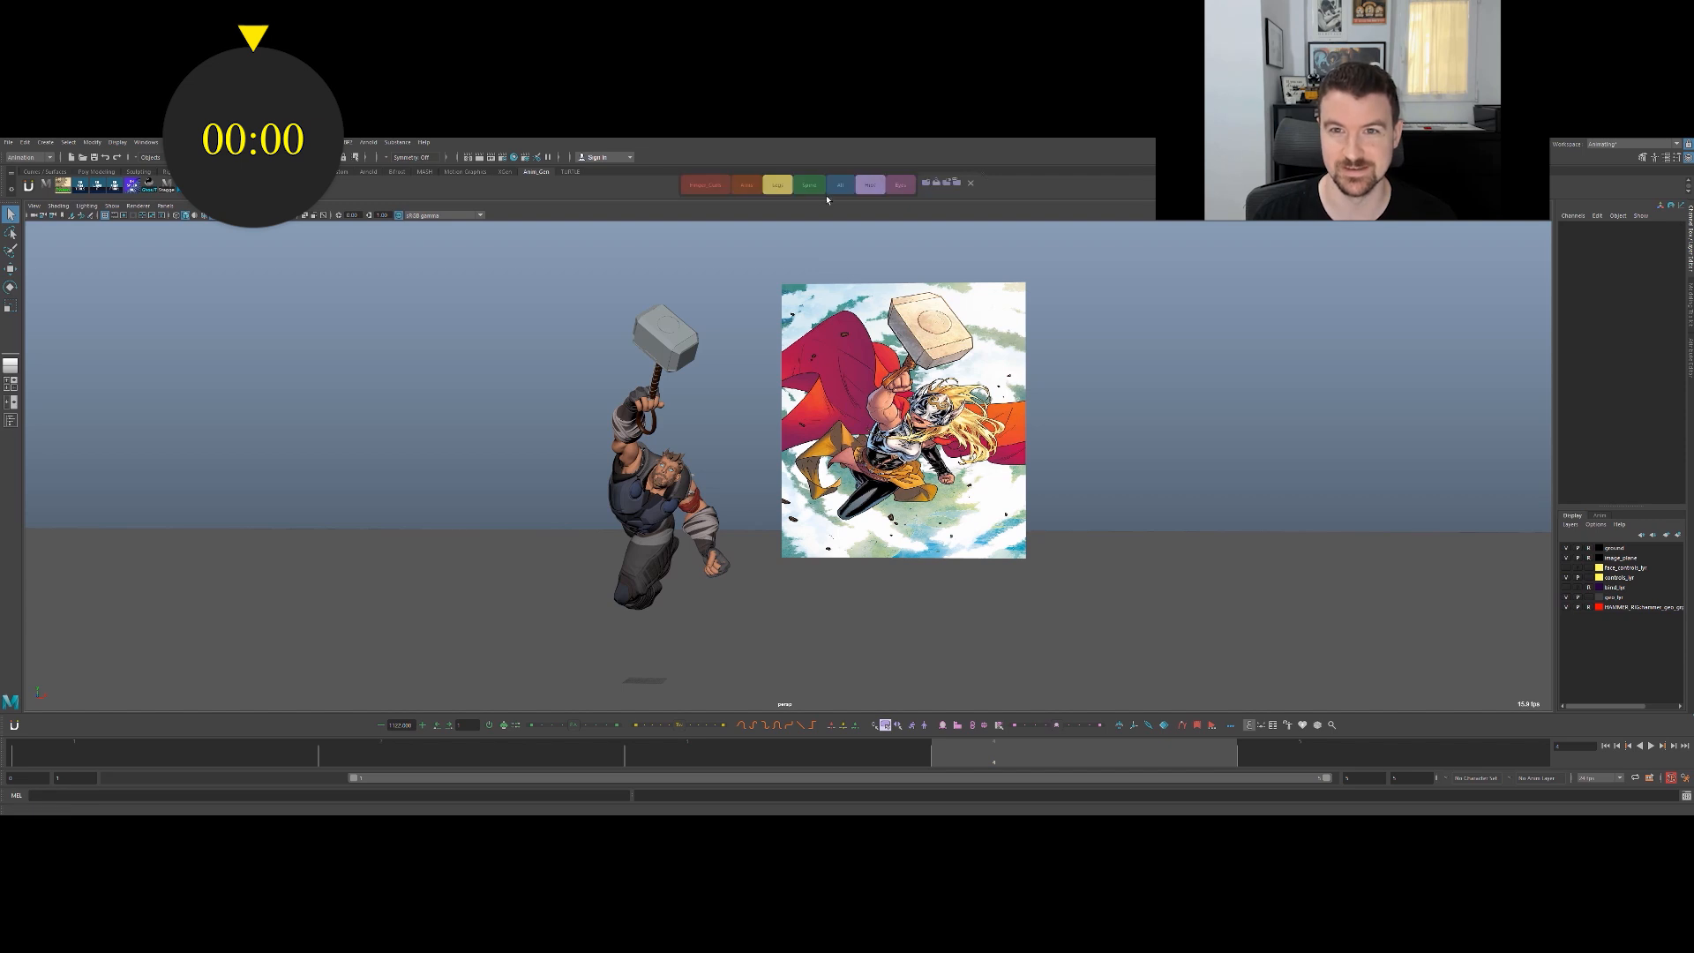
# Select all of the rig's controls and save the scene with the fourth pose.
pyautogui.click(840, 186)
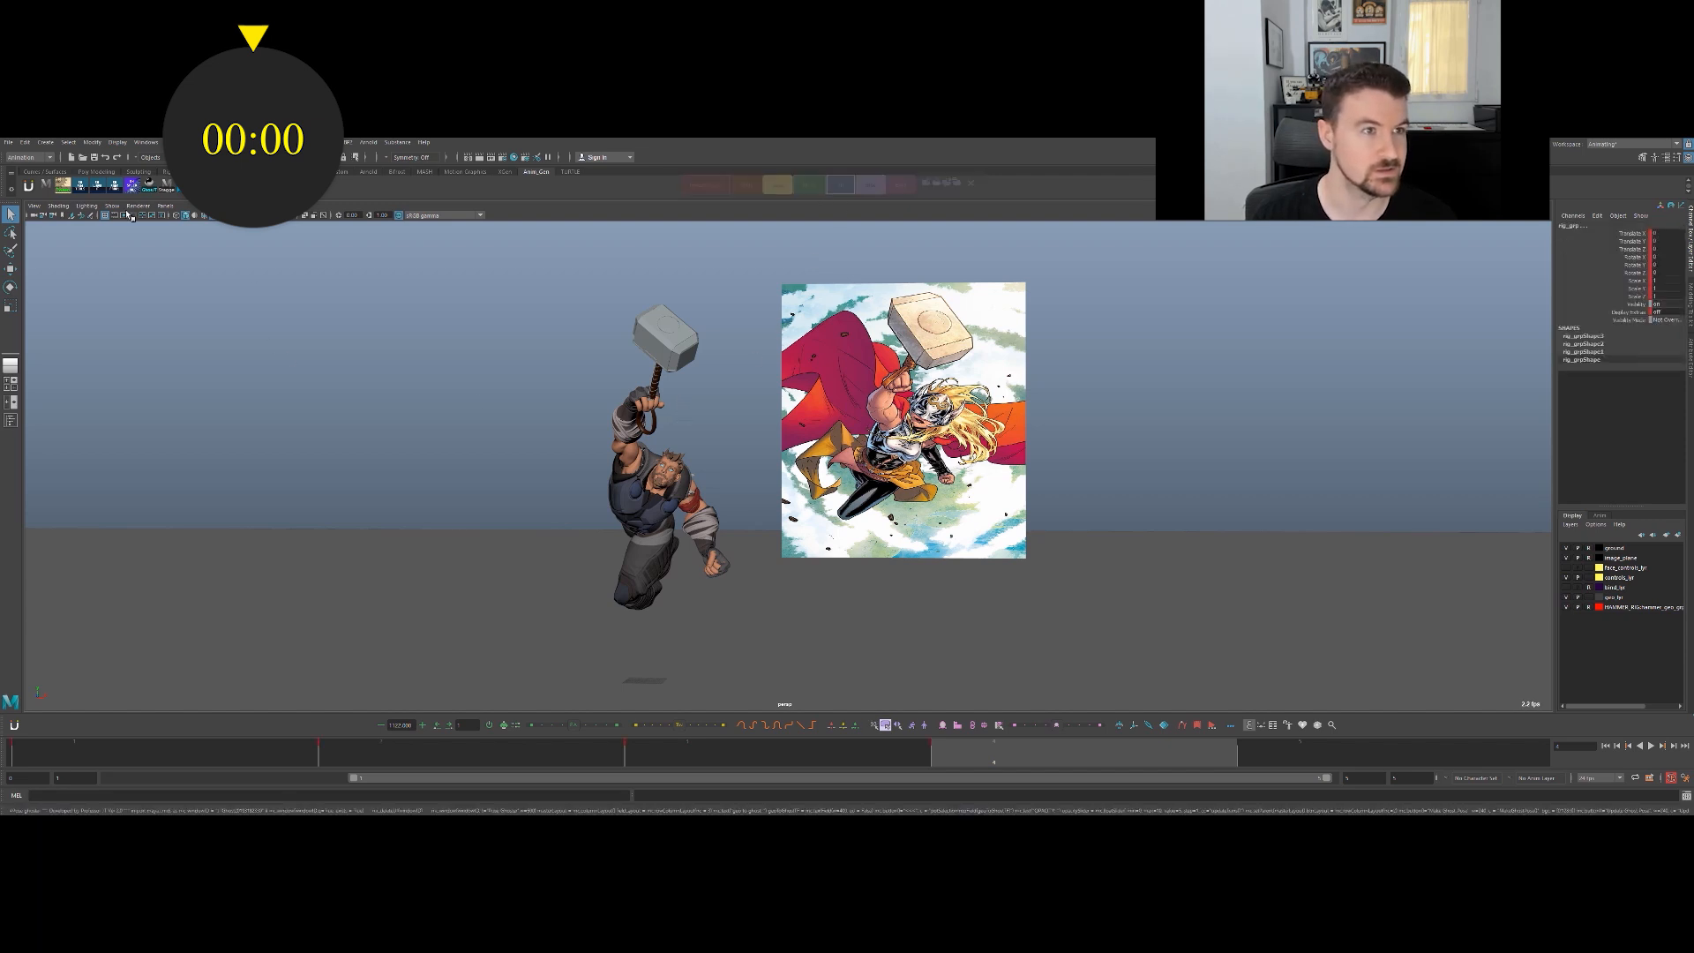
pyautogui.click(95, 158)
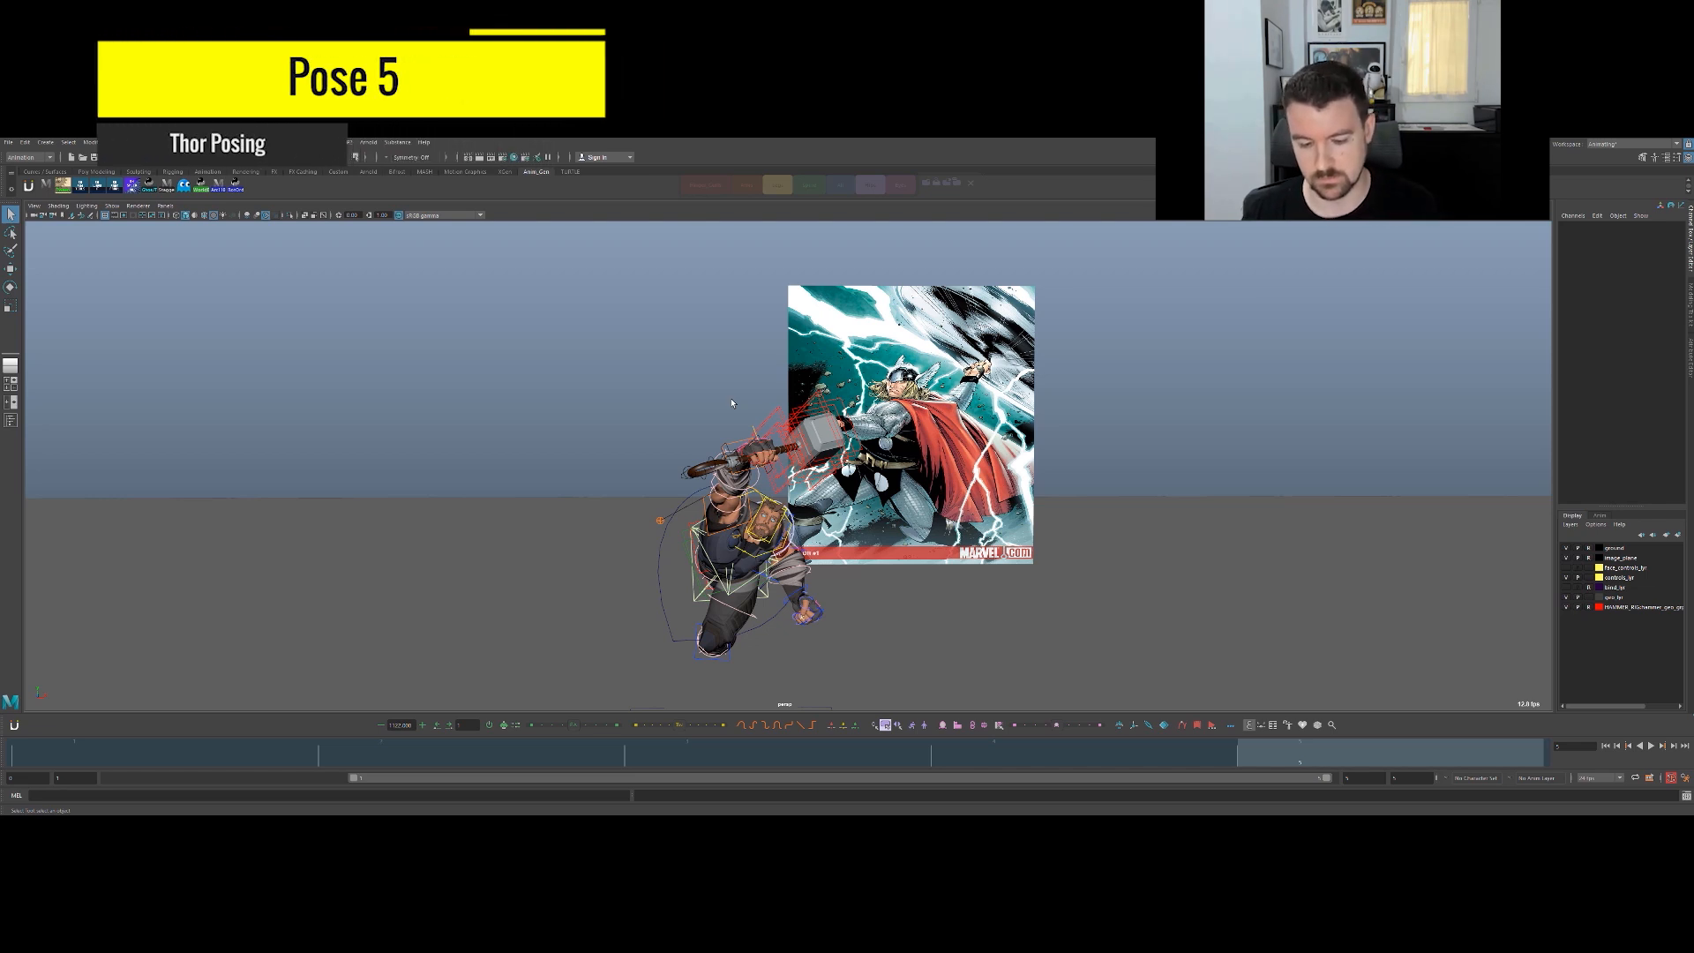
# For the fifth pose, switch both legs from FK to IK using the leg end control's attributes.
pyautogui.keyDown('alt'); pyautogui.moveTo(750, 458); pyautogui.dragTo(785, 463, button='right'); pyautogui.keyUp('alt')
pyautogui.keyDown('alt'); pyautogui.moveTo(785, 463); pyautogui.dragTo(873, 565); pyautogui.keyUp('alt')
pyautogui.keyDown('alt'); pyautogui.moveTo(529, 539); pyautogui.dragTo(714, 466, button='middle'); pyautogui.keyUp('alt')
pyautogui.keyDown('alt'); pyautogui.moveTo(715, 465); pyautogui.dragTo(657, 457); pyautogui.keyUp('alt')
pyautogui.keyDown('alt'); pyautogui.moveTo(476, 467); pyautogui.dragTo(556, 511); pyautogui.keyUp('alt')
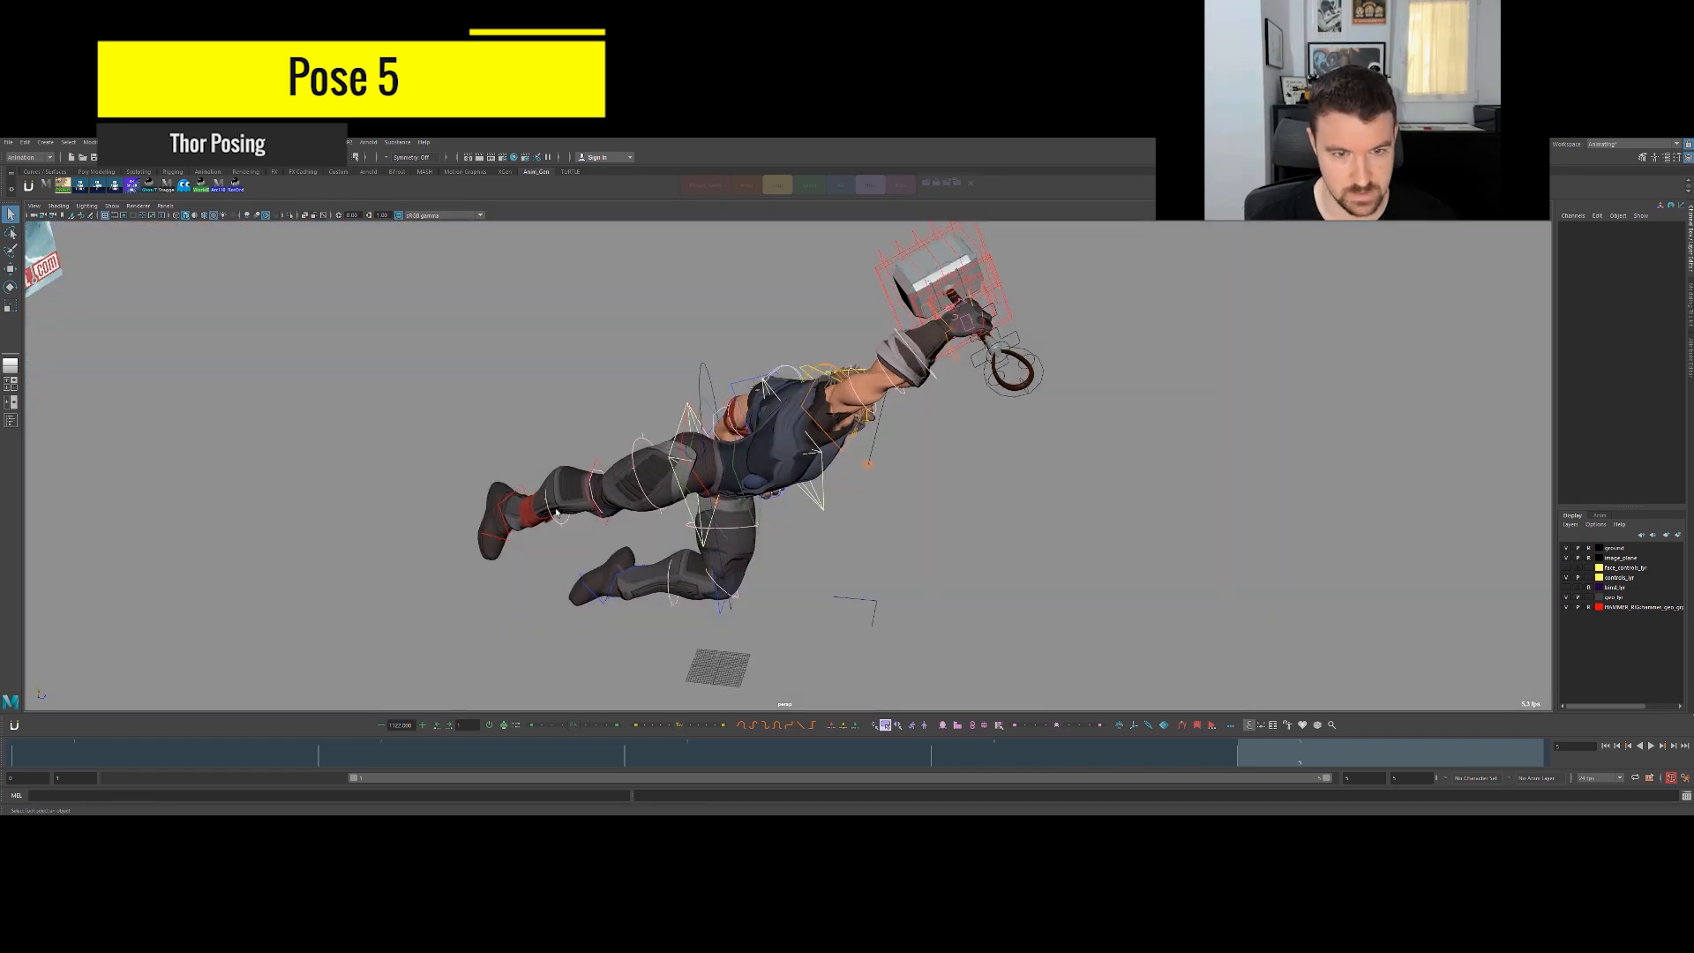
pyautogui.click(513, 499)
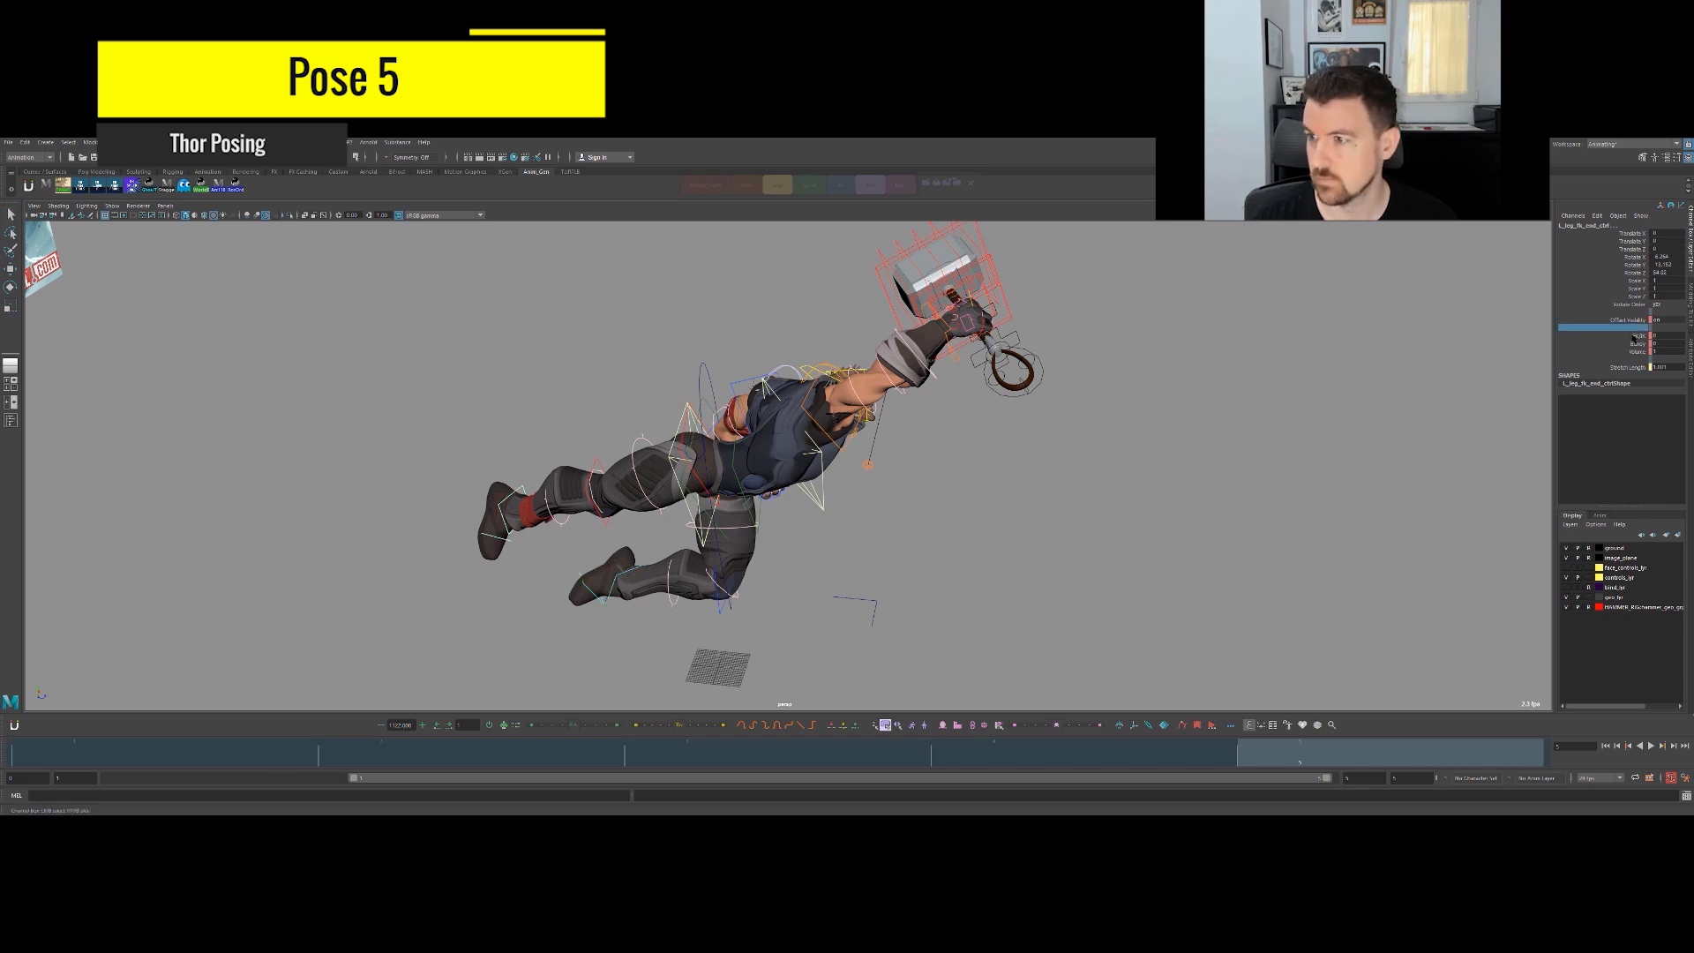
pyautogui.keyDown('alt'); pyautogui.moveTo(1207, 417); pyautogui.dragTo(882, 409); pyautogui.keyUp('alt')
pyautogui.keyDown('alt'); pyautogui.moveTo(882, 408); pyautogui.dragTo(994, 427, button='right'); pyautogui.keyUp('alt')
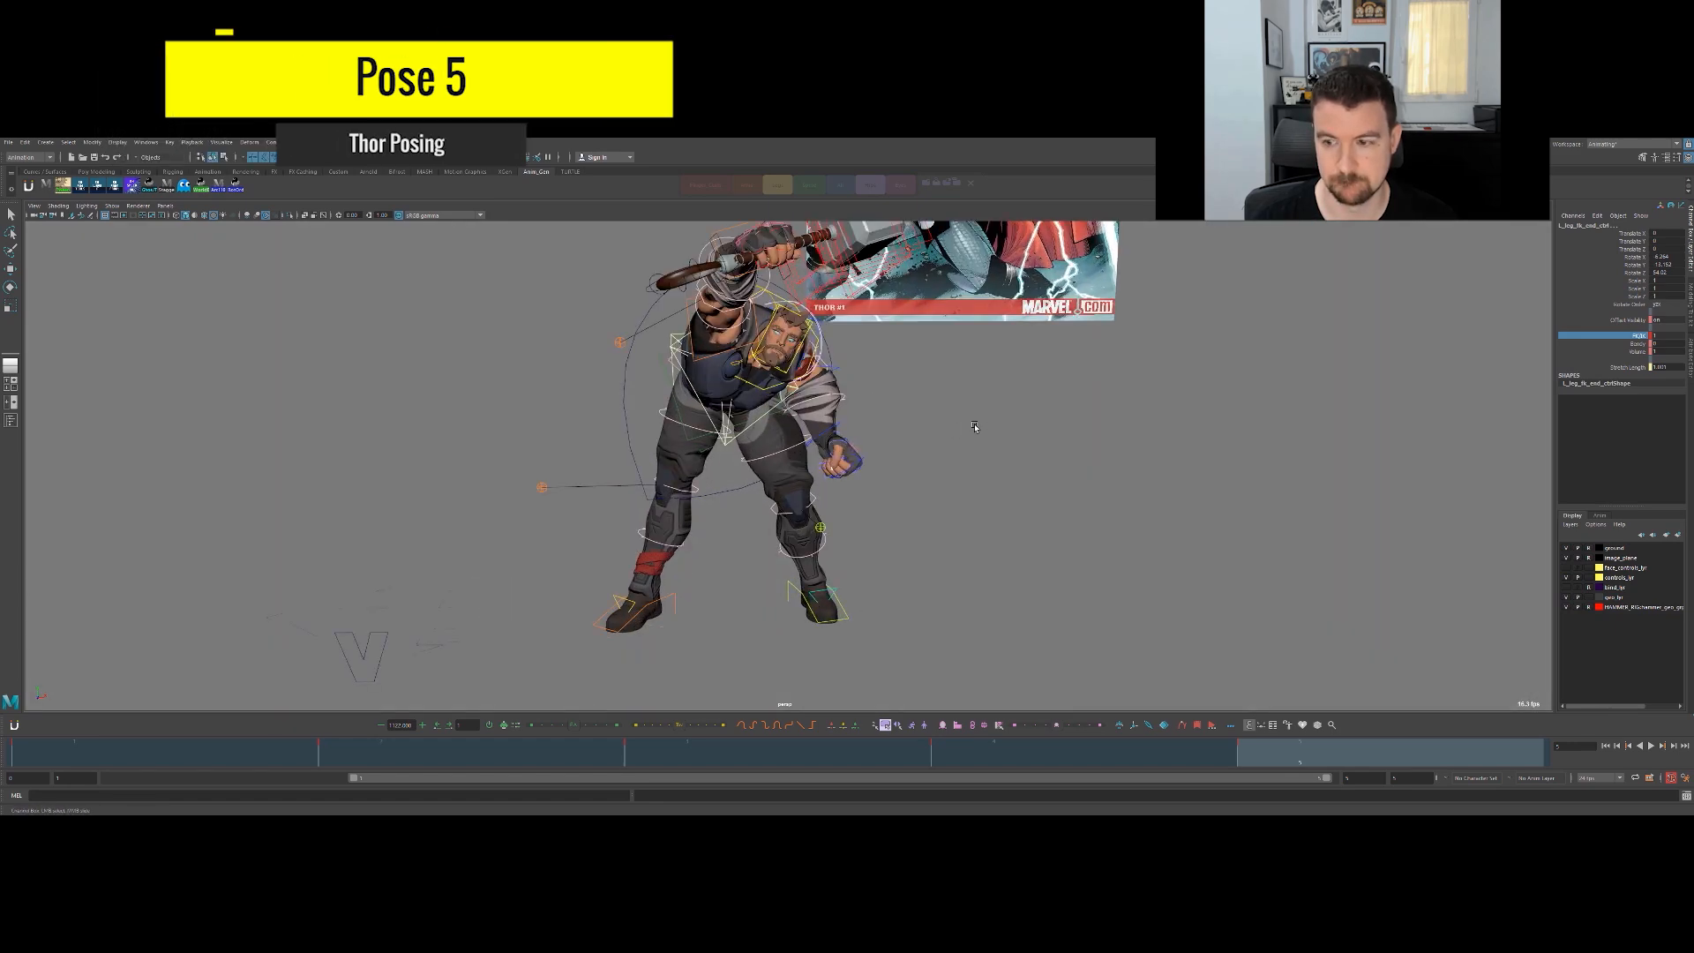
# Reset the centre-of-gravity control's translation and rotation to 0 so the body stands upright.
pyautogui.keyDown('alt'); pyautogui.moveTo(994, 427); pyautogui.dragTo(970, 379); pyautogui.keyUp('alt')
pyautogui.keyDown('alt'); pyautogui.moveTo(970, 379); pyautogui.dragTo(944, 476, button='middle'); pyautogui.keyUp('alt')
pyautogui.keyDown('alt'); pyautogui.moveTo(944, 477); pyautogui.dragTo(612, 481); pyautogui.keyUp('alt')
pyautogui.click(861, 477)
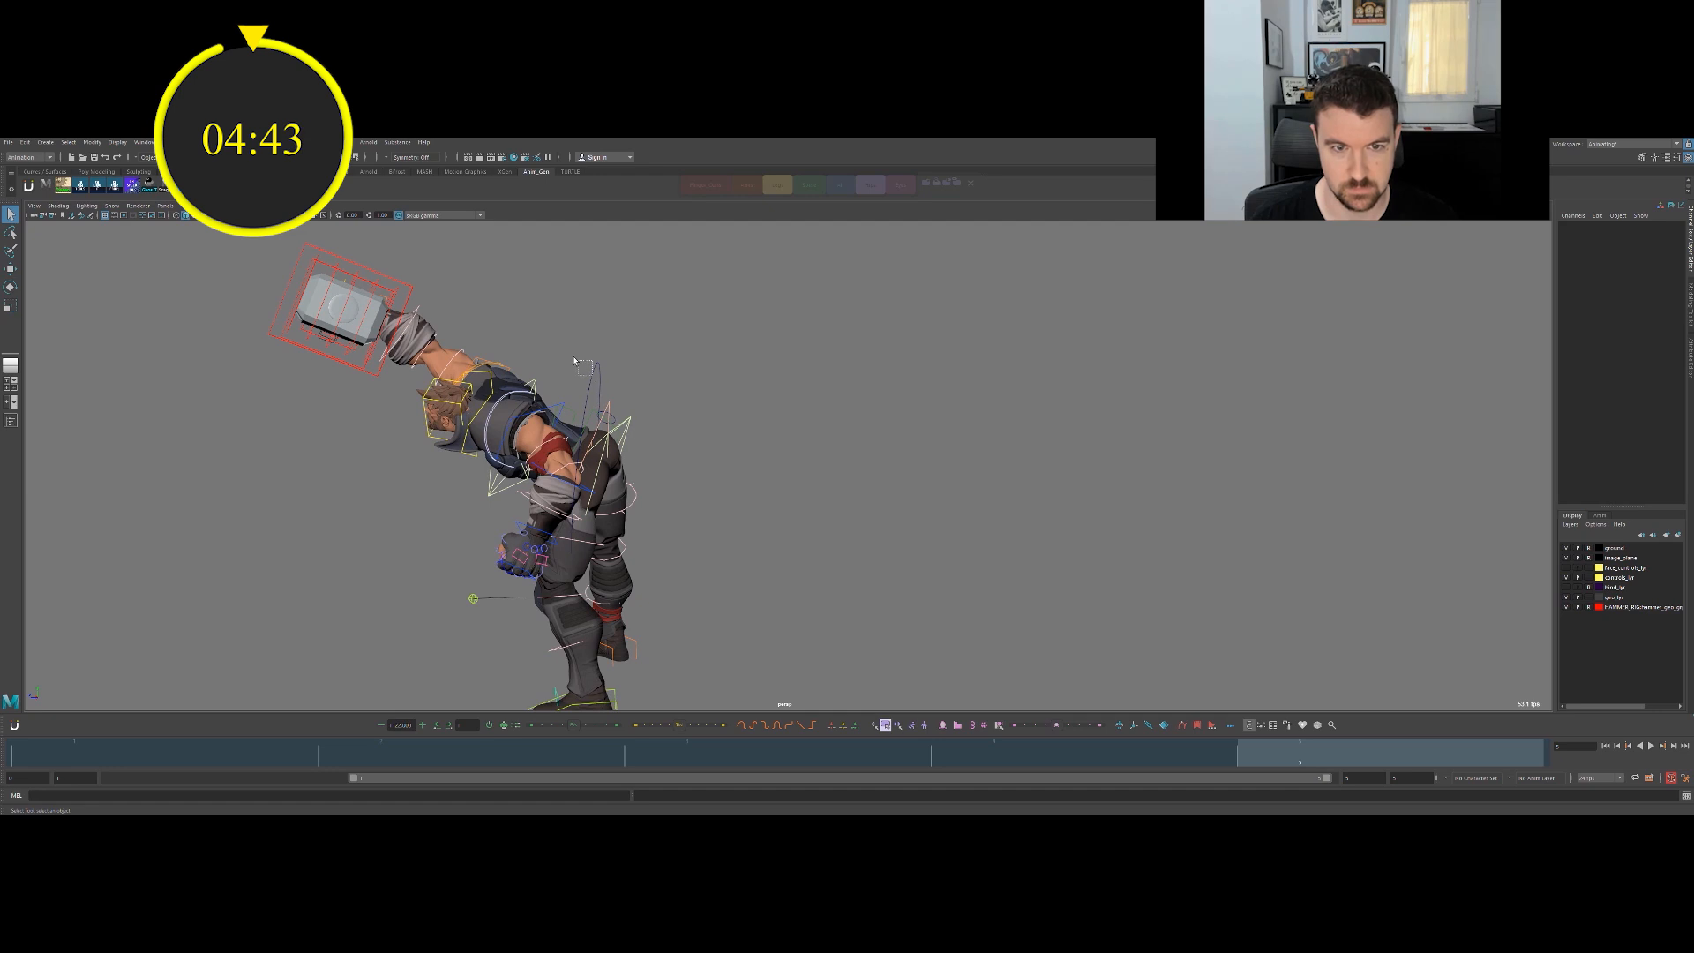
pyautogui.click(602, 366)
pyautogui.keyDown('alt'); pyautogui.moveTo(1238, 402); pyautogui.dragTo(1347, 394); pyautogui.keyUp('alt')
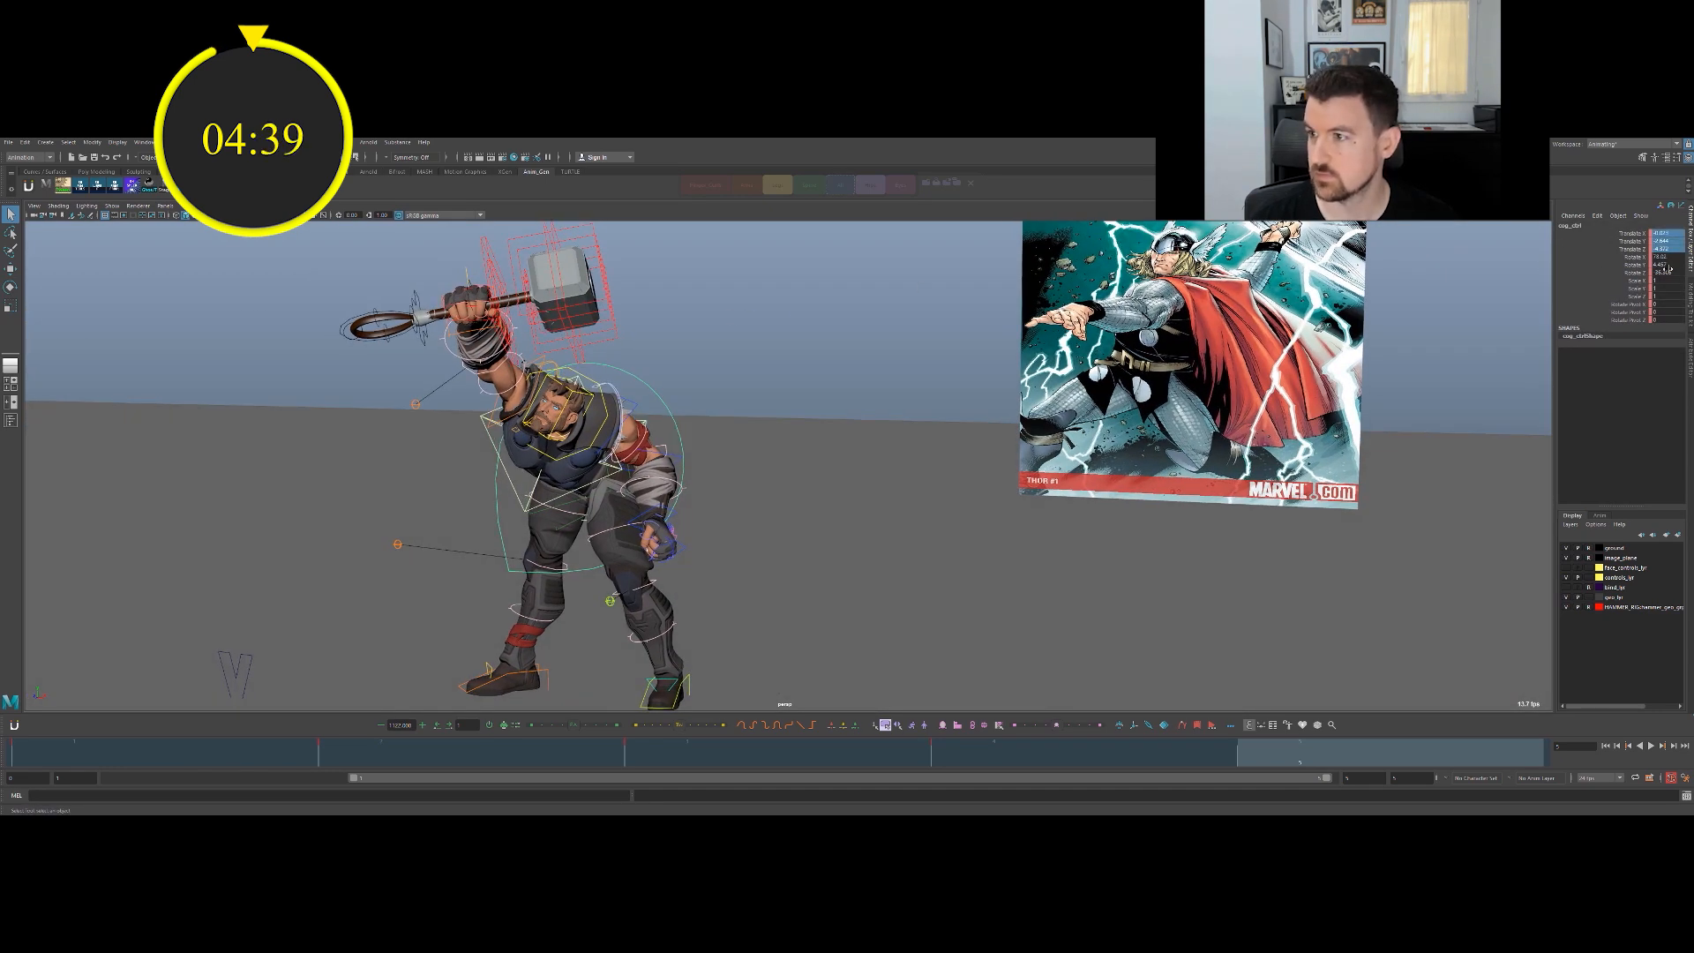
pyautogui.press('Return')
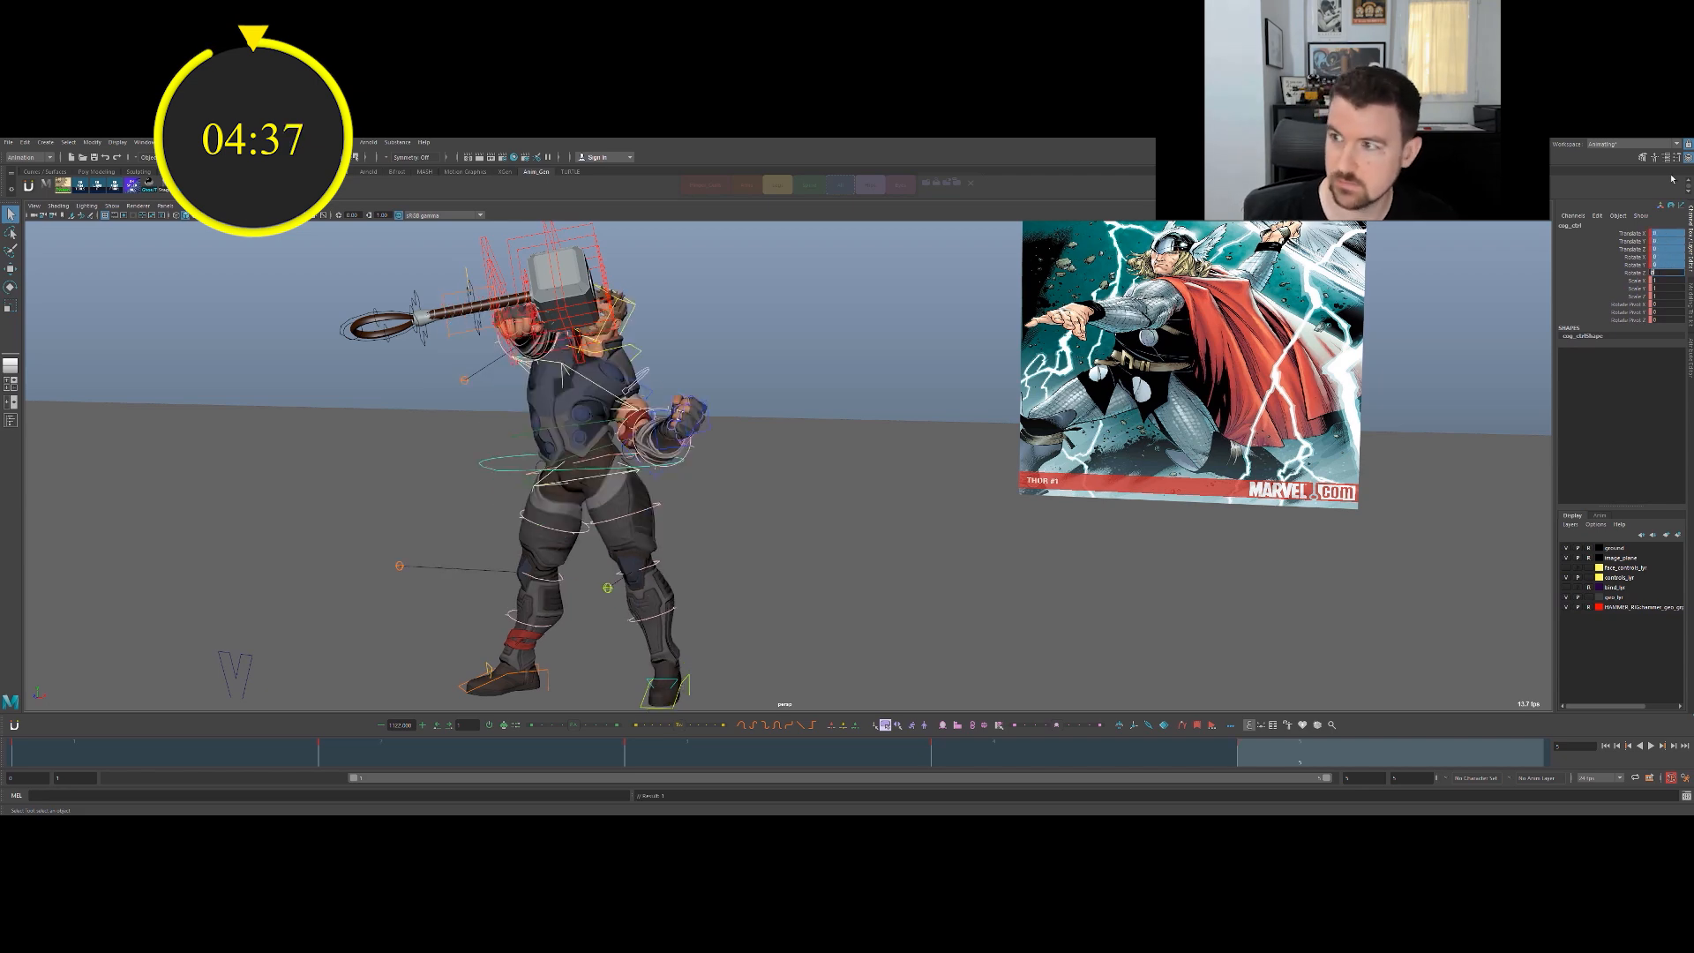
# Rotate the right foot's IK control to point the foot sideways for a wide stance.
pyautogui.click(791, 438)
pyautogui.keyDown('alt'); pyautogui.moveTo(790, 437); pyautogui.dragTo(727, 604); pyautogui.keyUp('alt')
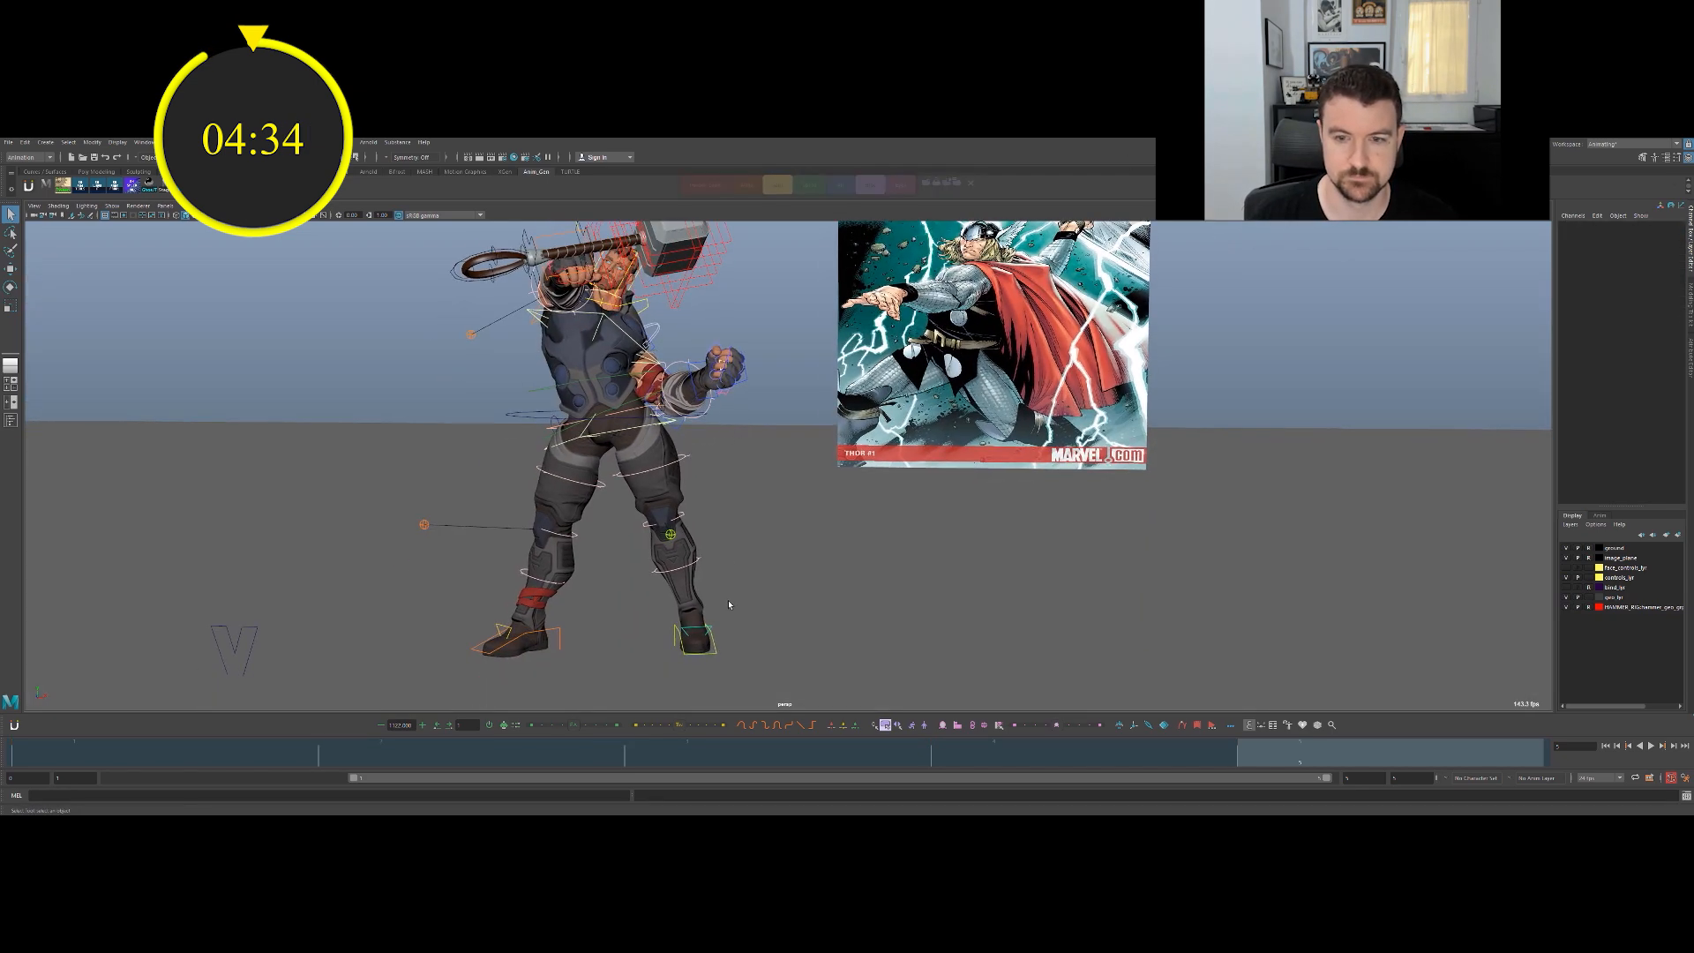
pyautogui.press('e')
pyautogui.click(555, 631)
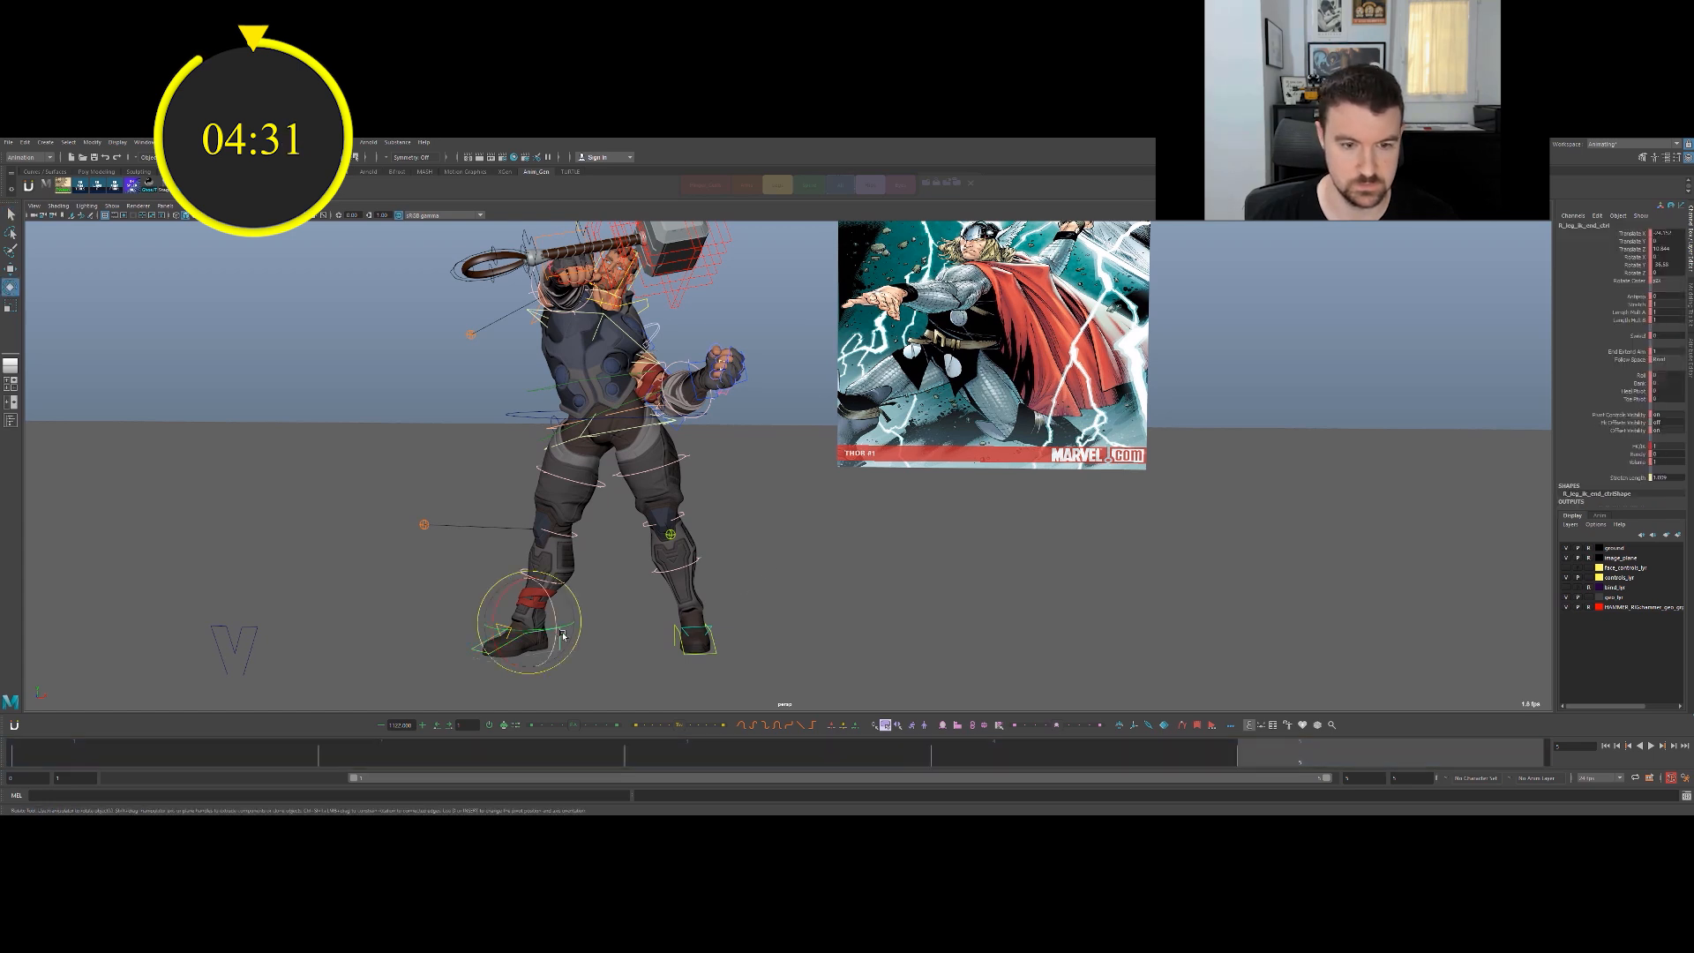
pyautogui.moveTo(556, 635); pyautogui.dragTo(513, 638)
pyautogui.press('q')
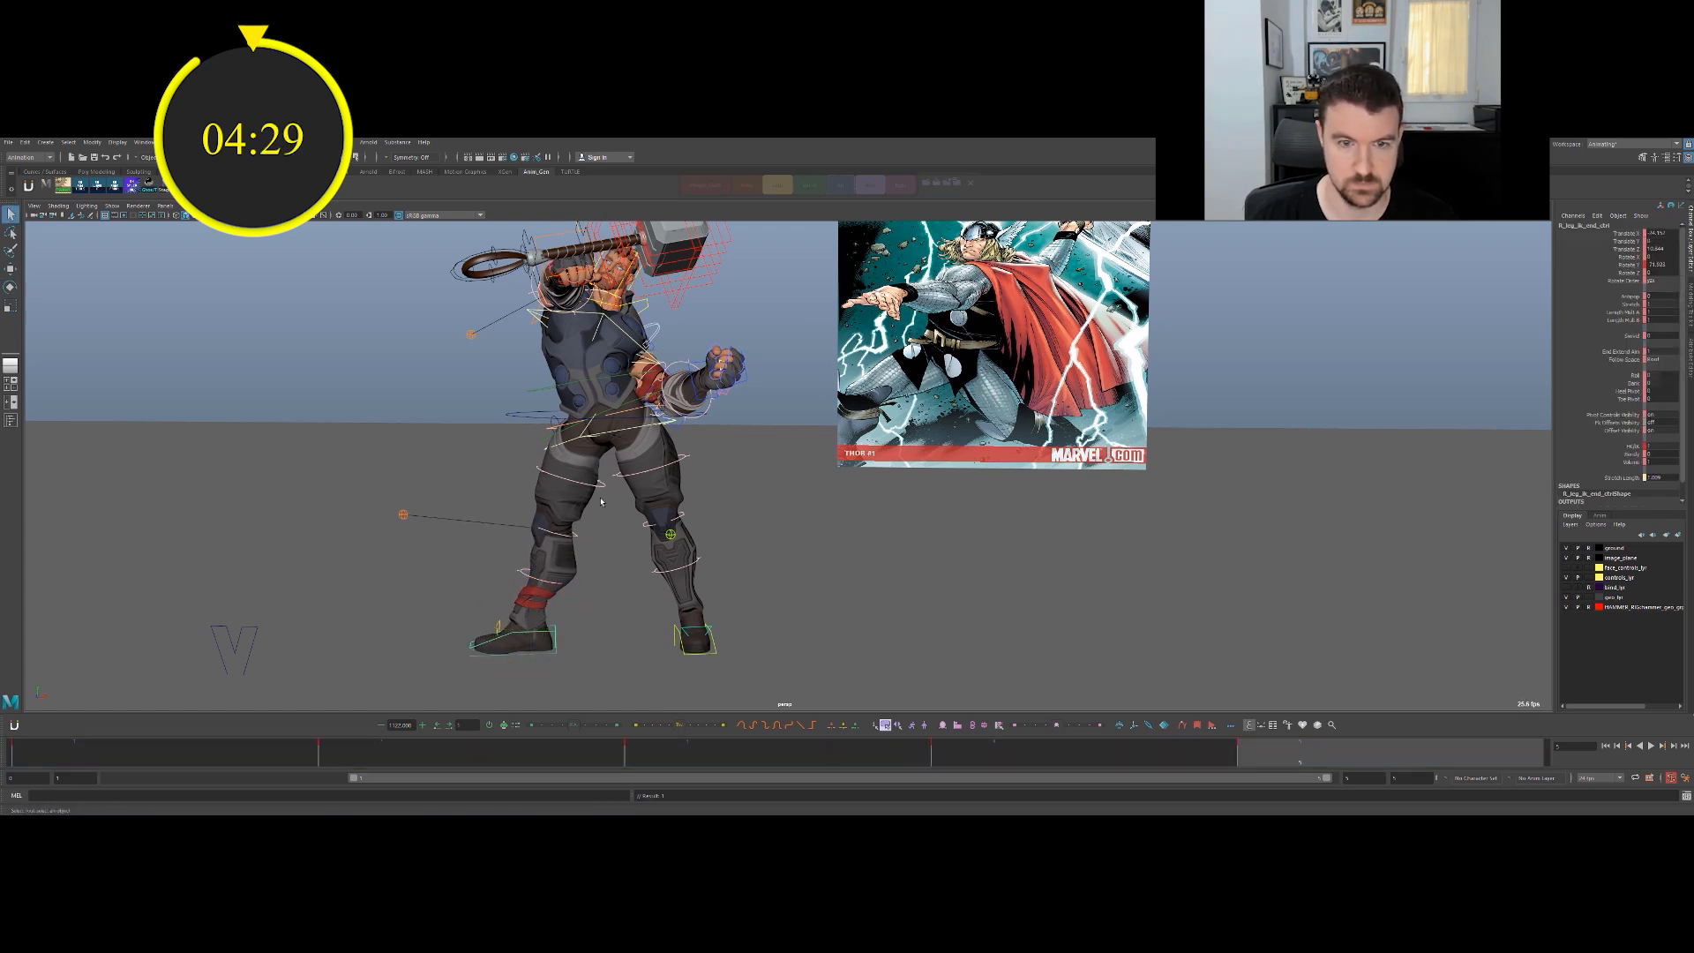
# Lower the centre-of-gravity control into a crouch and rotate it to turn the body toward the viewer.
pyautogui.press('w')
pyautogui.click(675, 425)
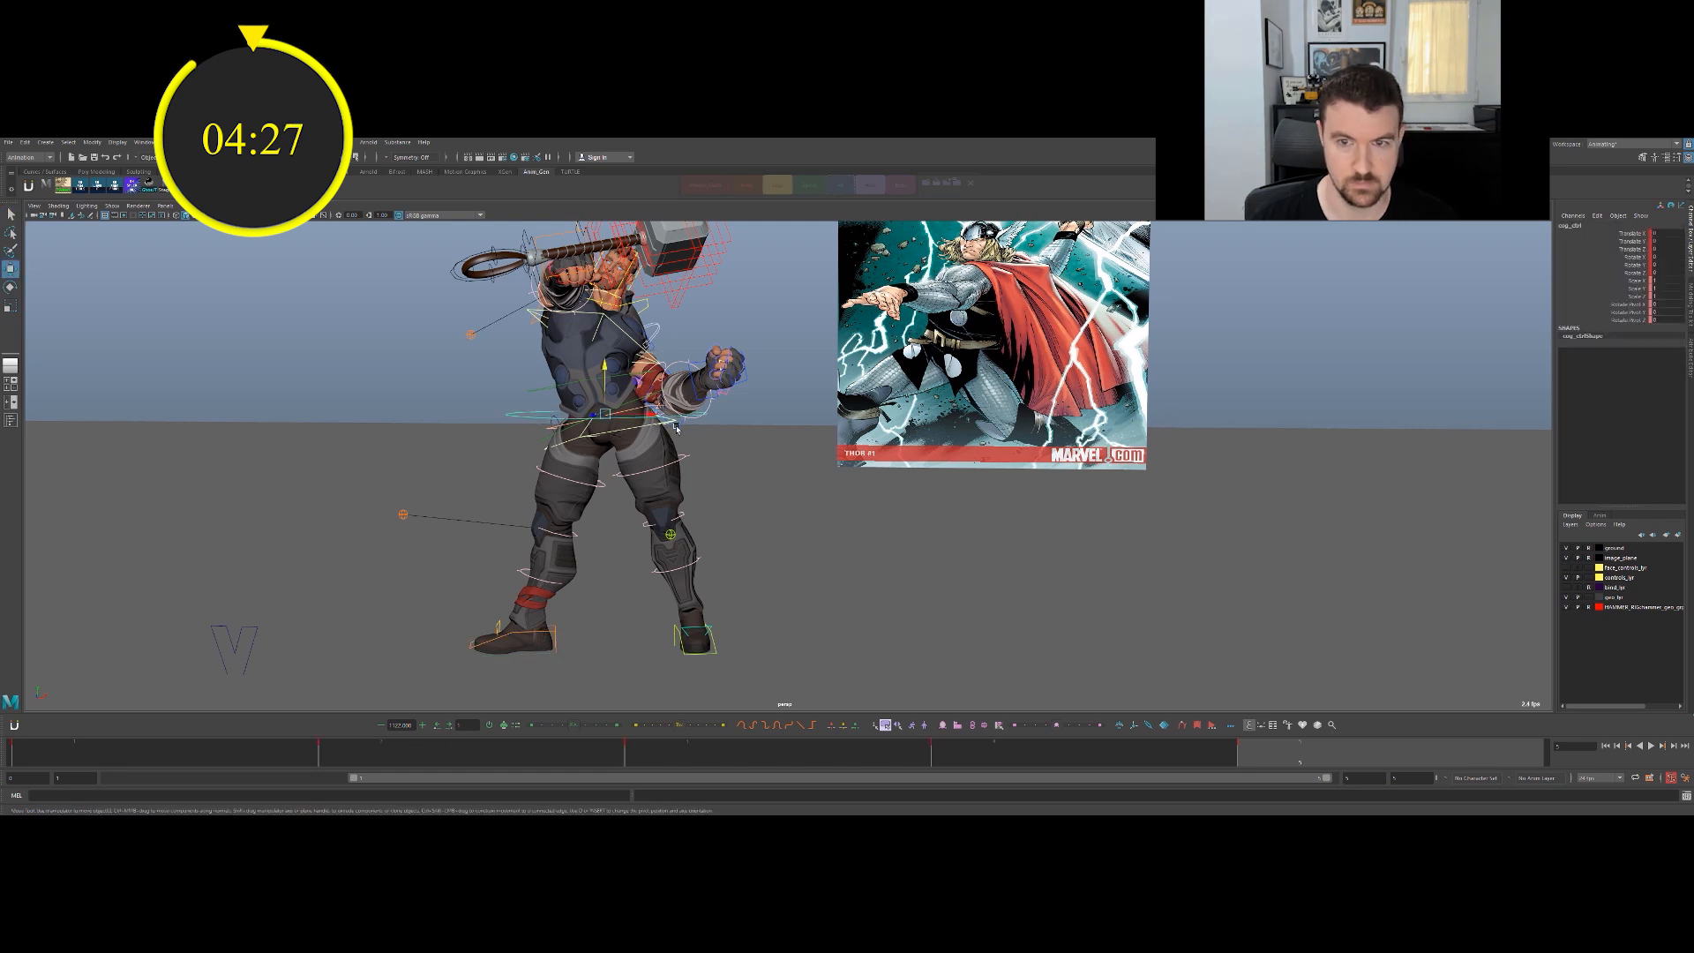
pyautogui.moveTo(652, 417); pyautogui.dragTo(620, 469)
pyautogui.press('e')
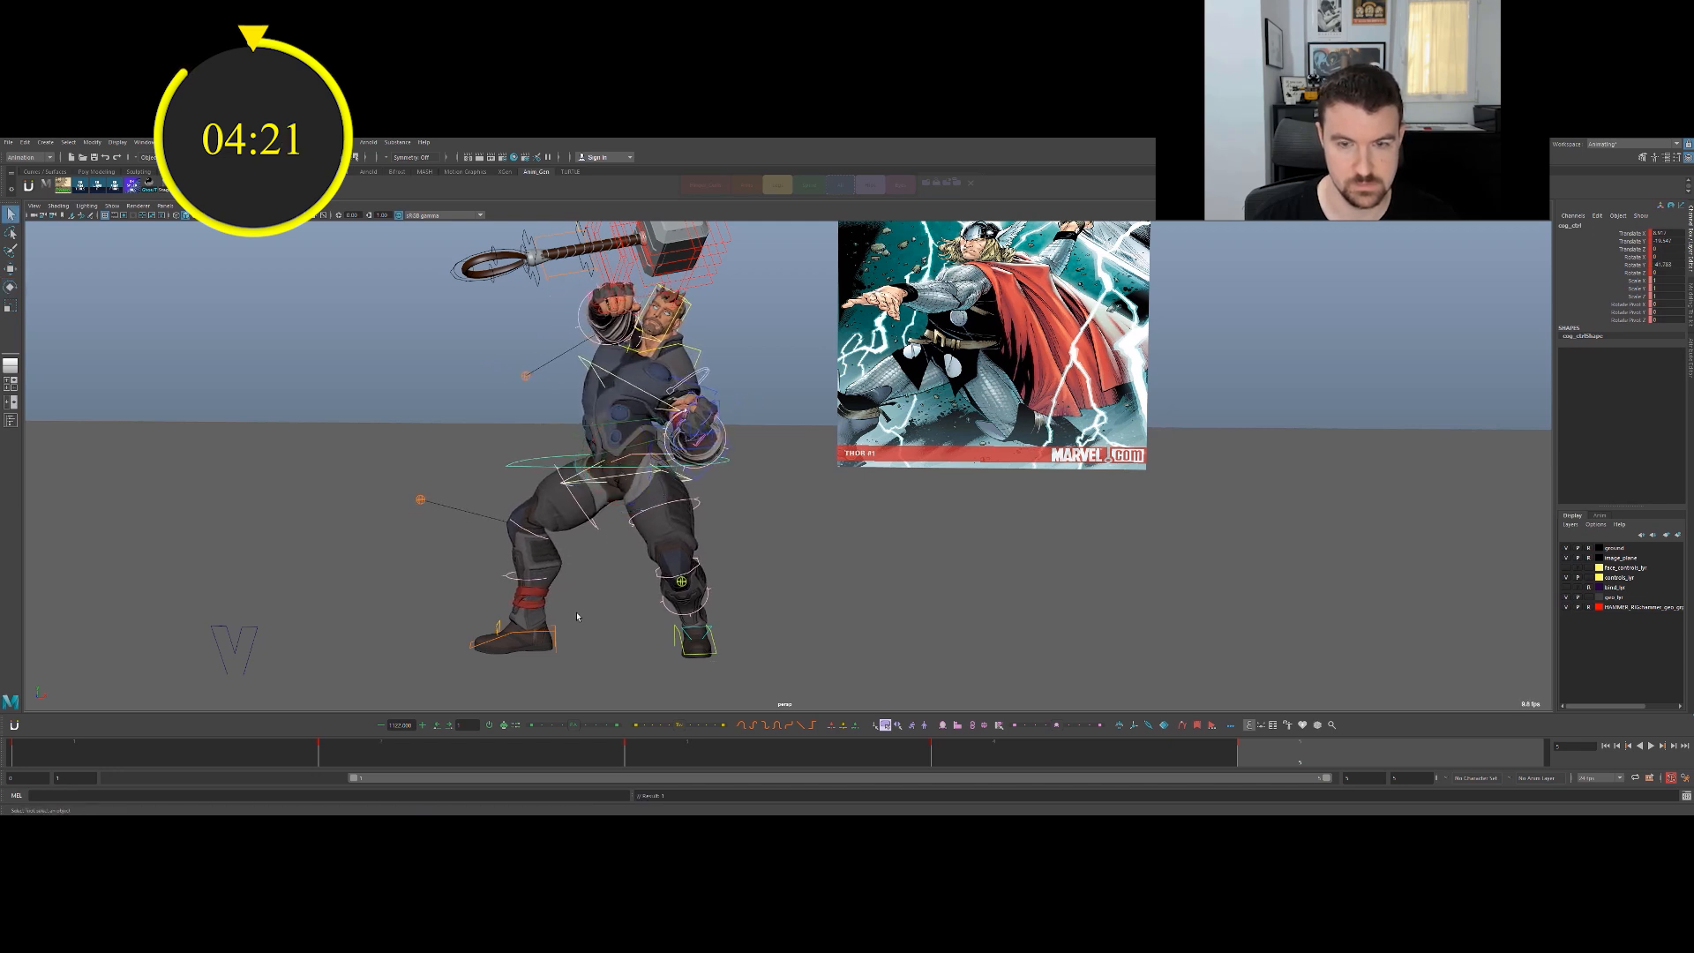
# Rotate the right foot's IK control back slightly to aim the toes with the bent leg.
pyautogui.click(557, 630)
pyautogui.press('w')
pyautogui.press('e')
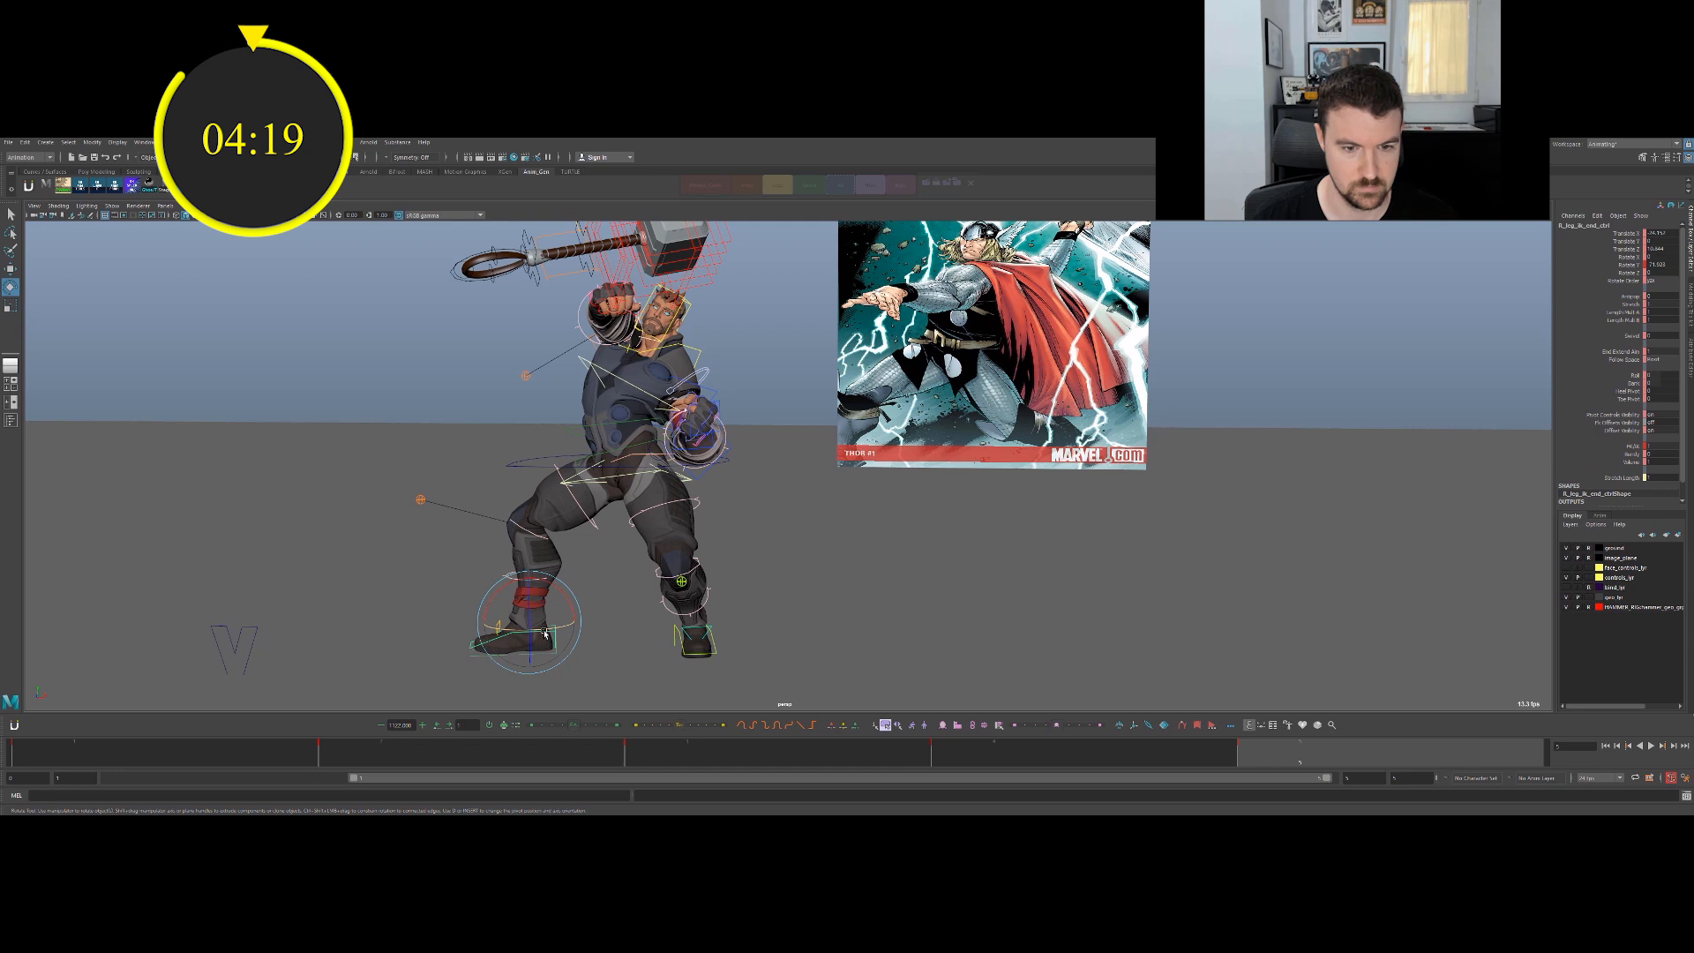
pyautogui.moveTo(548, 631); pyautogui.dragTo(573, 627)
# Move the right leg's pole vector control inward to aim the bent knee.
pyautogui.click(438, 519)
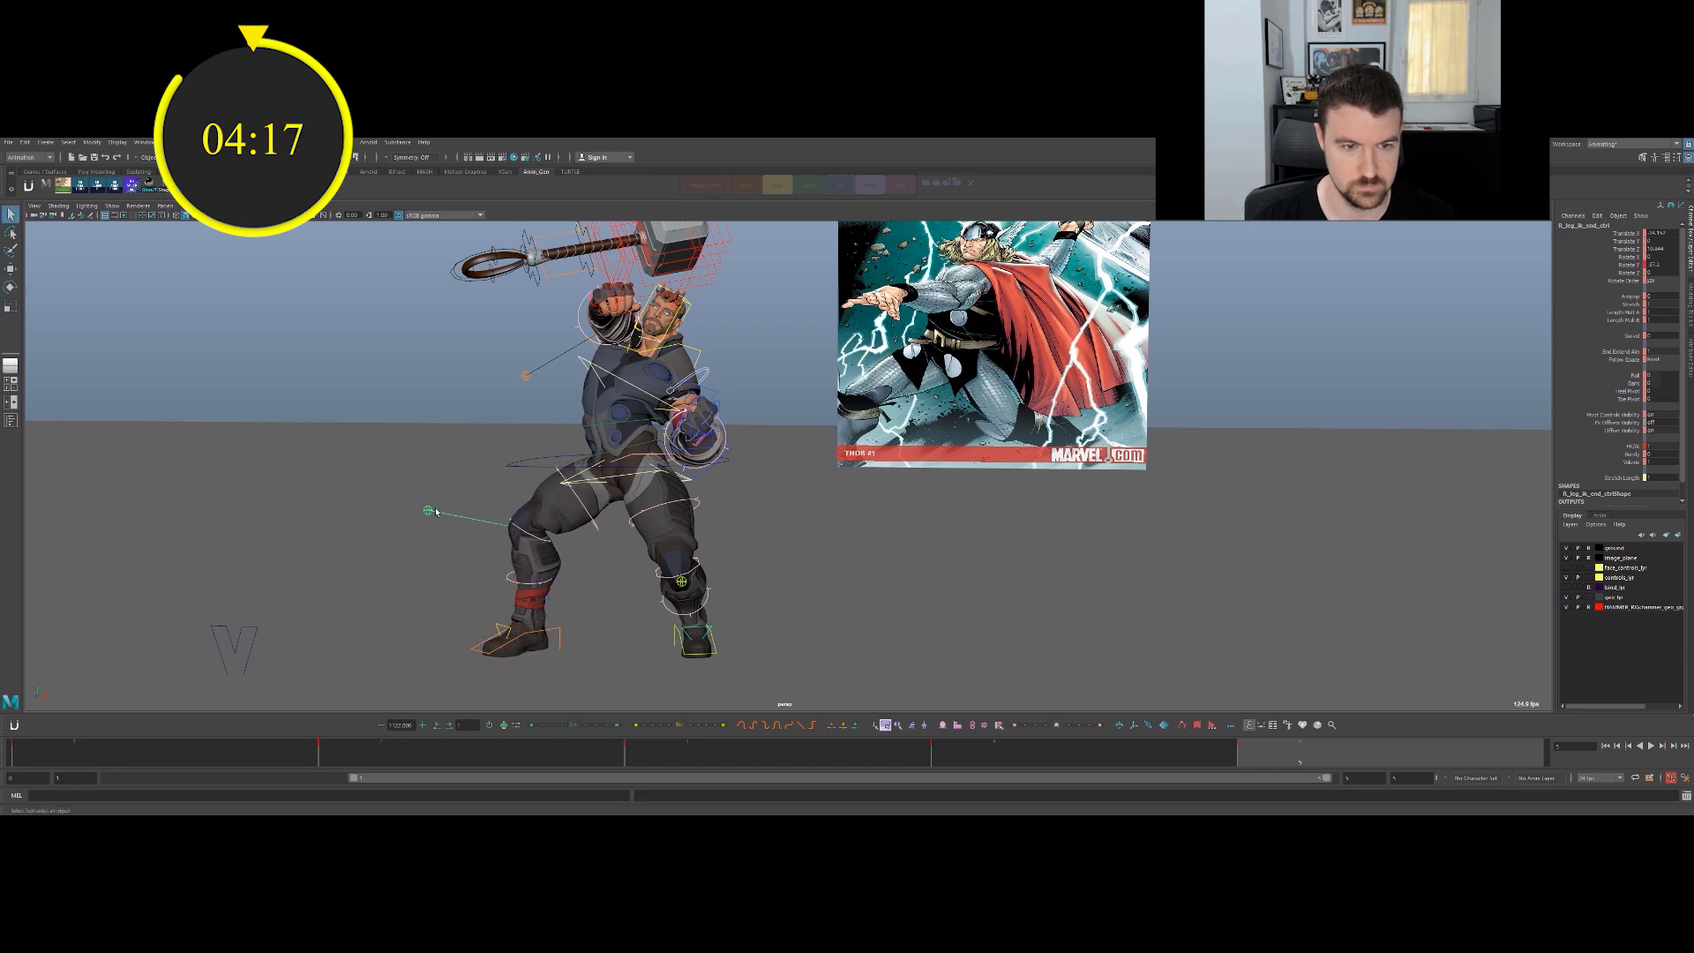
pyautogui.press('w')
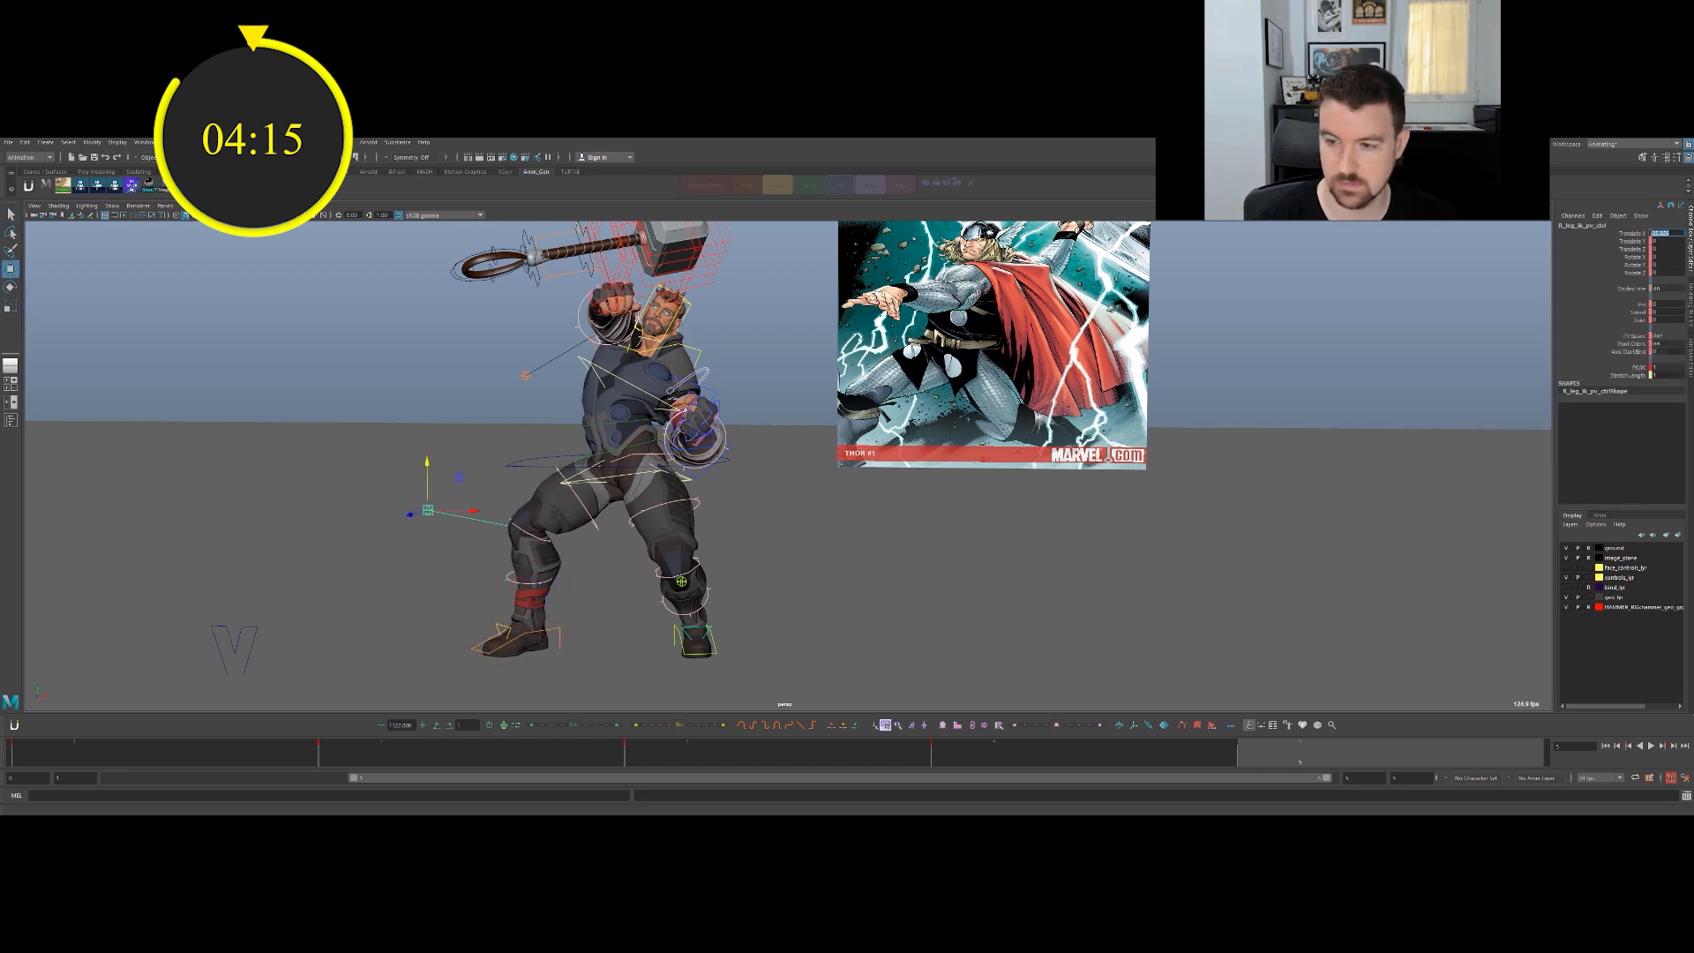
pyautogui.press('Return')
pyautogui.click(758, 265)
# Rotate and nudge the right foot's IK control to align the planted foot with the bent knee.
pyautogui.press('e')
pyautogui.click(556, 623)
pyautogui.press('w')
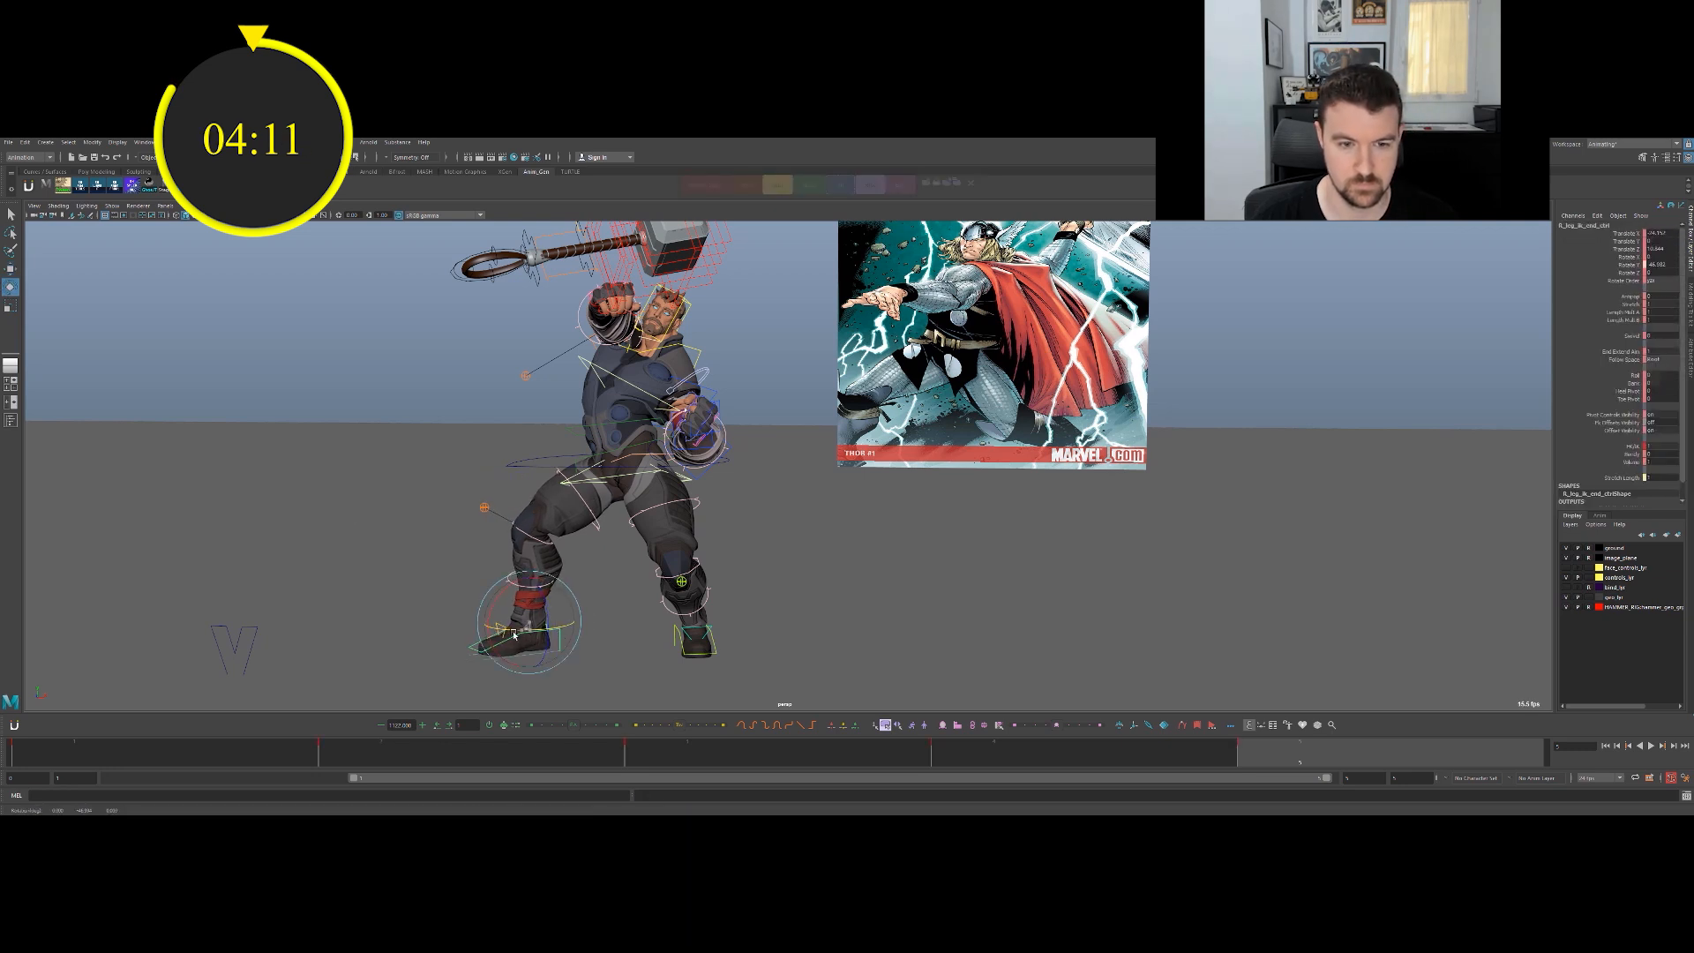
pyautogui.moveTo(544, 630); pyautogui.dragTo(535, 627)
pyautogui.press('q')
# Rotate the left foot's IK control slightly and move it out sideways to widen the stance.
pyautogui.keyDown('alt'); pyautogui.moveTo(721, 507); pyautogui.dragTo(746, 521); pyautogui.keyUp('alt')
pyautogui.click(734, 637)
pyautogui.press('e')
pyautogui.moveTo(708, 628); pyautogui.dragTo(686, 627)
pyautogui.press('w')
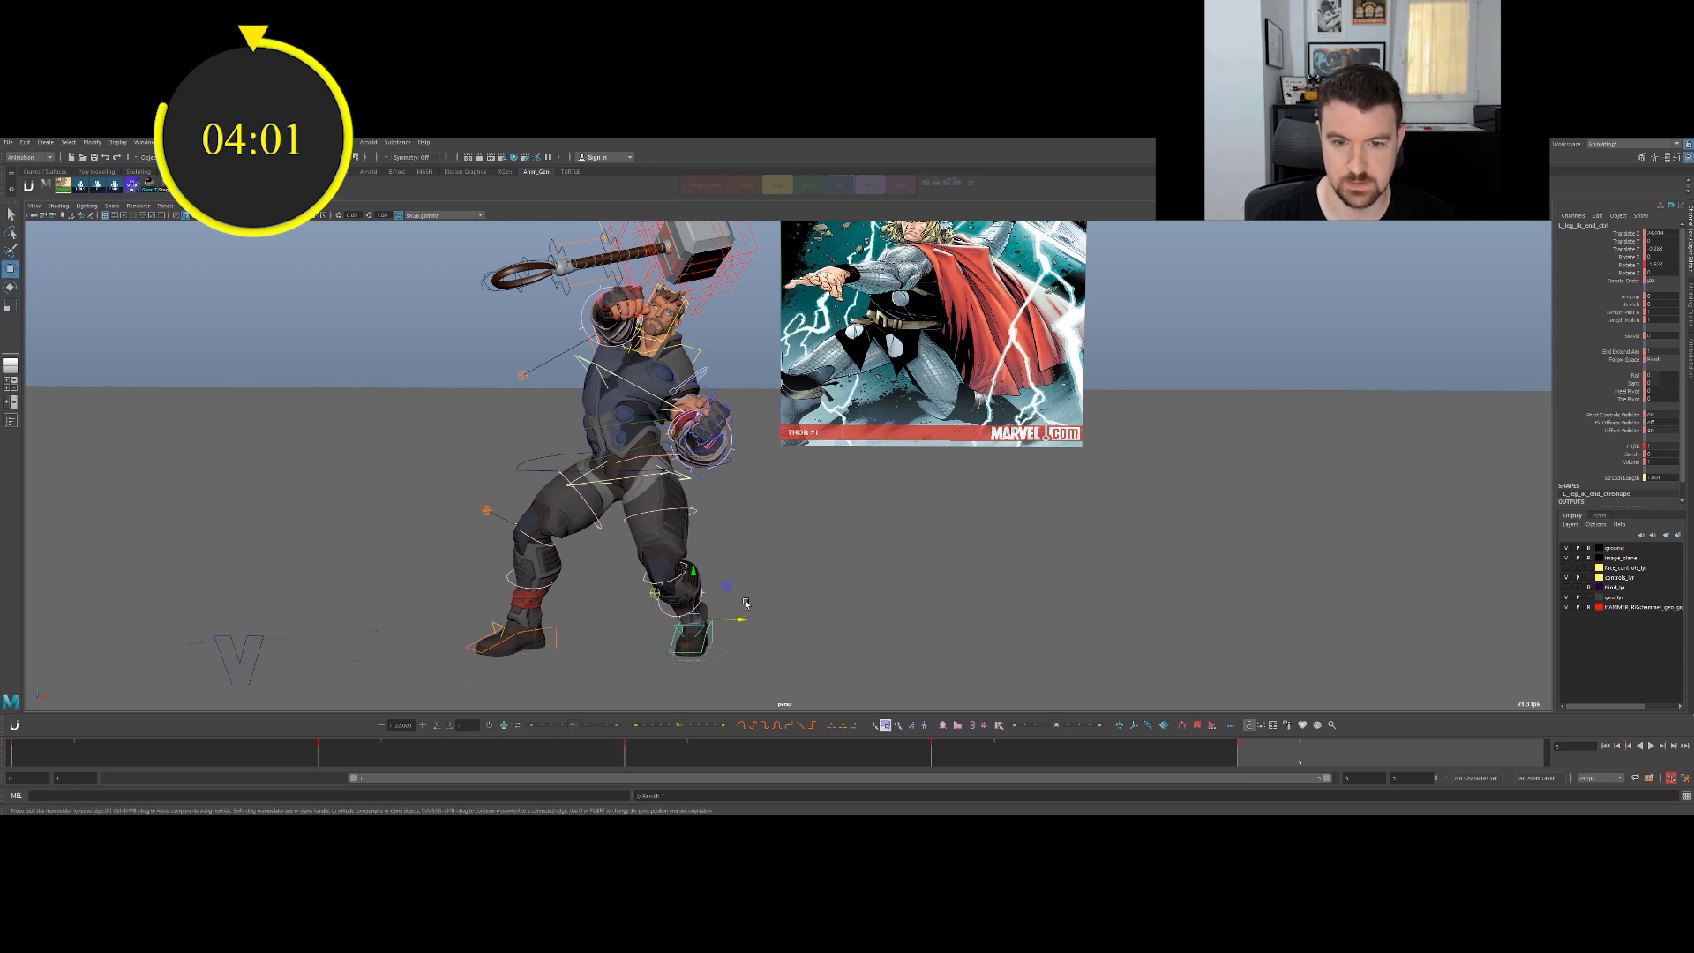
pyautogui.moveTo(760, 622); pyautogui.dragTo(893, 555)
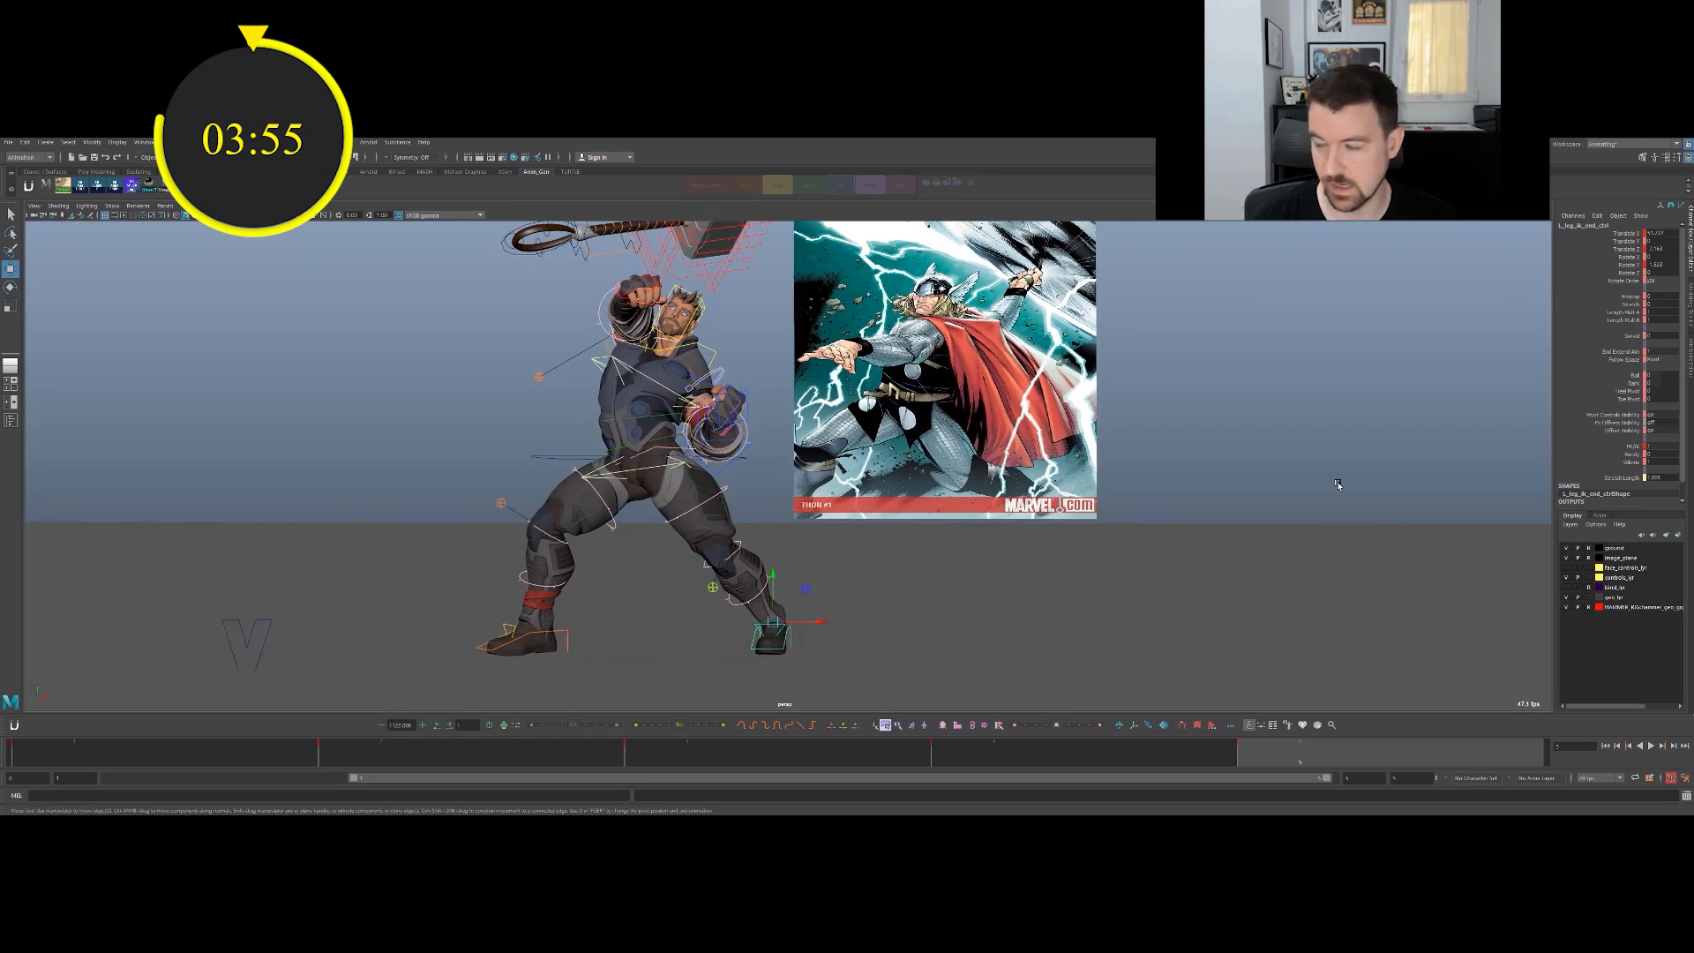
# Adjust the left foot's roll and spin attributes to lift the heel and turn the foot.
pyautogui.click(1595, 446)
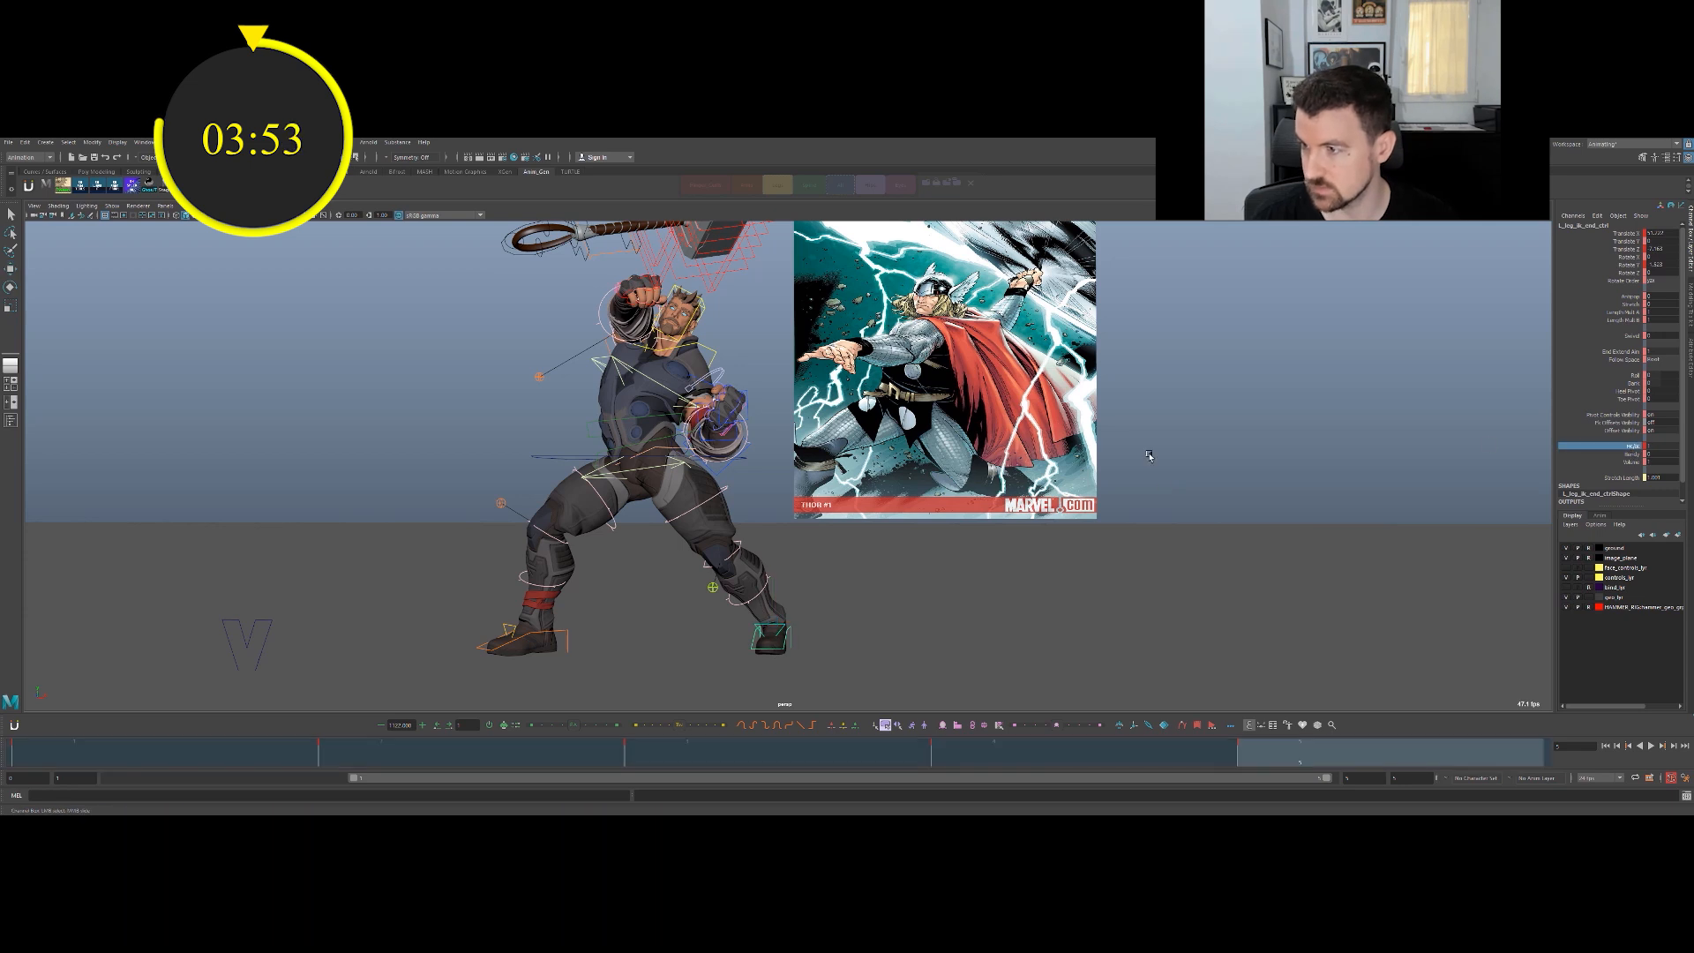
pyautogui.click(1631, 383)
pyautogui.moveTo(1183, 454); pyautogui.dragTo(1020, 471, button='middle')
pyautogui.click(1632, 375)
pyautogui.moveTo(1297, 446); pyautogui.dragTo(1337, 445, button='middle')
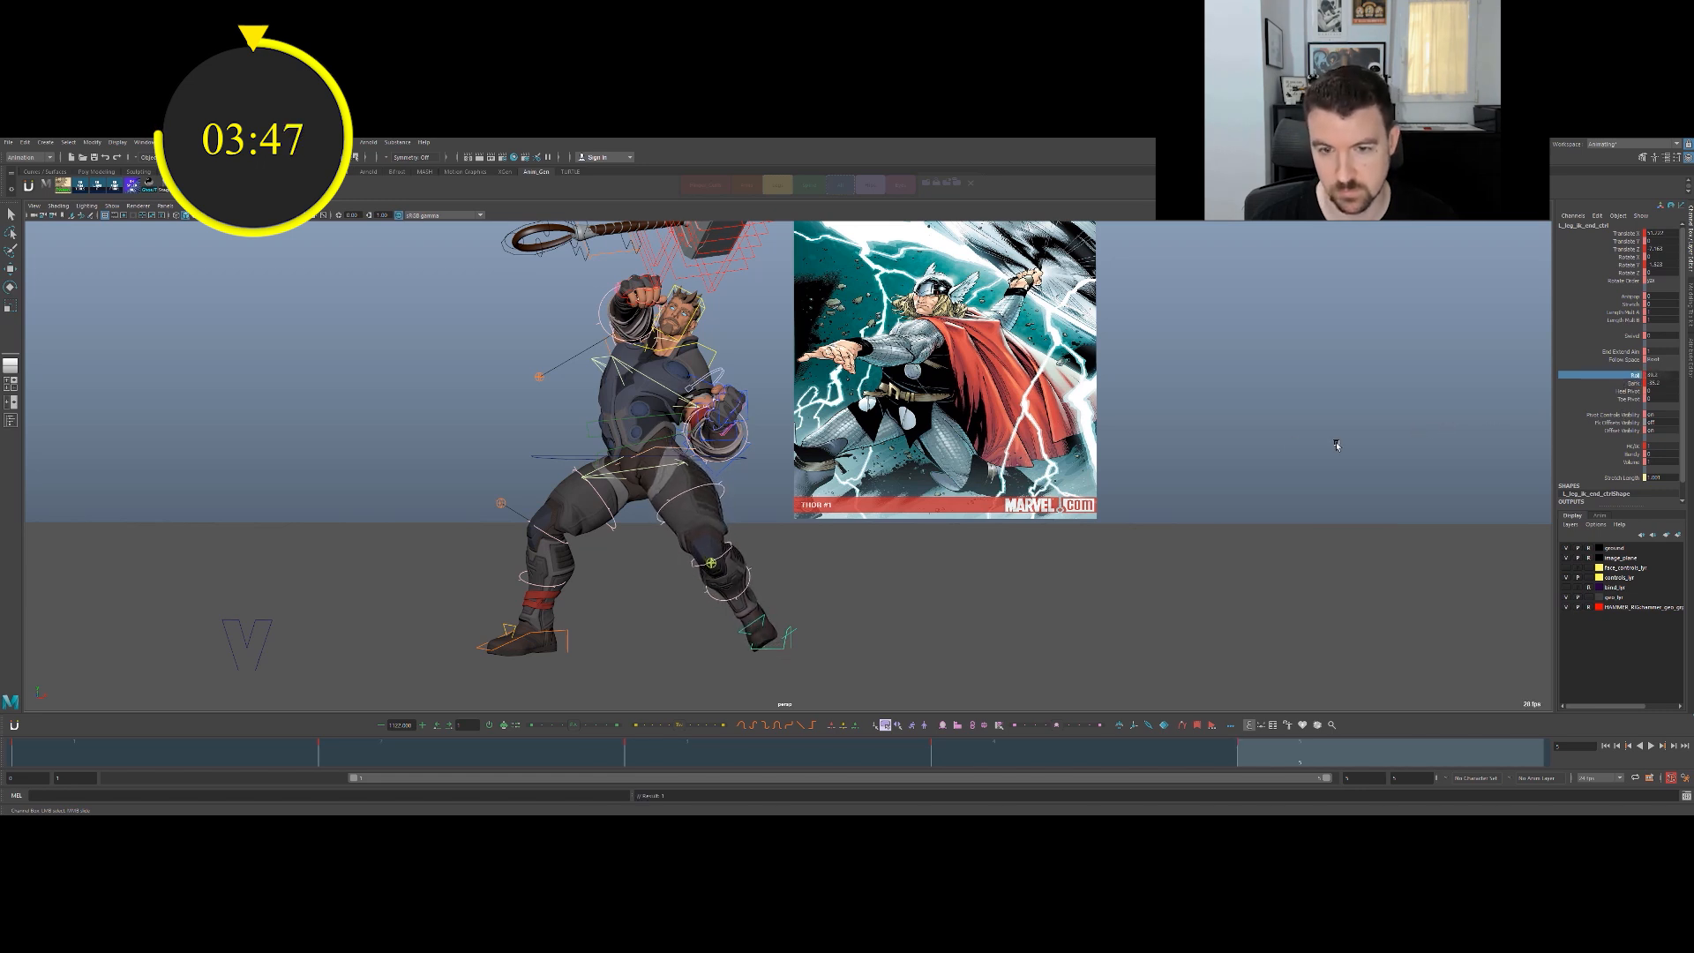
# Move the left foot's IK control farther out and refine its spin attribute to stretch the trailing leg.
pyautogui.press('w')
pyautogui.moveTo(780, 644); pyautogui.dragTo(816, 633, button='middle')
pyautogui.press('e')
pyautogui.press('q')
pyautogui.click(1633, 383)
pyautogui.moveTo(836, 493)
pyautogui.mouseDown(button='middle')
pyautogui.moveTo(943, 493)
pyautogui.moveTo(862, 513)
pyautogui.mouseUp(button='middle')
pyautogui.keyDown('alt'); pyautogui.moveTo(886, 571); pyautogui.dragTo(961, 557); pyautogui.keyUp('alt')
pyautogui.press('w')
pyautogui.keyDown('alt'); pyautogui.moveTo(814, 623); pyautogui.dragTo(869, 583); pyautogui.keyUp('alt')
pyautogui.press('q')
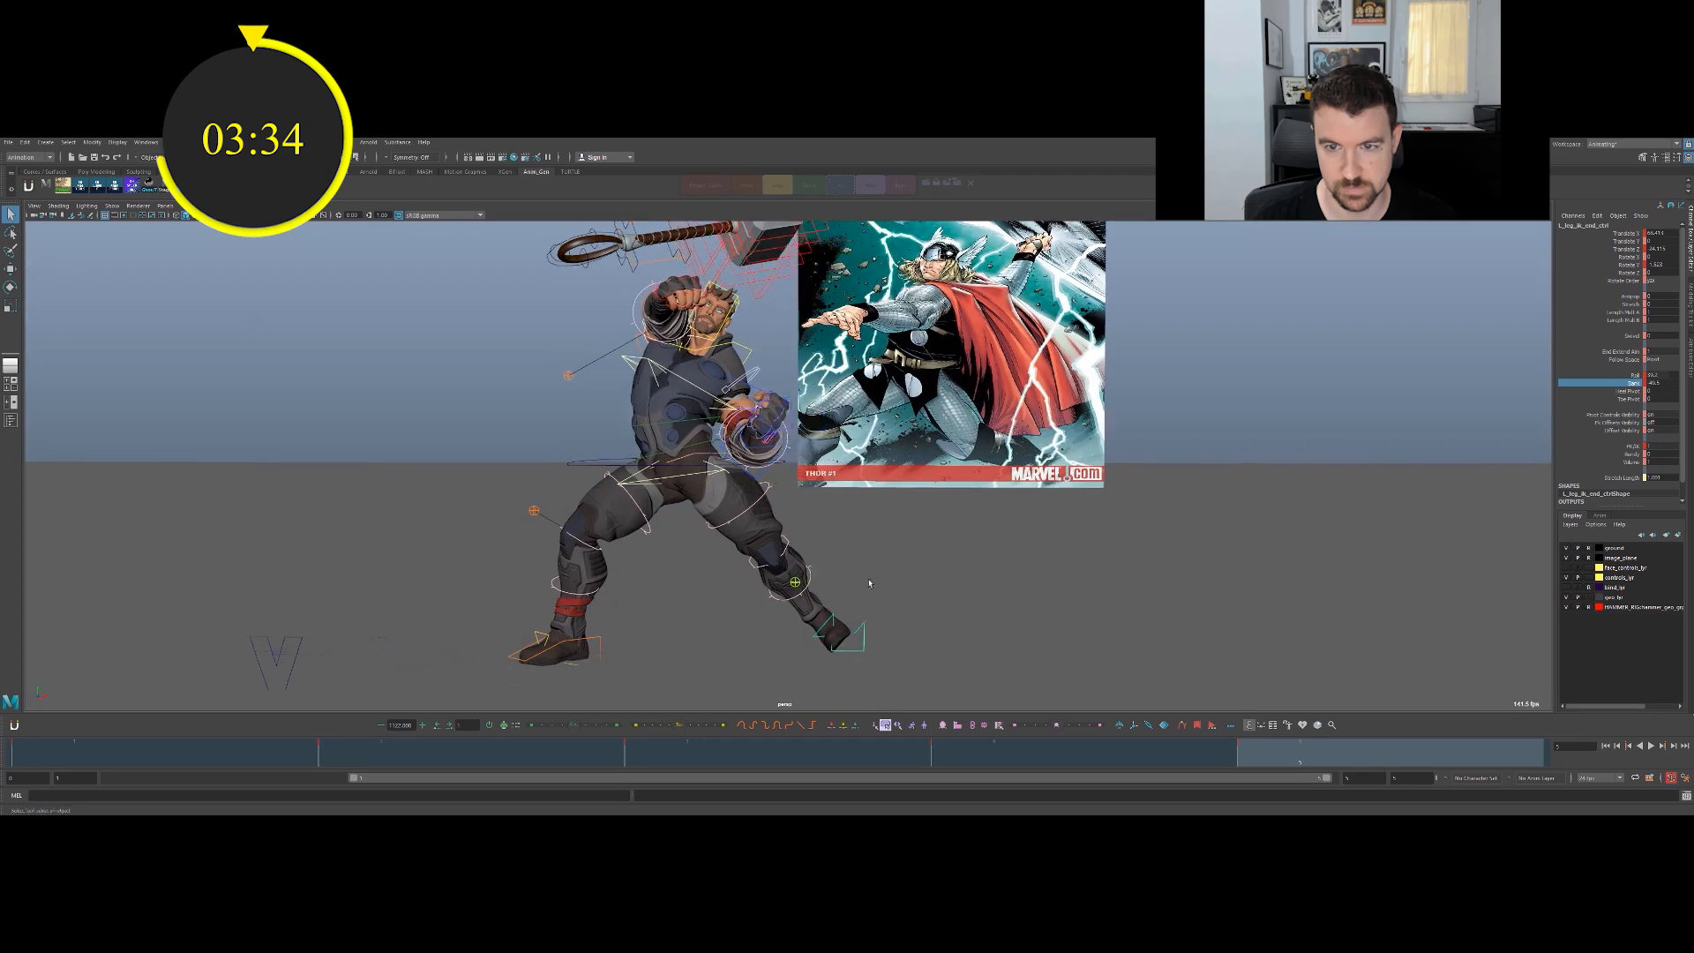
# Move the left foot's IK control farther behind the body.
pyautogui.click(698, 464)
pyautogui.press('e')
pyautogui.keyDown('alt'); pyautogui.moveTo(745, 451); pyautogui.dragTo(805, 528); pyautogui.keyUp('alt')
pyautogui.press('q')
pyautogui.click(843, 626)
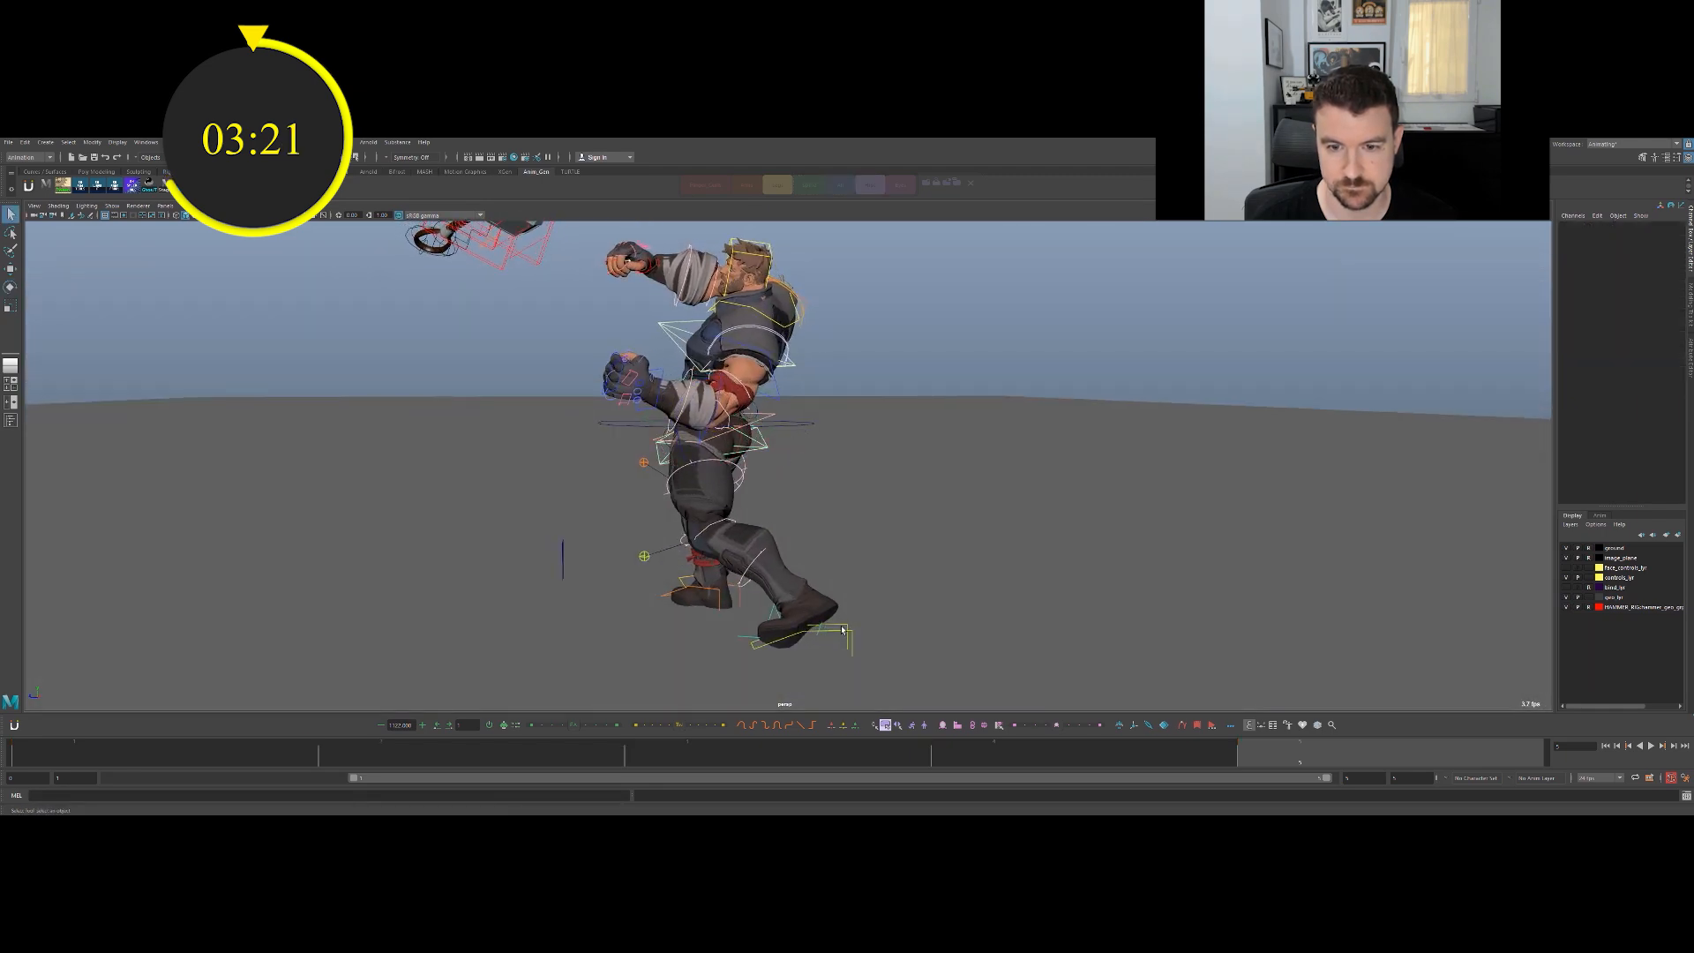
pyautogui.click(846, 624)
pyautogui.moveTo(776, 619); pyautogui.dragTo(808, 619)
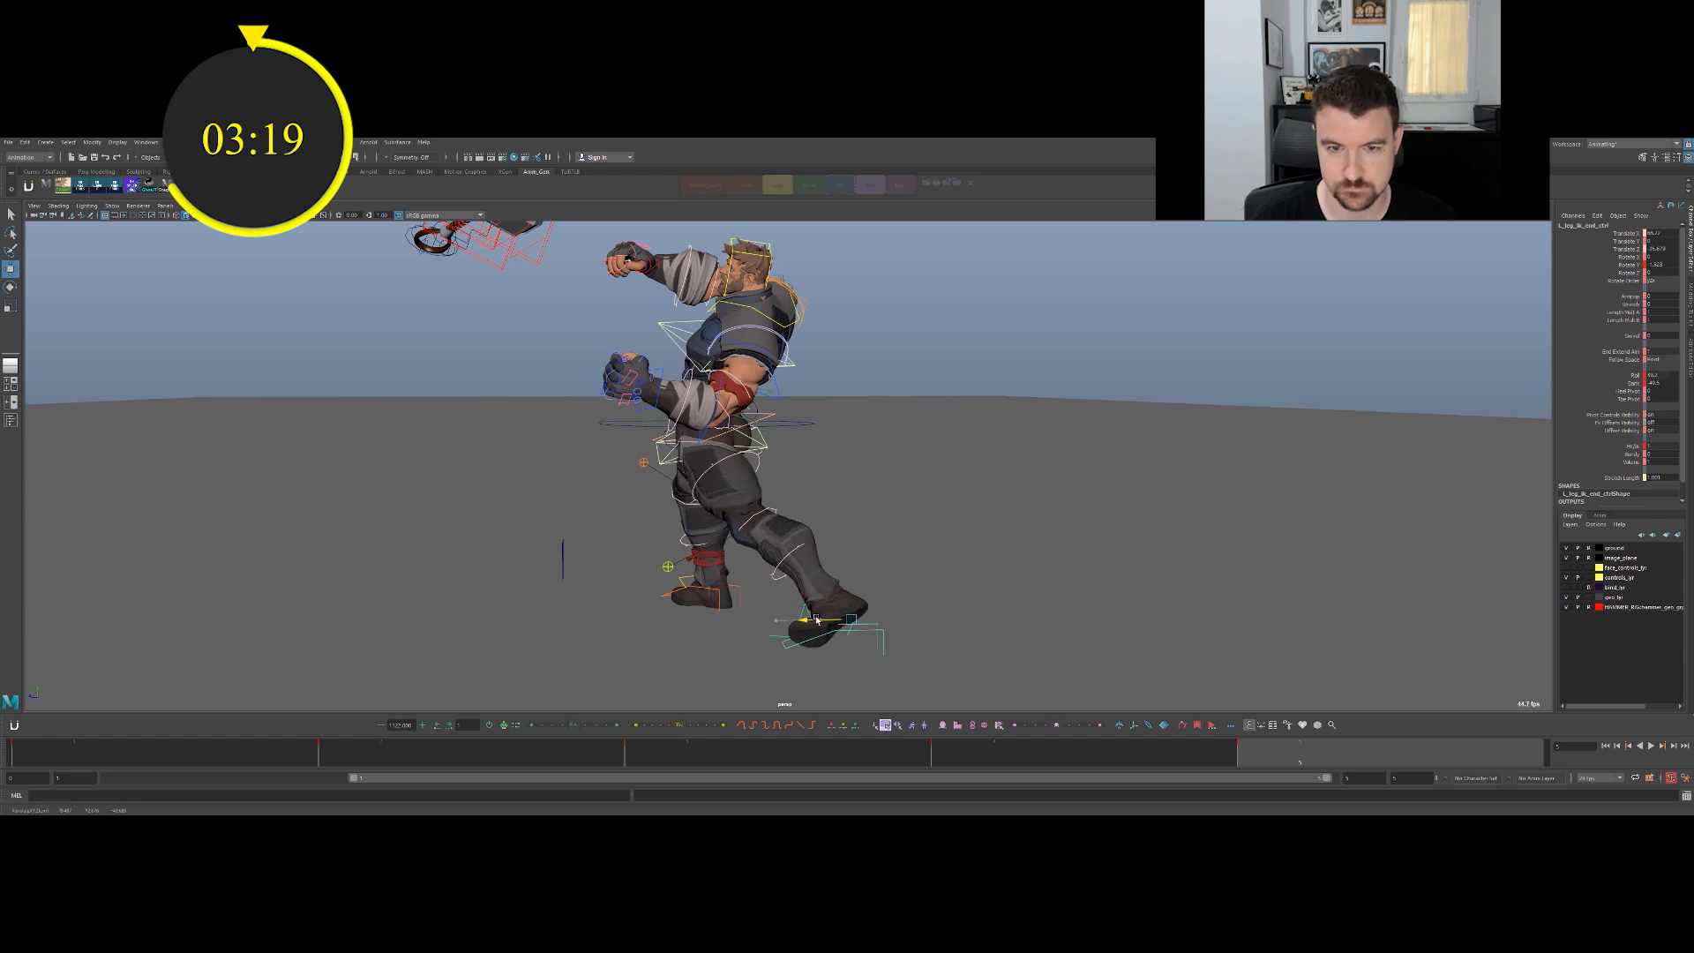
# Adjust the centre-of-gravity control and reposition the left foot's IK control to lengthen the lunge.
pyautogui.click(804, 425)
pyautogui.keyDown('alt'); pyautogui.moveTo(680, 428); pyautogui.dragTo(968, 564); pyautogui.keyUp('alt')
pyautogui.click(864, 616)
pyautogui.press('w')
pyautogui.press('q')
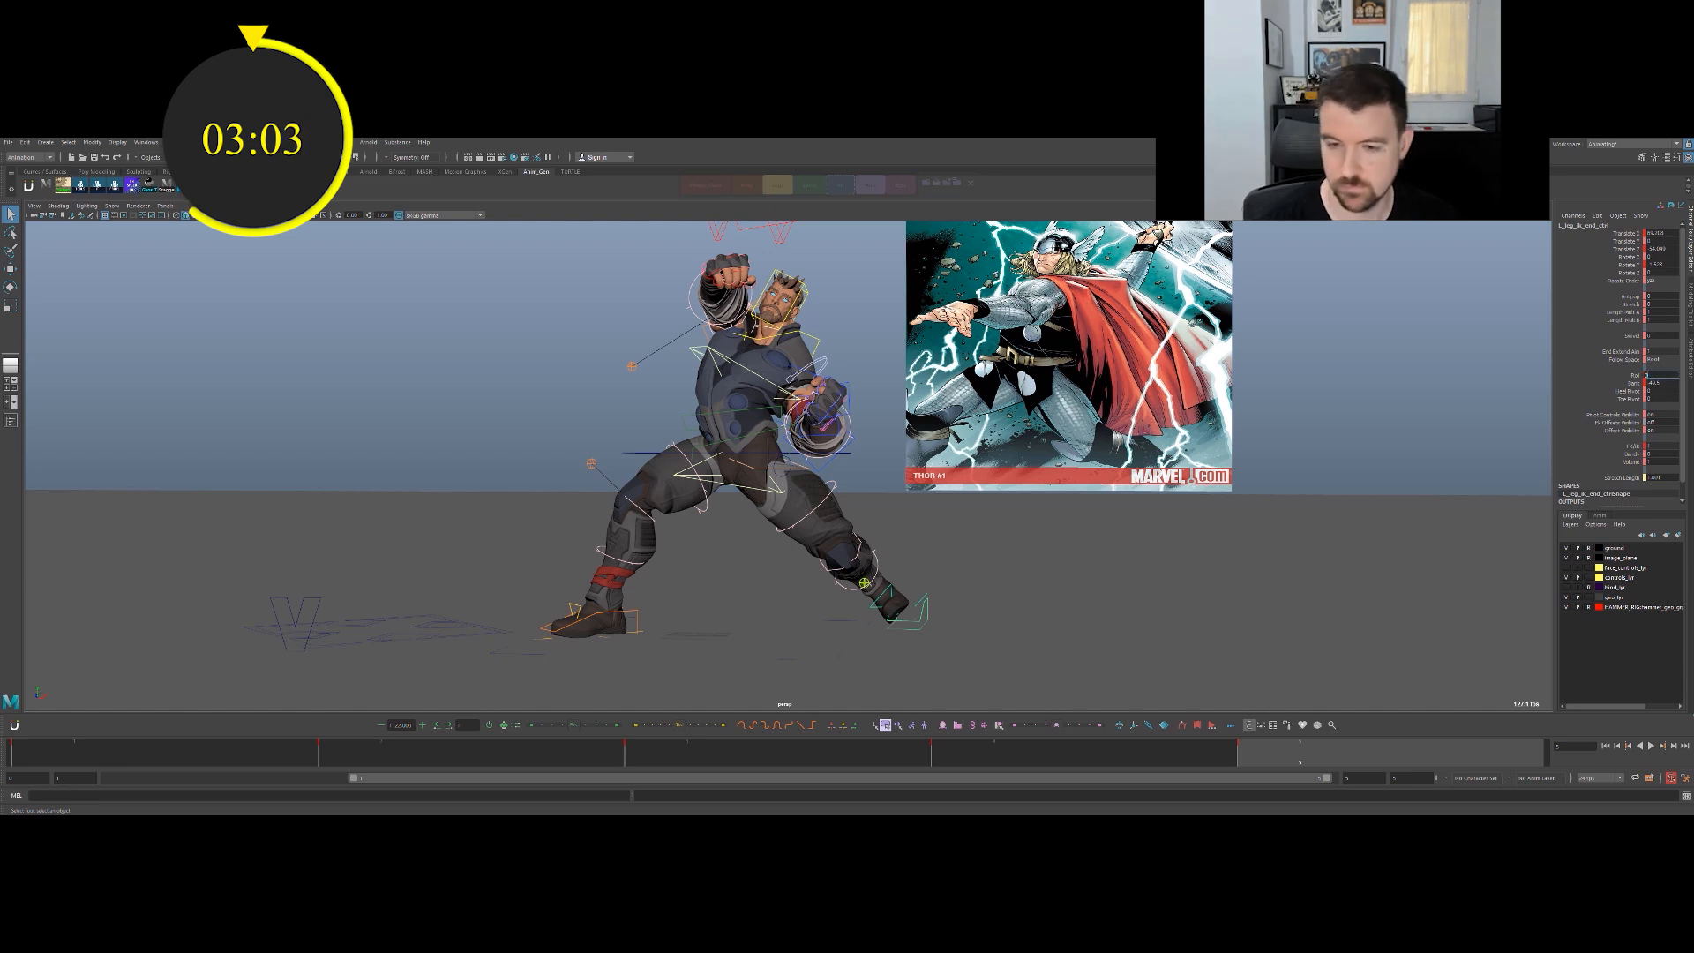
# Reset the left foot's roll, then readjust its roll and spin attributes so it pushes off the toes.
pyautogui.press('Return')
pyautogui.click(933, 573)
pyautogui.keyDown('alt'); pyautogui.moveTo(934, 573); pyautogui.dragTo(889, 576); pyautogui.keyUp('alt')
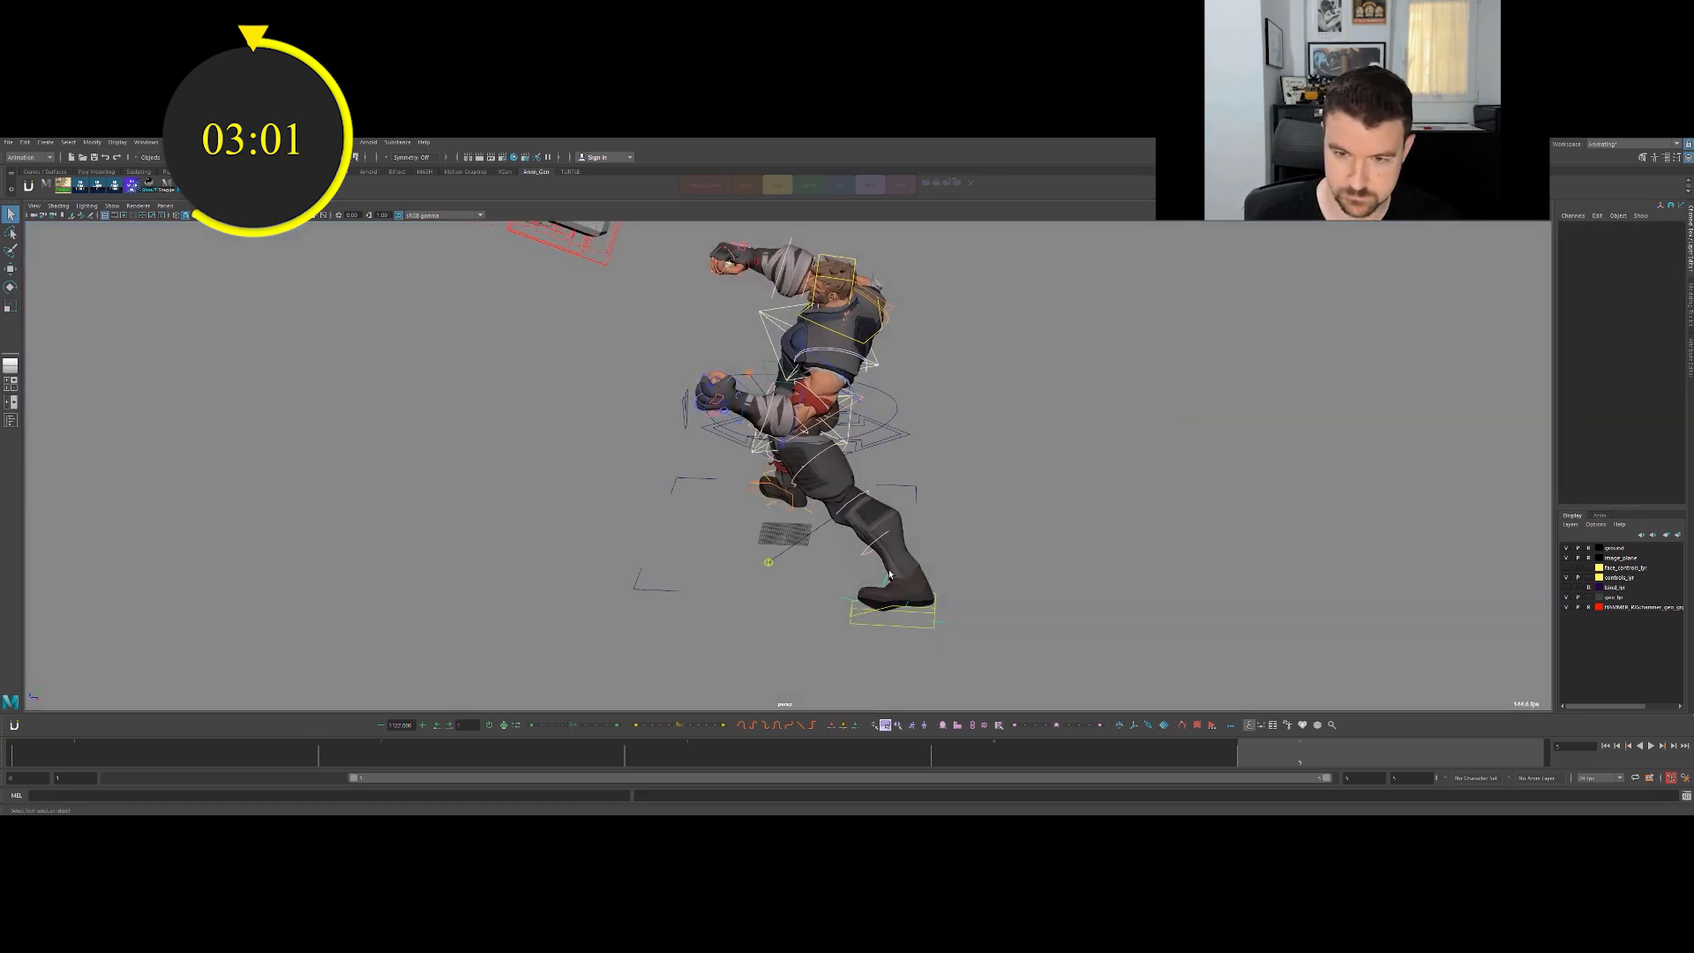
pyautogui.click(885, 583)
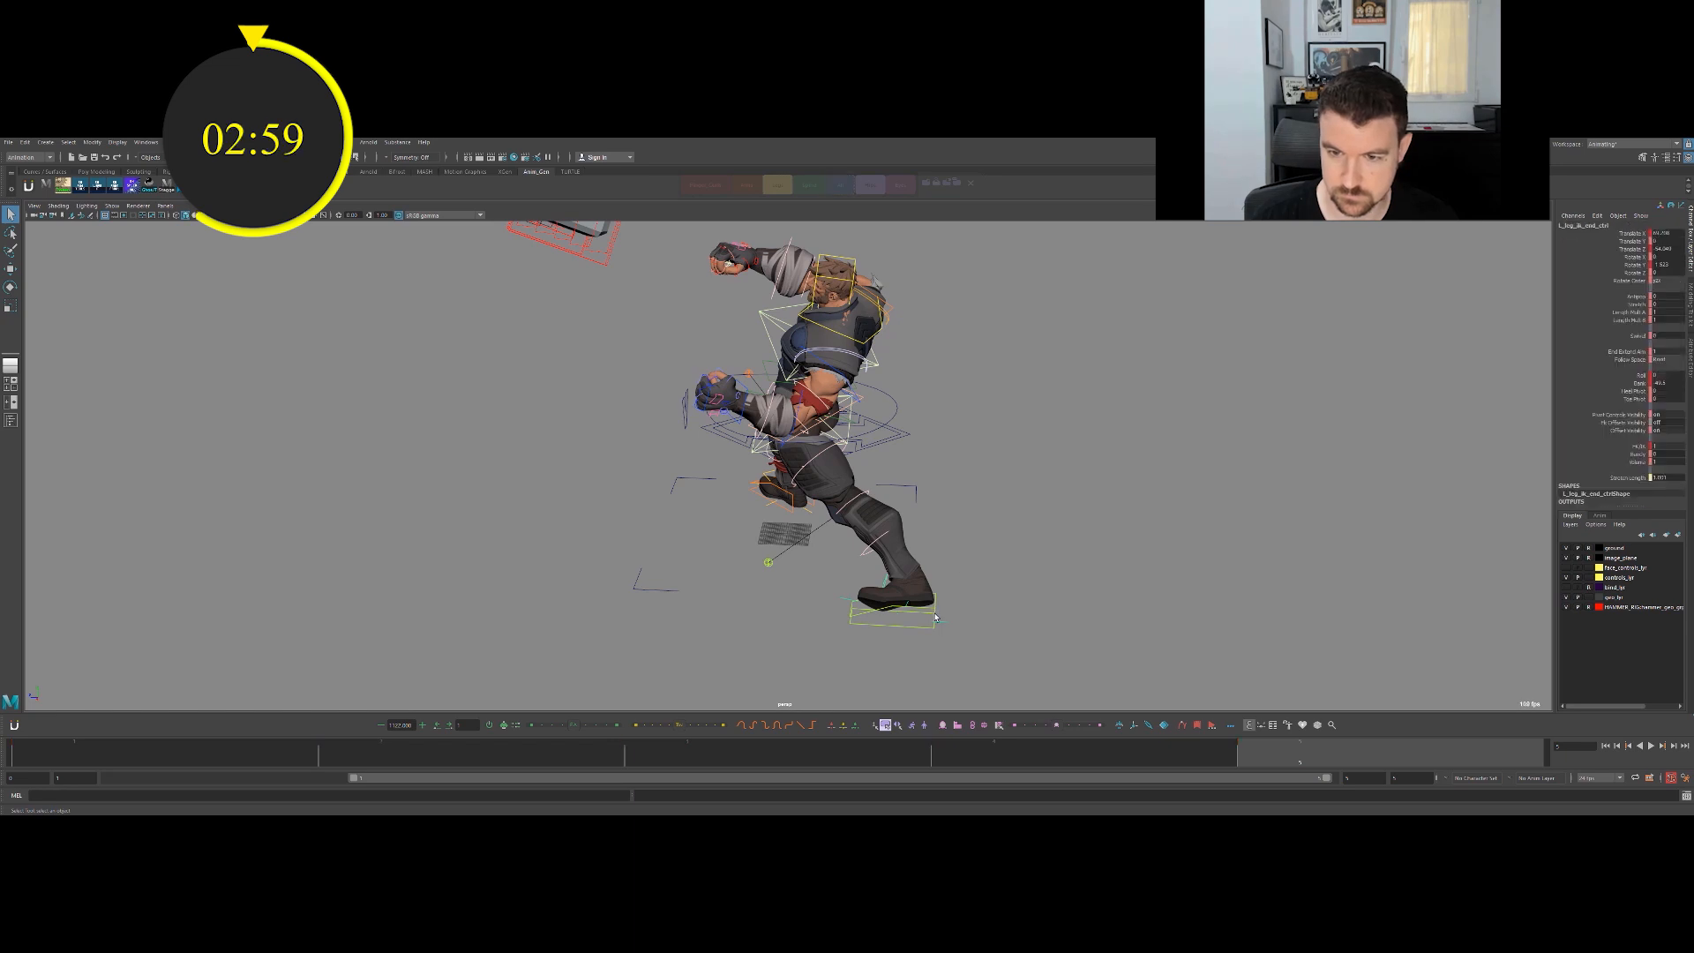
pyautogui.click(1632, 375)
pyautogui.moveTo(1441, 409); pyautogui.dragTo(1489, 427, button='middle')
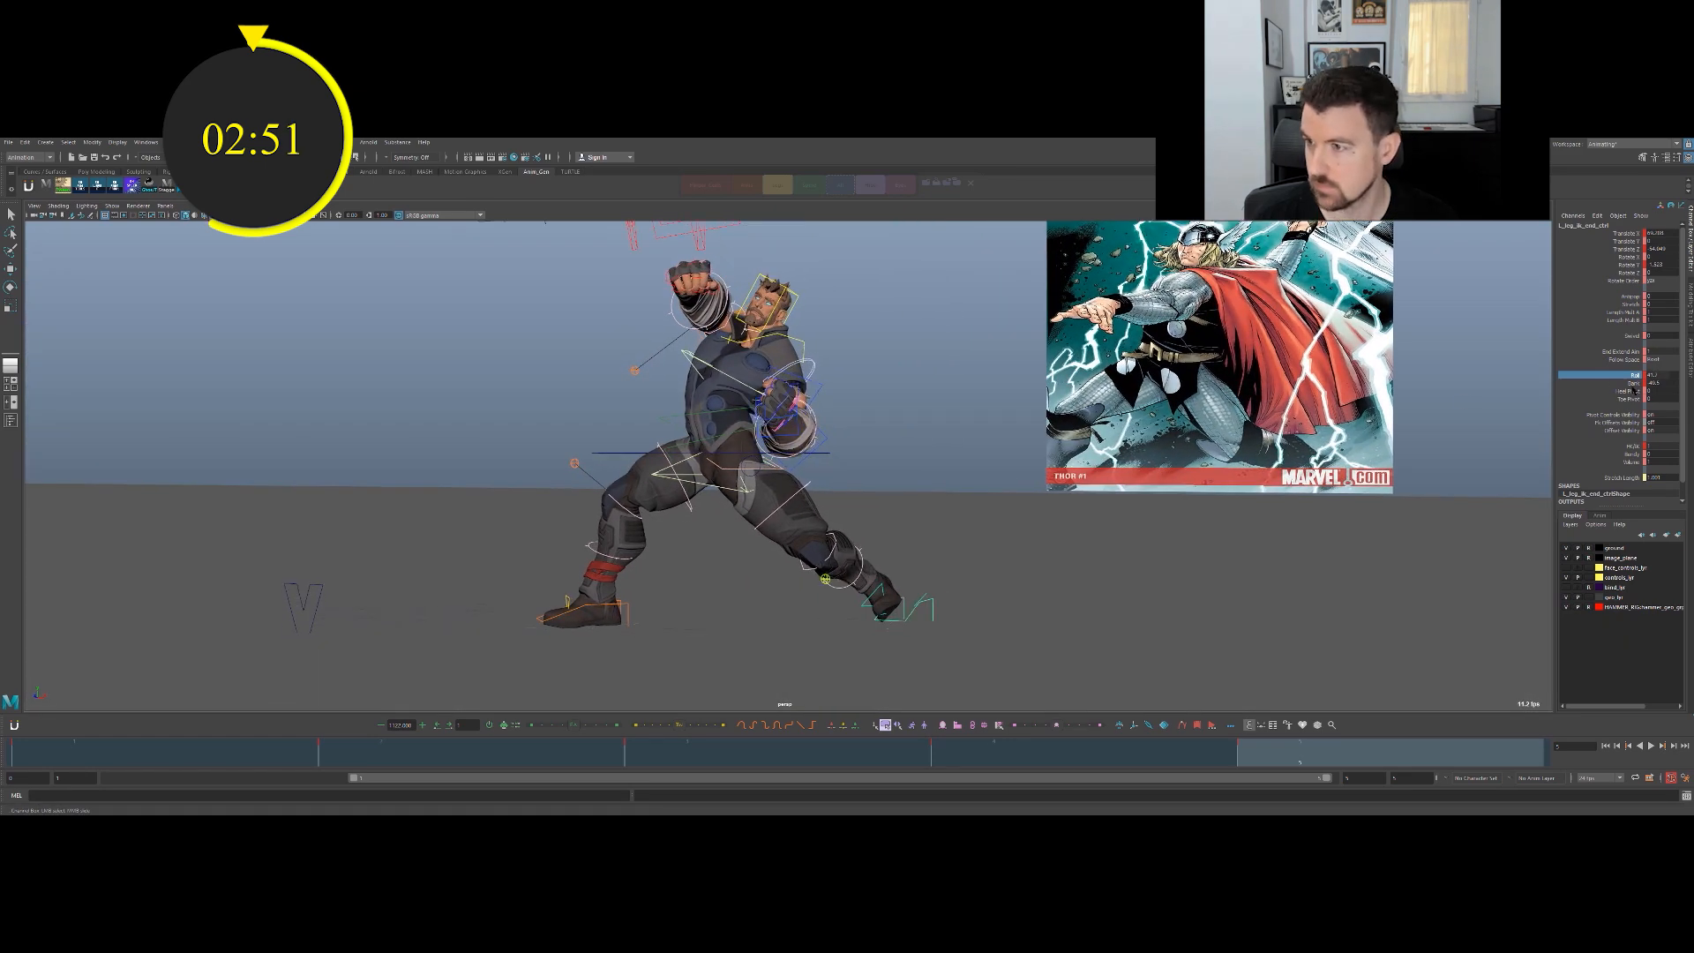
pyautogui.click(1633, 383)
pyautogui.moveTo(1336, 445); pyautogui.dragTo(1500, 427, button='middle')
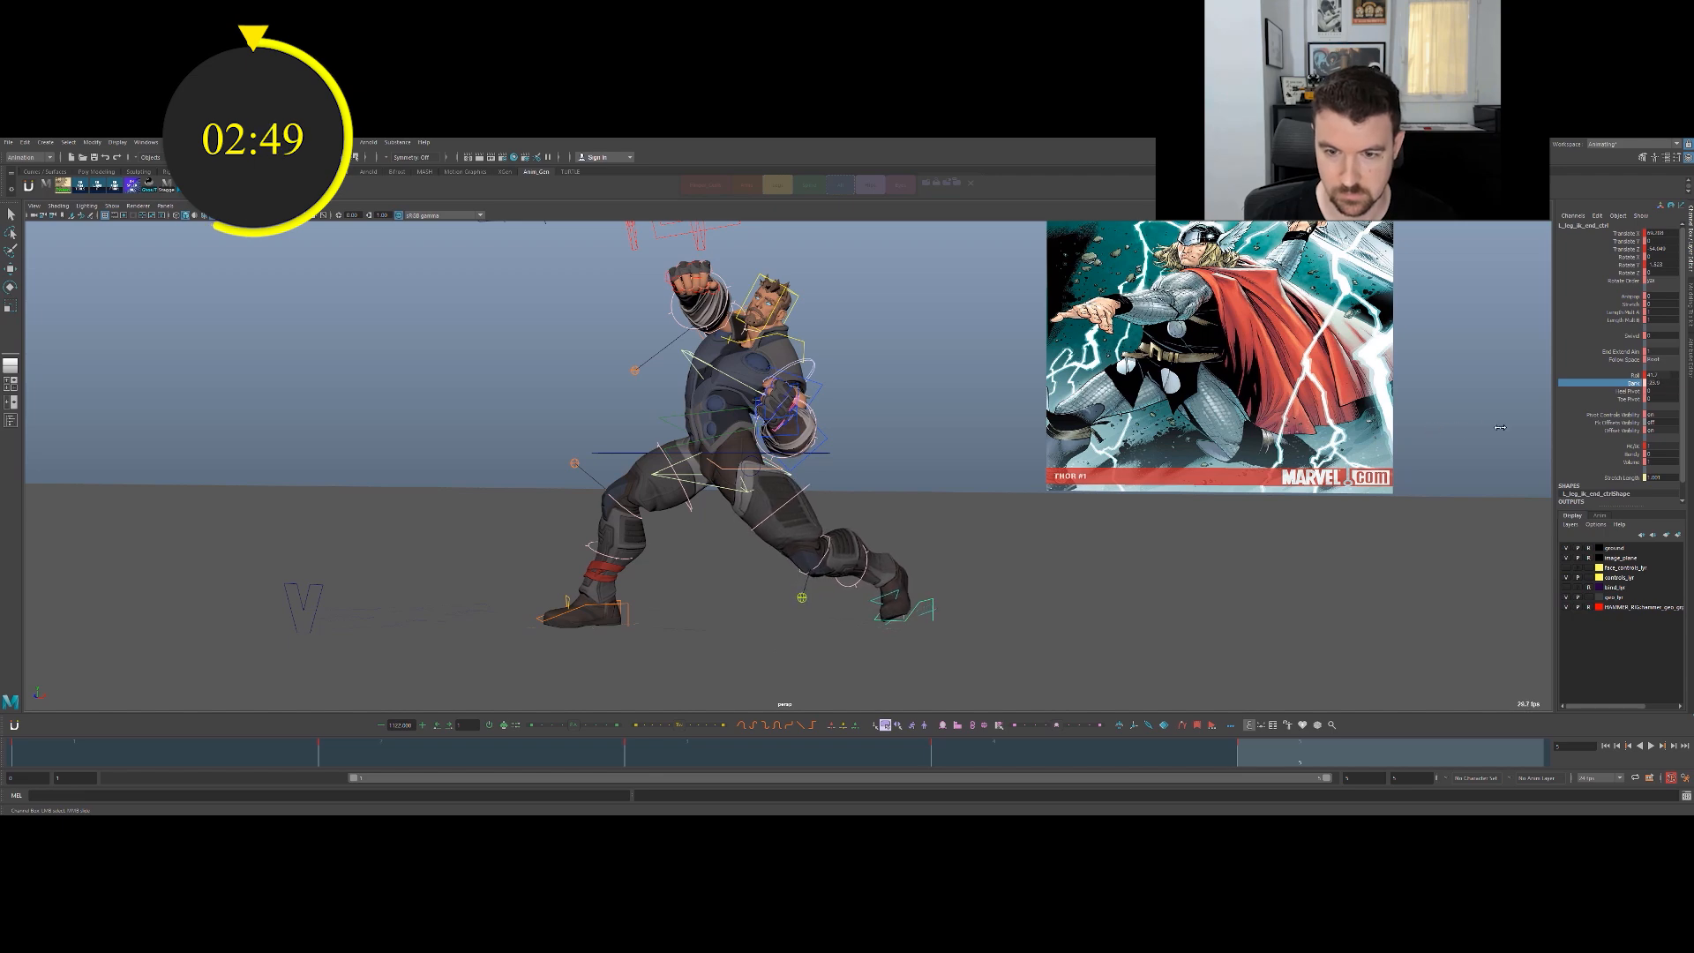
# Rotate the spine's pelvis control to tilt the hips over the wide stance.
pyautogui.keyDown('alt'); pyautogui.moveTo(1261, 473); pyautogui.dragTo(810, 506); pyautogui.keyUp('alt')
pyautogui.click(764, 533)
pyautogui.press('e')
pyautogui.moveTo(786, 485); pyautogui.dragTo(782, 497)
pyautogui.press('q')
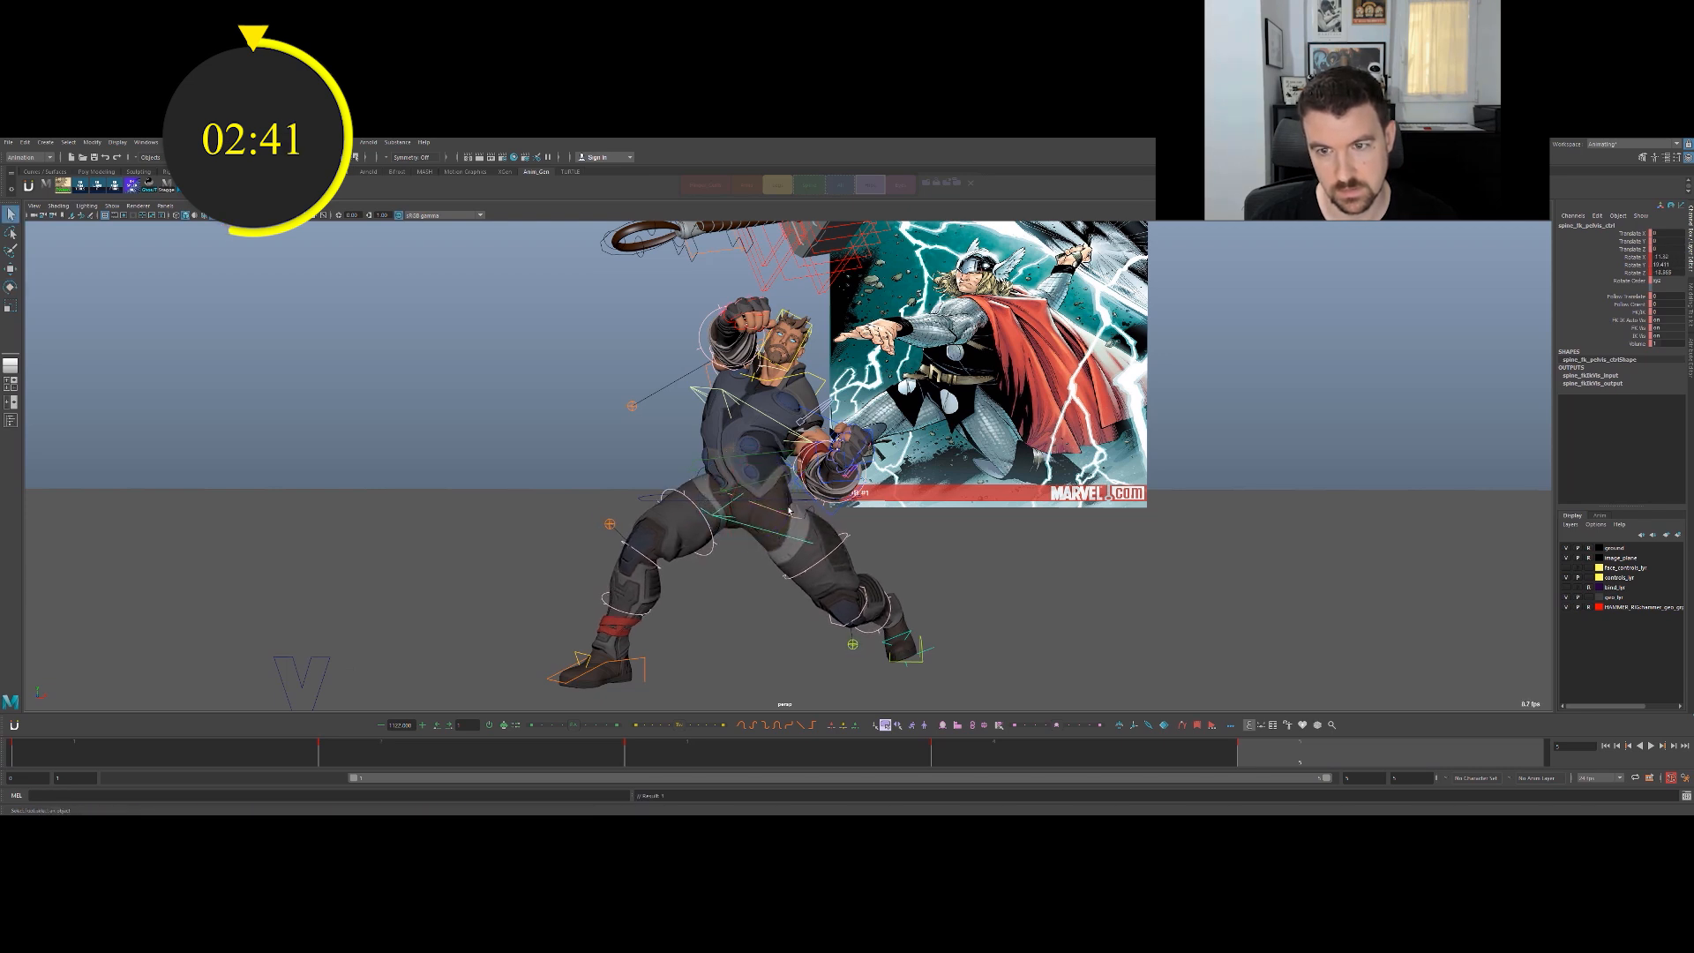
pyautogui.click(1050, 462)
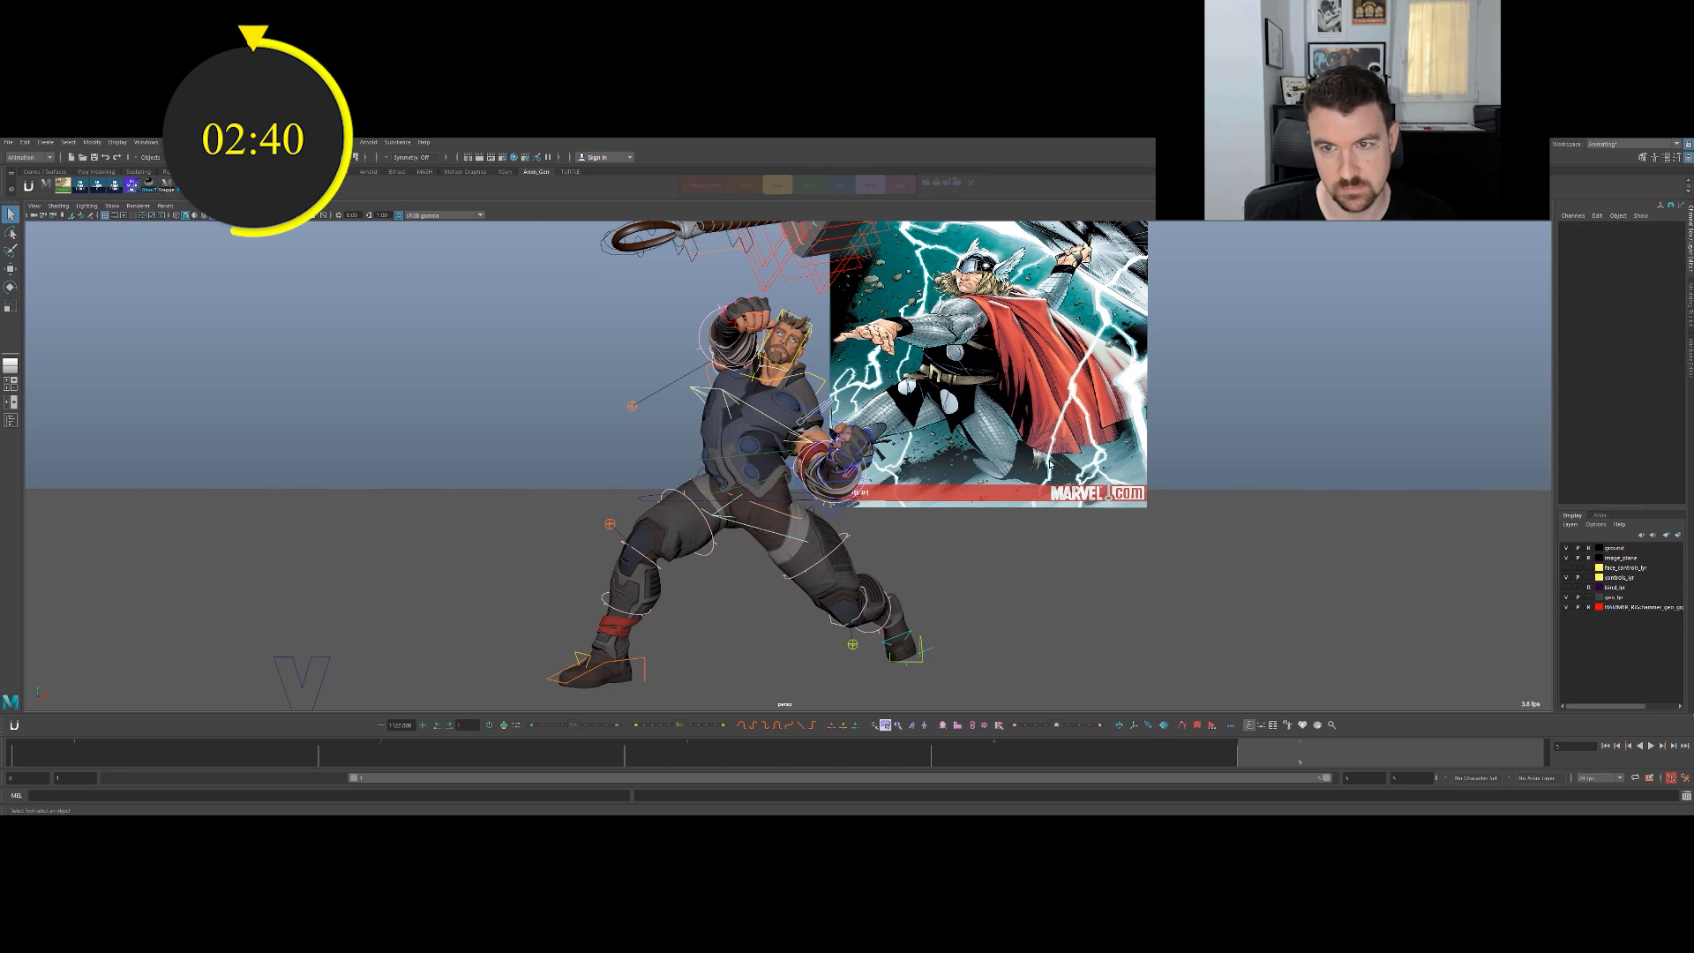
# Rotate the spine's FK controls one after another to lean and twist the torso like the reference.
pyautogui.click(774, 483)
pyautogui.press('e')
pyautogui.moveTo(774, 483); pyautogui.dragTo(688, 371)
pyautogui.press('q')
pyautogui.click(789, 477)
pyautogui.press('e')
pyautogui.press('q')
pyautogui.click(806, 446)
pyautogui.press('e')
pyautogui.press('q')
pyautogui.keyDown('alt'); pyautogui.moveTo(689, 370); pyautogui.dragTo(679, 415, button='middle'); pyautogui.keyUp('alt')
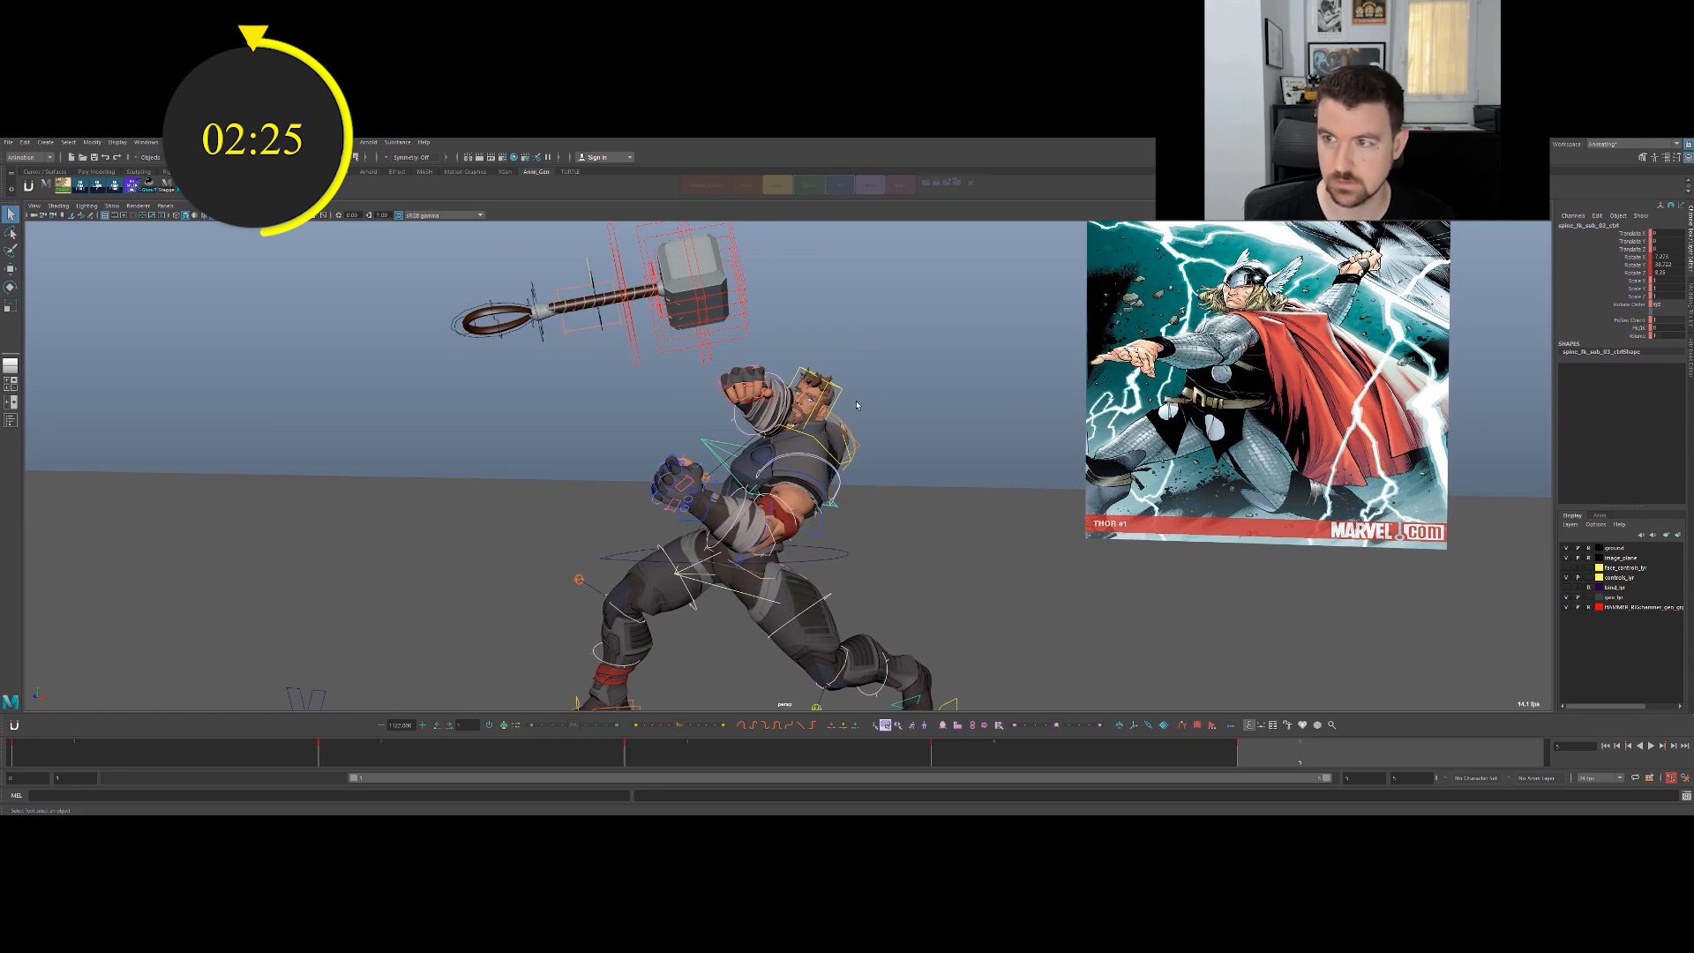
pyautogui.keyDown('alt'); pyautogui.moveTo(679, 415); pyautogui.dragTo(620, 385, button='right'); pyautogui.keyUp('alt')
pyautogui.click(706, 402)
pyautogui.press('w')
pyautogui.keyDown('alt'); pyautogui.moveTo(873, 406); pyautogui.dragTo(1183, 441); pyautogui.keyUp('alt')
pyautogui.click(973, 412)
pyautogui.keyDown('alt'); pyautogui.moveTo(1182, 441); pyautogui.dragTo(1068, 485, button='middle'); pyautogui.keyUp('alt')
pyautogui.hotkey('ctrl', 'z')
pyautogui.hotkey('ctrl', 'z')
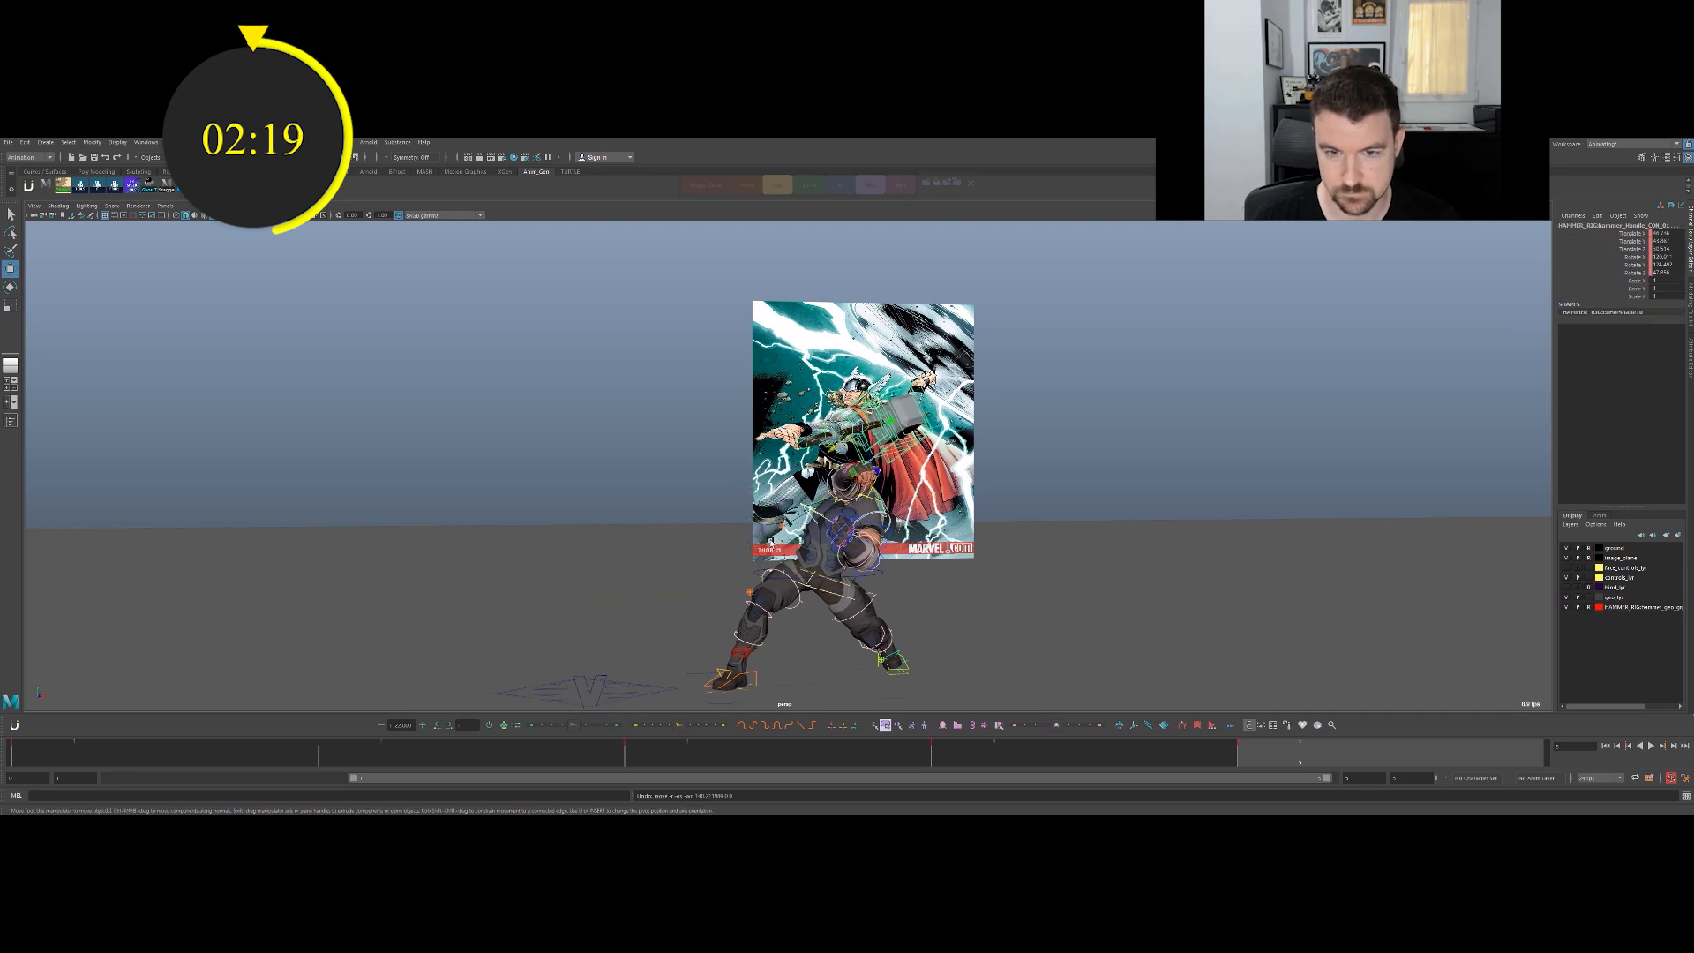
# Move the hammer's main handle control toward the character so the right hand reaches the handle.
pyautogui.press('q')
pyautogui.keyDown('alt'); pyautogui.moveTo(794, 424); pyautogui.dragTo(912, 449); pyautogui.keyUp('alt')
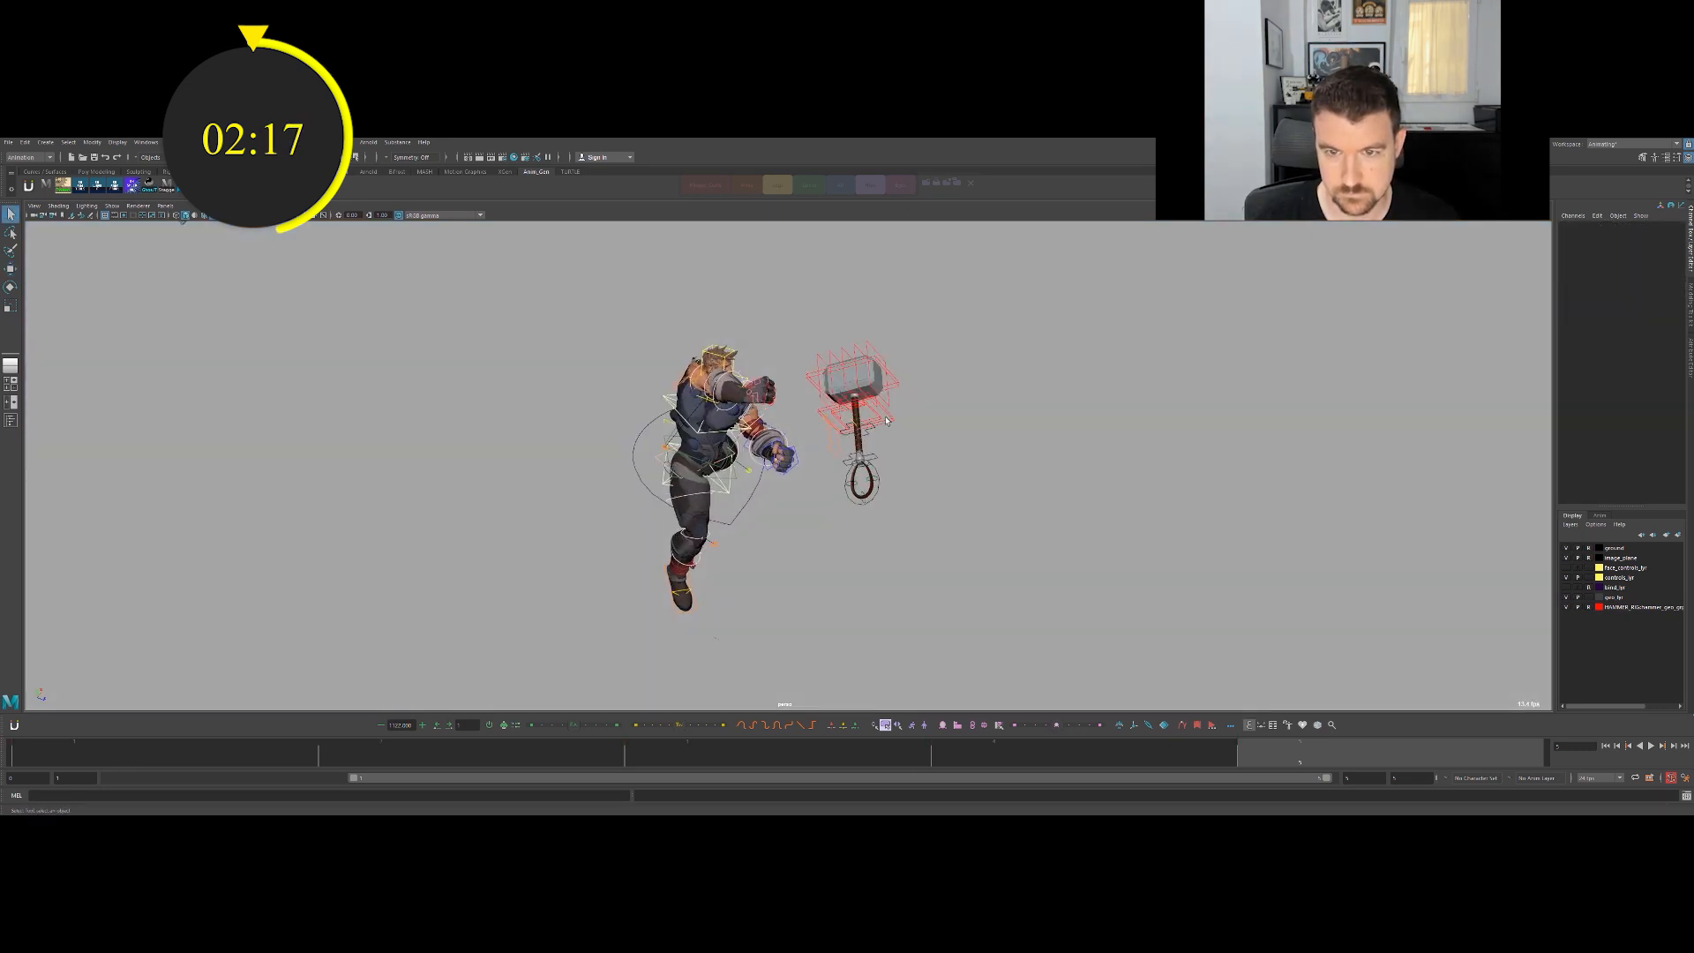
pyautogui.click(858, 381)
pyautogui.press('w')
pyautogui.keyDown('alt'); pyautogui.moveTo(857, 382); pyautogui.dragTo(681, 456); pyautogui.keyUp('alt')
pyautogui.keyDown('alt'); pyautogui.moveTo(680, 456); pyautogui.dragTo(781, 456, button='middle'); pyautogui.keyUp('alt')
pyautogui.keyDown('alt'); pyautogui.moveTo(781, 456); pyautogui.dragTo(824, 460); pyautogui.keyUp('alt')
# Rotate the hammer's main handle control and shift it outward to extend the right arm.
pyautogui.press('e')
pyautogui.press('e')
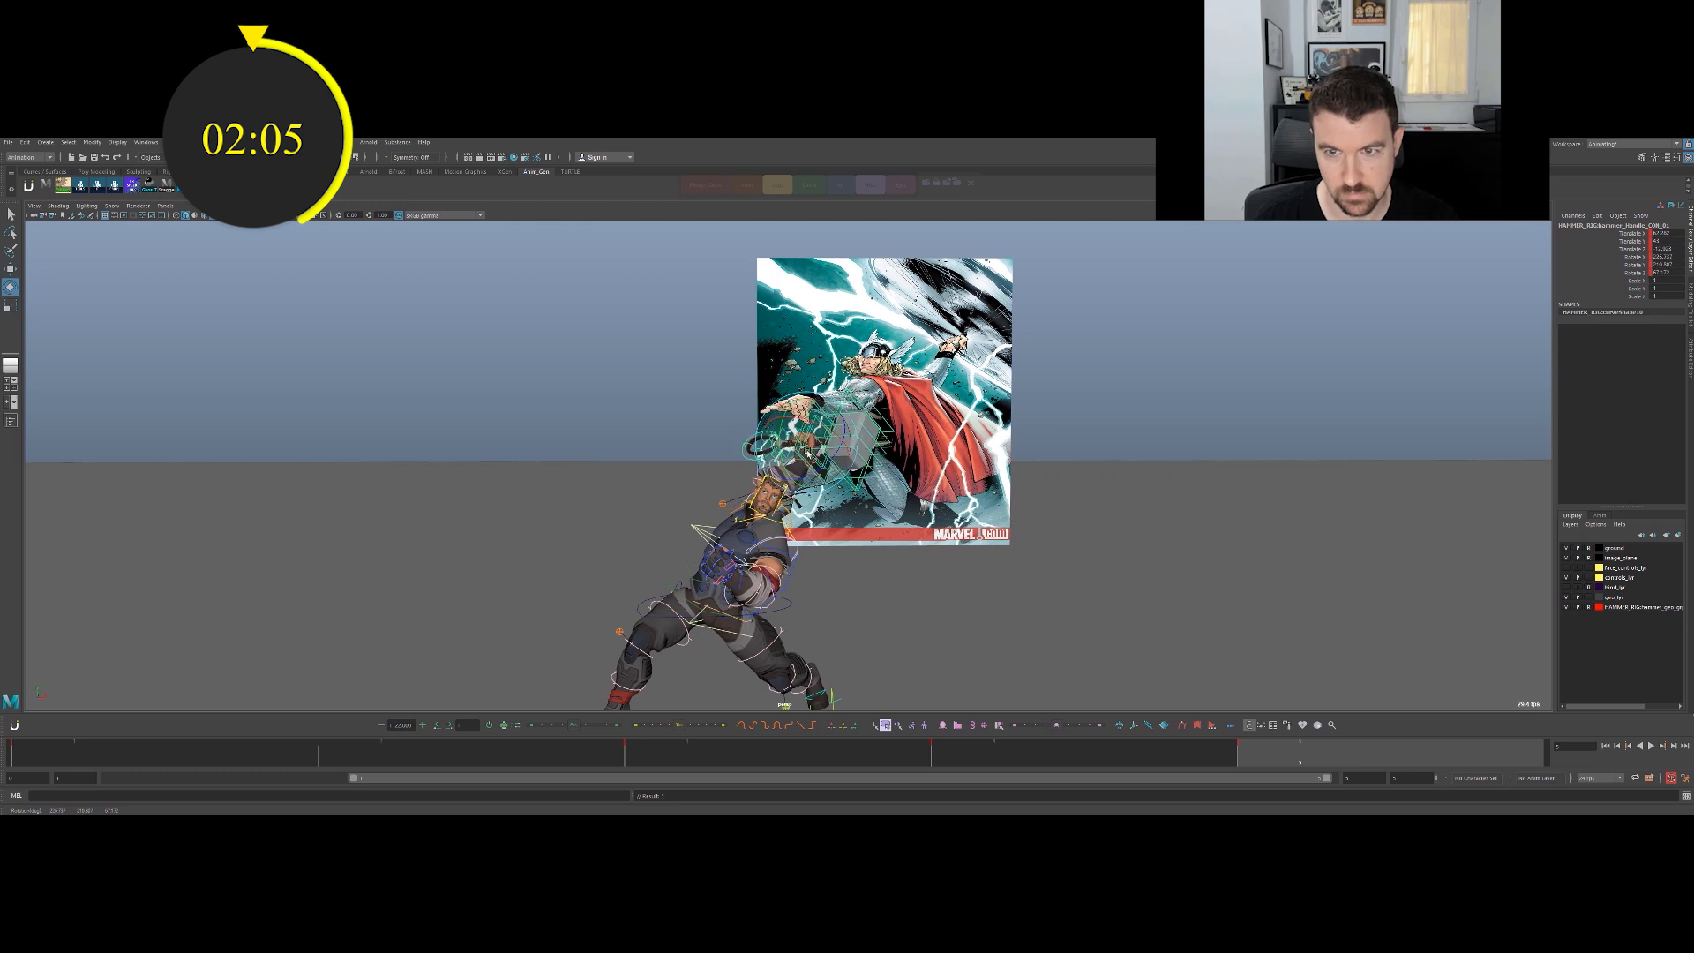
pyautogui.press('w')
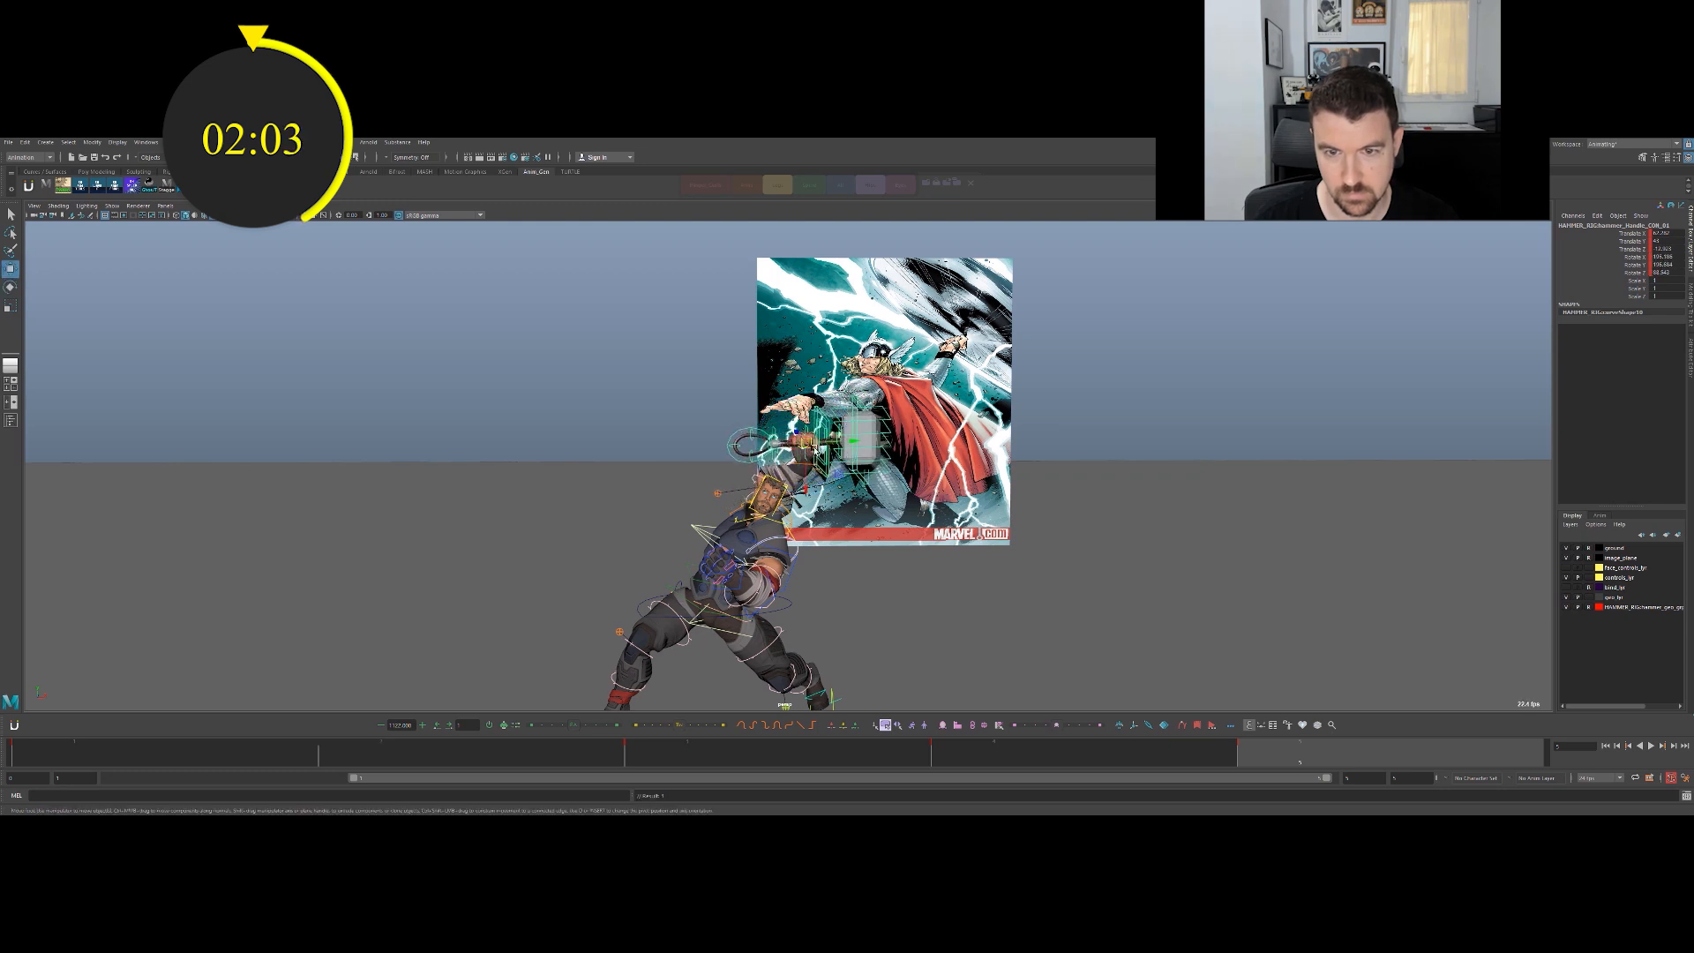
pyautogui.moveTo(816, 439)
pyautogui.mouseDown()
pyautogui.moveTo(829, 432)
pyautogui.moveTo(810, 452)
pyautogui.moveTo(833, 455)
pyautogui.moveTo(827, 430)
pyautogui.moveTo(845, 444)
pyautogui.mouseUp()
pyautogui.press('e')
pyautogui.press('w')
pyautogui.press('e')
# Nudge the hammer's main handle control up and away from the head.
pyautogui.keyDown('alt'); pyautogui.moveTo(794, 485); pyautogui.dragTo(785, 389, button='middle'); pyautogui.keyUp('alt')
pyautogui.keyDown('alt'); pyautogui.moveTo(761, 385); pyautogui.dragTo(802, 380, button='right'); pyautogui.keyUp('alt')
pyautogui.keyDown('alt'); pyautogui.moveTo(802, 380); pyautogui.dragTo(758, 485, button='middle'); pyautogui.keyUp('alt')
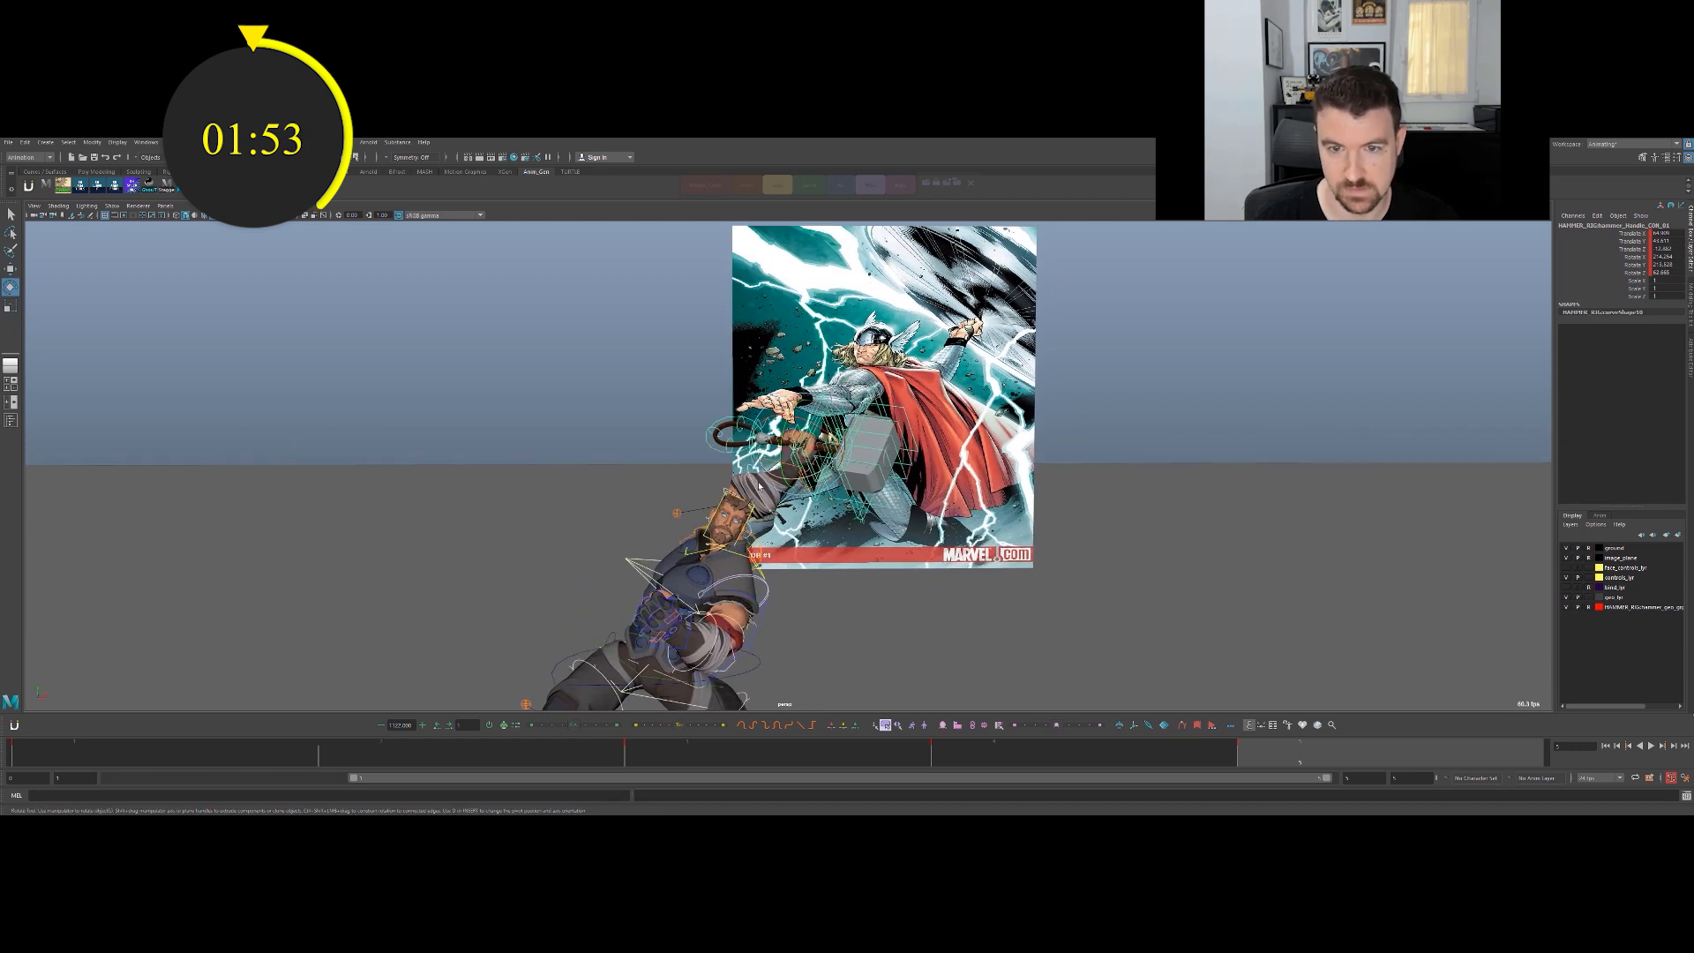
pyautogui.press('q')
pyautogui.press('w')
pyautogui.moveTo(802, 444); pyautogui.dragTo(817, 432)
# Move and rotate the hammer's secondary handle control so the right fist grips the strap end of the handle.
pyautogui.press('q')
pyautogui.press('w')
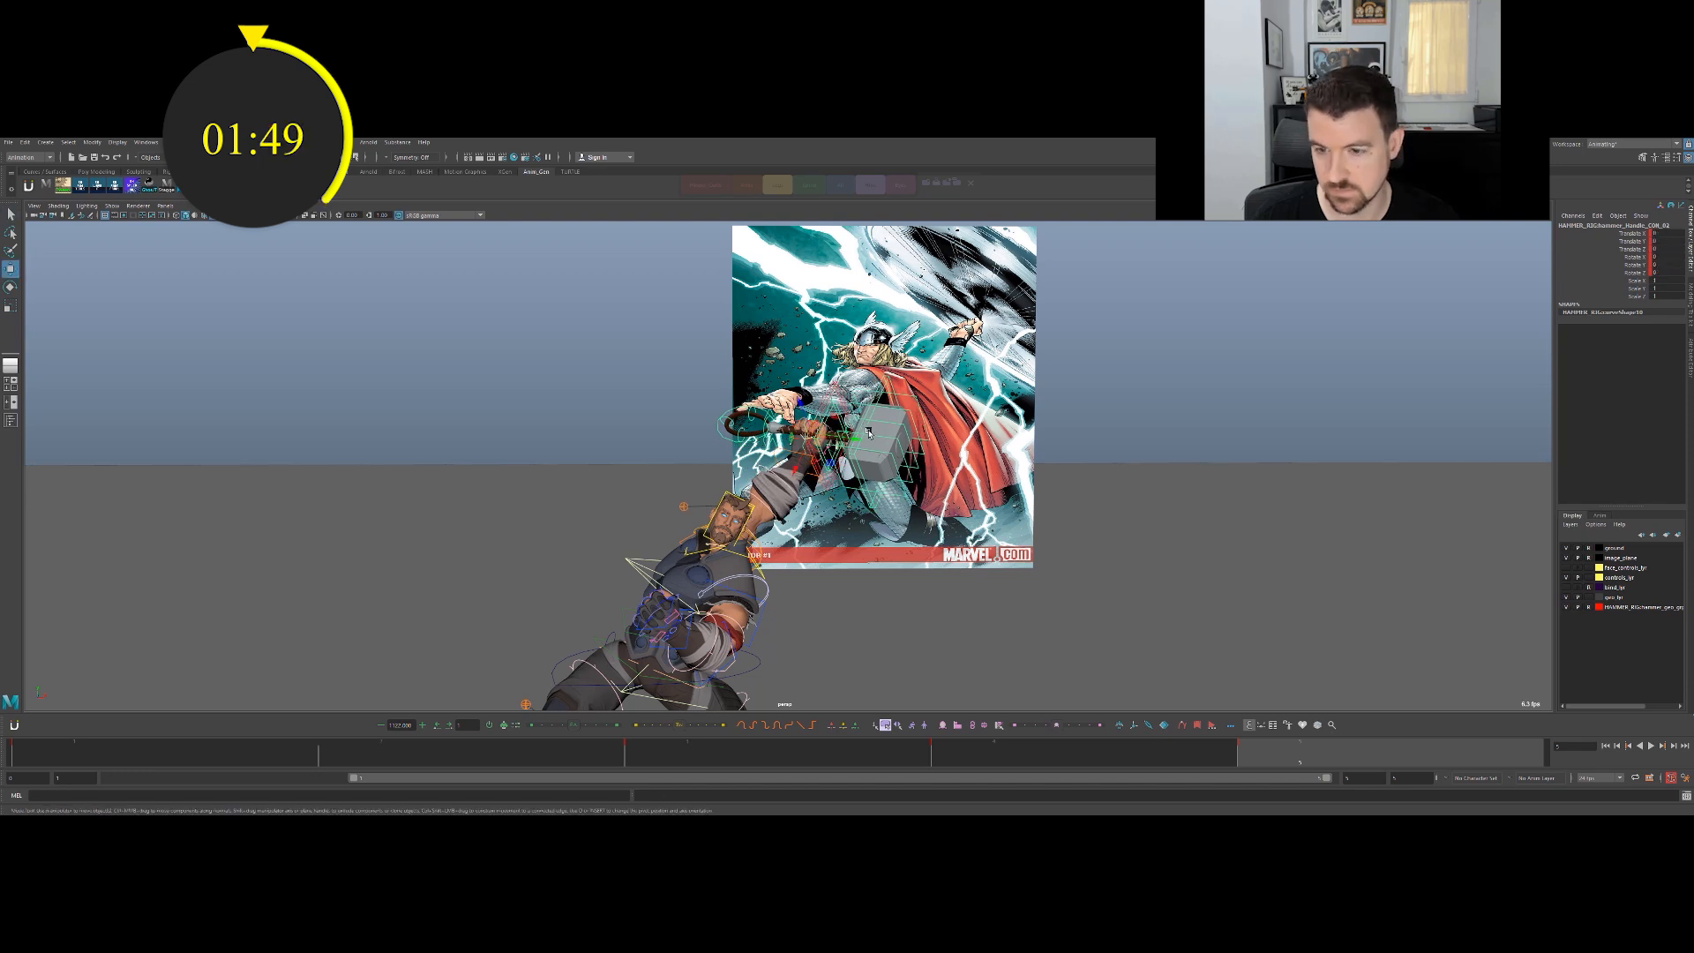
pyautogui.moveTo(816, 441); pyautogui.dragTo(725, 376)
pyautogui.press('e')
pyautogui.press('w')
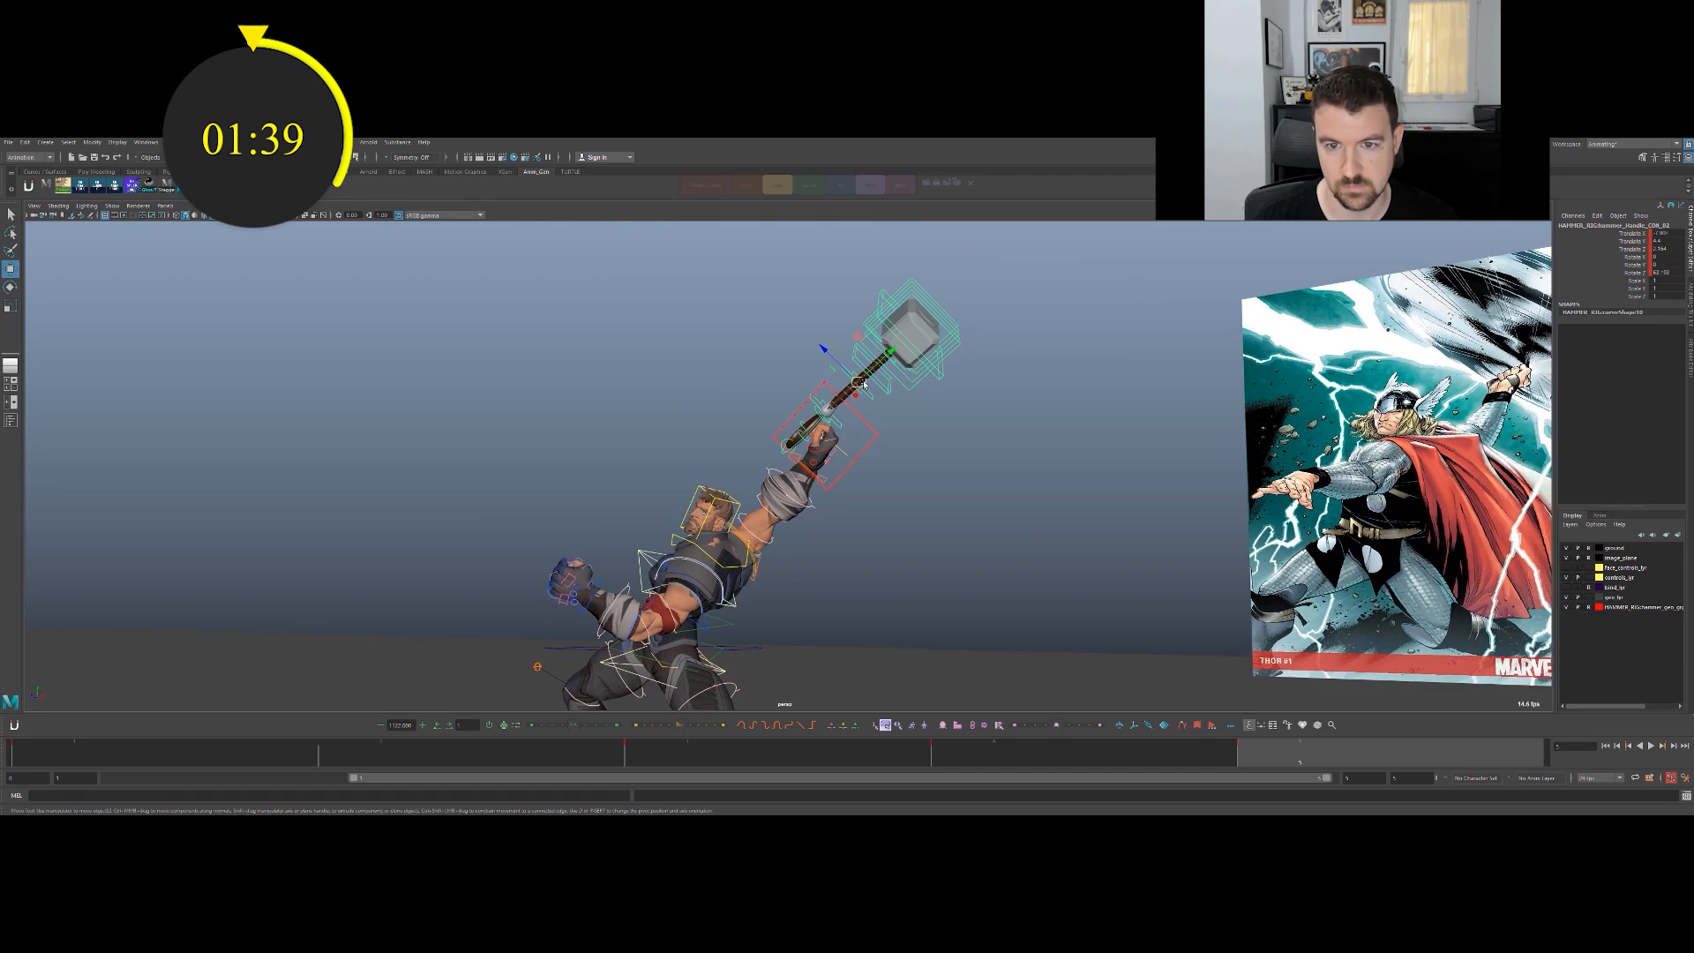
pyautogui.moveTo(856, 381); pyautogui.dragTo(887, 386)
pyautogui.keyDown('alt'); pyautogui.moveTo(830, 415); pyautogui.dragTo(718, 488, button='right'); pyautogui.keyUp('alt')
# Move and rotate the hammer's main handle control to swing the raised arm back behind the body.
pyautogui.keyDown('alt'); pyautogui.moveTo(768, 468); pyautogui.dragTo(855, 388); pyautogui.keyUp('alt')
pyautogui.press('q')
pyautogui.press('w')
pyautogui.press('w')
pyautogui.press('e')
pyautogui.keyDown('alt'); pyautogui.moveTo(1180, 412); pyautogui.dragTo(1262, 412, button='right'); pyautogui.keyUp('alt')
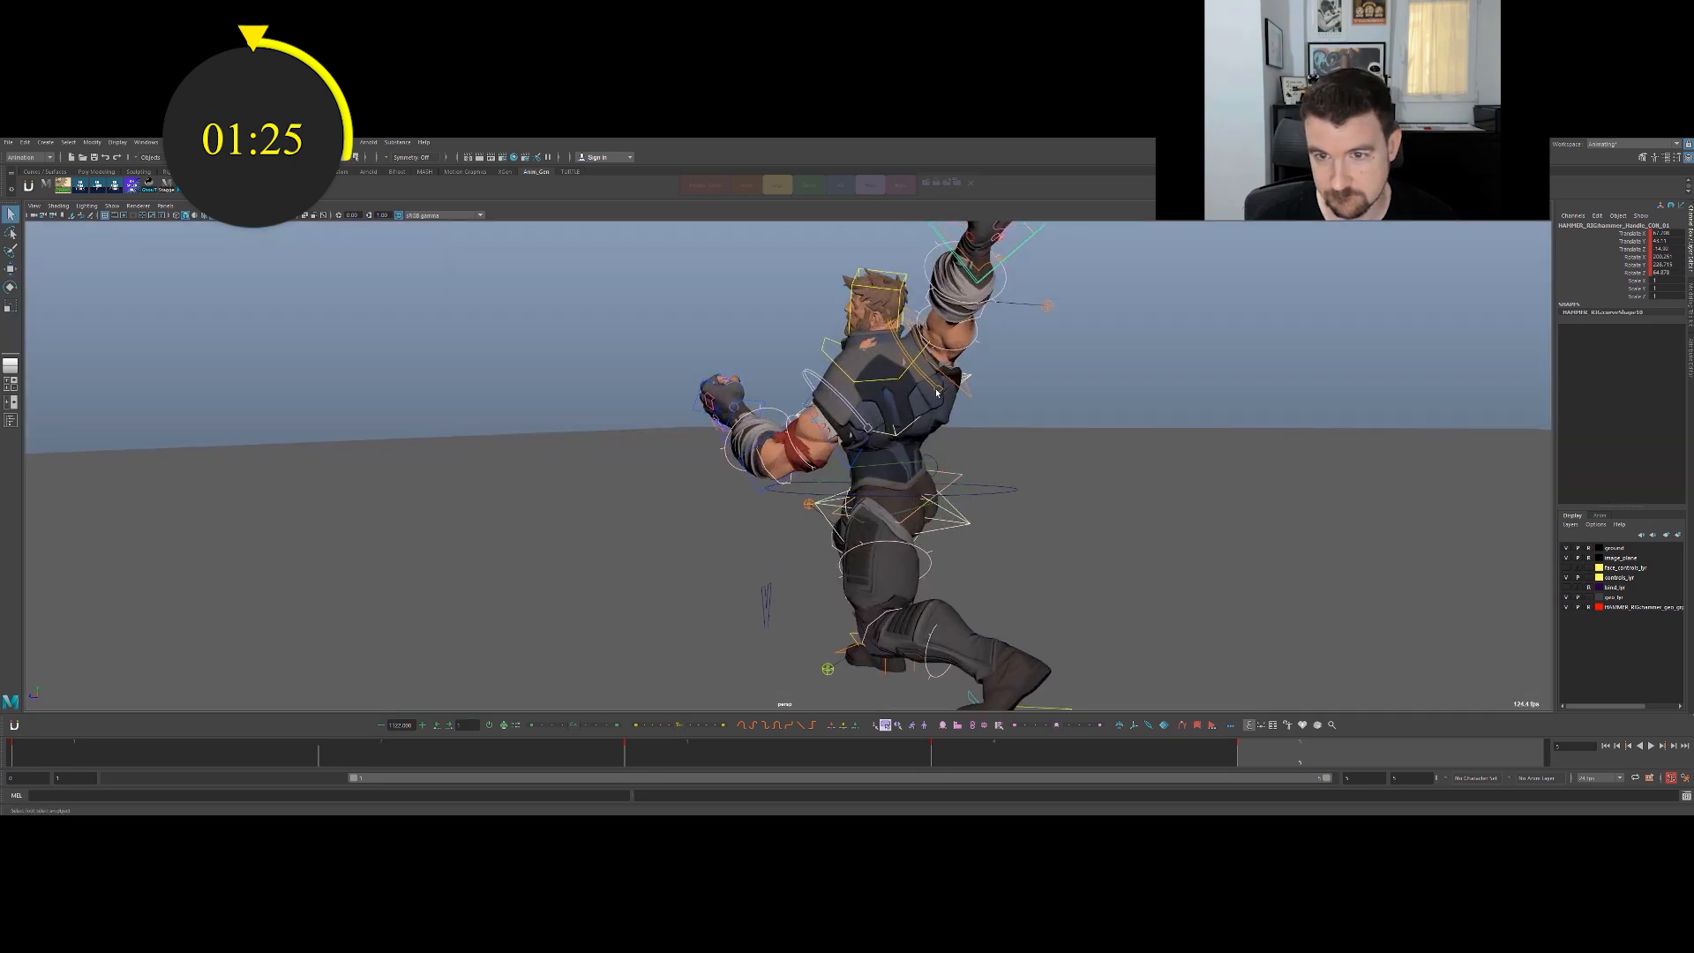
# Rotate the right shoulder control to support the raised hammer arm.
pyautogui.click(927, 389)
pyautogui.press('e')
pyautogui.moveTo(919, 393)
pyautogui.mouseDown()
pyautogui.moveTo(895, 397)
pyautogui.moveTo(900, 384)
pyautogui.mouseUp()
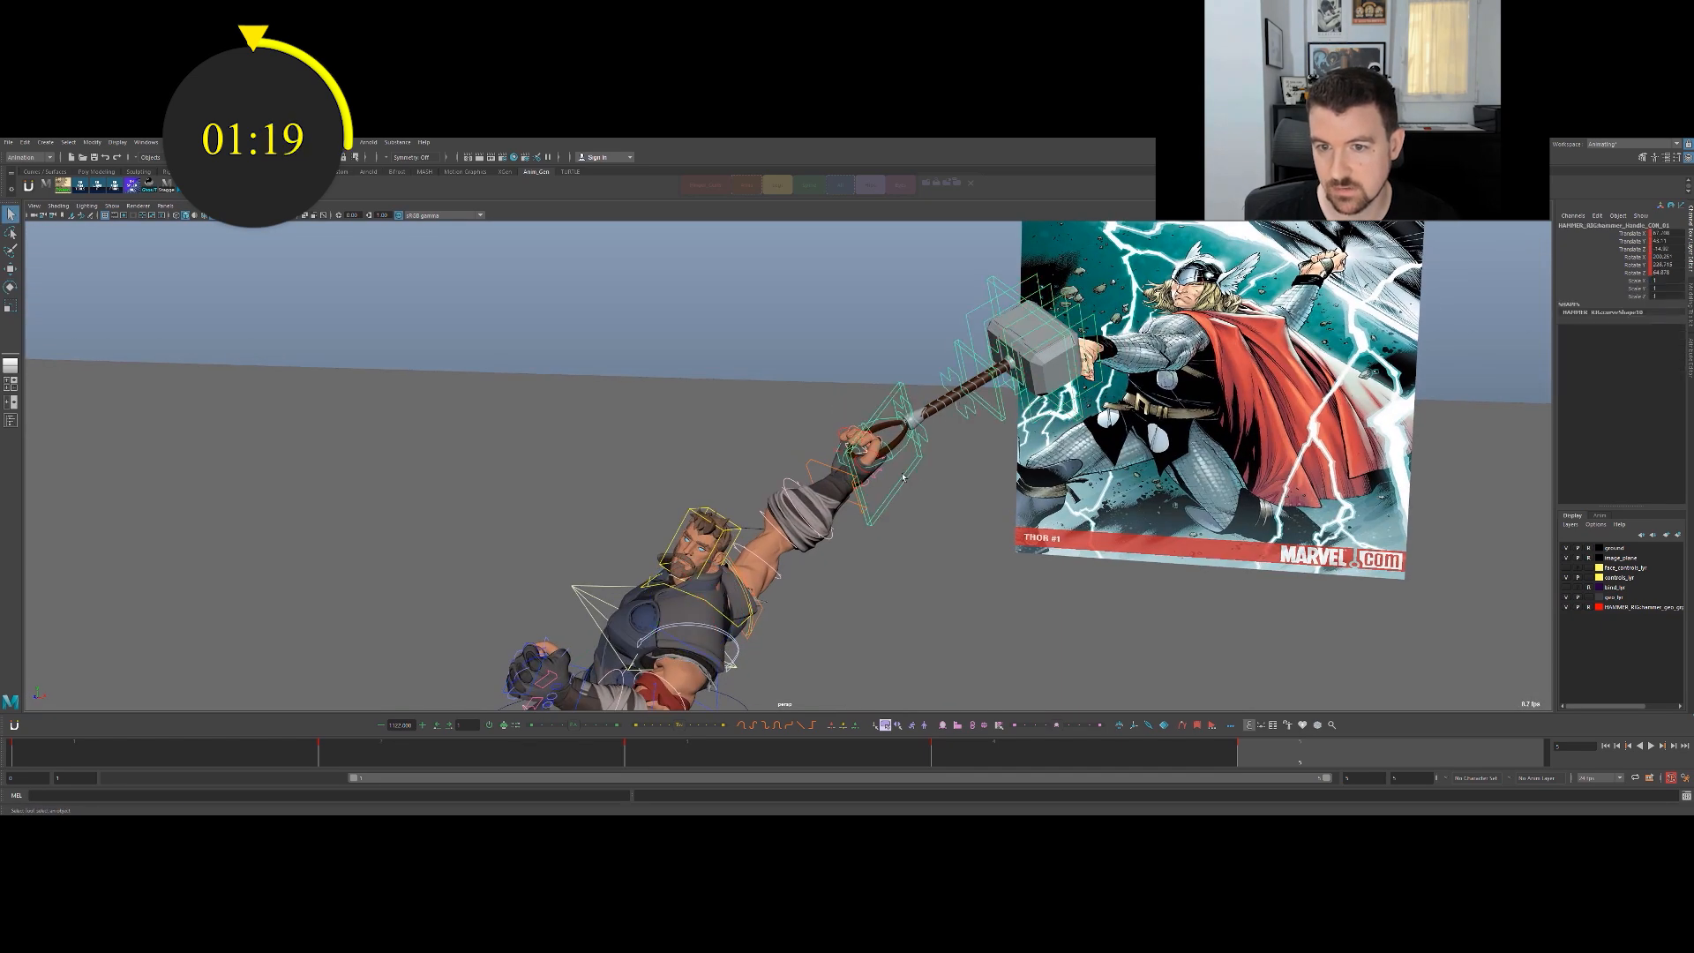
# Reposition the hammer's main handle control to refine the reach of the raised right arm.
pyautogui.press('w')
pyautogui.moveTo(860, 448); pyautogui.dragTo(868, 458)
pyautogui.keyDown('alt'); pyautogui.moveTo(622, 432); pyautogui.dragTo(503, 432, button='right'); pyautogui.keyUp('alt')
pyautogui.keyDown('alt'); pyautogui.moveTo(692, 401); pyautogui.dragTo(635, 344); pyautogui.keyUp('alt')
pyautogui.moveTo(794, 477); pyautogui.dragTo(783, 540)
pyautogui.press('e')
# Move the right arm's pole vector control to redirect the elbow.
pyautogui.press('q')
pyautogui.click(795, 562)
pyautogui.press('w')
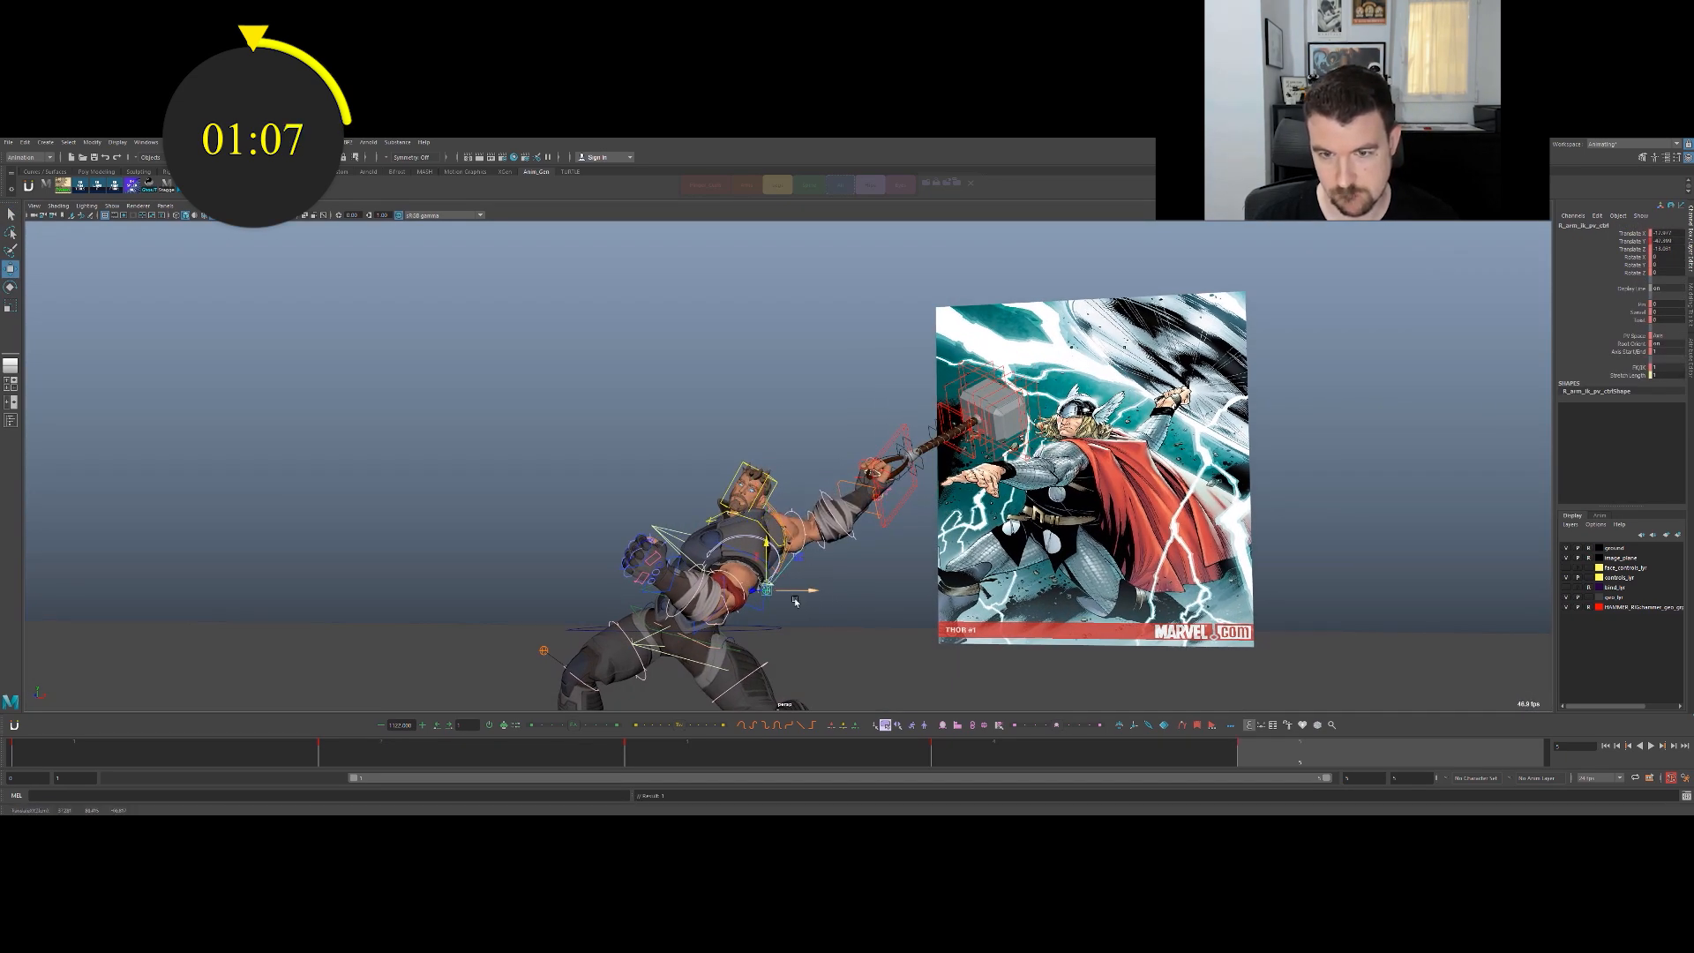
# Rotate the hammer's handle control to angle the hammer head upward.
pyautogui.click(883, 518)
pyautogui.press('e')
pyautogui.moveTo(893, 516); pyautogui.dragTo(902, 499)
pyautogui.press('q')
# Rotate the left shoulder control to swing the left arm forward across the body.
pyautogui.keyDown('alt'); pyautogui.moveTo(940, 352); pyautogui.dragTo(780, 446); pyautogui.keyUp('alt')
pyautogui.click(779, 447)
pyautogui.press('e')
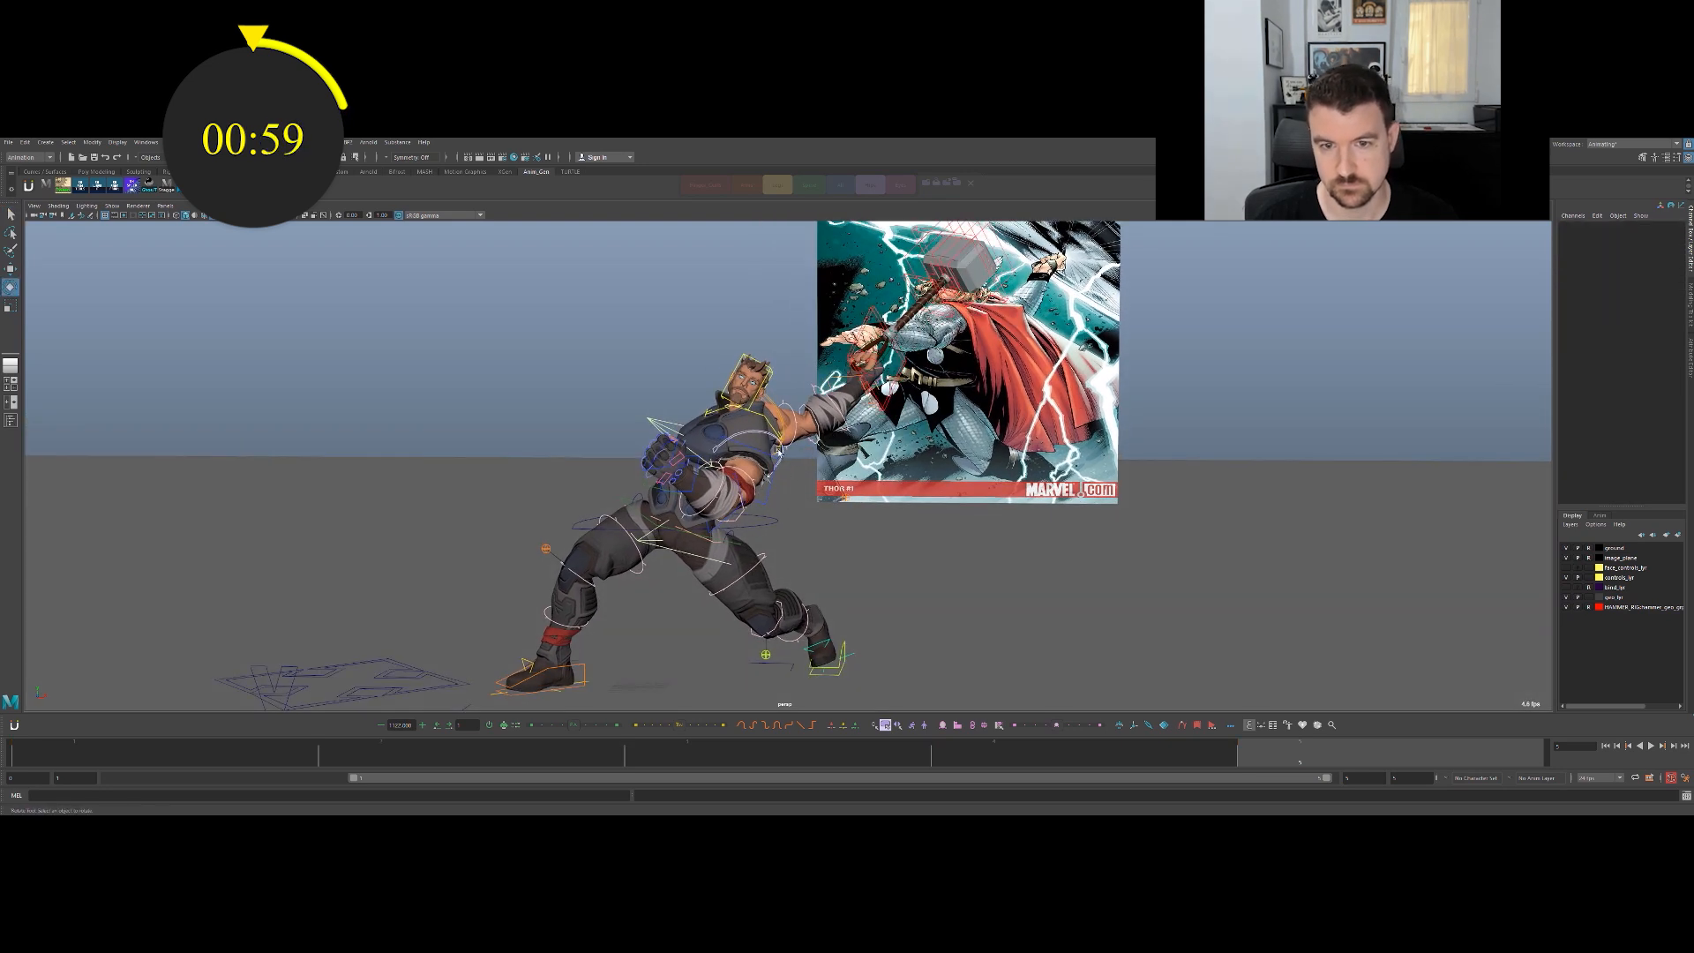
pyautogui.click(776, 445)
pyautogui.moveTo(741, 437); pyautogui.dragTo(726, 450)
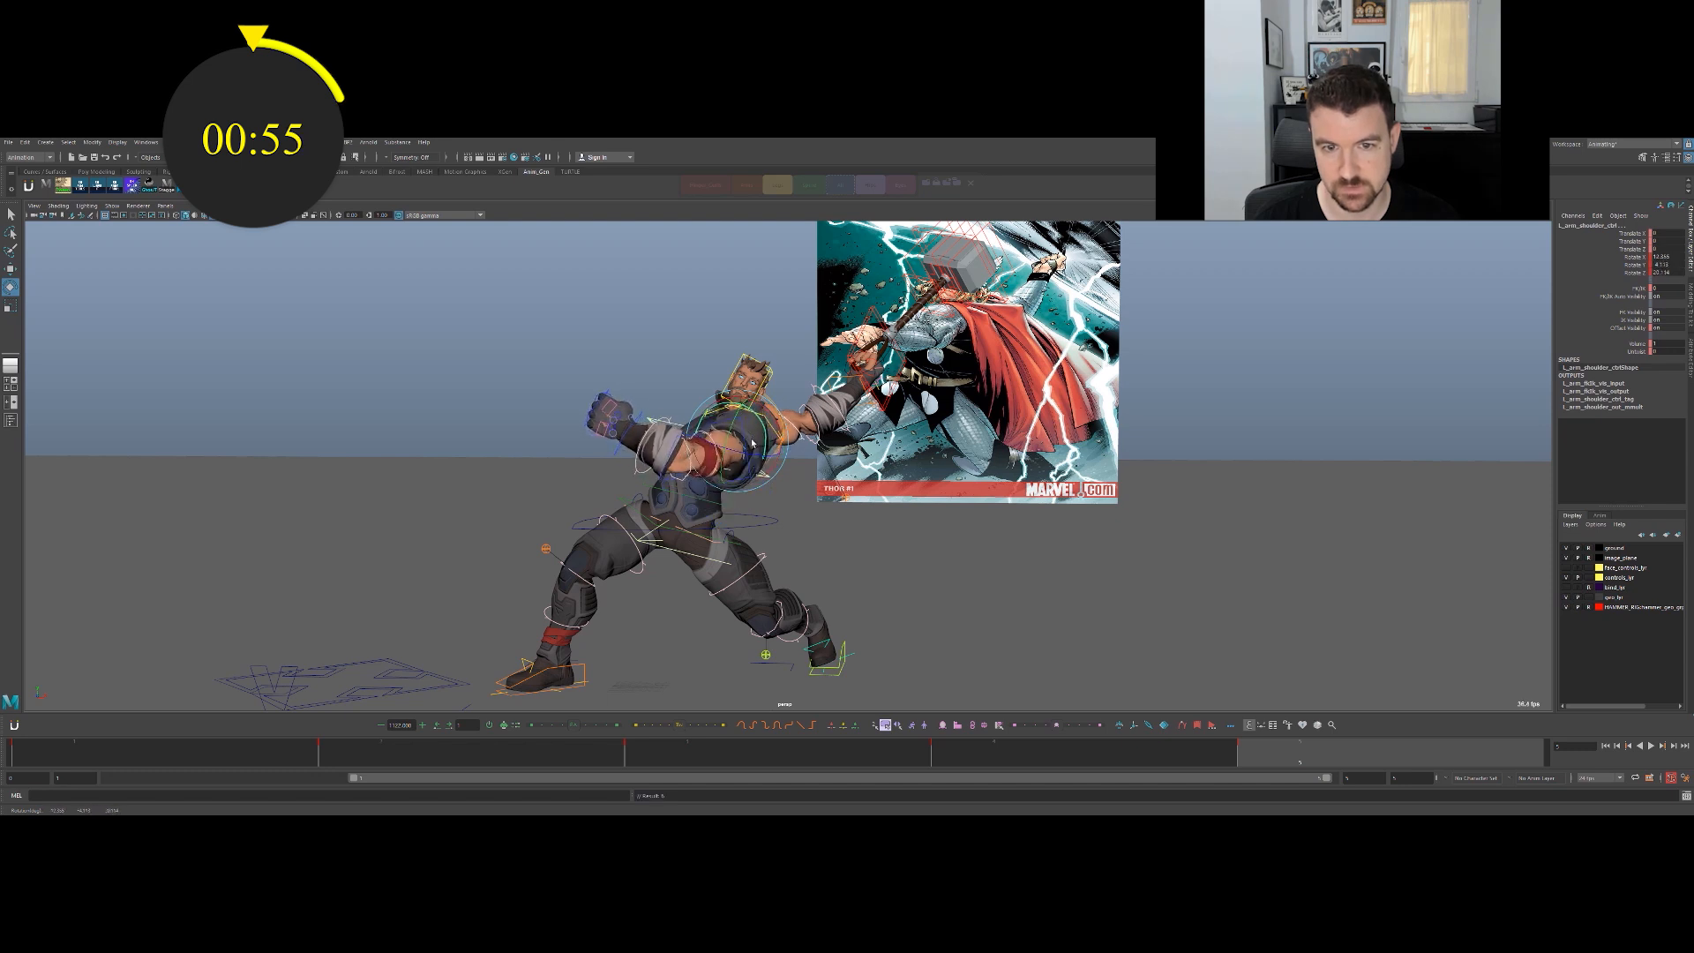
pyautogui.press('q')
# Rotate the left arm's FK elbow control to straighten the forearm.
pyautogui.click(686, 447)
pyautogui.press('e')
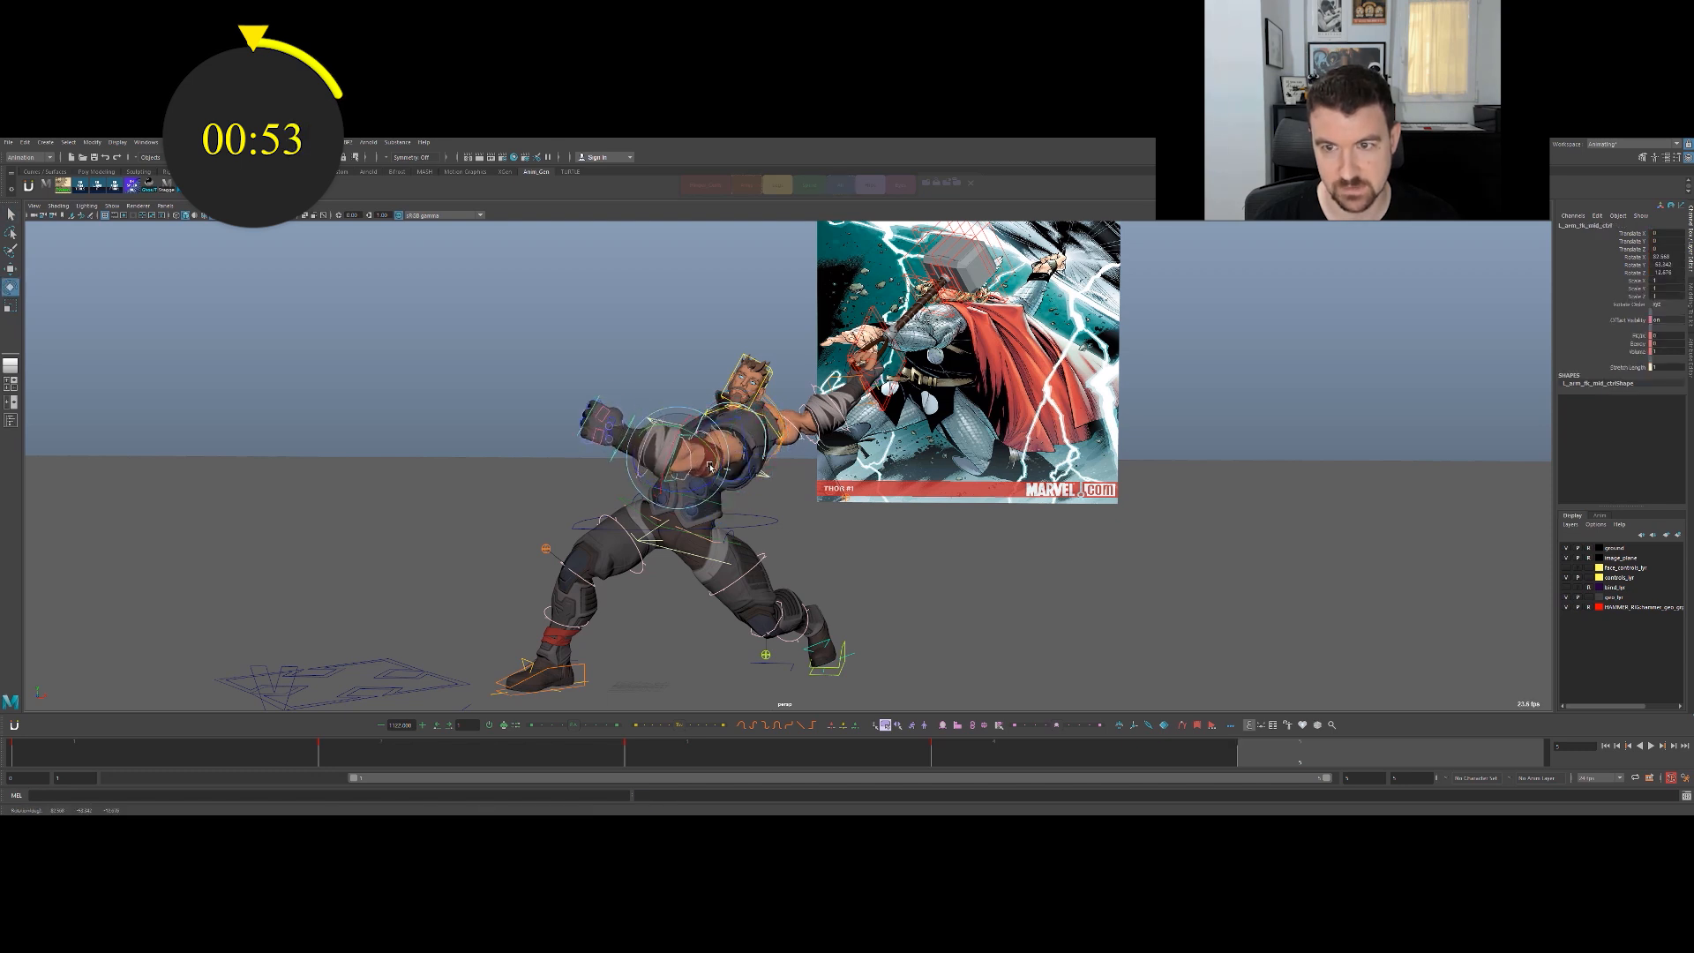
pyautogui.moveTo(657, 472); pyautogui.dragTo(693, 465)
pyautogui.press('q')
# Rotate the left arm's FK upper-arm, elbow and wrist controls to extend the arm forward and down.
pyautogui.click(743, 446)
pyautogui.press('e')
pyautogui.press('q')
pyautogui.click(690, 456)
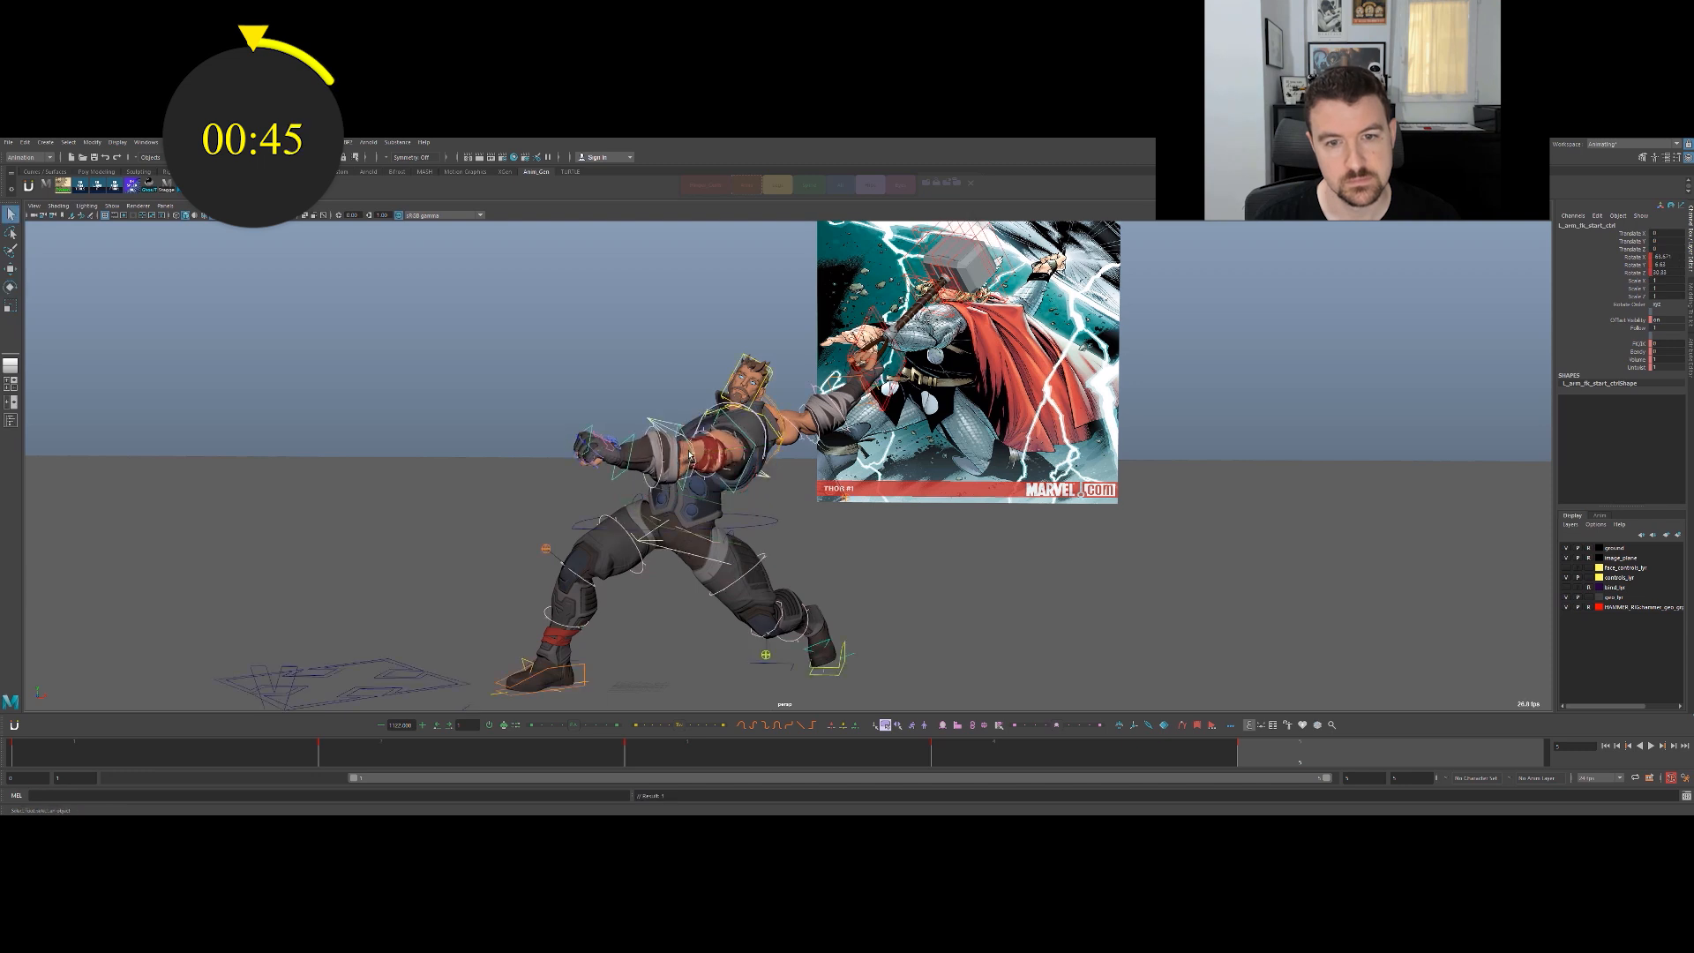
pyautogui.press('e')
pyautogui.moveTo(689, 476); pyautogui.dragTo(655, 529)
pyautogui.press('q')
pyautogui.click(652, 485)
pyautogui.press('e')
pyautogui.press('q')
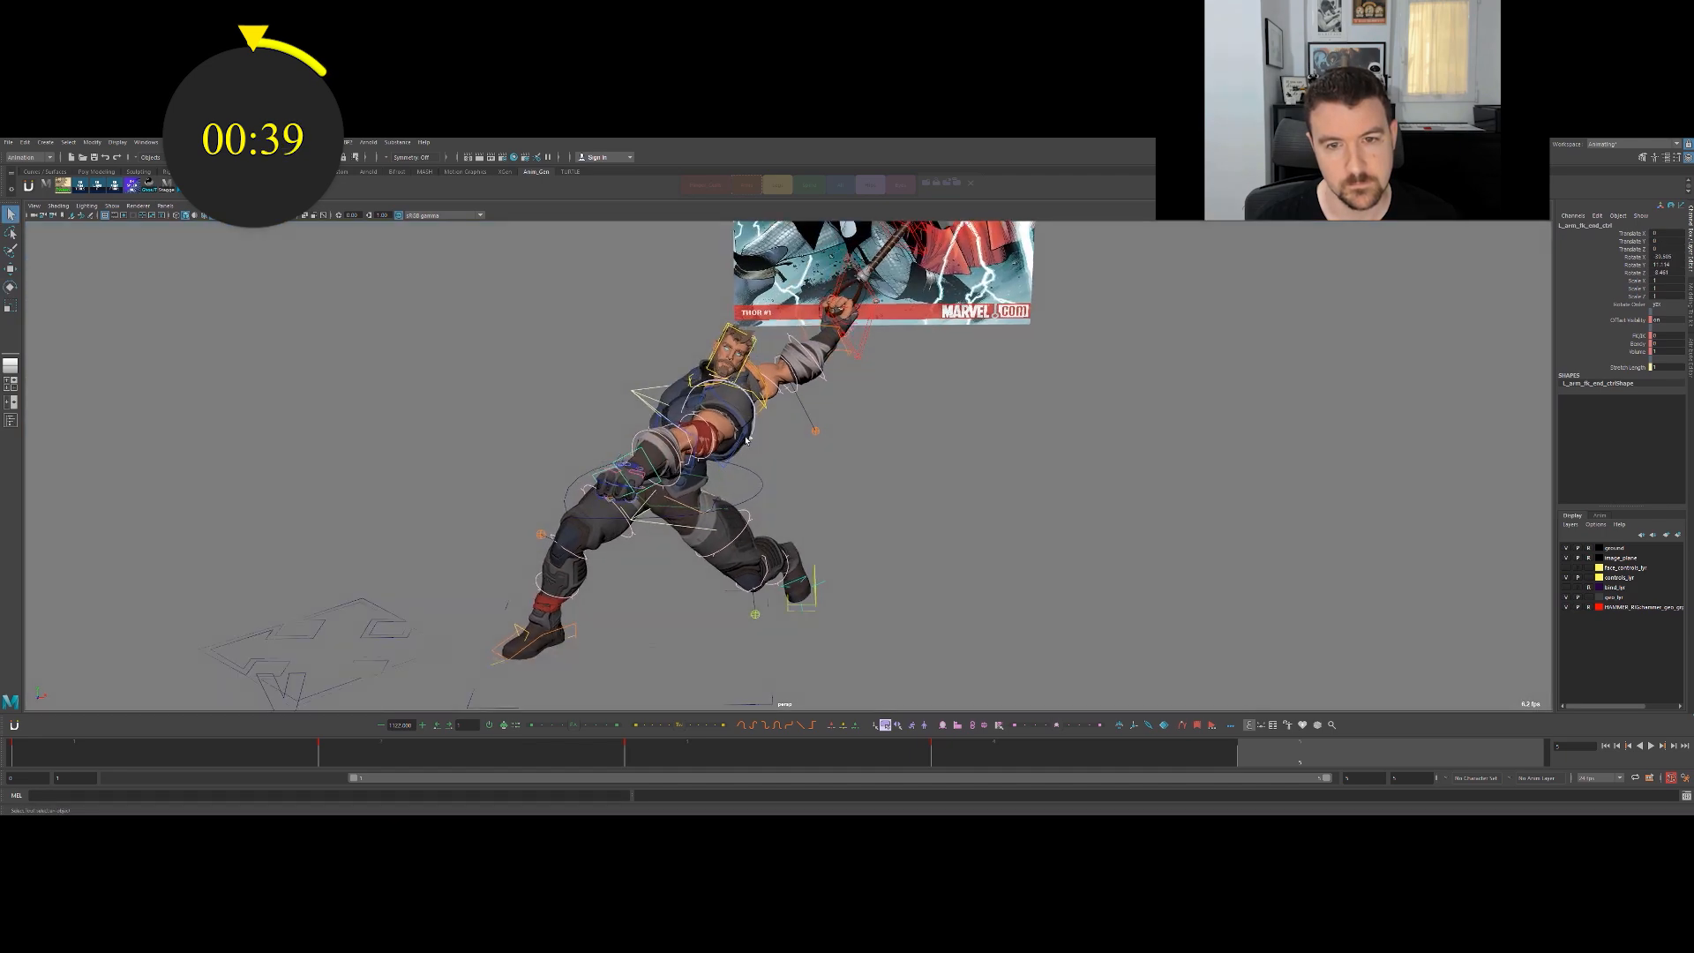
# Refine the left arm's FK rotations down to the wrist so the hand reaches out over the front leg.
pyautogui.click(711, 448)
pyautogui.press('e')
pyautogui.moveTo(730, 457); pyautogui.dragTo(667, 504)
pyautogui.press('q')
pyautogui.click(648, 501)
pyautogui.press('e')
pyautogui.press('q')
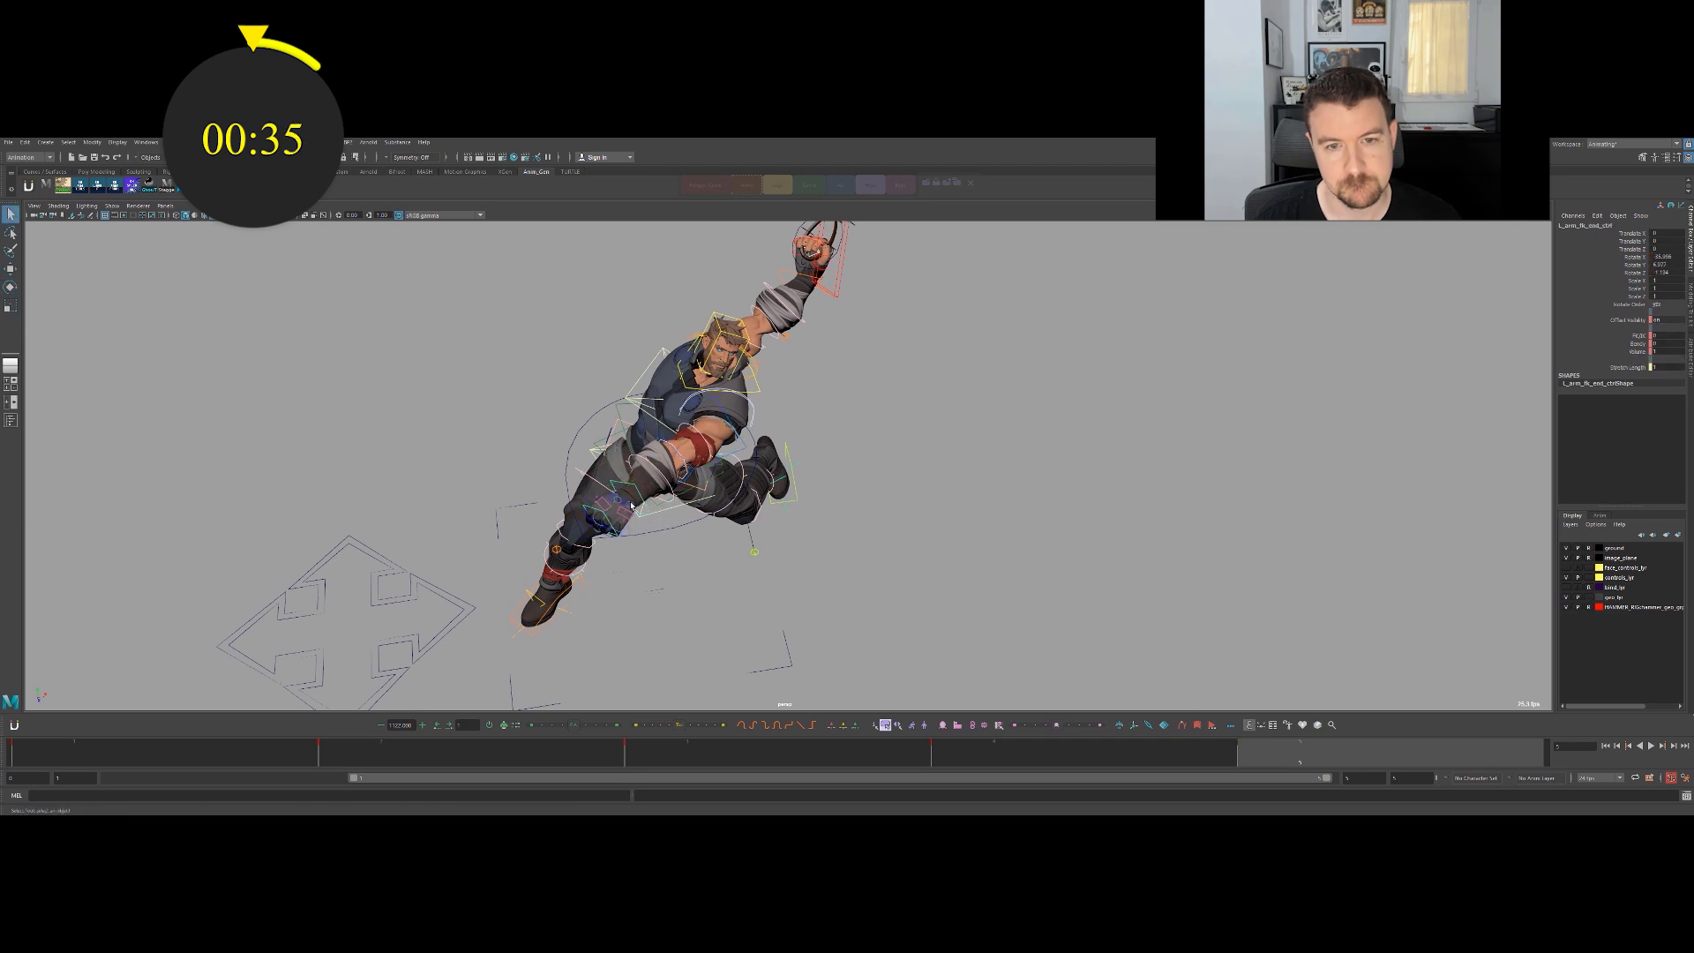
# Select the curl controls of the fingers and thumb on the left hand.
pyautogui.click(634, 507)
pyautogui.press('f')
pyautogui.keyDown('alt'); pyautogui.moveTo(667, 457); pyautogui.dragTo(574, 376, button='right'); pyautogui.keyUp('alt')
pyautogui.keyDown('alt'); pyautogui.moveTo(574, 376); pyautogui.dragTo(673, 370); pyautogui.keyUp('alt')
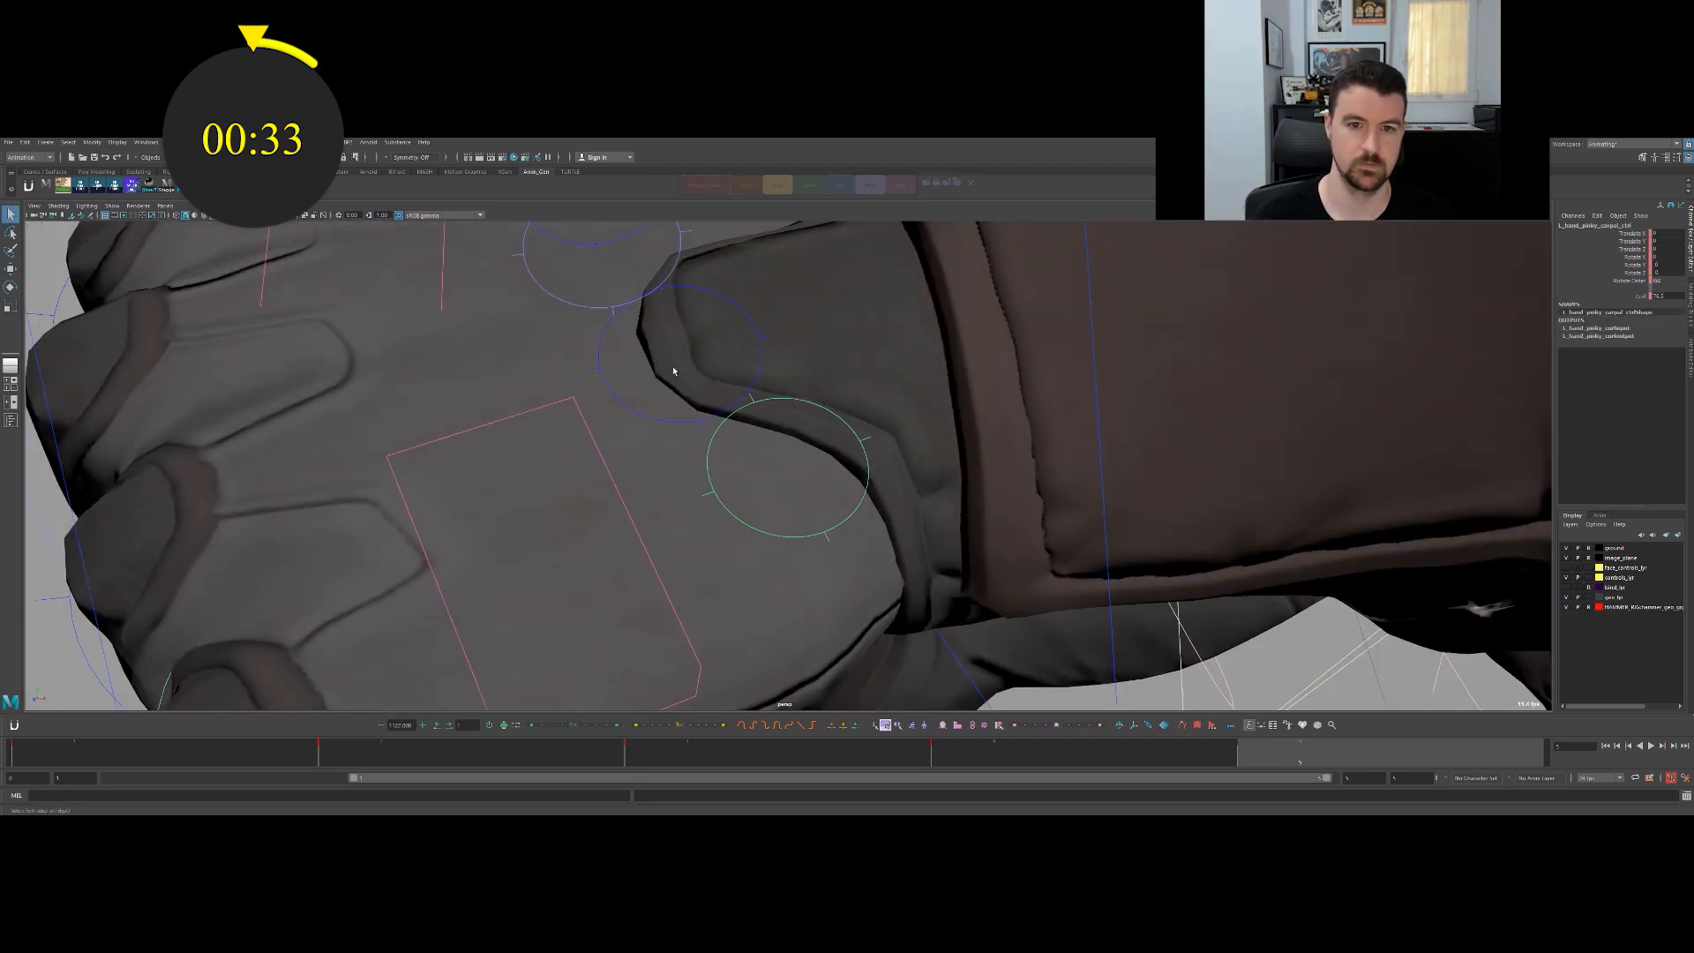
pyautogui.keyDown('alt'); pyautogui.moveTo(673, 370); pyautogui.dragTo(655, 326, button='right'); pyautogui.keyUp('alt')
pyautogui.keyDown('alt'); pyautogui.moveTo(654, 327); pyautogui.dragTo(569, 459, button='middle'); pyautogui.keyUp('alt')
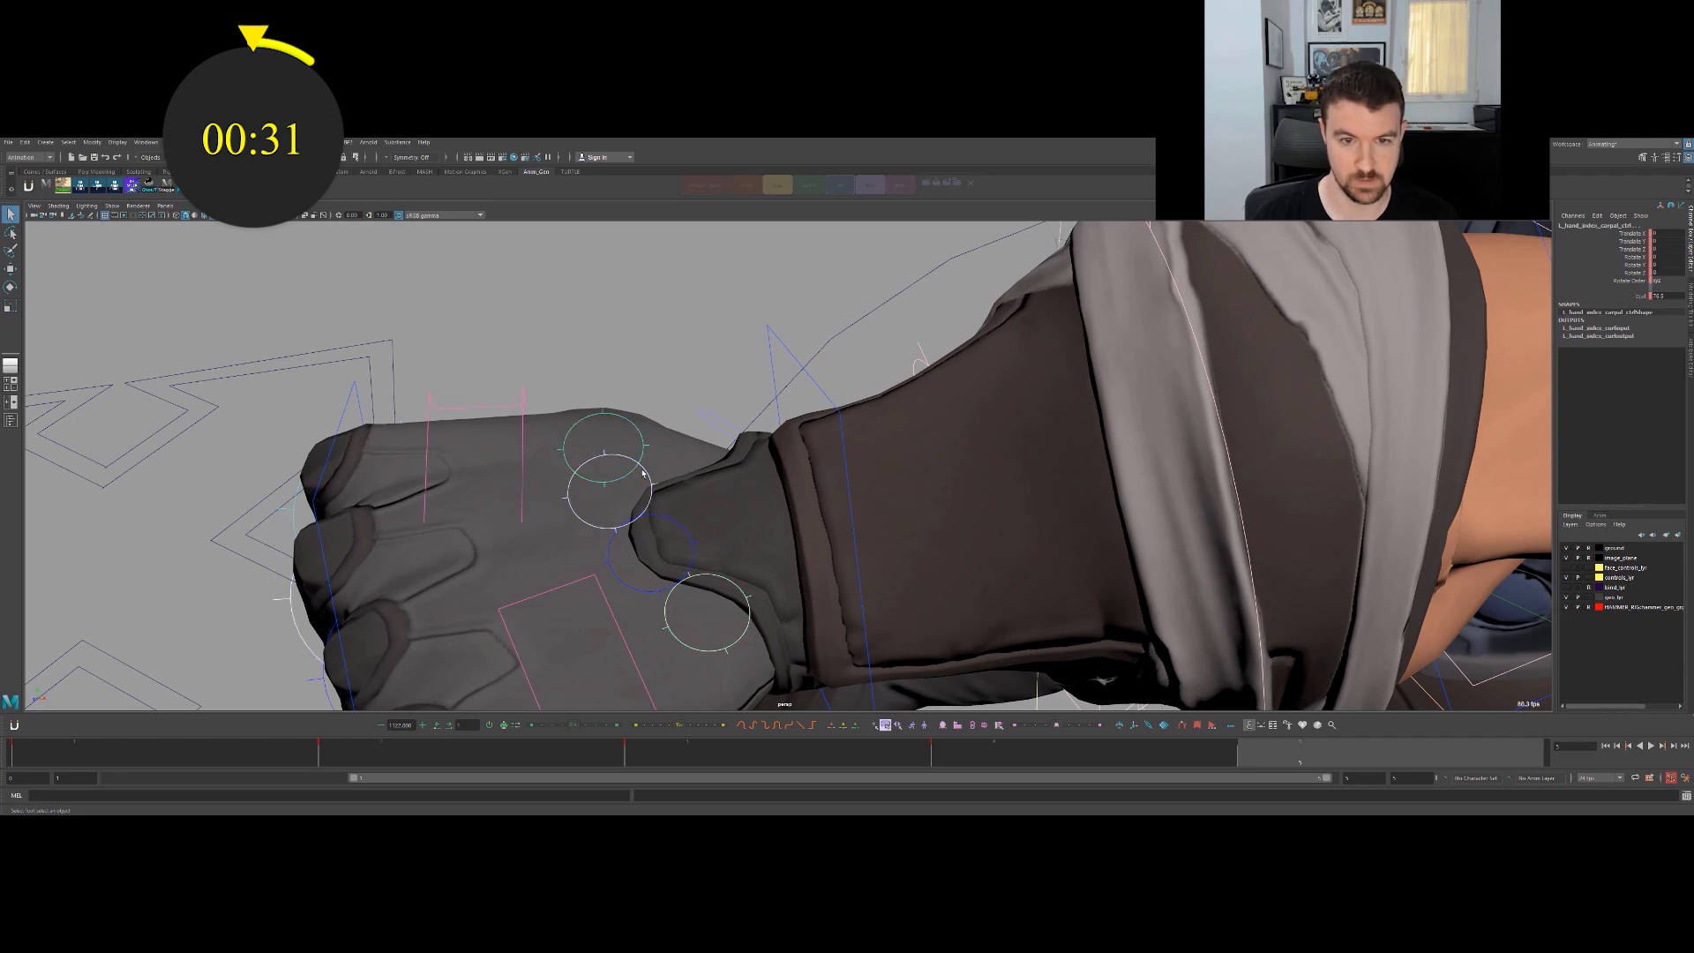
pyautogui.click(727, 420)
pyautogui.keyDown('shift'); pyautogui.click(720, 419); pyautogui.keyUp('shift')
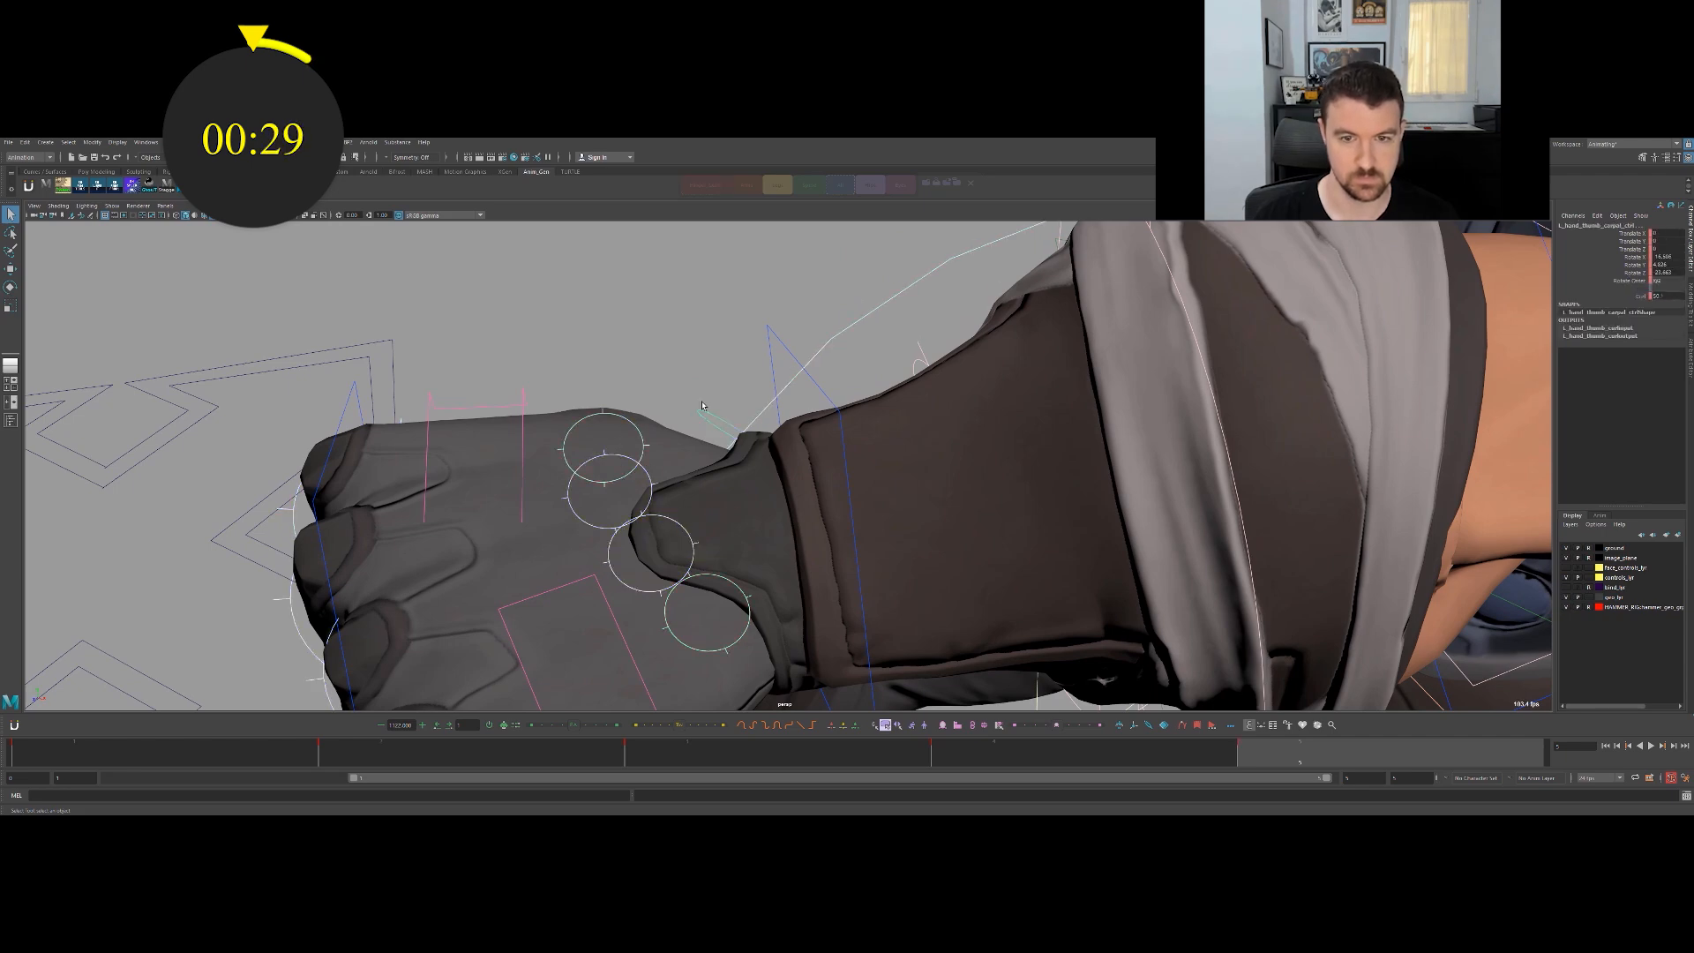
pyautogui.keyDown('alt'); pyautogui.moveTo(719, 419); pyautogui.dragTo(663, 360, button='right'); pyautogui.keyUp('alt')
pyautogui.keyDown('alt'); pyautogui.moveTo(664, 360); pyautogui.dragTo(749, 569); pyautogui.keyUp('alt')
pyautogui.keyDown('alt'); pyautogui.moveTo(739, 473); pyautogui.dragTo(726, 499); pyautogui.keyUp('alt')
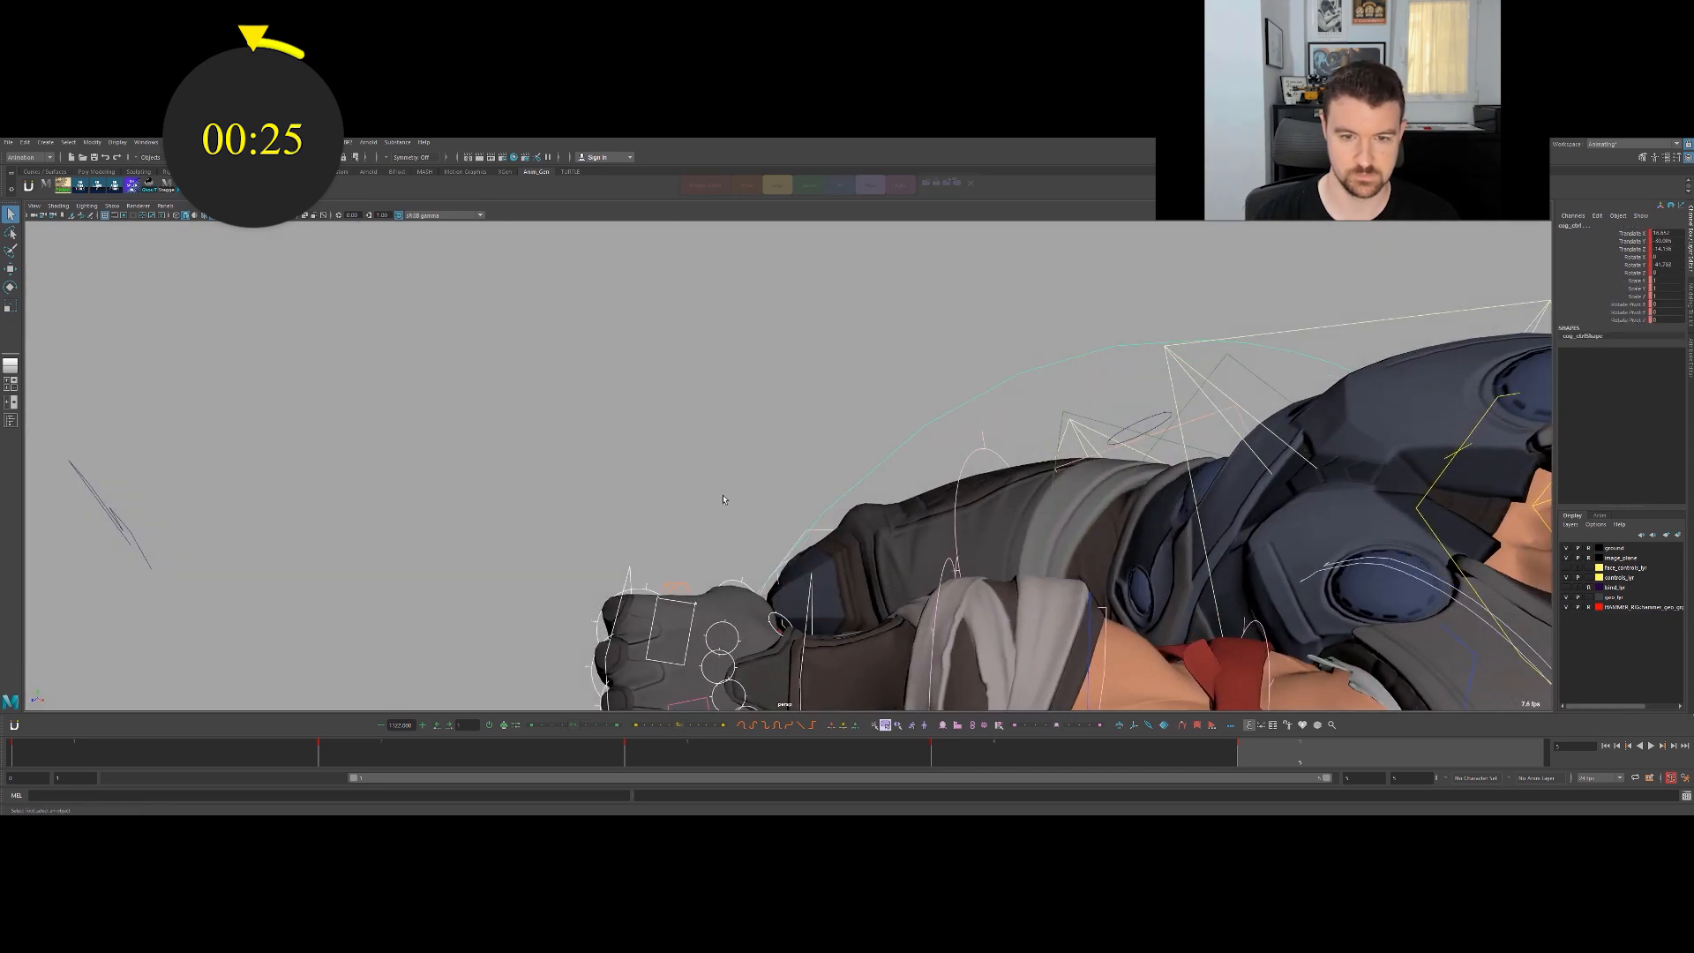
# Correct the selection of the left hand's curl controls and lower their Curl value to open the fingers.
pyautogui.keyDown('alt'); pyautogui.moveTo(726, 499); pyautogui.dragTo(681, 431, button='right'); pyautogui.keyUp('alt')
pyautogui.keyDown('alt'); pyautogui.moveTo(681, 430); pyautogui.dragTo(671, 401); pyautogui.keyUp('alt')
pyautogui.keyDown('ctrl'); pyautogui.moveTo(585, 486); pyautogui.dragTo(667, 663); pyautogui.keyUp('ctrl')
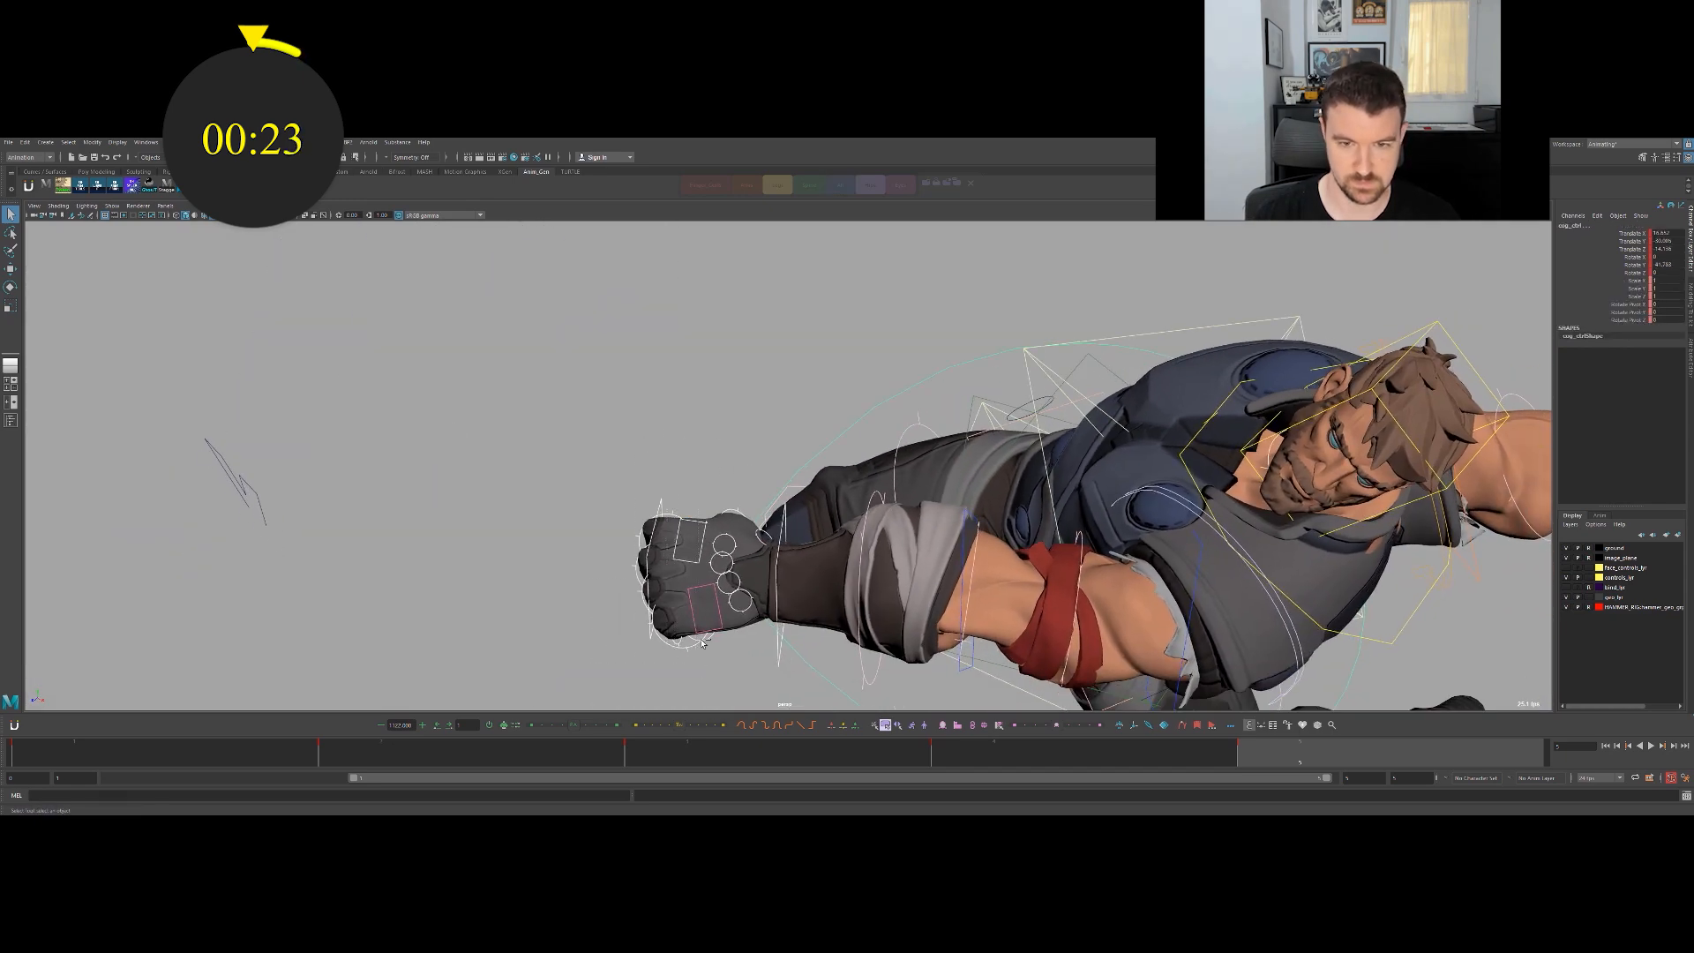
pyautogui.click(760, 523)
pyautogui.keyDown('alt'); pyautogui.moveTo(675, 501); pyautogui.dragTo(919, 640); pyautogui.keyUp('alt')
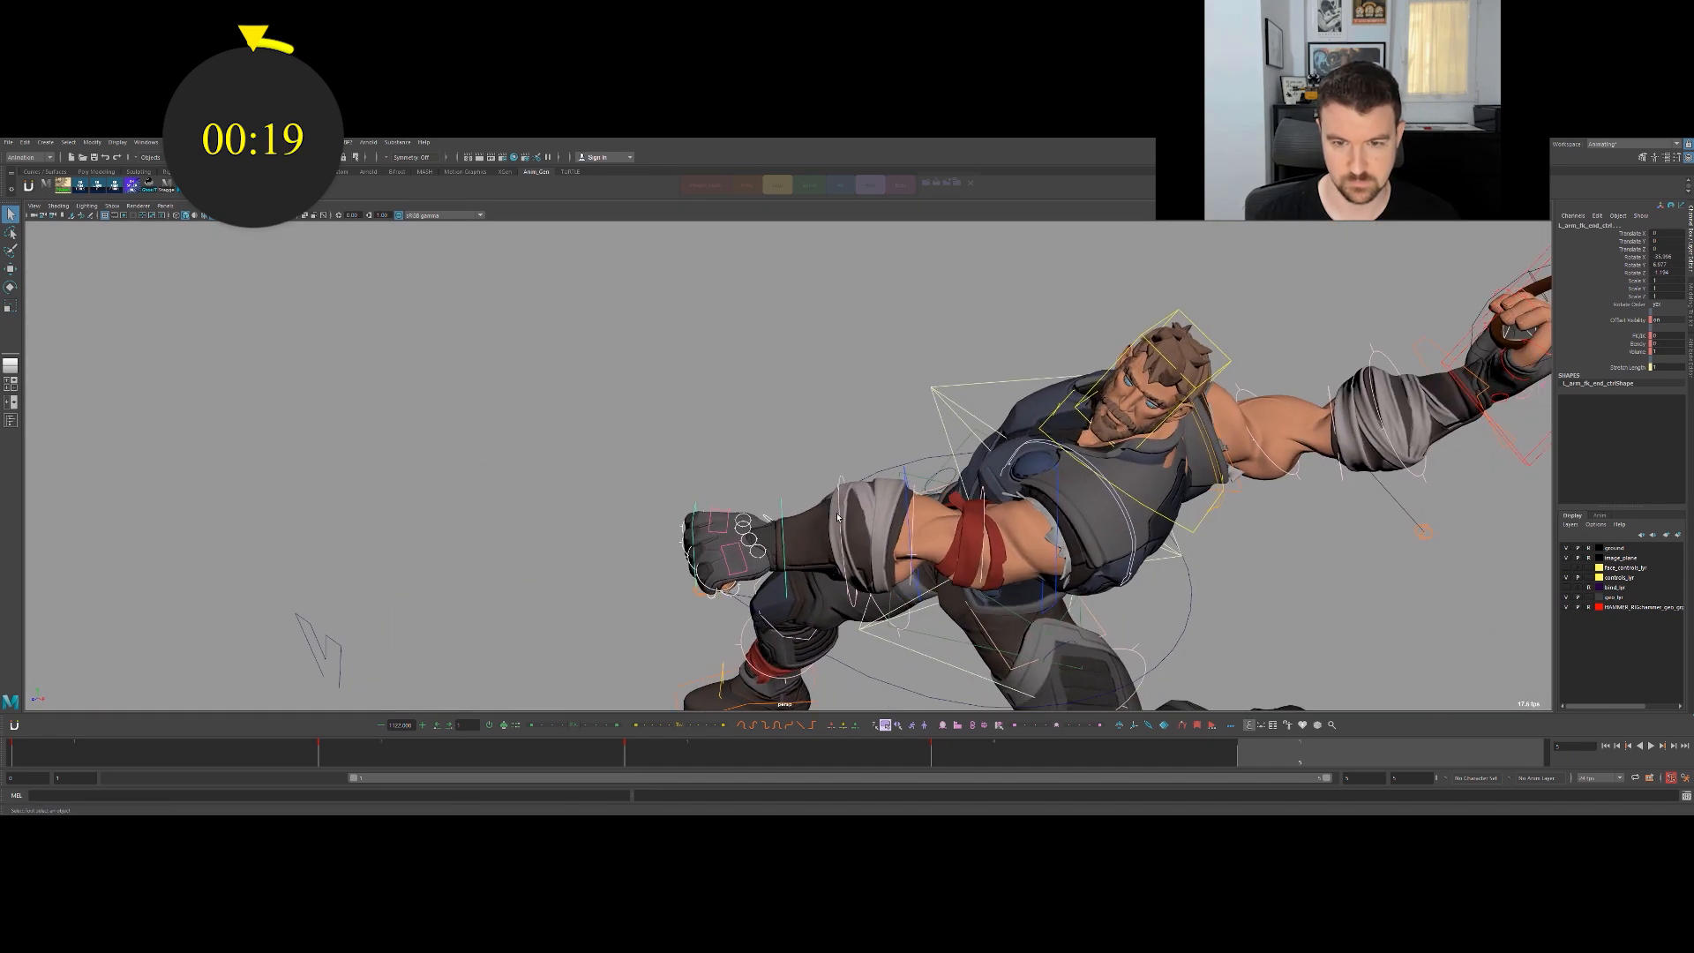
pyautogui.click(824, 574)
pyautogui.keyDown('alt'); pyautogui.moveTo(824, 574); pyautogui.dragTo(900, 463); pyautogui.keyUp('alt')
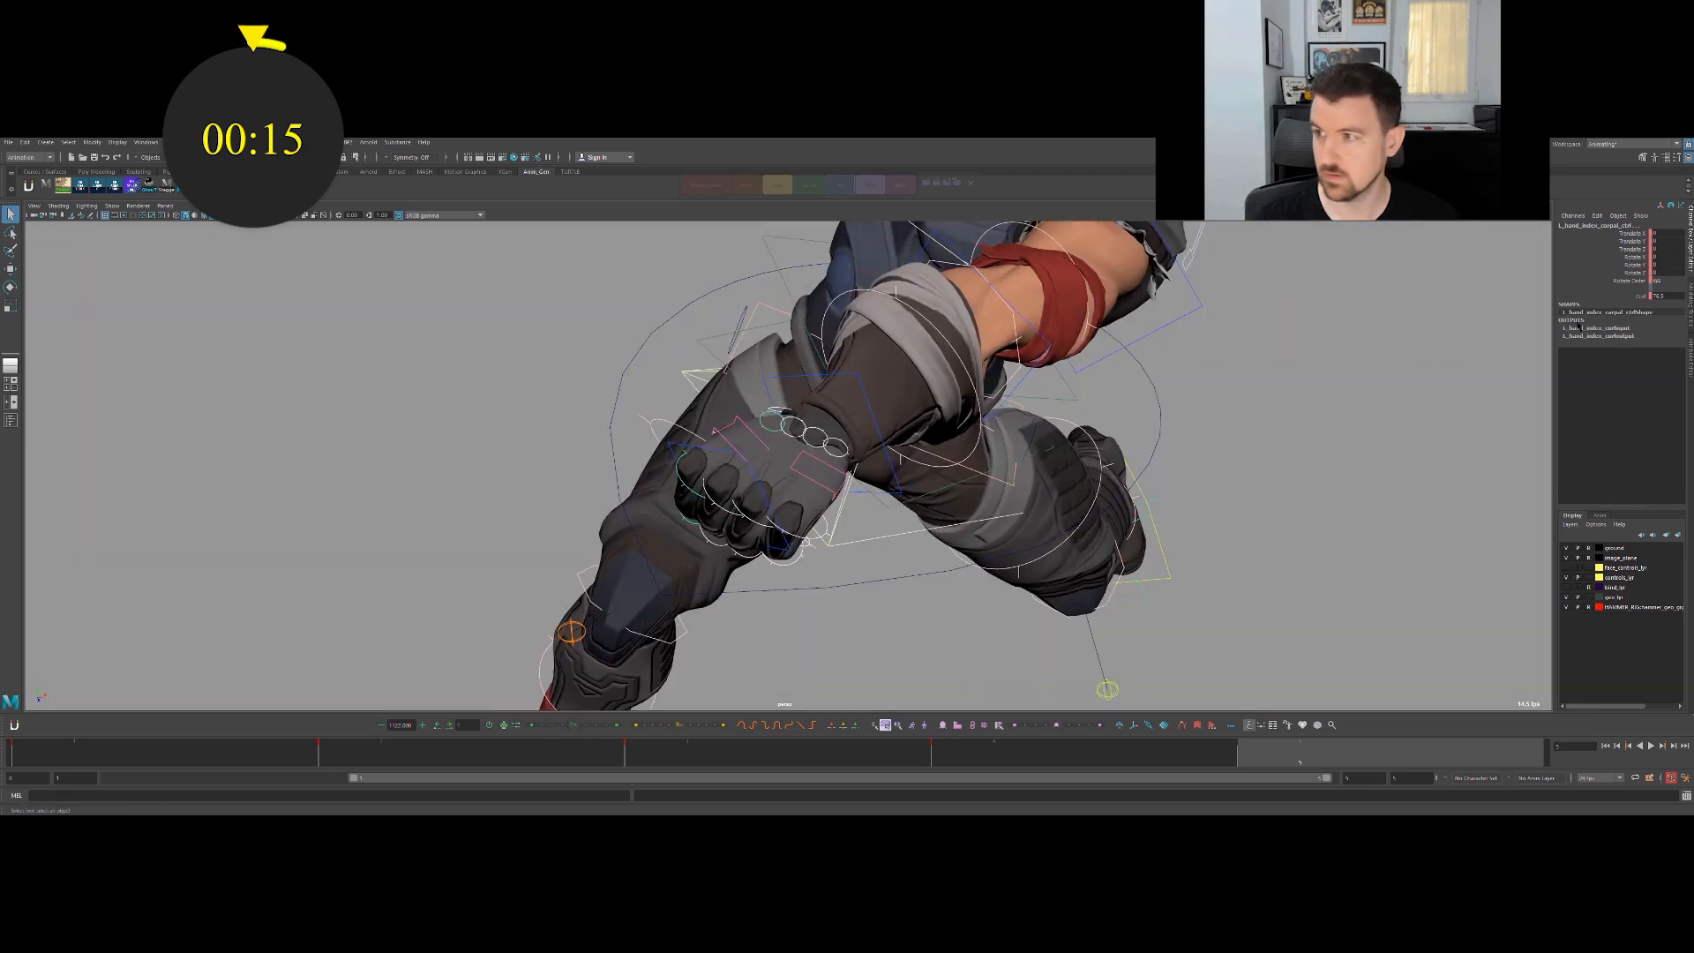
pyautogui.click(1623, 295)
pyautogui.moveTo(1147, 383); pyautogui.dragTo(830, 383, button='middle')
# Rotate the left arm's FK wrist control to angle the open hand palm-down like the reference.
pyautogui.keyDown('alt'); pyautogui.moveTo(830, 383); pyautogui.dragTo(788, 441); pyautogui.keyUp('alt')
pyautogui.click(770, 458)
pyautogui.press('e')
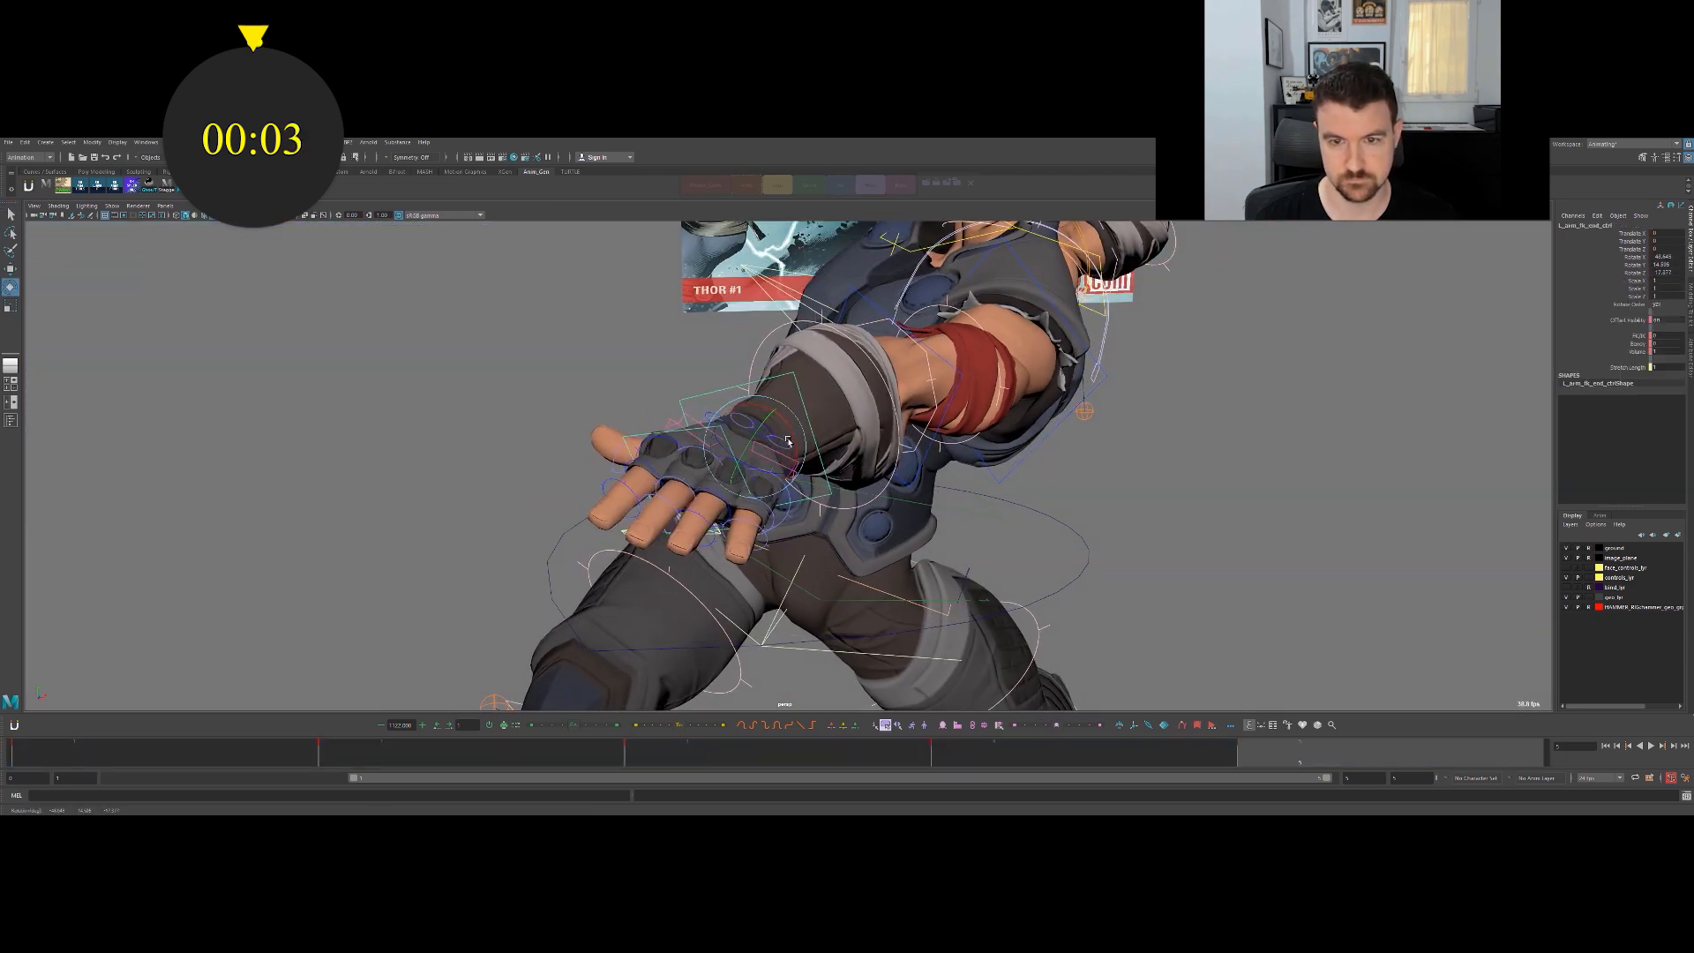
pyautogui.press('q')
pyautogui.click(780, 488)
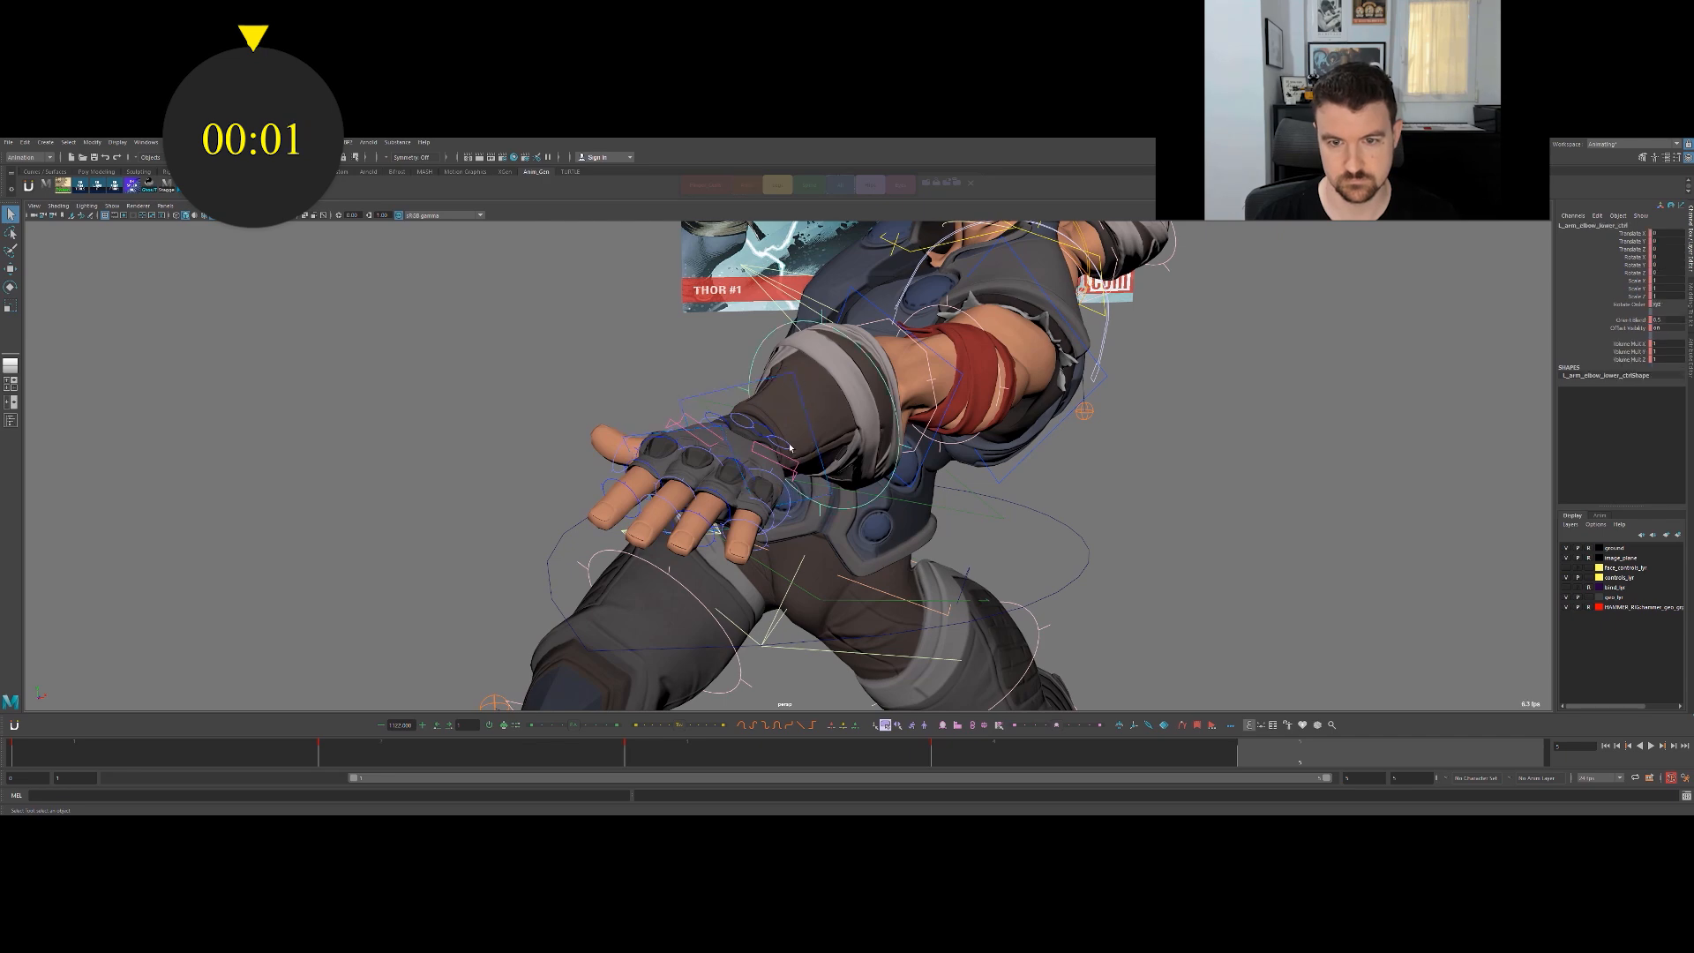
pyautogui.click(790, 448)
pyautogui.press('e')
# Hide the rig controls and frame the whole pose beside the comic reference image.
pyautogui.scroll(-6, 882, 448)
pyautogui.keyDown('alt'); pyautogui.moveTo(913, 448); pyautogui.dragTo(878, 450); pyautogui.keyUp('alt')
pyautogui.scroll(-2, 961, 437)
pyautogui.keyDown('alt'); pyautogui.moveTo(878, 450); pyautogui.dragTo(796, 460, button='middle'); pyautogui.keyUp('alt')
pyautogui.moveTo(796, 461)
pyautogui.keyDown('alt'); pyautogui.mouseDown()
pyautogui.moveTo(759, 494)
pyautogui.moveTo(798, 477)
pyautogui.mouseUp(); pyautogui.keyUp('alt')
pyautogui.hotkey('alt', '1')
pyautogui.press('q')
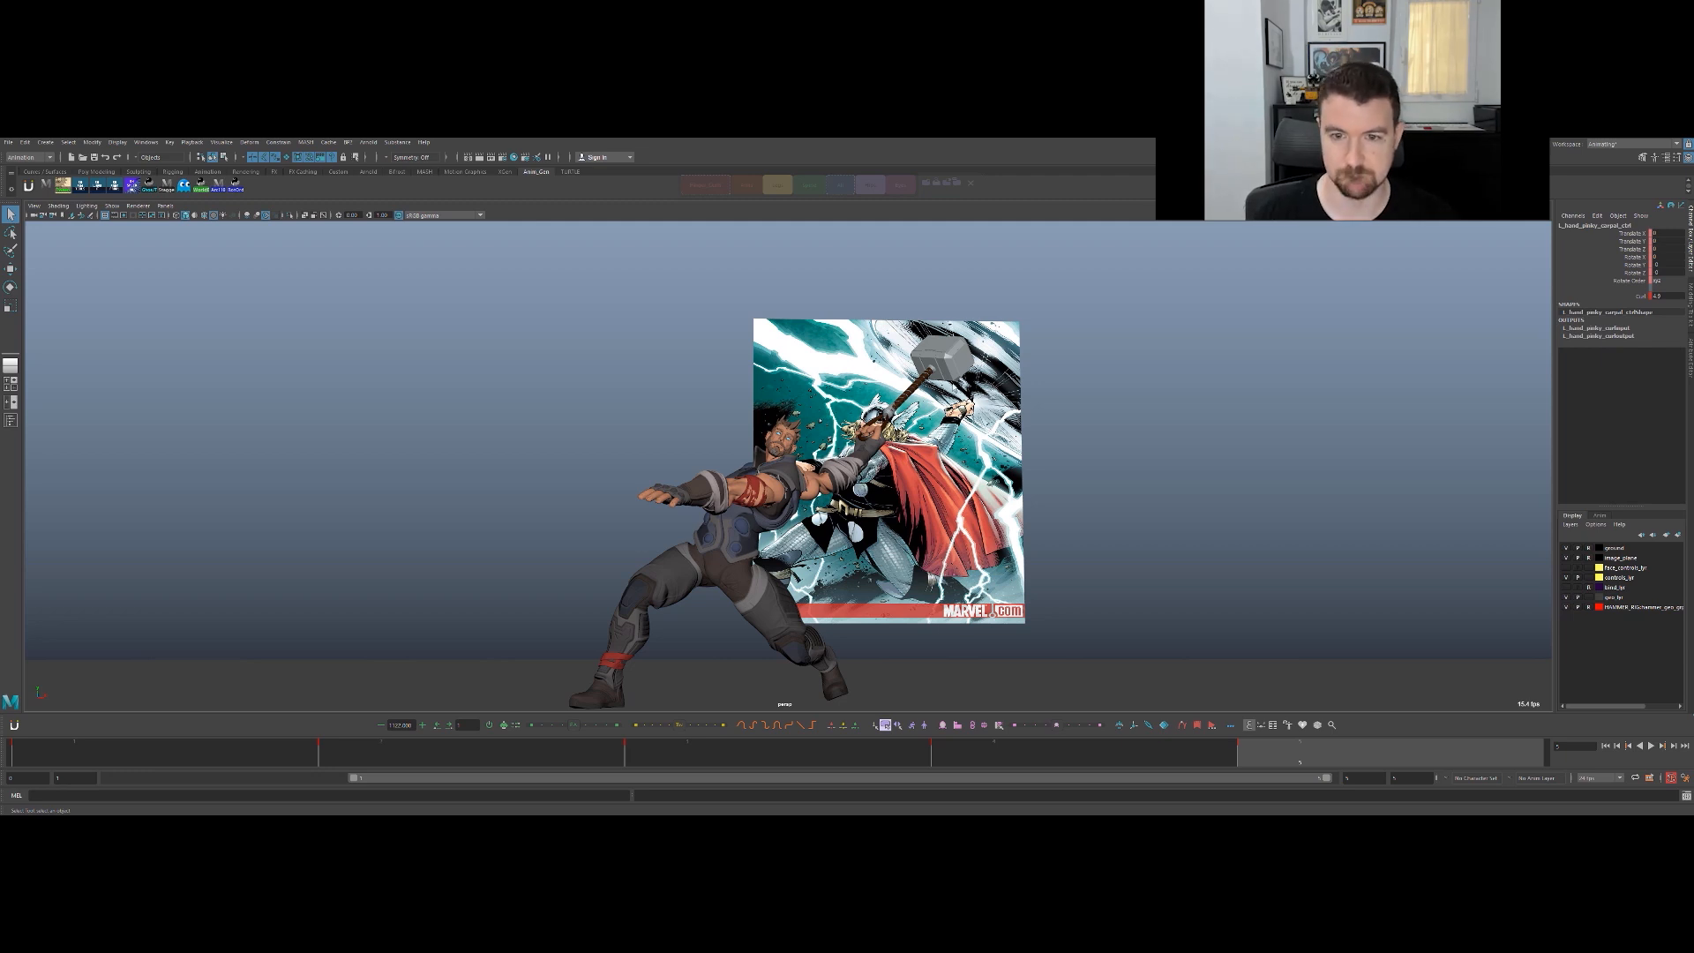
# Compare the fifth pose's silhouette, arms and hammer with the THOR #1 reference image.
pyautogui.keyDown('alt'); pyautogui.moveTo(882, 476); pyautogui.dragTo(817, 523); pyautogui.keyUp('alt')
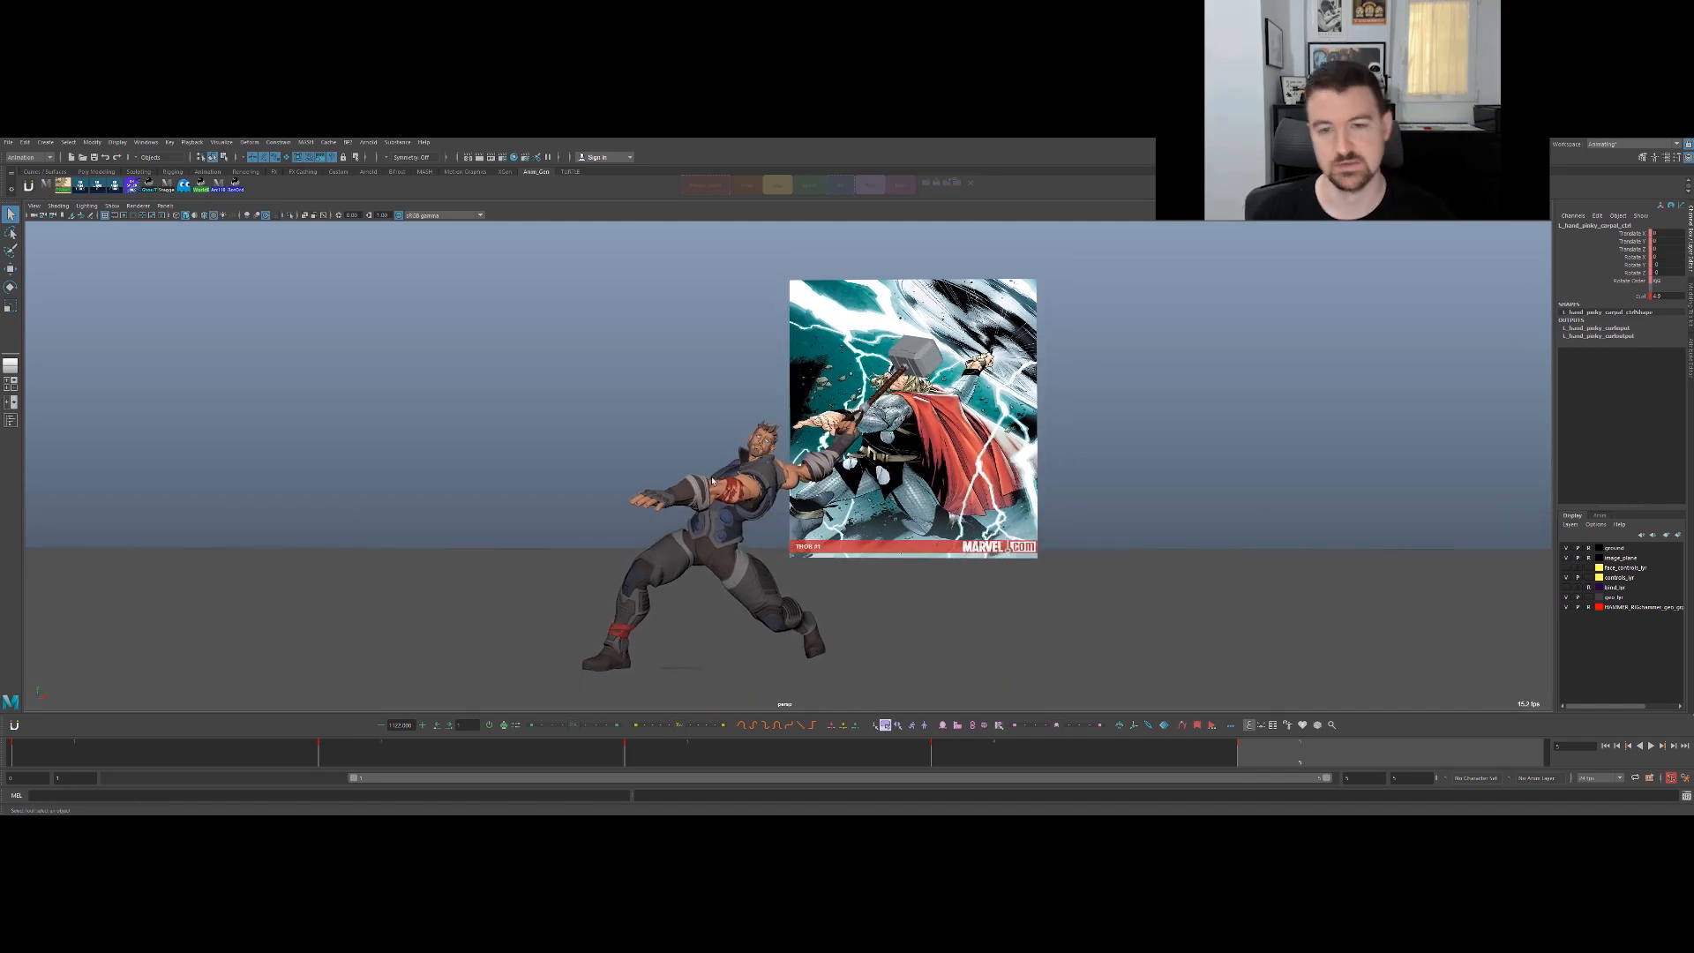
pyautogui.keyDown('alt'); pyautogui.moveTo(941, 413); pyautogui.dragTo(916, 434, button='middle'); pyautogui.keyUp('alt')
pyautogui.keyDown('alt'); pyautogui.moveTo(916, 434); pyautogui.dragTo(982, 424, button='right'); pyautogui.keyUp('alt')
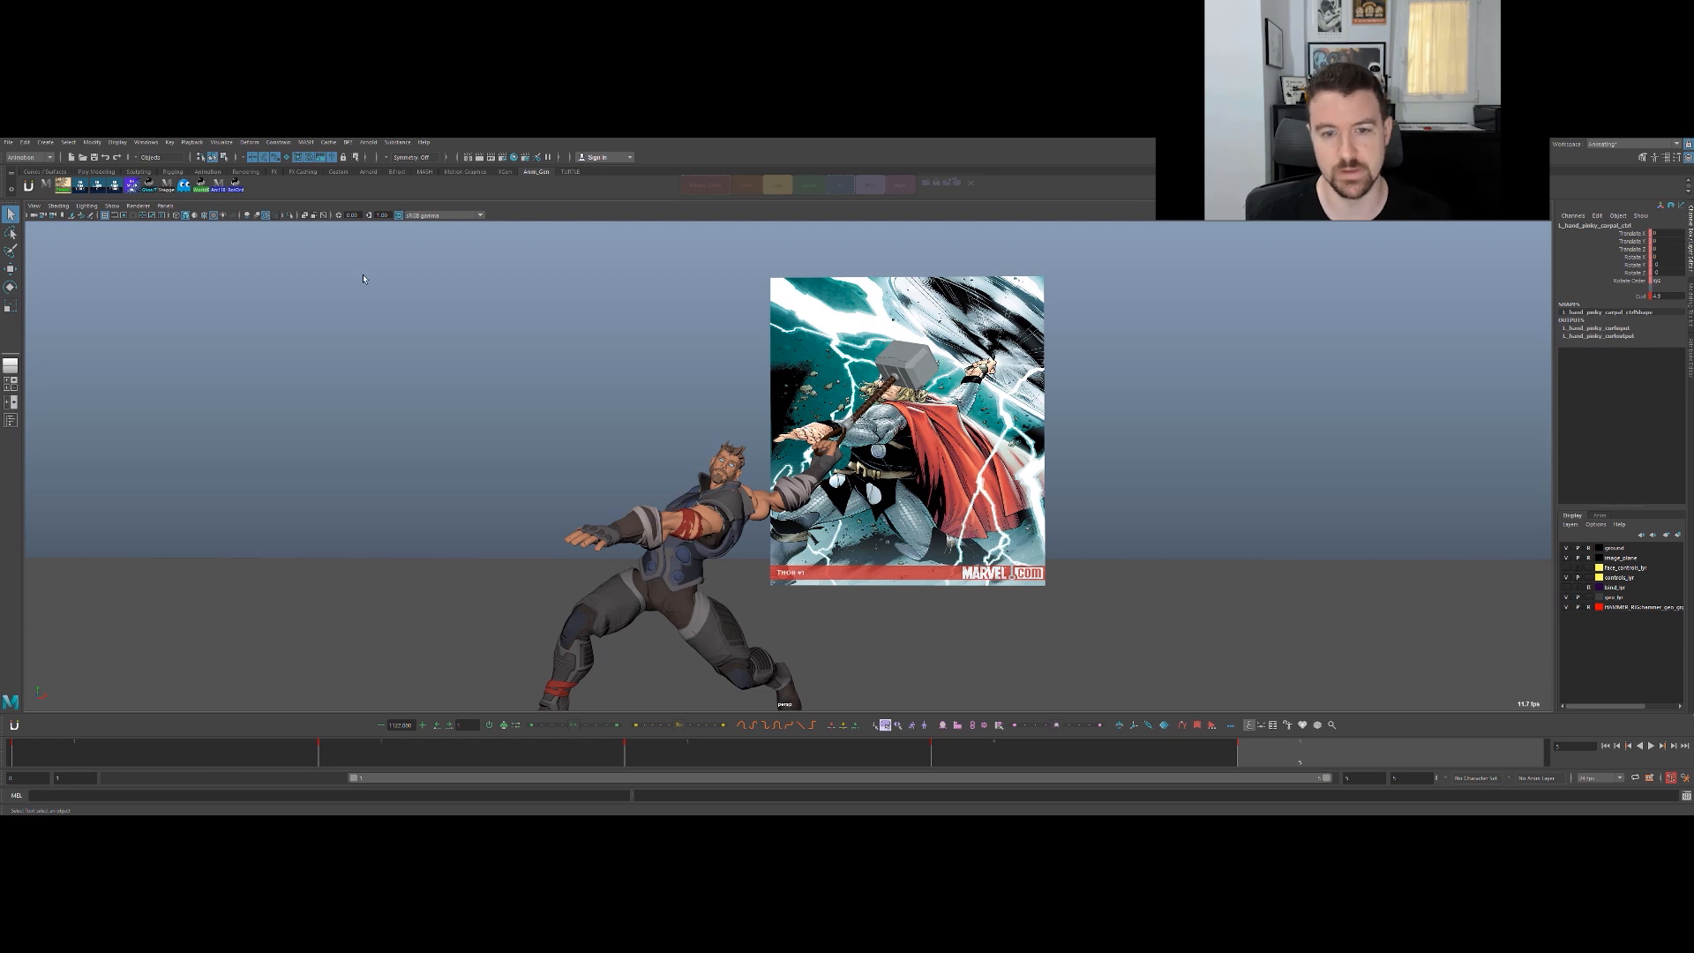
pyautogui.keyDown('alt'); pyautogui.moveTo(649, 397); pyautogui.dragTo(716, 336, button='middle'); pyautogui.keyUp('alt')
pyautogui.keyDown('alt'); pyautogui.moveTo(716, 336); pyautogui.dragTo(625, 383, button='right'); pyautogui.keyUp('alt')
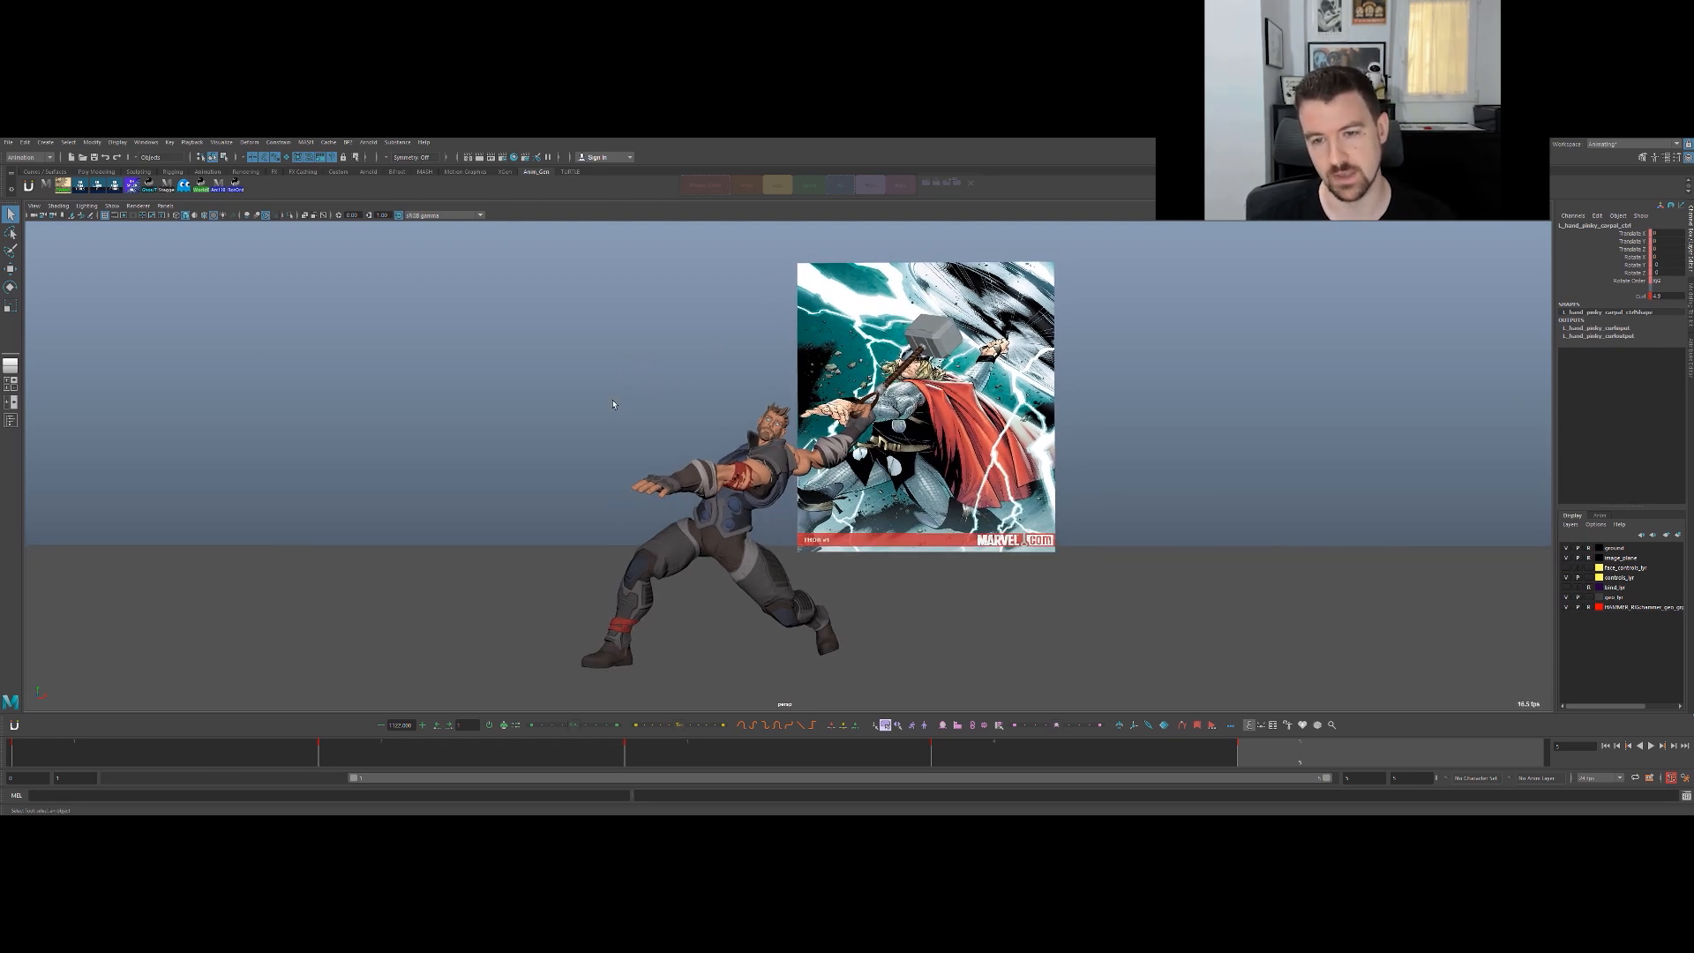
pyautogui.moveTo(609, 396)
pyautogui.keyDown('alt'); pyautogui.mouseDown(button='middle')
pyautogui.moveTo(620, 442)
pyautogui.moveTo(654, 382)
pyautogui.moveTo(619, 386)
pyautogui.mouseUp(button='middle'); pyautogui.keyUp('alt')
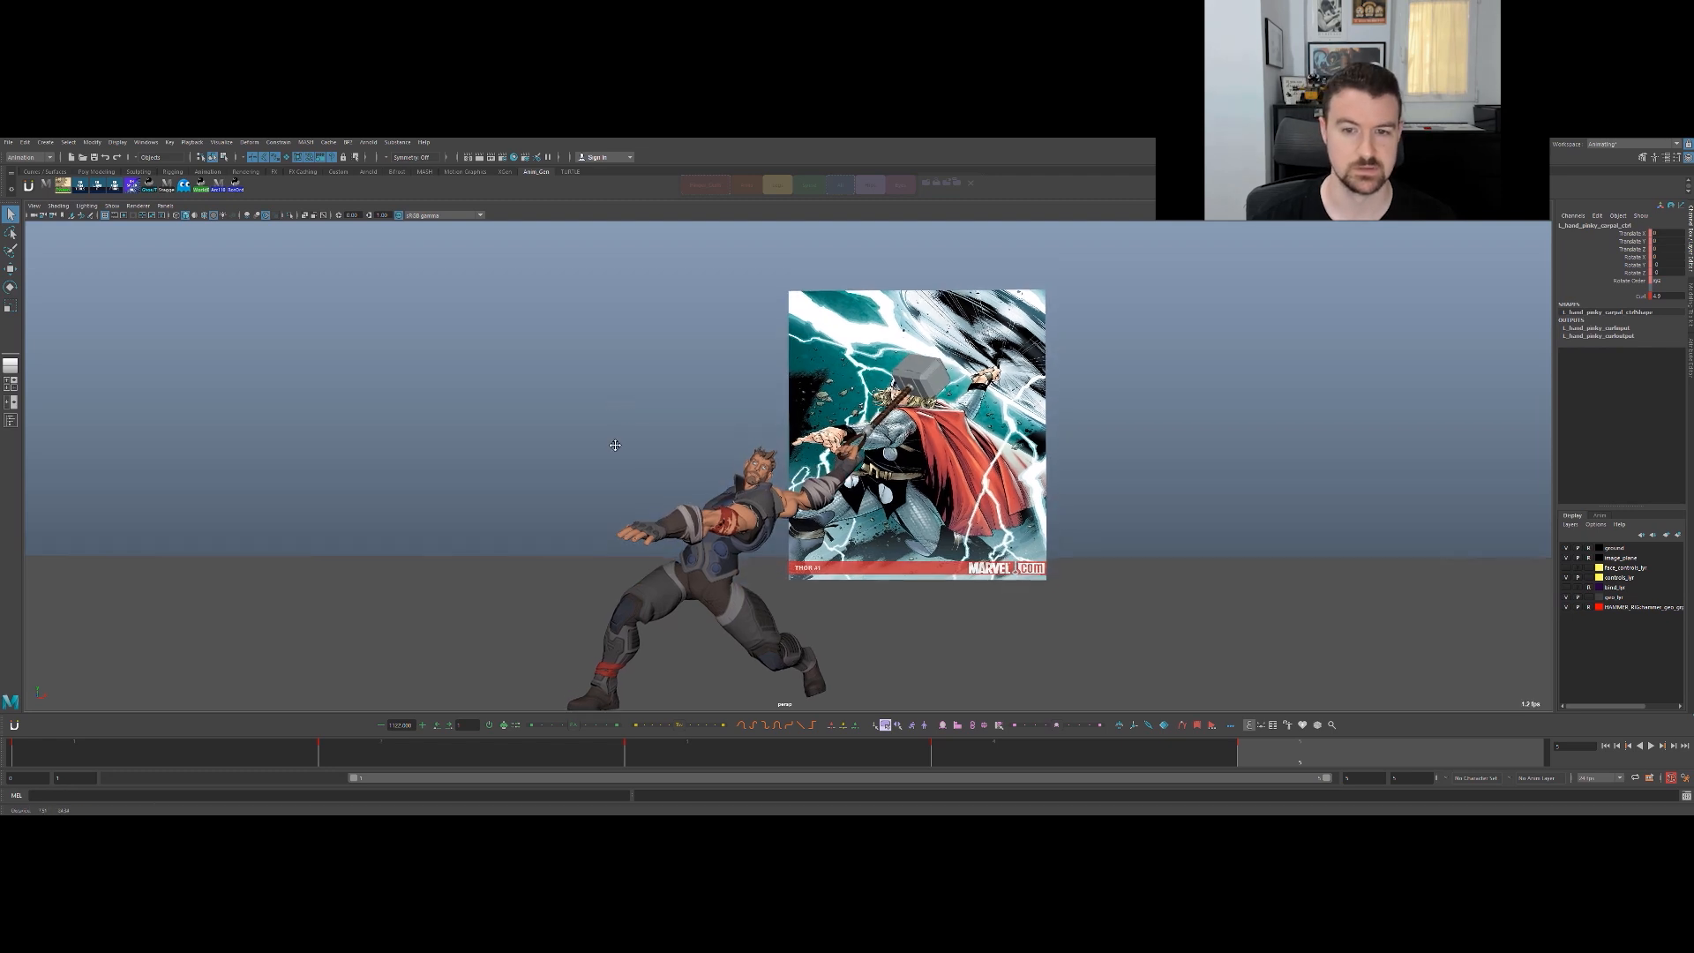
pyautogui.keyDown('alt'); pyautogui.moveTo(715, 372); pyautogui.dragTo(746, 372, button='right'); pyautogui.keyUp('alt')
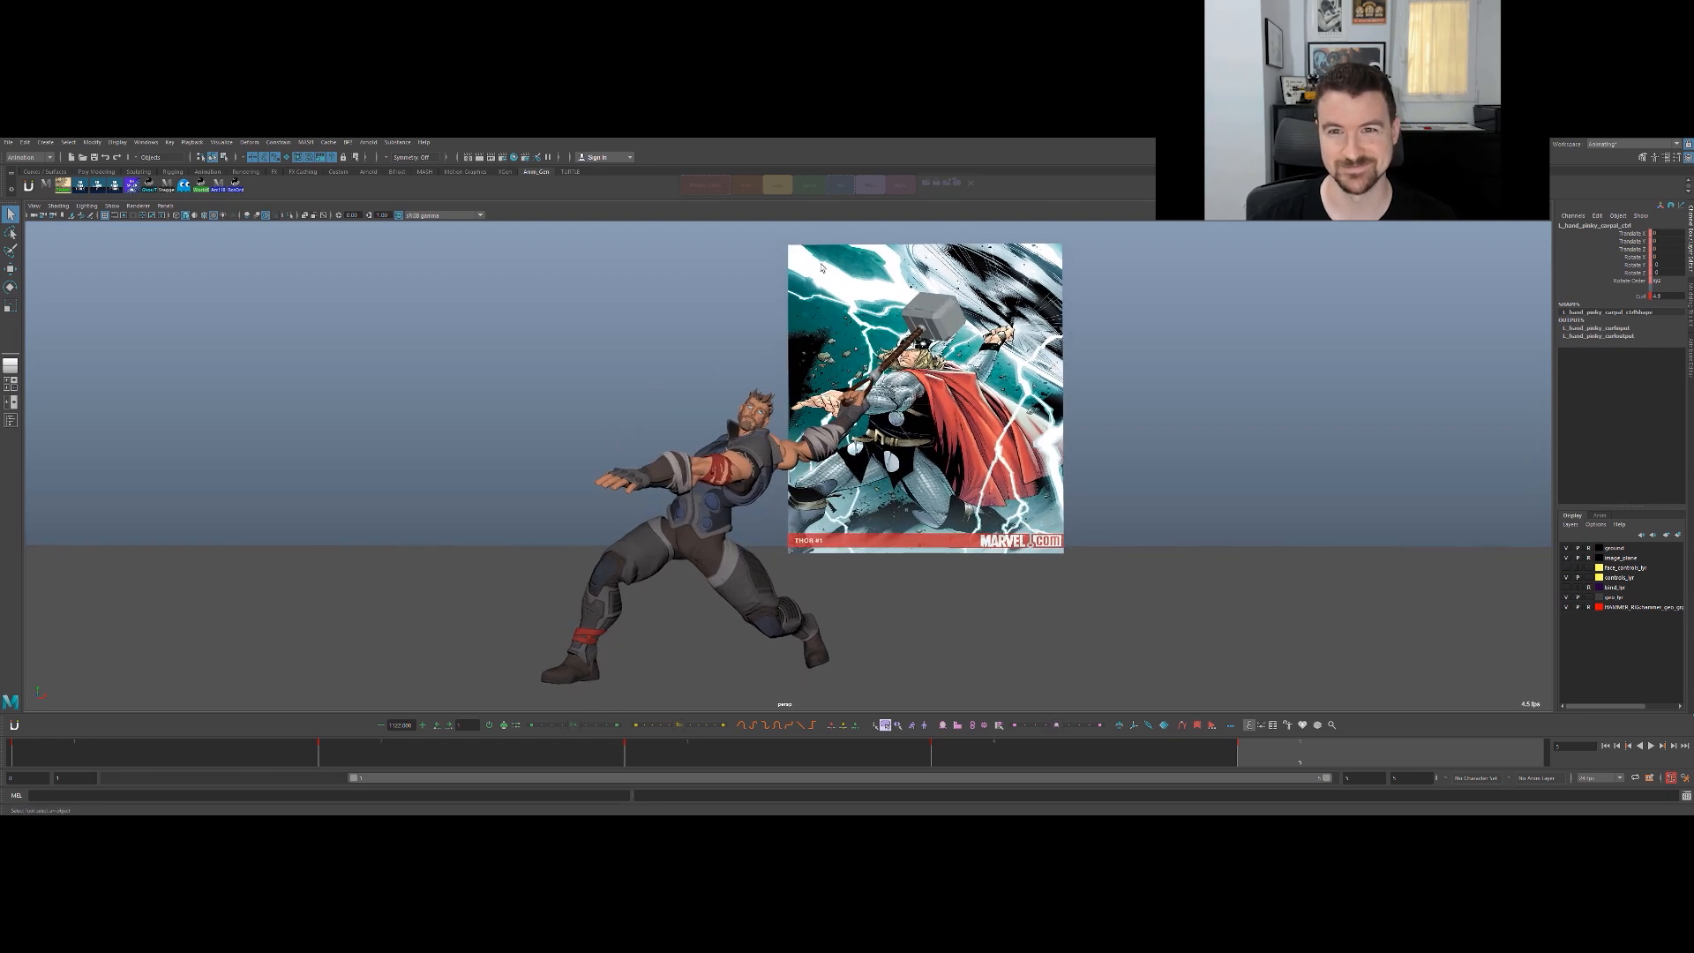
# Select the Thor rig's full set of controls.
pyautogui.click(840, 184)
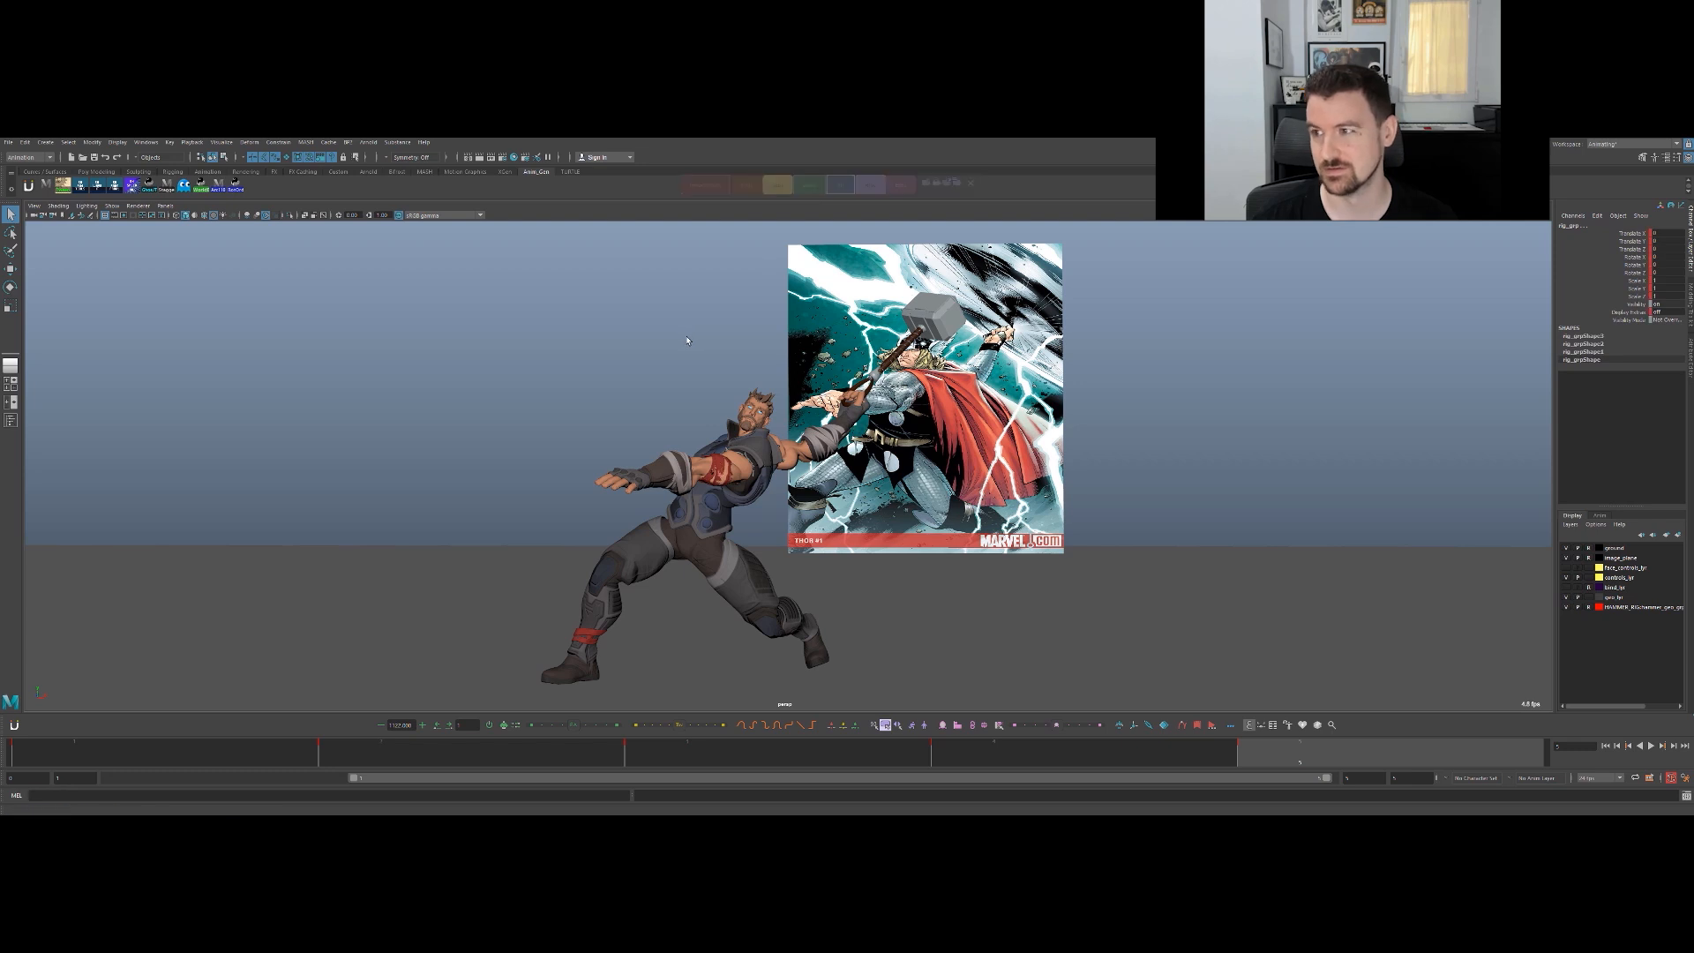